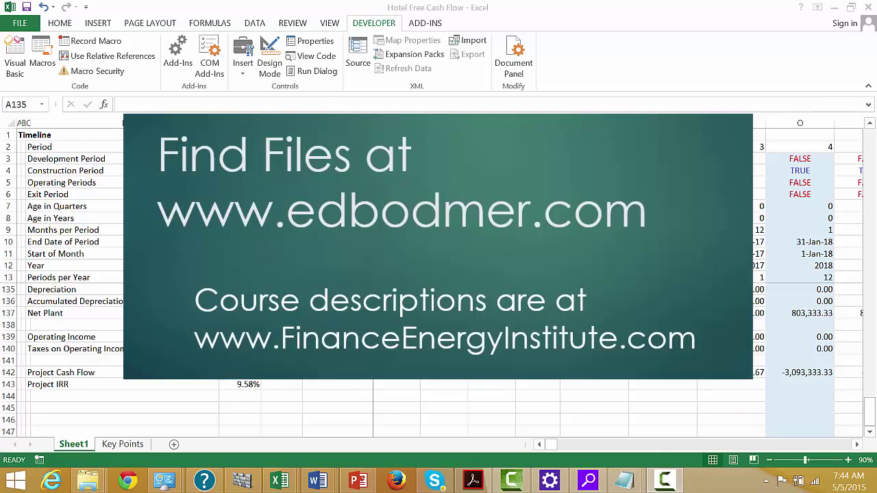
key("XF86AudioRaiseVolume")
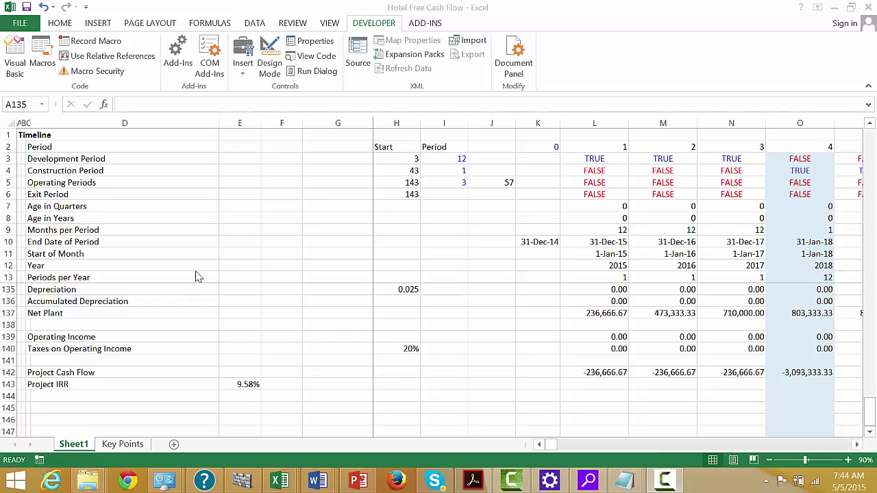
Step: Save a copy of the macro-enabled workbook in the Exercises folder under the name Hotel Financing
left_click(333, 310)
key("F12")
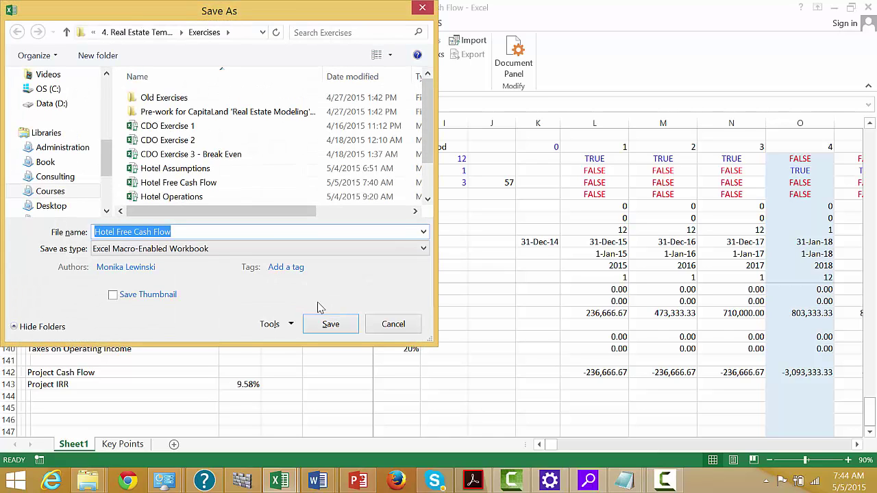
left_click(224, 232)
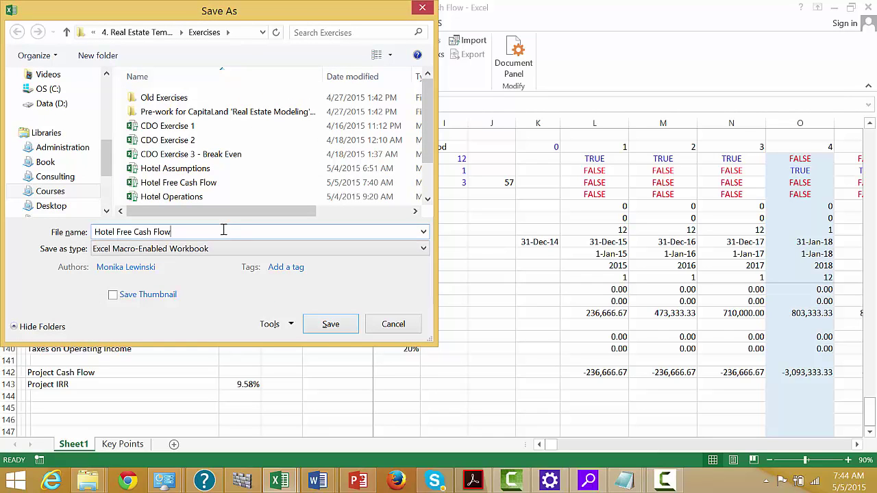
key("BackSpace")
key("BackSpace")
key("BackSpace")
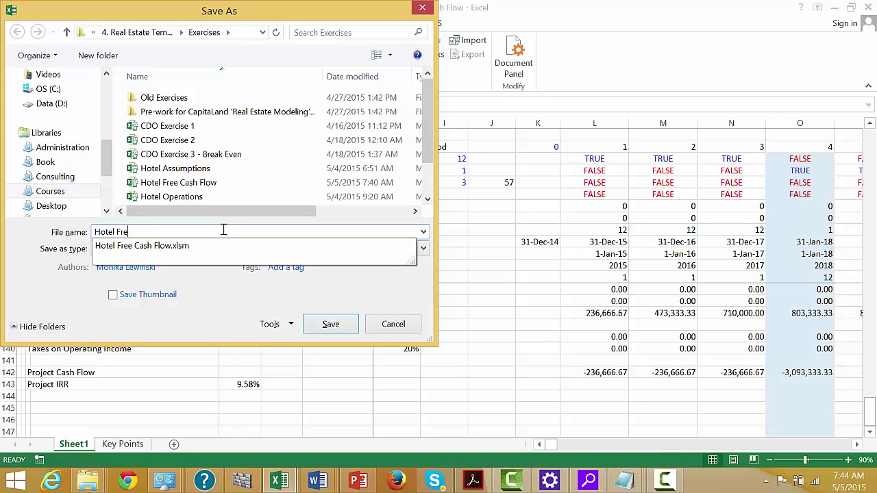
key("BackSpace")
type("Financing")
key("Return")
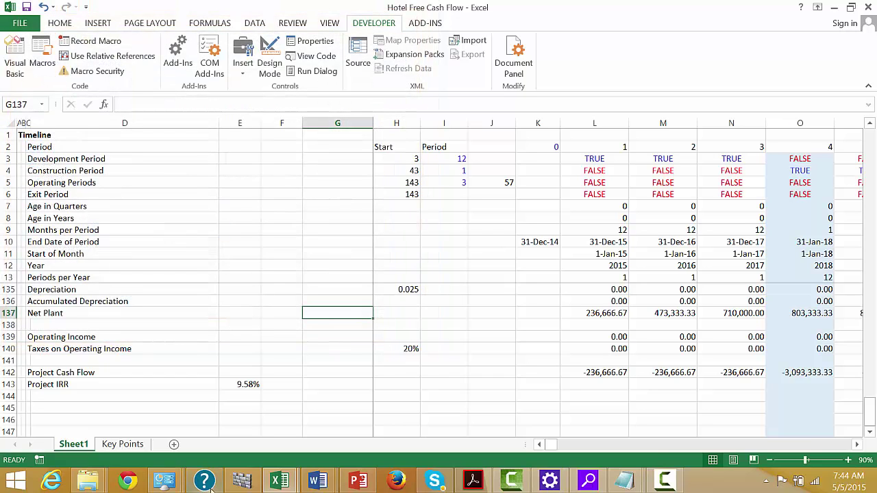
Step: Look through the rows from Total Cost and the capital allowances section down to the empty area below Project IRR
left_click(182, 361)
key("Down")
key("Down")
key("Down")
key("Down")
key("Left")
key("Left")
key("Left")
key("Up")
key("Up")
key("Up")
key("Up")
key("Up")
key("Up")
key("Up")
key("Up")
key("Up")
key("Up")
key("Up")
key("Up")
key("Up")
key("Up")
key("Up")
key("Up")
key("Up")
key("Up")
key("Up")
key("Up")
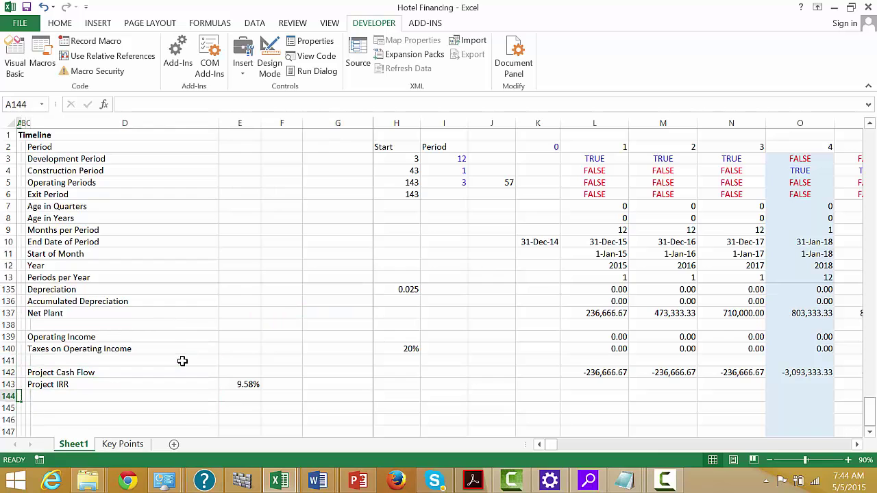
key("Down")
key("Down")
key("Down")
key("Down")
key("Down")
key("Down")
key("Down")
key("Down")
key("Down")
key("Down")
key("Down")
key("Down")
key("Down")
key("Down")
key("Down")
key("Down")
key("Down")
key("Down")
key("Down")
key("Down")
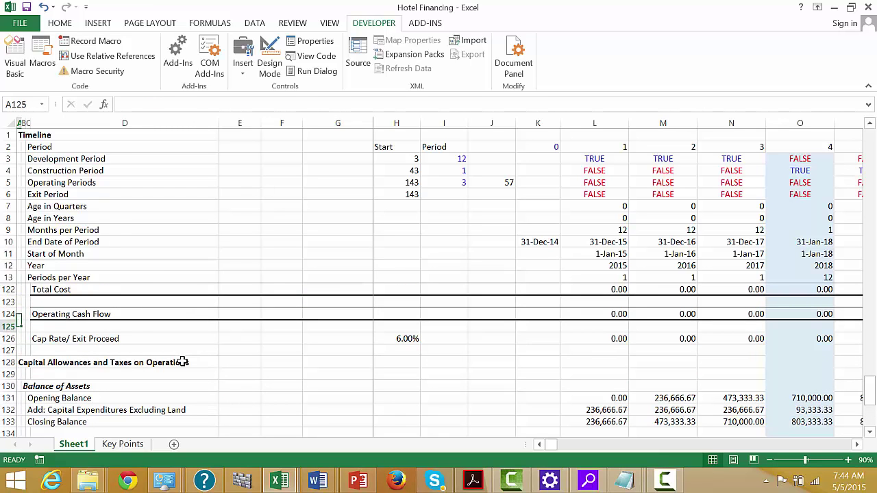
key("Up")
key("Up")
key("Up")
key("Up")
key("Up")
key("Up")
key("Up")
key("Up")
key("Up")
key("Up")
key("Up")
key("Up")
key("Up")
key("Up")
key("Up")
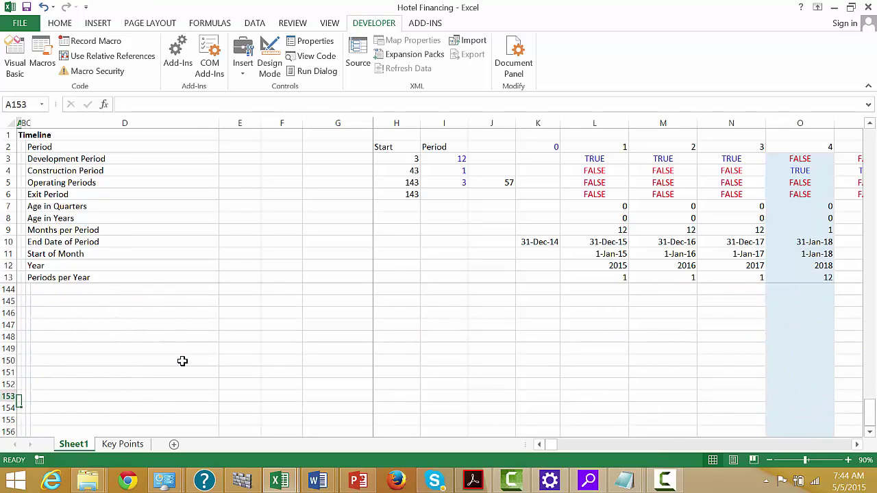
Step: Enter the section heading "Financing Schedule" in cell A145, two rows below Project IRR
key("Down")
key("Down")
key("Down")
key("Down")
key("Down")
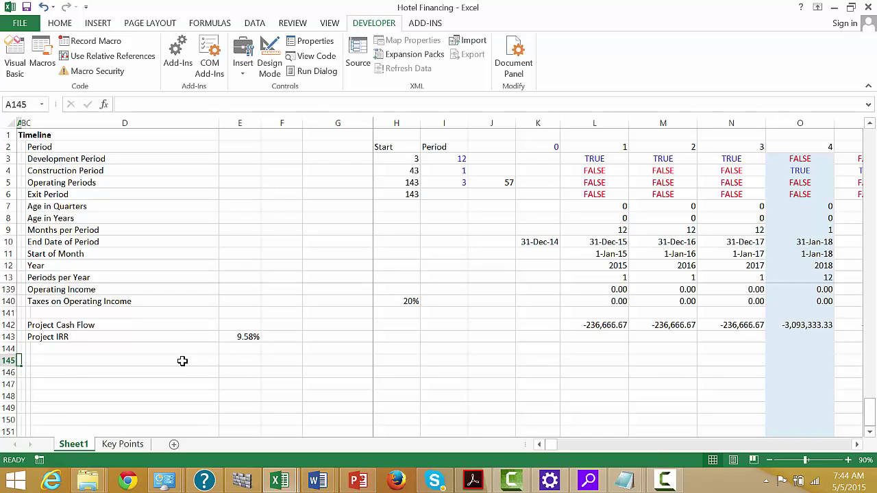
type("Financing Schedule")
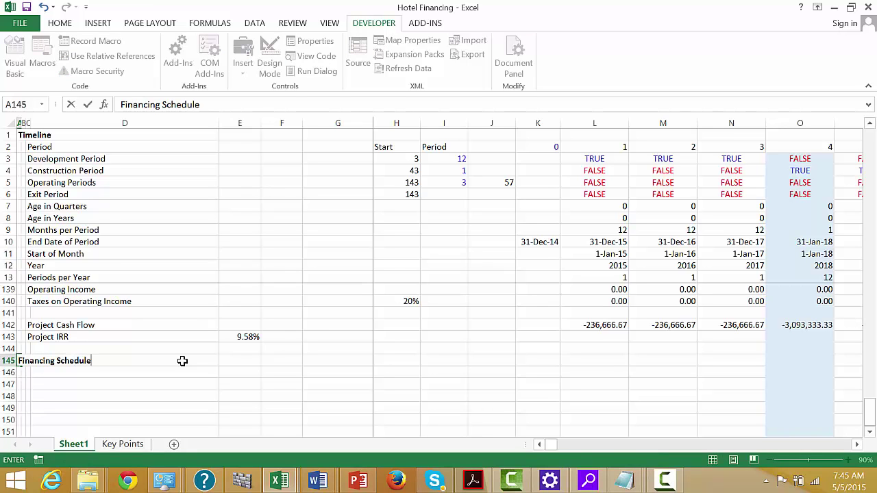
key("Return")
Step: Look back through the assumption sections above the Financing Schedule heading to find the Financing Assumptions block
key("Right")
key("Up")
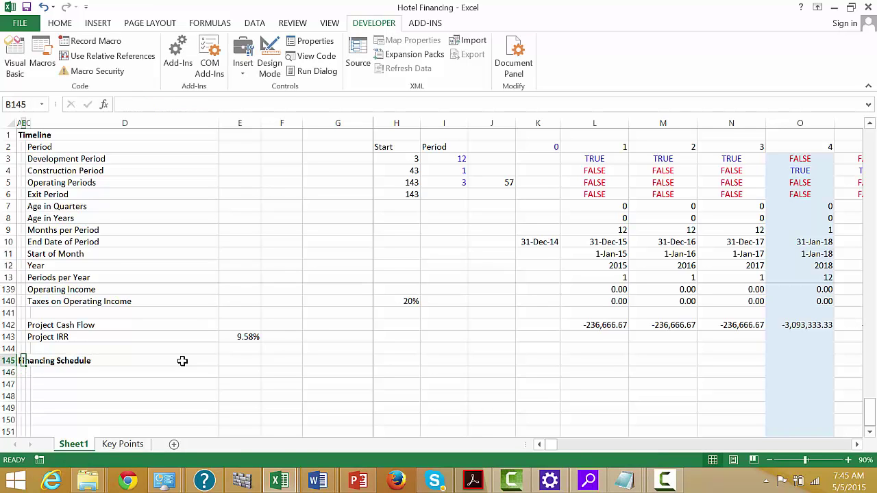
key("Up")
key("Up")
key("Up")
key("Up")
key("Up")
key("Up")
key("Up")
key("Up")
key("Up")
key("Up")
key("Up")
key("Up")
key("Up")
key("Up")
key("Up")
key("Up")
key("Up")
key("Up")
key("Up")
key("Up")
key("Up")
key("Up")
key("Up")
key("Up")
key("Up")
key("Up")
key("Up")
key("Up")
key("Up")
key("Up")
key("Up")
key("Up")
key("Up")
key("Up")
key("Up")
key("Up")
key("Up")
key("Up")
key("Up")
key("Up")
key("Down")
key("Down")
key("Down")
key("Down")
key("Down")
key("Down")
key("Down")
key("Down")
key("Down")
key("Down")
key("Down")
key("Down")
key("Down")
key("Down")
key("Down")
key("Down")
key("Down")
key("Down")
key("Down")
key("Down")
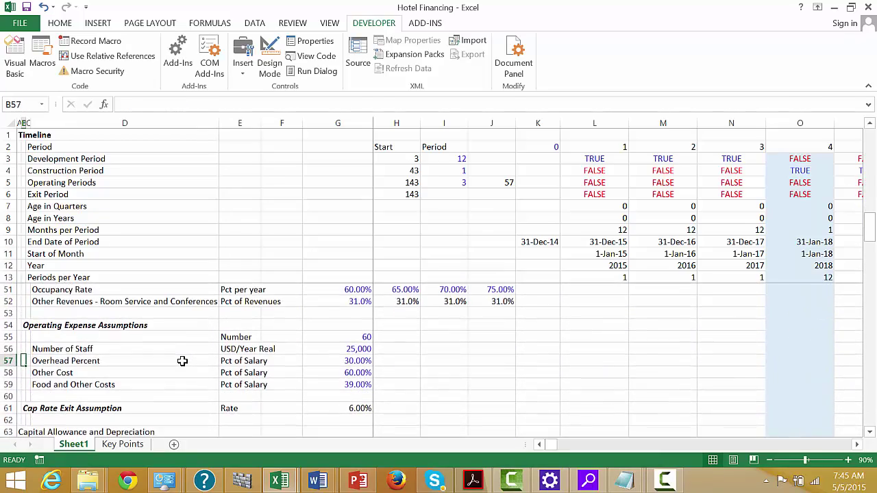
key("Down")
key("Down")
key("Down")
key("Down")
key("Down")
key("Down")
key("Down")
key("Down")
key("Down")
key("Down")
key("Down")
key("Down")
key("Down")
key("Down")
key("Down")
key("Down")
key("Down")
key("Down")
key("Down")
key("Up")
key("Up")
key("Up")
key("Up")
key("Up")
key("Up")
key("Up")
key("Up")
key("Up")
key("Down")
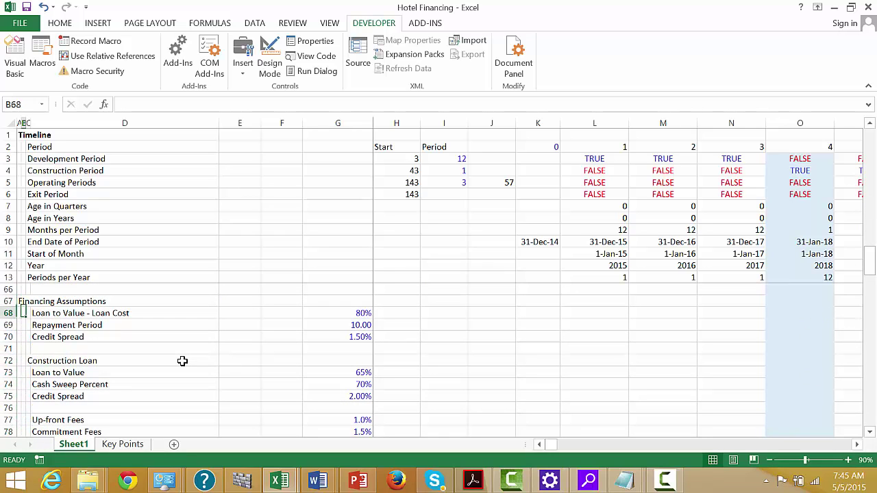
Step: Correct the first label under Financing Assumptions, in cell D68, to "Loan to Value - Land Cost"
key("Right")
key("Right")
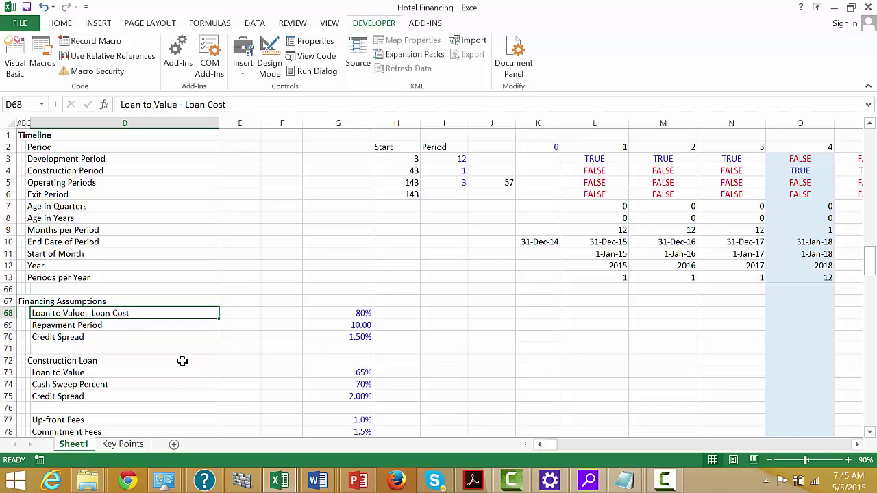
key("F2")
key("BackSpace")
key("BackSpace")
key("BackSpace")
key("BackSpace")
key("BackSpace")
key("BackSpace")
key("BackSpace")
key("BackSpace")
type("and Cost")
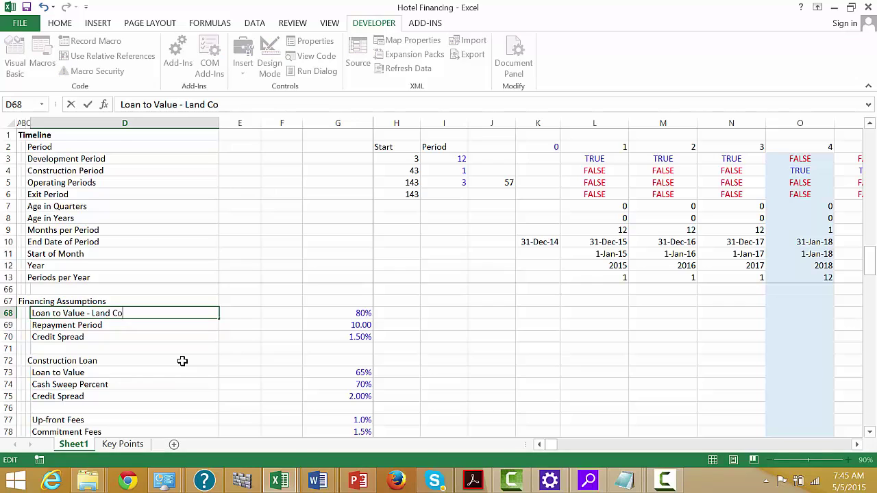
key("Return")
Step: Examine the Repayment Period and Credit Spread assumptions of the land loan in rows 69 and 70
key("Right")
key("Right")
key("Right")
key("Right")
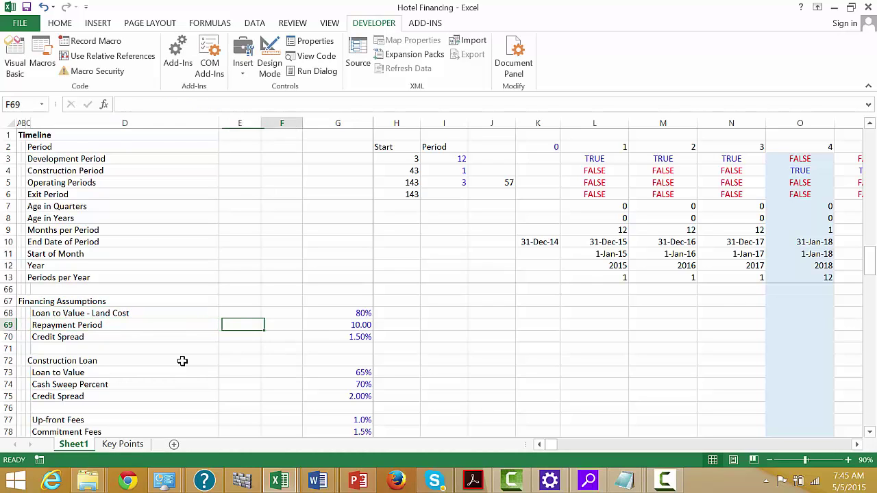
key("Left")
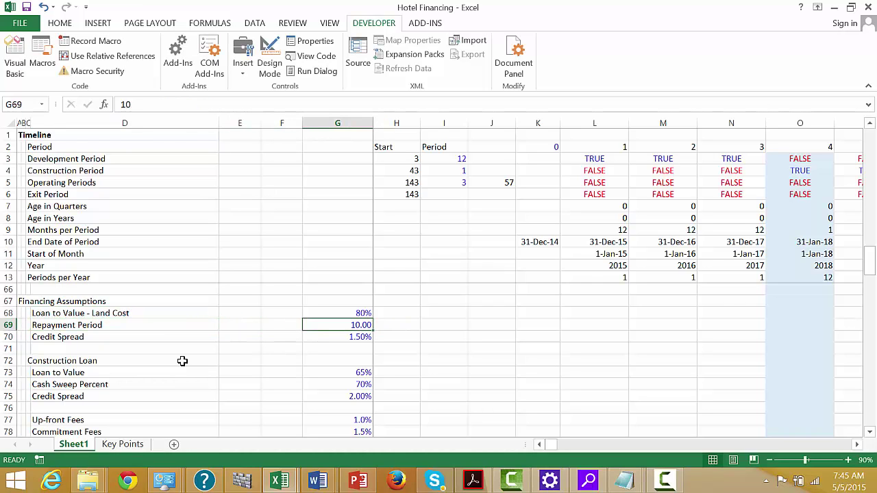
key("Down")
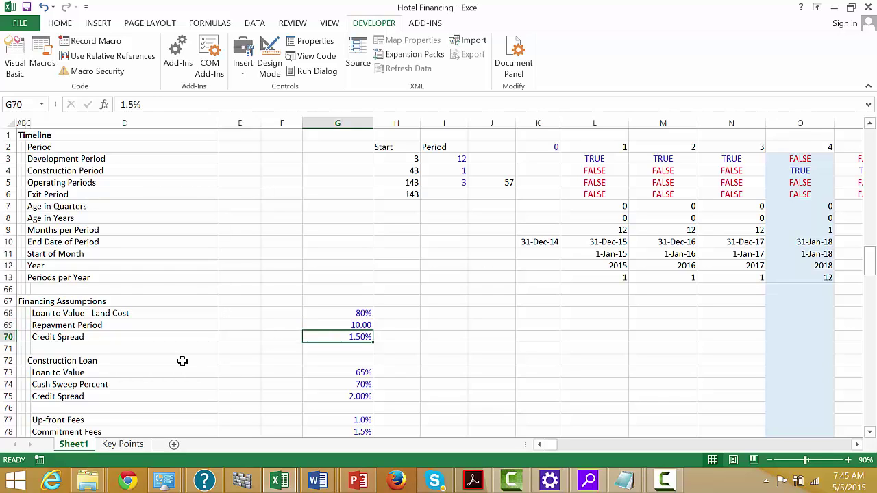
key("Left")
key("Left")
key("Left")
key("Right")
key("Right")
key("Right")
key("Right")
Step: Examine the Construction Loan assumptions for Loan to Value, Cash Sweep Percent and Credit Spread in rows 73 to 75
key("Down")
key("Down")
key("Down")
key("Down")
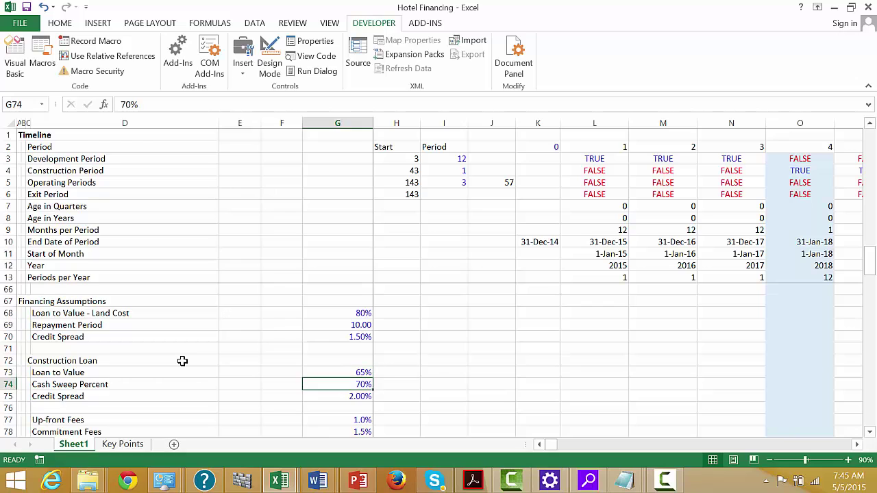
key("Left")
key("Left")
key("Left")
key("Up")
key("Up")
key("Down")
key("Right")
key("Right")
key("Right")
key("Down")
key("Up")
key("Down")
key("Down")
key("Left")
key("Left")
key("Left")
key("Left")
key("Up")
key("Right")
key("Right")
key("Right")
key("Right")
key("Up")
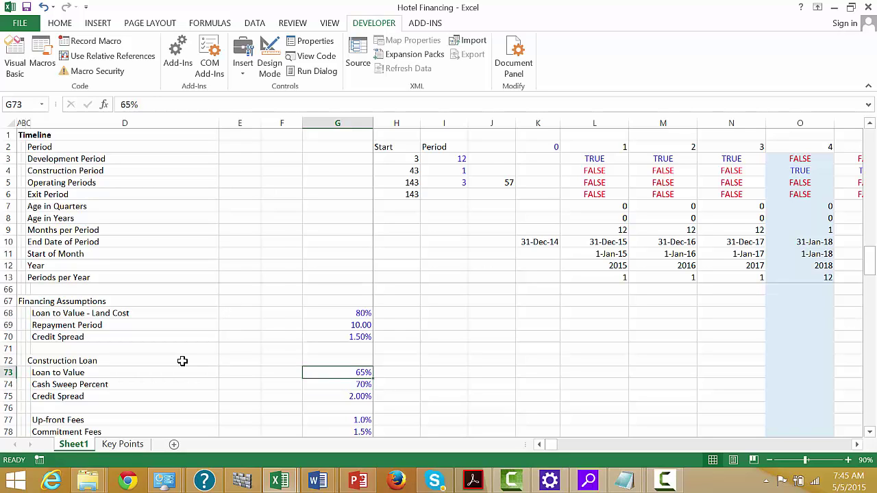
key("Left")
key("Left")
key("Left")
key("Right")
key("Right")
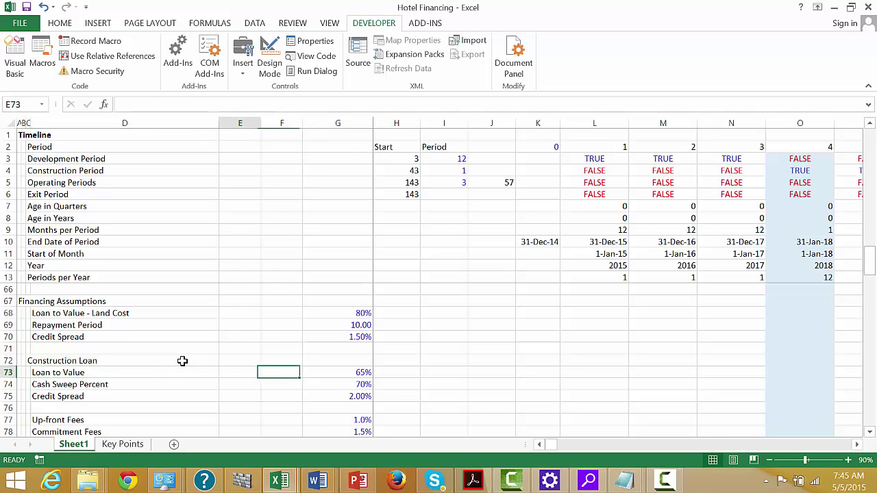
key("Left")
key("Left")
key("Right")
key("Right")
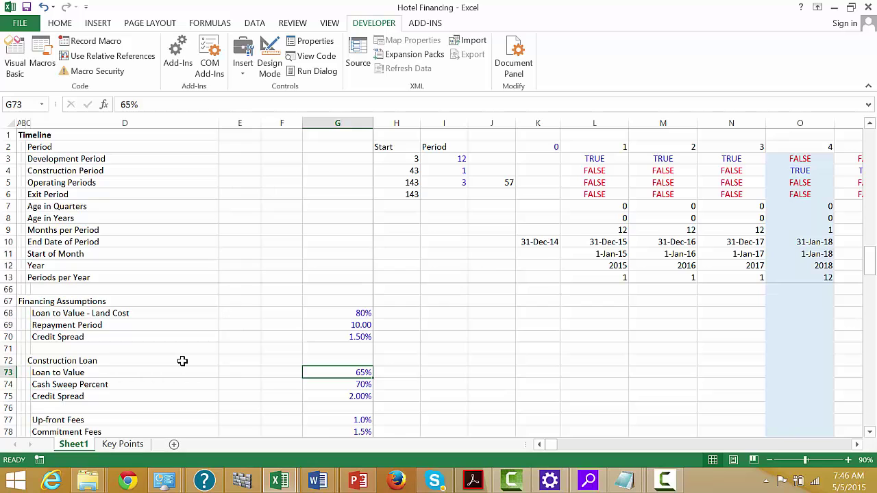
Step: Look back up from the Financing Assumptions through the earlier assumption sections to the Timing Assumption block starting in row 20
key("Down")
key("Down")
key("Up")
key("Up")
key("Up")
key("Up")
key("Up")
key("Up")
key("Up")
key("Up")
key("Up")
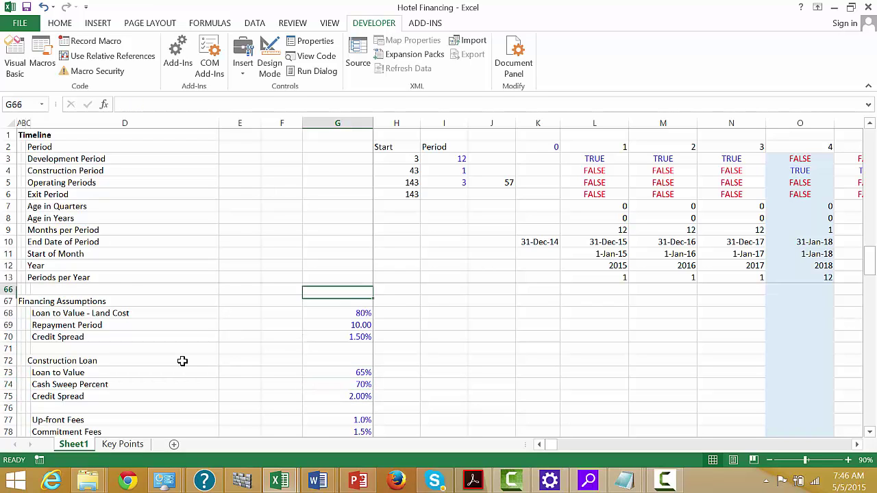
key("Up")
key("Up")
key("Up")
key("Up")
key("Up")
key("Up")
key("Up")
key("Up")
key("Up")
key("Up")
key("Up")
key("Up")
key("Up")
key("Up")
key("Up")
key("Up")
key("Up")
key("Up")
key("Up")
key("Up")
key("Down")
key("Down")
key("Down")
key("Down")
key("Down")
key("Down")
key("Up")
key("Up")
key("Up")
key("Up")
key("Up")
key("Up")
key("Up")
key("Up")
key("Up")
key("Up")
key("Up")
key("Up")
key("Up")
key("Up")
key("Up")
key("Up")
key("Up")
key("Up")
key("Up")
key("Up")
key("Up")
key("Up")
key("Up")
key("Up")
key("Down")
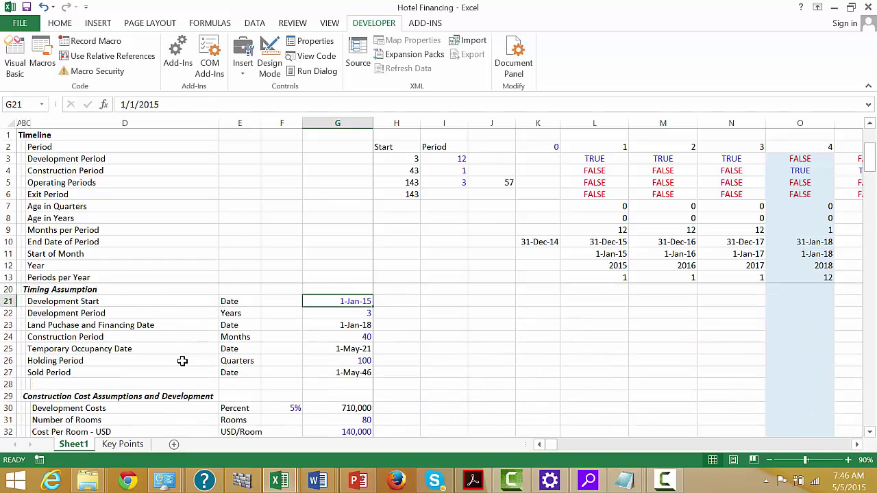
Step: Review the timing and construction cost assumptions, continuing down through the General Economic Assumption block in rows 41 to 45
key("Down")
key("Down")
key("Down")
key("Down")
key("Down")
key("Down")
key("Down")
key("Down")
key("Down")
key("Down")
key("Down")
key("Down")
key("Up")
key("Up")
key("Up")
key("Up")
key("Up")
key("Up")
key("Up")
key("Up")
key("Up")
key("Up")
key("Up")
key("Up")
key("Up")
key("Up")
key("Up")
key("Up")
key("Up")
key("Up")
key("Up")
key("Up")
key("Down")
key("Down")
key("Down")
key("Down")
key("Down")
key("Down")
key("Down")
key("Down")
key("Down")
key("Down")
key("Down")
key("Down")
key("Down")
key("Down")
key("Down")
key("Down")
key("Down")
key("Down")
key("Down")
key("Down")
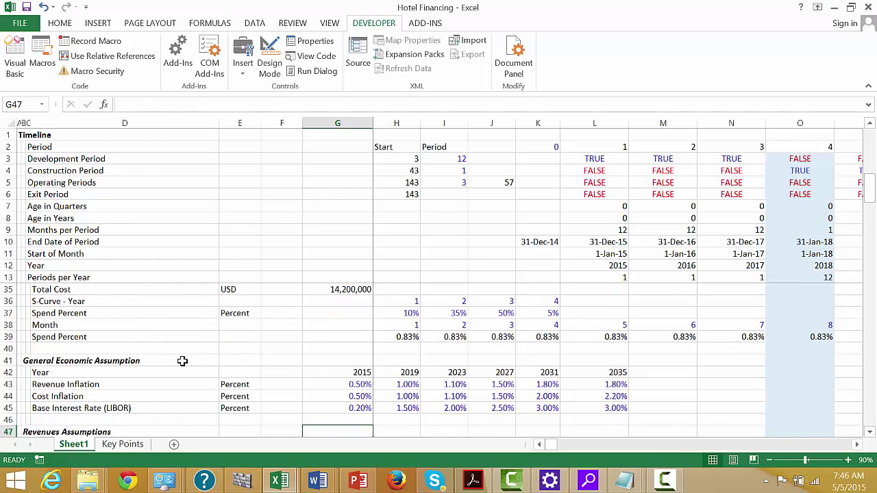
Step: Examine the Base Interest Rate (LIBOR) assumptions across the year columns in row 45
key("Down")
key("ctrl+c")
key("Escape")
key("Up")
key("Up")
key("Up")
key("Right")
key("Right")
key("Right")
key("Right")
key("Right")
key("Left")
key("Left")
key("Left")
key("Left")
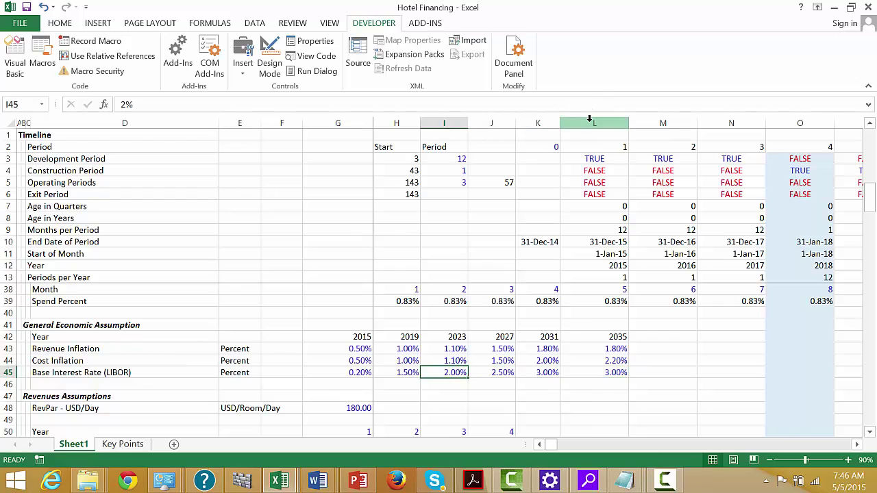
Step: Give columns G through L one uniform width, approximately matching column L
left_click_drag(589, 119, 372, 123)
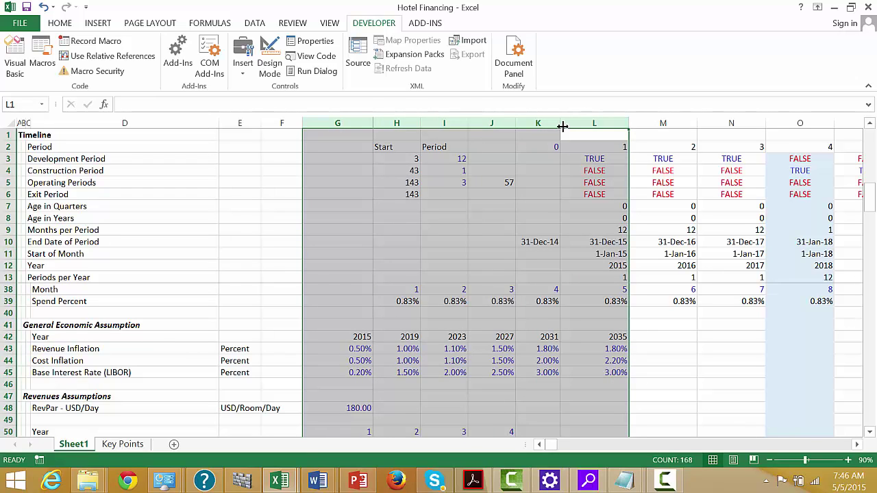
left_click_drag(630, 125, 629, 124)
Step: Group the timeline rows 7 to 13, from Age in Quarters to Periods per Year, into an outline level
key("ctrl+Home")
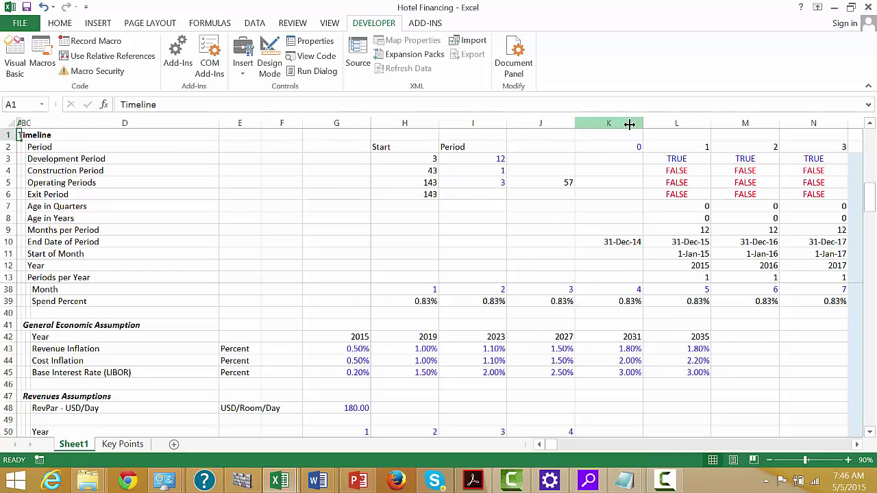
key("Down")
key("Down")
key("Down")
key("Down")
key("Down")
key("Down")
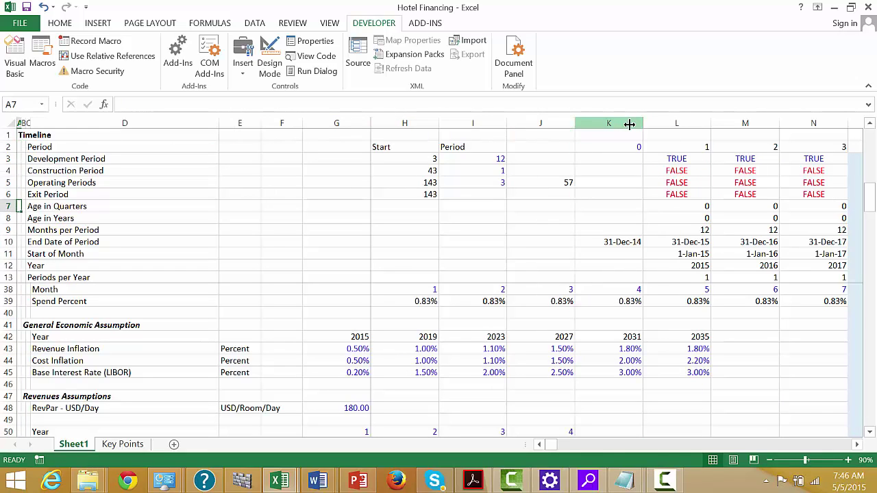
key("shift+space")
key("shift+Down")
key("shift+Down")
key("shift+Down")
key("shift+Down")
key("shift+Down")
key("shift+Down")
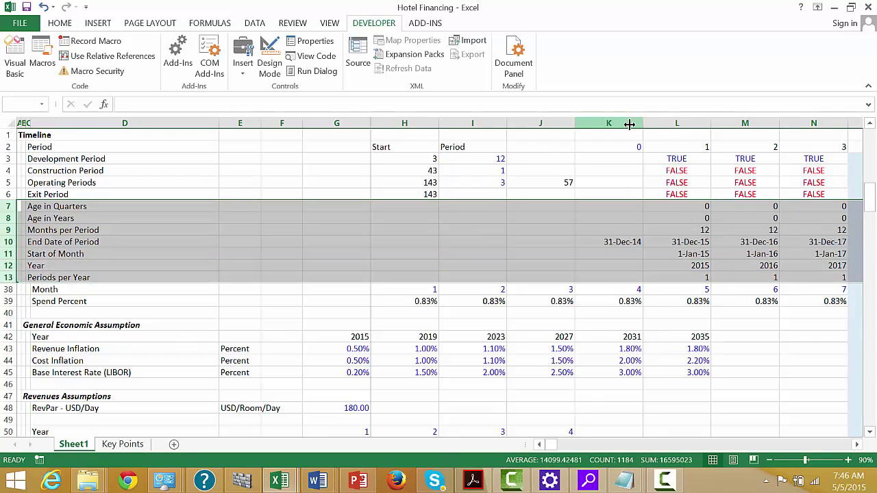
key("shift+alt+Right")
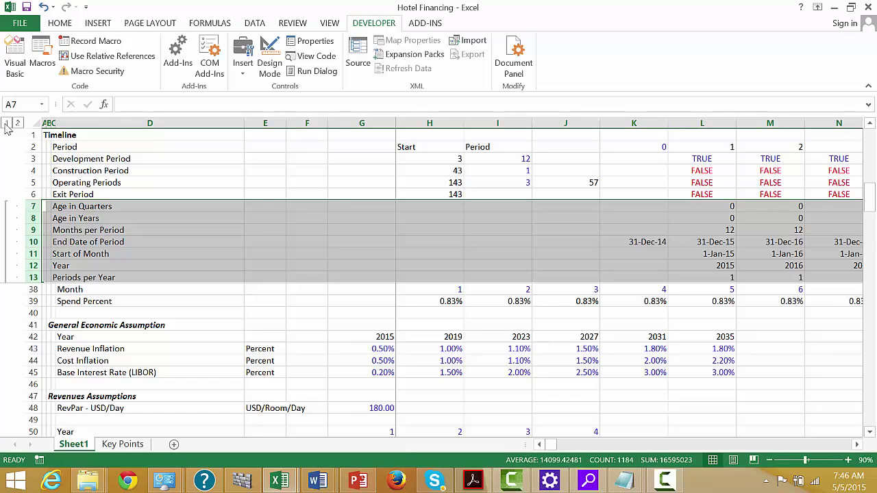
Step: Collapse the row outline to level 1 to hide the grouped timeline rows 7 to 13
left_click(146, 181)
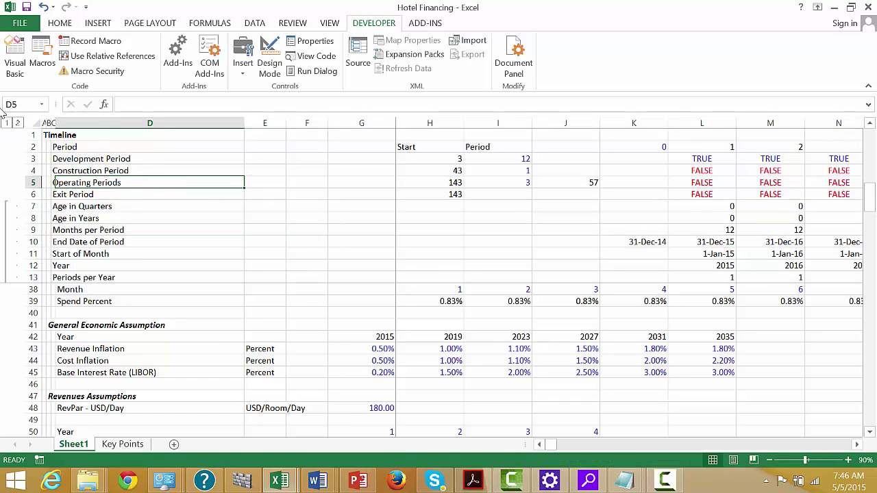
left_click(8, 123)
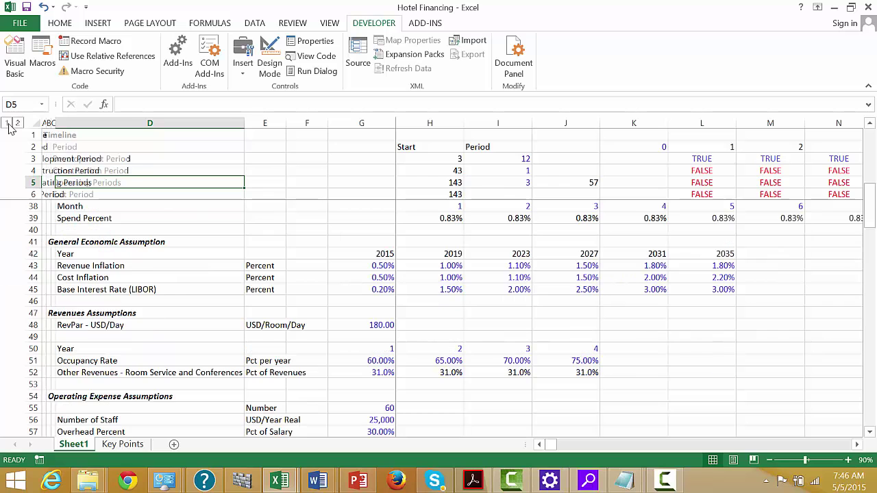
left_click(251, 302)
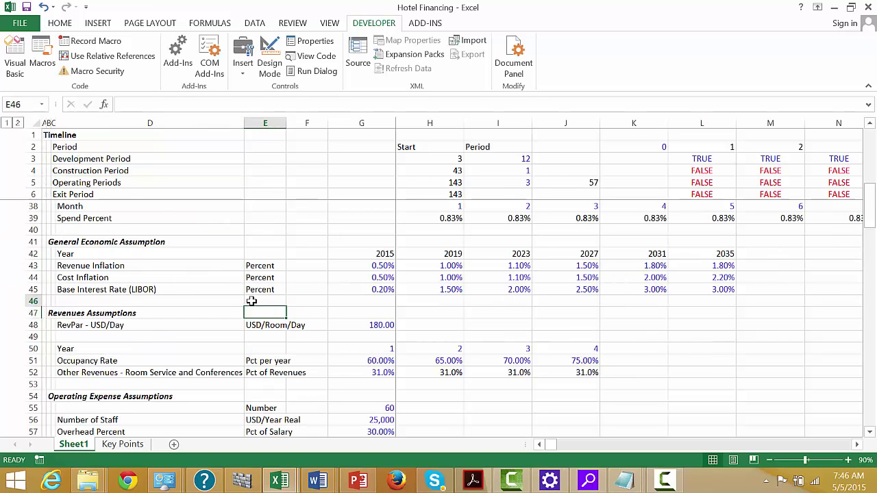
Step: Enter the subheading "Land Loan" in cell B146, directly below the Financing Schedule heading
key("Down")
key("Down")
key("Down")
key("Down")
key("Down")
key("Down")
key("Down")
key("Down")
key("Down")
key("Down")
key("Down")
key("Down")
key("Down")
key("Down")
key("Down")
key("Down")
key("Down")
key("Down")
key("Down")
key("Down")
key("Down")
key("Down")
key("Down")
key("Down")
key("Down")
key("Down")
key("Down")
key("Down")
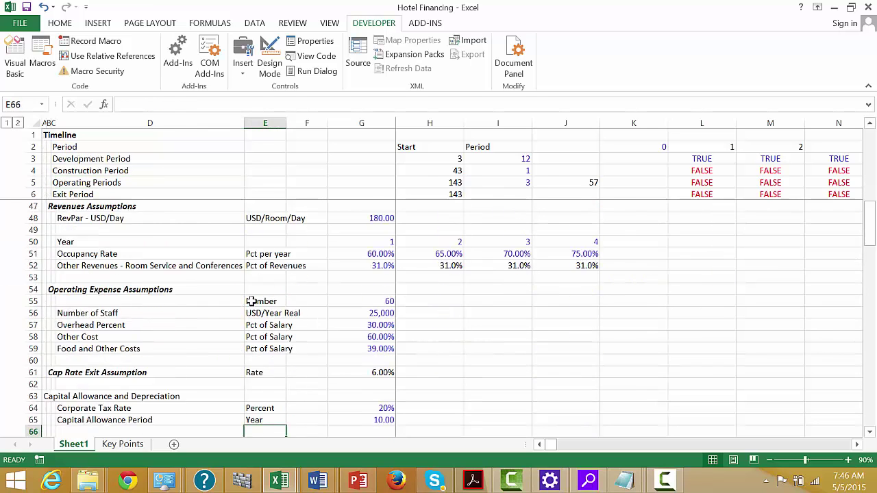
key("Down")
key("Down")
key("Down")
key("Down")
key("Down")
key("Down")
key("Down")
key("Down")
key("Down")
key("Down")
key("Down")
key("Down")
key("Down")
key("Down")
key("Down")
key("Down")
key("Down")
key("Down")
key("Down")
key("Down")
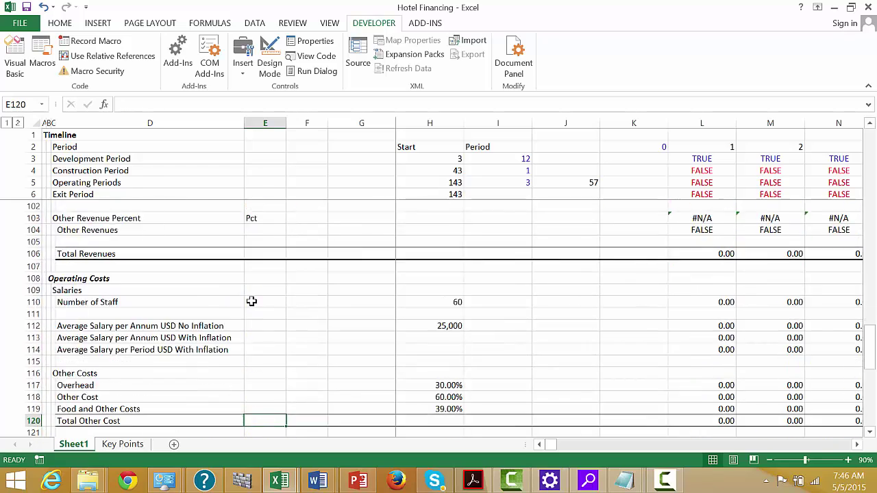
key("Up")
key("Up")
key("Up")
key("Up")
key("Up")
key("Up")
key("Up")
key("Up")
key("Up")
key("Up")
key("Up")
key("Up")
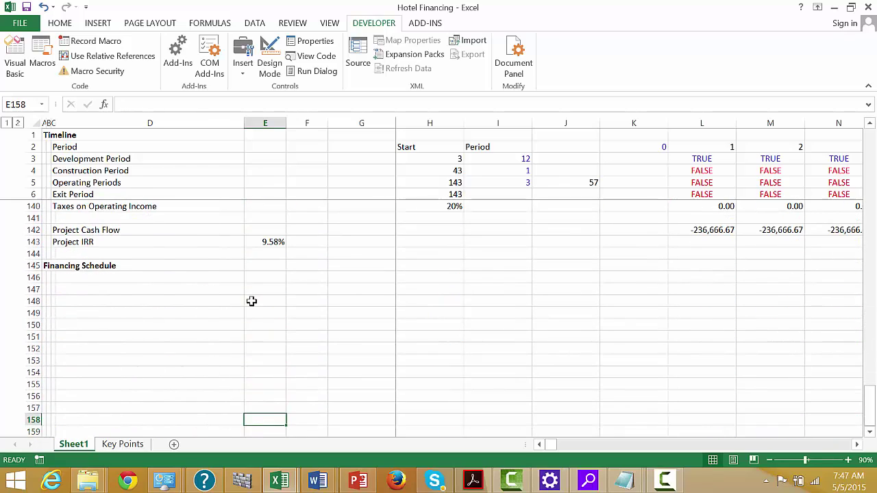
key("Left")
key("Left")
key("Left")
key("Up")
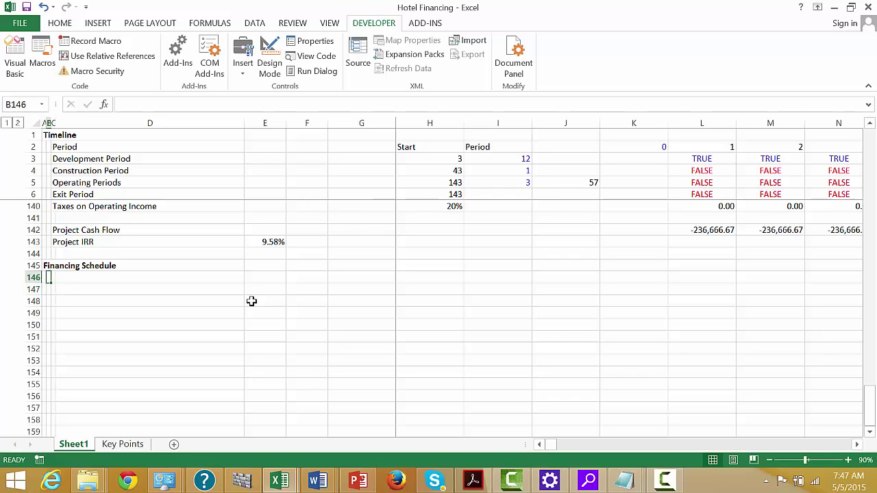
type("Land")
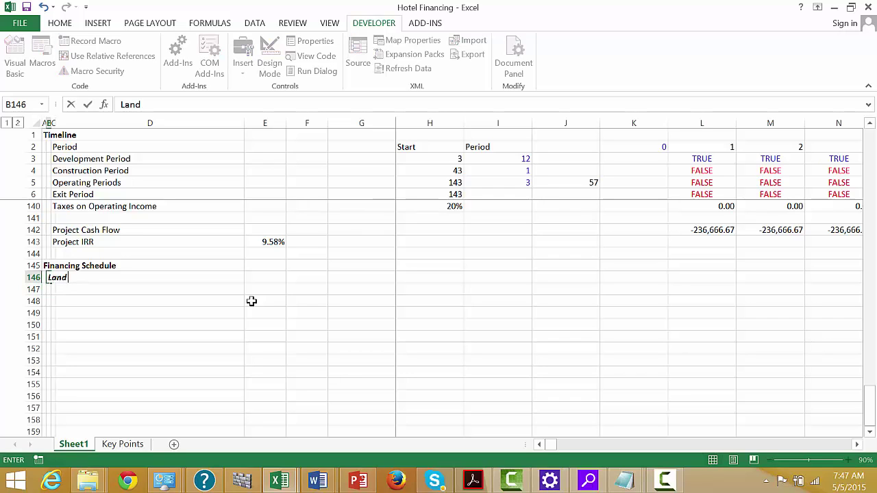
type(" Loan")
key("Return")
Step: Add the row labels "Opening Balance" in C147 and "Add: Draws" in C148 under the Land Loan subheading
key("Right")
type("Ope")
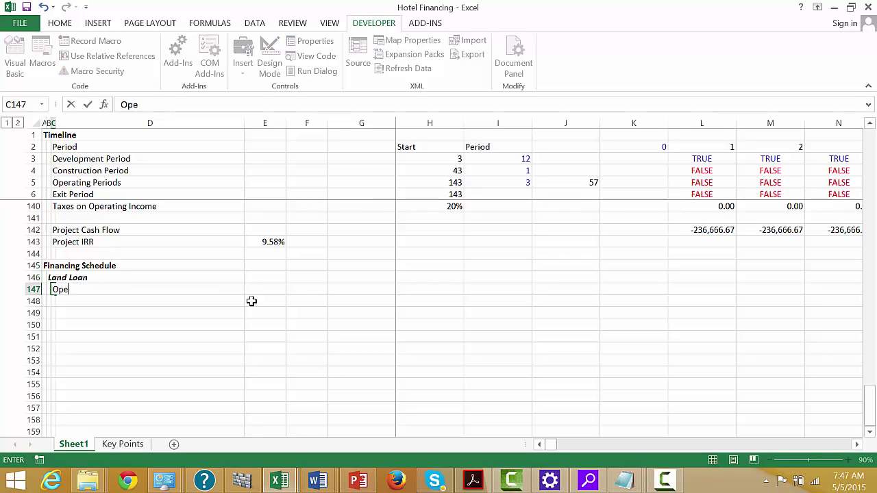
type("ning Balance")
key("Return")
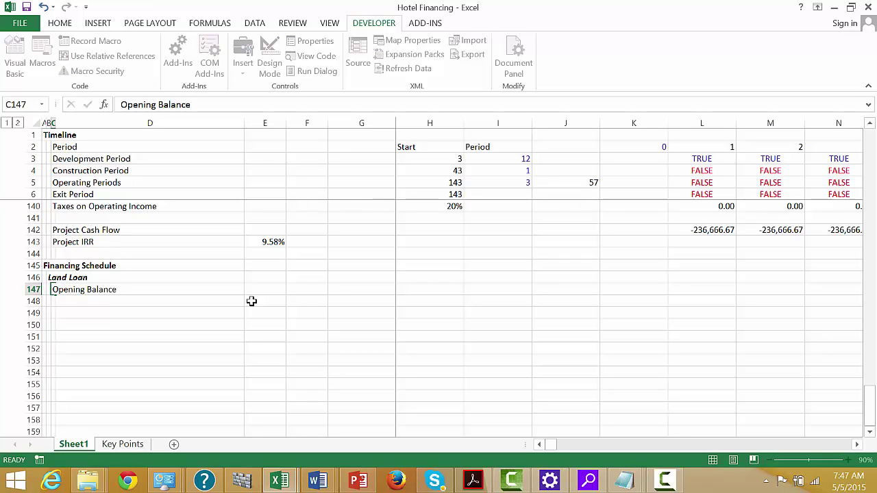
type("Ad")
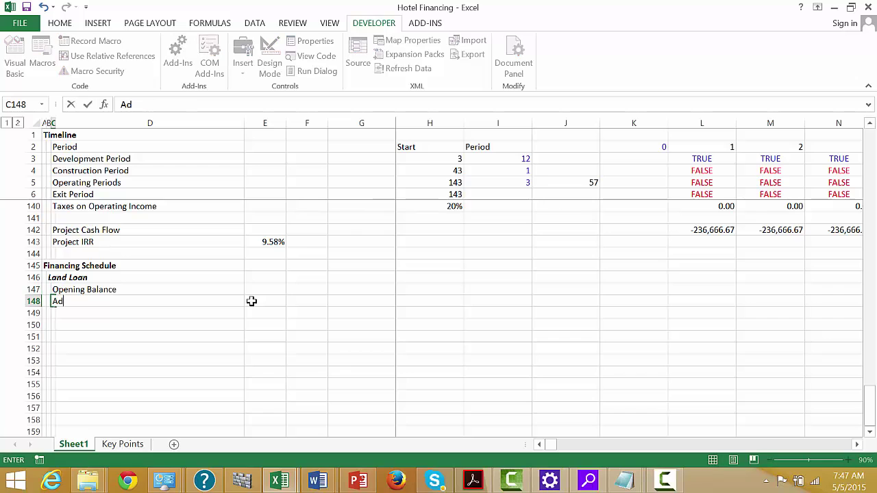
type("d: Dra")
type("w")
key("BackSpace")
type("aws")
key("Return")
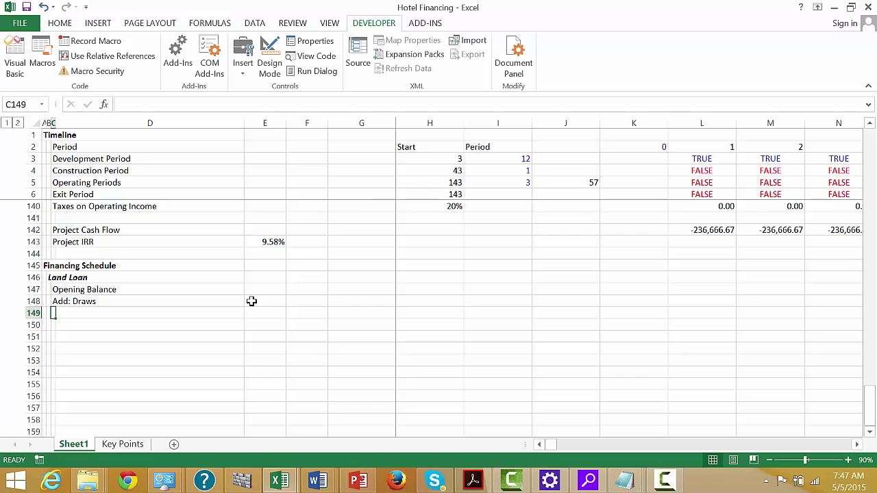
Step: Label C149 "Less: Repayment Scheduled" below the Add: Draws row
type("Less Repa")
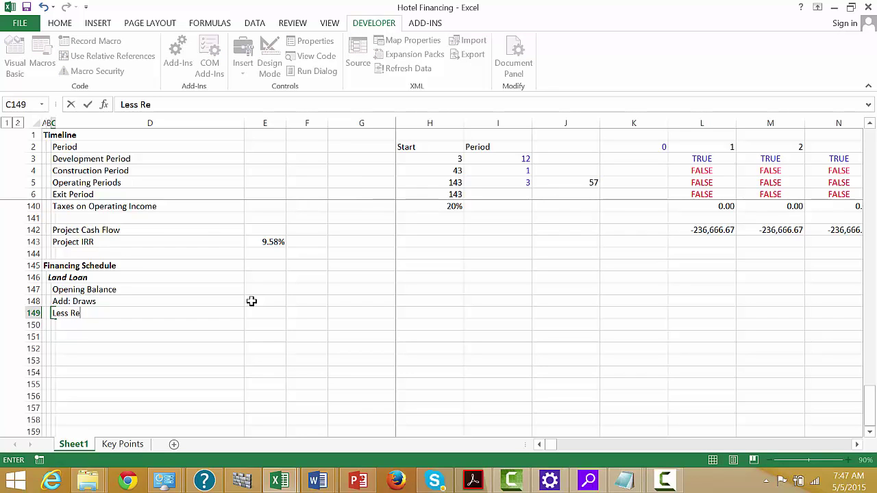
key("BackSpace")
key("BackSpace")
key("BackSpace")
key("BackSpace")
type(": Repa")
key("BackSpace")
key("BackSpace")
type("ment Schedule")
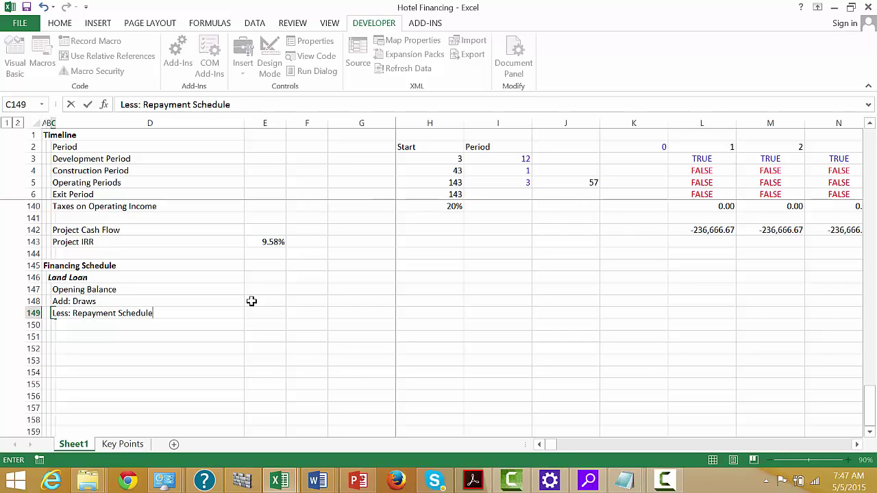
key("Tab")
key("Tab")
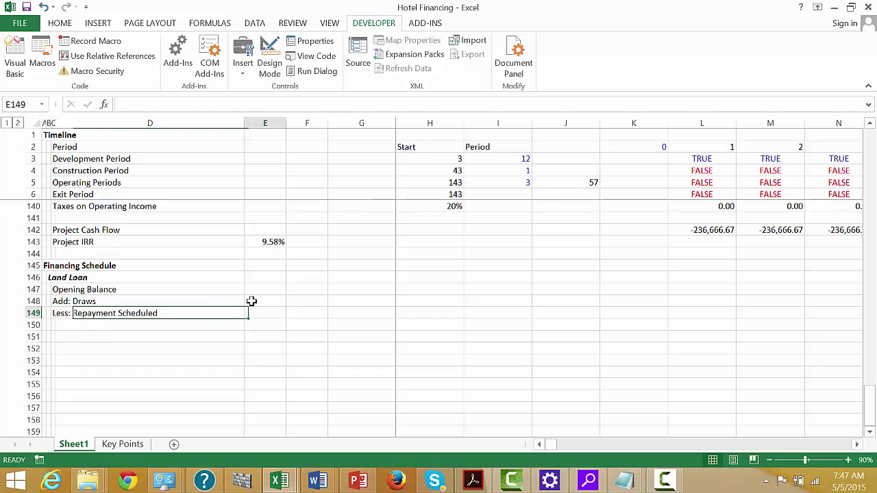
Step: Calculate the land loan's number of quarterly repayment periods in H149 with =G69*4, linking to the Repayment Period assumption
key("Tab")
key("Tab")
key("Tab")
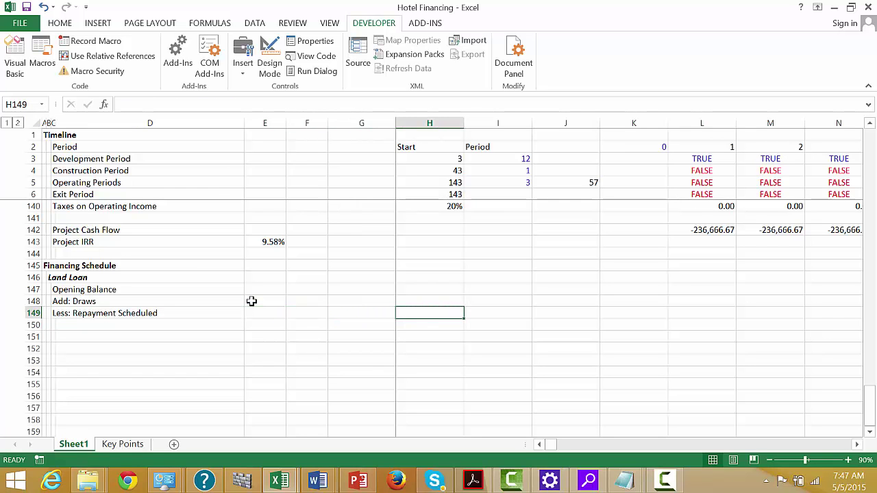
scroll(251, 302, "up", 5)
scroll(252, 301, "down", 5)
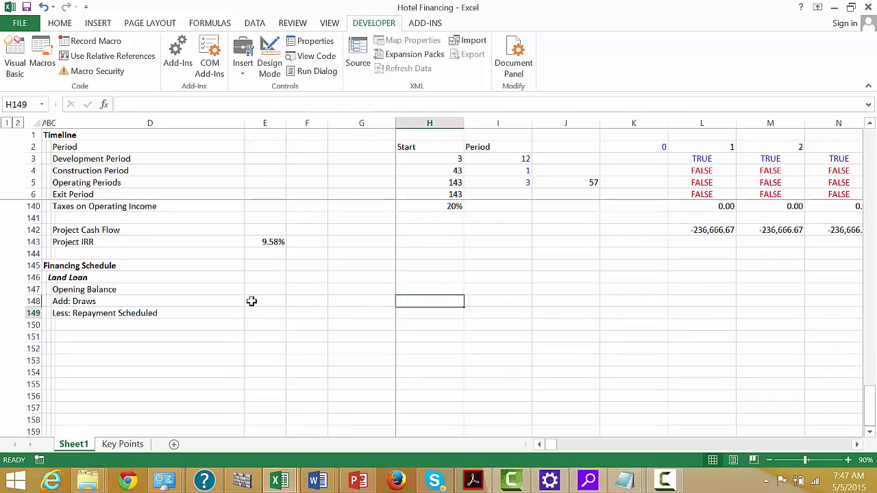
type("=")
key("Up")
key("Up")
key("Up")
key("Up")
key("Up")
key("Up")
key("Up")
key("Up")
key("Up")
key("Up")
key("Up")
key("Up")
key("Up")
key("Up")
key("Up")
key("Up")
key("Up")
key("Up")
key("Up")
key("Up")
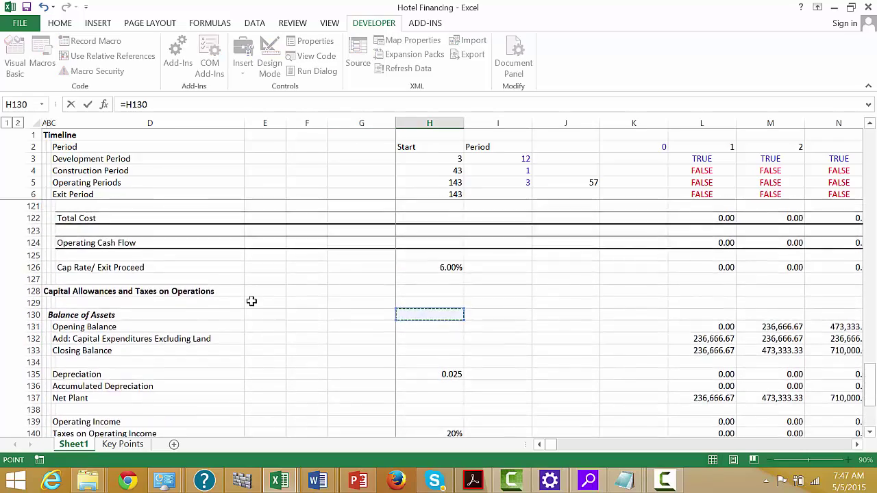
key("Page_Down")
key("Page_Down")
key("Page_Up")
key("Left")
key("Left")
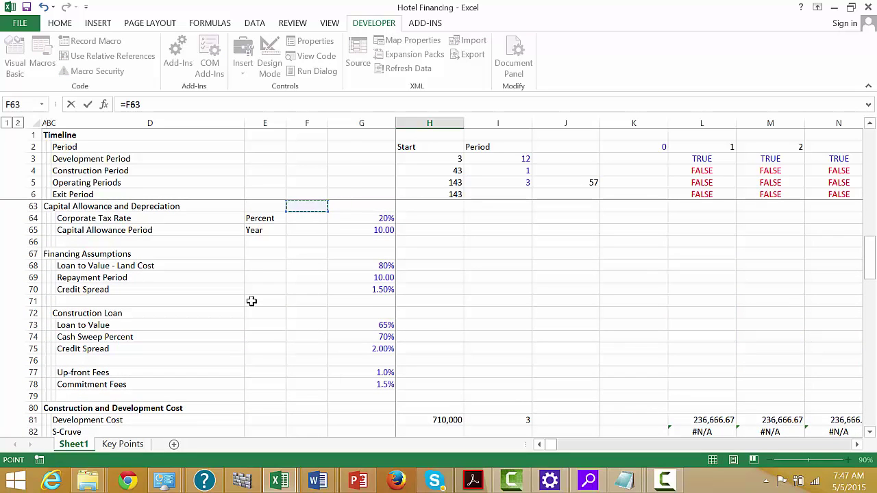
key("Up")
key("Down")
key("Down")
key("Down")
key("Down")
key("Down")
key("Down")
key("Down")
key("Down")
key("Down")
key("Down")
key("Down")
key("Down")
key("Right")
key("Right")
key("Up")
key("Up")
key("Up")
key("Up")
key("Up")
key("Left")
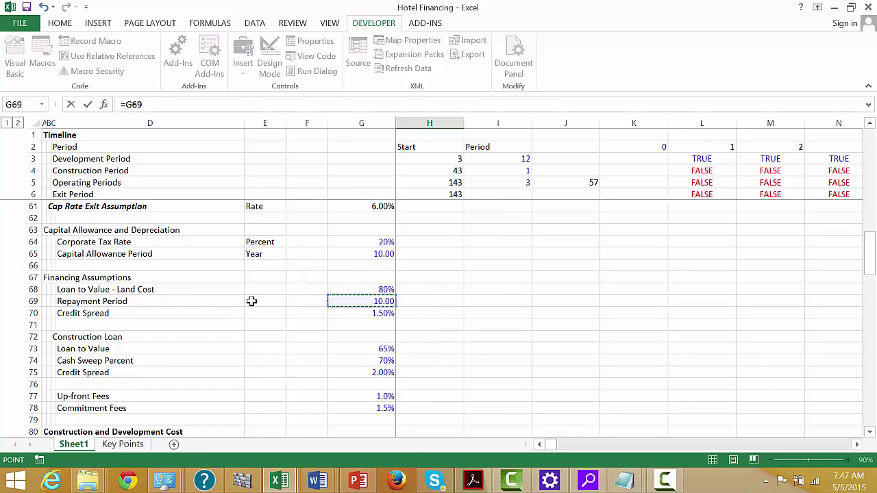
type("*4")
key("Return")
Step: Enter the unit label "Periods" in I149, beside the repayment period formula
key("Up")
key("Down")
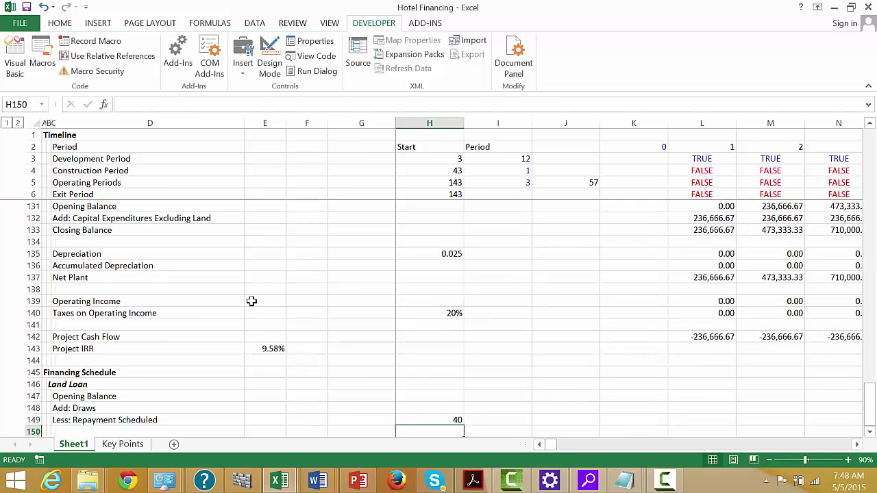
key("Down")
key("Down")
key("Up")
key("Up")
key("Up")
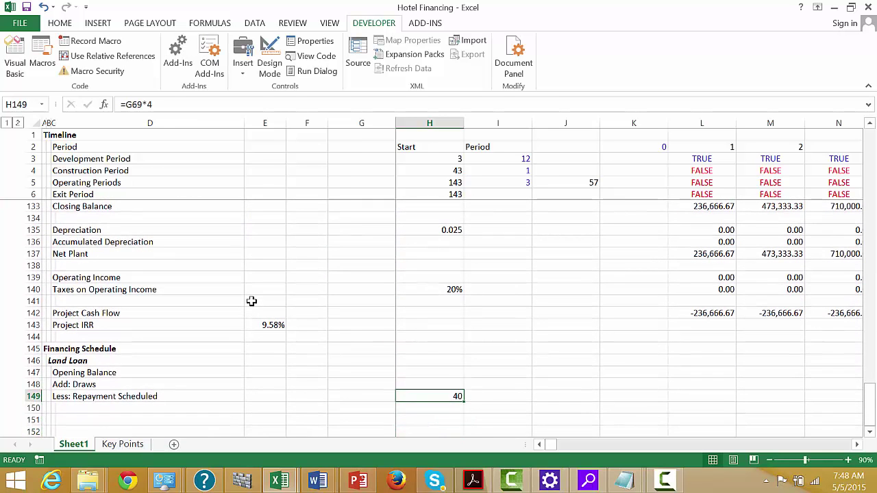
key("Right")
type("P")
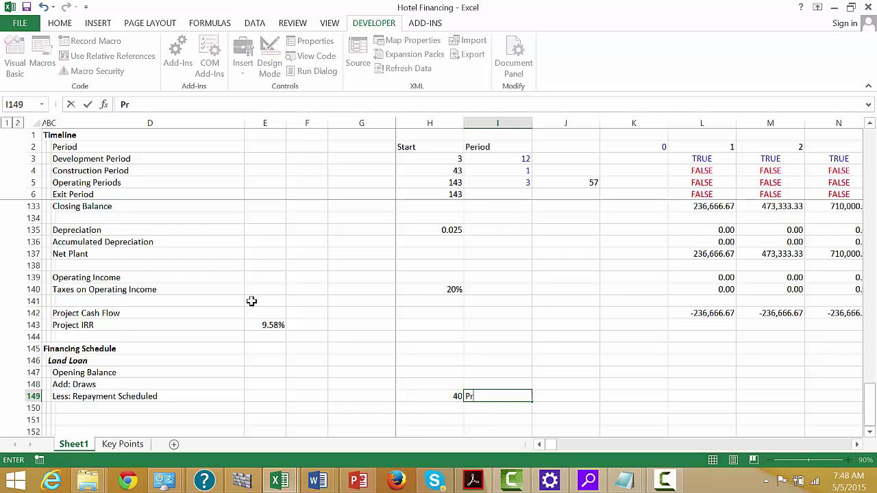
type("eriods")
key("Return")
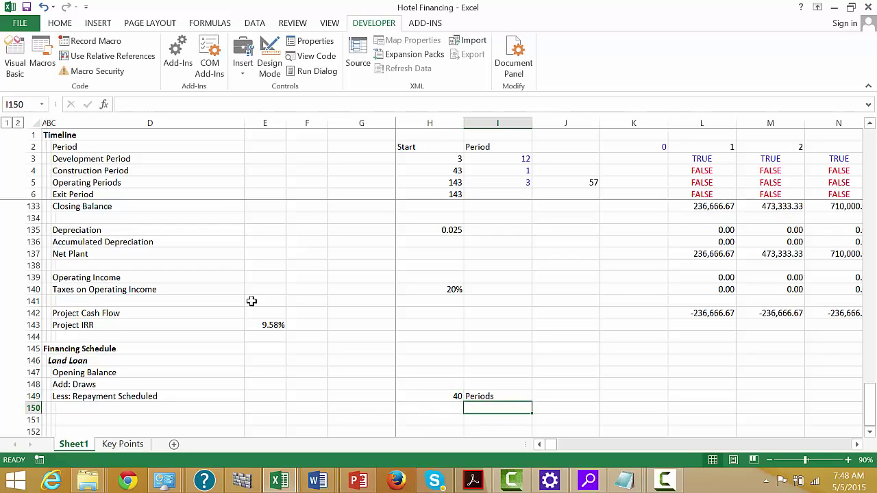
Step: Enter the row label "Cosing Balance" in C150, below the Less: Repayment Scheduled row
key("Left")
key("Left")
key("Left")
key("Left")
key("Left")
key("Left")
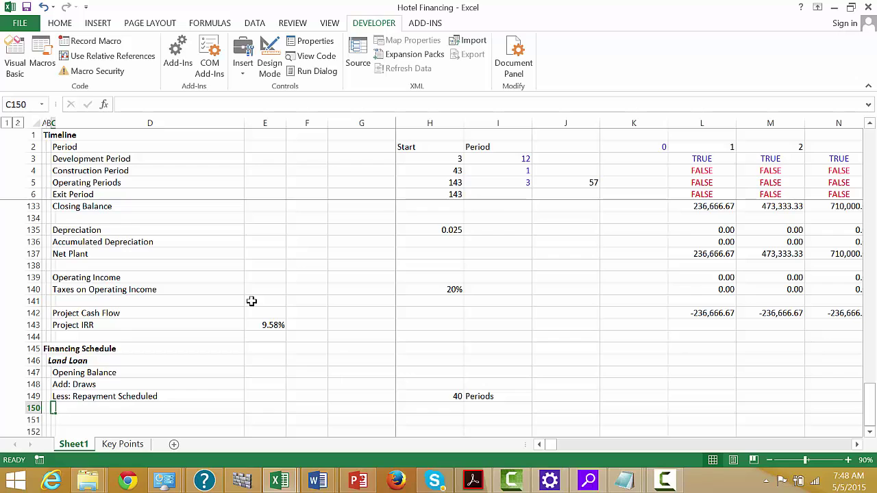
type("Cosing Balance")
key("Return")
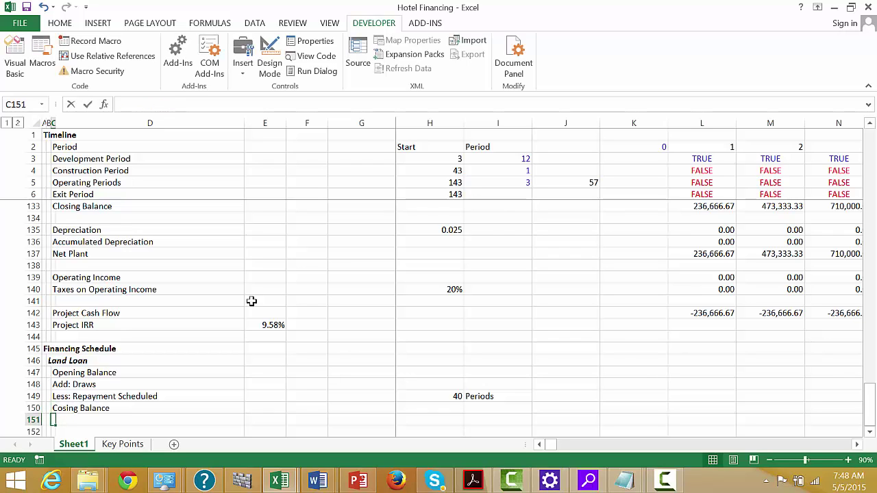
Step: Enter the row label "LIBOR Rate" in C151 of the Land Loan section
type("I")
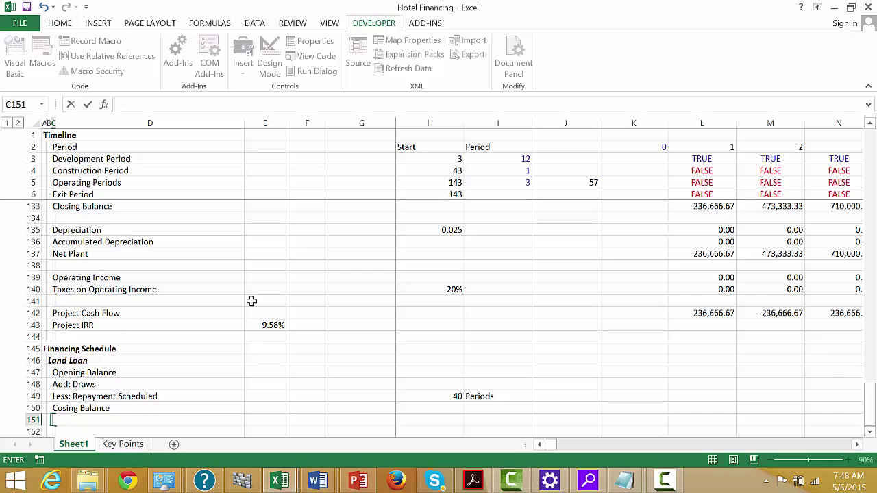
type("LIBOR Rate")
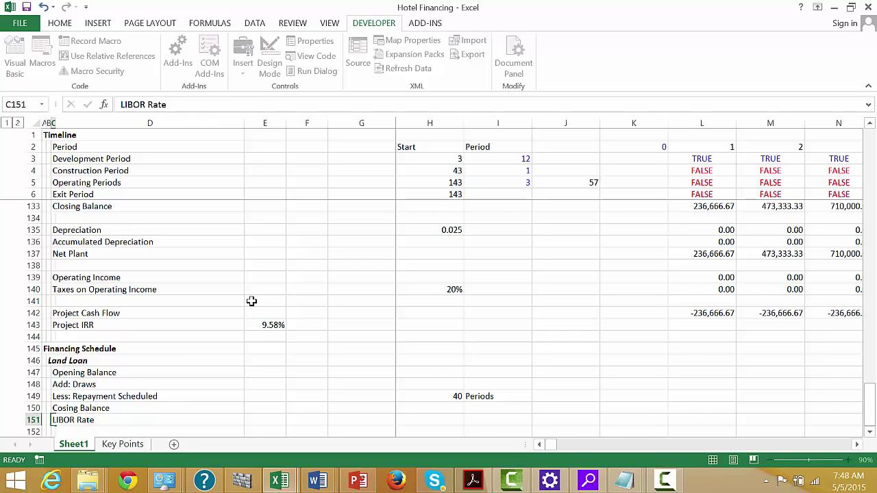
key("Return")
key("Up")
key("Right")
key("Right")
key("Right")
key("Right")
key("Right")
key("Right")
key("Right")
key("Right")
key("Right")
key("Left")
key("Left")
key("Left")
key("Left")
key("Left")
key("Left")
key("Left")
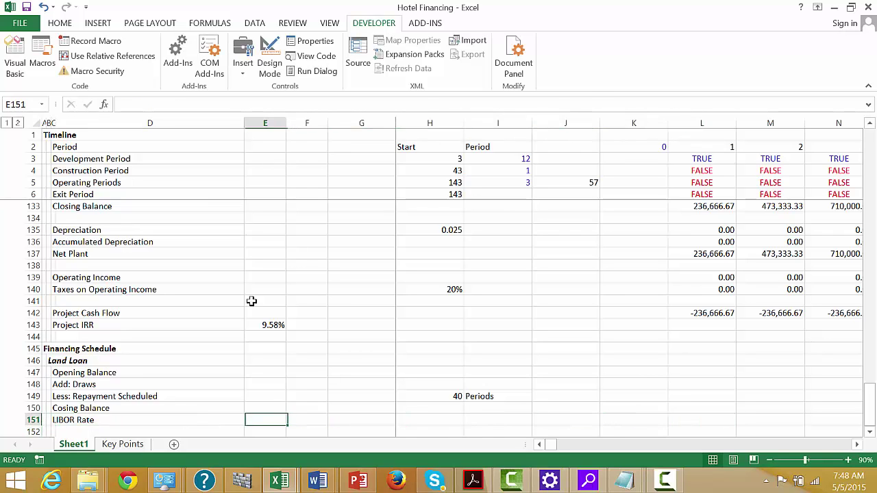
Step: Replace the label in C151 with "Periodic LIBOR Rate"
key("Left")
key("Left")
type("PE")
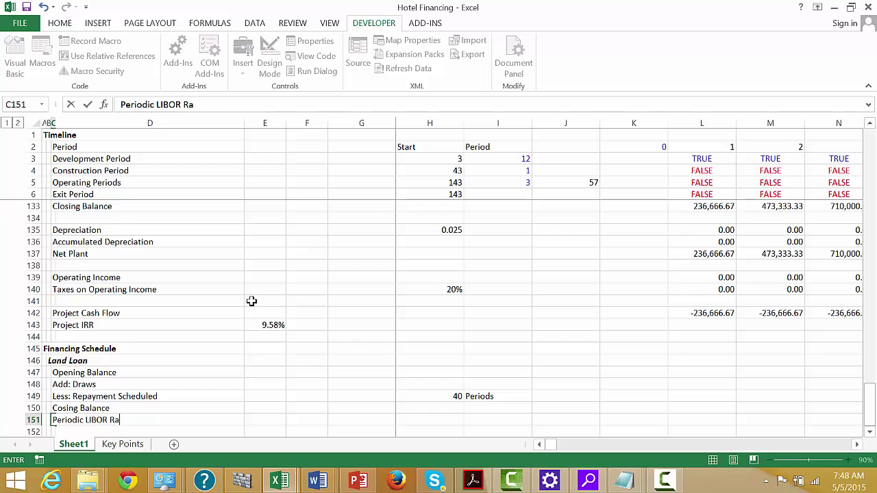
key("Return")
key("Up")
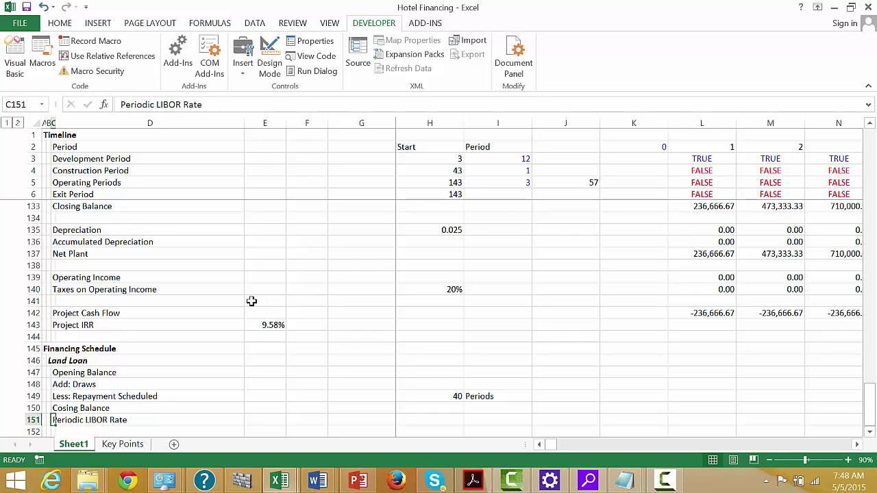
Step: Expand the grouped timeline rows and ungroup rows 7 to 13
left_click(18, 123)
key("Down")
key("Up")
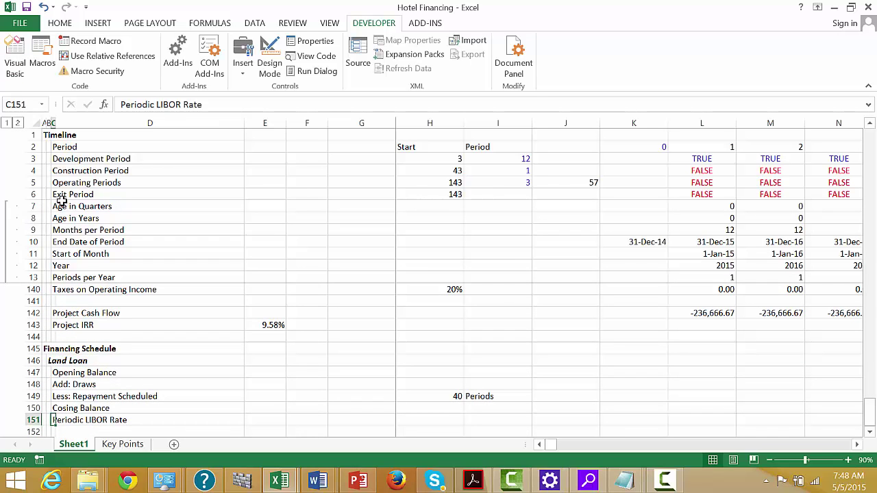
left_click_drag(35, 206, 36, 277)
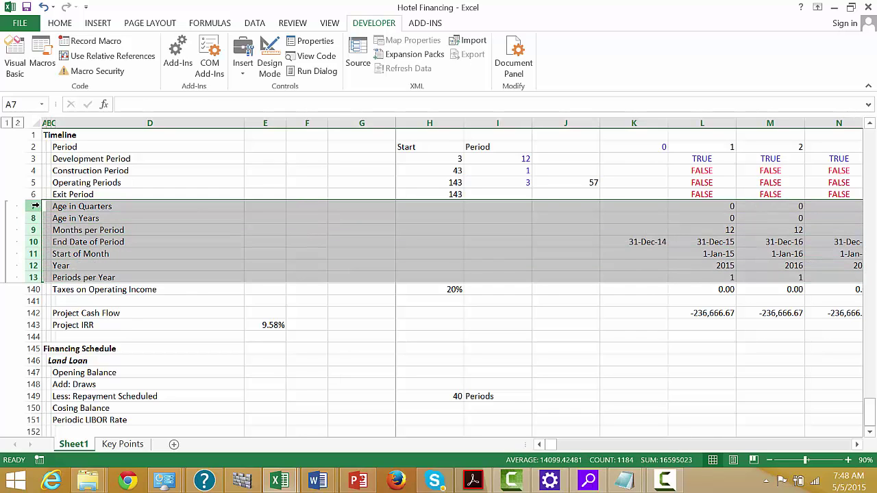
key("shift+alt+Left")
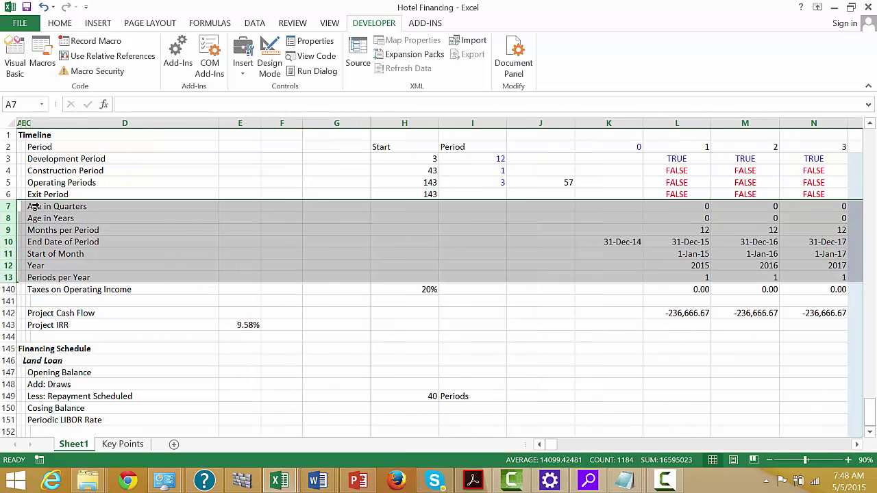
Step: Group rows 7 to 12 and collapse them, leaving the Periods per Year row out of the group
key("shift+Up")
key("shift+alt+Right")
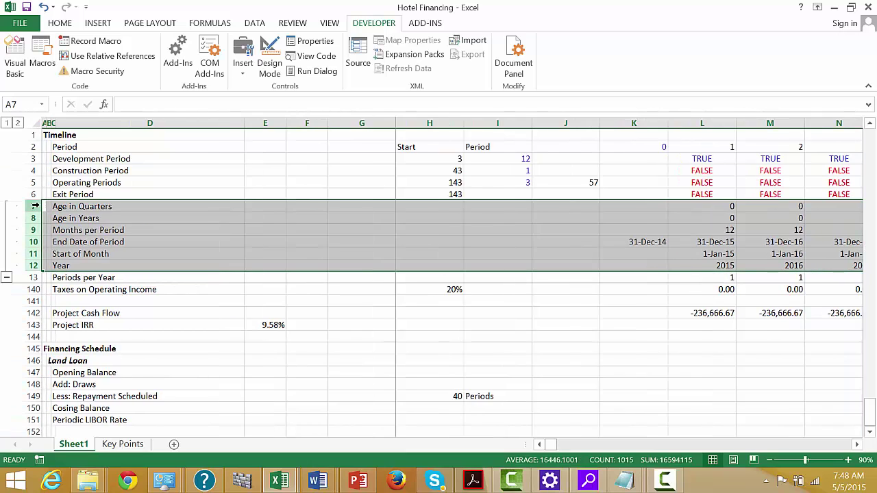
left_click(7, 278)
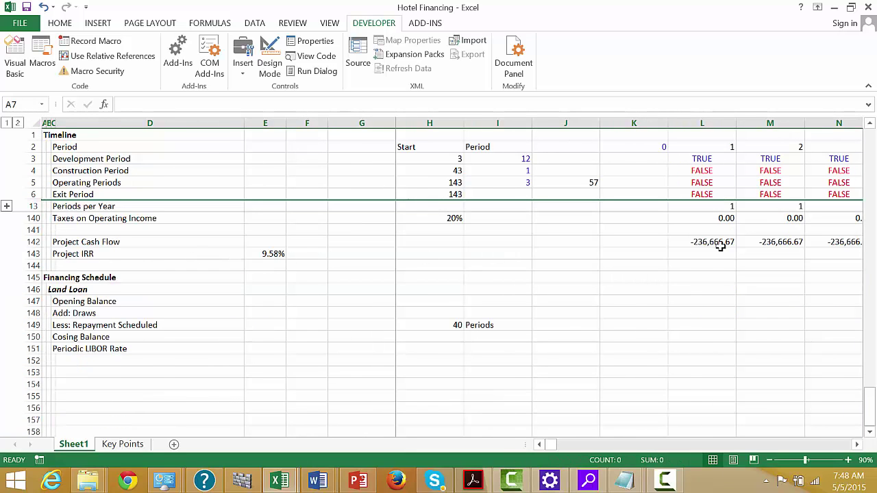
Step: Examine the Periods per Year row across the development, construction and operating periods of the timeline
left_click(710, 311)
key("Down")
key("Down")
key("Down")
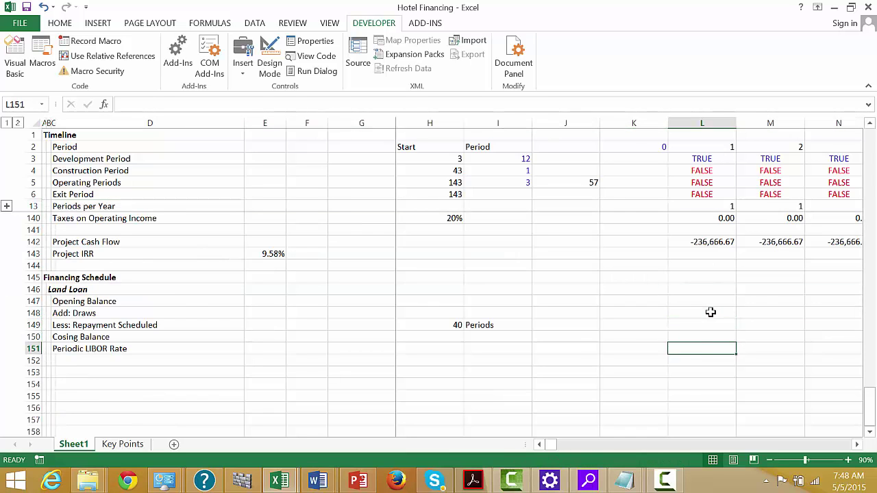
key("Right")
key("Right")
key("Right")
key("Right")
key("Right")
key("Right")
key("Right")
key("Right")
key("Right")
key("Right")
key("Right")
key("Right")
key("Right")
key("Right")
key("Right")
key("Right")
key("Right")
key("Right")
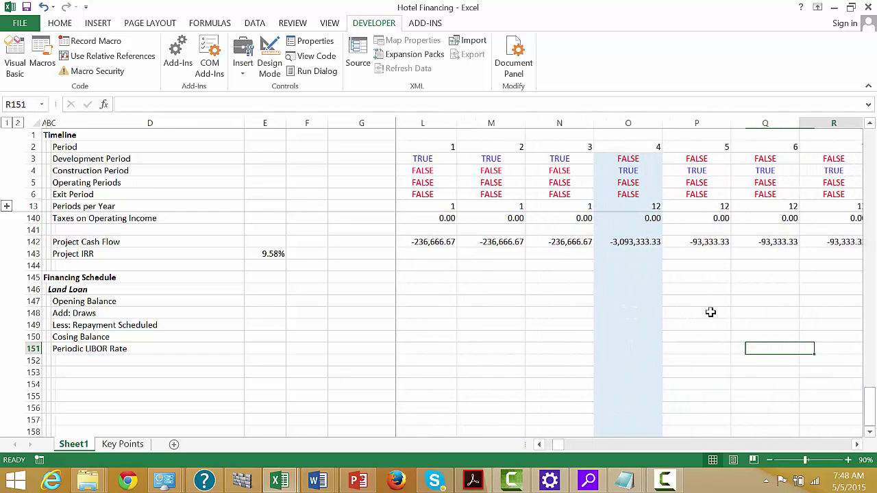
key("Right")
key("Right")
key("Right")
key("Right")
key("Right")
key("Right")
key("Right")
key("Right")
key("Right")
key("Right")
key("Right")
key("Right")
key("Right")
key("Right")
key("Right")
key("Right")
key("Right")
key("Right")
key("Right")
key("Right")
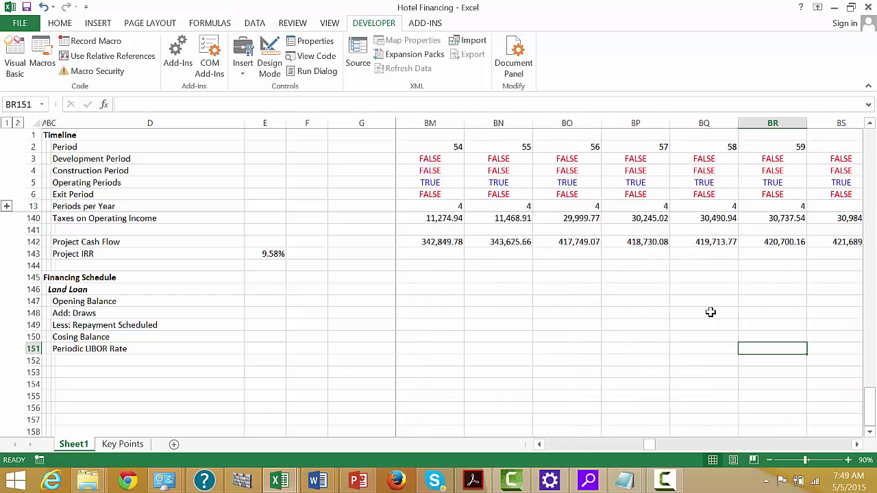
key("Left")
key("Left")
Step: Enter the row label "Credit Spread" in C152, below Periodic LIBOR Rate
key("ctrl+Left")
key("Left")
key("Right")
key("Left")
key("Left")
key("Up")
key("Up")
key("Up")
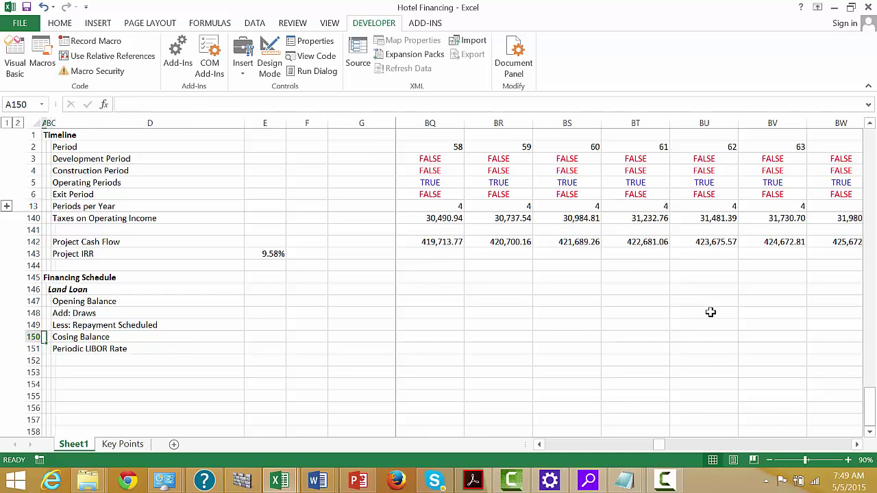
key("Up")
key("Up")
key("Down")
key("Down")
key("Down")
key("Down")
key("Down")
key("Down")
key("Right")
key("Right")
type("Cr")
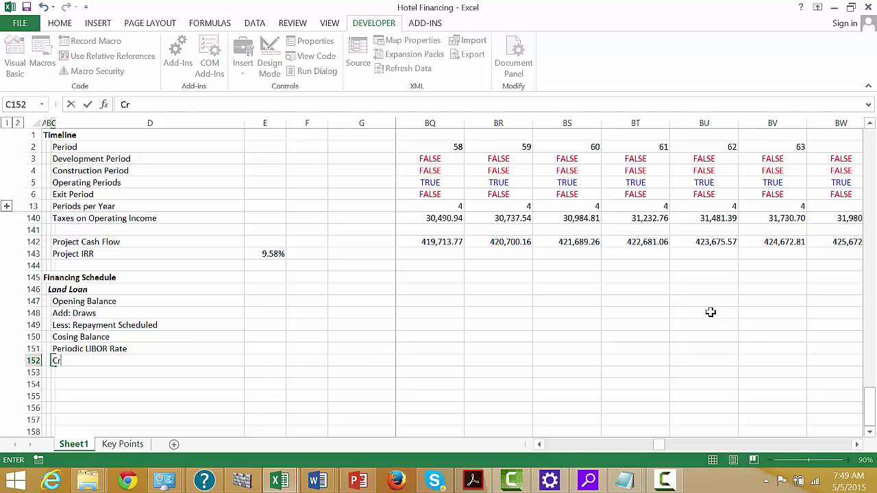
type("edit Spread")
key("Return")
Step: Enter the row label "Total Interest Rate" in C153, below Credit Spread
type("To")
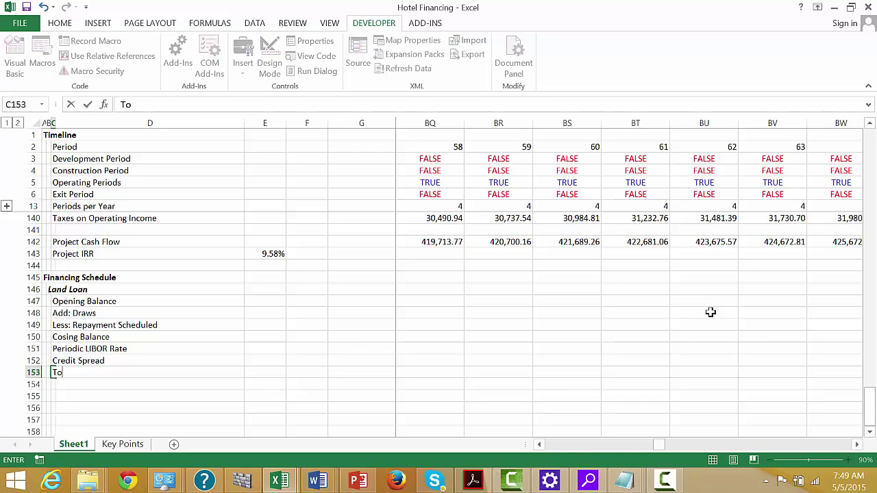
type("tal Intere")
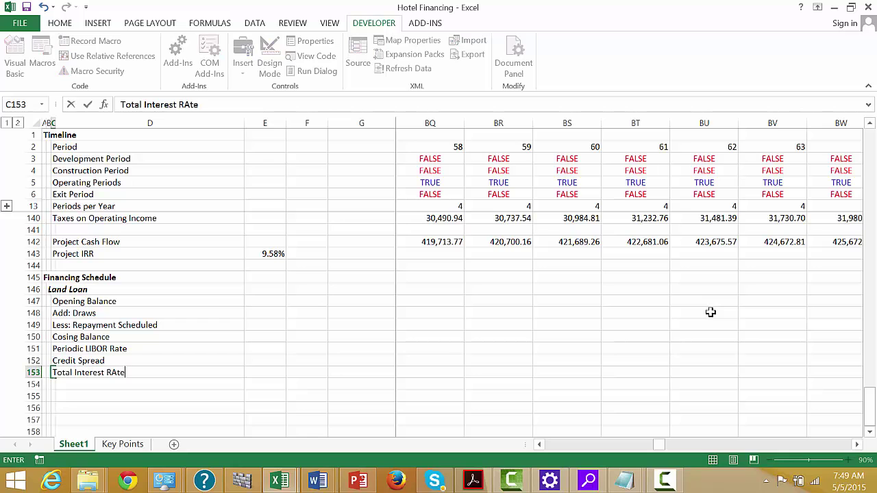
type("st RAte")
key("Return")
Step: Link the land loan's Credit Spread in H152 to the construction loan's Credit Spread assumption in G75
key("Up")
key("Up")
key("Right")
key("Right")
key("Right")
key("Right")
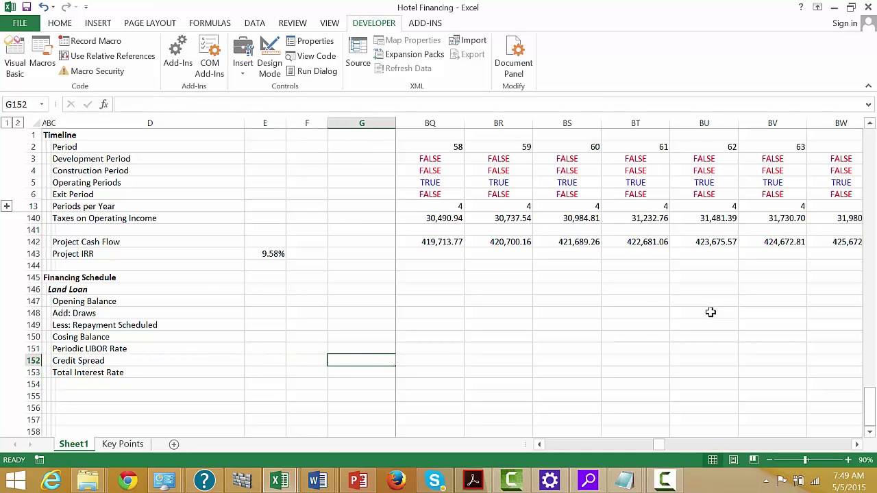
key("Right")
type("=")
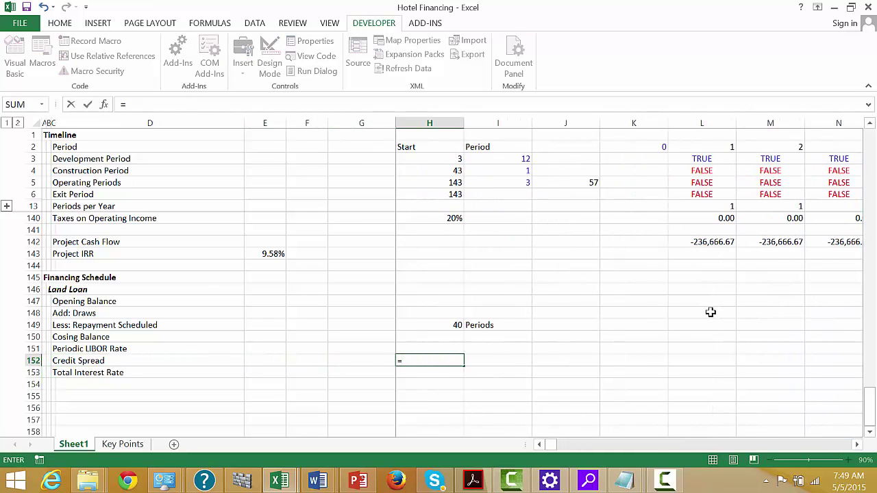
key("Up")
key("Up")
key("Up")
key("Up")
key("Up")
key("Up")
key("Up")
key("Up")
key("Up")
key("Up")
key("Up")
key("Up")
key("Up")
key("Up")
key("Up")
key("Up")
key("Up")
key("Up")
key("Up")
key("Up")
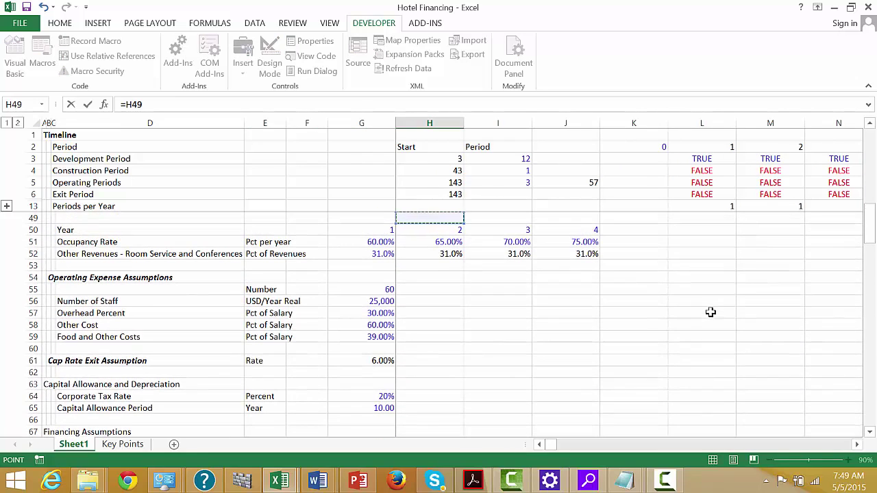
key("Down")
key("Down")
key("Down")
key("Down")
key("Down")
key("Down")
key("Left")
key("Left")
key("Down")
key("Down")
key("Down")
key("Down")
key("Down")
key("Down")
key("Down")
key("Down")
key("Down")
key("Down")
key("Down")
key("Down")
key("Down")
key("Down")
key("Down")
key("Down")
key("Down")
key("Down")
key("Down")
key("Down")
key("Down")
key("Up")
key("Up")
key("Right")
key("Right")
key("Up")
key("Left")
key("Return")
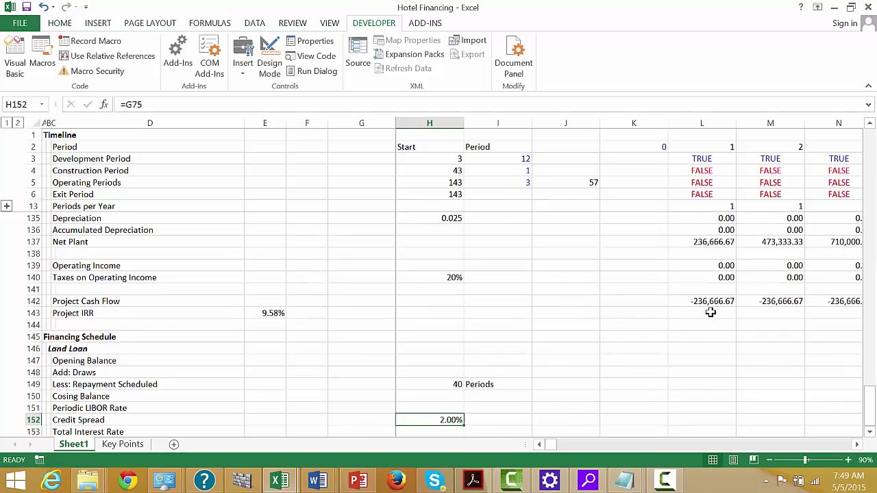
Step: Relink the Credit Spread in H152 to the land loan's Credit Spread assumption in G70
type("=")
key("Up")
key("Up")
key("Up")
key("Up")
key("Up")
key("Up")
key("Up")
key("Up")
key("Up")
key("Up")
key("Up")
key("Up")
key("Up")
key("Up")
key("Up")
key("Up")
key("Up")
key("Up")
key("Up")
key("Up")
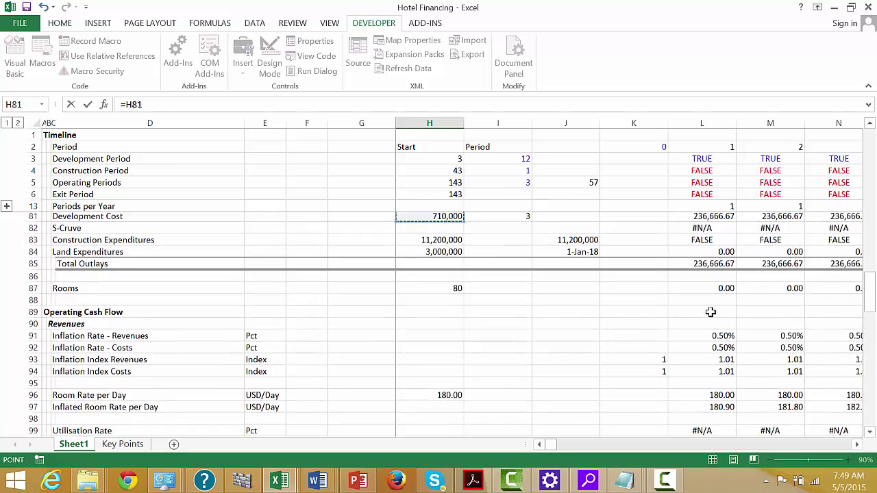
key("Down")
key("Down")
key("Down")
key("Down")
key("Down")
key("Down")
key("Down")
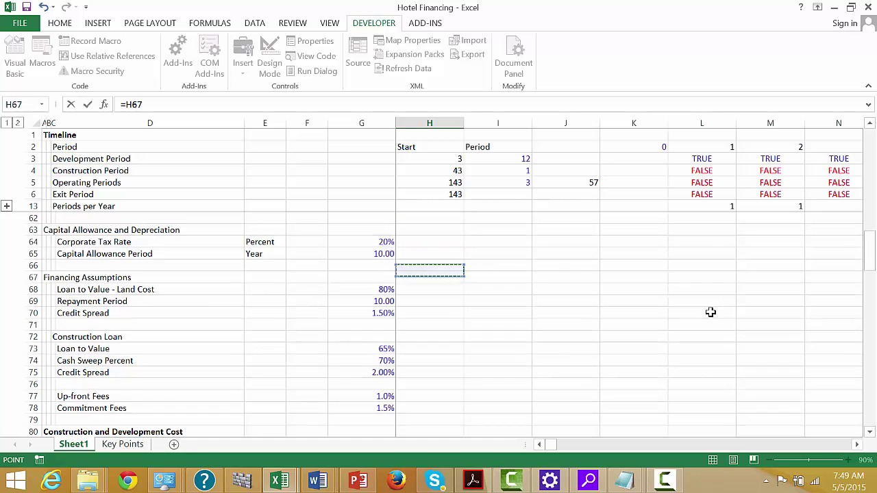
key("Down")
key("Left")
key("Return")
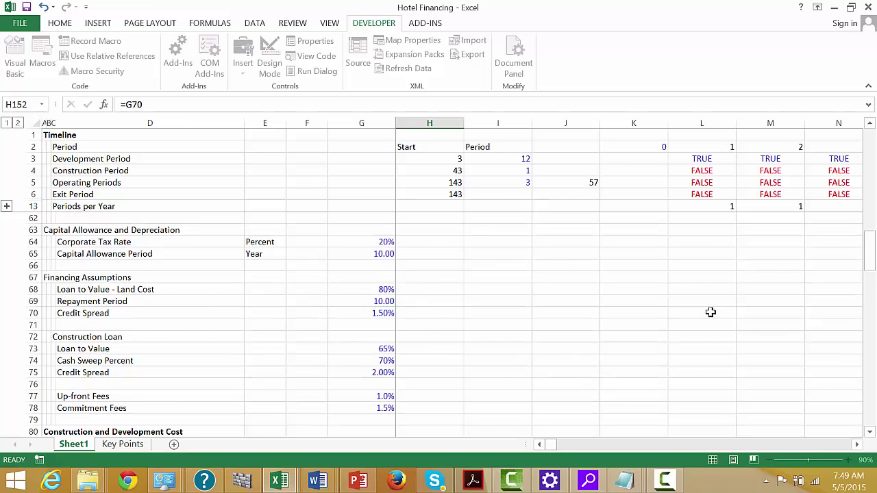
key("Down")
key("Down")
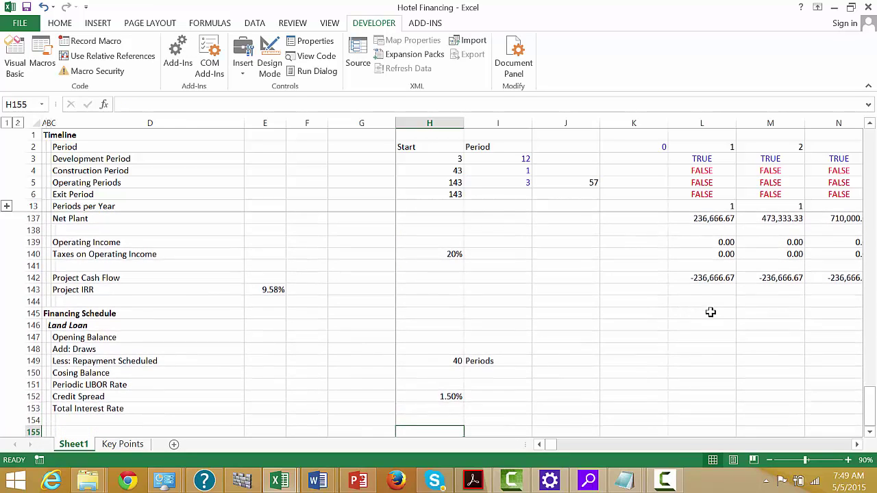
key("Left")
key("Left")
key("Left")
key("Left")
key("Left")
key("Left")
key("Left")
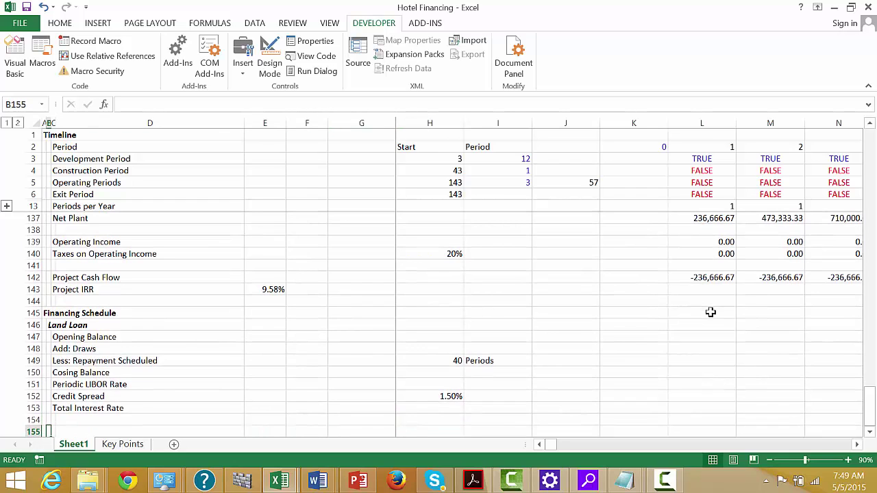
key("Up")
key("Up")
key("Right")
key("Right")
key("Right")
key("Right")
key("Right")
key("Right")
key("Right")
key("Up")
key("Down")
key("Down")
key("Up")
key("Up")
key("Down")
key("Down")
Step: Enter the row labels "Interest Expense" in C154 and "Interest Capitalised" in C155, below Total Interest Rate
key("Left")
key("Left")
key("Left")
key("Left")
key("Left")
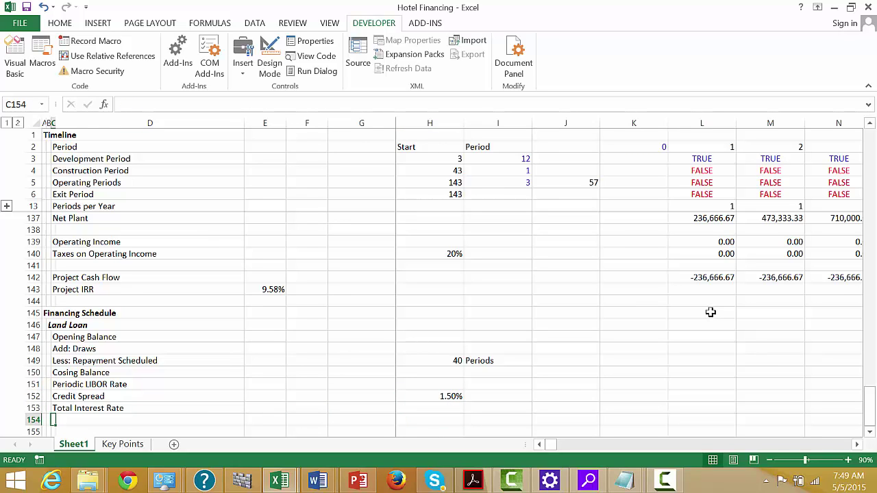
type("Interest")
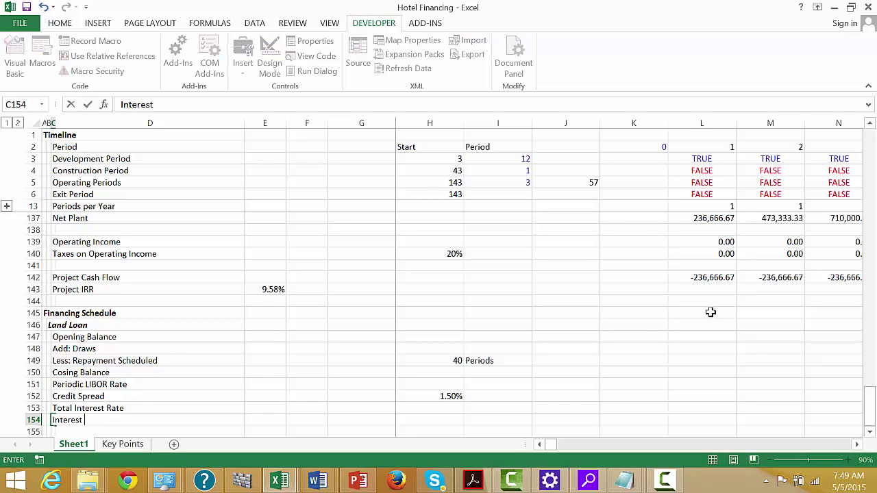
type(" Expense")
key("Return")
type("Interest Capitalised")
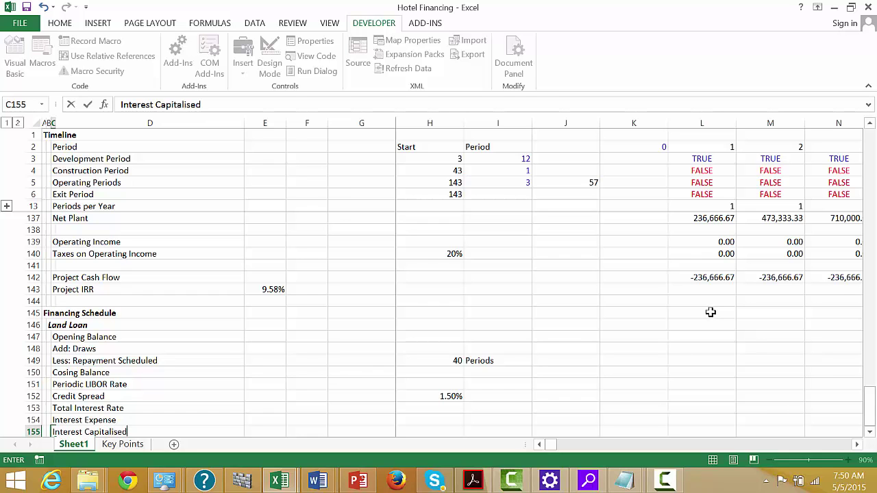
key("Return")
key("Return")
Step: Commit the row label "Interest Capitalised" in C155 and go to I154 in the Interest Expense row
key("Up")
key("Up")
key("Up")
key("Right")
key("Right")
key("Right")
key("Right")
key("Right")
key("Right")
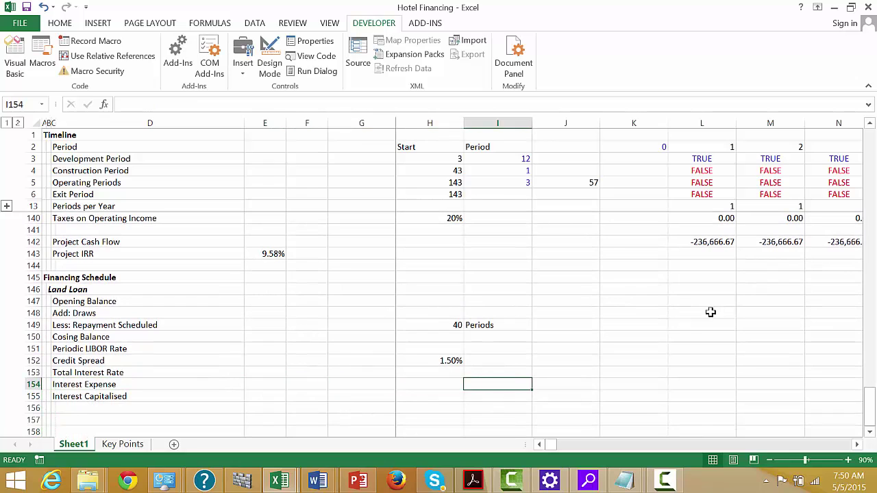
Step: Review the land loan's Interest Expense and Interest Capitalised rows across to the first period column and the empty rows below them
key("Right")
key("Right")
key("Right")
key("Down")
key("Left")
key("Left")
key("Left")
key("Left")
key("Left")
key("Left")
key("Left")
key("Left")
key("Left")
key("Right")
key("Right")
key("Right")
key("Right")
key("Right")
key("Right")
key("Right")
key("Right")
key("Right")
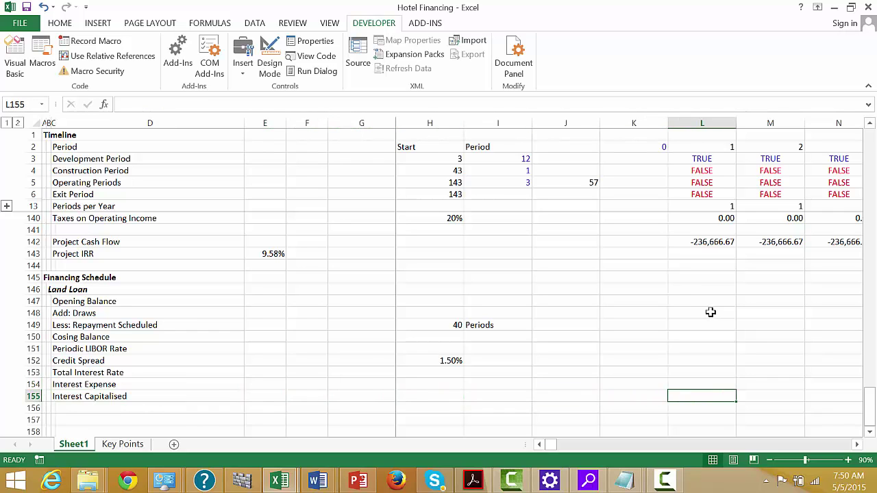
key("Left")
key("Left")
key("Left")
key("Left")
key("Left")
key("Left")
key("Left")
key("Left")
key("Left")
key("Left")
key("Left")
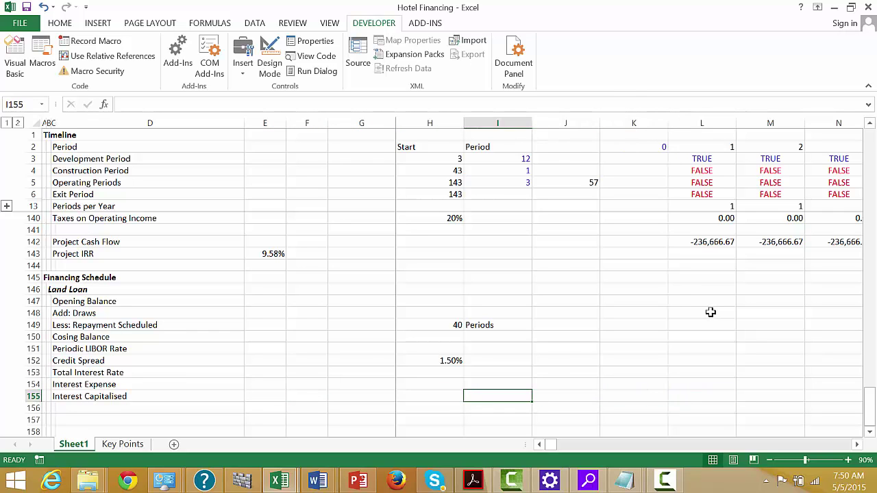
key("Down")
key("Down")
key("Down")
key("Down")
key("Down")
key("Up")
key("Up")
key("Up")
key("Up")
key("Right")
key("Up")
key("Up")
key("Up")
key("Down")
key("Down")
key("Down")
key("Right")
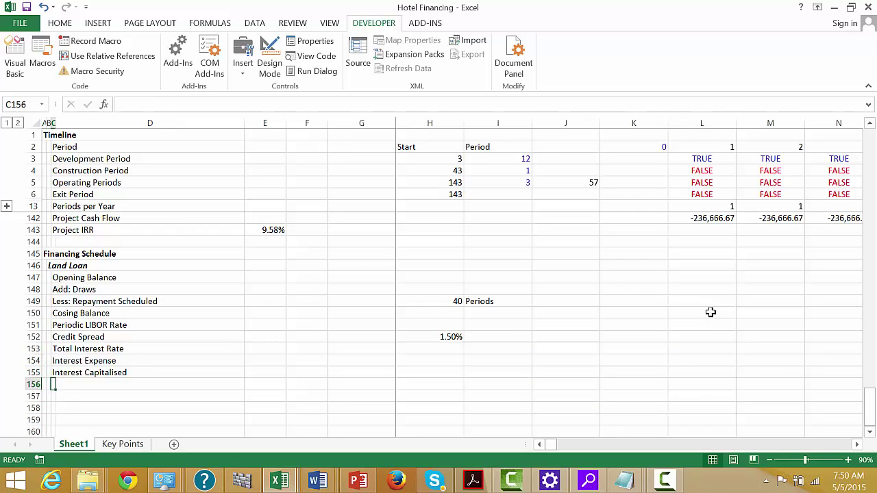
Step: Examine the financing assumptions for the land loan and construction loan, including the up-front and commitment fees
key("Up")
key("Up")
key("Up")
key("Up")
key("Up")
key("Up")
key("Up")
key("Up")
key("Up")
key("Up")
key("Up")
key("Up")
key("Up")
key("Up")
key("Up")
key("Up")
key("Up")
key("Up")
key("Up")
key("Up")
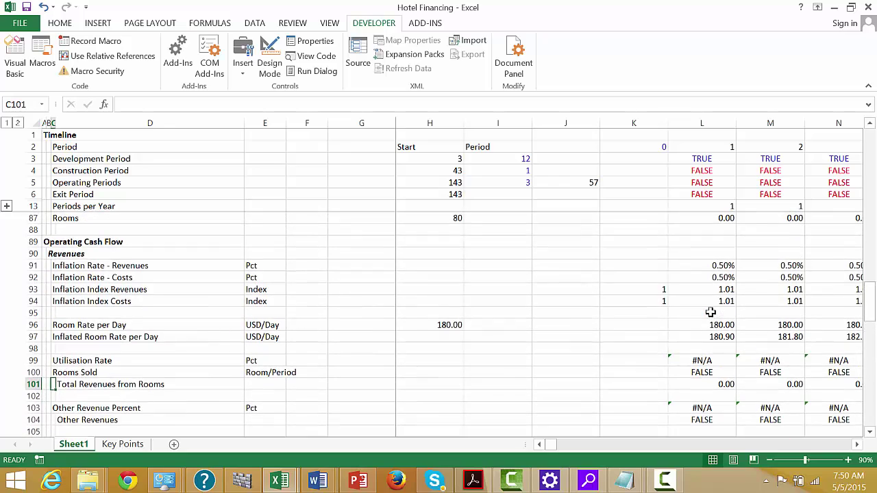
key("Up")
key("Up")
key("Up")
key("Up")
key("Up")
key("Up")
key("Up")
key("Up")
key("Up")
key("Up")
key("Up")
key("Up")
key("Up")
key("Up")
key("Up")
key("Up")
key("Up")
key("Up")
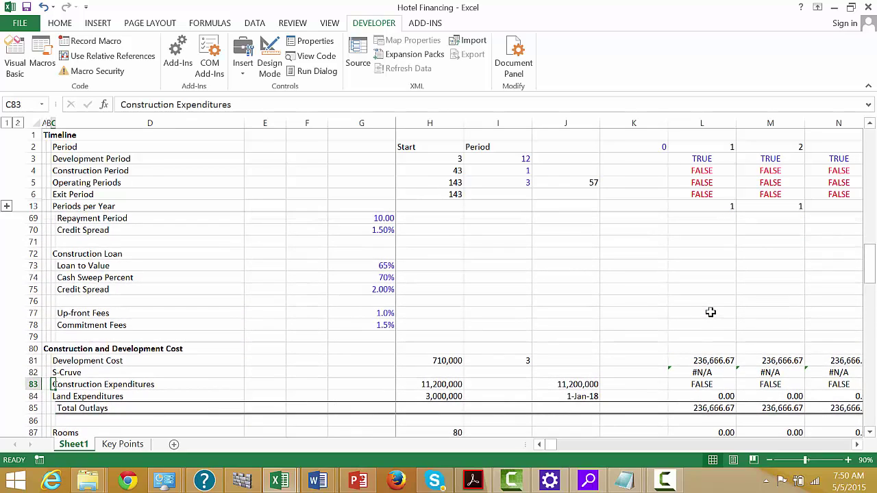
key("Up")
key("Up")
key("Up")
key("Up")
key("Up")
key("Up")
key("Up")
key("Up")
key("Up")
key("Up")
key("Up")
key("Up")
key("Up")
key("Up")
key("Up")
key("Up")
key("Up")
key("Up")
key("Up")
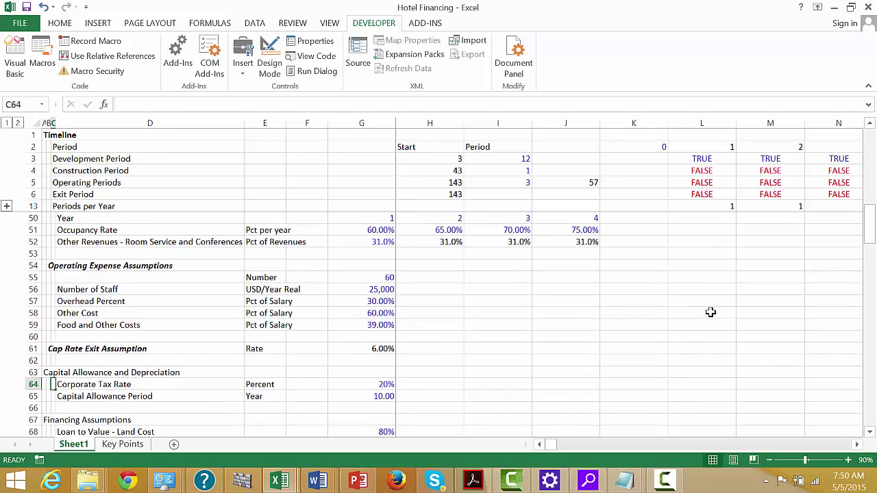
key("Down")
key("Down")
key("Down")
key("Down")
key("Down")
key("Down")
key("Down")
key("Down")
key("Down")
key("Down")
key("Down")
key("Down")
key("Down")
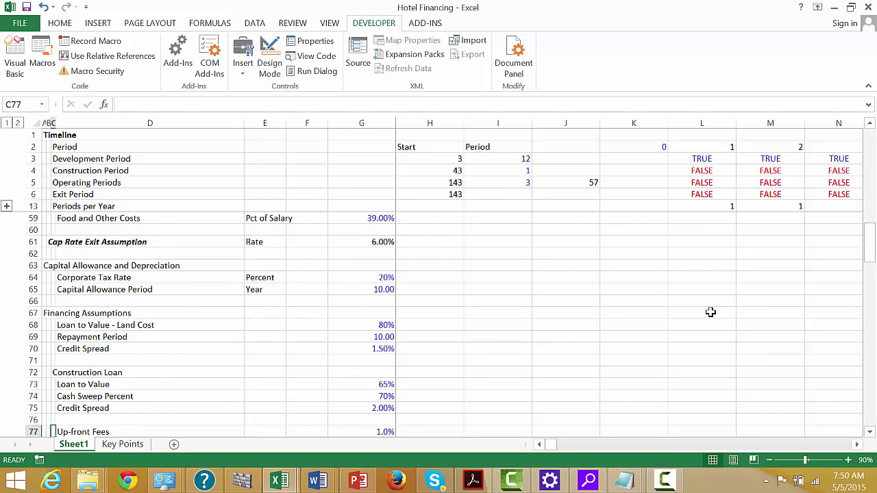
key("Down")
key("Down")
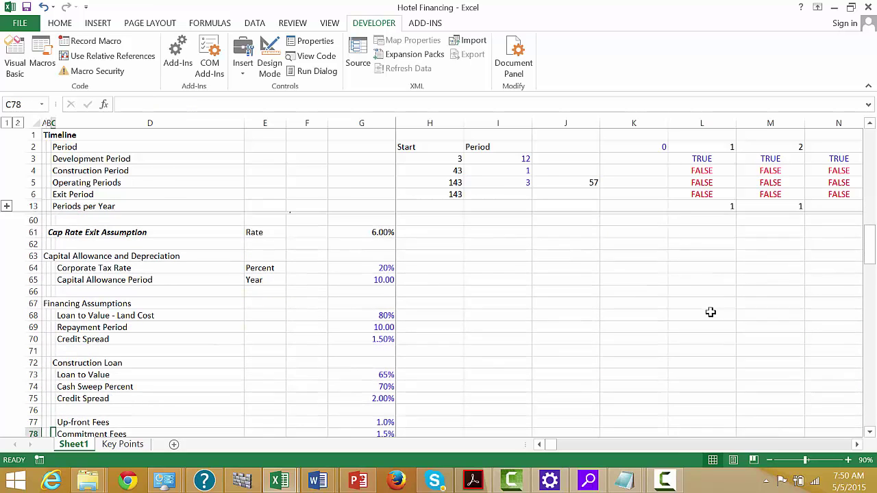
Step: Enter the row labels "Up-Front Fees" in C156 and "Commitment Fees" in C157, below Interest Capitalised
key("Up")
key("Down")
key("Down")
key("Down")
key("Down")
key("Down")
key("Down")
key("Down")
key("Down")
key("Down")
key("Down")
key("Down")
key("Down")
key("Down")
key("Down")
key("Down")
key("Down")
key("Down")
key("Down")
key("Down")
key("Down")
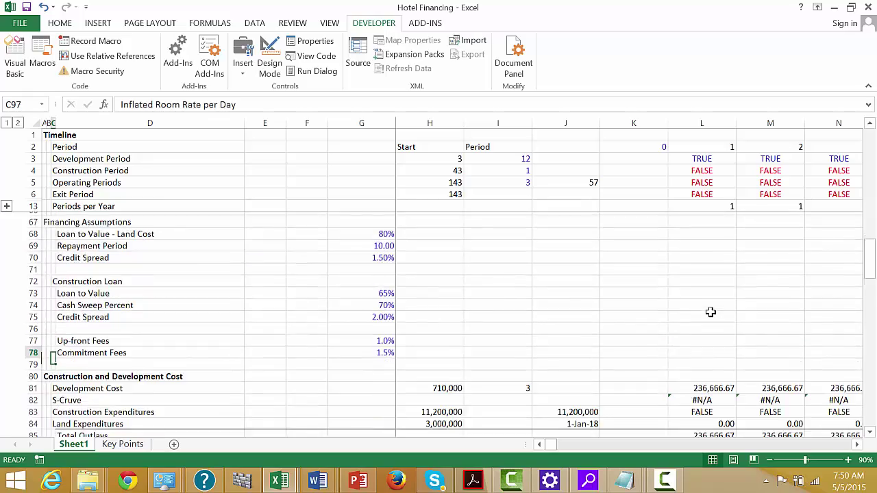
key("Page_Down")
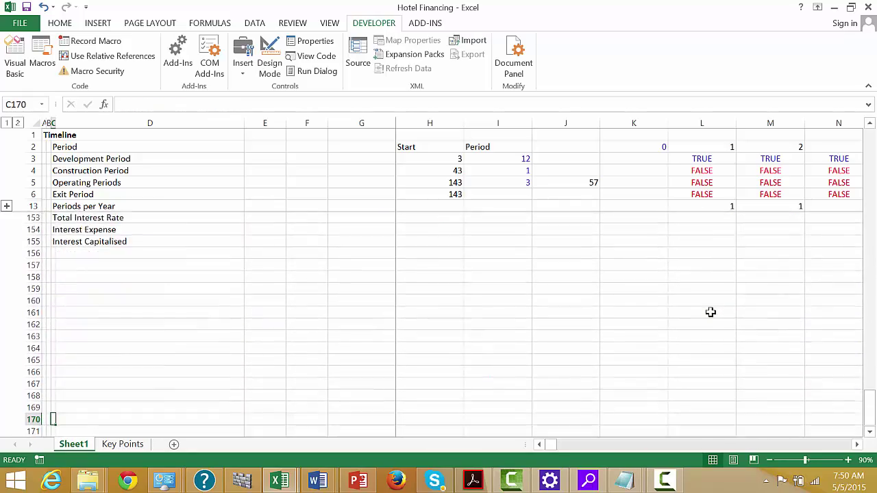
key("Page_Up")
key("Down")
key("Down")
key("Down")
key("Down")
key("Down")
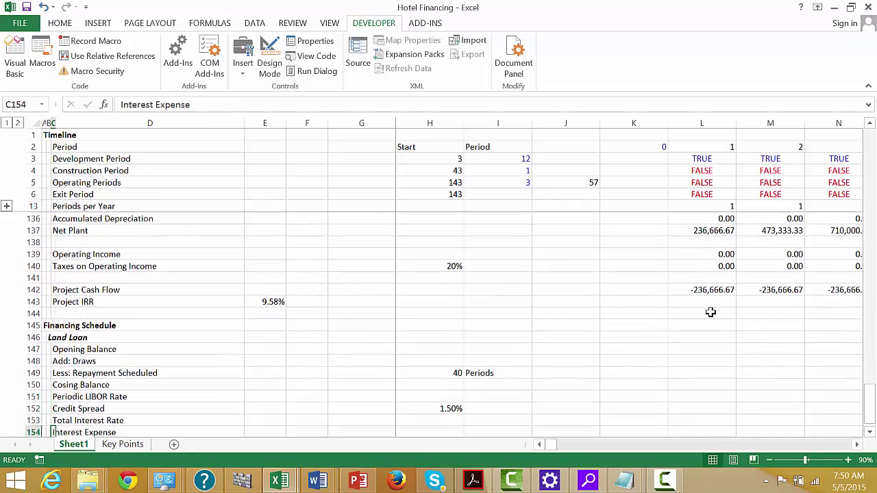
type("Up-Front F")
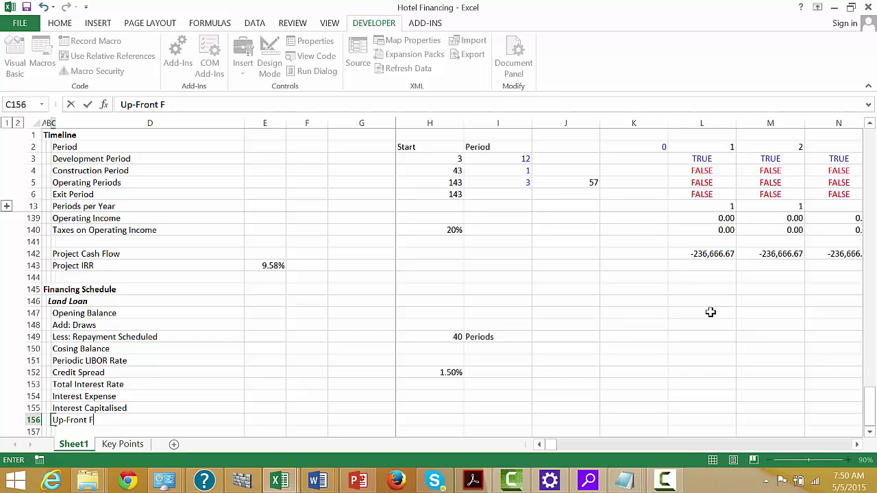
type("ees")
key("Return")
type("Commitment")
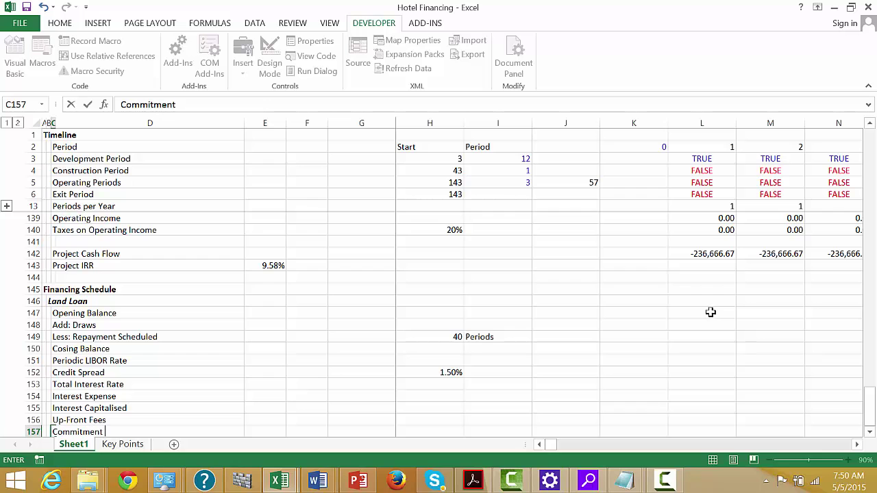
scroll(710, 312, "down", 1)
key("Up")
Step: Review the Up-Front Fees and Commitment Fees rows at the end of the land loan section
key("Up")
key("Right")
key("Right")
key("Right")
key("Right")
key("Right")
key("Left")
key("Left")
key("Left")
key("Left")
key("Left")
key("Left")
key("Down")
key("Down")
key("Down")
key("Down")
key("Up")
key("Up")
key("Up")
key("Right")
key("Right")
key("Right")
key("Left")
key("Left")
key("Left")
key("Left")
key("Up")
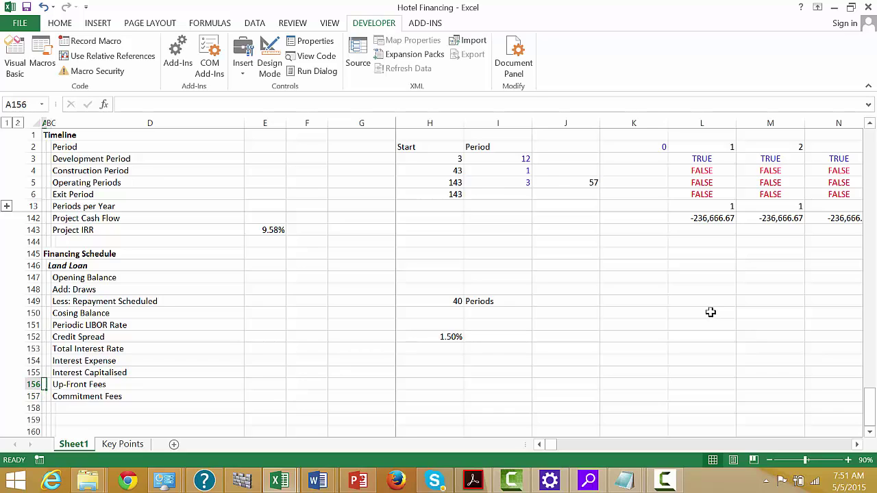
Step: Delete the Up-front Fees and Commitment Fees rows and the blank row below them from the construction loan assumptions
key("Page_Up")
key("Page_Up")
key("Page_Up")
key("Page_Up")
key("Page_Up")
key("Page_Down")
key("Up")
key("Up")
key("Up")
key("Up")
key("Up")
key("Up")
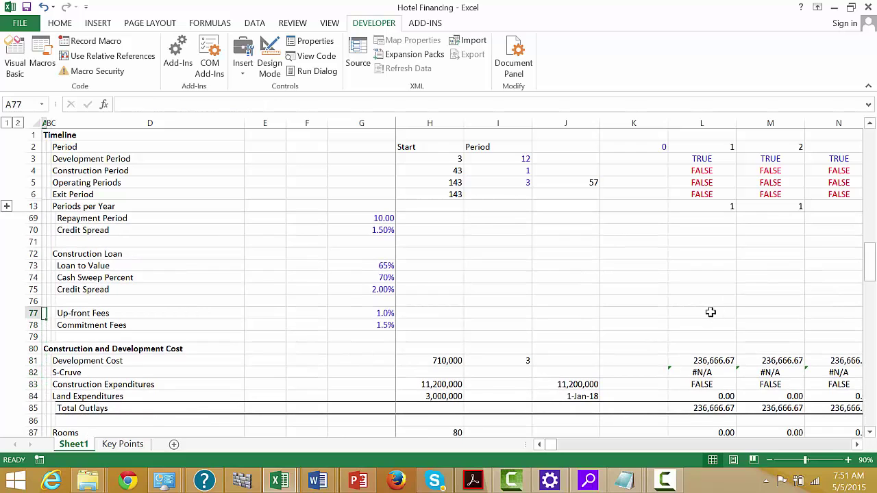
key("shift+space")
key("ctrl+minus")
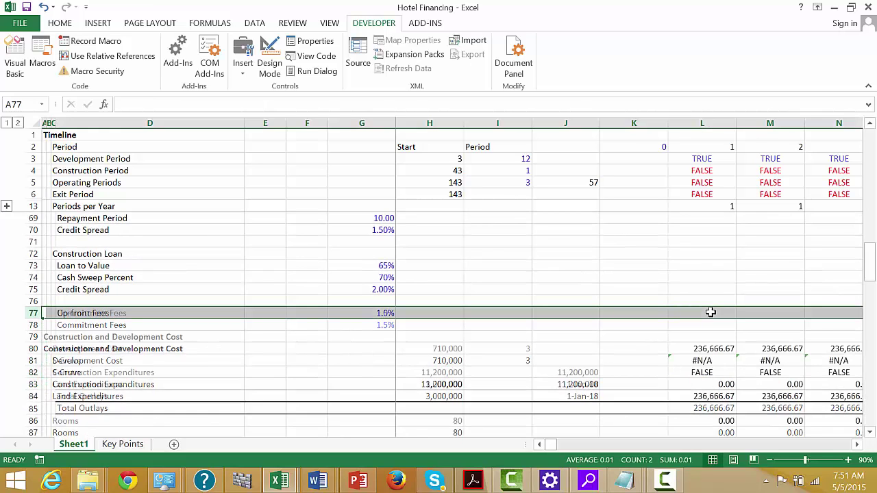
key("ctrl+minus")
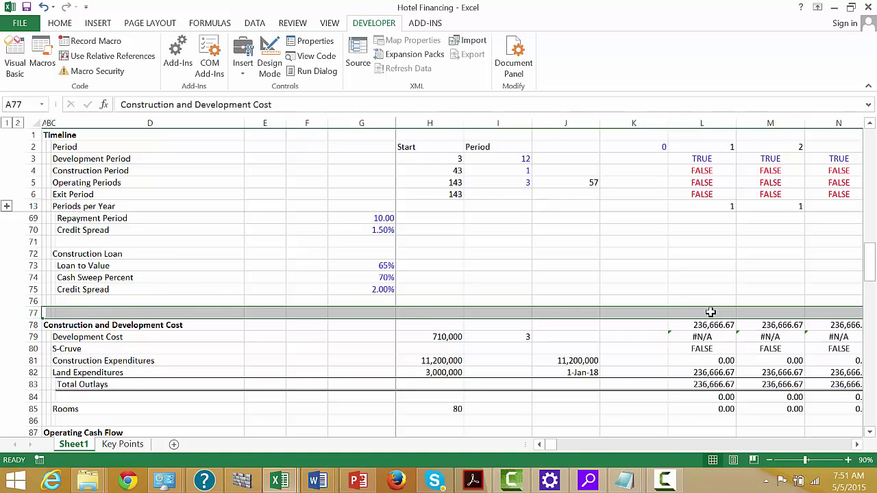
key("ctrl+minus")
Step: Clear the Up-Front Fees and Commitment Fees labels from rows 153 and 154 of the land loan schedule
key("Down")
key("Down")
key("Down")
key("Down")
key("Down")
key("Down")
key("Down")
key("Down")
key("Down")
key("Down")
key("Down")
key("Down")
key("Down")
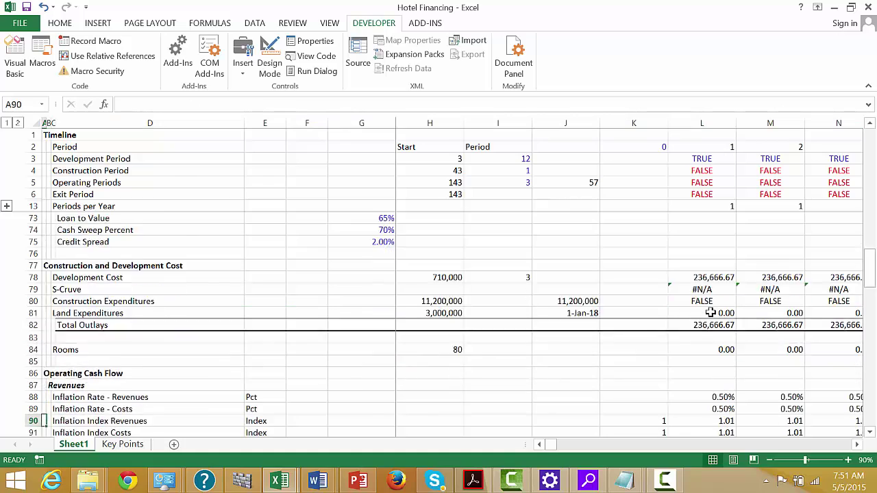
key("Down")
key("Down")
key("Down")
key("Down")
key("Down")
key("Down")
key("Down")
key("Down")
key("Down")
key("Down")
key("Down")
key("Down")
key("Down")
key("Down")
key("Down")
key("Down")
key("Down")
key("Down")
key("Down")
key("Down")
key("Down")
key("Down")
key("Down")
key("Down")
key("Down")
key("Down")
key("Down")
key("Down")
key("Down")
key("Down")
key("Down")
key("Down")
key("Down")
key("Down")
key("Down")
key("Down")
key("Down")
key("Down")
key("Down")
key("Down")
key("Up")
key("Up")
key("Up")
key("Up")
key("Up")
key("Up")
key("Up")
key("Up")
key("Up")
key("Up")
key("Up")
key("Up")
key("Up")
key("Up")
key("shift+space")
key("shift+Down")
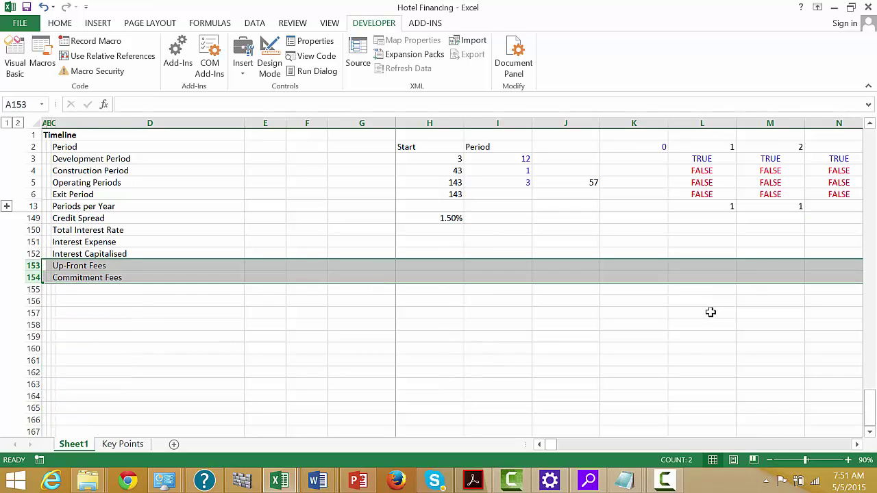
key("Delete")
Step: Enter the section heading "Construction Loan" in B154, one blank row below the land loan schedule
key("Up")
key("Up")
key("Up")
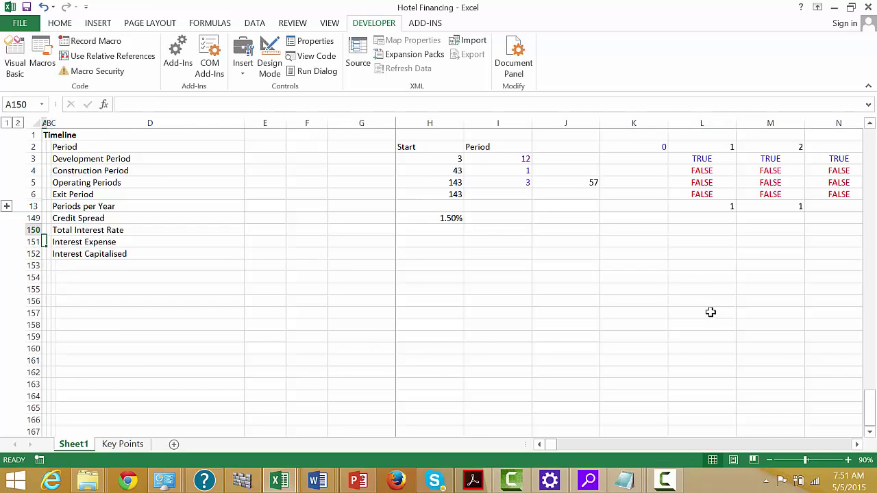
key("ctrl+z")
key("Down")
key("Down")
key("Down")
key("Down")
key("Right")
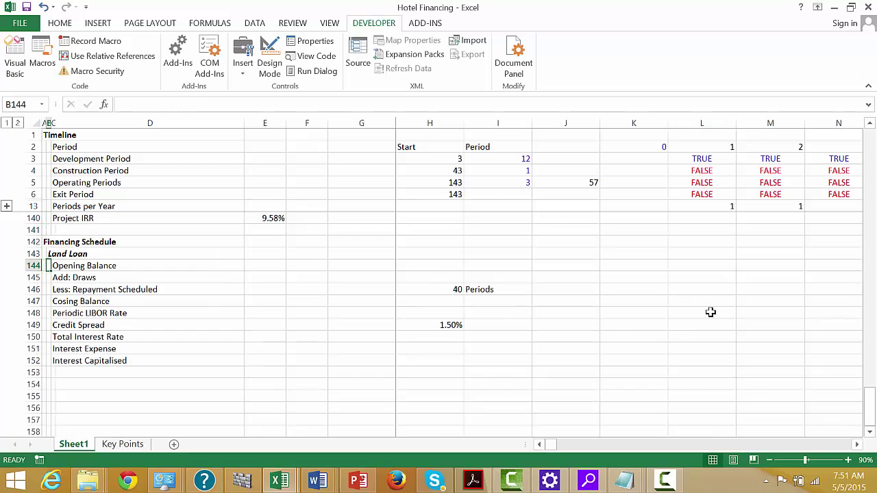
key("Up")
key("Down")
key("Down")
key("Down")
key("Down")
key("Down")
key("Down")
key("Down")
key("Down")
key("Down")
key("Down")
key("Down")
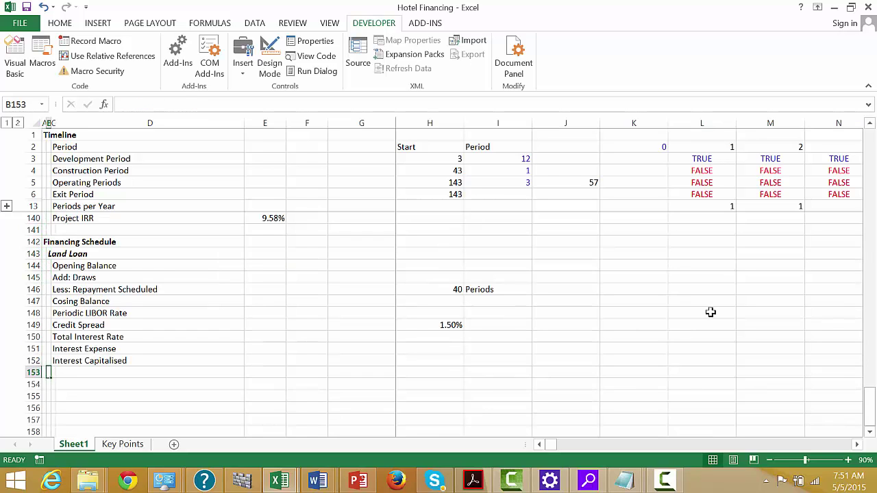
type("Cons")
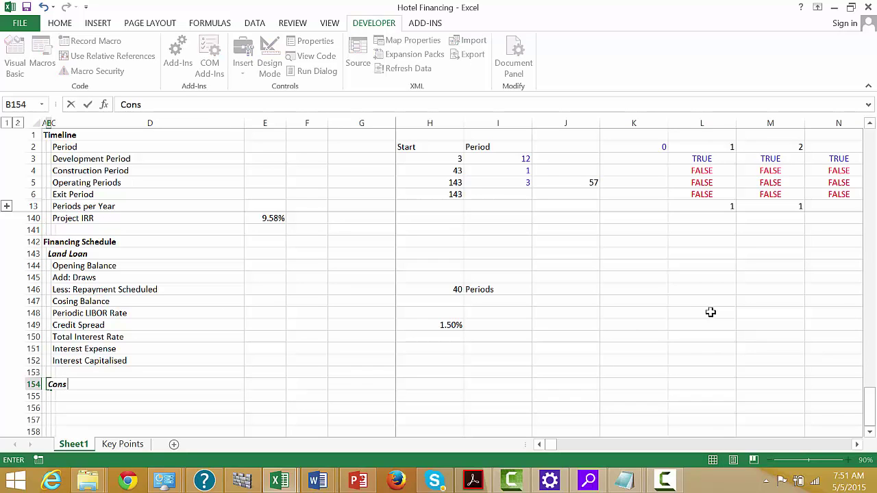
type("truction Loan")
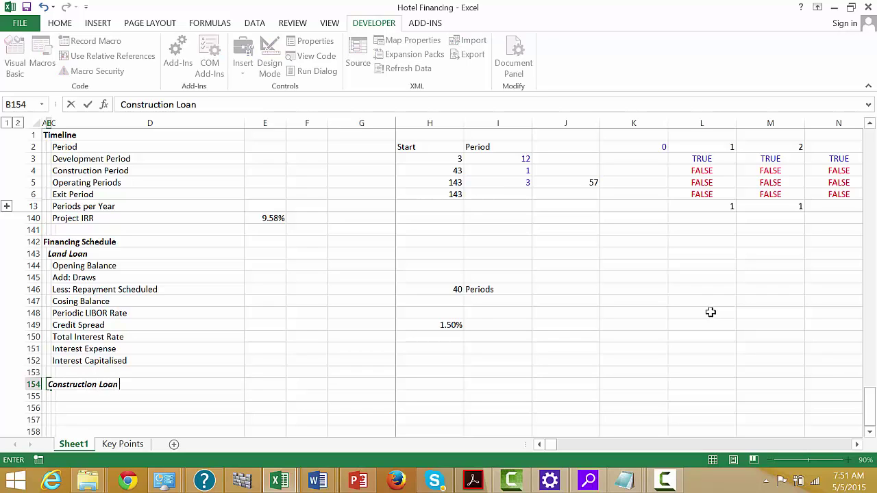
key("Return")
Step: Enter the row label "Loan Size" in C155, under the Construction Loan heading
key("Right")
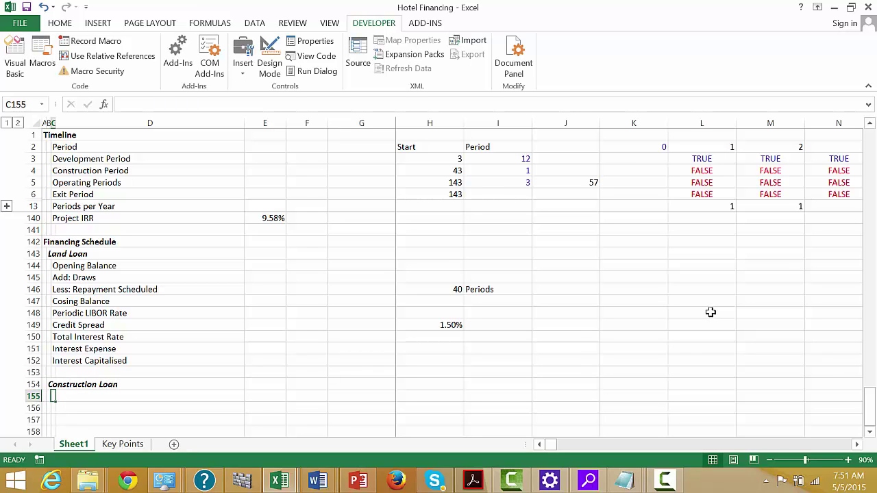
type("Loand S")
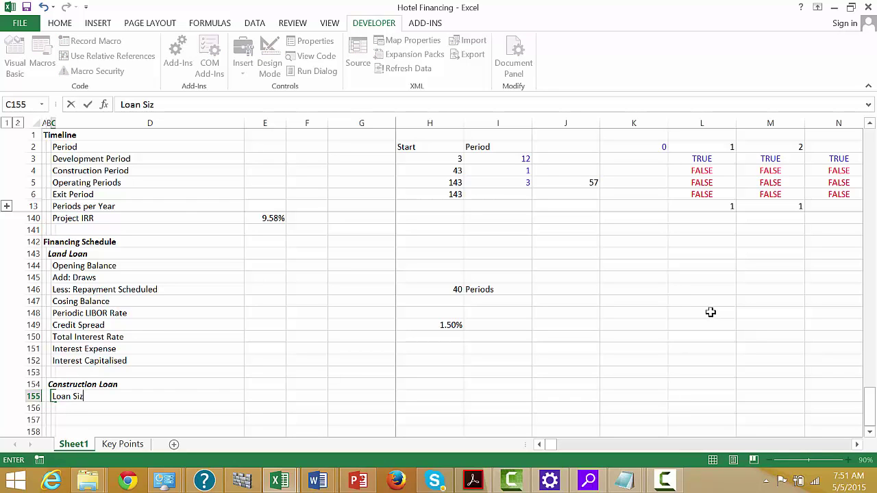
type("ize")
key("Return")
Step: Link G155 in the Loan Size row to the Total Facility Cost in G33 of the construction cost assumptions
key("Up")
key("Right")
key("Right")
key("Right")
key("Right")
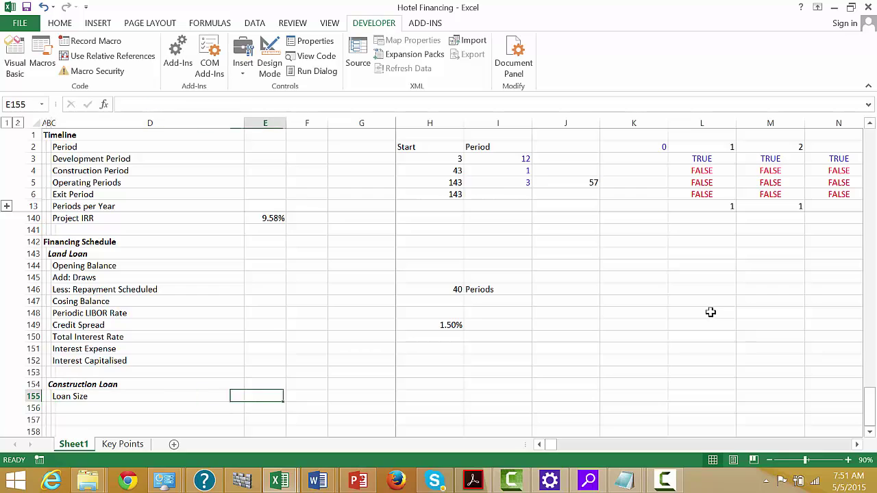
type("=")
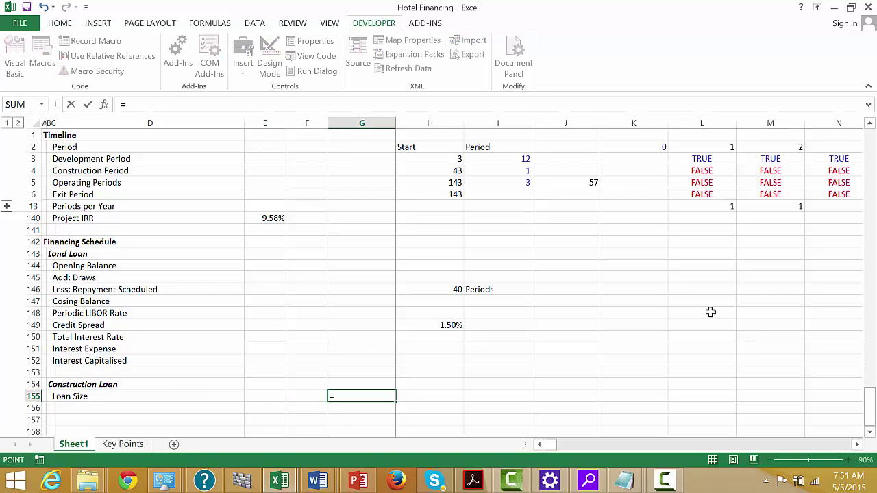
key("Up")
key("Up")
key("Up")
key("Up")
key("Up")
key("Up")
key("Up")
key("Up")
key("Up")
key("Up")
key("Up")
key("Up")
key("Up")
key("Up")
key("Up")
key("Up")
key("Up")
key("Up")
key("Up")
key("Up")
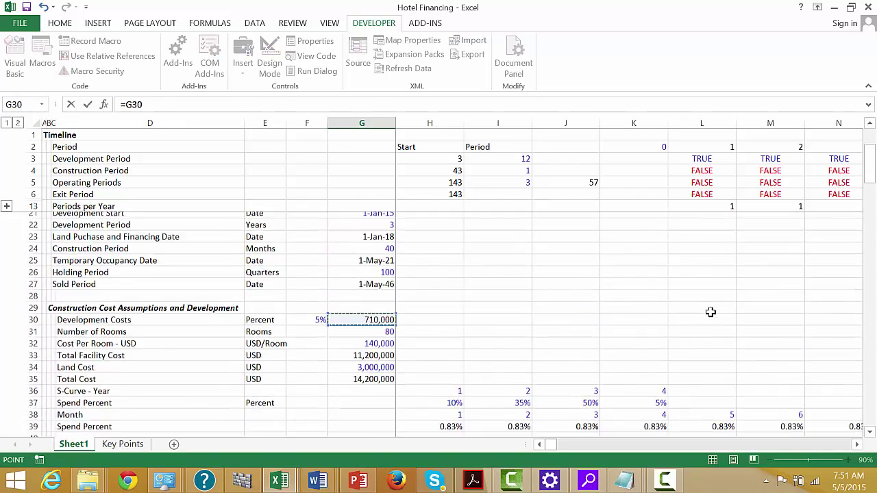
key("Up")
key("Up")
key("Up")
key("Up")
key("Up")
key("Up")
key("Up")
key("Up")
key("Up")
key("Up")
key("Up")
key("Up")
key("Up")
key("Up")
key("Up")
key("Up")
key("Down")
key("Down")
key("Down")
key("Down")
key("Down")
key("Down")
key("Down")
key("Down")
key("Down")
key("Down")
key("Down")
key("Down")
key("Down")
key("Down")
key("Down")
key("Down")
key("Down")
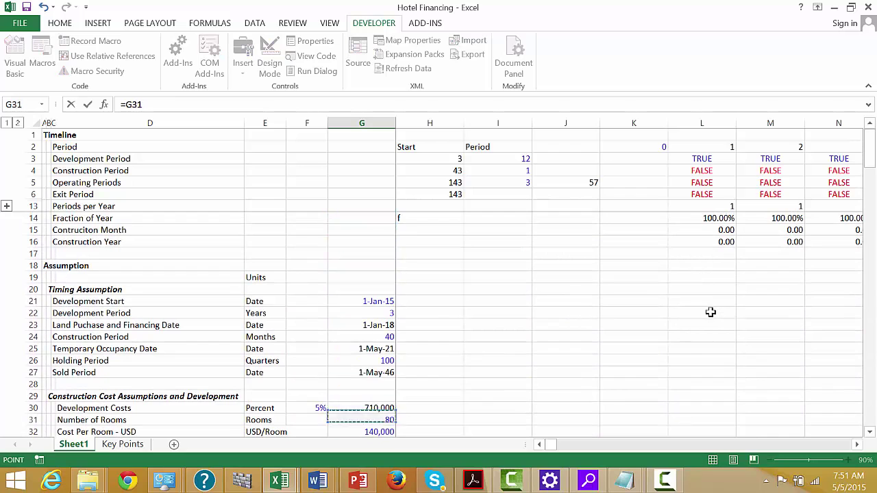
key("Down")
key("Down")
key("Down")
key("Down")
key("Down")
key("Down")
key("Down")
key("Down")
key("Up")
key("Up")
key("Up")
key("Up")
key("Up")
key("Up")
key("Return")
Step: Enter the column heading "Cost" in G154 above the linked facility cost and centre it
key("Up")
key("Up")
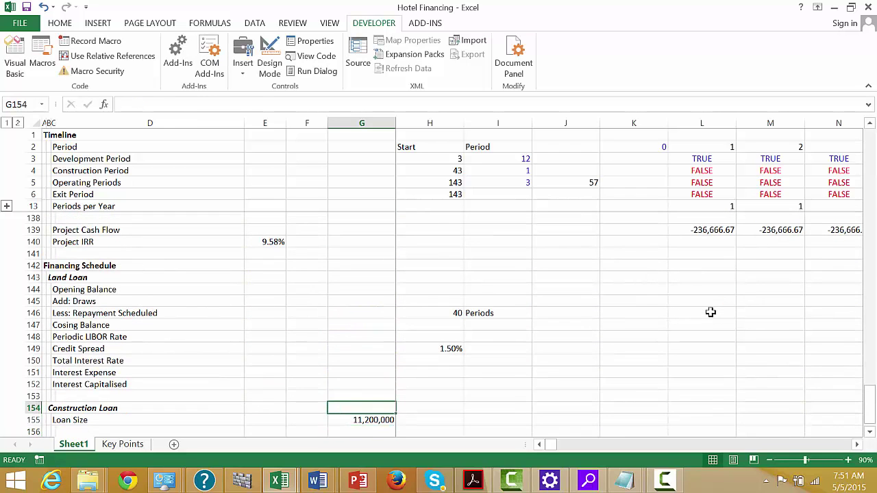
type("Cost")
key("Return")
key("Up")
left_click(60, 24)
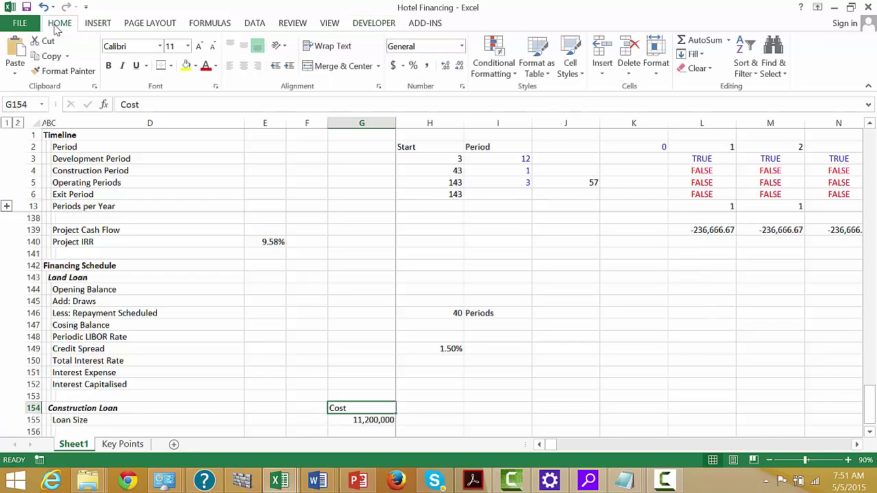
left_click(244, 66)
Step: Enter the column heading "Loan to Value" in H154, beside the Cost heading
key("Right")
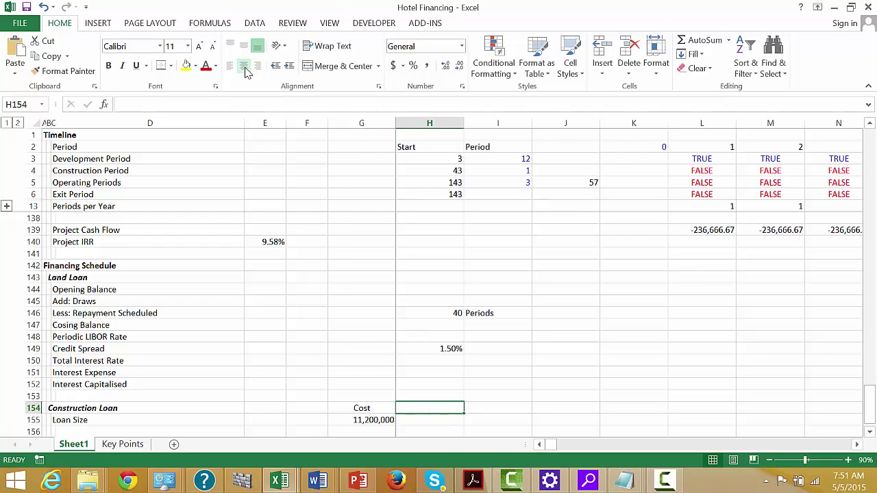
type("Loan to Value")
key("Return")
Step: Link H155 in the Loan Size row to the construction loan's Loan to Value percentage in the financing assumptions
type("=")
key("Up")
key("Up")
key("Up")
key("Up")
key("Up")
key("Up")
key("Up")
key("Up")
key("Up")
key("Up")
key("Up")
key("Up")
key("Up")
key("Up")
key("Up")
key("Up")
key("Up")
key("Up")
key("Up")
key("Up")
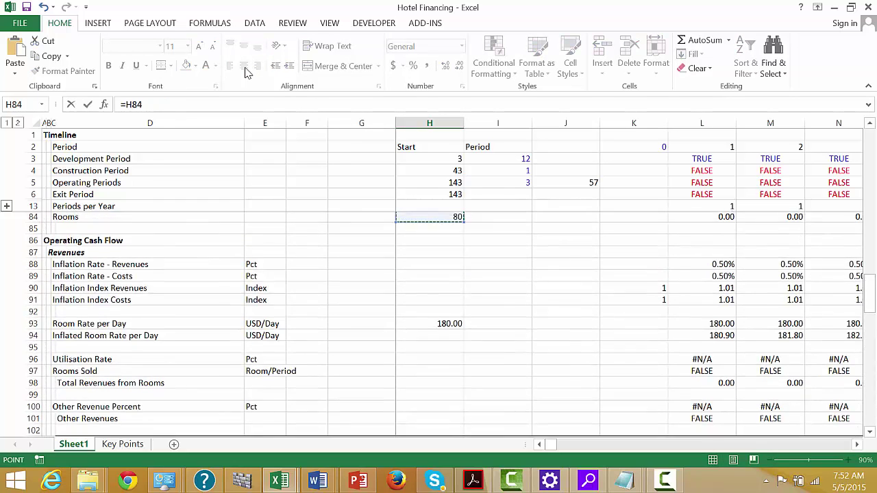
key("Down")
key("Down")
key("Down")
key("Down")
key("Down")
key("Down")
key("Down")
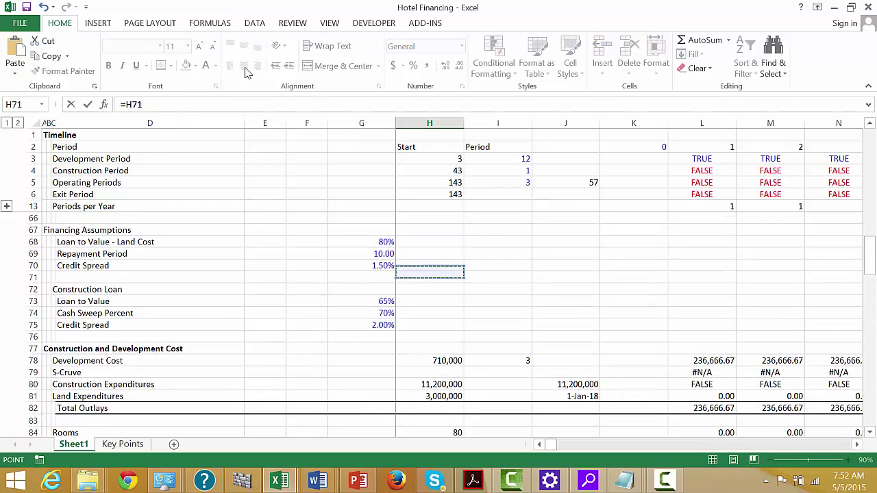
key("Left")
key("Return")
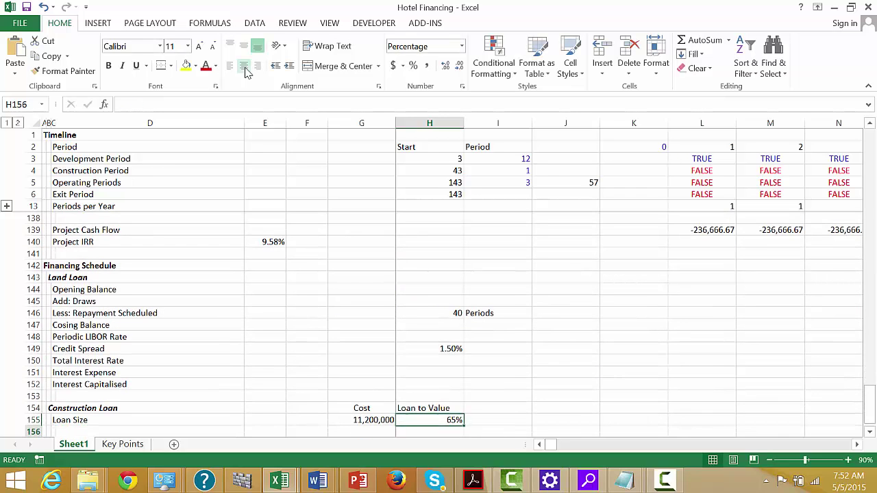
Step: Centre the Loan to Value heading in H154 and go to C156 below the Loan Size label
key("Up")
key("Up")
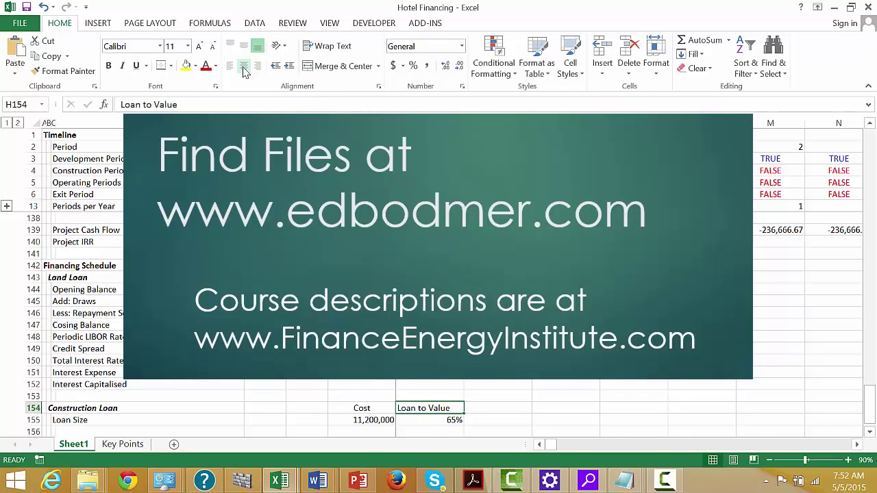
left_click(243, 66)
key("Down")
key("Down")
key("Down")
key("Left")
key("Left")
key("Left")
key("Left")
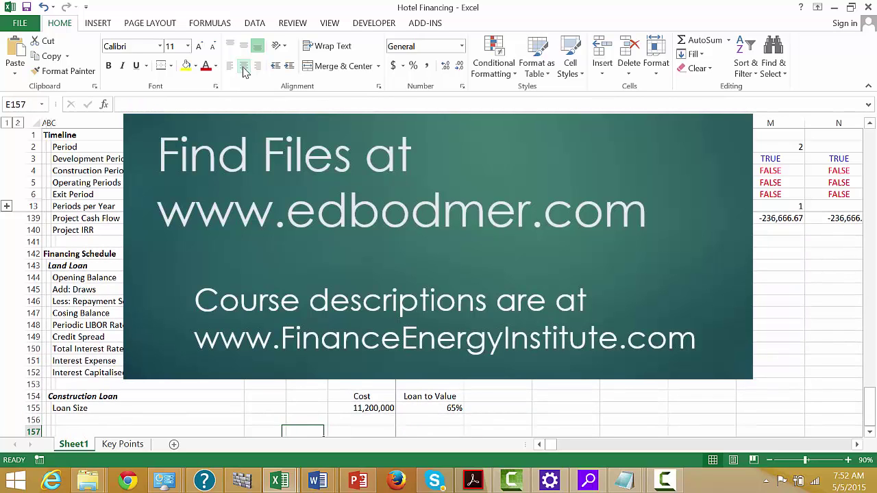
key("Up")
key("Left")
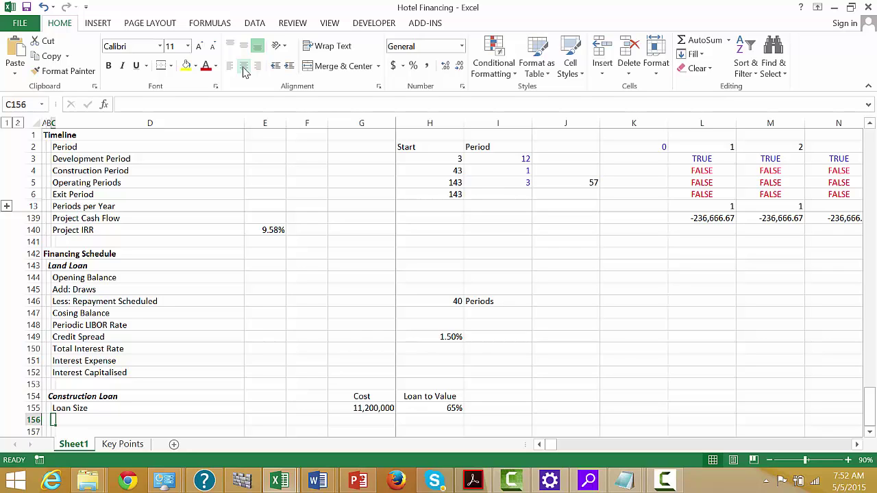
Step: Enter the row label "Opening Balance" in C156 below Loan Size in the construction loan section
key("Down")
key("Up")
key("Up")
key("Up")
key("Down")
key("Down")
type("Opening Balance")
key("Return")
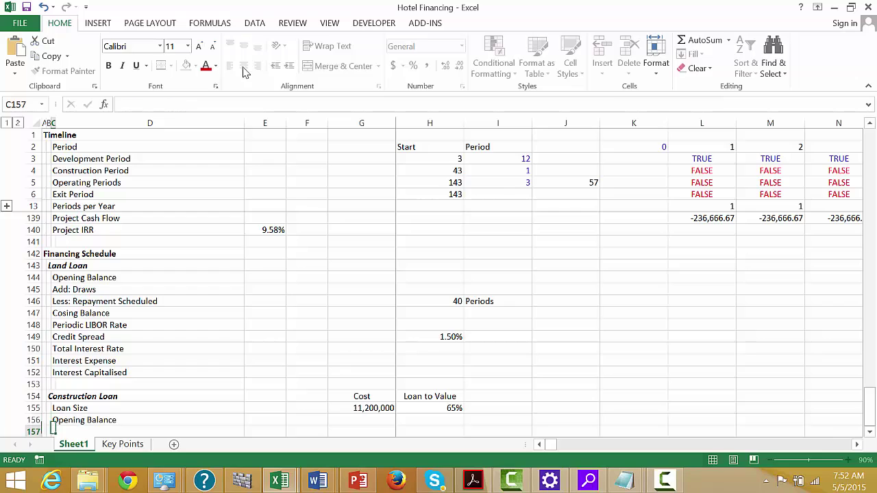
Step: Enter the row label "Add: Debt Draws" in C157 below the construction loan's Opening Balance
type("Add: Constr")
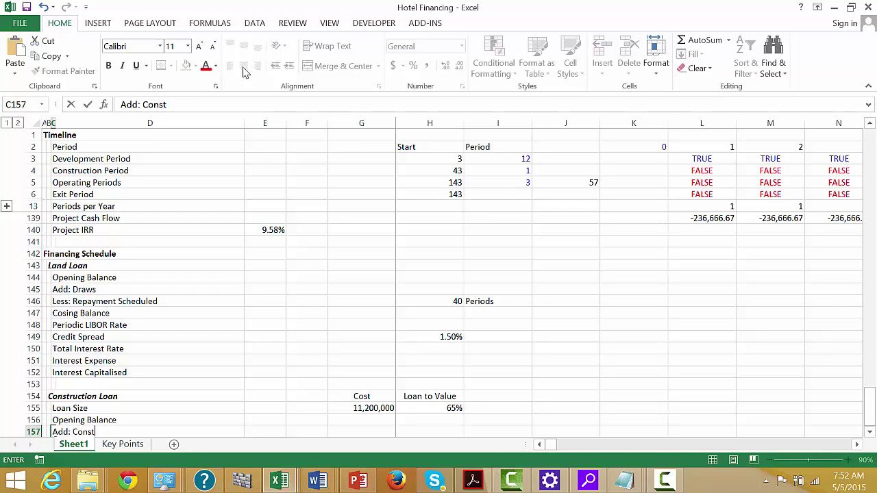
key("BackSpace")
key("BackSpace")
key("BackSpace")
type("Debt Dra")
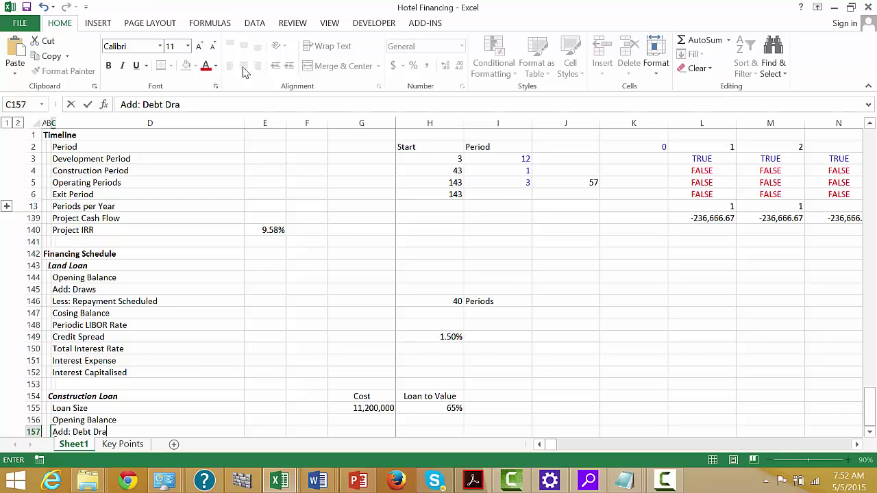
key("Return")
Step: Check the linked cost and loan-to-value cells in the construction loan's Loan Size row
key("Up")
key("Up")
key("Up")
key("Right")
key("Right")
key("Right")
key("Right")
key("Right")
key("Right")
key("Left")
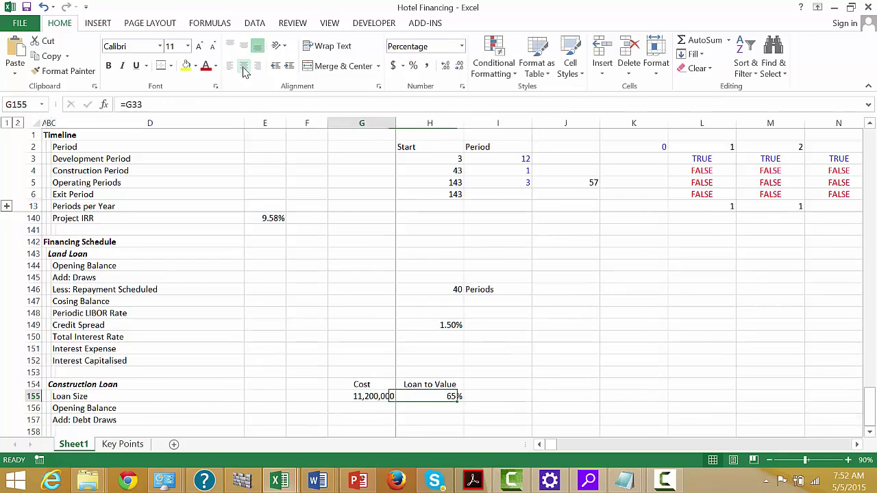
key("Left")
key("Left")
Step: Enter the row label "Less: Reapyment from Cash Sweep" in C158 below Add: Debt Draws
key("Down")
key("Down")
key("Down")
key("Left")
key("Left")
key("Left")
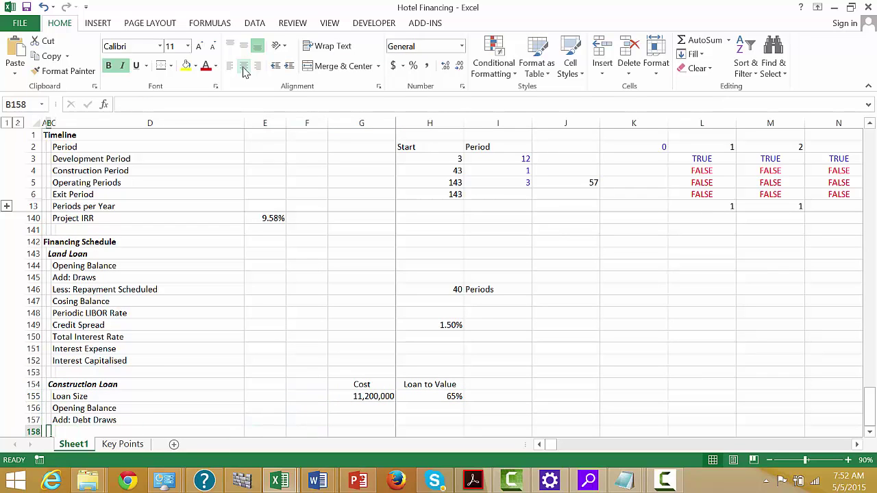
key("F2")
type("Less")
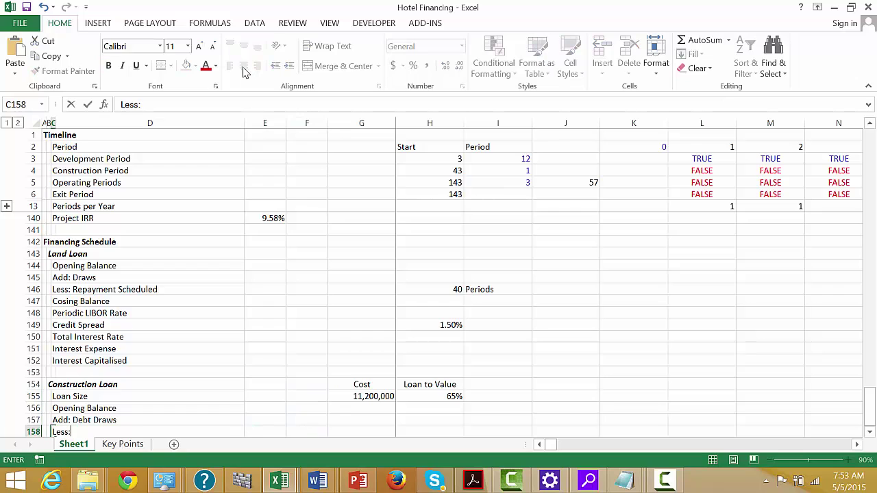
type(": Rea")
type("pyment from")
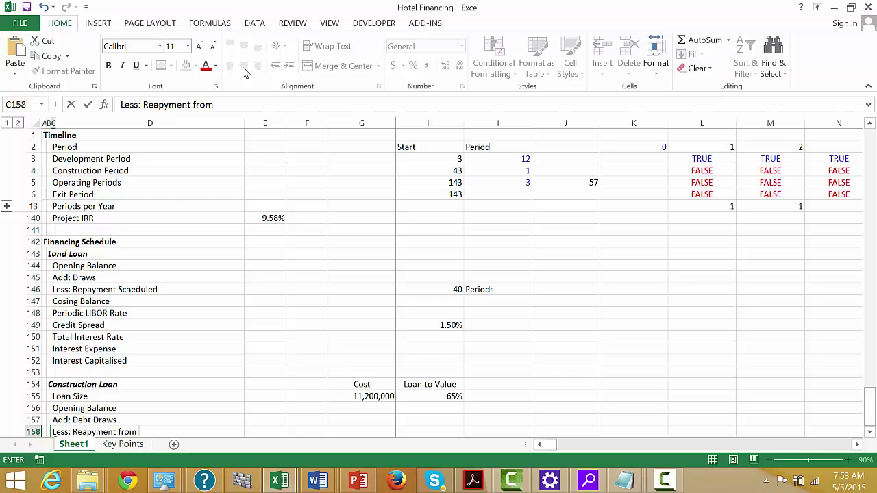
type(" Cash")
type("ep")
key("Return")
Step: Insert a blank row at row 147, above the land loan's Cosing Balance row
key("Up")
key("Up")
key("Up")
key("Up")
key("Up")
key("Up")
key("Up")
key("Up")
key("Up")
key("Up")
key("Up")
key("Up")
key("Up")
key("Down")
key("shift+space")
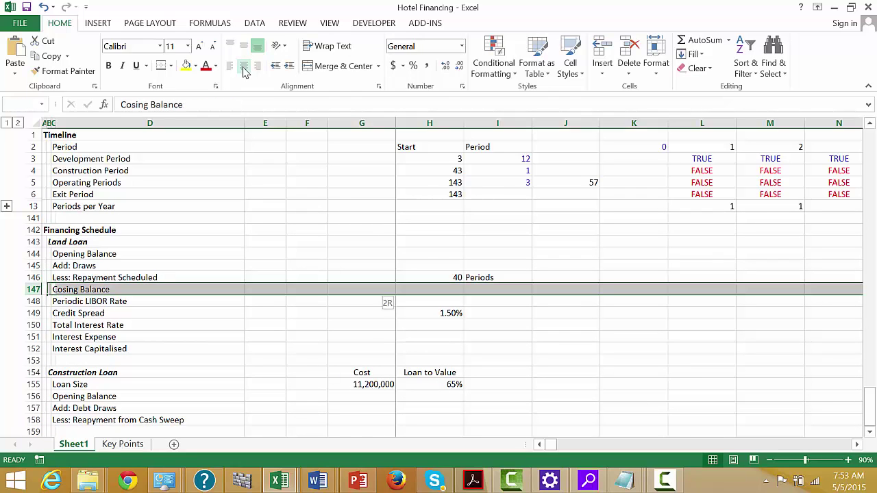
key("ctrl+shift+plus")
Step: Label the new land loan row "Less: Repayment of Balance at Exit" in C147
key("Down")
key("Up")
type("Less: Repayment of Balance at T")
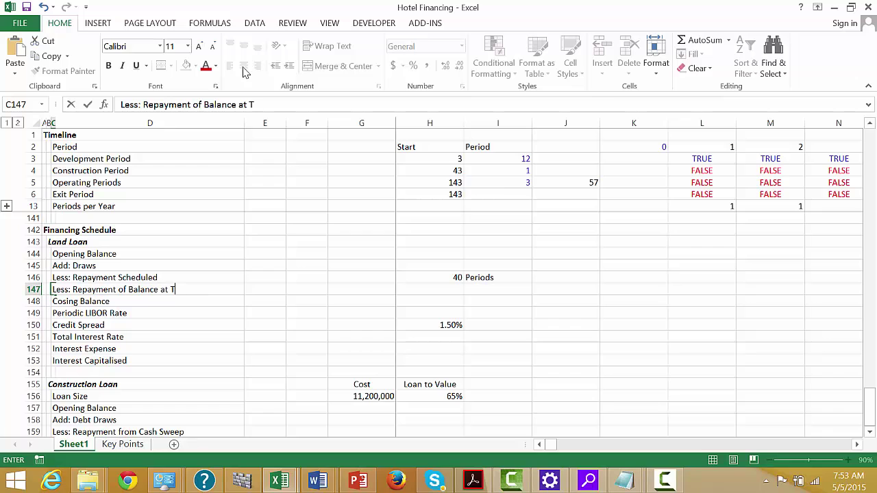
key("BackSpace")
key("Return")
Step: Review the row labels of the land loan schedule against those in the construction loan section
key("Up")
key("shift+space")
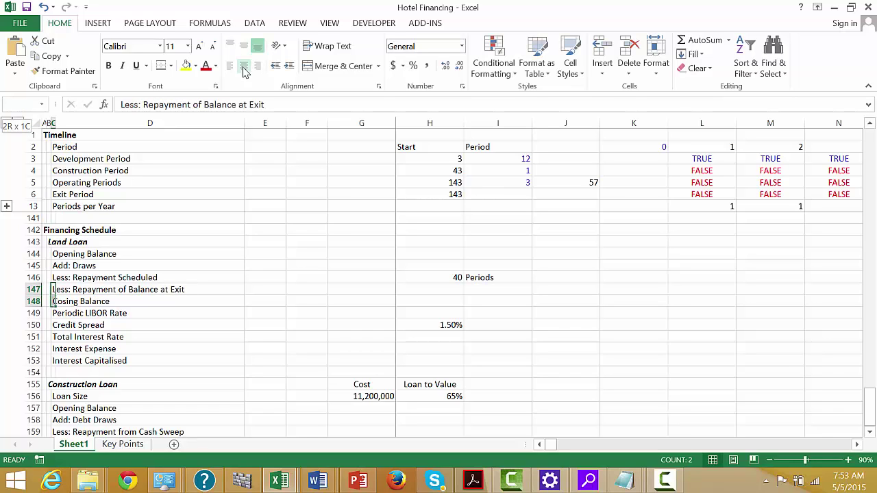
key("shift+Down")
key("shift+Down")
key("shift+Down")
key("shift+Down")
key("shift+Down")
key("shift+Down")
key("shift+Down")
key("shift+Down")
key("shift+Down")
key("shift+Down")
key("shift+Down")
key("shift+Down")
key("shift+Down")
key("shift+Down")
key("shift+Down")
key("shift+Down")
key("shift+Down")
key("shift+Down")
key("shift+Down")
key("shift+Down")
key("Up")
key("Up")
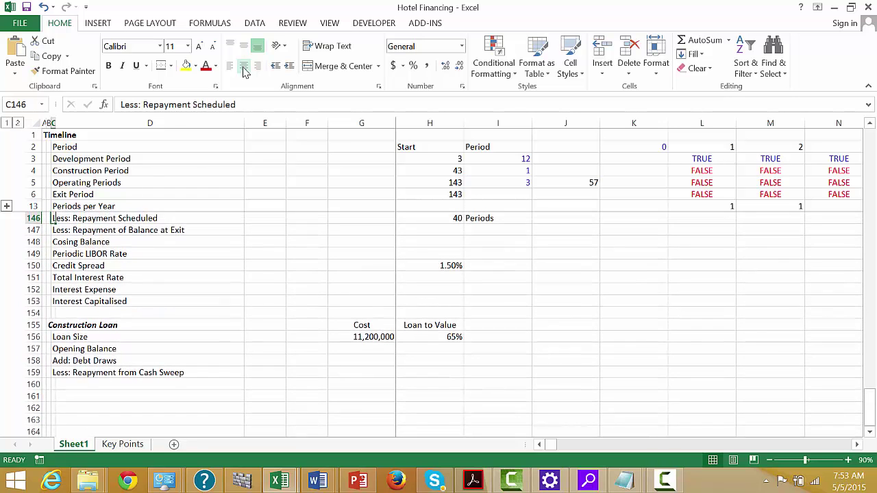
key("Down")
key("Down")
key("Down")
key("Down")
key("Down")
key("Down")
key("Down")
key("Down")
key("Down")
key("Down")
key("Down")
key("Down")
key("Down")
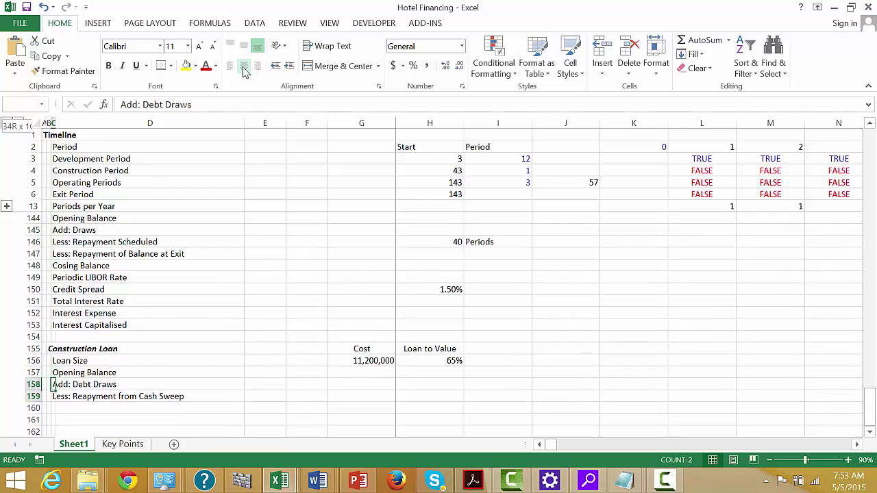
scroll(245, 72, "down", 3)
key("Up")
key("Up")
key("Up")
key("Up")
key("Up")
key("Up")
key("Up")
key("Up")
key("Up")
key("Up")
key("Up")
key("Up")
key("Up")
key("Up")
key("Up")
key("Up")
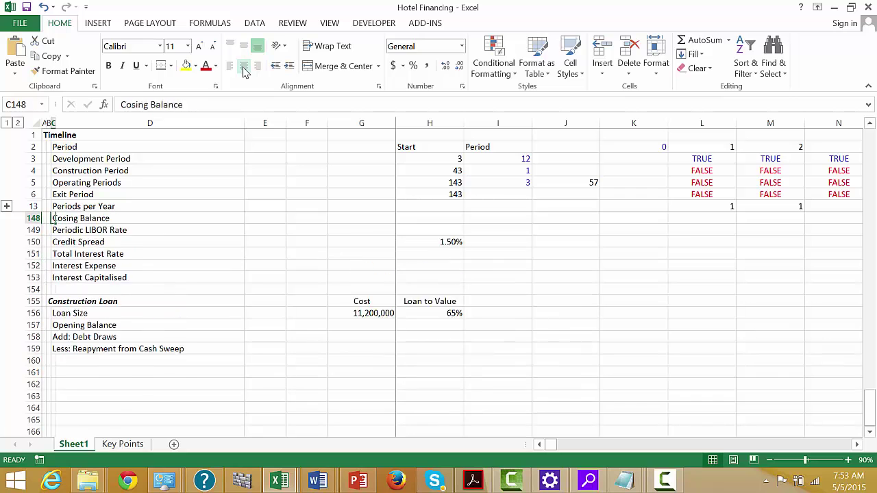
key("Down")
key("Down")
key("Down")
key("Down")
key("Down")
key("Down")
key("Down")
key("Down")
key("Down")
key("Down")
key("Down")
key("Down")
key("Down")
key("Down")
key("Down")
key("Down")
key("Down")
key("Down")
key("Down")
key("Down")
key("Down")
key("Down")
key("Down")
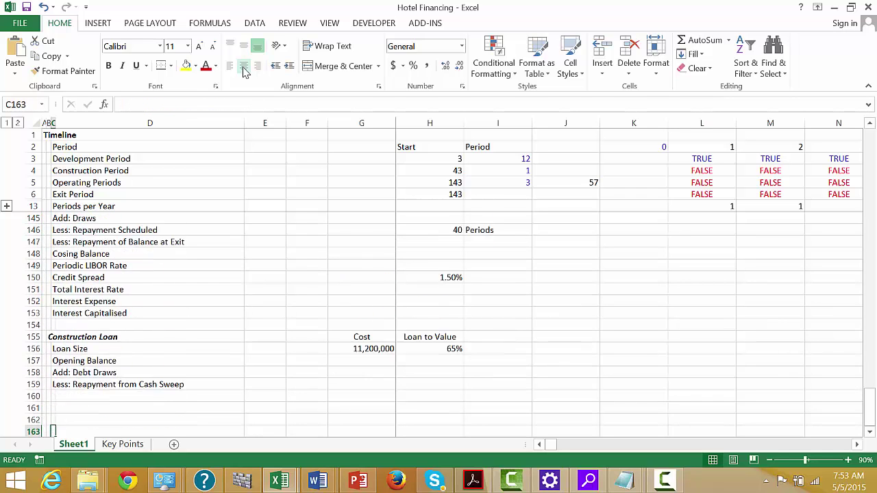
Step: Enter the row label "Closing Balance" in C160 below the construction loan's cash sweep repayment row
key("Up")
key("Up")
key("Up")
key("Up")
key("Up")
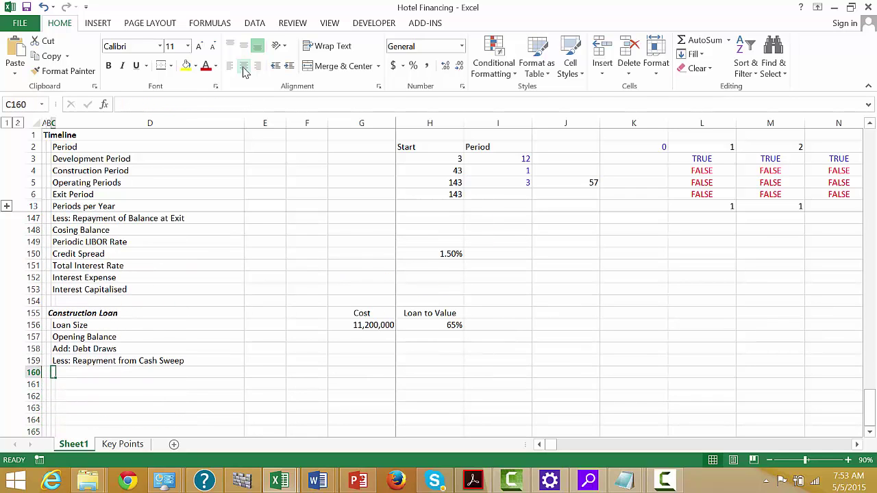
type("Clsse")
key("BackSpace")
key("BackSpace")
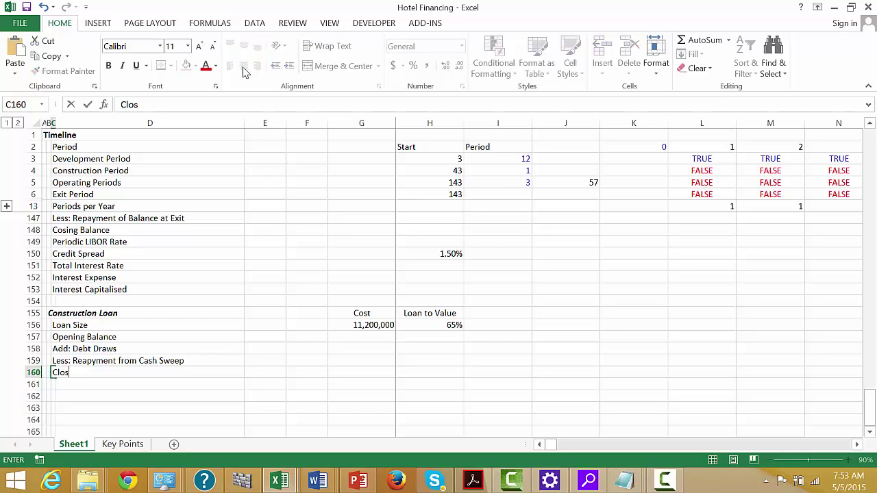
type("osing Balance")
key("Return")
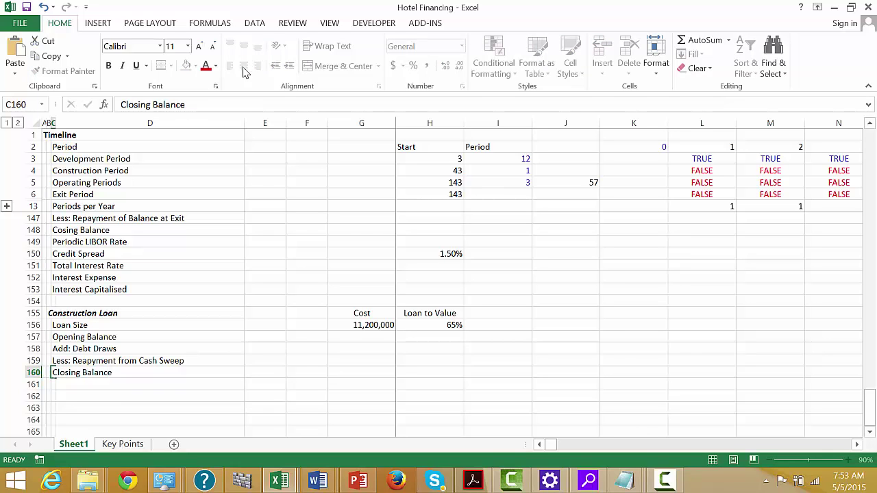
Step: Insert a blank row at row 149, above the land loan's Periodic LIBOR Rate row
key("Up")
key("Up")
key("Up")
key("Up")
key("Up")
key("Up")
key("Up")
key("Up")
key("Up")
key("Up")
key("Up")
key("Up")
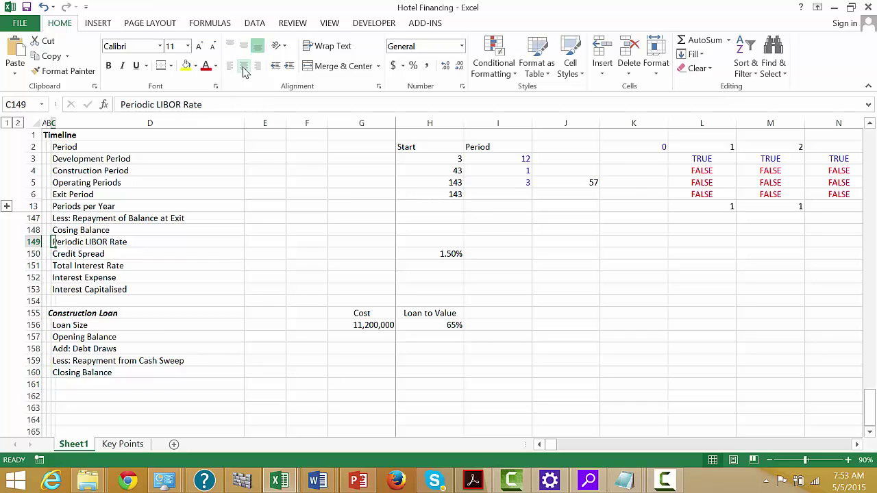
key("shift+space")
key("ctrl+shift+plus")
key("Down")
key("Down")
key("Down")
key("Down")
key("Down")
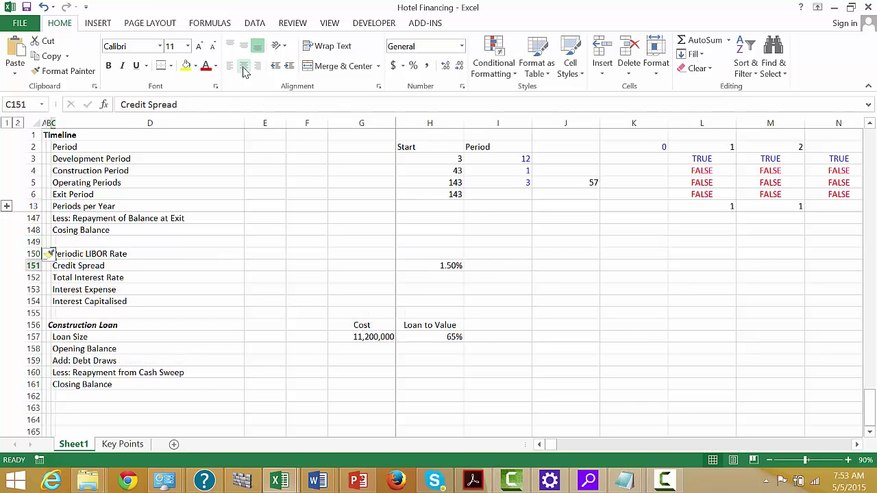
key("Down")
key("Down")
key("Down")
key("Down")
key("Down")
key("Down")
key("Down")
key("Down")
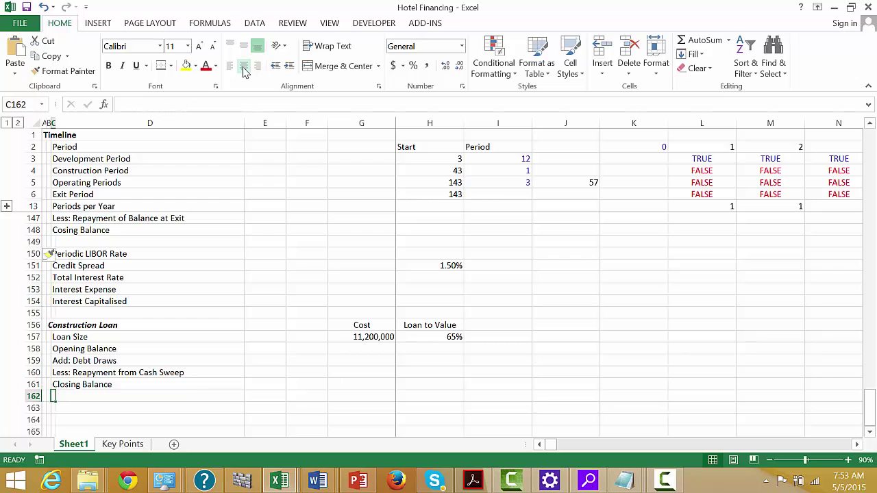
key("Down")
type("I")
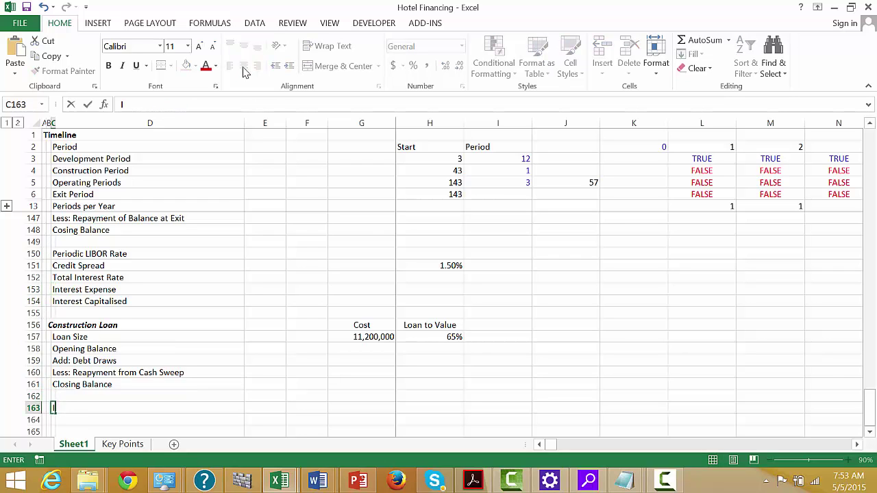
key("Escape")
Step: Copy the land loan's "Periodic LIBOR Rate" label from C150 to C163 in the construction loan section
key("Up")
key("Up")
key("Up")
key("Up")
key("Up")
key("Up")
key("Up")
key("Up")
key("Up")
key("Up")
key("Up")
key("Up")
key("Up")
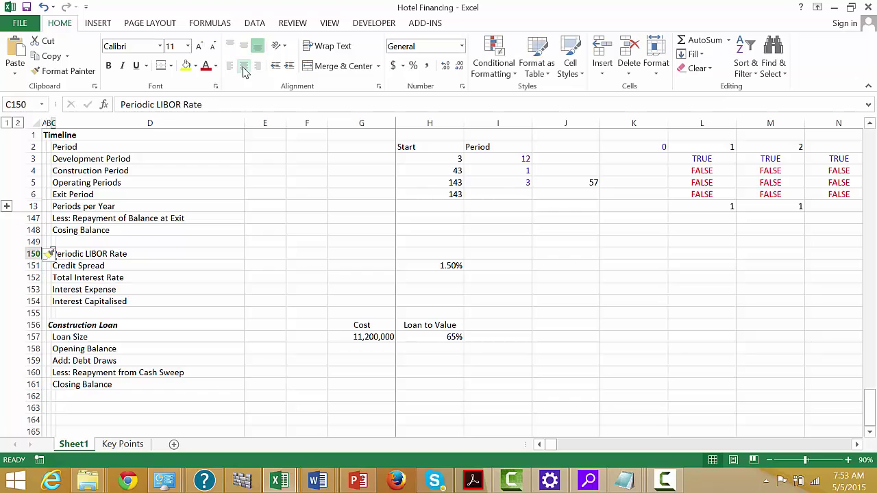
key("ctrl+c")
key("Down")
key("Down")
key("Down")
key("Down")
key("Down")
key("Down")
key("Down")
key("Down")
key("Down")
key("Down")
key("Down")
key("Down")
key("Down")
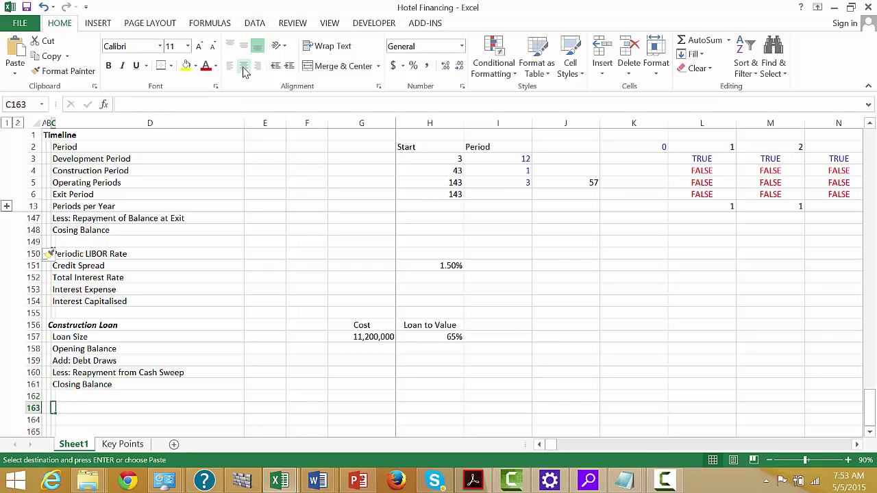
key("ctrl+v")
Step: Enter the construction loan row labels "Credit Spread" in C164 and "Total Interest Rate" in C165
key("Down")
type("Cr")
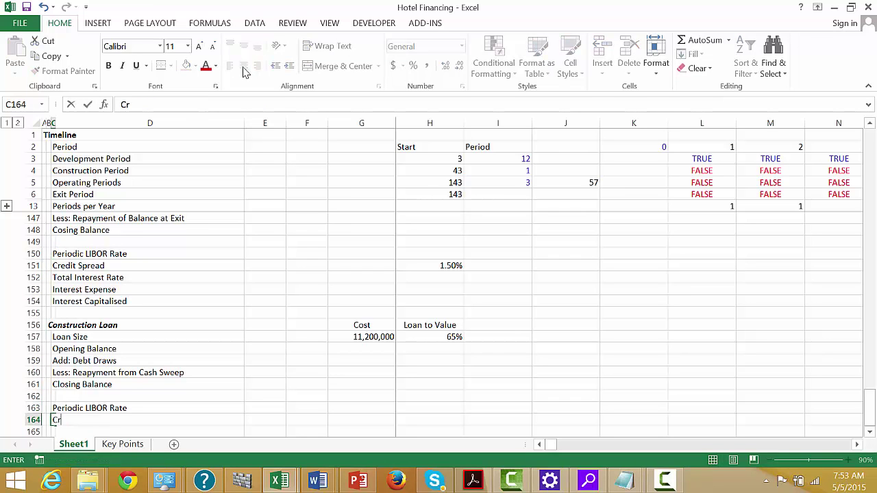
type("edit Spread")
key("Return")
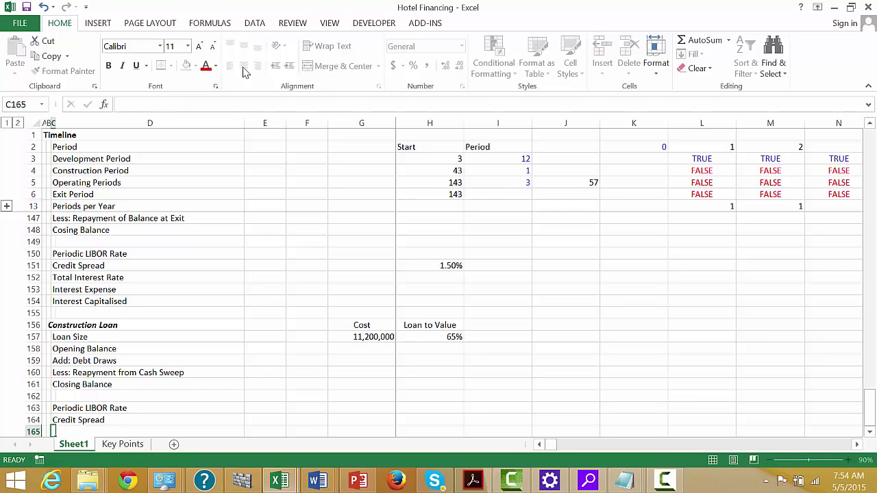
type("Total Interest Rate")
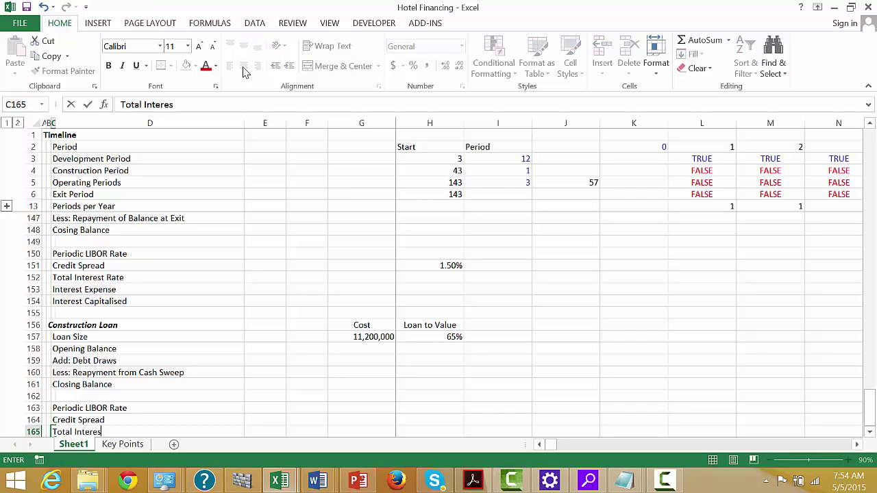
key("ctrl+Return")
Step: Add the row labels "Interest Expense" in C166 and "Interest Capitalised" in C167 for the construction loan
key("Down")
type("In")
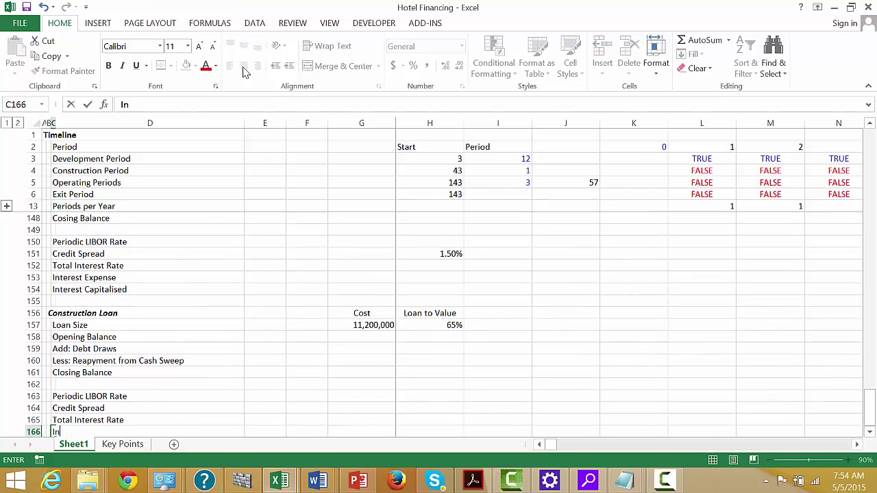
type("terest Expense")
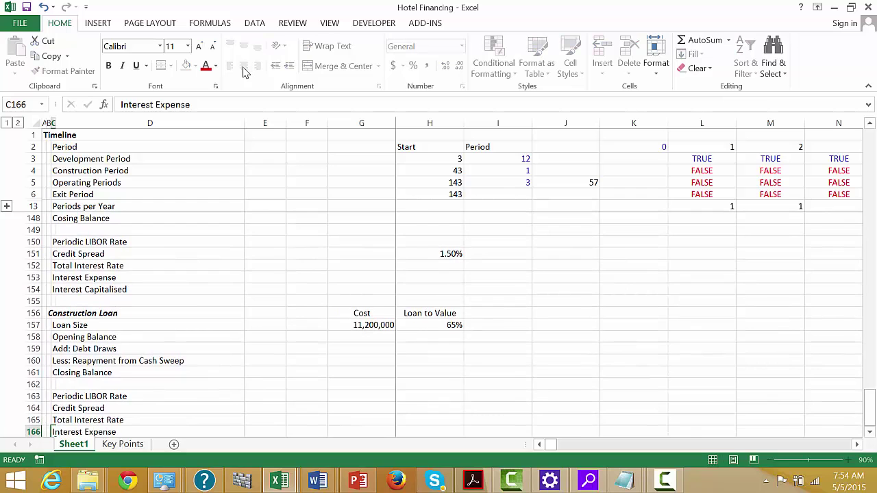
key("Return")
type("Interest E")
type("erest Capi")
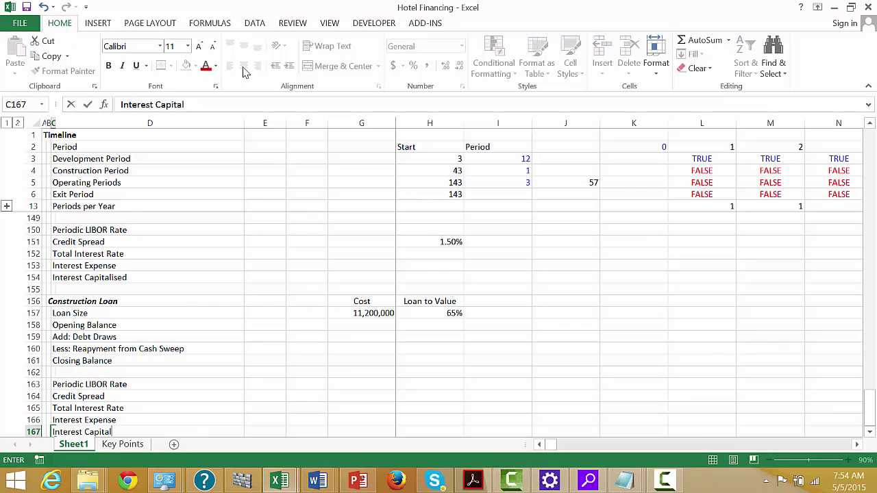
key("Return")
key("Up")
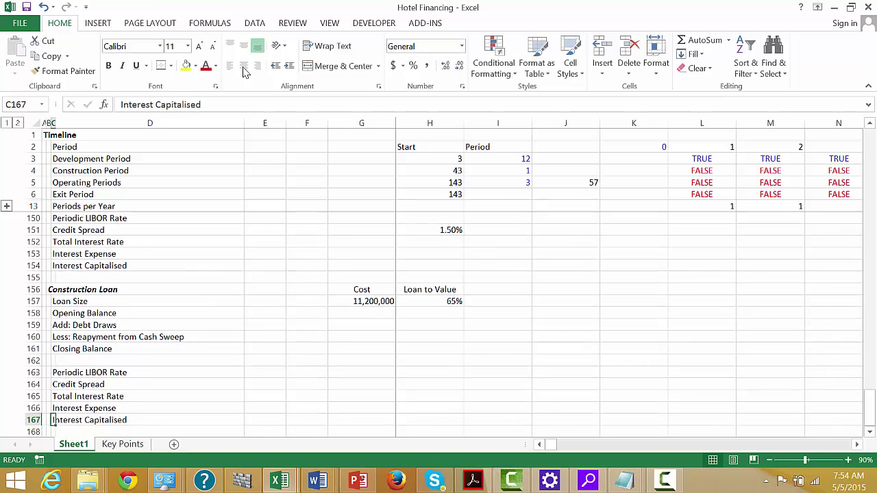
Step: Review the construction loan and land loan row labels and the project cash flow rows above the Financing Schedule
key("Up")
key("Up")
key("Up")
key("Up")
key("Up")
key("Up")
key("Up")
key("Up")
key("Up")
key("Up")
key("Up")
key("Up")
key("Up")
key("Up")
key("Up")
key("Up")
key("Up")
key("Up")
key("Up")
key("Up")
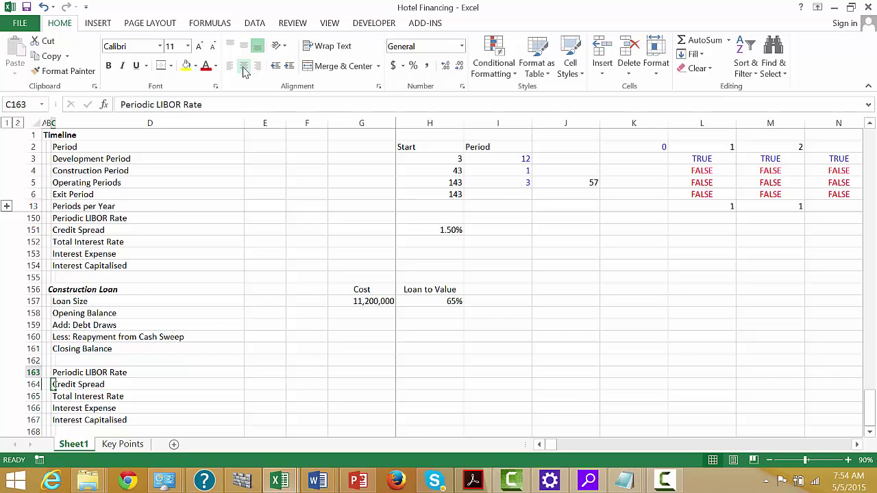
key("Down")
key("Down")
key("Down")
key("Down")
key("Down")
key("Down")
key("Down")
key("Down")
key("Down")
key("Down")
key("Down")
key("Down")
key("Down")
key("Down")
key("Down")
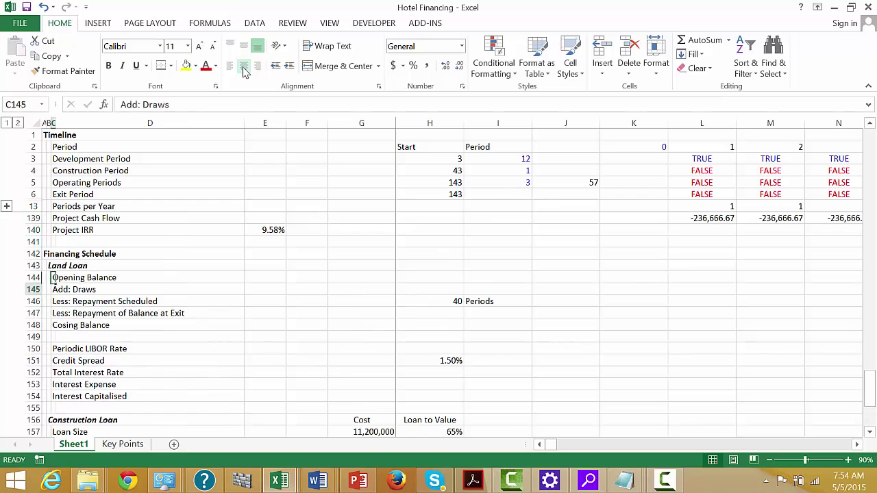
key("Up")
key("Up")
key("Up")
key("Up")
key("Up")
key("Up")
key("Up")
key("Up")
key("Up")
key("Up")
key("Up")
key("Up")
key("Up")
key("Up")
key("Up")
key("Up")
key("Up")
key("Up")
key("Up")
key("Up")
key("Up")
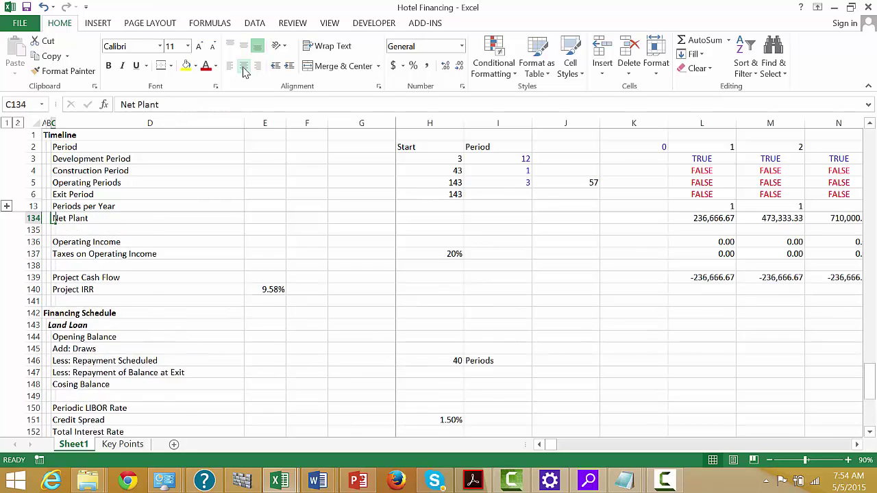
Step: Look over the Financing Schedule from the land loan rows down through the construction loan rows and back to the project cash flow
key("Down")
key("Down")
key("Down")
key("Down")
key("Down")
key("Down")
key("Down")
key("Down")
key("Down")
key("Down")
key("Down")
key("Up")
key("Left")
key("Left")
key("Down")
key("Down")
key("Down")
key("Down")
key("Down")
key("Down")
key("Down")
key("Down")
key("Down")
key("Down")
key("Down")
key("Down")
key("Down")
key("Down")
key("Down")
key("Down")
key("Down")
key("Down")
key("Down")
key("Down")
key("Down")
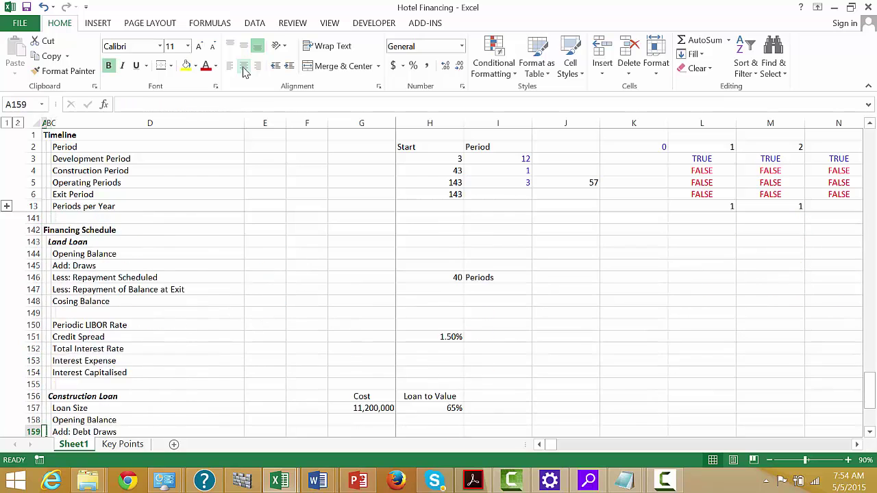
key("Up")
key("Up")
key("Up")
key("Up")
key("Up")
key("Up")
key("Up")
key("Up")
key("Up")
key("Up")
key("Up")
key("Up")
key("Up")
key("Up")
key("Up")
key("Up")
key("Up")
key("Up")
key("Up")
key("Up")
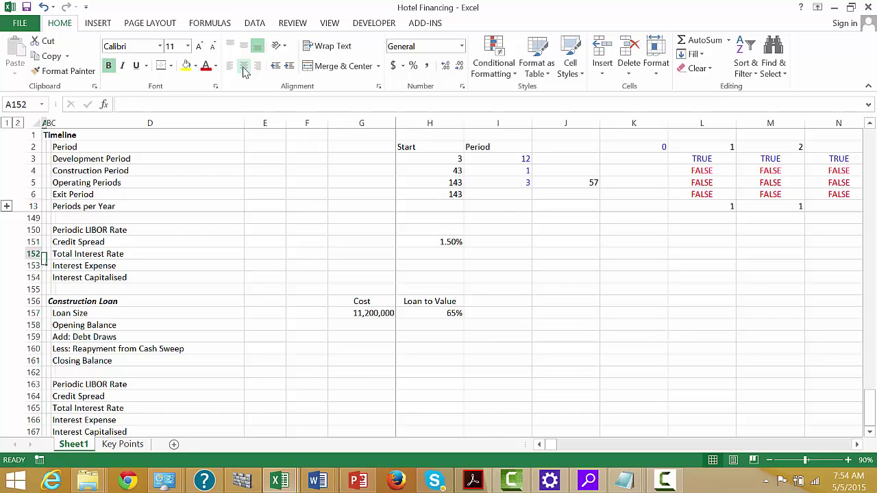
key("Down")
key("Down")
key("Down")
key("Down")
key("Down")
key("Down")
key("Down")
key("Down")
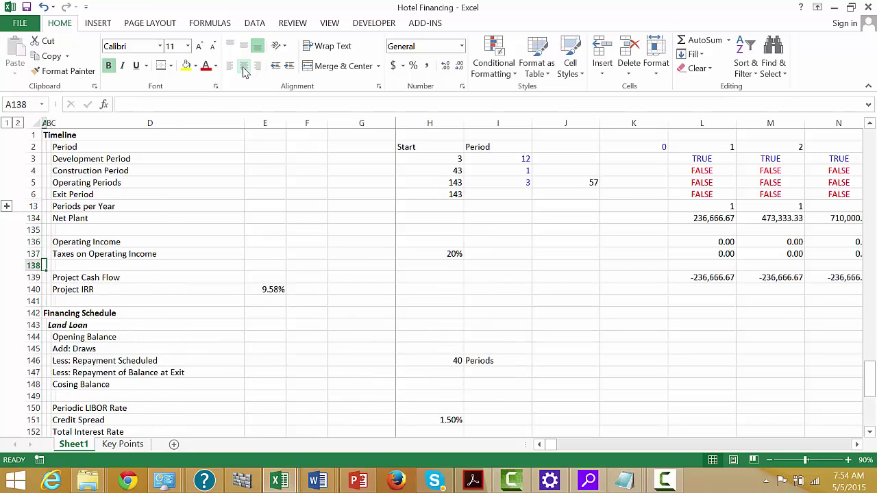
Step: Insert ten blank rows at row 142, directly above the Financing Schedule heading
key("shift+space")
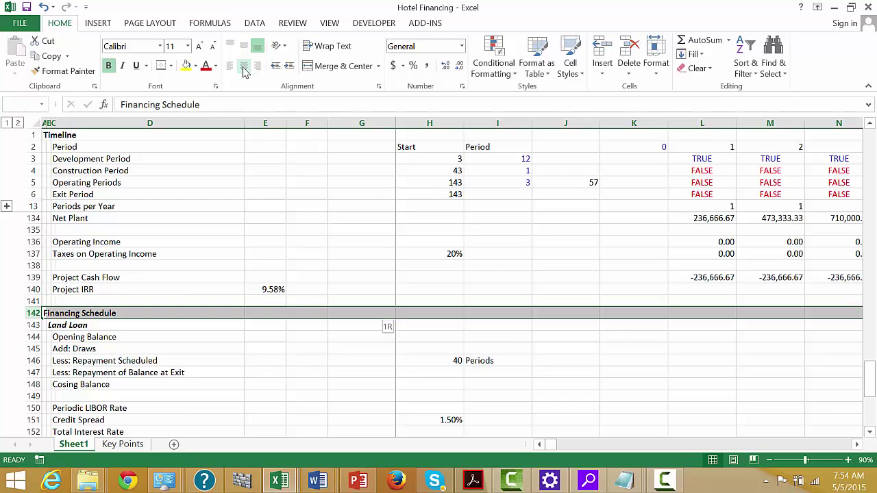
key("shift+Down")
key("shift+Down")
key("shift+Down")
key("shift+Down")
key("shift+Down")
key("shift+Down")
key("shift+Down")
key("shift+Down")
key("shift+Down")
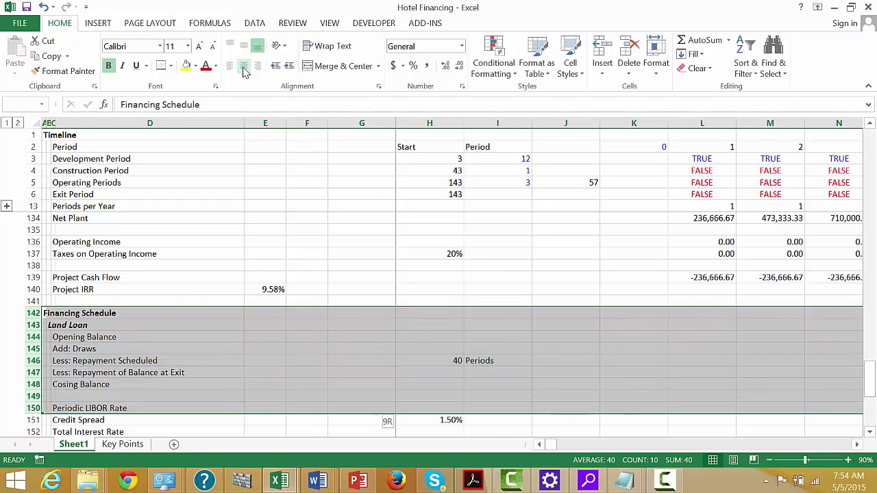
key("ctrl+shift+plus")
key("shift+BackSpace")
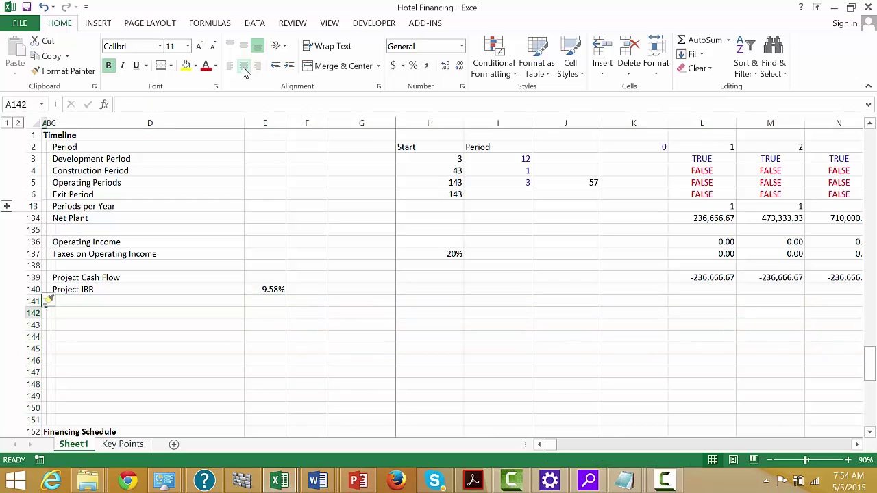
Step: Enter the heading "Sources and Uses - Financing During Construction" in A142 and the subheading "Uses" in B143
type("S")
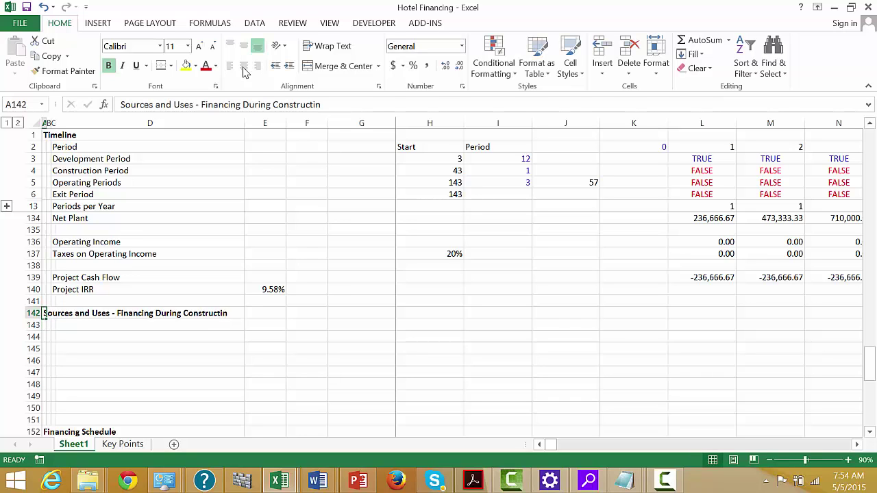
key("F2")
key("BackSpace")
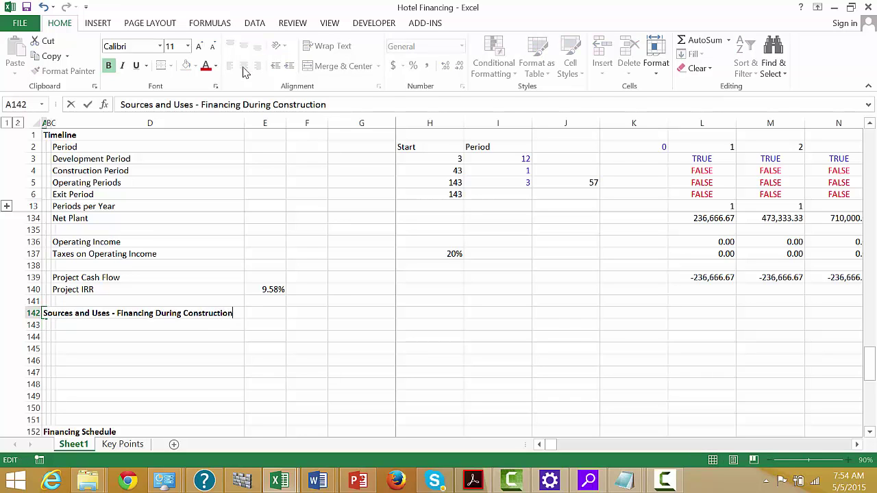
key("Return")
key("Right")
type("Uses")
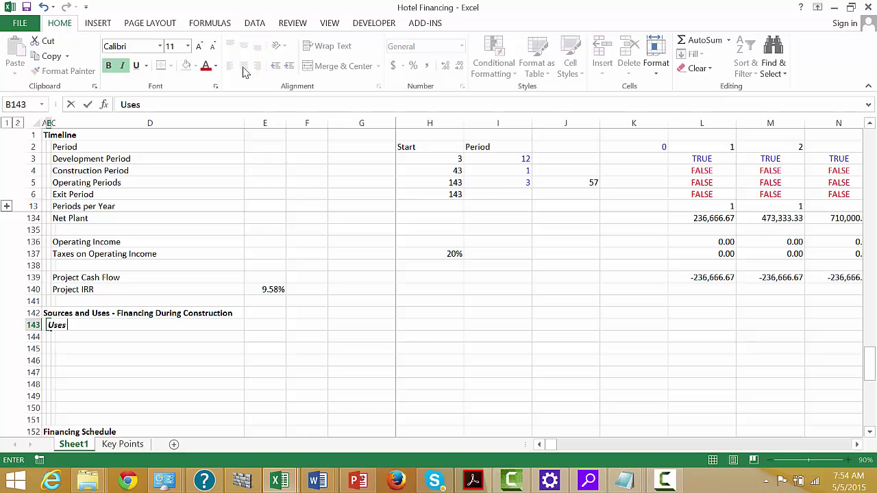
key("Return")
Step: Add the Uses row labels "Development Cost", "Land Cost" and "Construction Cost" in C144:C146, with "Total" in D147
key("Right")
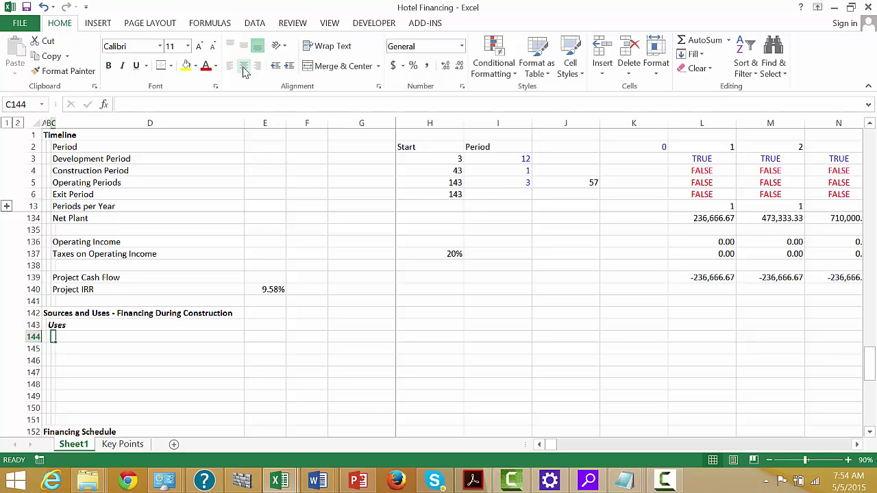
type("Deve")
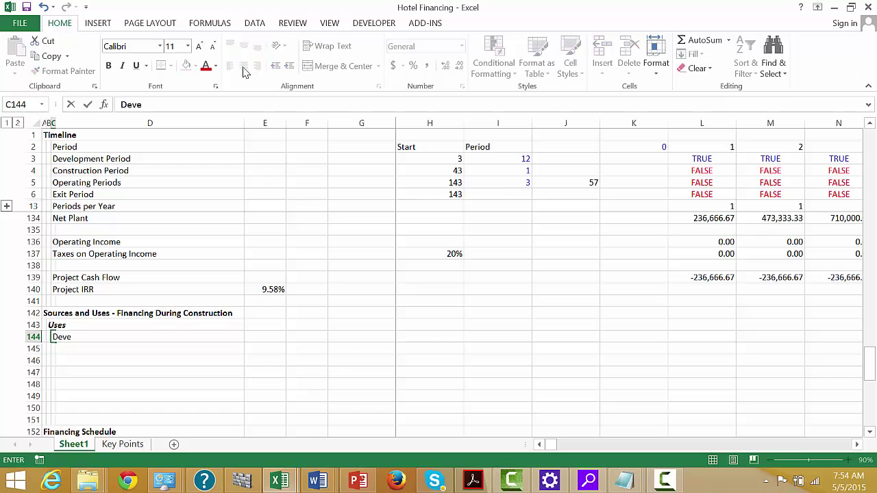
type("lopment Cost")
key("Return")
type("Land Cost")
key("Return")
type("Construction Cost")
key("Return")
key("Right")
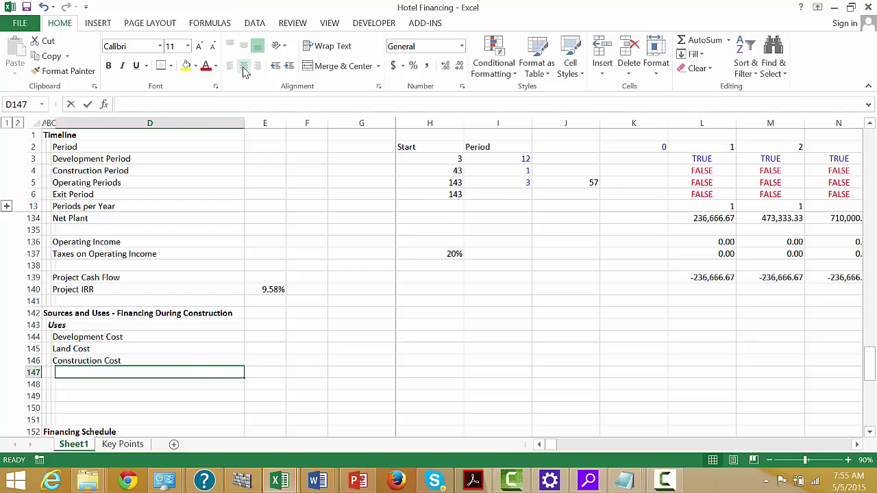
type("Total")
key("Return")
key("Down")
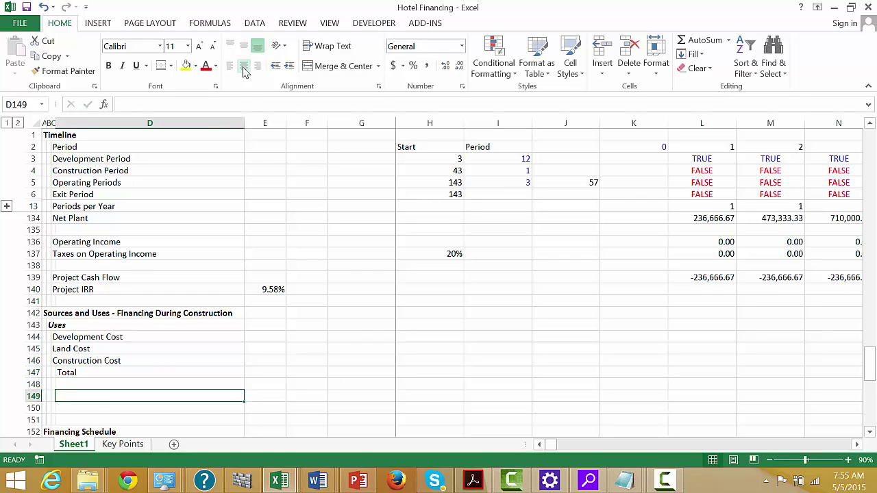
Step: Insert more blank rows from row 149, between the Uses block and the Financing Schedule
key("Home")
key("shift+space")
key("shift+Down")
key("shift+Down")
key("shift+Down")
key("shift+Down")
key("shift+Down")
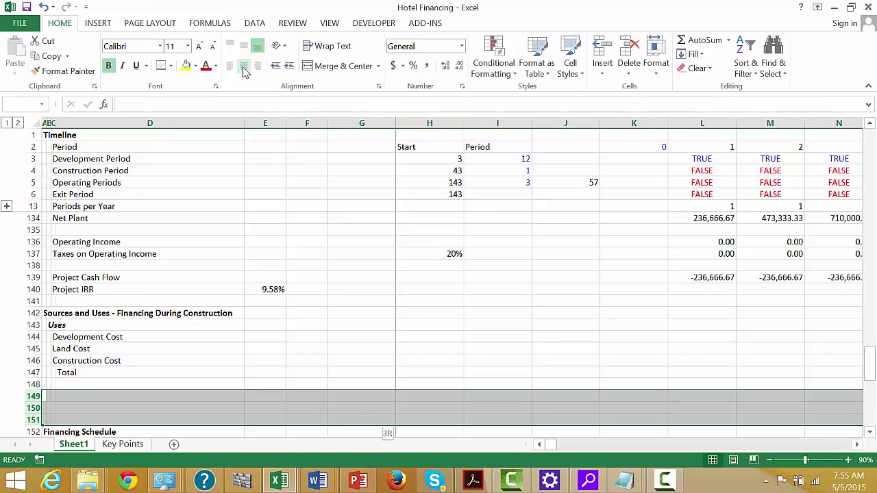
key("ctrl+shift+plus")
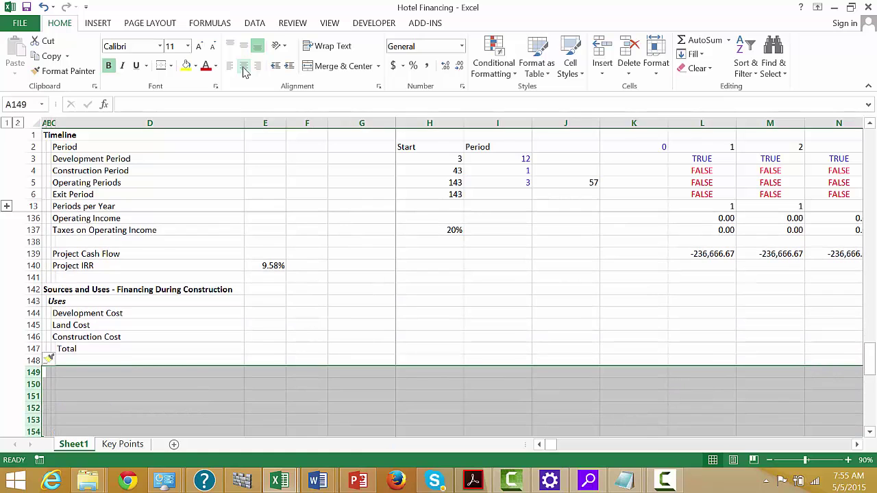
Step: Examine the Financing Assumptions and the Construction and Development Cost rows higher up in the model
key("Up")
key("Up")
key("Up")
key("Up")
key("Up")
key("Up")
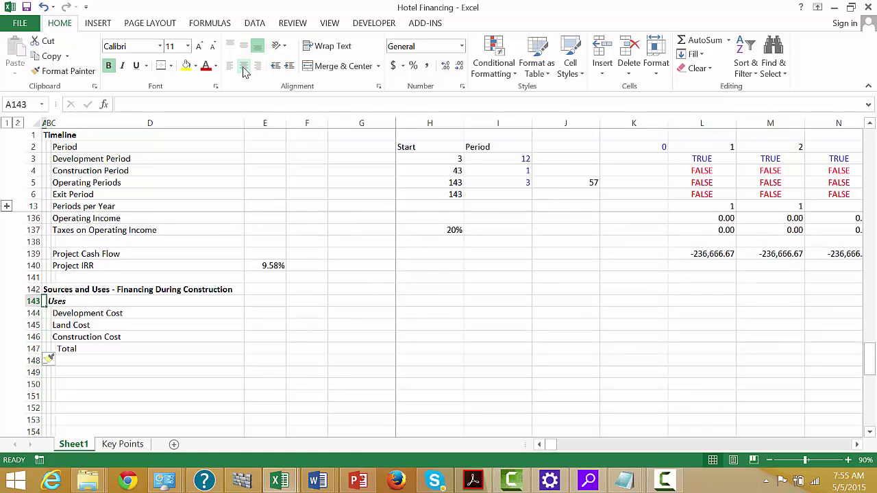
key("Right")
key("Up")
key("Up")
key("Up")
key("Up")
key("Up")
key("Up")
key("Up")
key("Up")
key("Up")
key("Up")
key("Up")
key("Up")
key("Up")
key("Up")
key("Up")
key("Up")
key("Up")
key("Up")
key("Up")
key("Up")
key("Up")
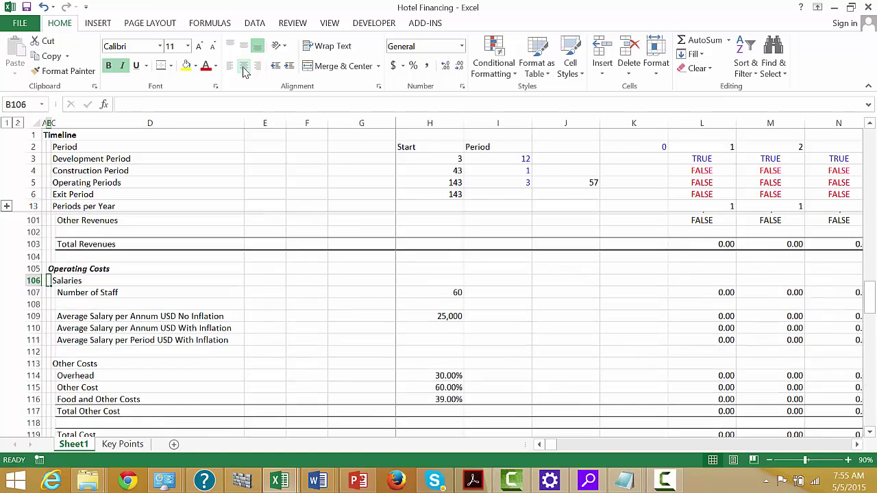
key("Up")
key("Up")
key("Up")
key("Up")
key("Up")
key("Up")
key("Up")
key("Up")
key("Up")
key("Up")
key("Up")
key("Up")
key("Up")
key("Up")
key("Up")
key("Up")
key("Up")
key("Up")
key("Up")
key("Down")
key("Down")
key("Down")
key("Down")
key("Down")
key("Down")
key("Down")
key("Down")
key("Down")
key("Down")
key("Down")
key("Down")
key("Down")
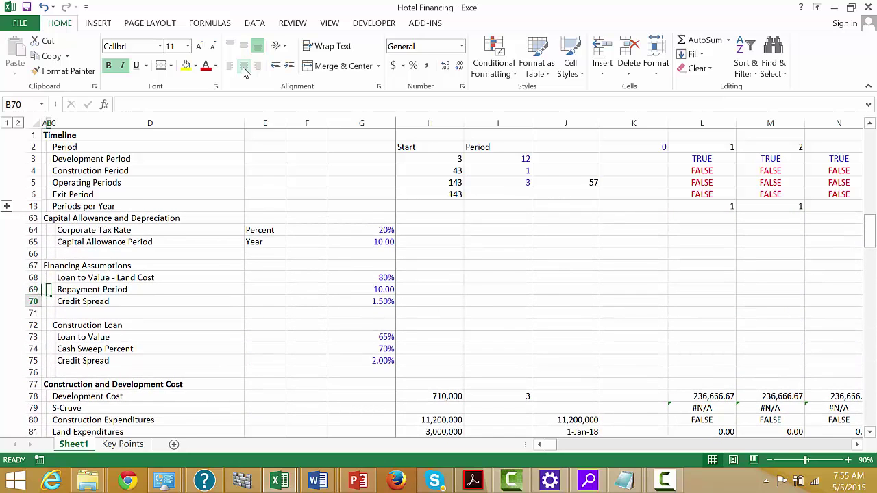
key("Down")
key("Down")
key("Down")
key("Down")
key("Down")
key("Up")
key("Up")
key("Up")
key("Up")
key("Up")
key("Up")
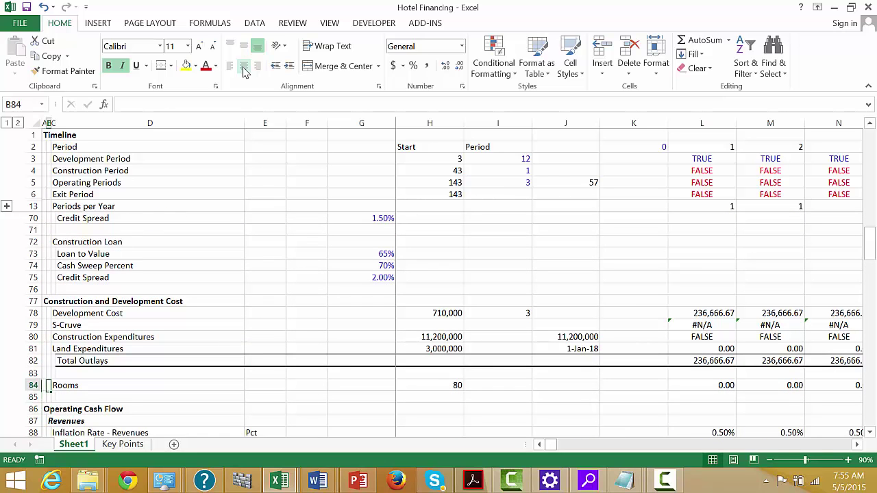
key("Up")
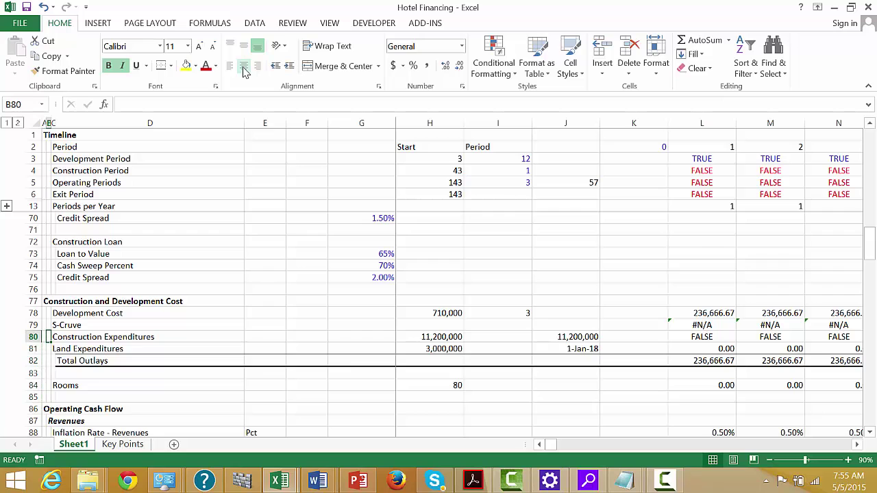
key("Down")
key("Down")
key("Down")
key("Down")
key("Down")
key("Down")
key("Down")
key("Down")
key("Down")
key("Down")
key("Down")
key("Down")
key("Down")
key("Down")
key("Down")
key("Down")
key("Down")
key("Down")
key("Down")
key("Down")
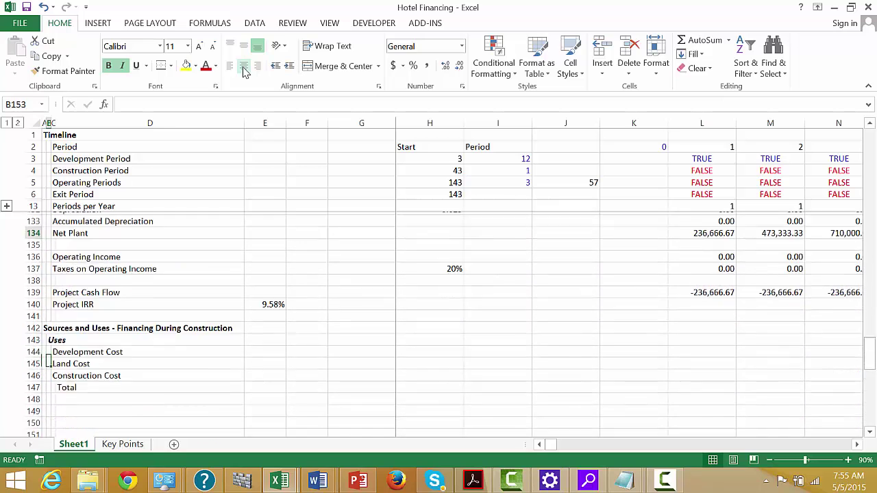
Step: Enter the subheading "Sources of Funds" in B149, below the Uses block
key("Up")
key("Up")
key("Up")
key("Up")
key("Up")
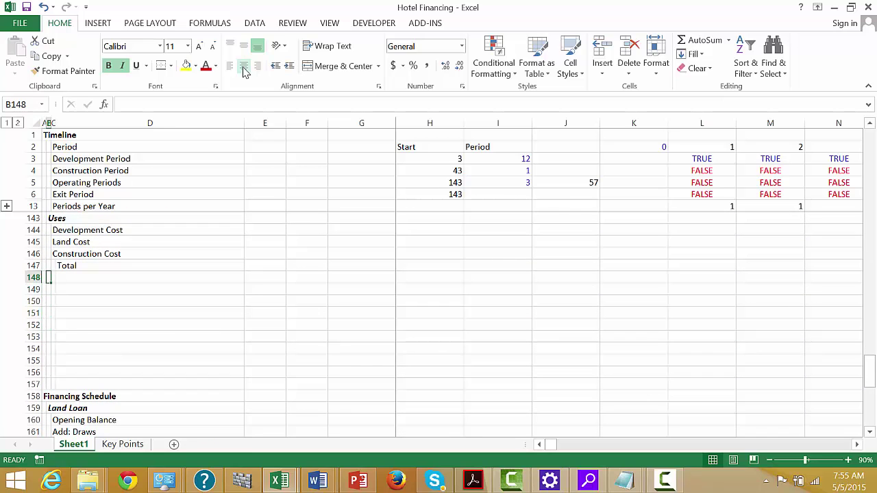
key("Down")
type("Sour")
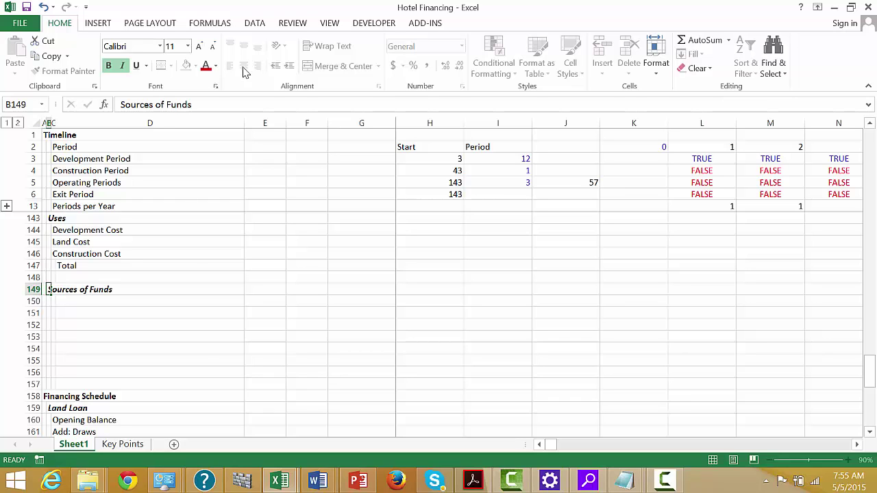
key("Return")
Step: Add the row label "Land Loan" in C150 under Sources of Funds
key("Right")
key("Up")
key("Up")
key("Up")
key("Up")
key("Up")
key("Up")
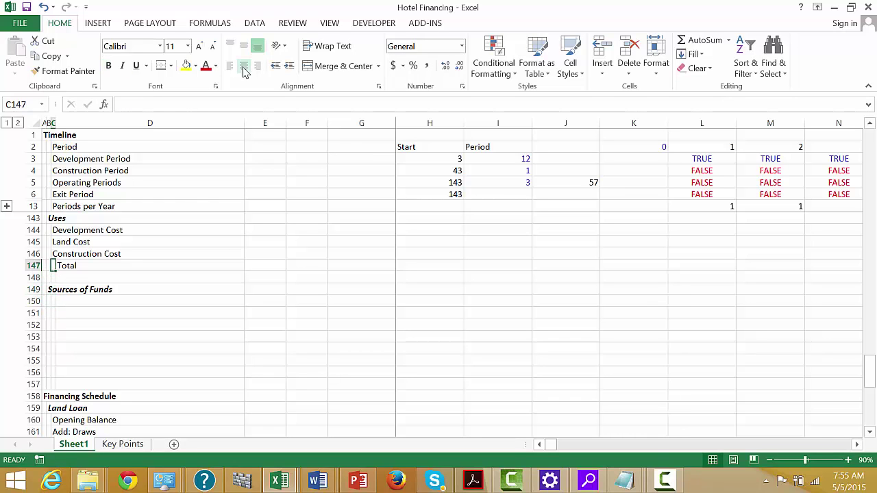
key("Down")
key("Down")
key("Down")
key("Down")
key("Down")
key("Down")
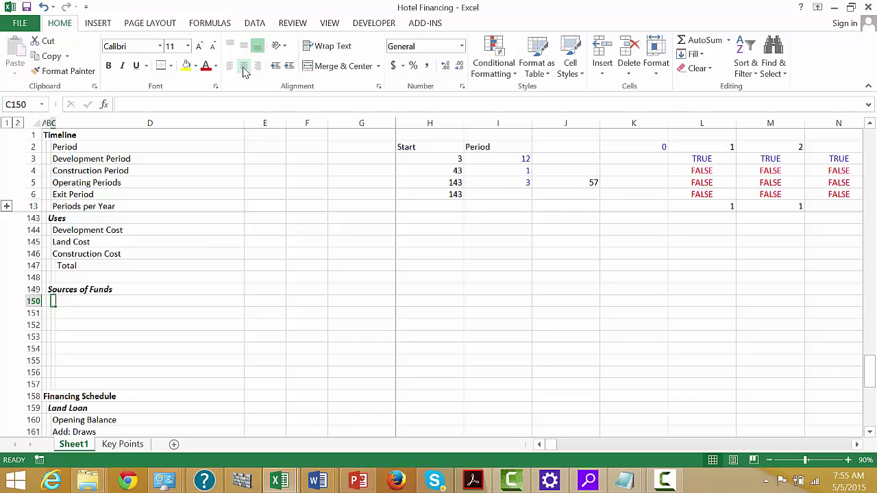
type("Lad")
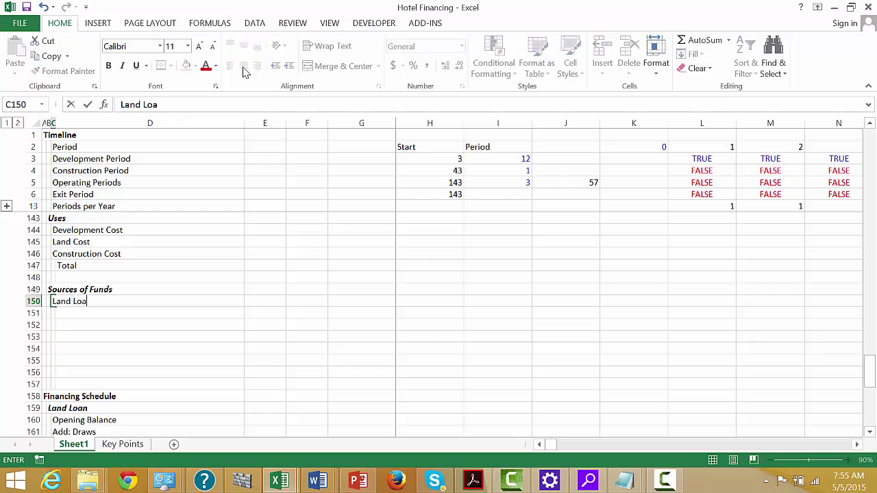
key("Return")
Step: Link H150 in the Land Loan row to the "Loan to Value - Land Cost" assumption in G68
key("Up")
key("Right")
key("Right")
key("Right")
key("Right")
key("Right")
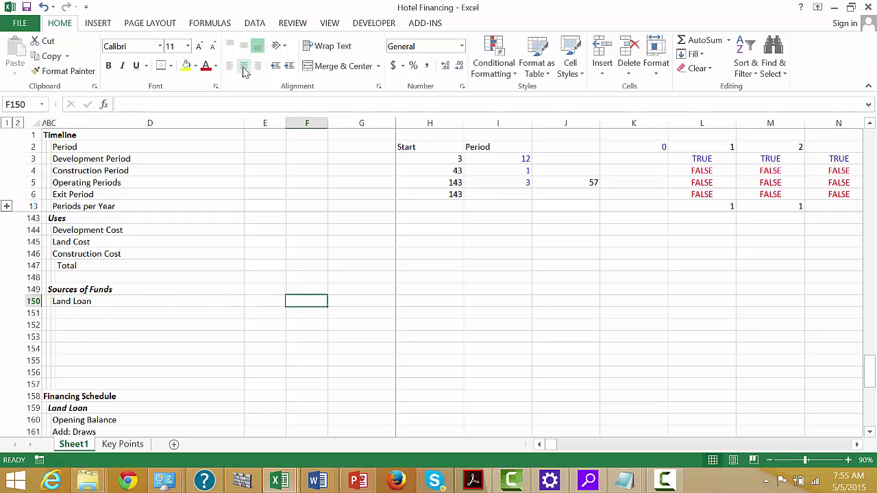
type("=")
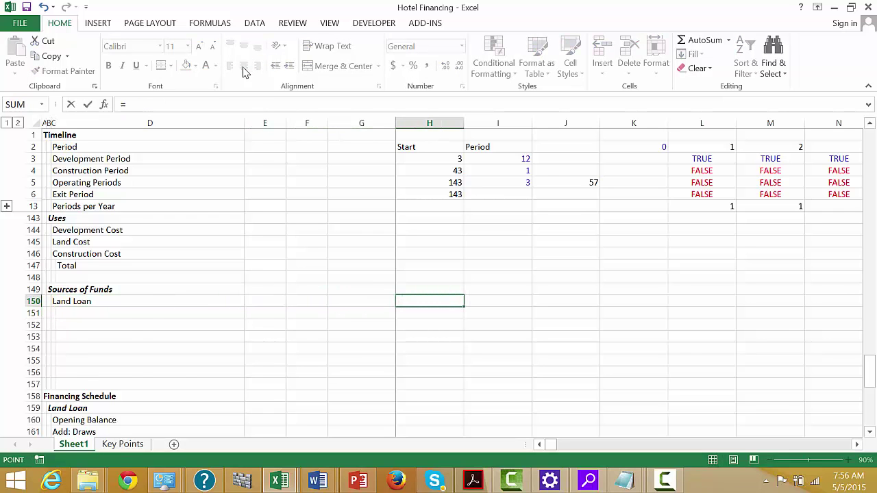
key("Page_Up")
key("Page_Up")
key("Page_Up")
key("Page_Up")
key("Page_Up")
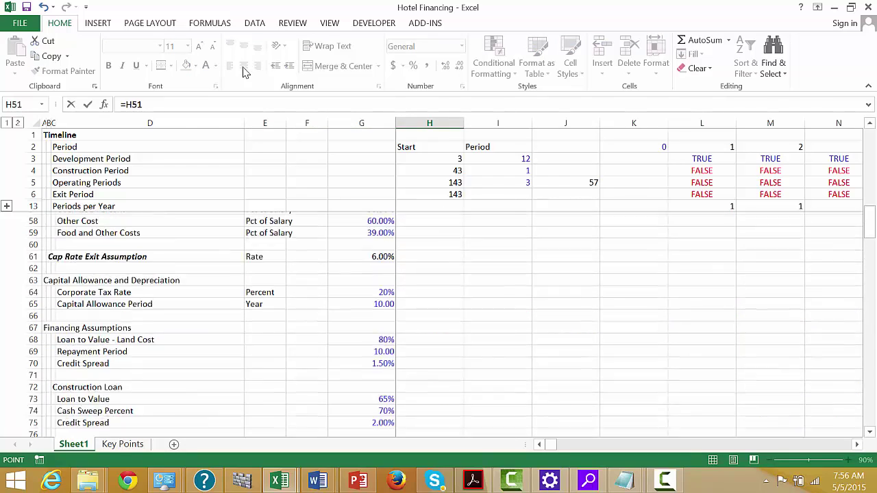
key("Down")
key("Down")
key("Down")
key("Down")
key("Down")
key("Down")
key("Down")
key("Down")
key("Down")
key("Down")
key("Down")
key("Down")
key("Down")
key("Down")
key("Down")
key("Down")
key("Down")
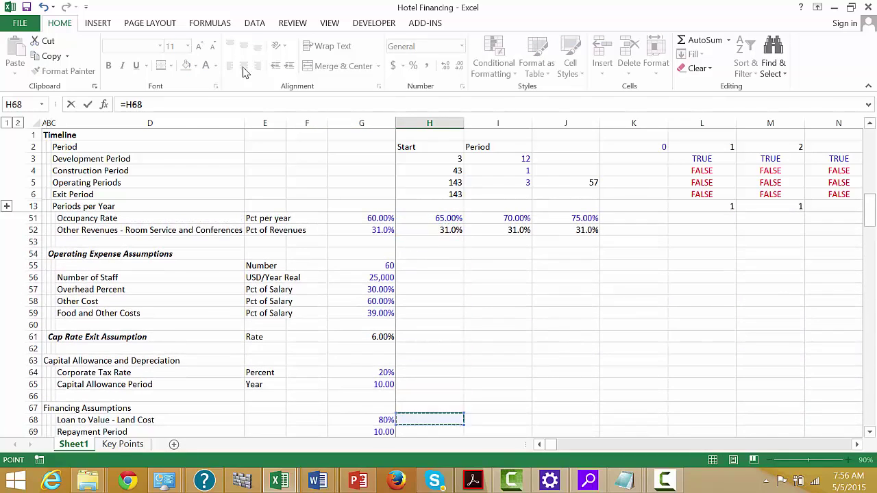
key("Return")
key("Return")
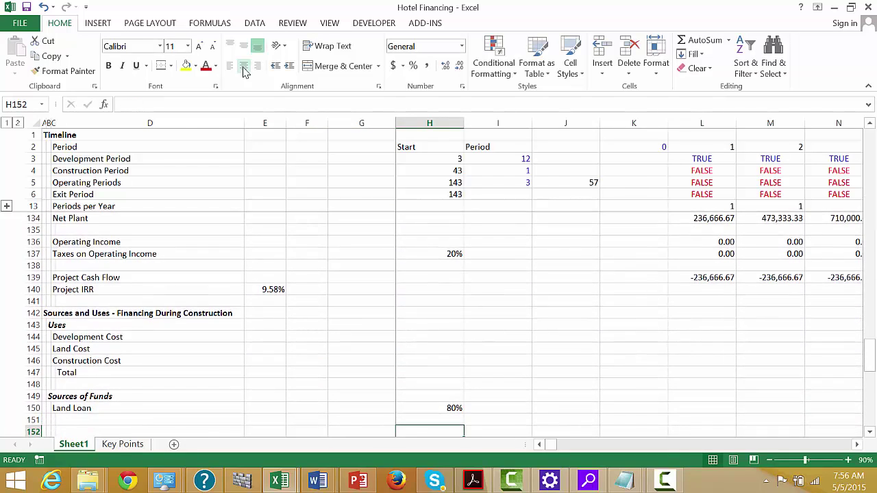
Step: Add the row label "Construction Loan" in C151, below Land Loan under Sources of Funds
key("Up")
key("Up")
key("Left")
key("Left")
key("Left")
key("Down")
key("Left")
key("Left")
key("Left")
key("Right")
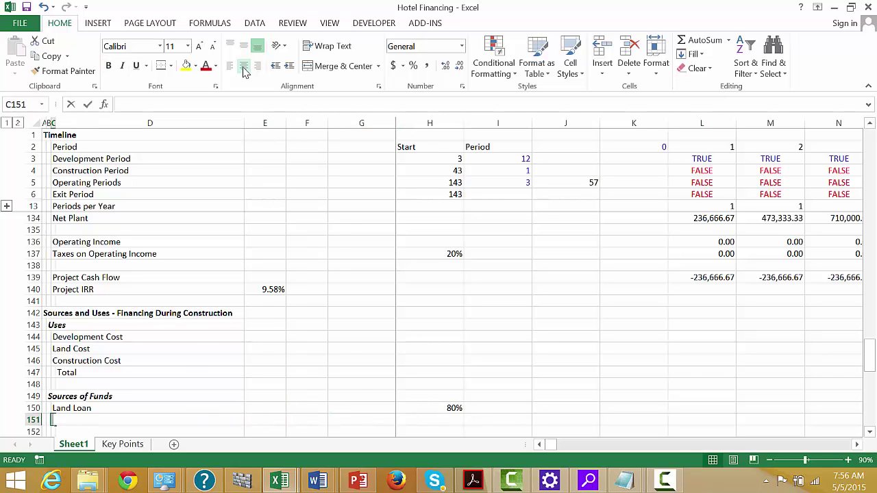
type("Co")
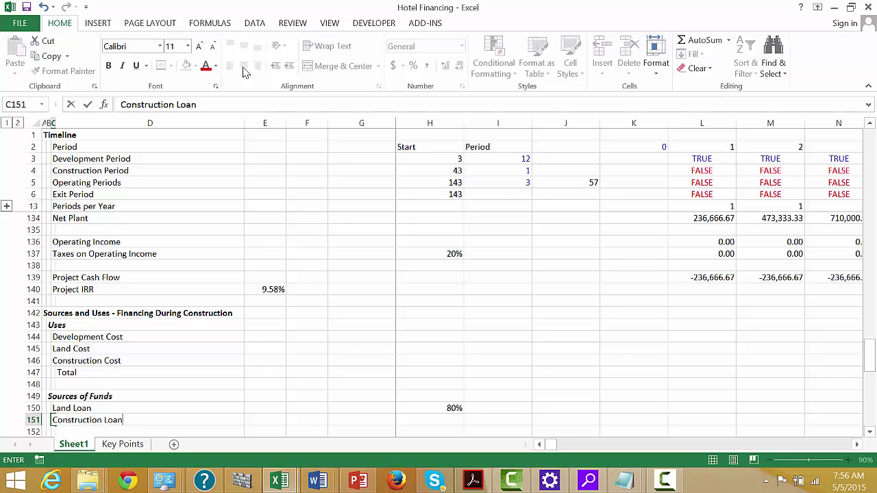
type("nstruction Loan")
key("Return")
Step: Link H151 in the Construction Loan row to the construction loan's "Loan to Value" assumption in G73
key("Up")
key("Right")
key("Right")
key("Right")
key("Right")
key("Right")
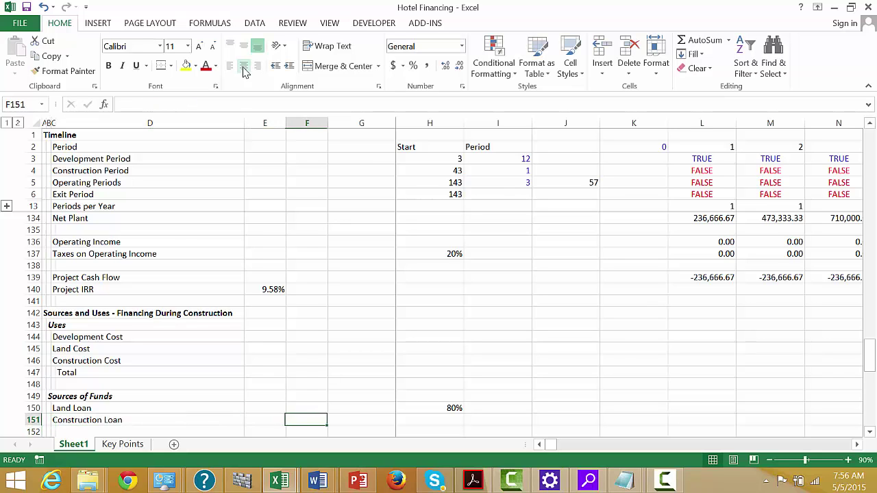
type("=")
key("Page_Up")
key("Page_Up")
key("Page_Up")
key("Page_Up")
key("Page_Up")
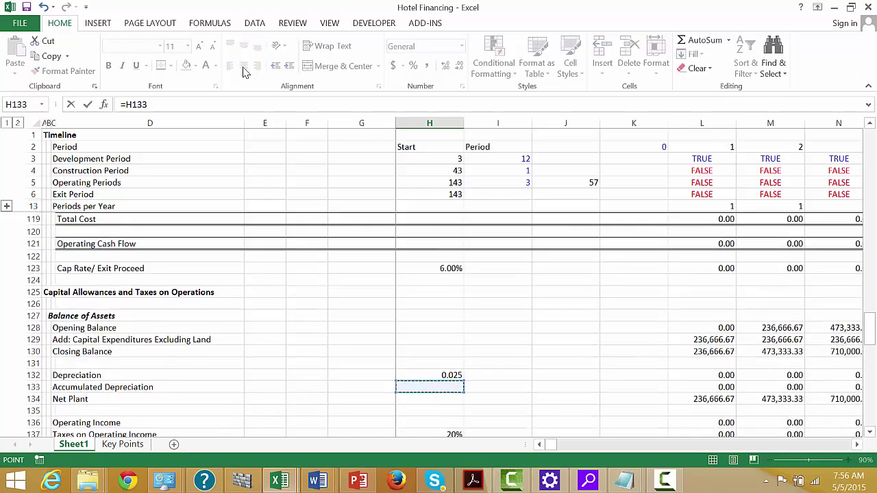
key("Down")
key("Down")
key("Down")
key("Down")
key("Down")
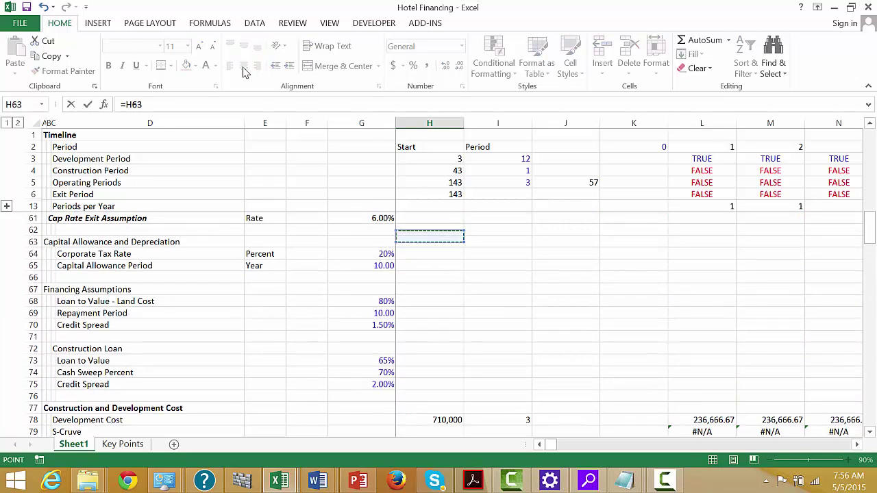
key("Down")
key("Down")
key("Down")
key("Down")
key("Down")
key("Down")
key("Down")
key("Down")
key("Left")
key("Up")
key("Return")
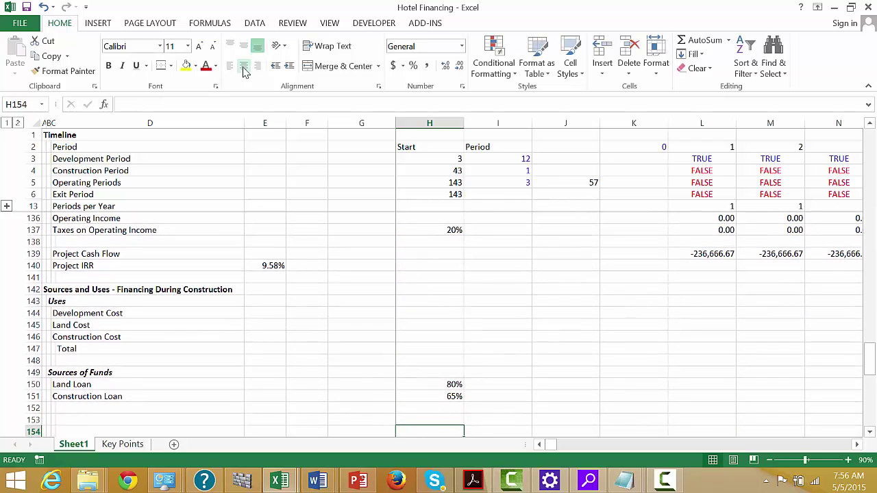
key("Up")
key("Up")
key("Right")
key("Right")
key("Right")
key("Right")
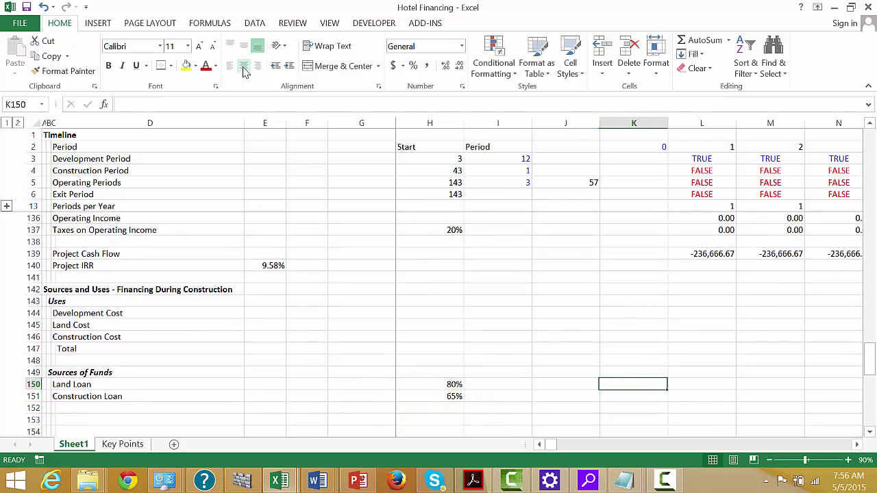
key("Left")
key("Left")
key("Left")
key("Left")
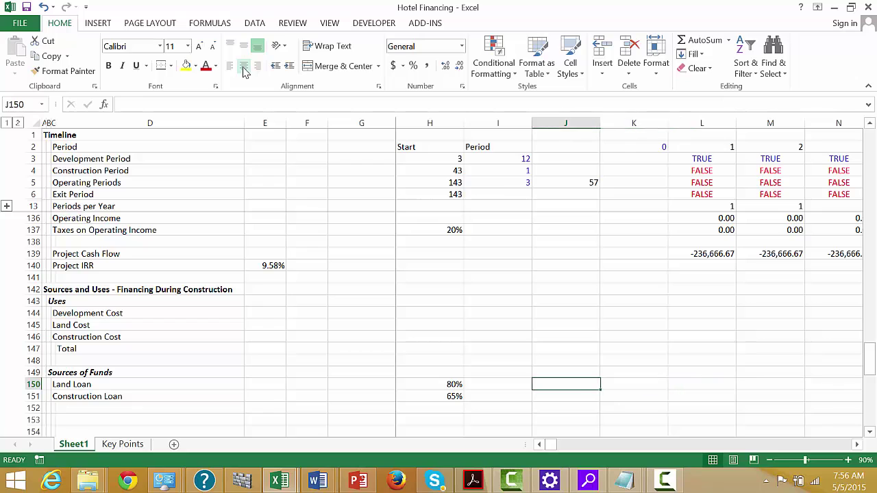
key("Right")
key("Right")
key("Right")
key("Right")
key("Up")
key("Up")
key("Up")
key("Up")
key("Up")
key("Down")
key("Down")
key("Down")
key("Down")
key("Down")
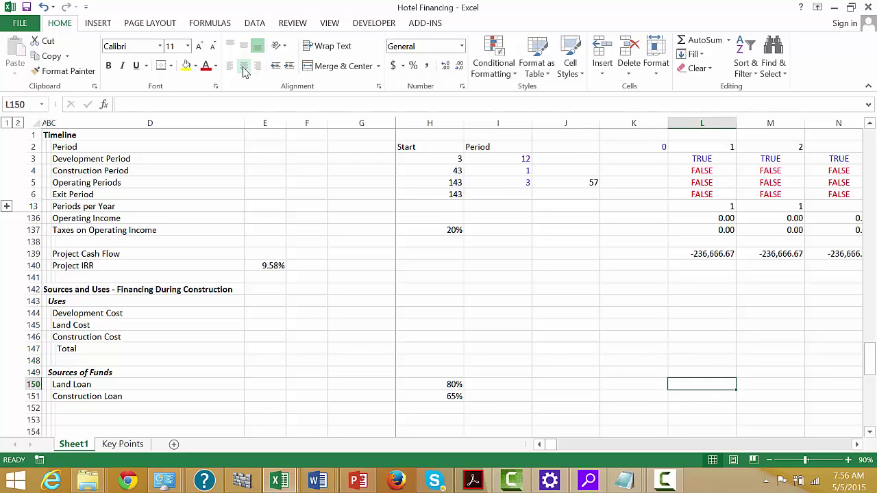
Step: Add the total label "Total Souces" in D152, indented below the Construction Loan row
key("Down")
key("Left")
key("Left")
key("Left")
key("Left")
key("Left")
key("Down")
key("Left")
key("Left")
key("Left")
key("Left")
key("Right")
type("Total")
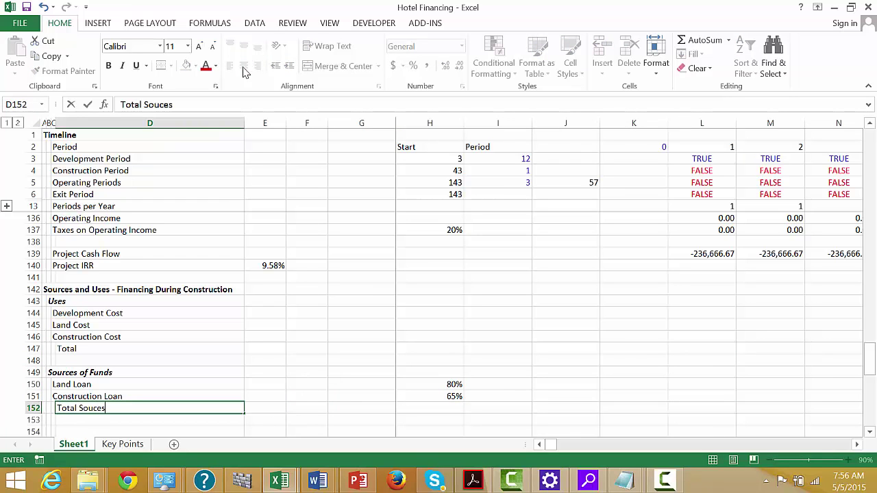
type(" Souces")
key("Return")
Step: Insert a blank row at row 147, between Construction Cost and Total in the Uses block
key("Up")
key("Up")
key("Up")
key("Up")
key("Up")
key("Up")
key("Up")
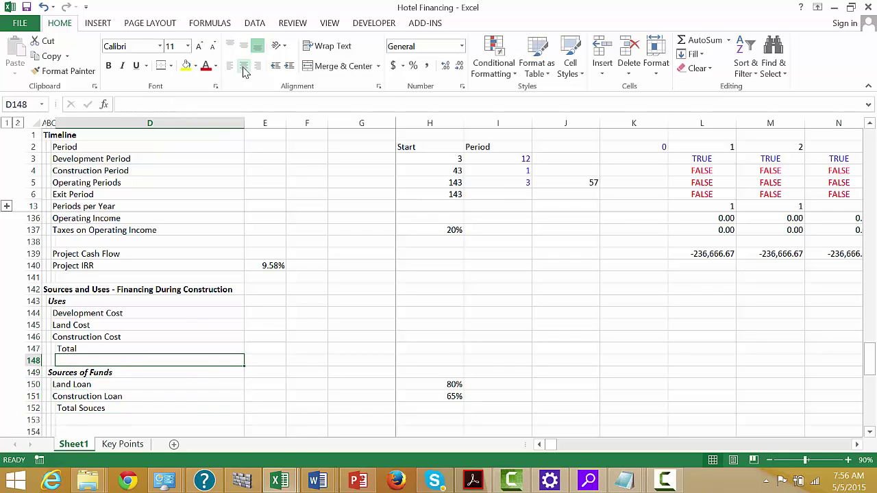
key("Left")
key("Down")
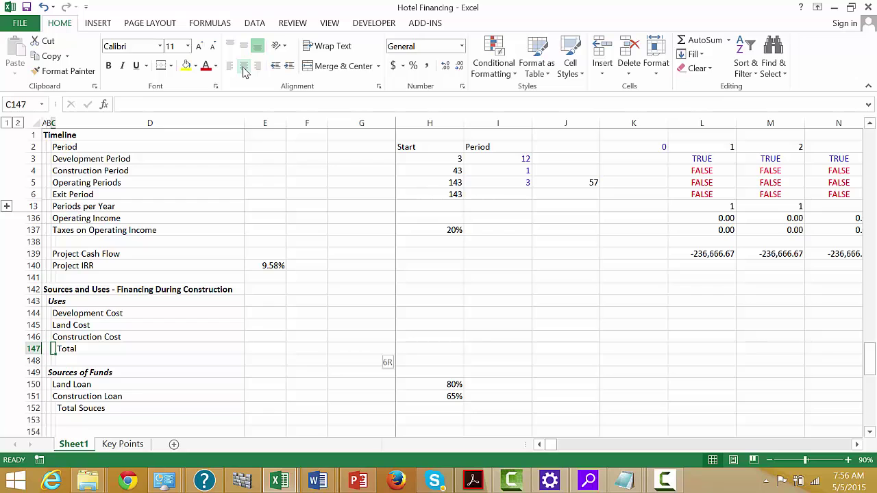
key("shift+space")
key("ctrl+shift+plus")
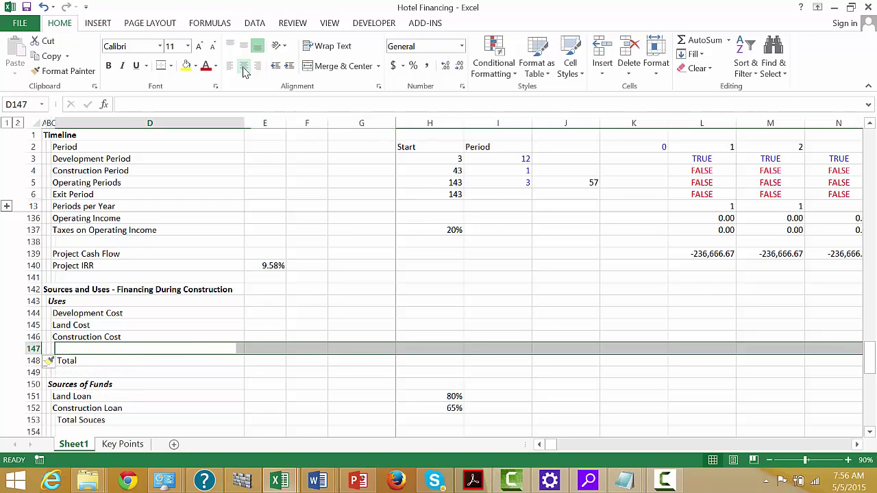
Step: Label the blank row under Construction Cost "Intrest During Construction" in C147
key("Left")
type("Int")
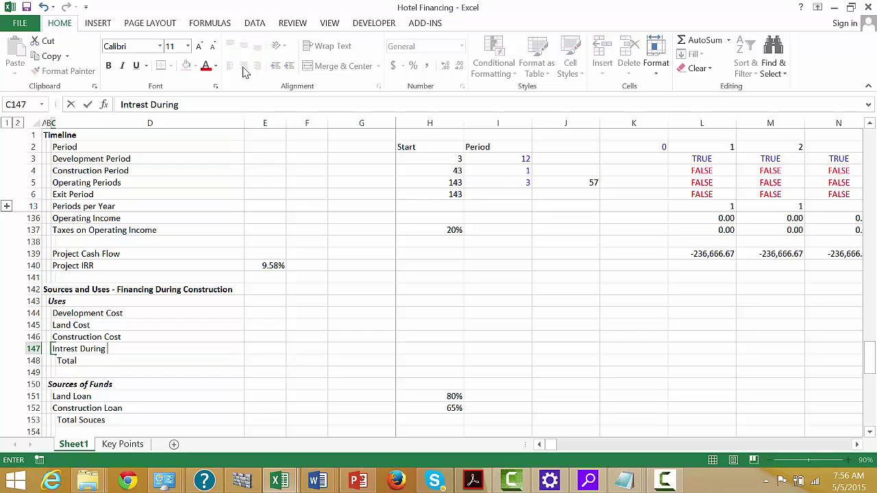
type("rest During Construction")
key("Return")
key("Down")
key("Down")
key("Down")
key("Up")
key("Down")
key("Down")
key("Right")
key("Right")
key("Right")
key("Right")
key("Right")
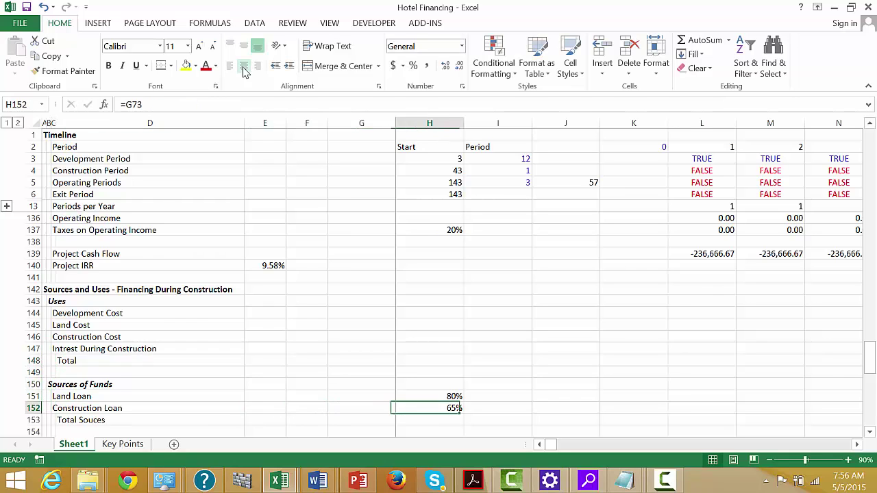
key("Right")
key("Up")
key("Left")
key("ctrl+c")
key("Escape")
key("Up")
key("Up")
key("Up")
key("Up")
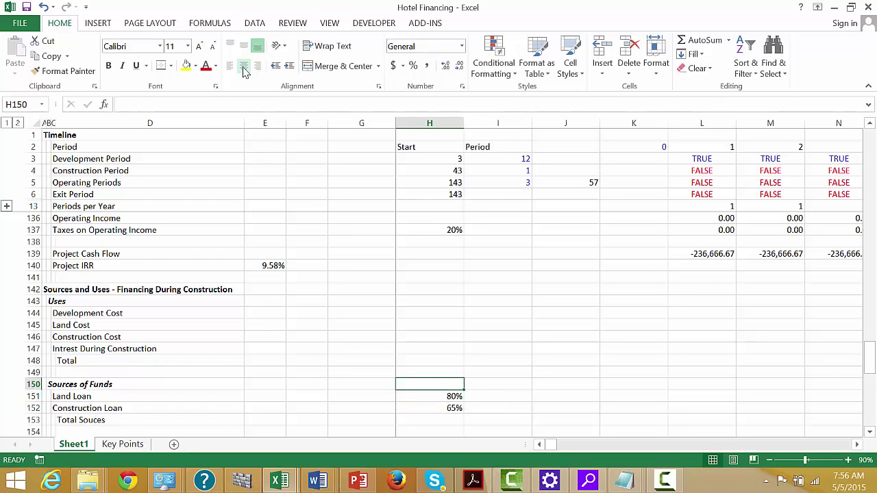
key("Up")
key("Up")
key("Down")
key("Down")
key("Down")
key("Left")
key("Left")
key("Left")
key("Left")
key("Left")
key("Up")
key("Right")
key("Right")
key("Right")
key("Down")
key("Down")
key("Down")
key("Down")
key("Down")
key("Down")
key("Down")
key("Down")
key("Down")
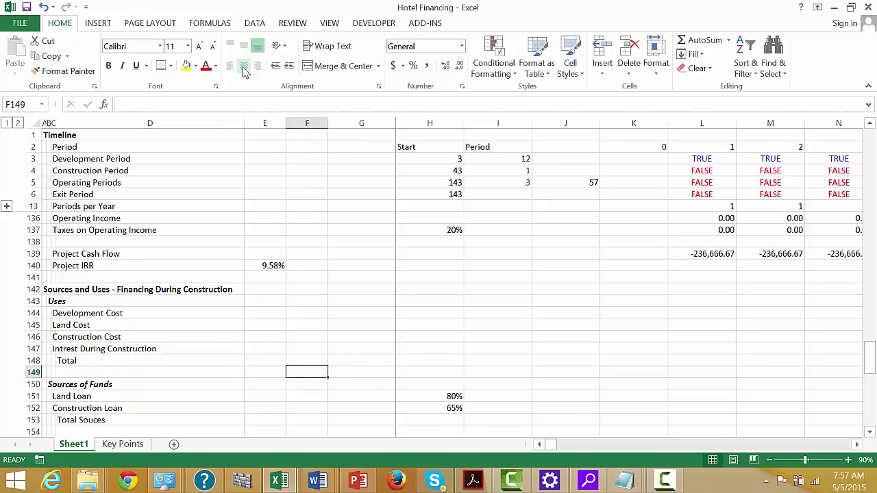
key("Up")
key("Up")
key("Up")
key("Up")
key("Up")
key("Down")
key("Down")
key("Down")
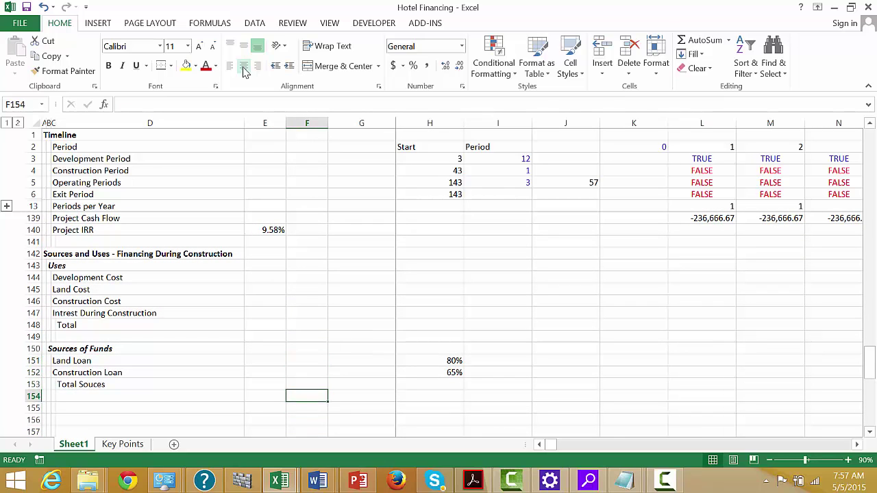
Step: Delete the surplus blank rows 155 to 158 between the Total Souces row and the Financing Schedule heading
key("Left")
key("Left")
key("Left")
key("Left")
key("Left")
key("Down")
key("Down")
key("Down")
key("Down")
key("Down")
key("Down")
key("Down")
key("Down")
key("Down")
key("Down")
key("Down")
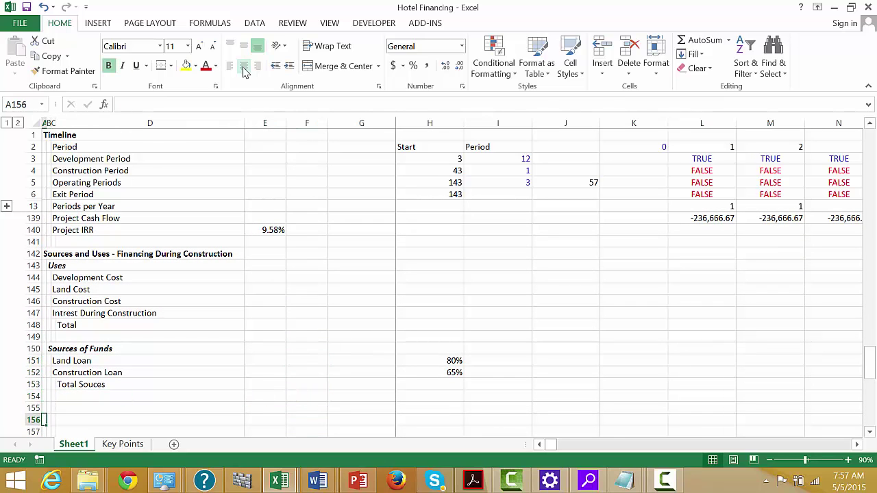
key("Up")
key("Up")
key("Up")
key("Up")
key("Up")
key("Up")
key("Up")
key("Up")
key("Up")
key("Up")
key("Up")
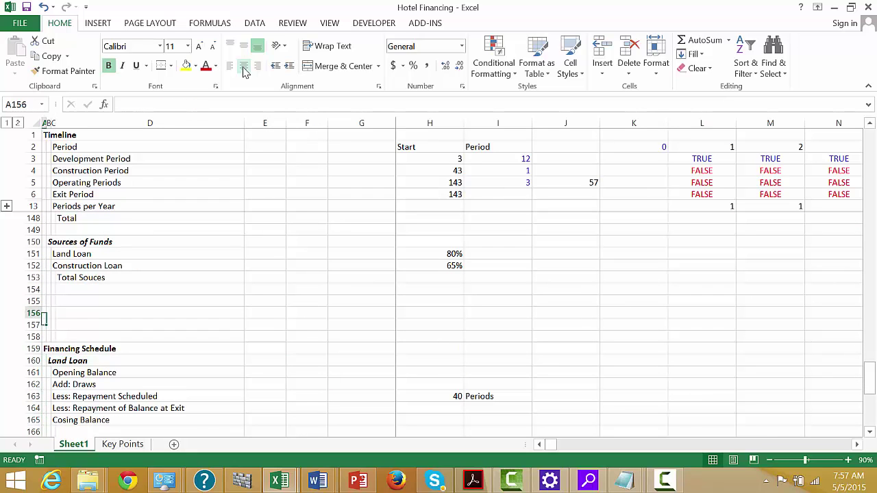
key("Down")
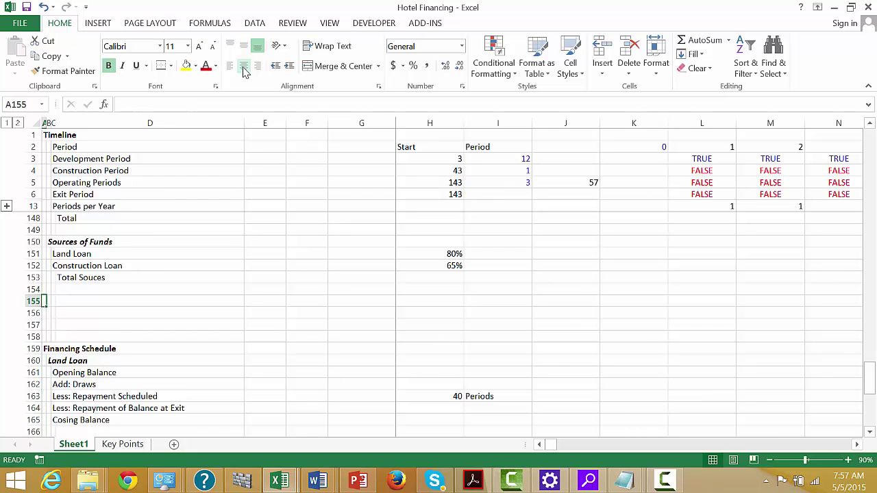
key("shift+Down")
key("shift+space")
key("shift+Down")
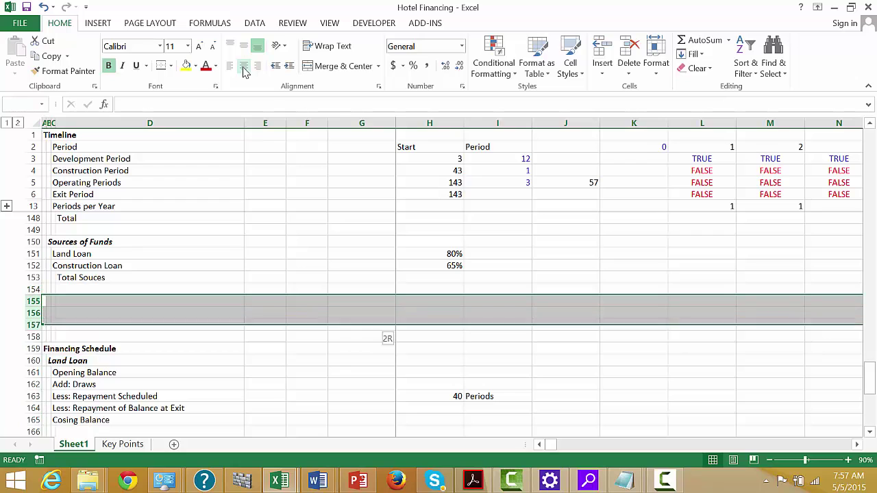
key("shift+Down")
key("ctrl+minus")
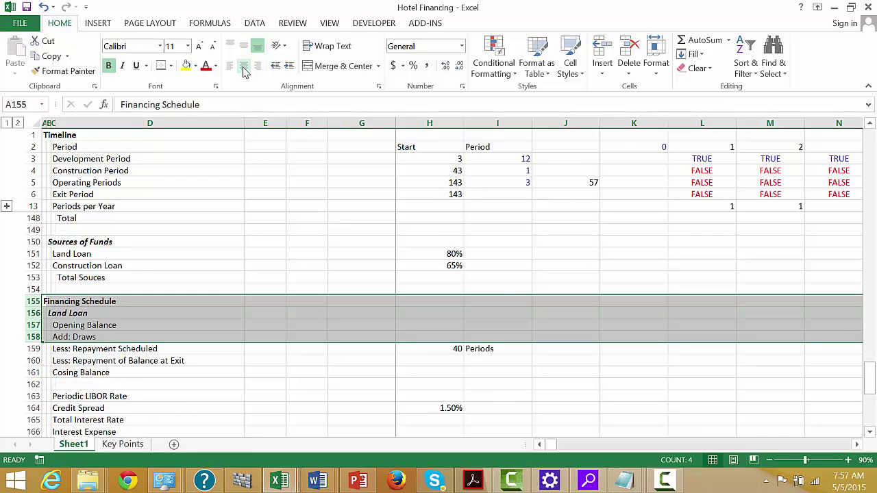
Step: Review the row layout of the Sources and Uses section and the Land Loan and Construction Loan schedules beneath it
key("Up")
key("Up")
key("Up")
key("Up")
key("Up")
key("Up")
key("Up")
key("Up")
key("Up")
key("Up")
key("Up")
key("Up")
key("Up")
key("Up")
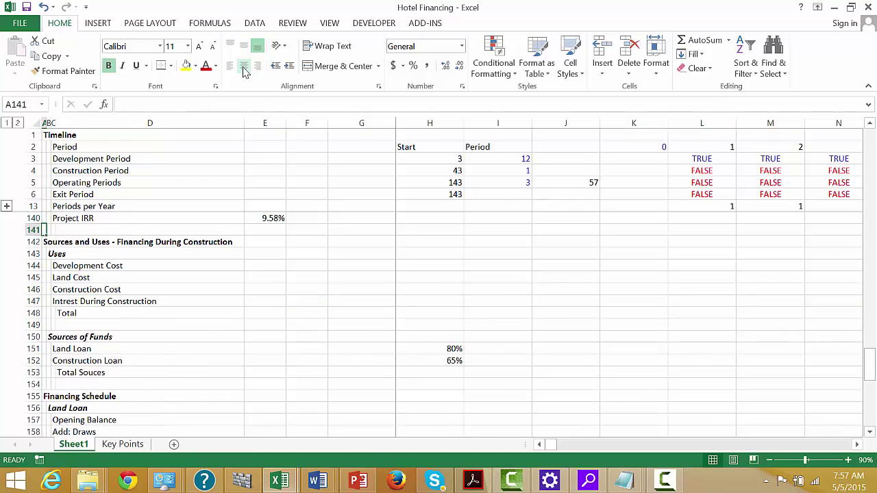
key("Down")
key("Down")
key("Down")
key("Down")
key("Down")
key("Down")
key("Down")
key("Down")
key("Down")
key("Down")
key("Down")
key("Down")
key("Down")
key("Down")
key("Down")
key("Down")
key("Down")
key("Down")
key("Down")
key("Down")
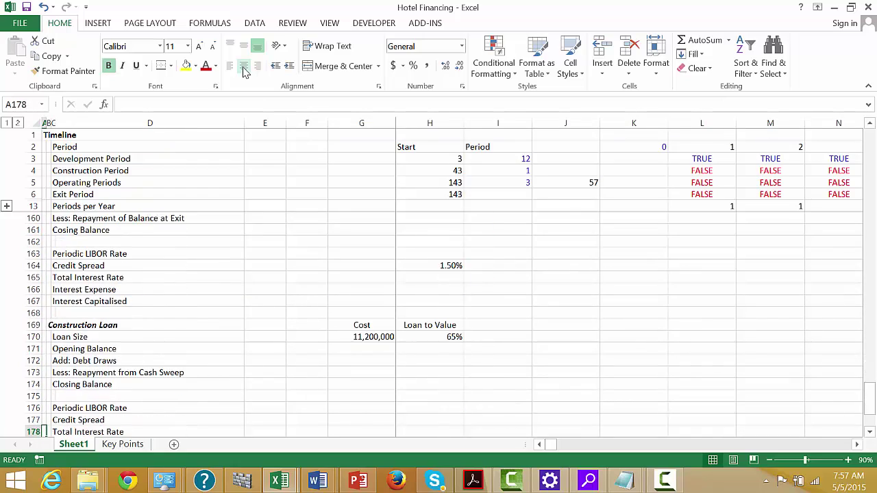
key("Down")
key("Down")
key("Down")
key("Down")
key("Down")
key("Down")
key("Down")
key("Down")
key("Down")
key("Down")
key("Down")
key("Down")
key("Down")
key("Down")
key("Up")
key("Up")
key("Up")
key("Up")
key("Up")
key("Up")
key("Up")
key("Up")
key("Up")
key("Up")
key("Up")
key("Up")
key("Up")
key("Up")
key("Up")
key("Up")
key("Up")
key("Up")
key("Up")
key("Up")
key("Up")
key("Up")
key("Up")
key("Up")
key("Up")
key("Up")
key("Up")
key("Up")
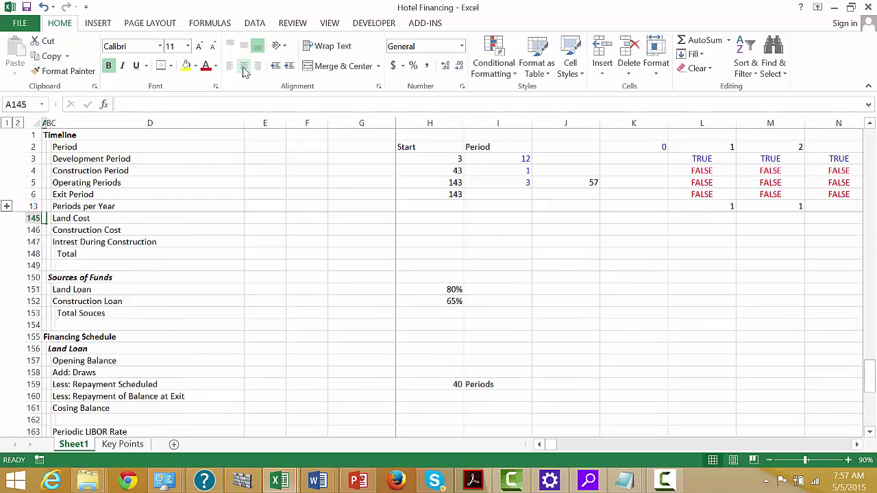
key("Down")
key("Down")
key("Down")
key("Down")
key("Down")
key("Down")
key("Down")
key("Down")
key("Down")
key("Down")
key("Down")
key("Down")
key("Down")
key("Down")
key("Down")
key("Down")
key("Down")
key("Down")
key("Down")
key("Down")
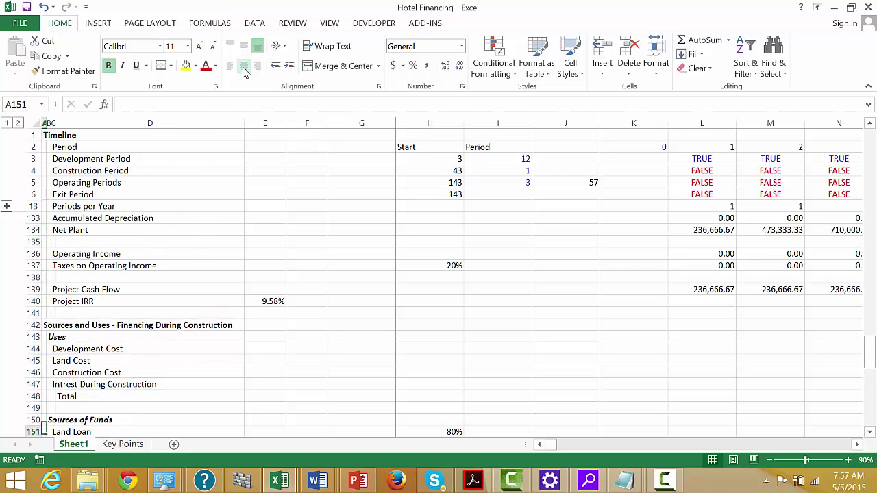
key("Down")
key("Down")
key("Down")
key("Down")
key("Down")
key("Down")
key("Down")
key("Down")
key("Down")
key("Down")
key("Down")
key("Down")
key("Down")
key("Down")
key("Down")
key("Down")
key("Down")
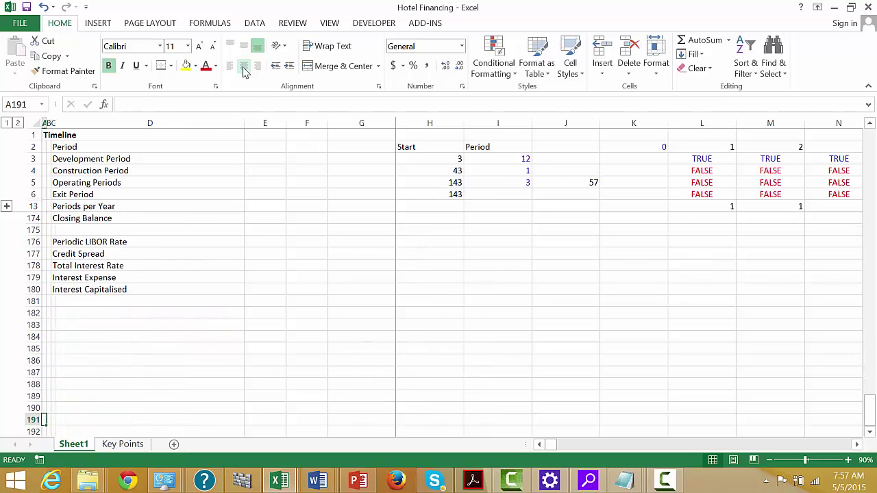
Step: Review the rows from Project Cash Flow through Sources and Uses to the Land Loan and Construction Loan schedules
key("Up")
key("Up")
key("Up")
key("Up")
key("Up")
key("Up")
key("Up")
key("Up")
key("Up")
key("Up")
key("Up")
key("Up")
key("Up")
key("Up")
key("Up")
key("Up")
key("Up")
key("Up")
key("Up")
key("Up")
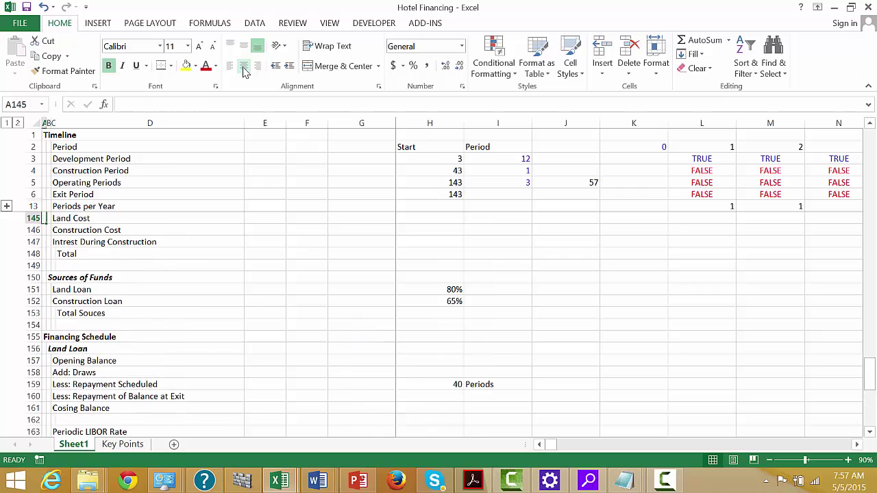
key("Down")
key("Down")
key("Down")
key("Down")
key("Down")
key("Down")
key("Down")
key("Down")
key("Down")
key("Down")
key("Down")
key("Down")
key("Down")
key("Down")
key("Down")
key("Down")
key("Down")
key("Down")
key("Down")
key("Down")
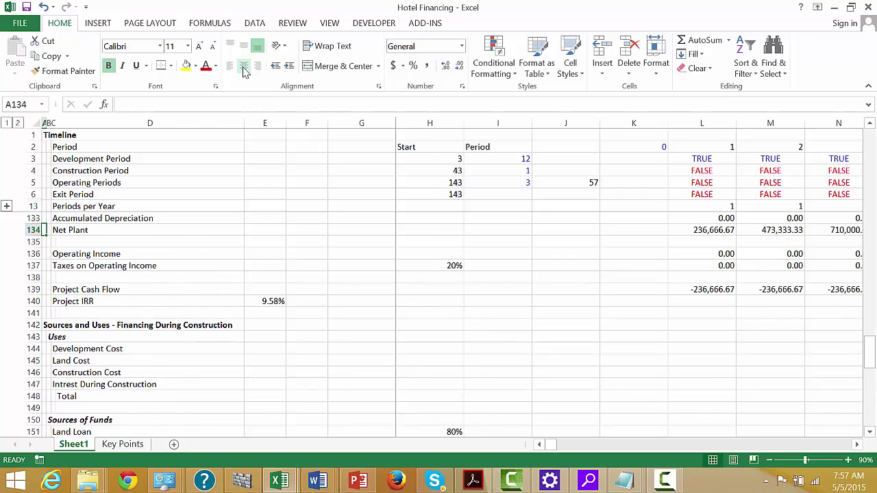
key("Down")
key("Down")
key("Down")
key("Down")
key("Down")
key("Down")
key("Down")
key("Down")
key("Down")
key("Down")
key("Down")
key("Down")
key("Down")
key("Down")
key("Down")
key("Down")
key("Down")
key("Down")
key("Down")
key("Down")
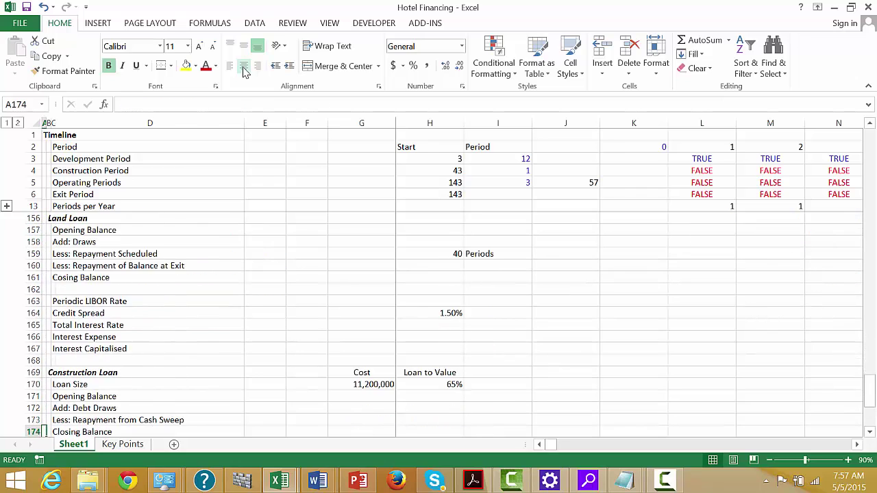
Step: Enter the section heading "Profit and Loss" in A182, below the Construction Loan schedule
key("Up")
key("Up")
key("Up")
key("Up")
key("Up")
key("Up")
key("Up")
key("Up")
key("Up")
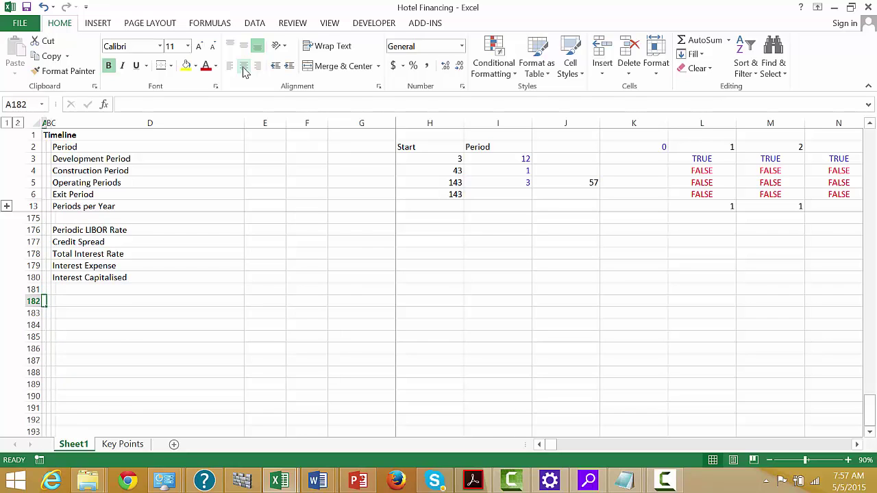
type("Prof")
key("BackSpace")
type("ofit and Loss")
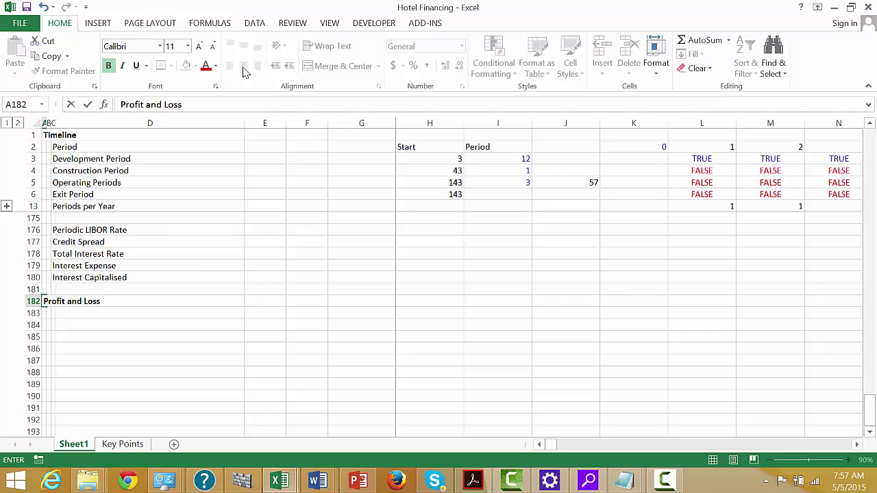
key("Return")
Step: Label the first row under the Profit and Loss heading "Tax Rate" in C183
key("Right")
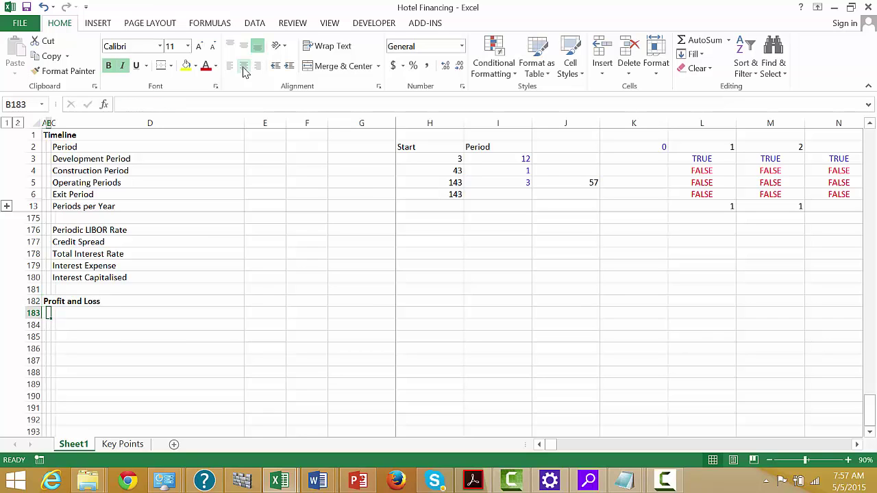
type("Tax")
key("BackSpace")
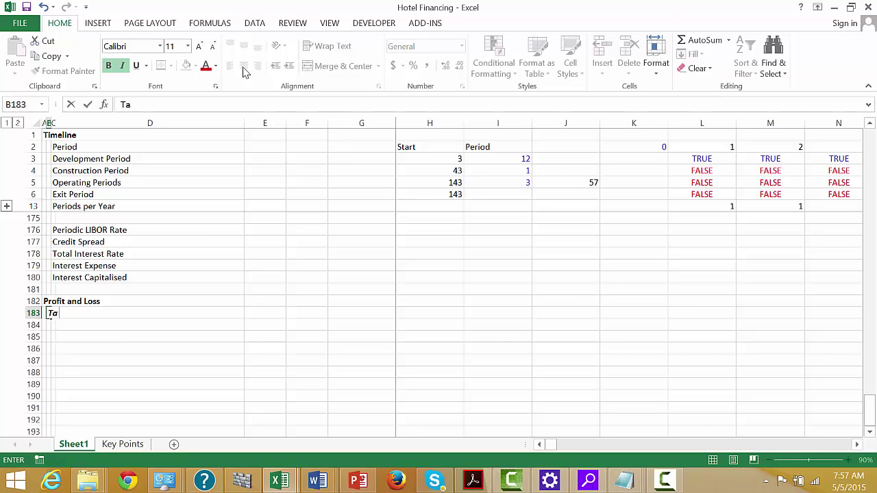
key("Escape")
key("Right")
type("Ta")
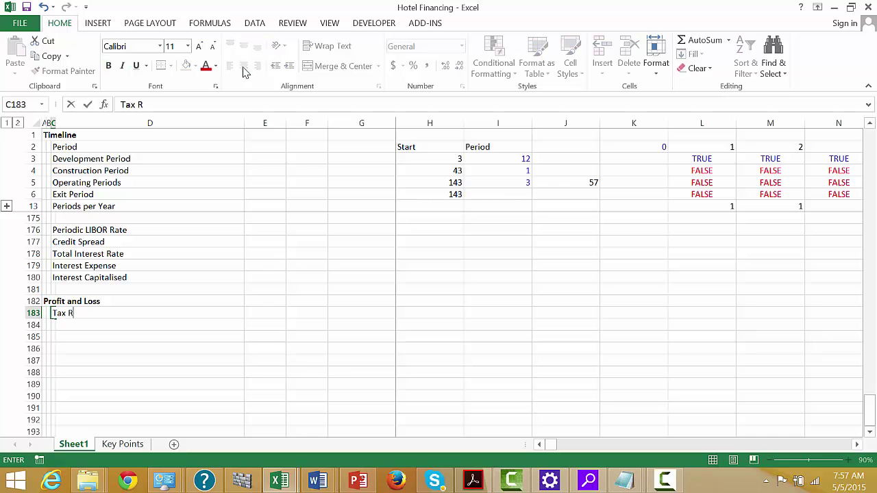
key("Return")
key("Up")
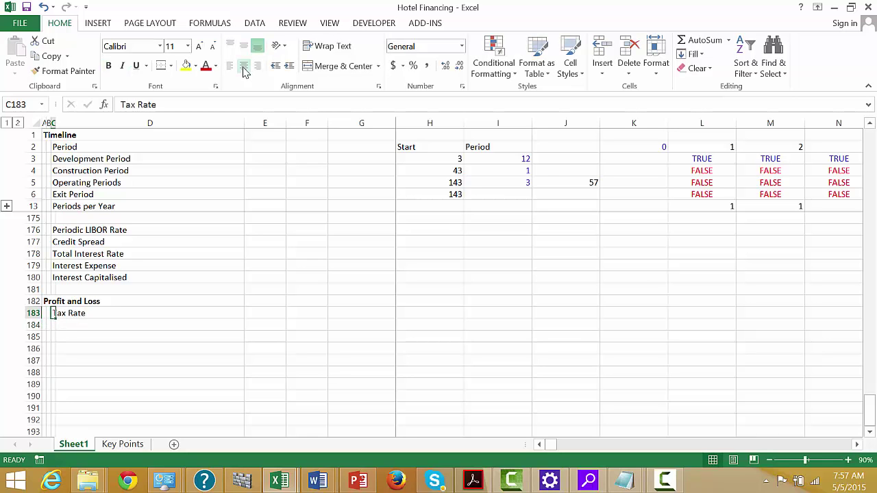
Step: Look back through the operating cash flow, cost and assumption sections for the tax rate input
key("Page_Up")
key("Page_Up")
key("Page_Up")
key("Page_Up")
key("Page_Up")
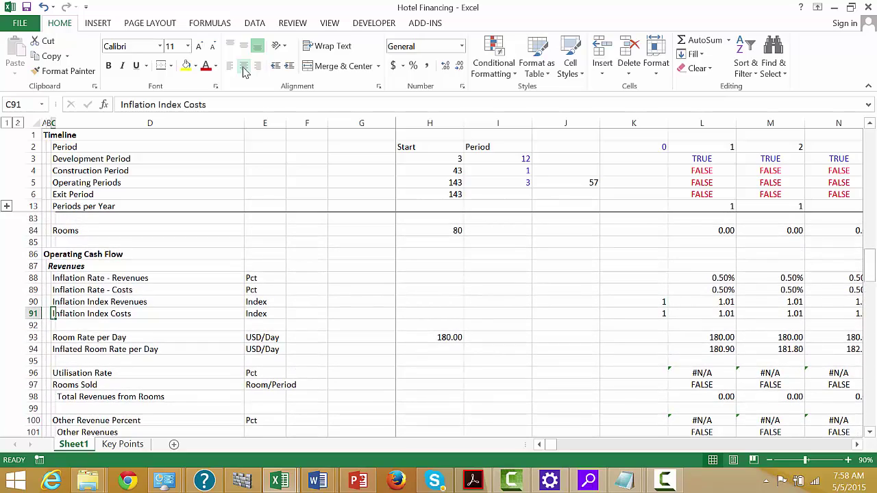
key("Page_Up")
key("Page_Down")
key("Page_Down")
key("Page_Down")
key("Page_Down")
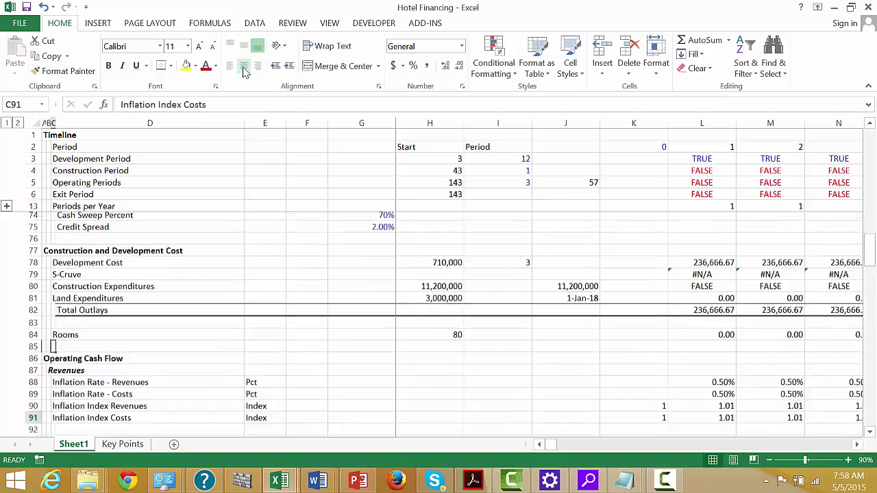
key("Page_Down")
key("Page_Down")
Step: Start a reference formula in H183 on the Tax Rate row of the Profit and Loss section
key("Right")
key("Right")
key("Right")
key("Right")
key("Right")
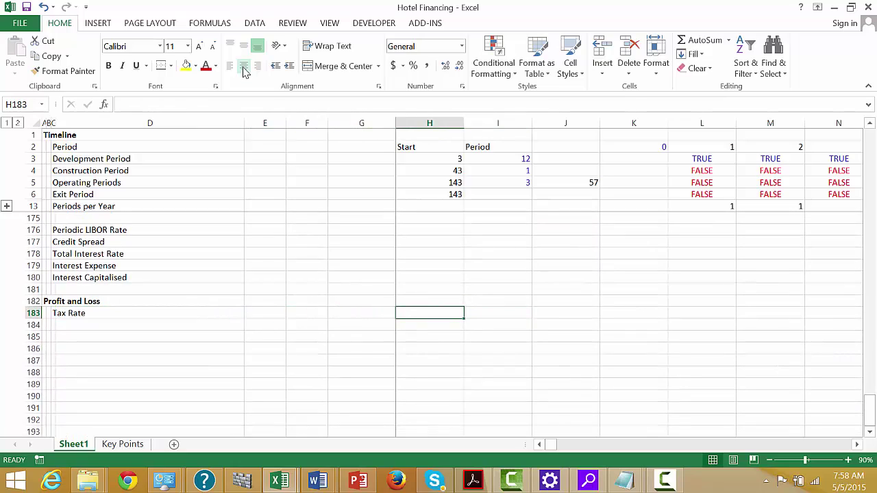
type("=")
Step: Search the assumptions from construction costs down to Financing Assumptions for the tax rate input to reference
key("Page_Up")
key("Page_Up")
key("Page_Up")
key("Page_Up")
key("Page_Up")
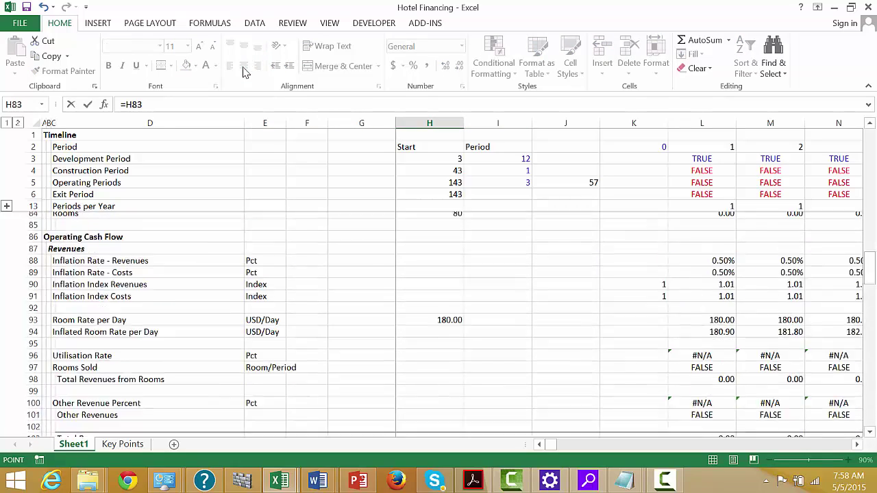
key("Page_Up")
key("Page_Down")
key("Left")
key("Left")
key("Down")
key("Down")
key("Down")
key("Down")
key("Down")
key("Down")
key("Down")
key("Down")
key("Down")
key("Down")
key("Down")
key("Down")
key("Down")
key("Down")
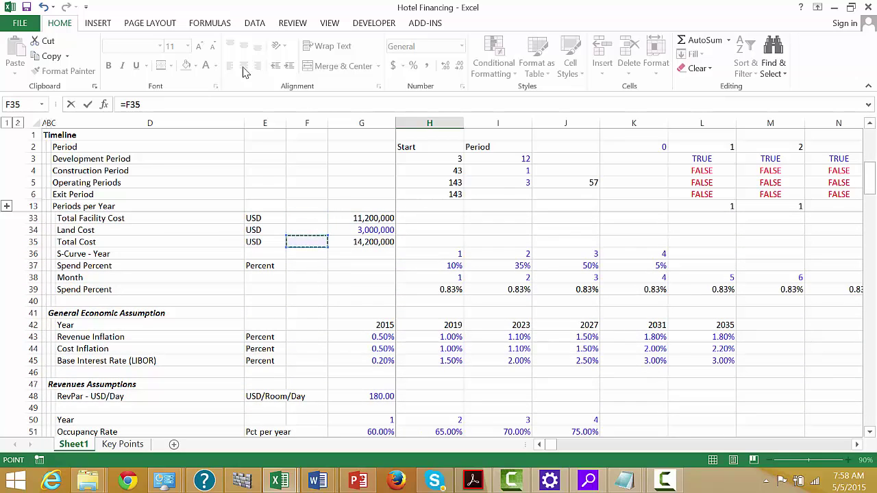
key("Down")
key("Down")
key("Down")
key("Down")
key("Down")
key("Down")
key("Down")
key("Down")
key("Down")
key("Down")
key("Down")
key("Down")
key("Down")
key("Down")
key("Down")
key("Down")
key("Down")
key("Down")
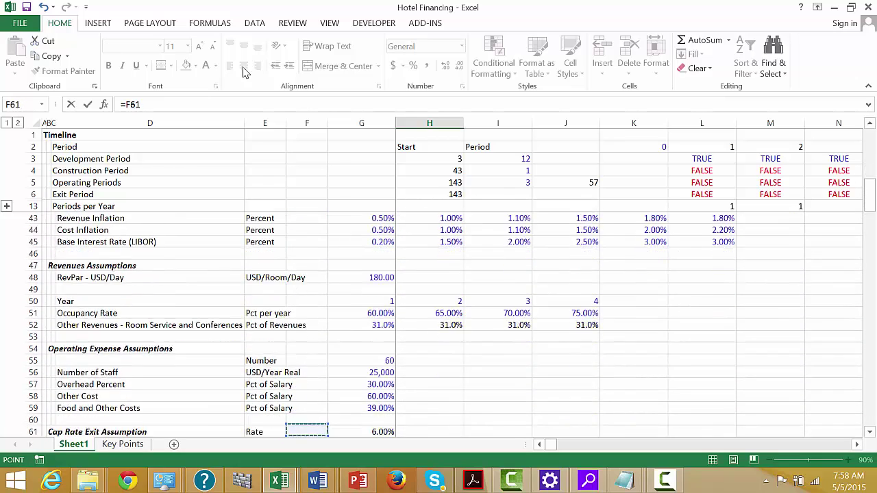
key("Up")
key("Up")
key("Up")
key("Up")
key("Up")
key("Down")
key("Down")
key("Down")
key("Down")
key("Down")
key("Down")
key("Down")
key("Down")
key("Down")
key("Down")
key("Down")
key("Down")
key("Down")
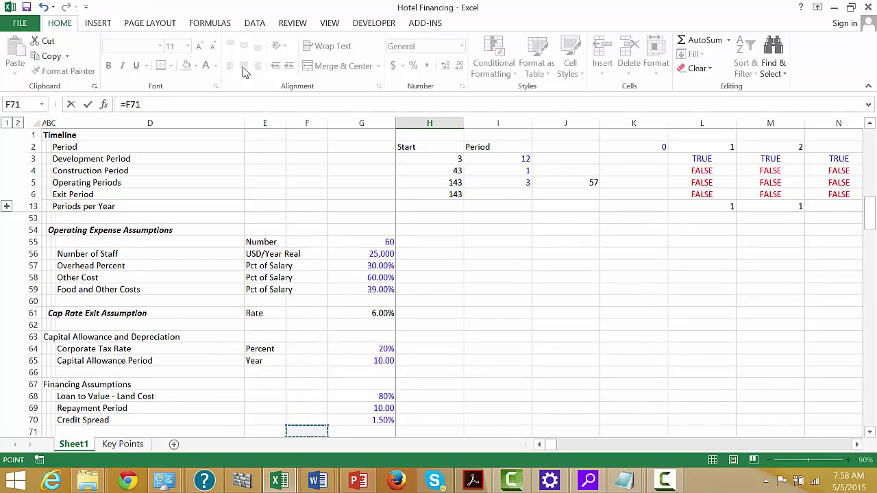
Step: Examine the assumption rows from Financing Assumptions back up to Revenues Assumptions for the tax rate source
key("Up")
key("Up")
key("Up")
key("Up")
key("Up")
key("Up")
key("Up")
key("Up")
key("Up")
key("Up")
key("Up")
key("Up")
key("Up")
key("Up")
key("Up")
key("Up")
key("Up")
key("Up")
key("Up")
key("Up")
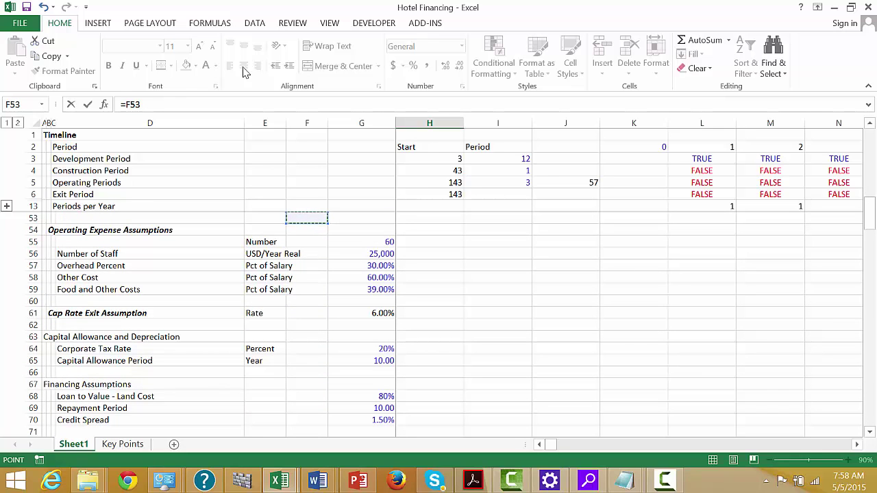
key("Up")
key("Up")
key("Up")
key("Up")
key("Up")
key("Up")
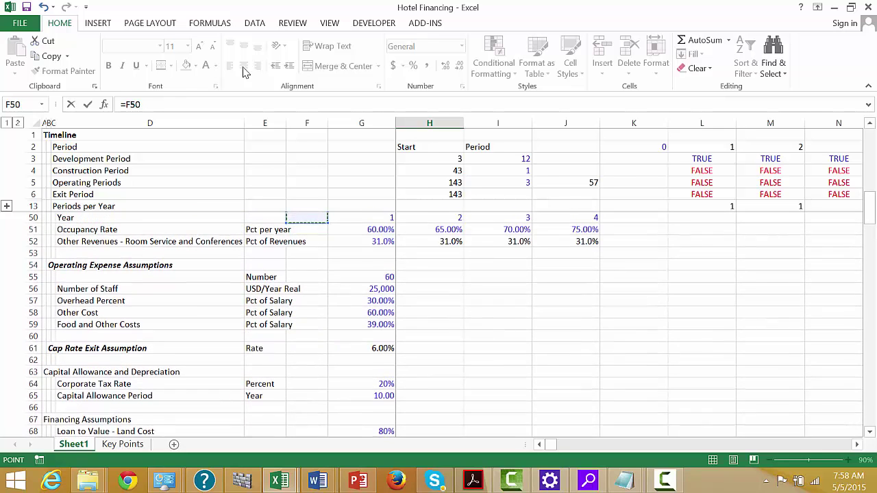
key("Up")
key("Down")
key("Down")
key("Down")
key("Down")
key("Down")
key("Down")
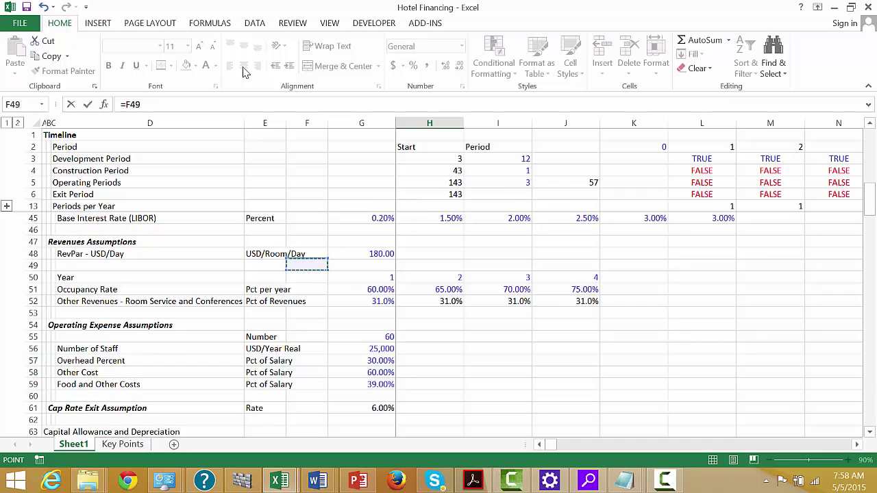
Step: Look through the assumption rows from Revenues Assumptions up to Construction Cost Assumptions for the tax rate input
key("Right")
key("Right")
key("Up")
key("Up")
key("Up")
key("Up")
key("Up")
key("Up")
key("Up")
key("Up")
key("Up")
key("Up")
key("Up")
key("Up")
key("Up")
key("Up")
key("Up")
key("Up")
key("Up")
key("Up")
key("Up")
key("Up")
key("Up")
key("Up")
key("Up")
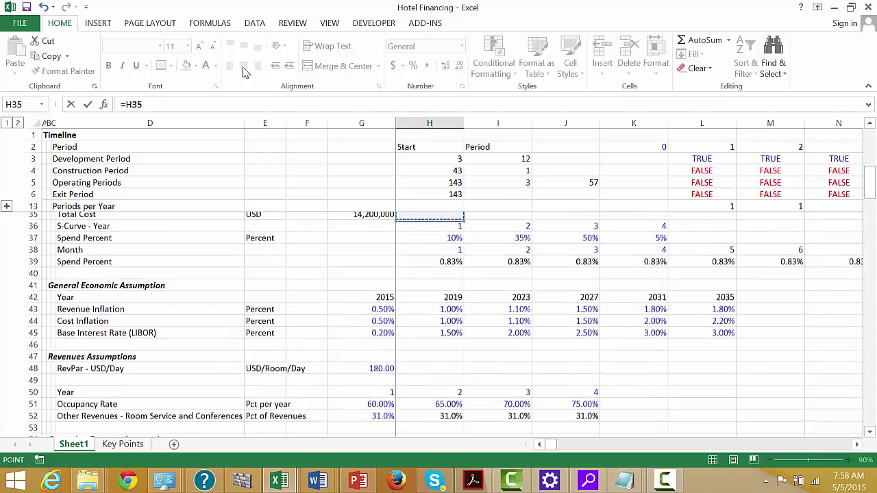
Step: Complete the Tax Rate formula in H183 by referencing the Corporate Tax Rate in G64
key("Down")
key("Down")
key("Down")
key("Down")
key("Down")
key("Down")
key("Down")
key("Down")
key("Down")
key("Down")
key("Down")
key("Down")
key("Down")
key("Down")
key("Down")
key("Down")
key("Down")
key("Down")
key("Down")
key("Down")
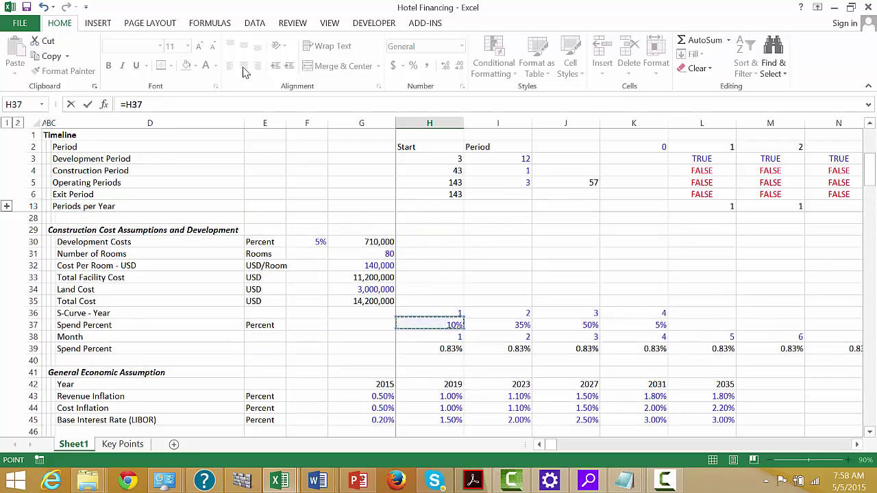
key("Down")
key("Down")
key("Down")
key("Down")
key("Down")
key("Down")
key("Down")
key("Down")
key("Down")
key("Down")
key("Down")
key("Down")
key("Down")
key("Down")
key("Down")
key("Down")
key("Down")
key("Down")
key("Down")
key("Down")
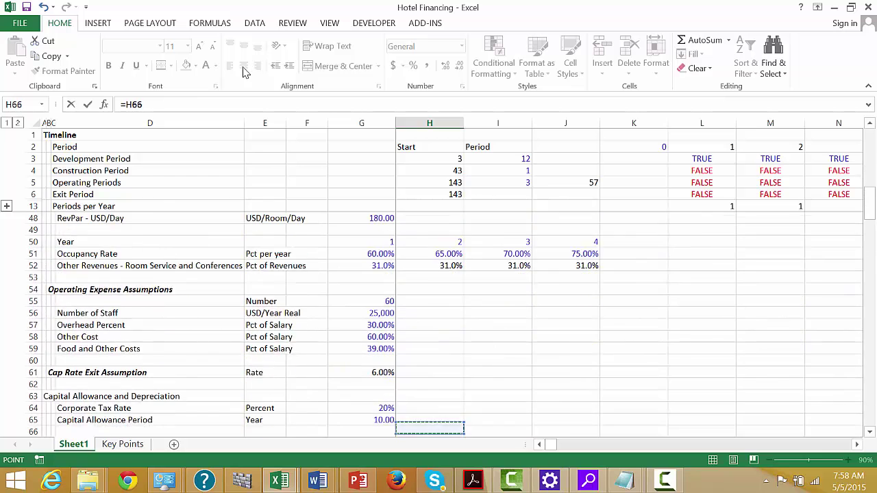
key("Up")
key("Up")
key("Up")
key("Up")
key("Up")
key("Up")
key("Up")
key("Up")
key("Up")
key("Up")
key("Up")
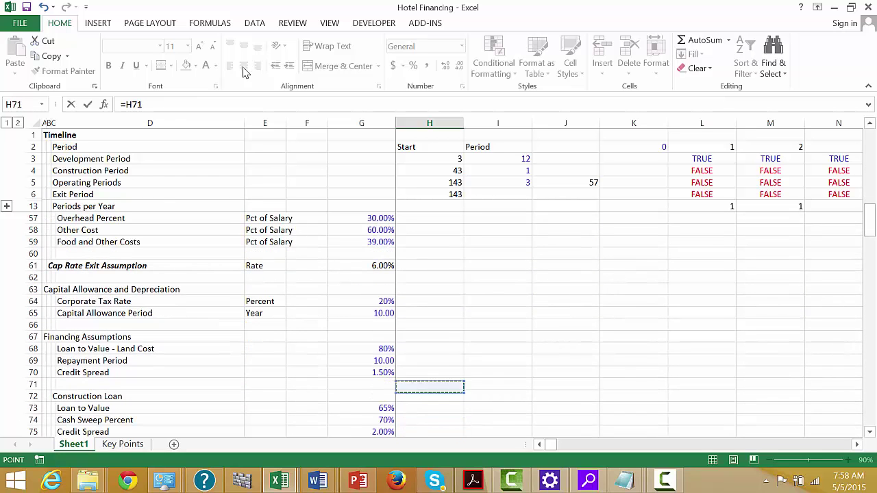
key("Left")
key("Up")
key("Down")
key("Return")
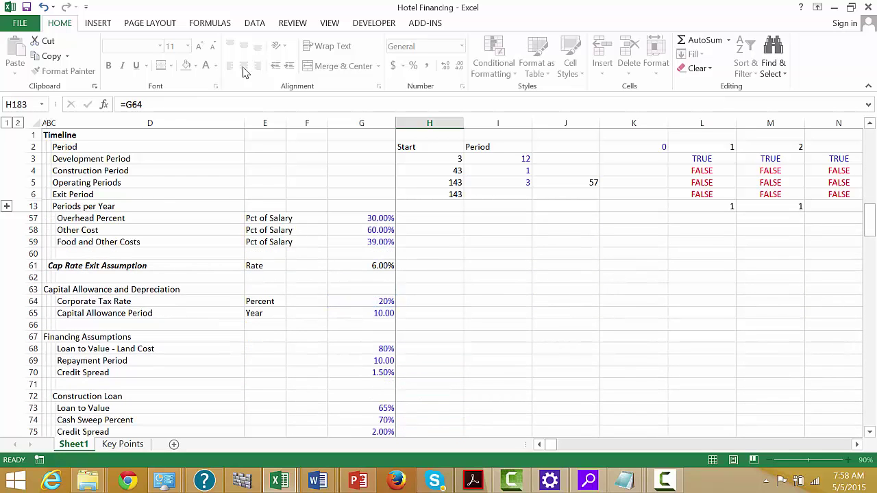
Step: Add the line labels "Revenues" in C185 and "Less: Operating Cost" in C186 of the Profit and Loss section
key("Down")
key("Left")
key("Left")
key("Left")
key("Left")
key("Left")
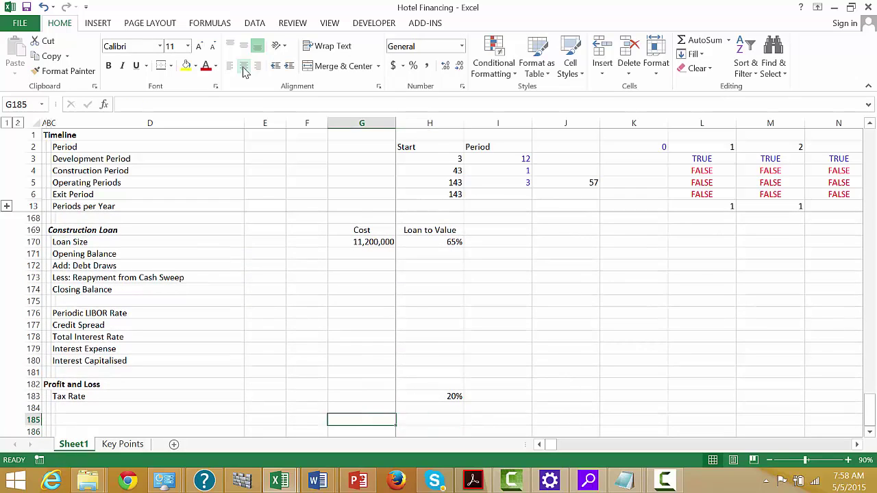
type("Revenues")
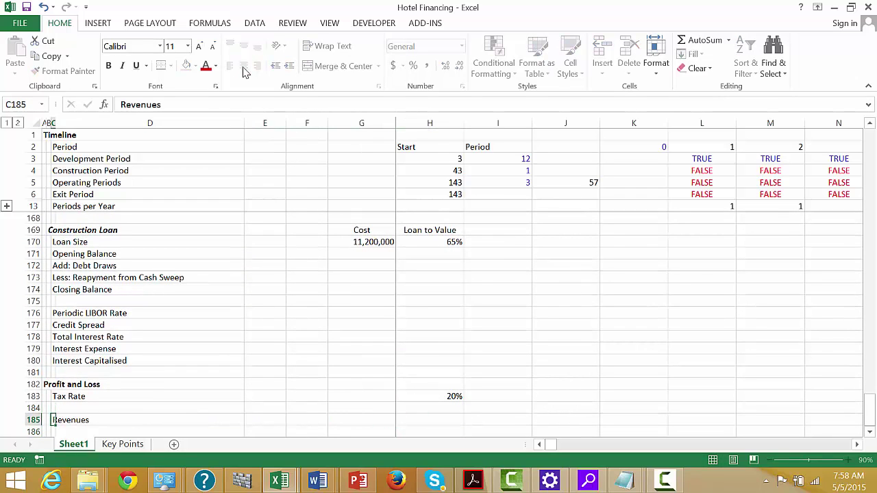
key("Return")
type("LEss")
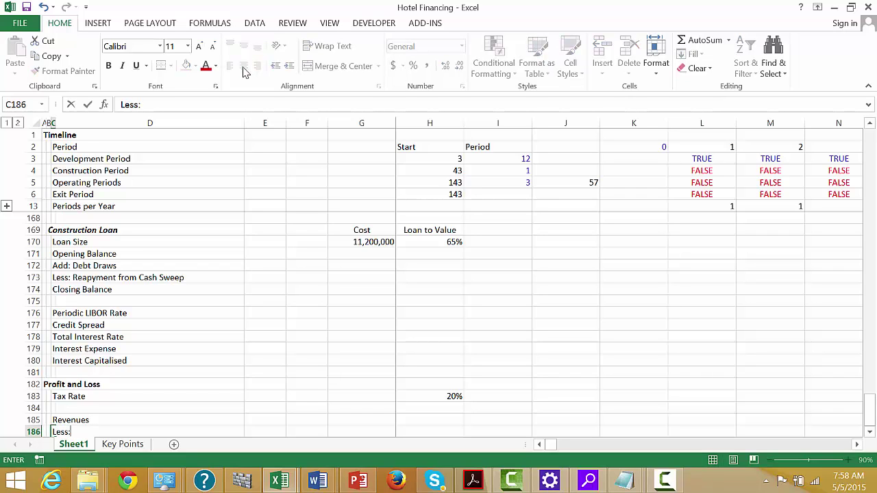
type(": Operating Cost")
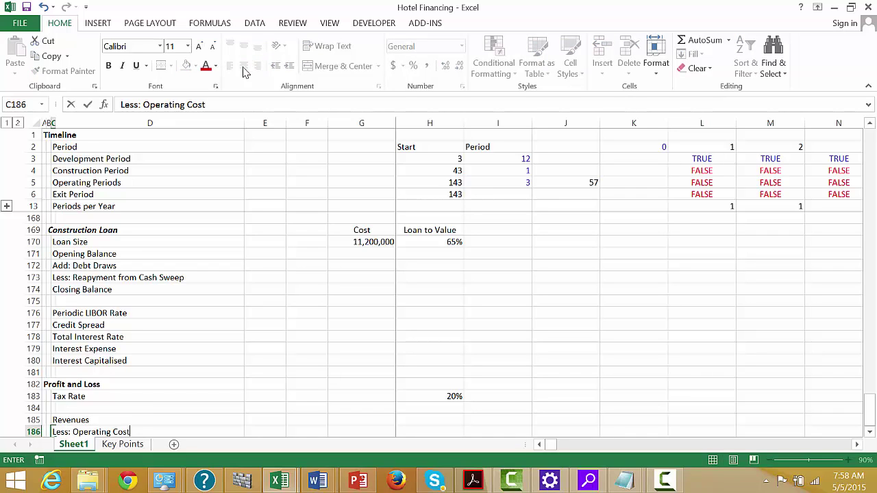
key("Return")
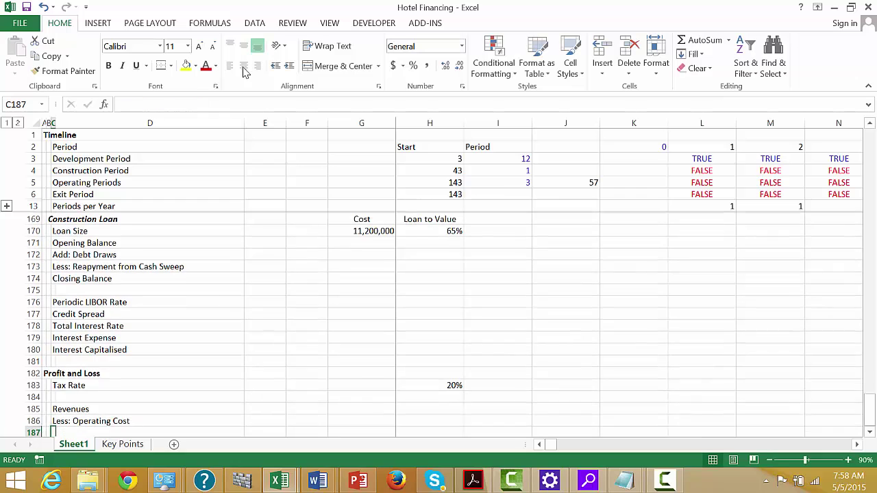
Step: Add the indented subtotal label "Cash Income" in D187 and the label "Less: Depreciation" in C188
type("Cash")
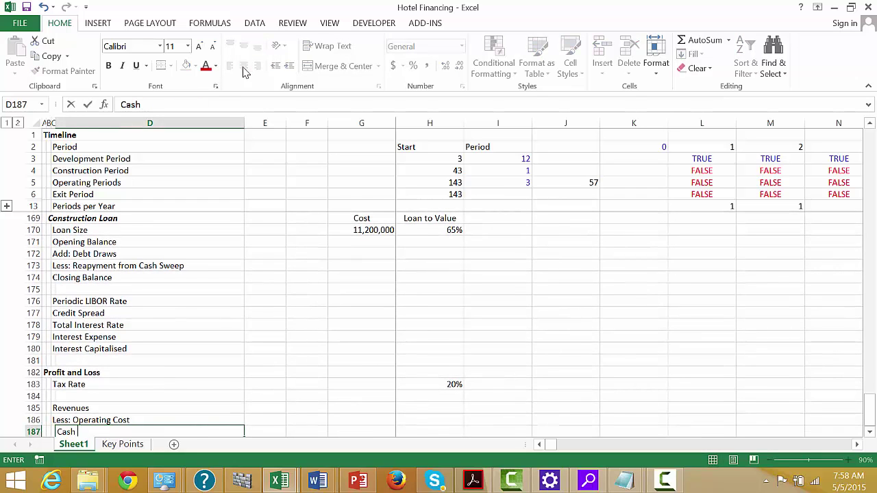
type(" Income")
key("Return")
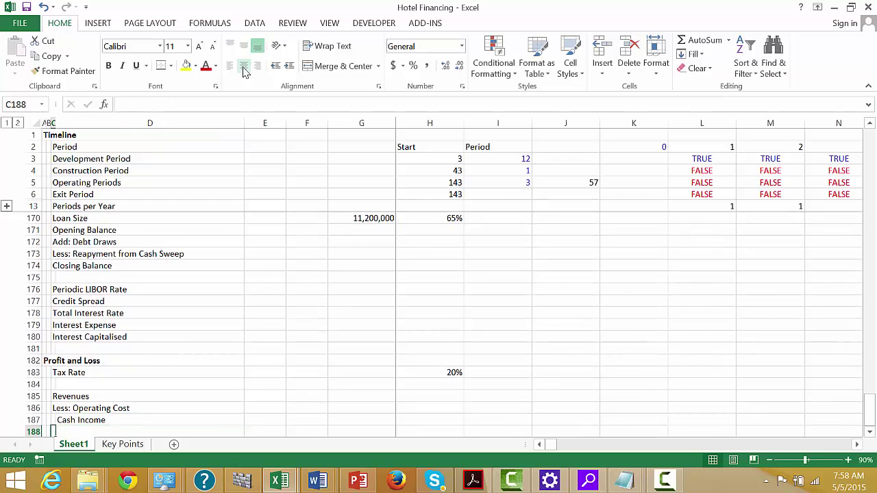
type("LEss: ")
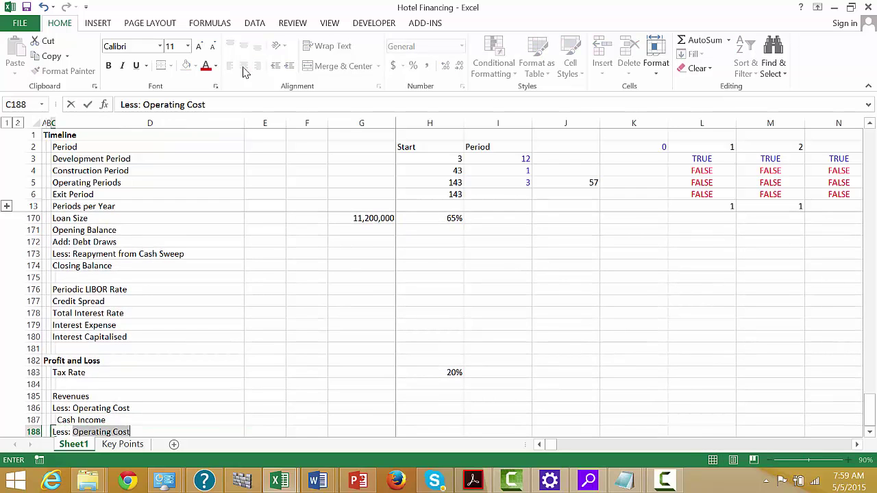
type("Depreciation")
key("Return")
Step: Add the indented subtotal label "EBIT" in D189 and the label "Less: Interest on Land Loan" in C190
key("Right")
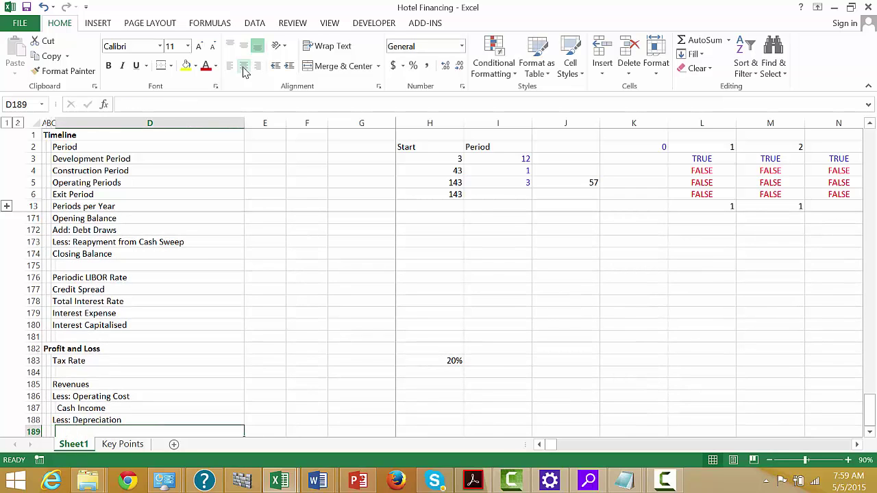
type("EBIT")
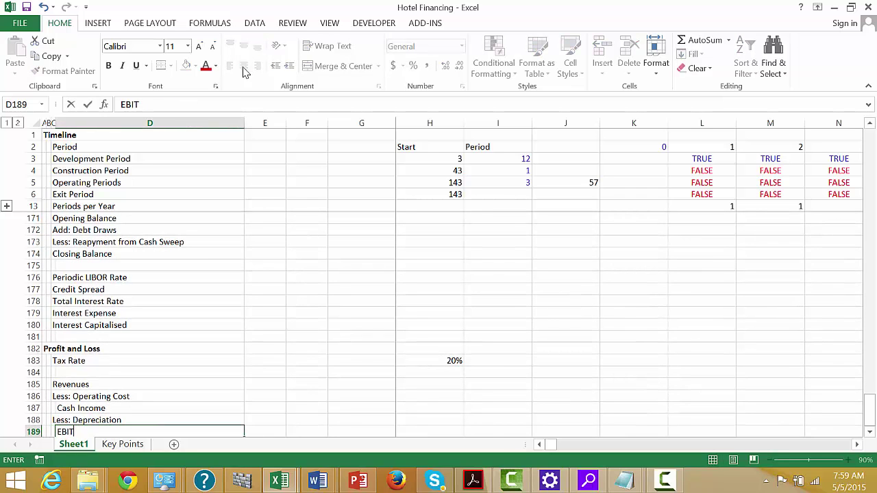
key("Return")
key("Left")
type("Le")
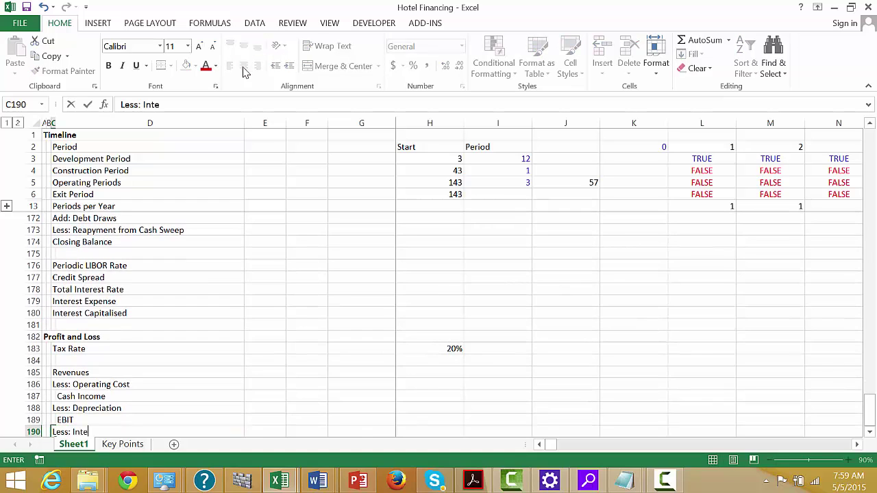
type("ss: Interest on Land Loan")
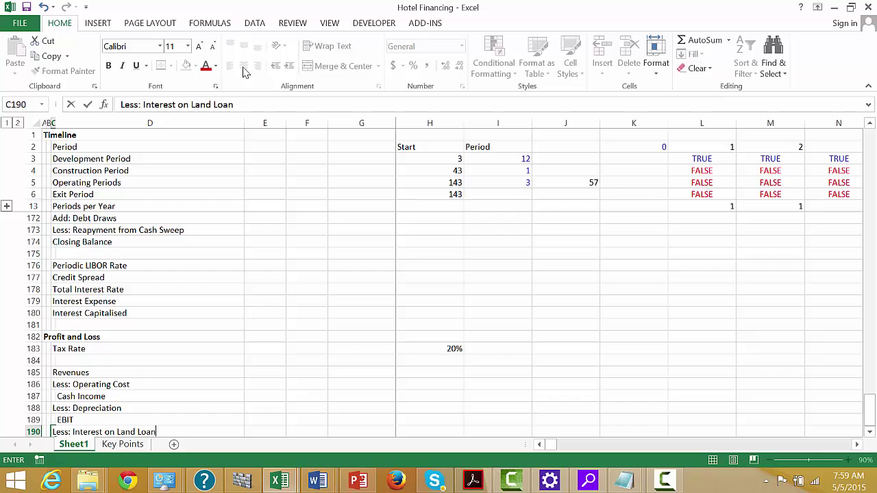
key("Return")
Step: Add the label "Less: Interest on Construction Loan" in C191 and the indented subtotal label "EBT" in D192
type("Less")
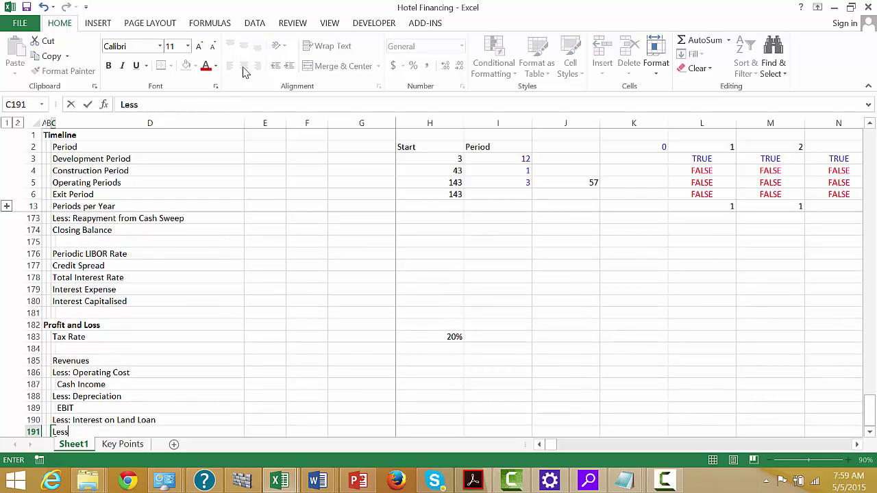
type(": I")
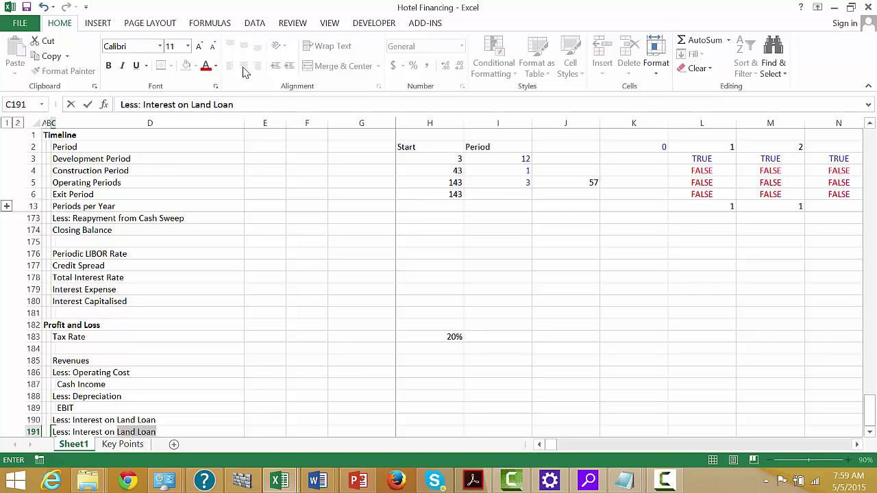
type("nterest on Construction")
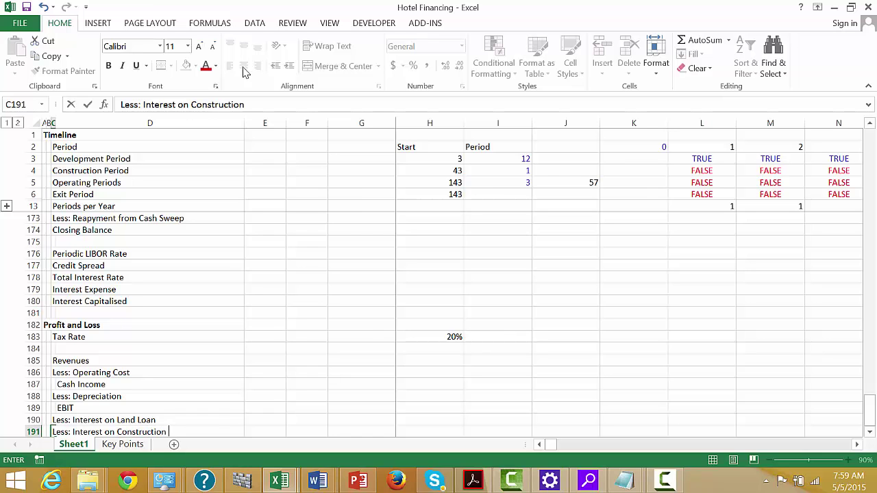
key("Return")
key("Return")
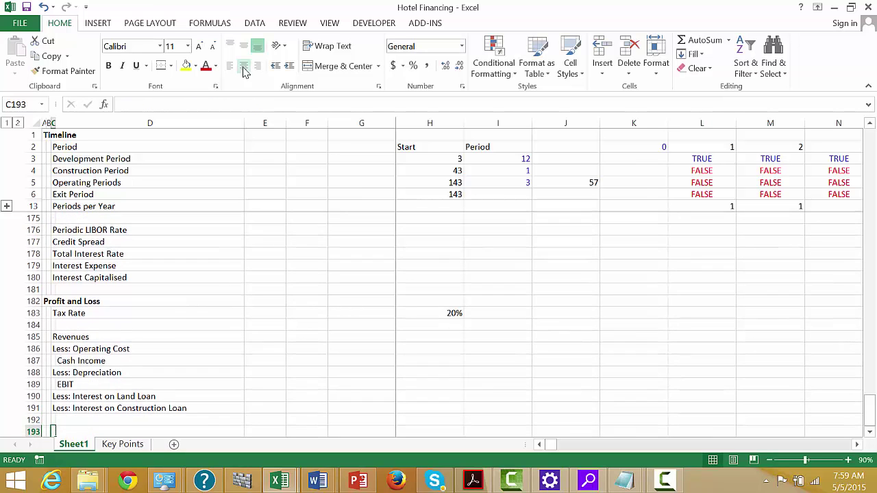
key("Up")
key("Right")
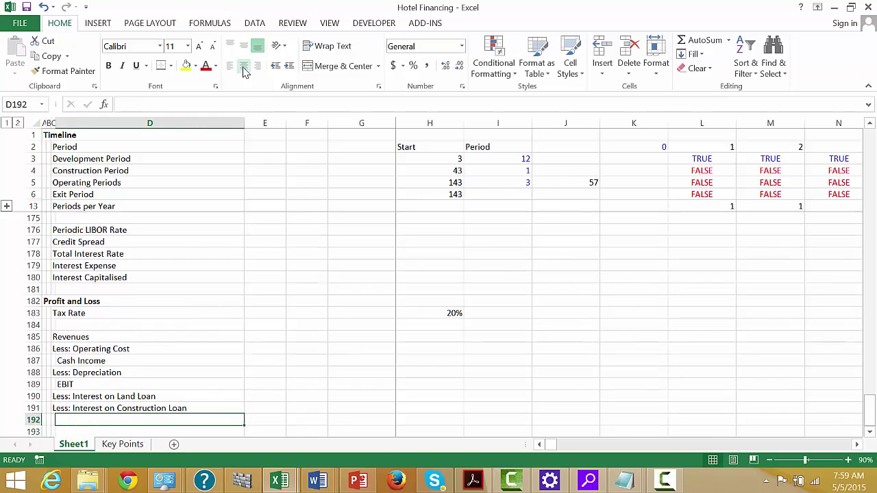
type("EBT")
key("Return")
Step: Add the label "Less: Taxes" in C193 and the indented total label "Earnings" in D194
key("Left")
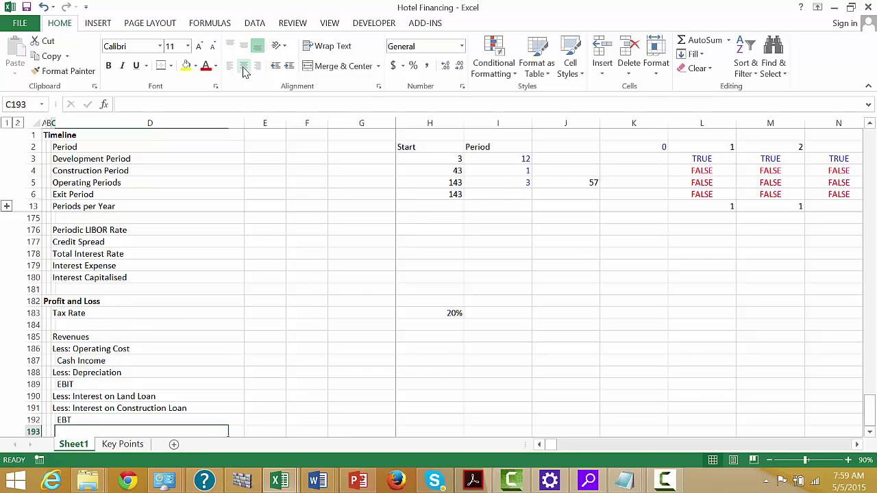
type("Less")
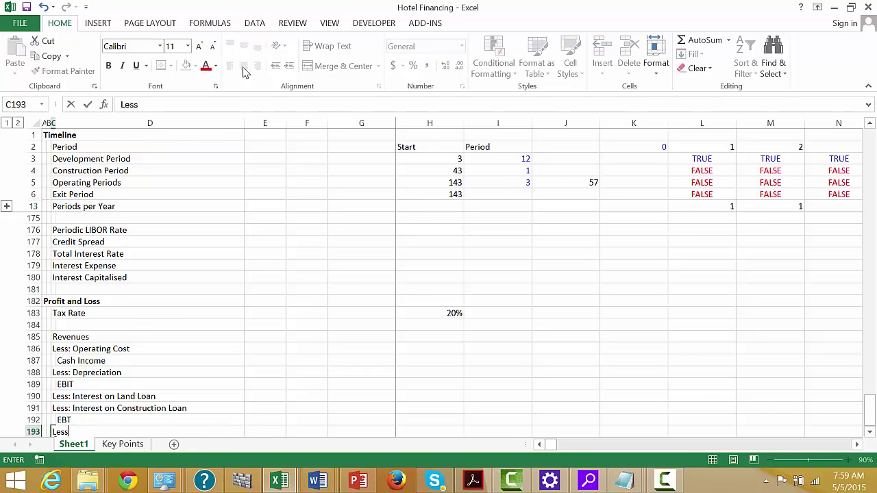
key("Return")
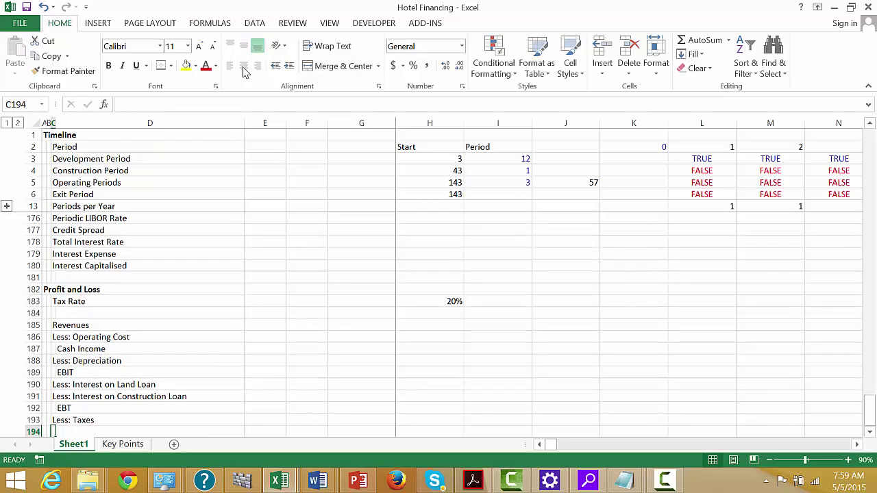
key("Right")
type("Earnings")
key("Return")
Step: Replace the "Cash Income" label in D187 with "EBITDA"
key("Up")
key("Up")
key("Left")
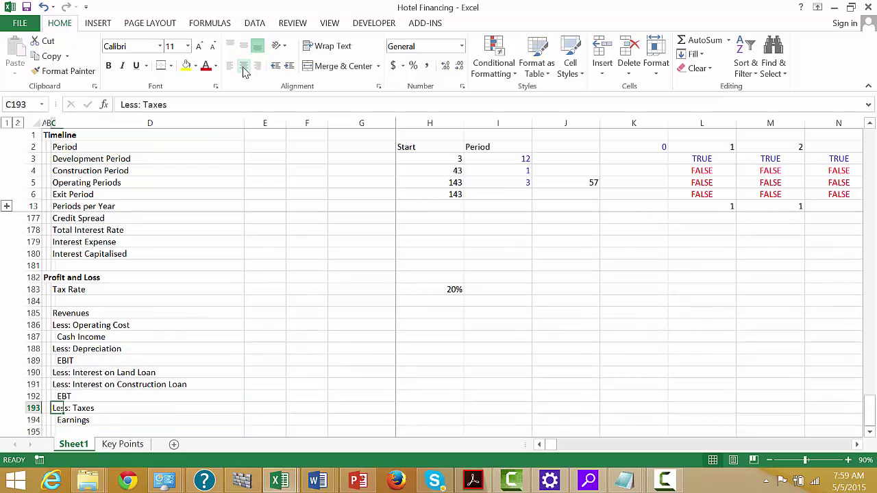
key("Up")
key("Left")
key("Up")
key("Up")
key("Up")
key("Up")
key("Up")
key("Right")
key("Right")
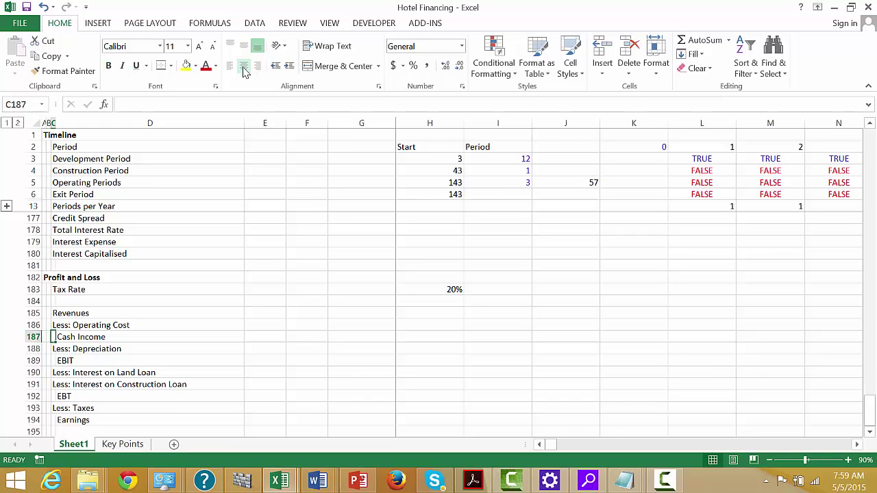
type("EBIT")
key("Return")
Step: Add the section heading "Cash Flow" in A196, below the Profit and Loss section
key("Down")
key("Down")
key("Down")
key("Down")
key("Down")
key("Down")
key("Down")
key("Down")
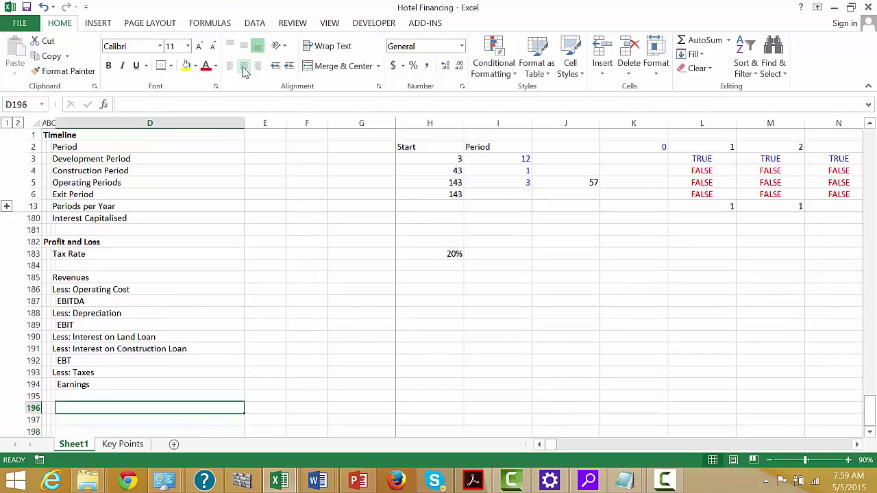
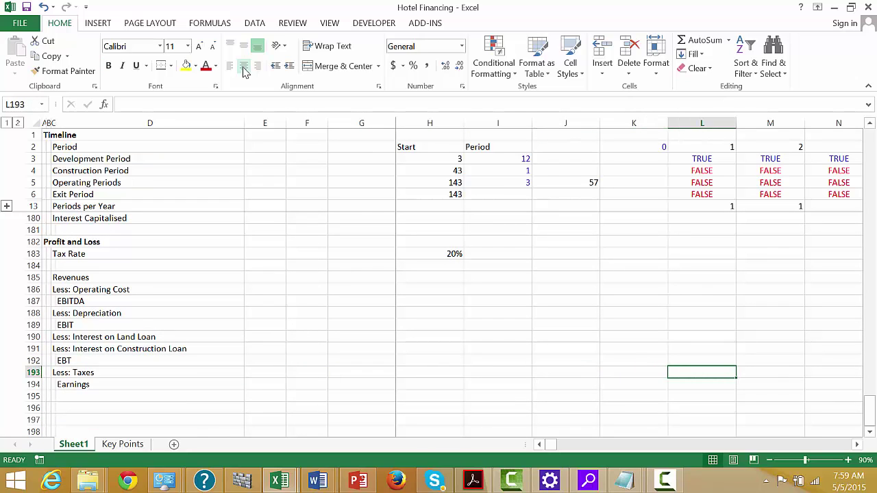
key("Left")
key("Left")
key("Left")
key("Left")
key("Left")
key("Left")
key("Left")
key("Left")
key("Left")
key("Left")
key("Left")
key("Down")
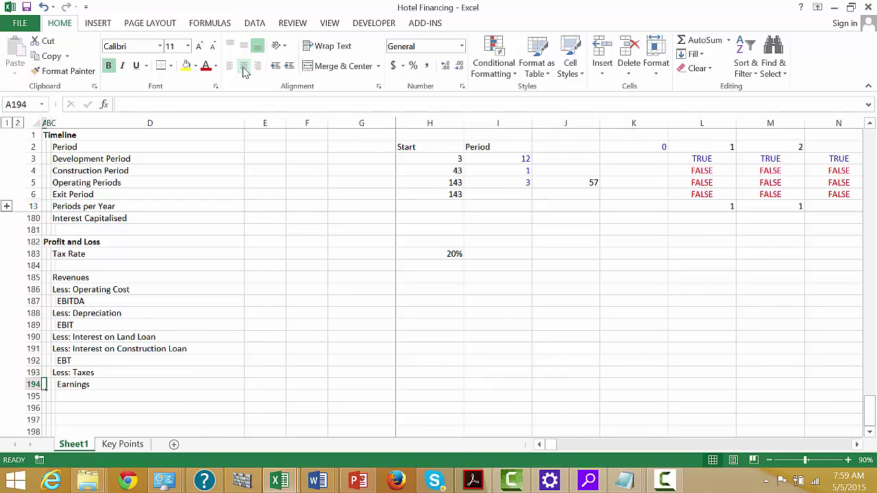
key("Down")
key("Down")
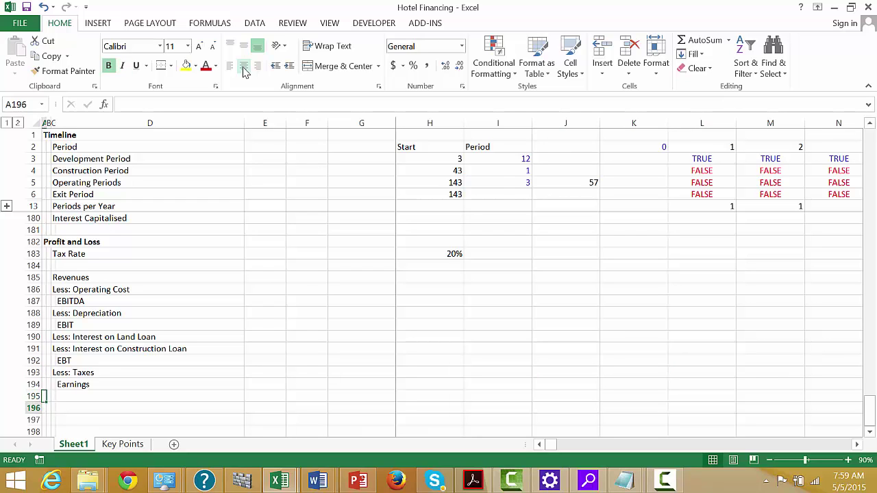
type("Cash Flows")
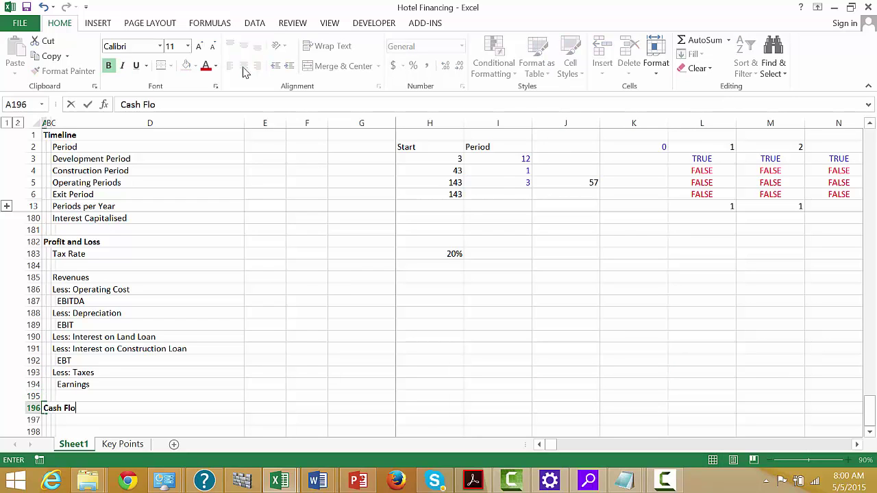
key("Return")
Step: Review the row labels of the Sources and Uses, Financing Schedule and Profit and Loss sections above the Cash Flow heading
key("Up")
key("Up")
key("Up")
key("Up")
key("Up")
key("Up")
key("Up")
key("Up")
key("Up")
key("Up")
key("Up")
key("Up")
key("Up")
key("Up")
key("Up")
key("Up")
key("Up")
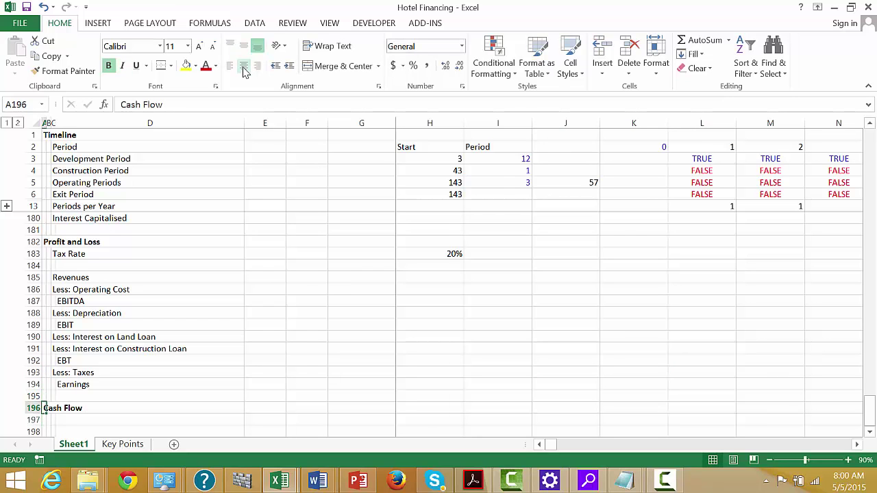
key("Up")
key("Up")
key("Up")
key("Up")
key("Up")
key("Up")
key("Up")
key("Up")
key("Up")
key("Up")
key("Up")
key("Up")
key("Up")
key("Up")
key("Up")
key("Up")
key("Up")
key("Up")
key("Up")
key("Up")
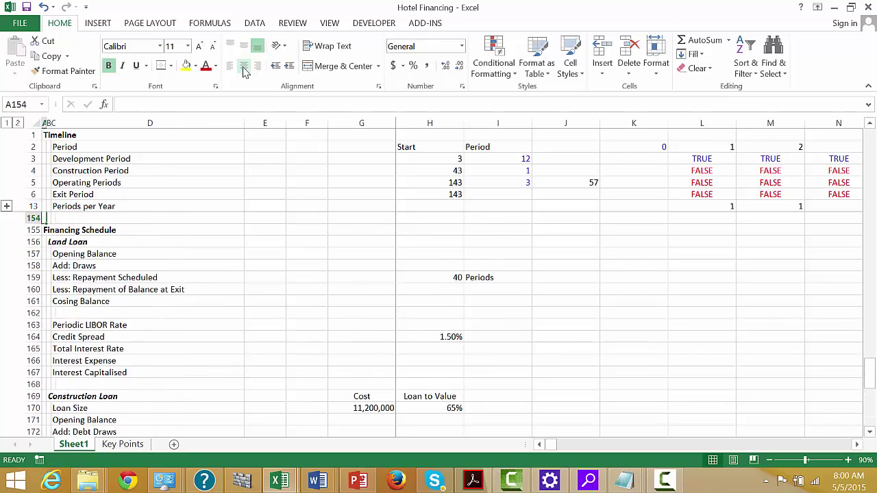
key("Down")
key("Down")
key("Down")
key("Down")
key("Down")
key("Down")
key("Down")
key("Down")
key("Down")
key("Down")
key("Down")
key("Down")
key("Down")
key("Down")
key("Down")
key("Down")
key("Down")
key("Down")
key("Down")
key("Down")
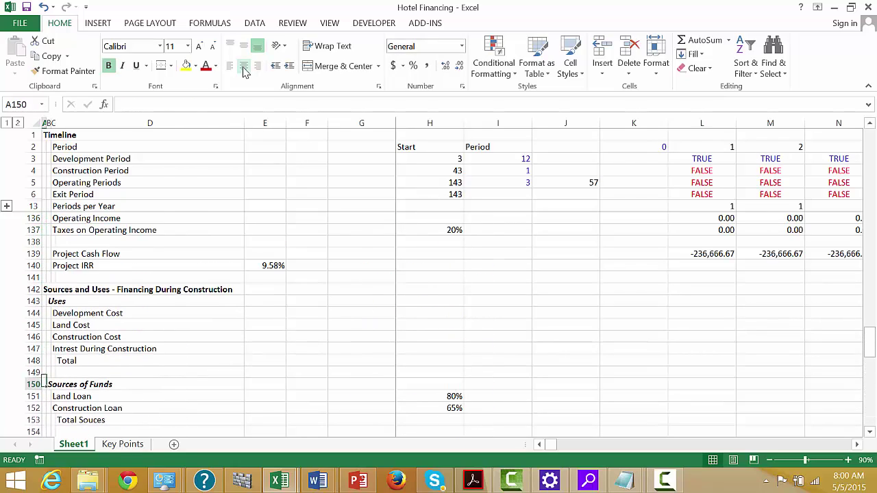
key("Down")
key("Down")
key("Down")
key("Down")
key("Down")
key("Down")
key("Down")
key("Down")
key("Down")
key("Down")
key("Down")
key("Down")
key("Down")
key("Down")
key("Down")
key("Down")
key("Down")
key("Down")
key("Down")
key("Down")
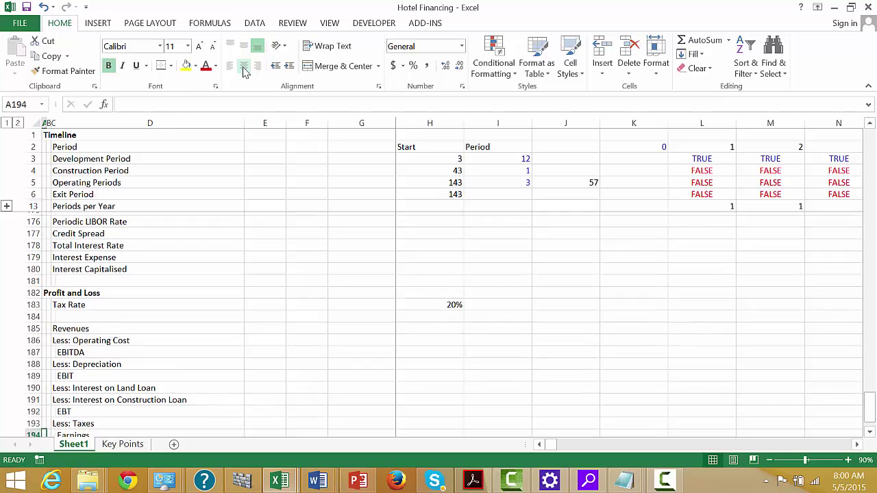
key("Down")
key("Down")
key("Down")
key("Down")
key("Down")
Step: Add the labels "EBITDA" in C197 and "Less: Taxes" in C198 under the Cash Flow heading
key("Up")
key("Up")
key("Up")
key("Up")
key("Up")
key("Up")
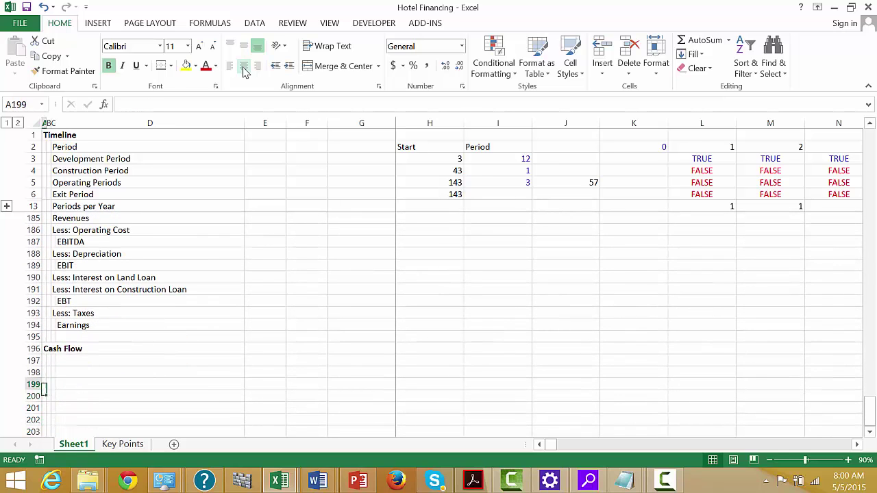
key("Right")
key("Right")
type("EBITD")
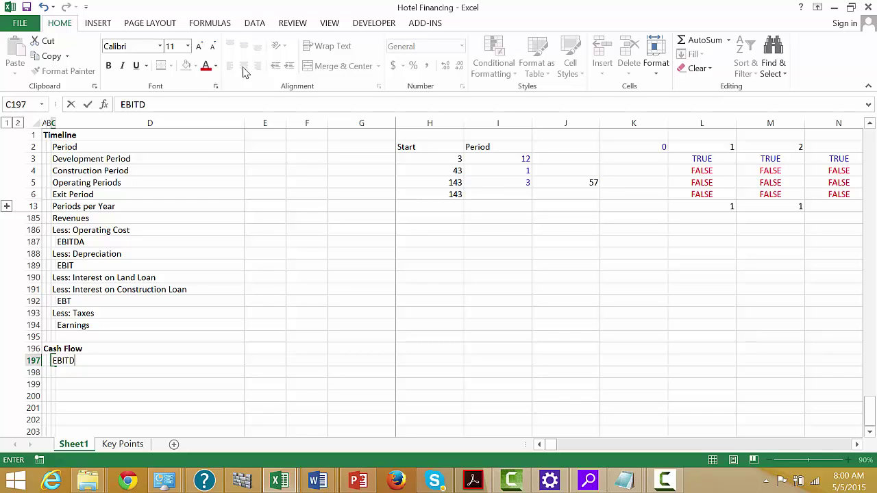
type("A")
key("Return")
type("Less:")
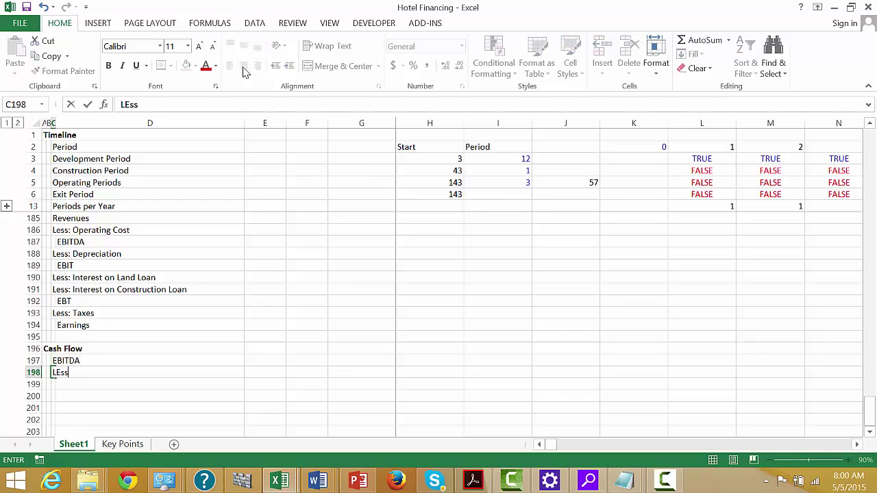
type(" Taxes")
key("Return")
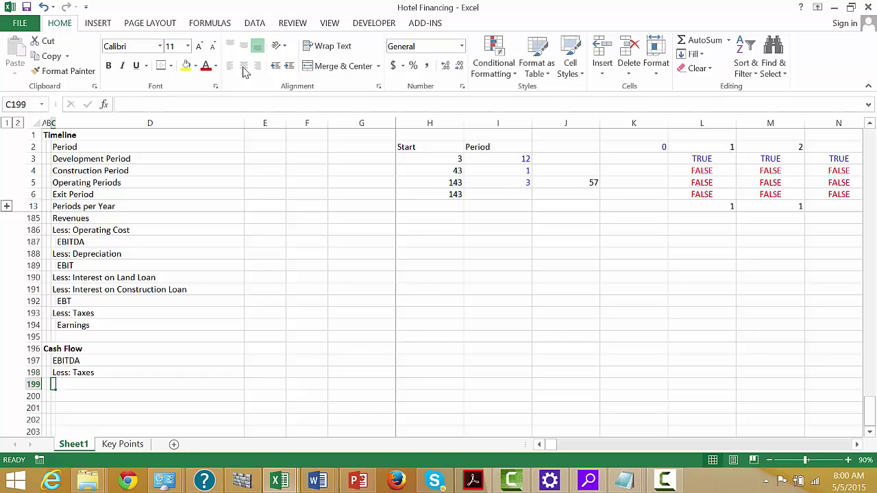
Step: Add the label "Add: Exit Proceeds" in C199 and the indented subtotal label "Operting Cash Flow" in D200
type("Add: E")
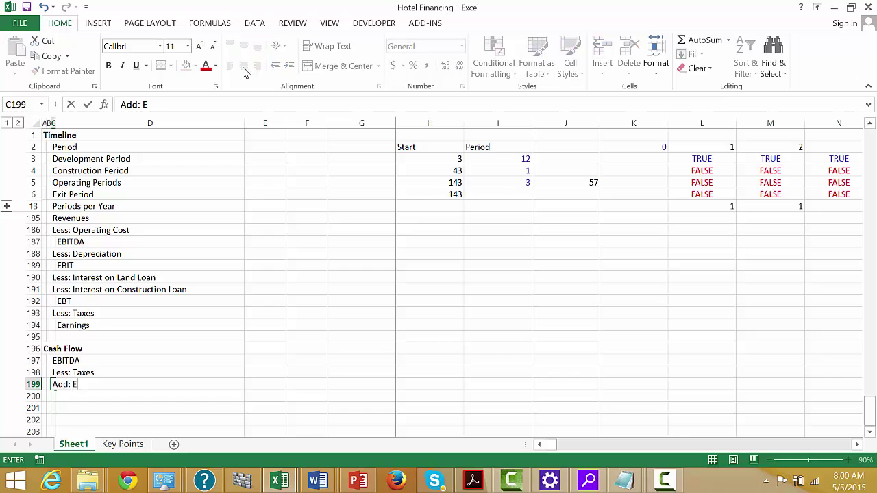
type("xit Proceeds")
key("Return")
key("Right")
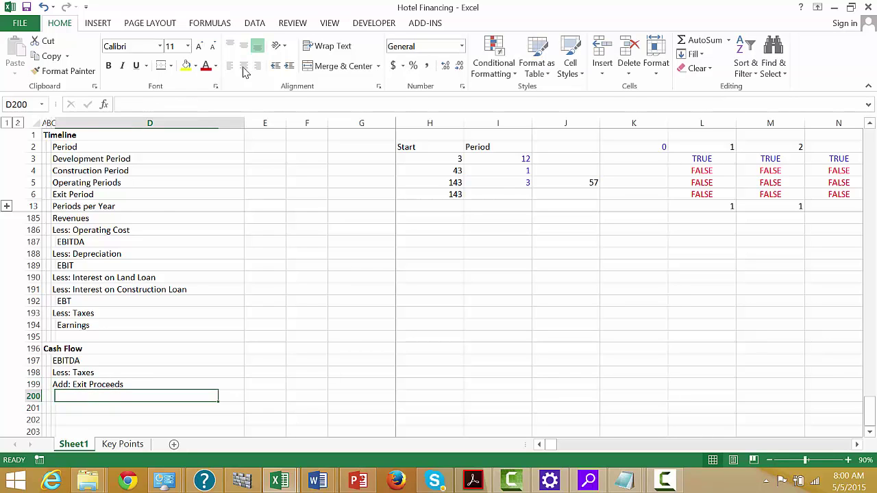
type("Cas")
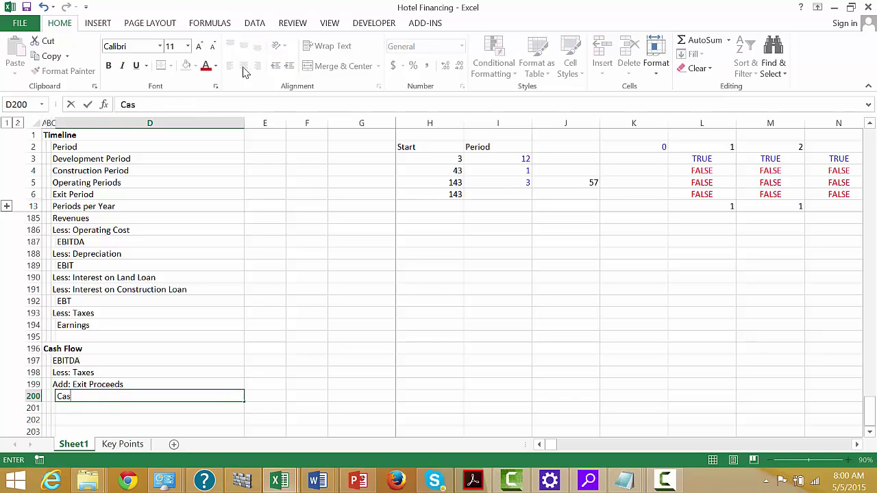
key("BackSpace")
key("BackSpace")
key("BackSpace")
type("Operting Cash Flow")
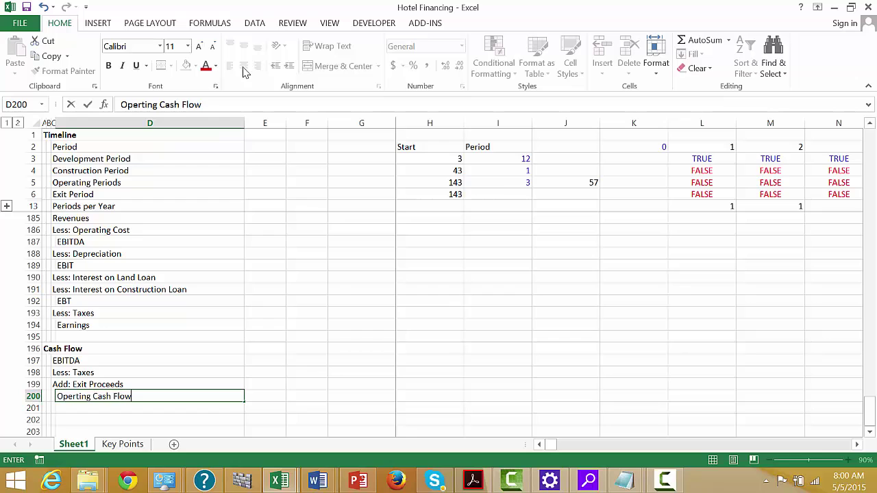
key("Return")
Step: Add the labels "Less: Interest on Land Loan" in C201 and "Less: Interest on Construction Loan" in C202
key("Left")
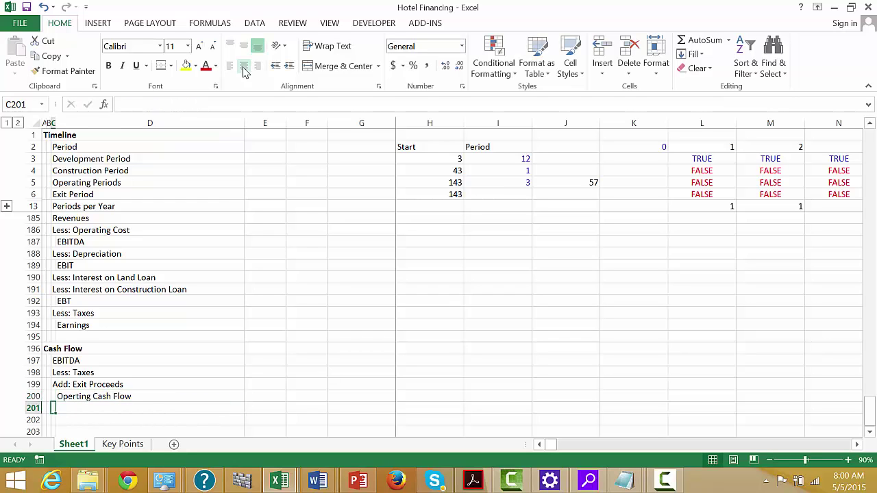
type("Less: ")
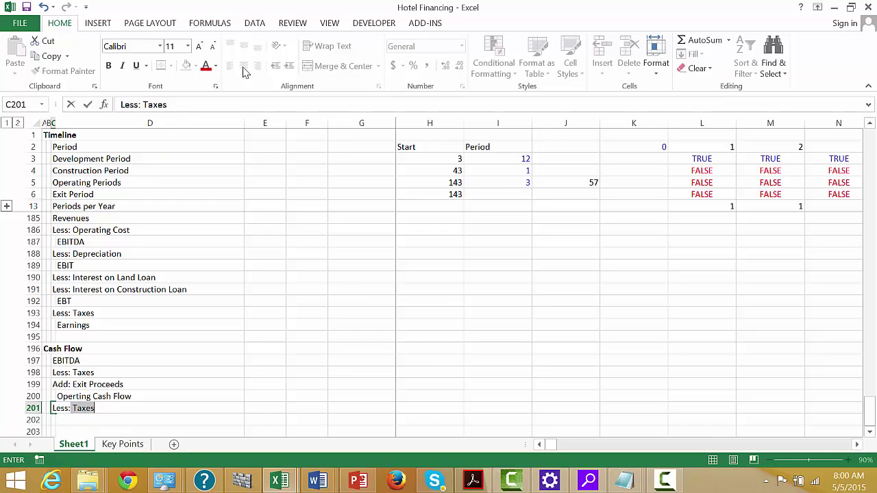
type("Interest")
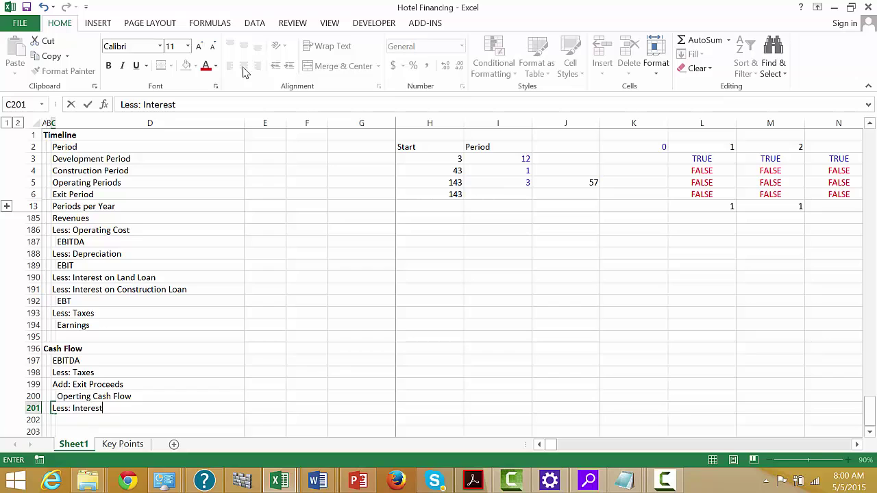
type(" on Land Loan")
key("Return")
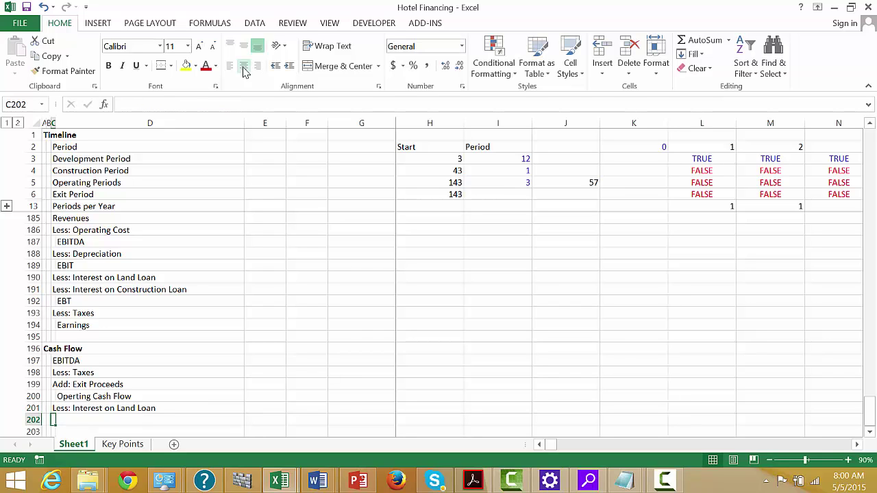
type("LEss: Interest on")
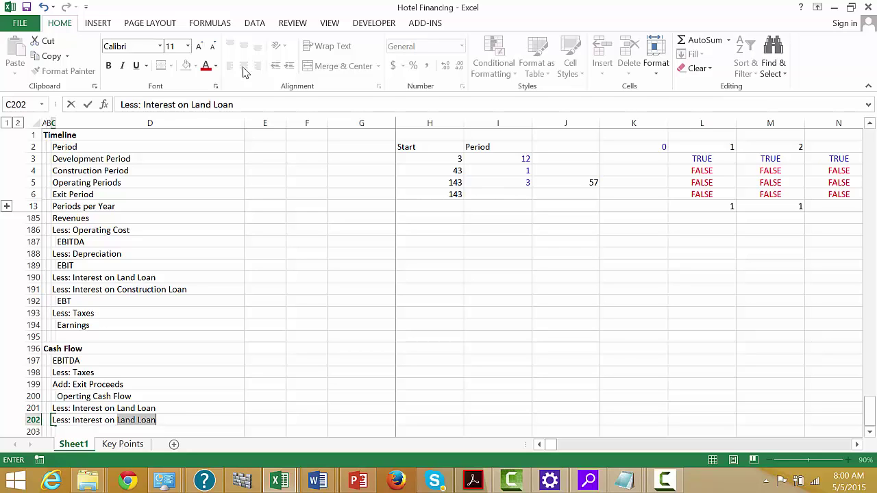
type("Const")
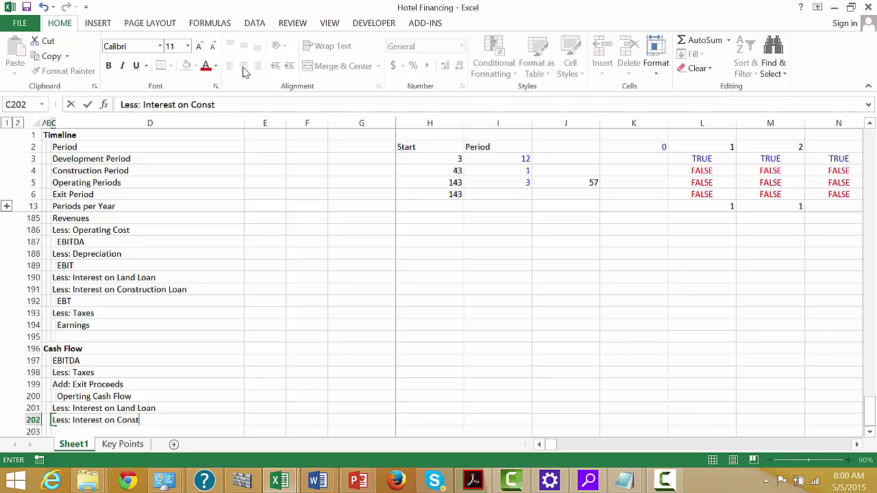
type("ruction Loan")
key("Return")
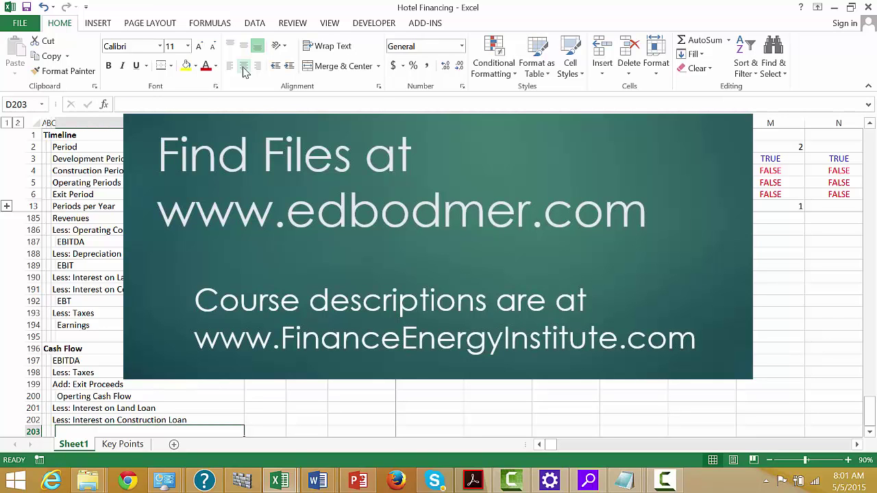
key("Up")
key("Up")
key("Down")
key("Down")
key("Down")
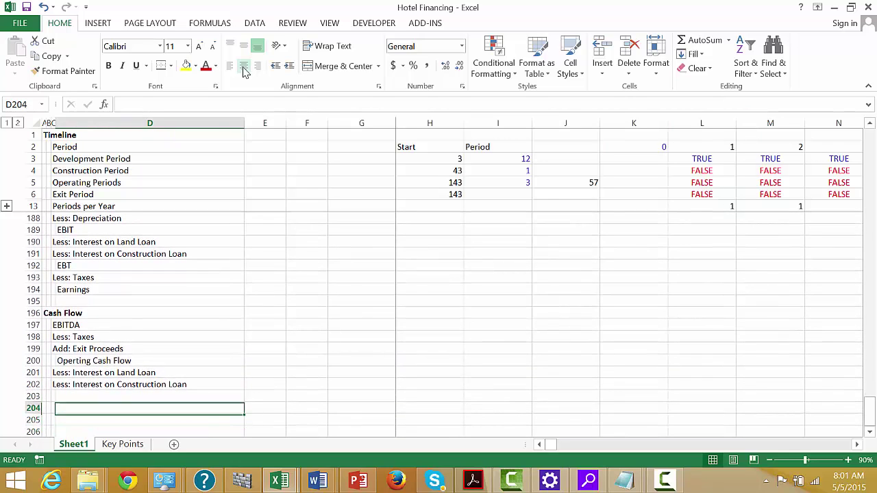
key("Up")
key("Up")
key("Up")
key("Down")
key("Down")
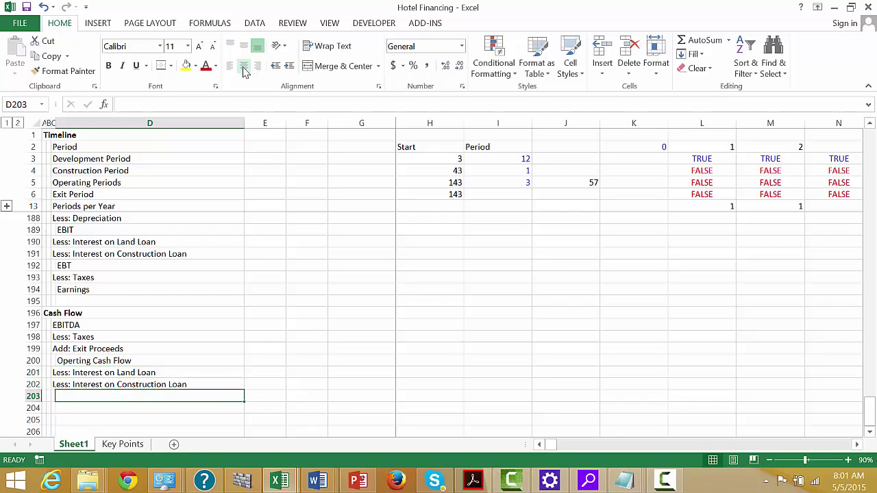
left_click(244, 66)
type("Cash")
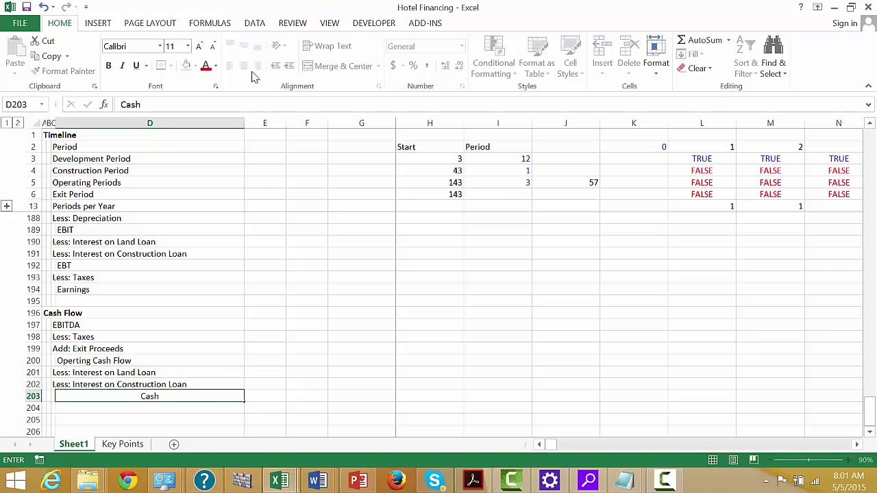
key("Escape")
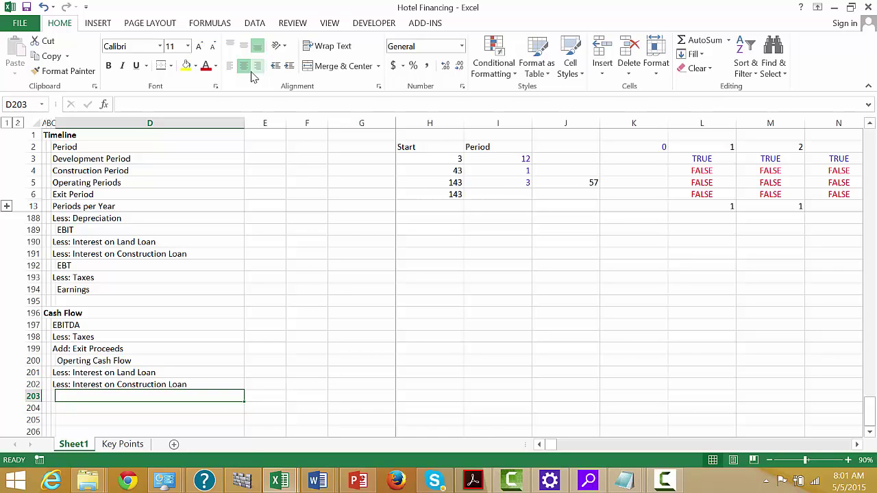
left_click(232, 73)
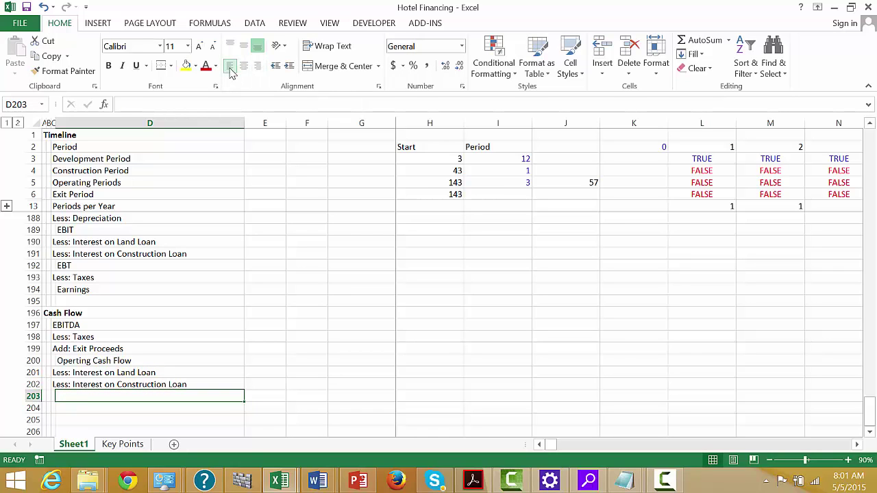
Step: Add the indented subtotal label "Cash Flow After Interest" in D203
type("Cash Flow a")
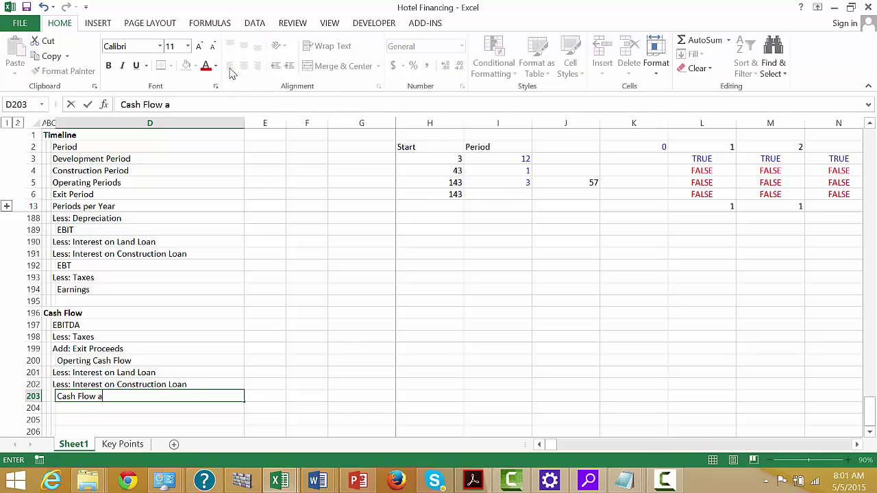
key("BackSpace")
type("After Interest")
key("Return")
key("Left")
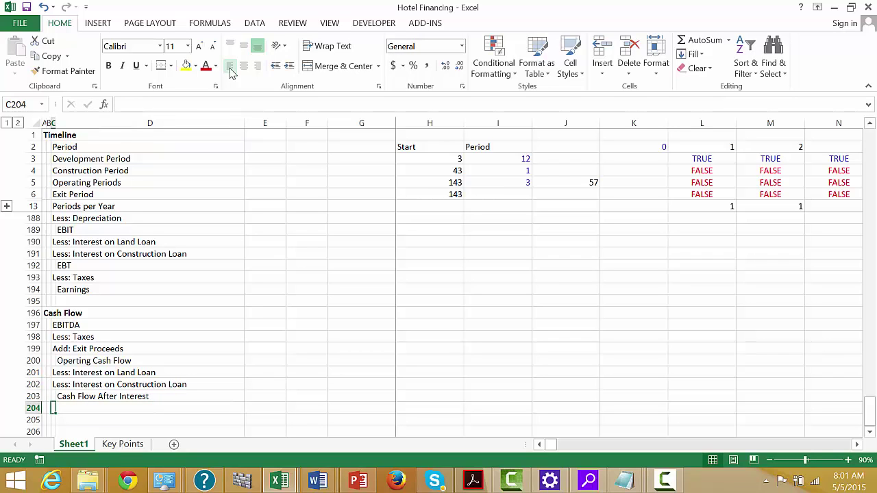
Step: Add the label "Less: Scheduled Repayment on Land Above" in C204 under Cash Flow After Interest
type("LEss: ")
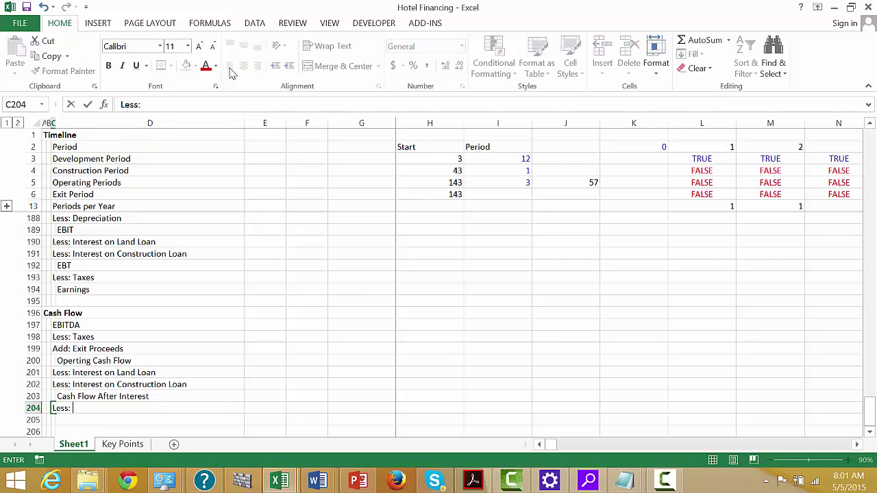
type("Scheduled")
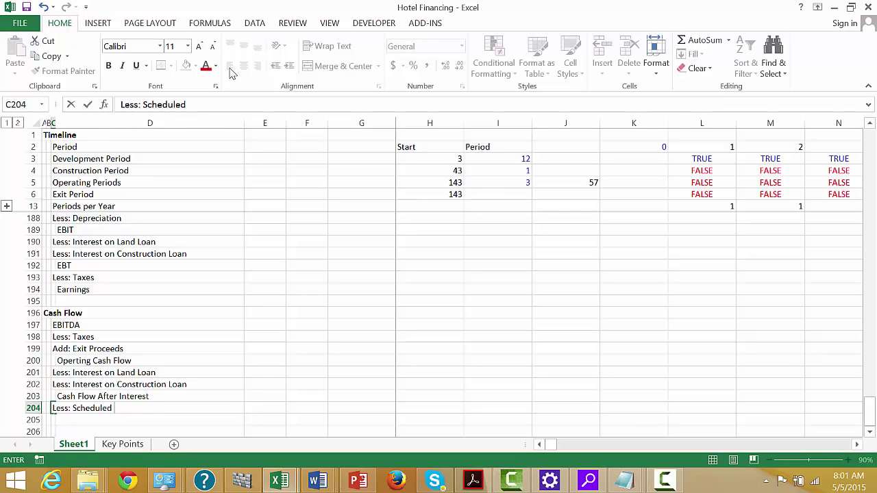
type(" Repayment on ")
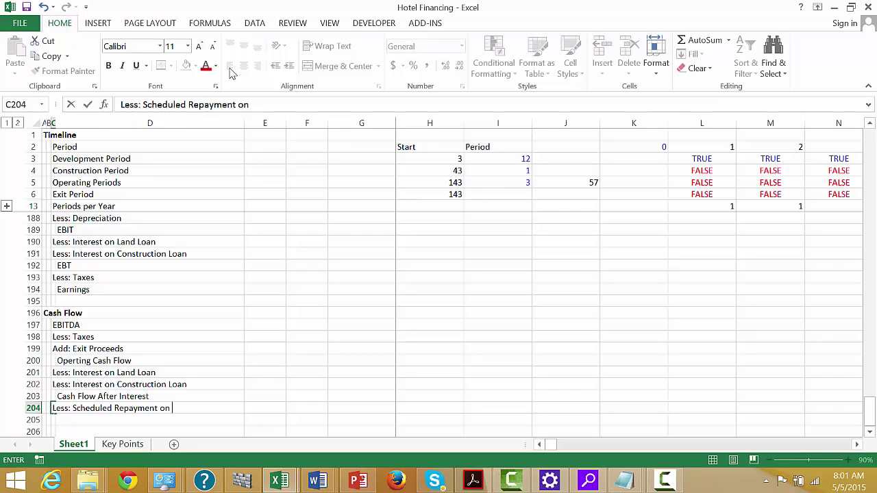
type("Land Above")
key("Return")
Step: Add the indented subtotal label "Cash Flow After Land Loan Repayment" in D205
key("Right")
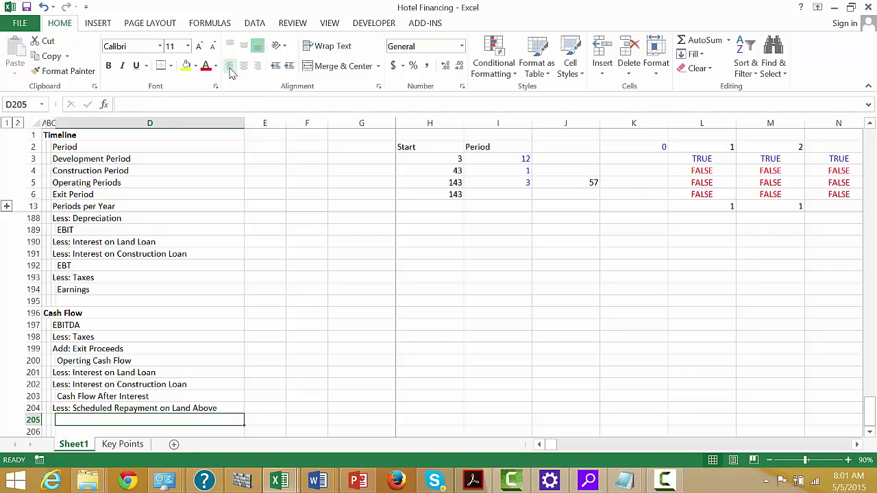
type("Cash Fl")
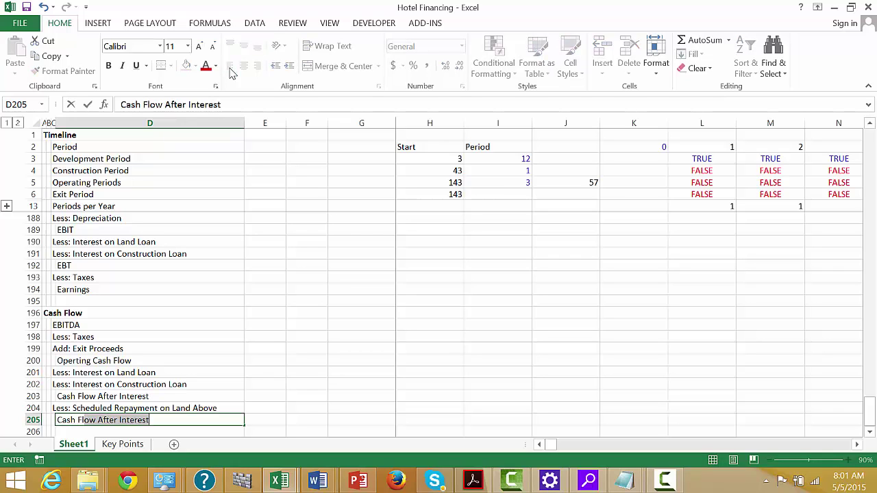
type("ow After ")
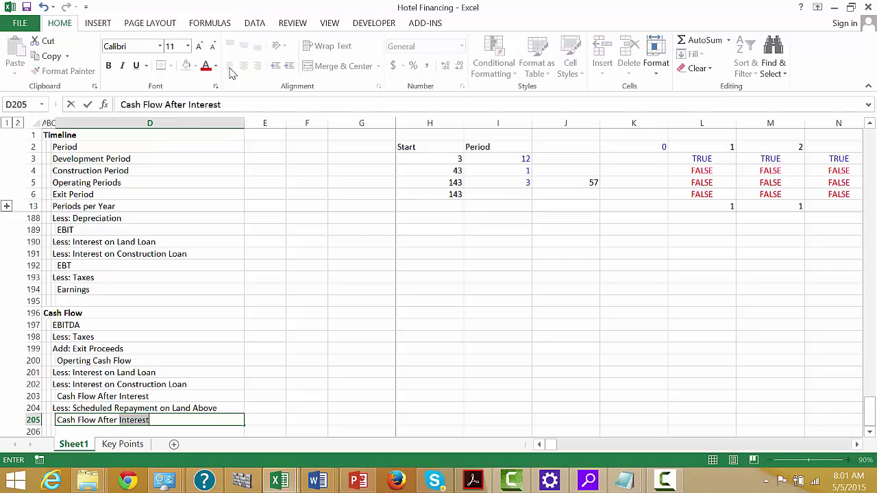
type("Land")
key("BackSpace")
key("BackSpace")
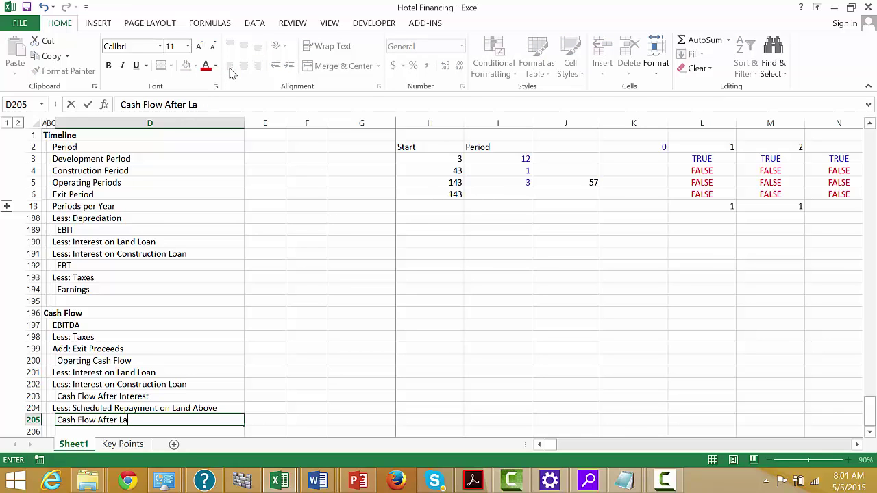
type("nd Loan Repayment")
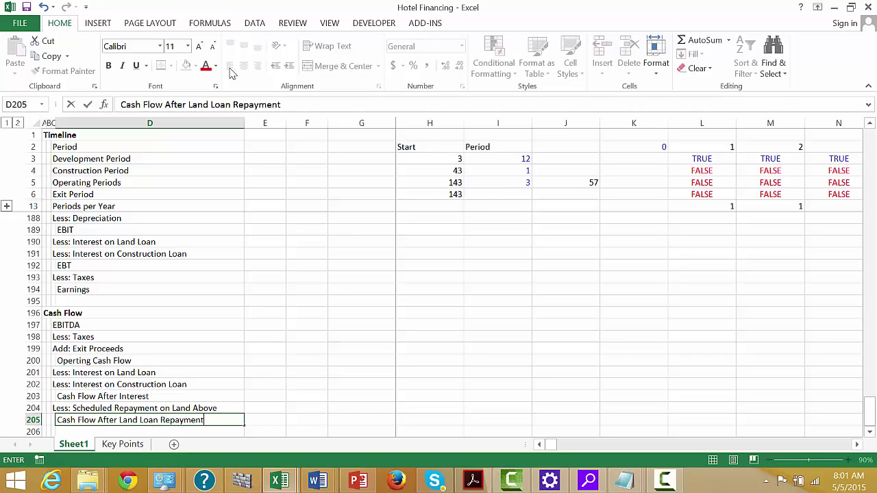
key("Return")
Step: Add the label "Less: Repayment of Land Loan balance at Exit" in C206
key("Left")
type("Les")
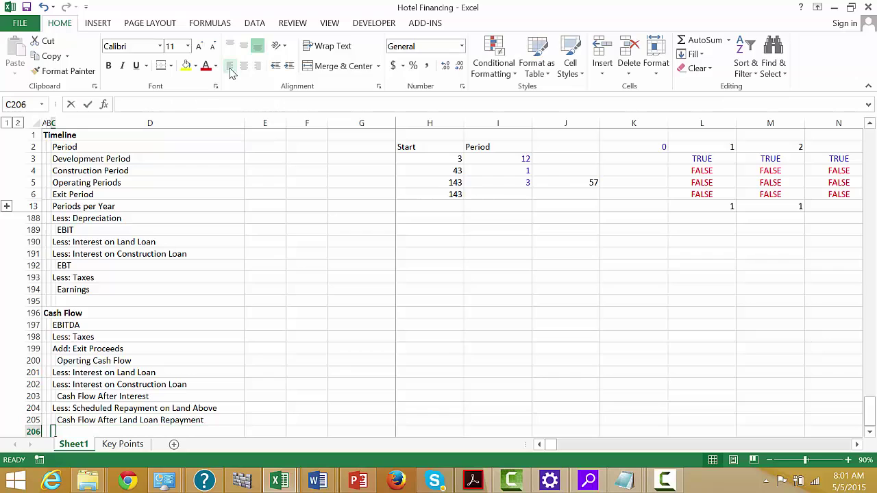
type("s: ")
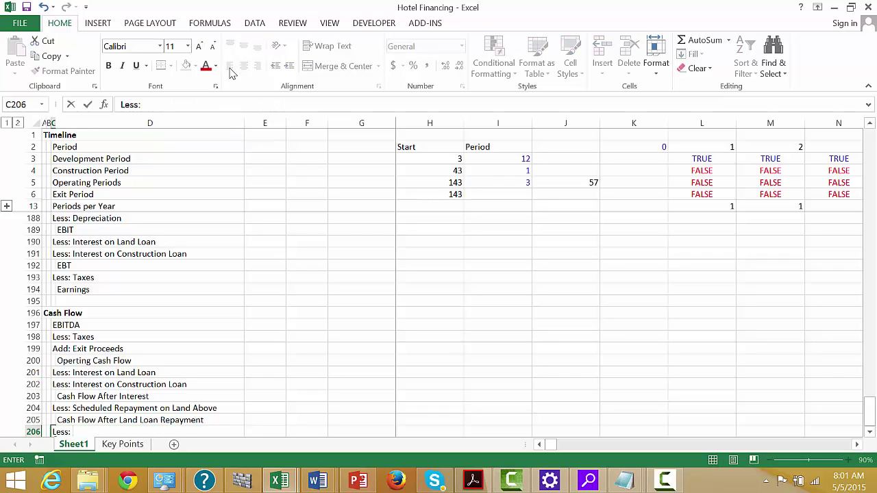
type("Cash")
key("BackSpace")
key("BackSpace")
key("BackSpace")
key("BackSpace")
type("Repayment of")
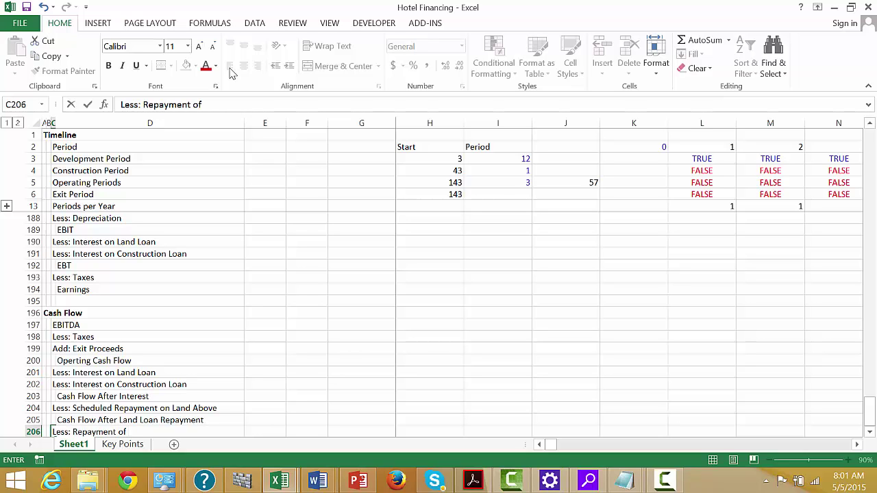
type(" Land Loan ba")
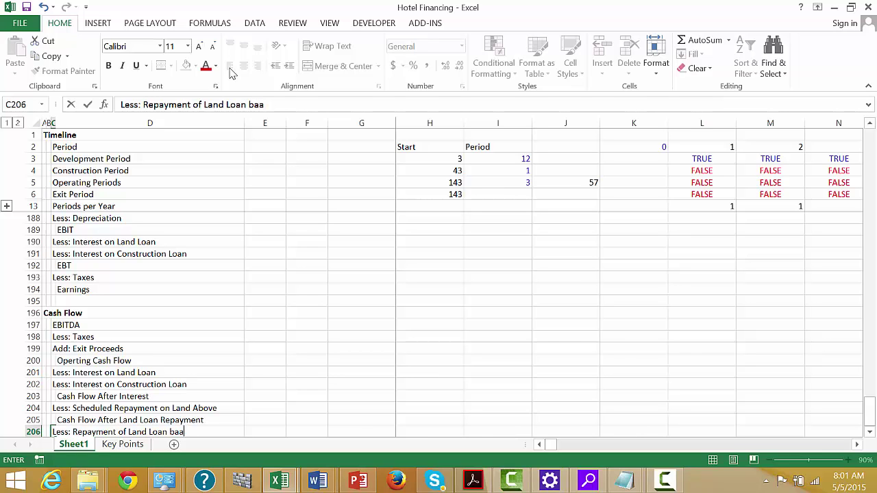
type("lance ad")
key("BackSpace")
type("t Exot")
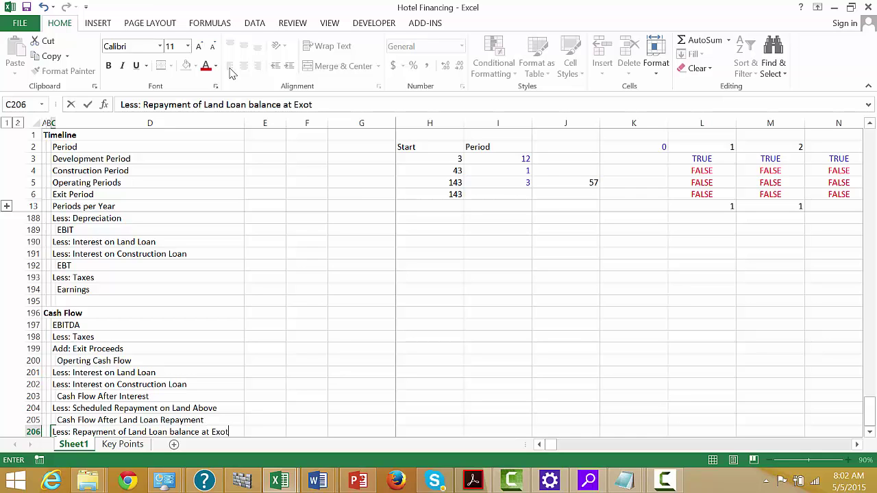
key("BackSpace")
key("BackSpace")
type("it")
key("Return")
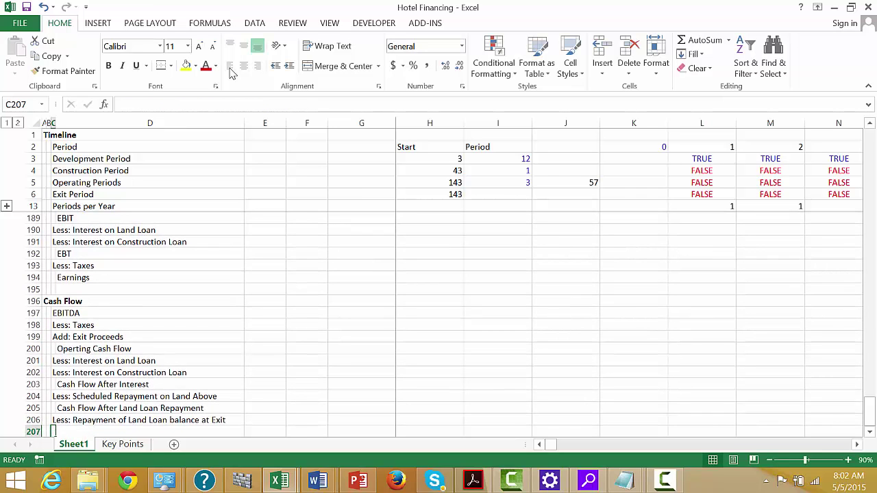
Step: Add the indented subtotal label "Cash Flow After Land Loan Repayment at Exit" in D207
key("Right")
type("Cash Flow")
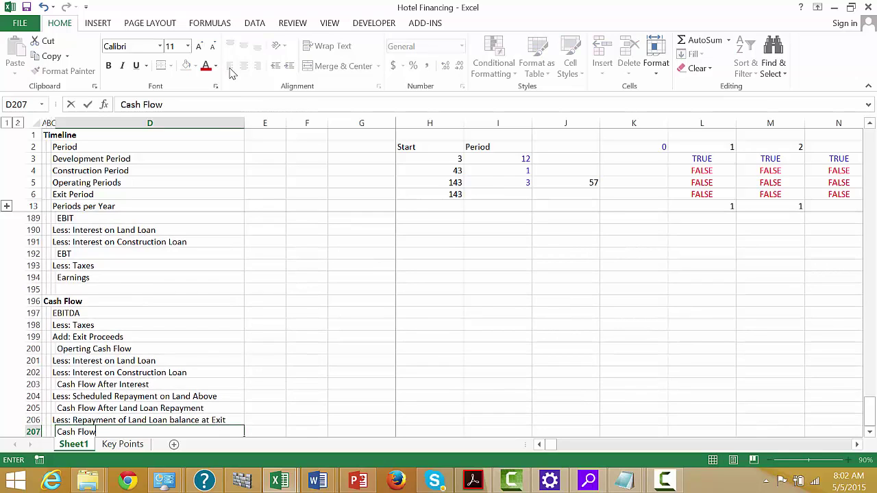
type(" After L")
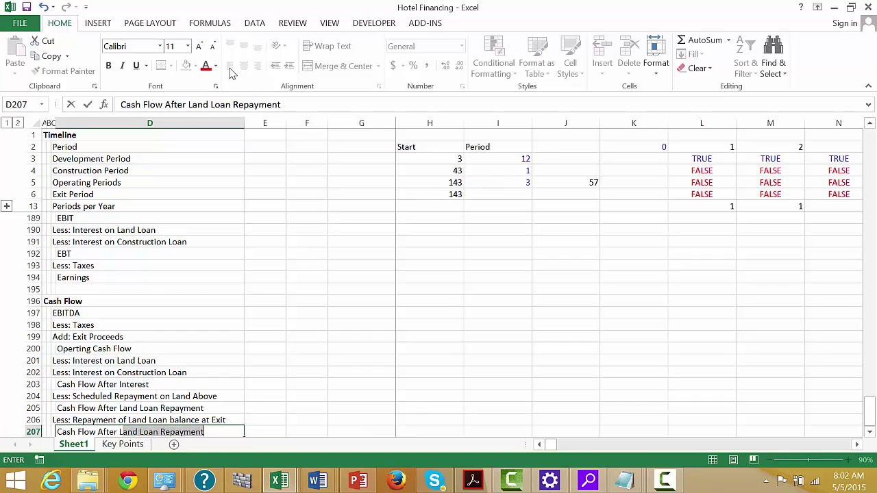
type("and Loan")
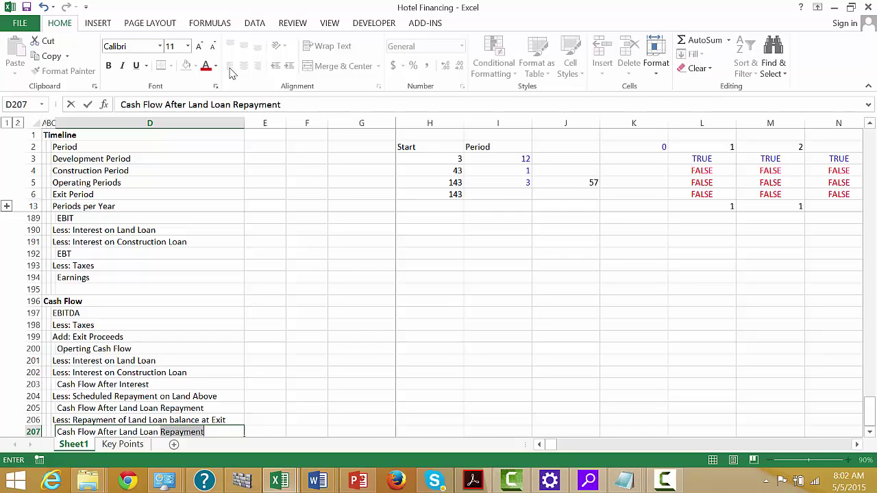
key("Return")
key("Up")
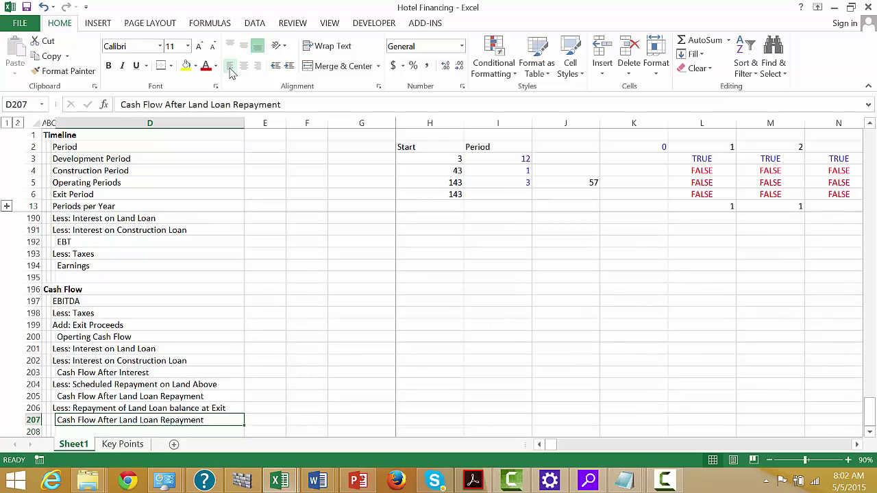
key("F2")
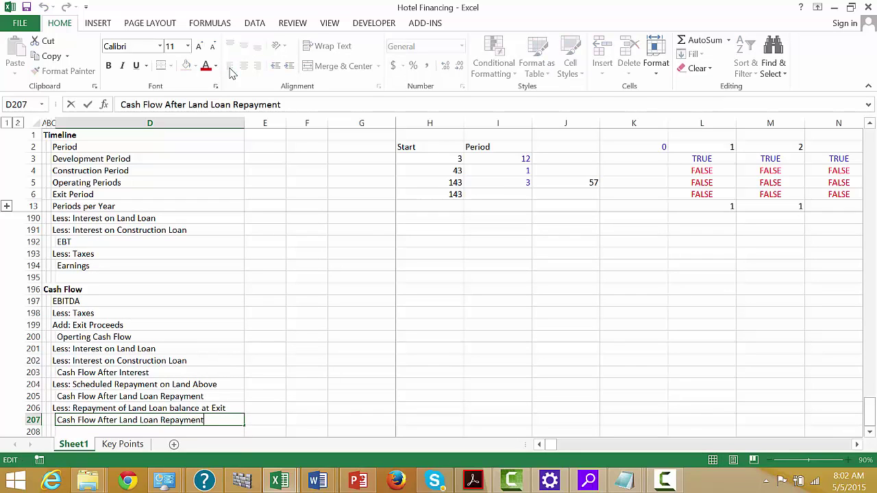
type("at Exit")
key("Return")
Step: Add the label "Less: Repayment of Construction Loan" in C208
type("L")
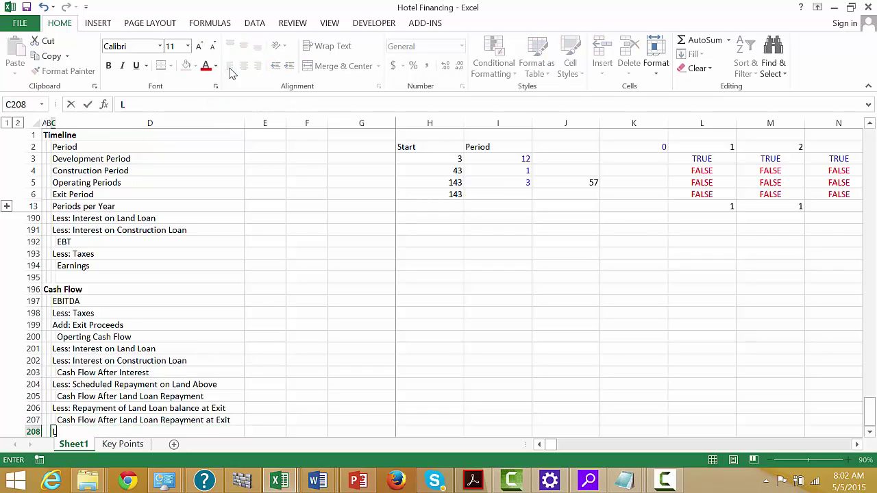
type("ess: Ca")
key("BackSpace")
key("BackSpace")
key("BackSpace")
type("Repaym")
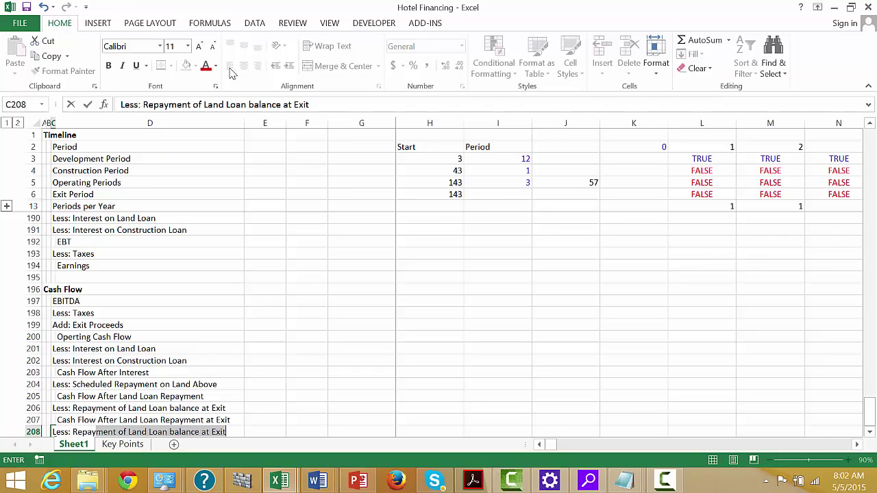
type("ent of Const")
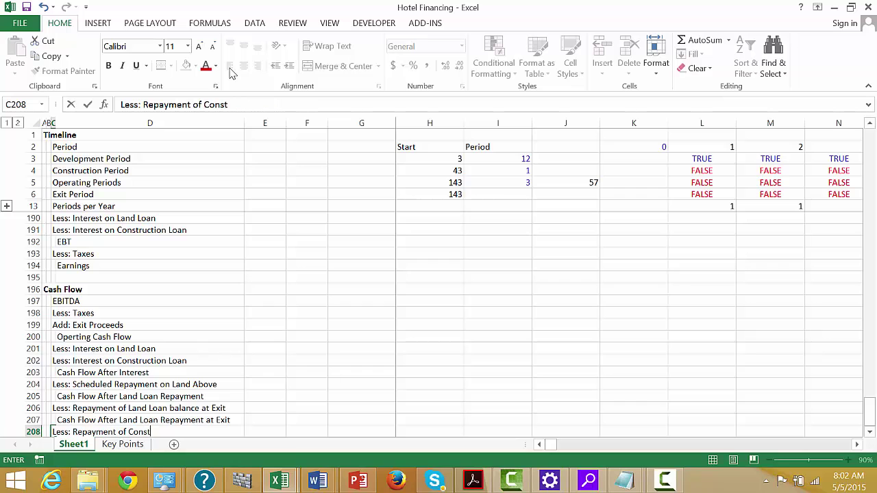
type("ruction Loan")
key("ctrl+Return")
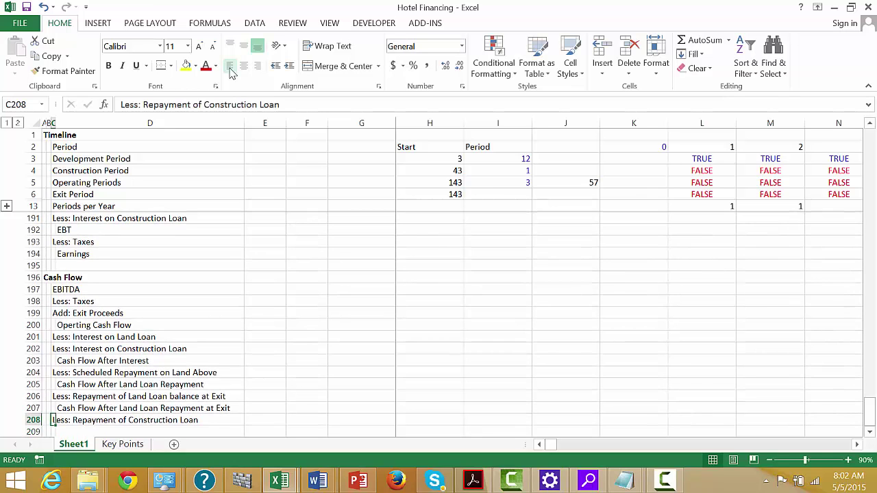
Step: Examine the loan to value and cash sweep percent in the Construction Loan assumptions, and return to the end of the sheet
key("ctrl+Up")
key("ctrl+Up")
key("ctrl+Up")
key("ctrl+Up")
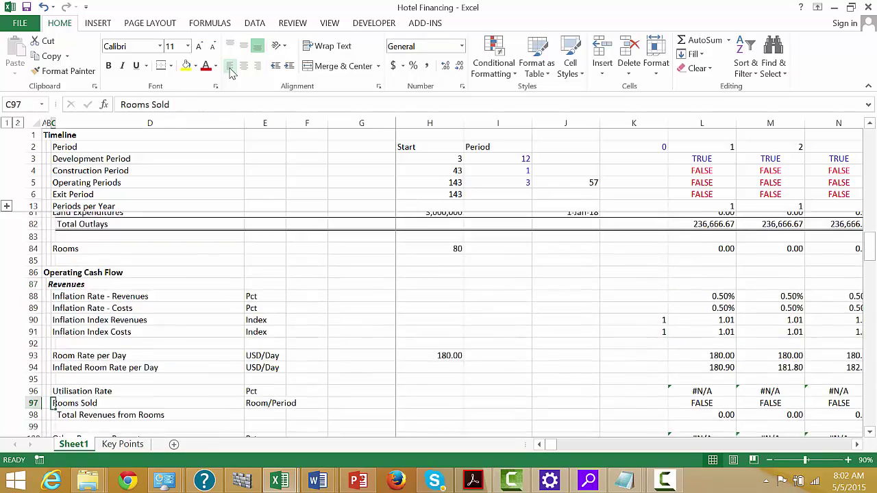
key("ctrl+Up")
key("ctrl+Down")
key("Up")
key("Up")
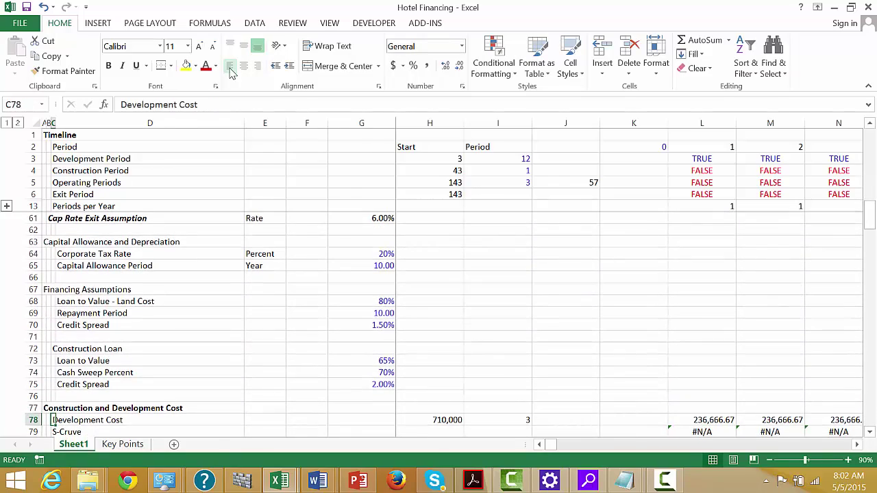
key("Up")
key("Up")
key("Right")
key("Right")
key("Right")
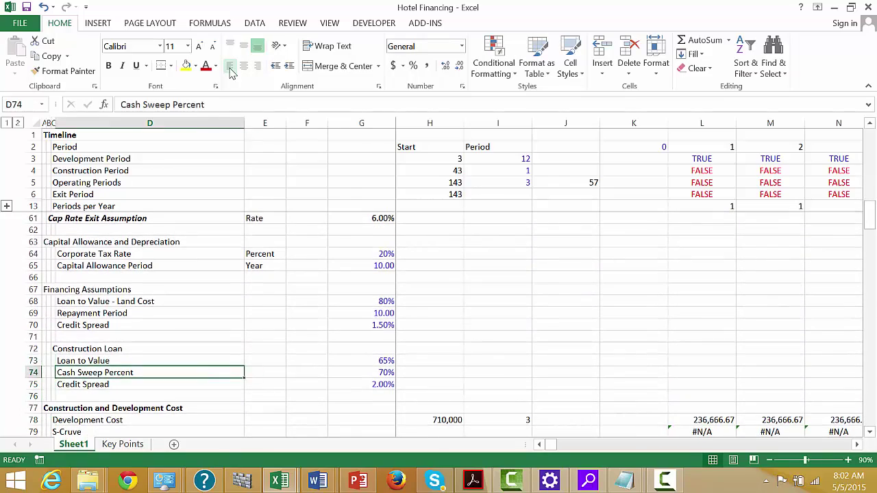
key("Right")
key("Up")
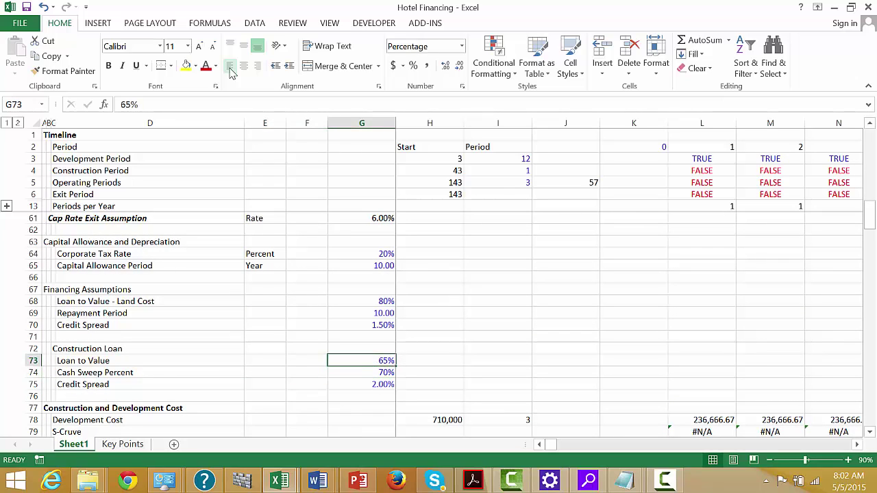
key("Down")
key("Left")
key("Left")
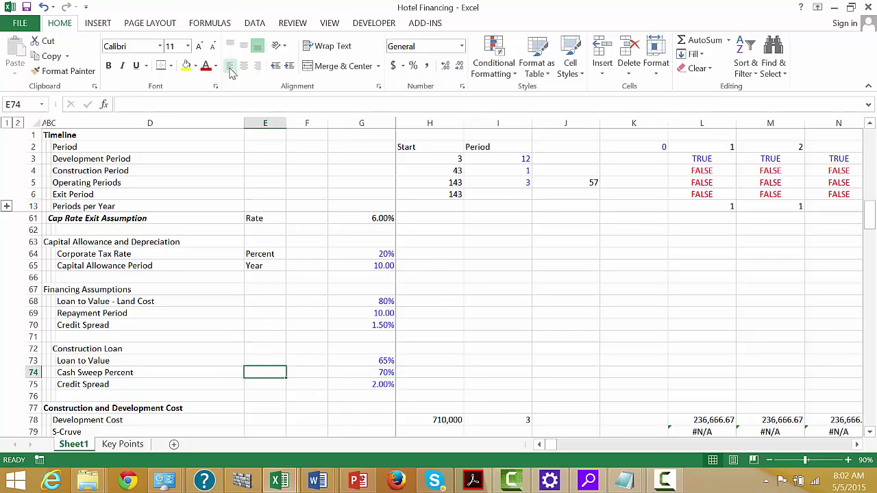
key("Left")
key("Right")
key("Right")
key("Left")
key("Left")
key("Left")
key("Left")
key("Left")
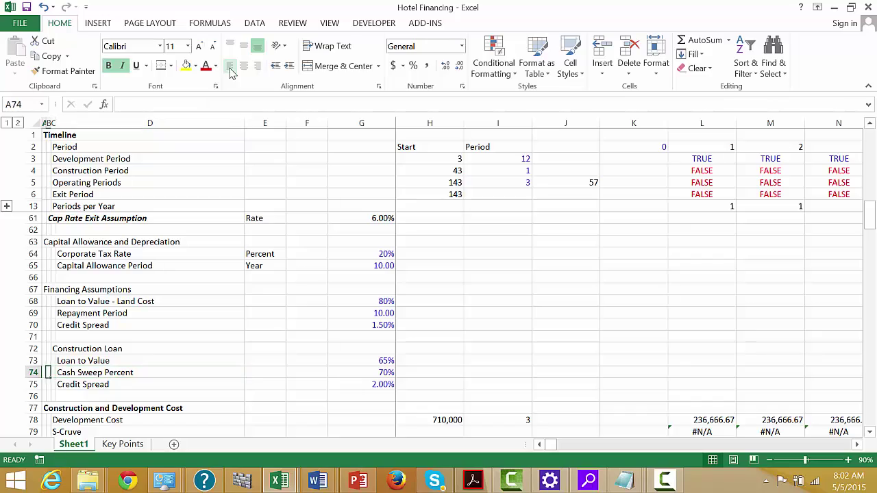
key("Down")
key("Down")
key("Down")
key("Down")
key("Down")
key("Down")
key("Down")
key("Down")
key("Down")
key("Down")
key("Down")
key("Down")
key("Down")
key("Down")
key("Down")
key("Down")
key("Down")
key("Down")
key("Down")
key("Down")
key("Down")
key("Down")
key("Down")
key("Down")
key("Down")
key("Down")
key("Down")
key("Down")
key("Down")
key("Down")
key("Down")
key("Down")
key("Down")
key("Down")
key("Down")
key("Down")
key("Down")
key("Down")
key("Down")
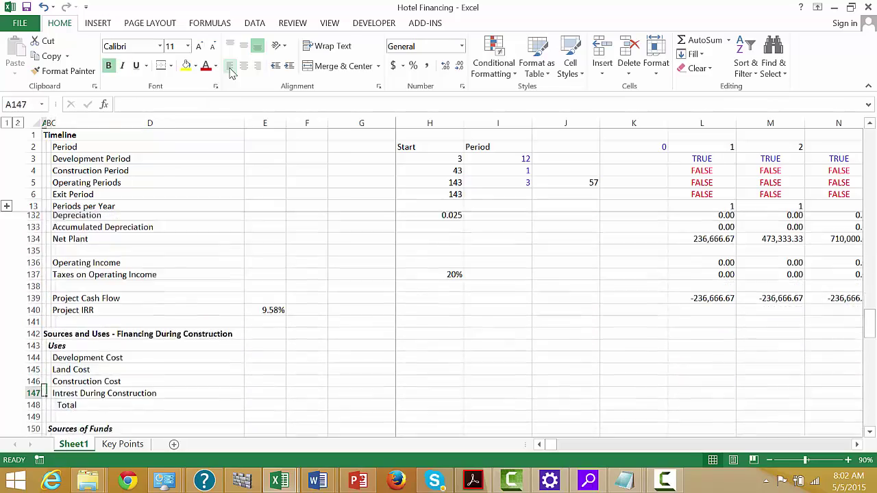
key("Down")
key("Down")
key("Down")
key("Down")
key("Down")
key("Down")
key("Down")
key("Down")
key("Down")
key("Down")
key("Down")
key("Down")
key("Down")
key("Down")
key("Down")
key("Down")
key("Down")
key("Down")
key("Down")
key("Down")
key("Down")
key("Down")
key("Down")
key("Down")
key("Down")
key("Down")
key("Down")
key("Down")
key("Down")
key("Down")
key("Down")
key("Down")
key("Down")
key("Down")
key("Down")
key("Down")
key("Down")
key("Down")
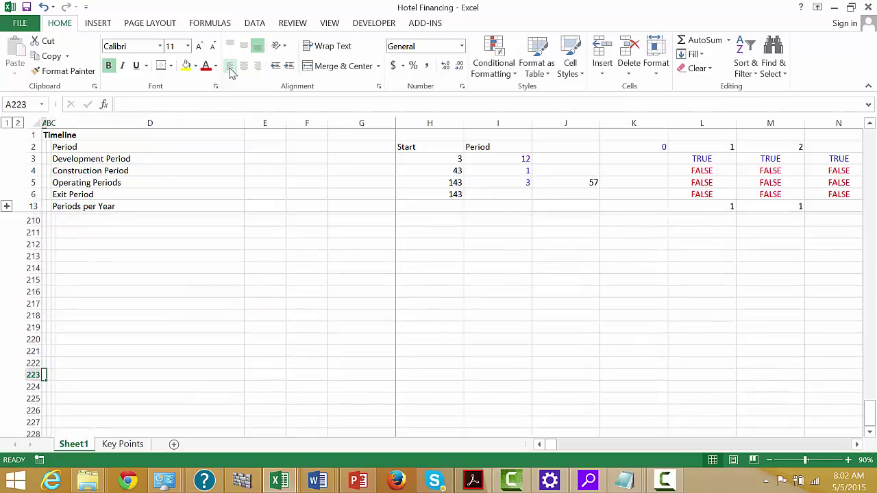
Step: Review the loan repayment lines in the Cash Flow section and go to the empty row 209 below "Less: Repayment of Construction Loan"
key("Up")
key("Up")
key("Up")
key("Up")
key("Up")
key("Up")
key("Up")
key("Up")
key("Up")
key("Up")
key("Up")
key("Up")
key("Up")
key("Up")
key("Up")
key("Up")
key("Up")
key("Up")
key("Up")
key("Down")
key("Down")
key("Down")
key("Down")
key("Down")
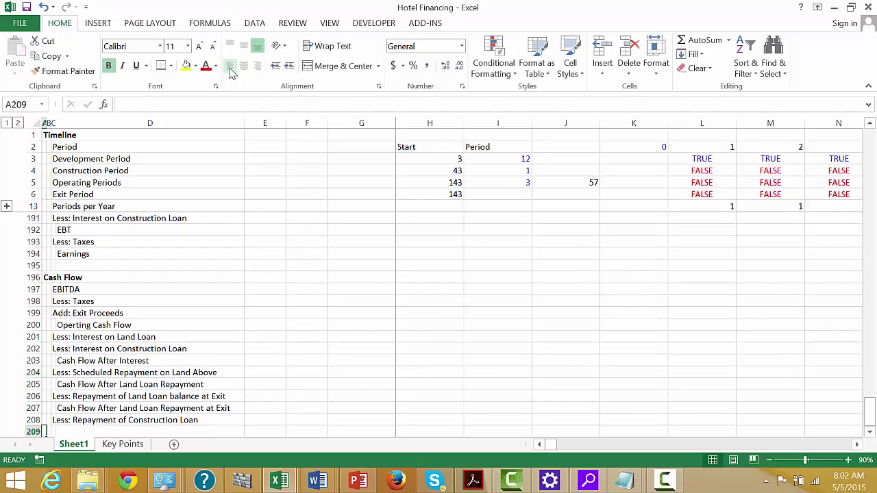
Step: Enter the indented subtotal label "Cash Flow After Repayment" in D209, below the construction loan repayment line
key("Right")
key("Right")
key("Right")
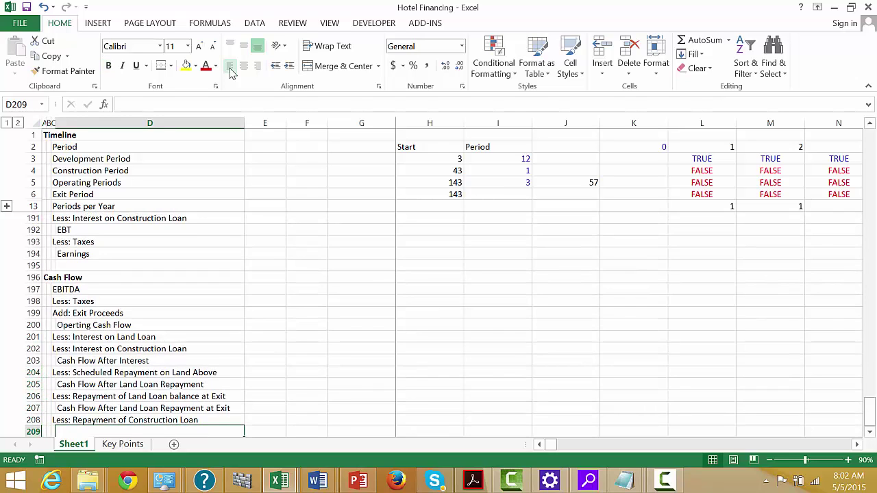
type("Cash Fl")
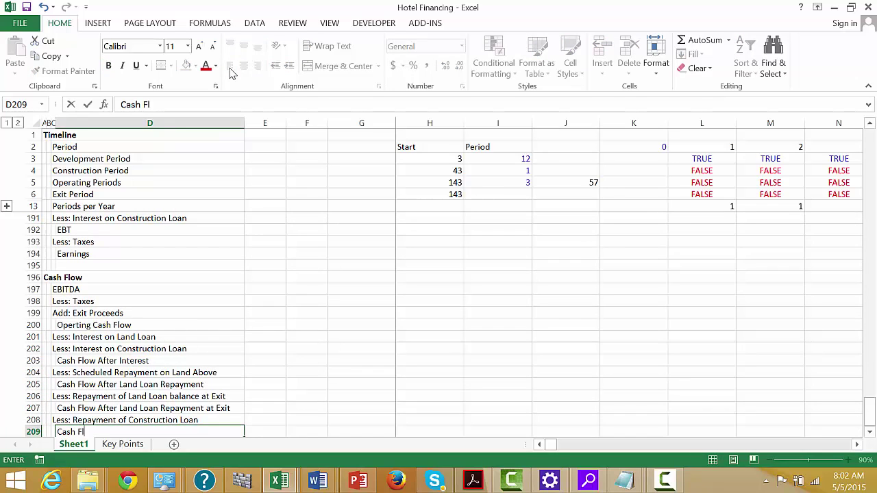
type("ow After Repayment")
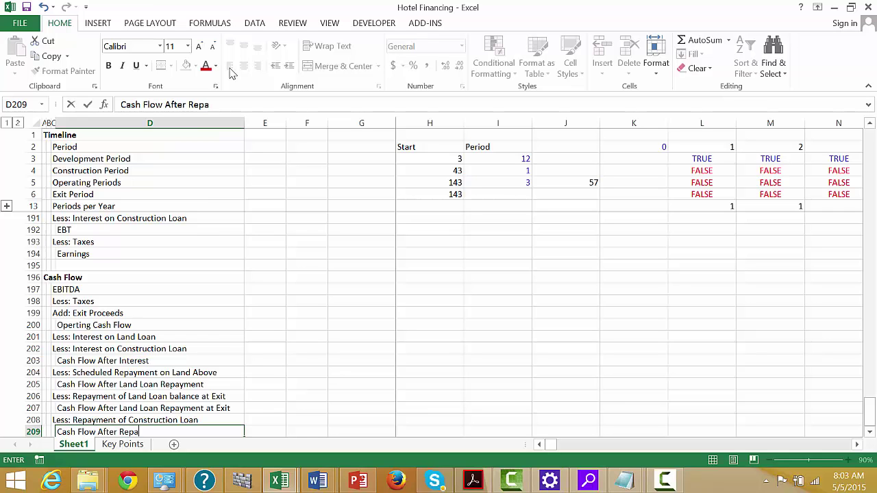
key("Return")
Step: Add the line label "Less: Repayment of Construction Loan at Exit" in C210 of the Cash Flow section
key("Left")
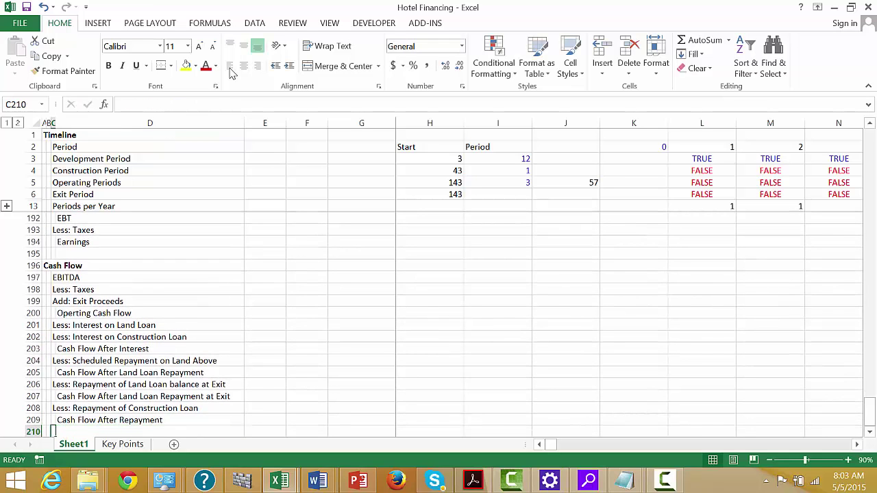
type("Less:")
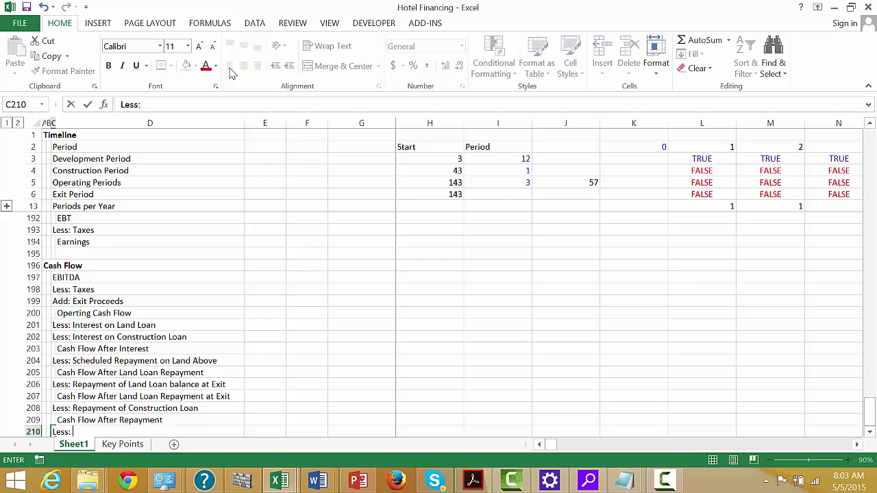
type(" Repayments")
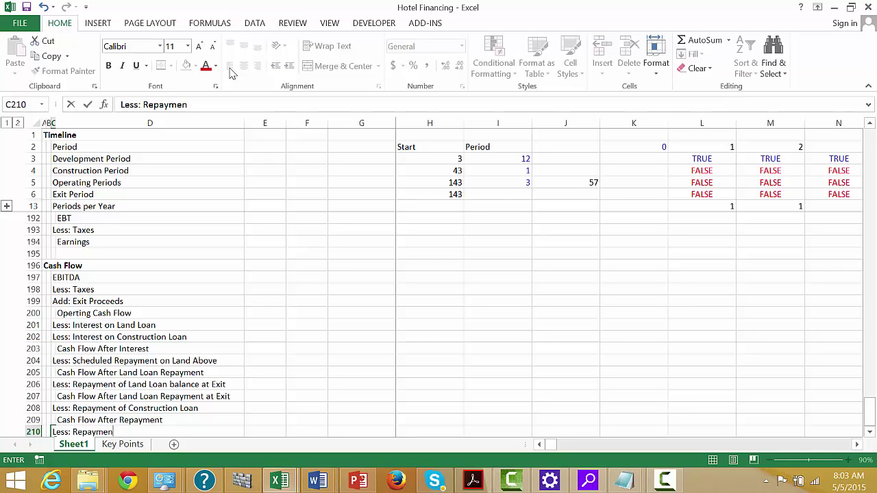
key("BackSpace")
type("of La")
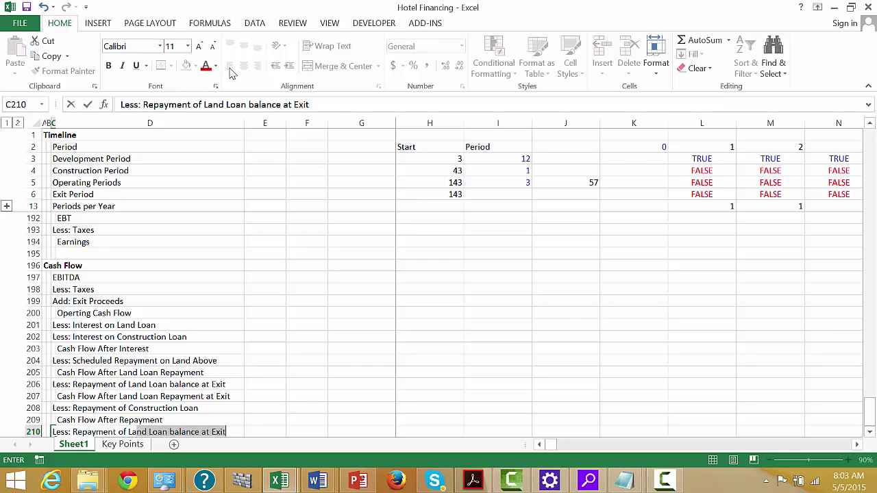
key("BackSpace")
key("BackSpace")
key("BackSpace")
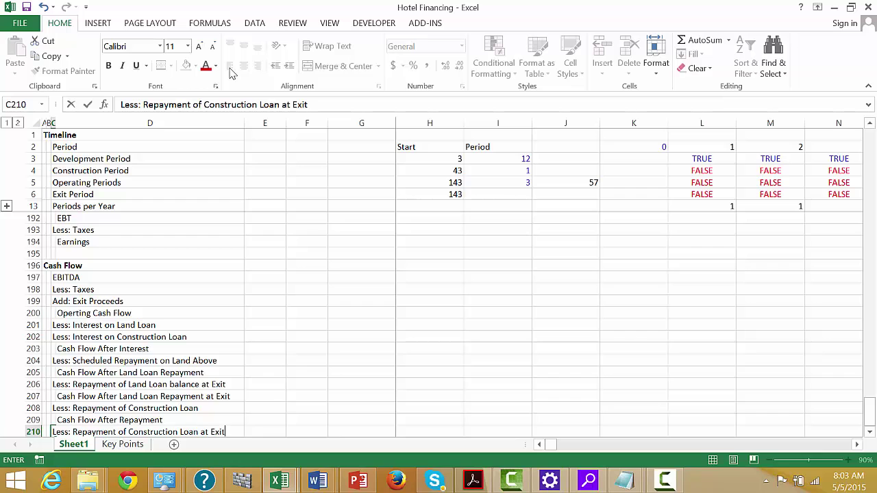
key("Down")
Step: Enter the indented label "Dividends" in D211 as the final line of the Cash Flow section
key("Right")
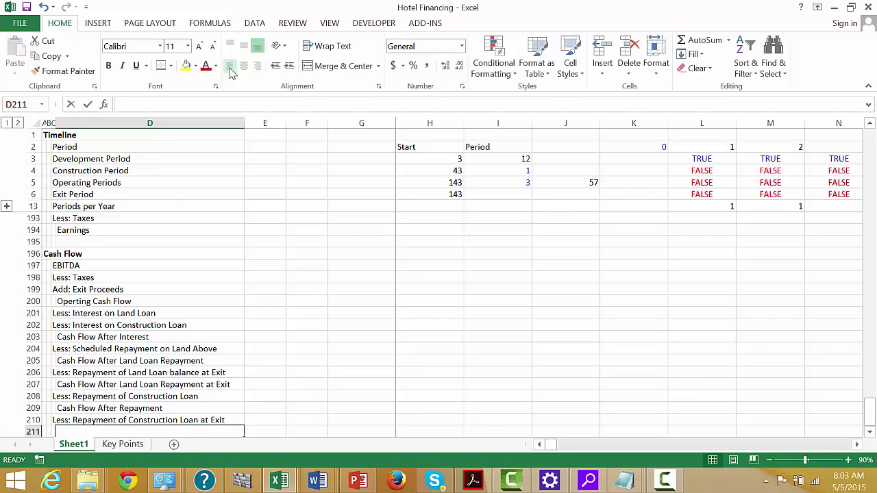
type("Dividends")
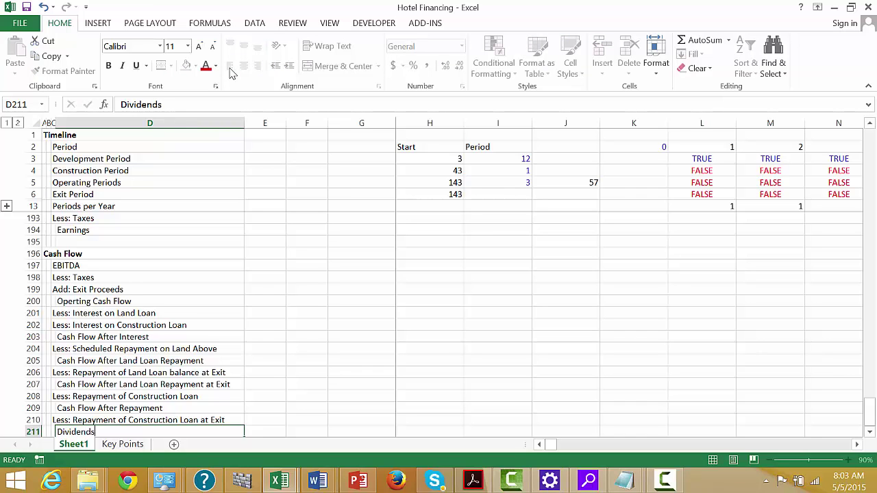
key("Down")
Step: Link H208 on the construction loan repayment row to the Cash Sweep Percent assumption with the formula =G74
key("Up")
key("Up")
key("Right")
key("Up")
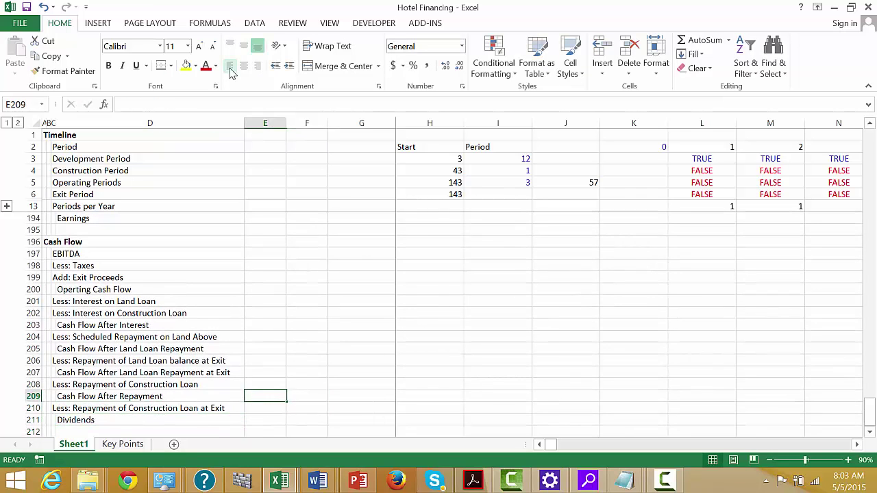
key("Left")
key("Up")
key("Right")
key("Right")
key("Right")
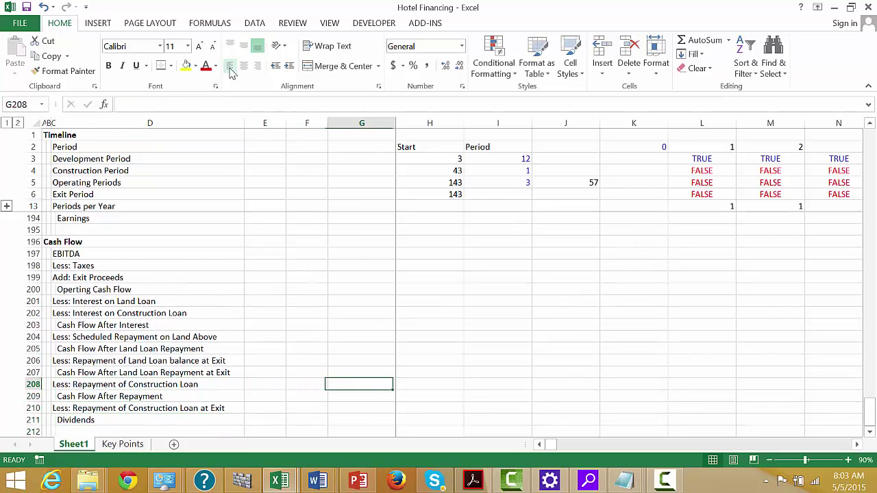
key("Right")
type("=")
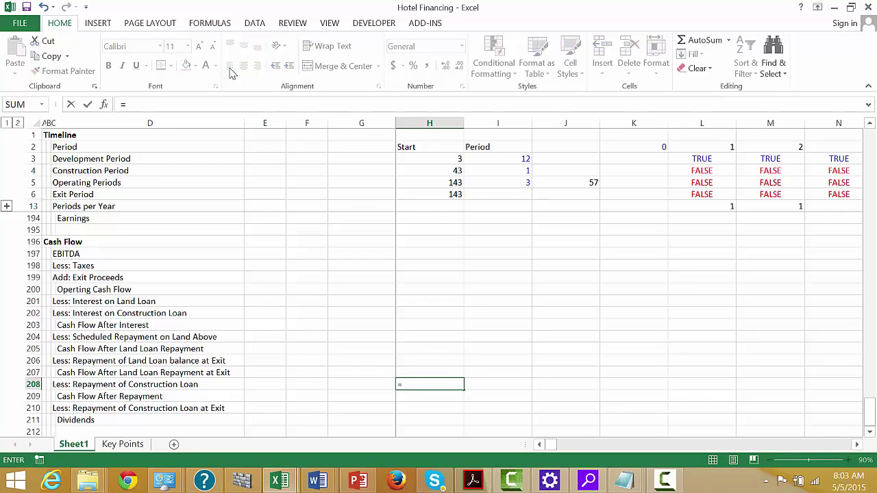
key("Up")
key("Up")
key("Up")
key("Up")
key("Up")
key("Up")
key("Up")
key("Up")
key("Up")
key("Up")
key("Up")
key("Up")
key("Up")
key("Up")
key("Up")
key("Up")
key("Up")
key("Up")
key("Up")
key("Up")
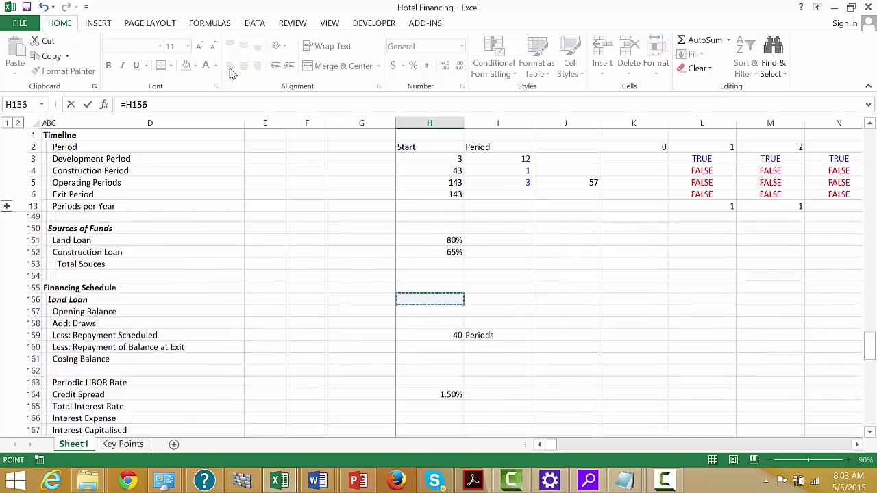
key("Up")
key("Up")
key("Up")
key("Up")
key("Up")
key("Up")
key("Up")
key("Up")
key("Up")
key("Up")
key("Up")
key("Up")
key("Up")
key("Up")
key("Up")
key("Up")
key("Up")
key("Up")
key("Up")
key("Up")
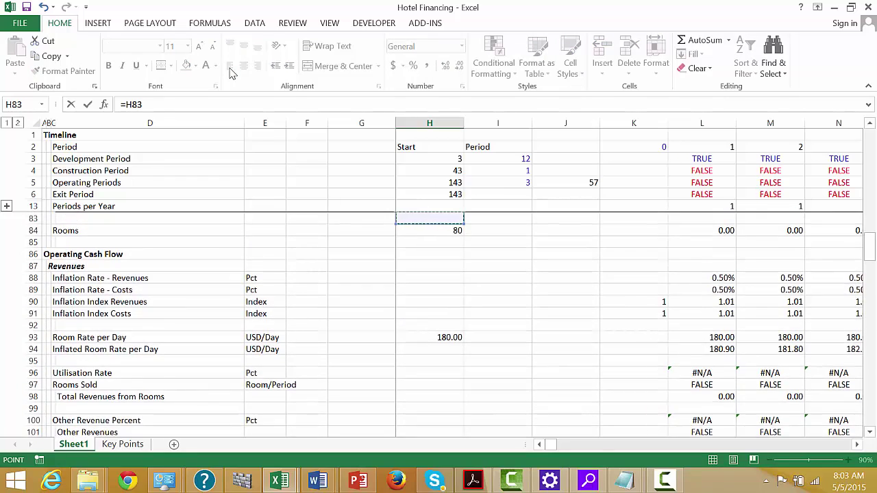
key("Down")
key("Down")
key("Down")
key("Down")
key("Down")
key("Down")
key("Down")
key("Down")
key("Down")
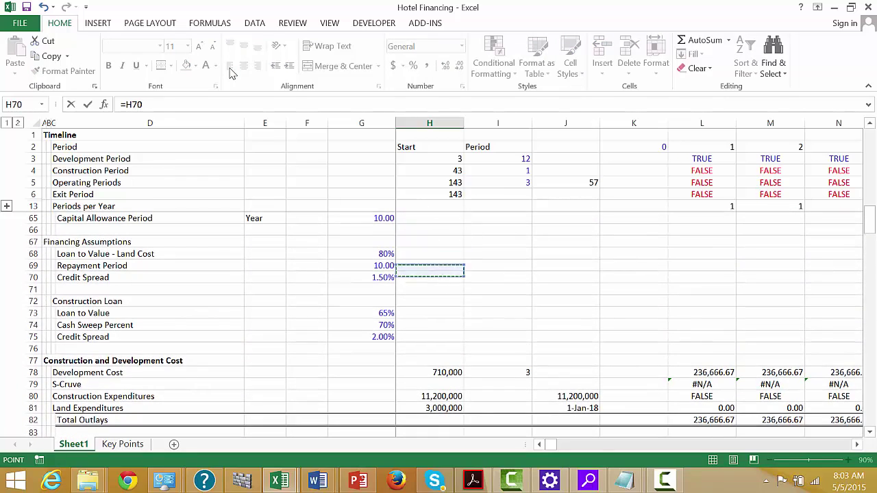
key("Down")
key("Up")
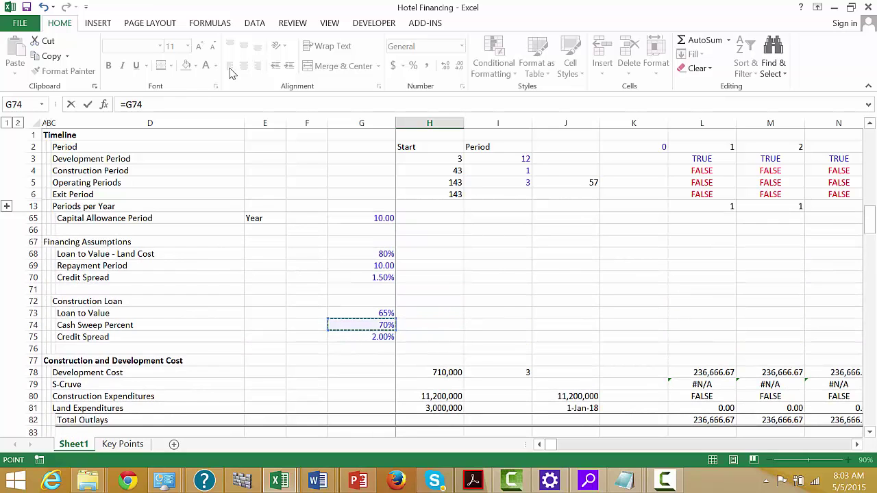
key("Return")
Step: Enter the section heading "Net Cash Flows" in A213, leaving one blank row below Dividends
key("Down")
key("Down")
key("Down")
key("Down")
key("Down")
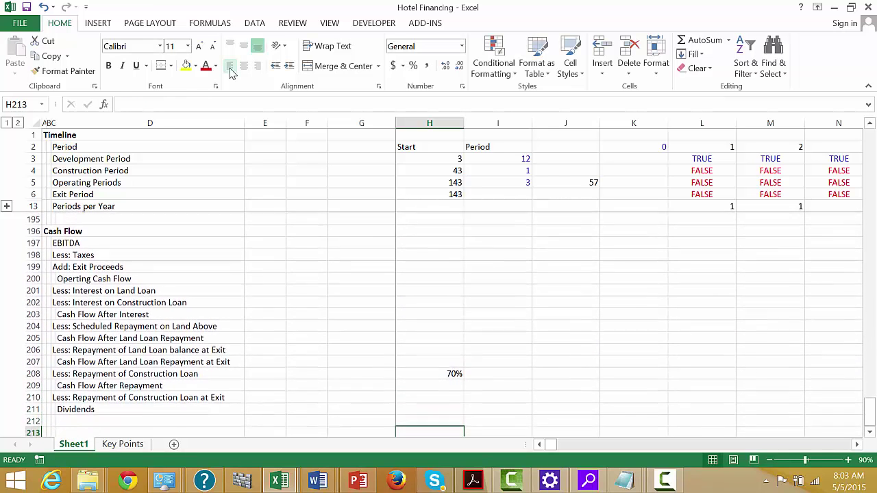
key("Left")
key("Left")
key("Left")
key("Left")
key("Left")
key("Left")
key("Left")
key("Up")
key("Up")
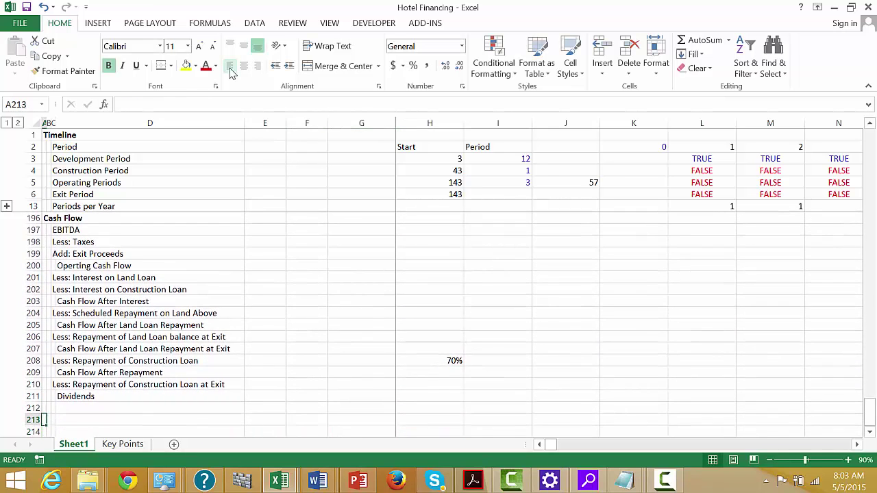
key("Down")
type("N")
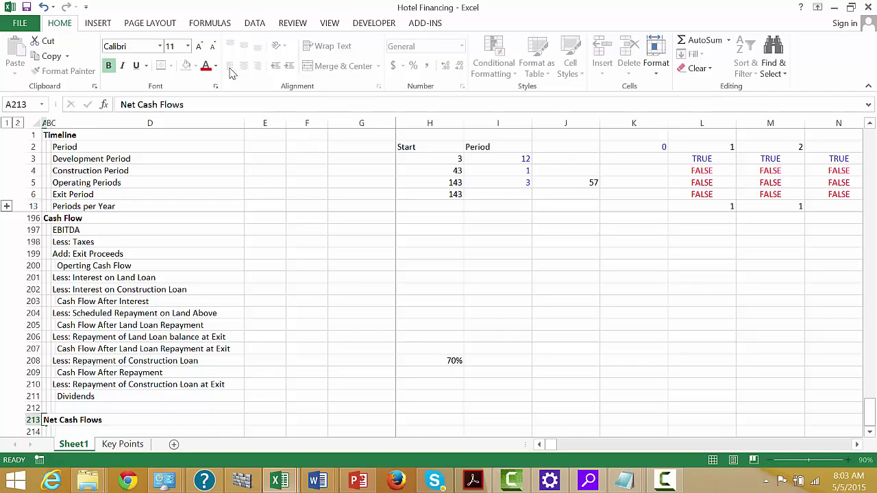
type("et Cash Flows")
key("Return")
Step: Add the line labels "Equity Cash Flow" in C214 and "Equity IRR" in C215 under Net Cash Flows
key("Right")
key("Right")
type("Equ")
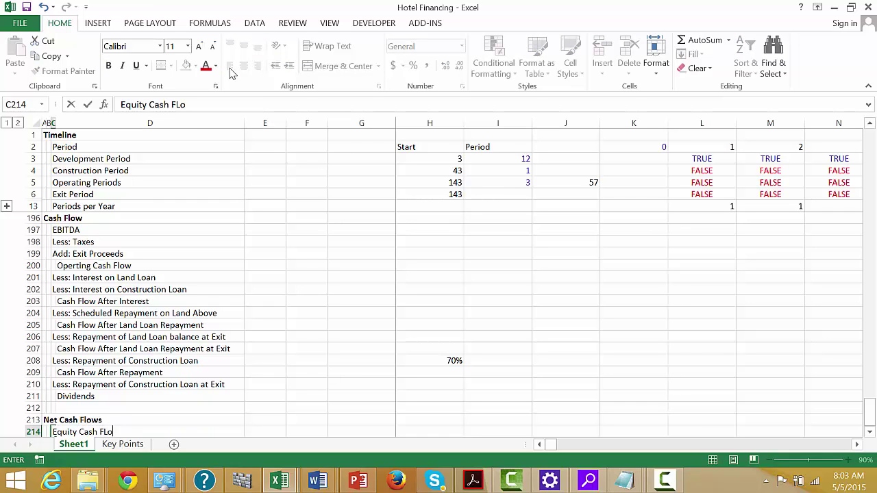
type("ity Cash Flow")
key("Return")
type("Equity IRR")
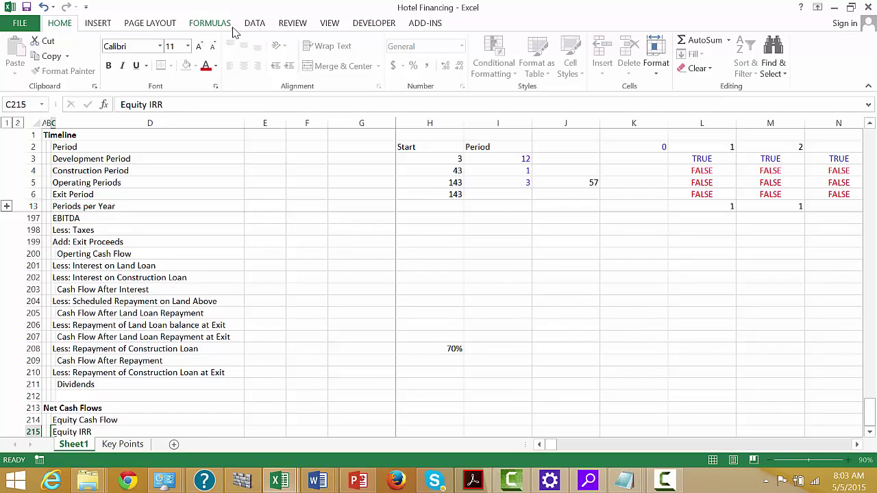
key("Return")
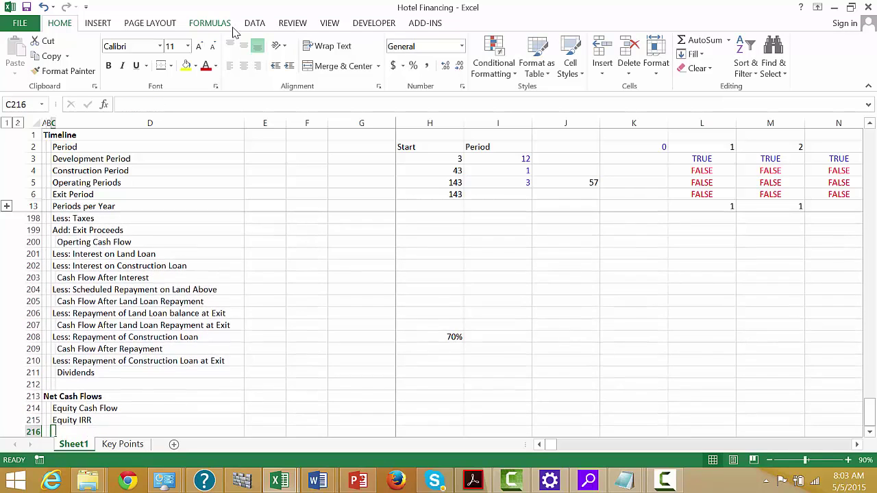
key("Down")
key("Up")
key("Up")
key("Up")
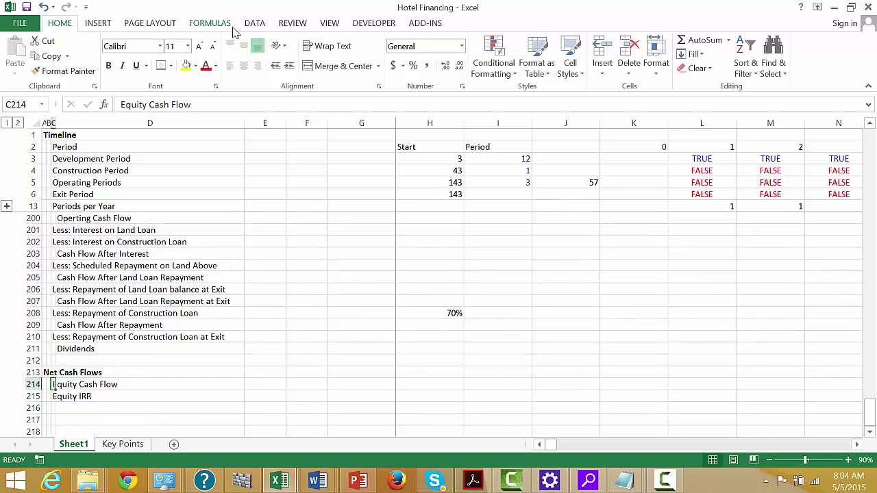
key("Up")
key("Down")
key("Down")
key("Down")
key("Down")
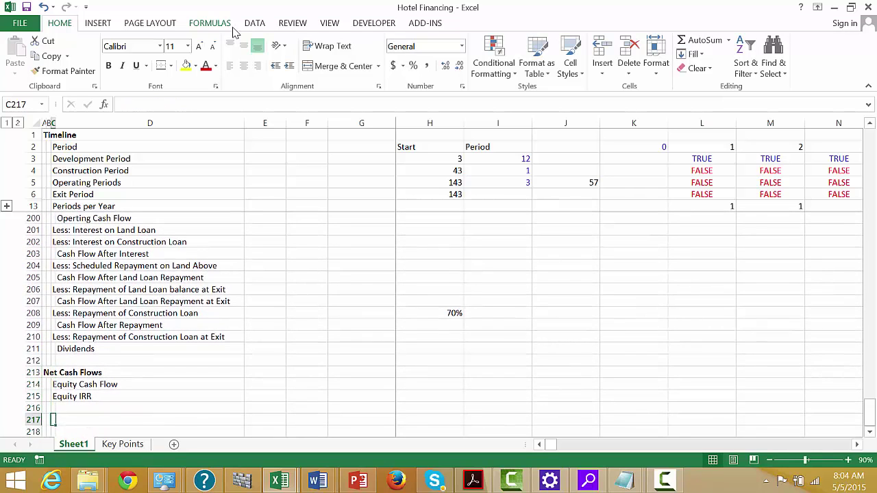
Step: Link L144, the period 1 Development Cost under Uses, to the Development Cost in L78 of the Construction and Development Cost section
key("Up")
key("Up")
key("Up")
key("Up")
key("Up")
key("Up")
key("Up")
key("Up")
key("Up")
key("Up")
key("Up")
key("Up")
key("Up")
key("Up")
key("Up")
key("Up")
key("Up")
key("Up")
key("Up")
key("Up")
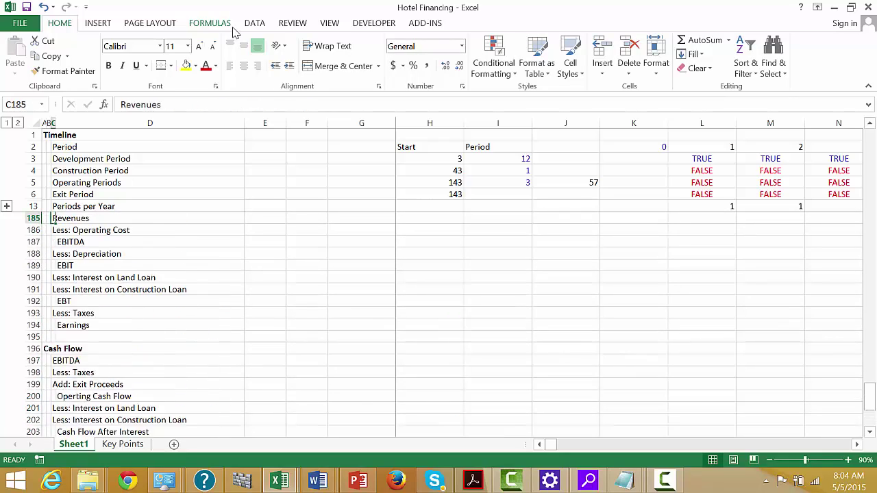
key("Up")
key("Up")
key("Up")
key("Up")
key("Up")
key("Up")
key("Up")
key("Up")
key("Up")
key("Up")
key("Up")
key("Up")
key("Up")
key("Up")
key("Up")
key("Up")
key("Up")
key("Up")
key("Up")
key("Up")
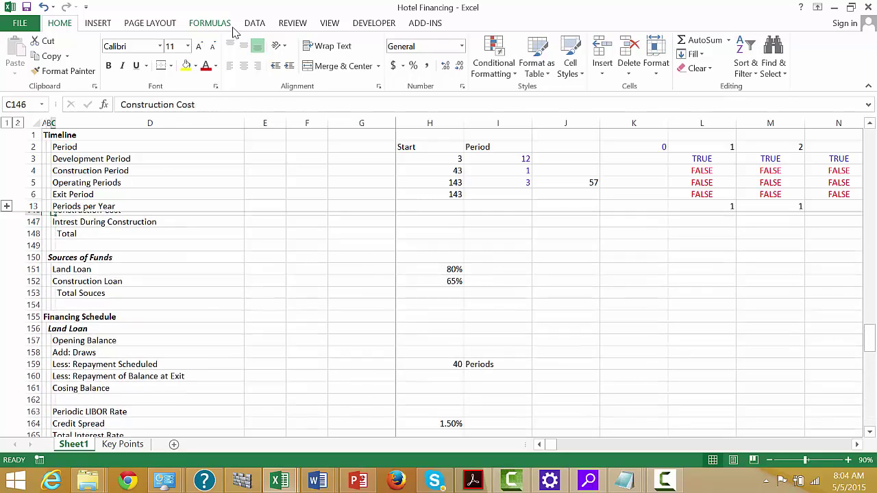
key("Up")
key("Up")
key("Up")
key("Up")
key("Up")
key("Up")
key("Up")
key("Up")
key("Up")
key("Up")
key("Up")
key("Up")
key("Up")
key("Up")
key("Up")
key("Up")
key("Up")
key("Up")
key("Up")
key("Up")
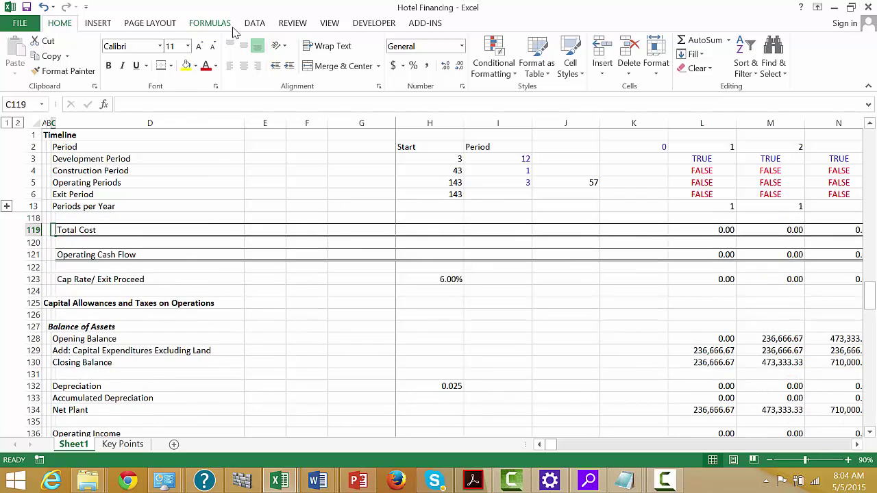
key("Down")
key("Down")
key("Down")
key("Down")
key("Down")
key("Down")
key("Down")
key("Down")
key("Down")
key("Down")
key("Down")
key("Down")
key("Down")
key("Down")
key("Down")
key("Down")
key("Down")
key("Down")
key("Down")
key("Down")
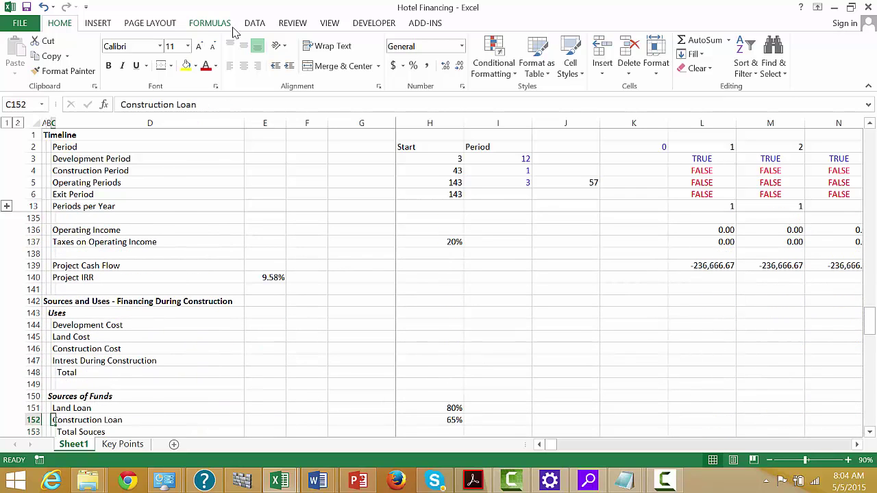
key("Up")
key("Up")
key("Up")
key("Up")
key("Up")
key("Up")
key("Up")
key("Up")
key("Right")
key("Right")
key("Right")
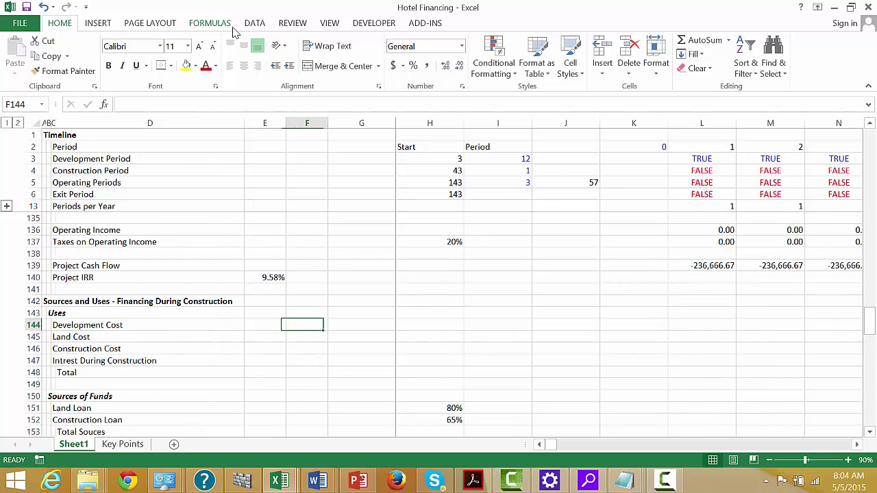
key("Right")
key("Right")
key("Right")
key("Right")
key("Right")
key("Right")
type("=")
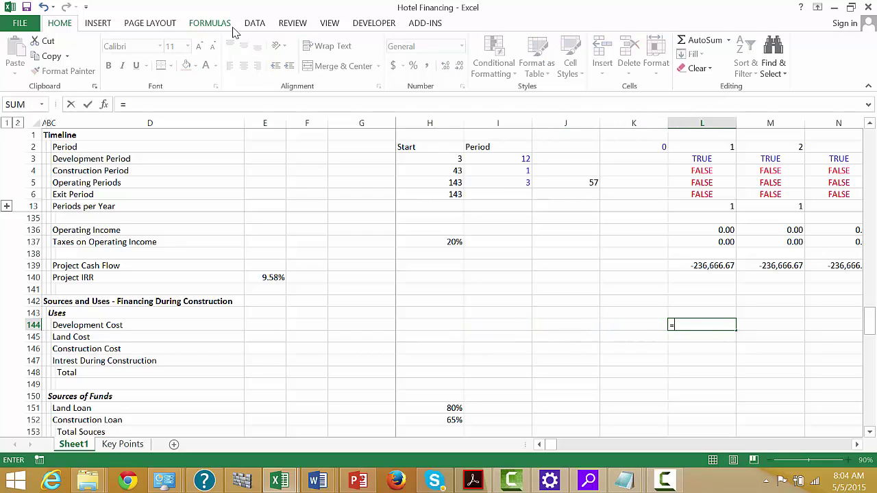
key("Up")
key("Up")
key("Up")
key("Up")
key("Up")
key("Up")
key("Up")
key("Up")
key("Up")
key("Up")
key("Up")
key("Up")
key("Up")
key("Up")
key("Up")
key("Up")
key("Up")
key("Up")
key("Up")
key("Up")
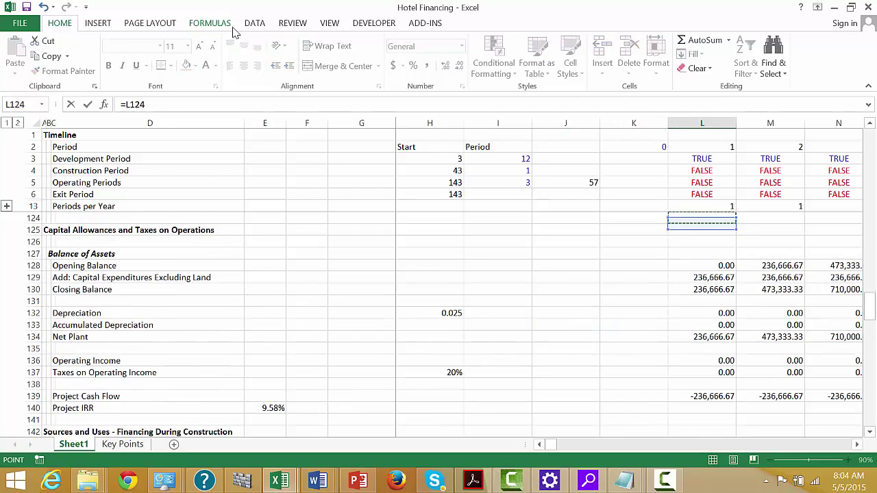
key("Up")
key("Up")
key("Up")
key("Up")
key("Up")
key("Up")
key("Up")
key("Up")
key("Up")
key("Up")
key("Up")
key("Up")
key("Up")
key("Up")
key("Up")
key("Up")
key("Up")
key("Up")
key("Up")
key("Up")
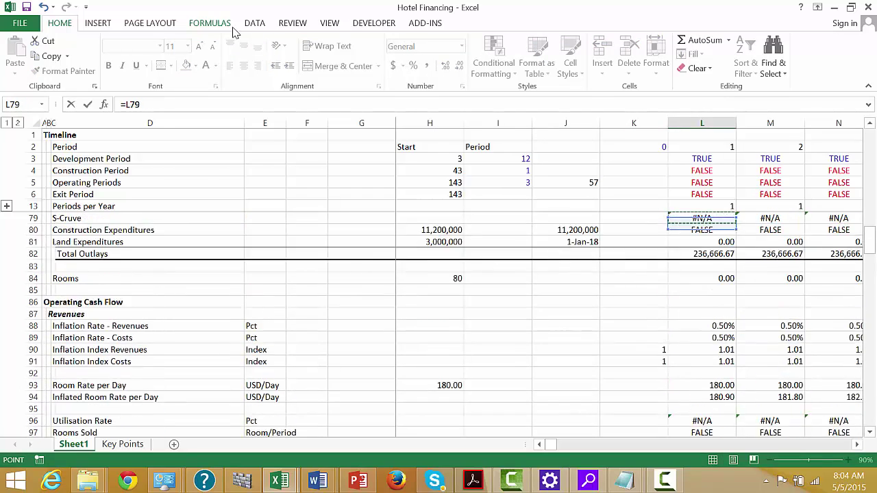
key("Up")
key("Up")
key("Up")
key("Up")
key("Up")
key("Up")
key("Up")
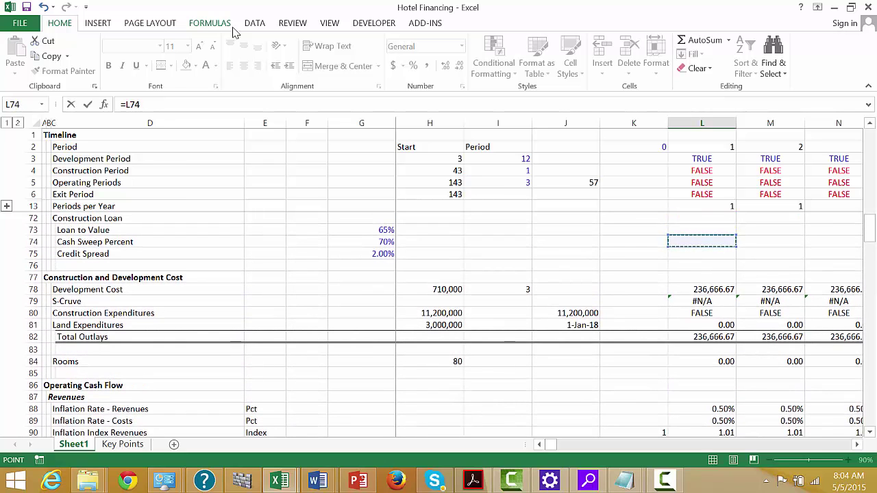
key("Return")
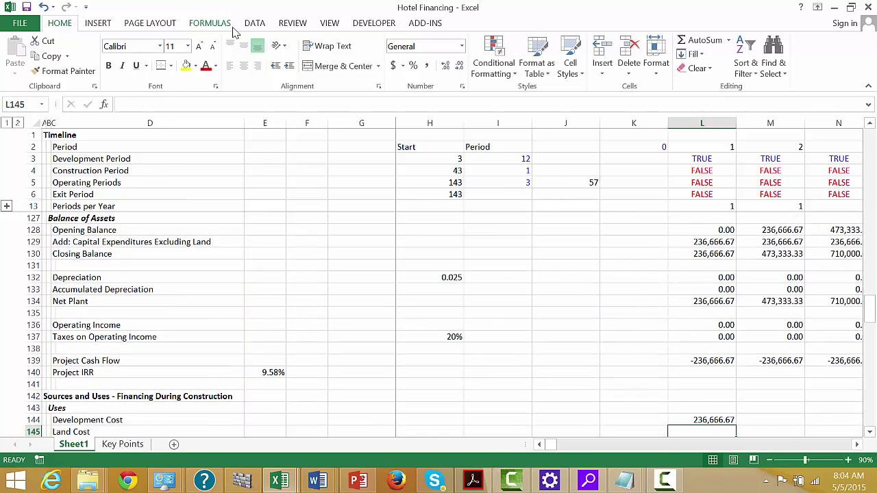
Step: Link L145, the period 1 Land Cost under Uses, to Land Expenditures in L81 with the formula =L81
type("=")
key("Up")
key("Up")
key("Up")
key("Up")
key("Up")
key("Up")
key("Up")
key("Up")
key("Up")
key("Up")
key("Up")
key("Up")
key("Up")
key("Up")
key("Up")
key("Up")
key("Up")
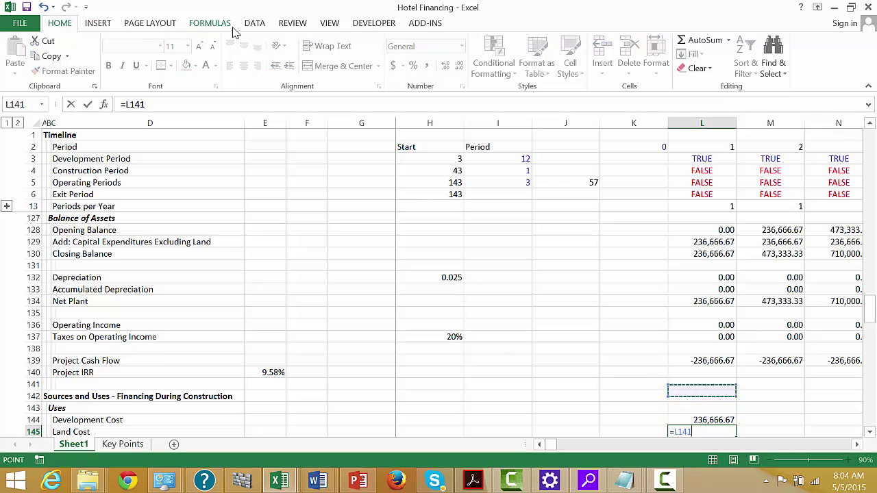
key("Up")
key("Up")
key("Up")
key("Up")
key("Up")
key("Up")
key("Up")
key("Up")
key("Up")
key("Up")
key("Up")
key("Up")
key("Up")
key("Up")
key("Up")
key("Up")
key("Up")
key("Up")
key("Up")
key("Up")
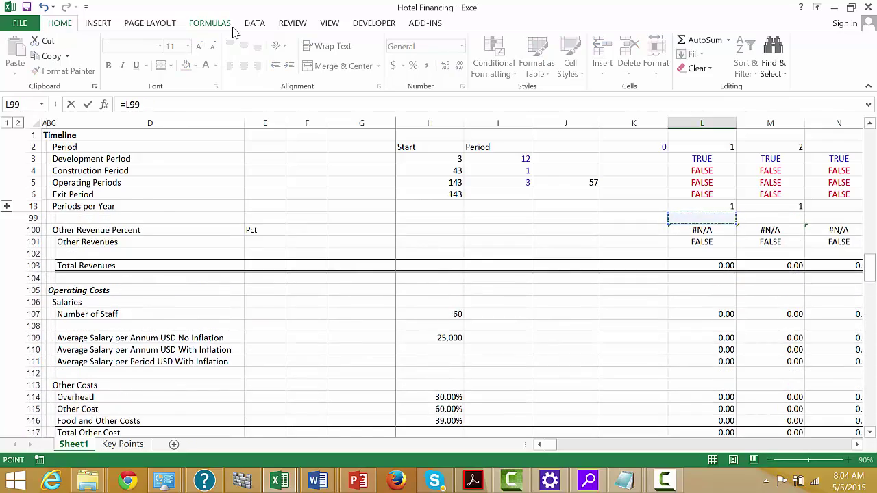
key("Up")
key("Up")
key("Up")
key("Up")
key("Up")
key("Up")
key("Up")
key("Up")
key("Up")
key("Up")
key("Up")
key("Up")
key("Up")
key("Up")
key("Up")
key("Up")
key("Up")
key("Up")
key("Up")
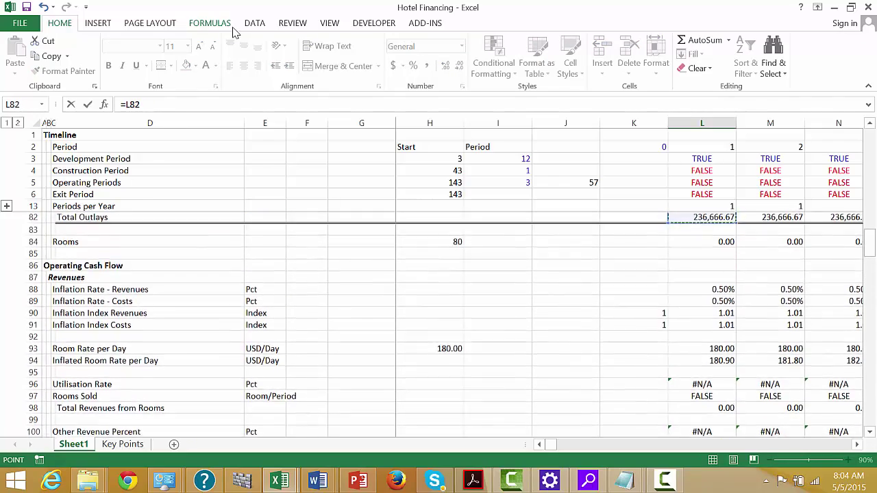
key("Up")
key("Down")
key("Down")
key("Down")
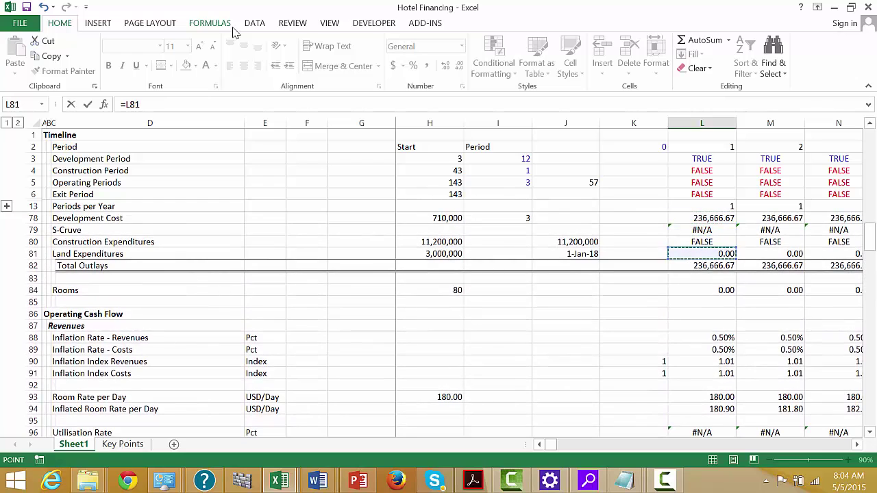
key("Return")
Step: Link L146, the period 1 Construction Cost under Uses, to Construction Expenditures in L80 with the formula =L80
type("=")
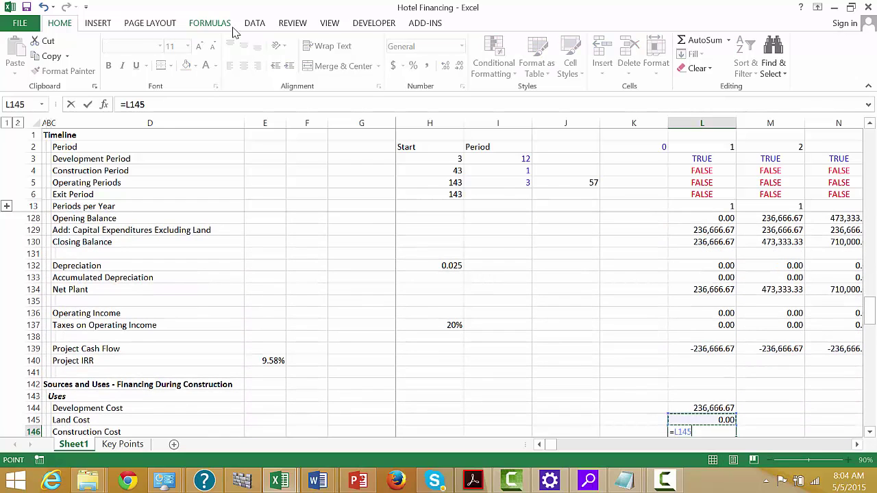
key("Up")
key("Up")
key("Up")
key("Up")
key("Up")
key("Up")
key("Up")
key("Up")
key("Up")
key("Up")
key("Up")
key("Up")
key("Up")
key("Up")
key("Up")
key("Up")
key("Up")
key("Up")
key("Up")
key("Up")
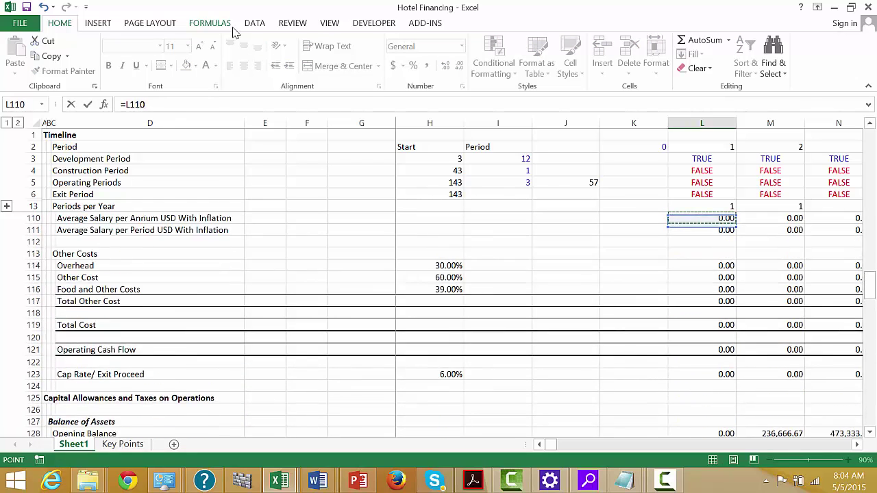
key("Up")
key("Up")
key("Up")
key("Up")
key("Up")
key("Up")
key("Up")
key("Up")
key("Up")
key("Up")
key("Up")
key("Up")
key("Up")
key("Up")
key("Up")
key("Up")
key("Up")
key("Up")
key("Up")
key("Up")
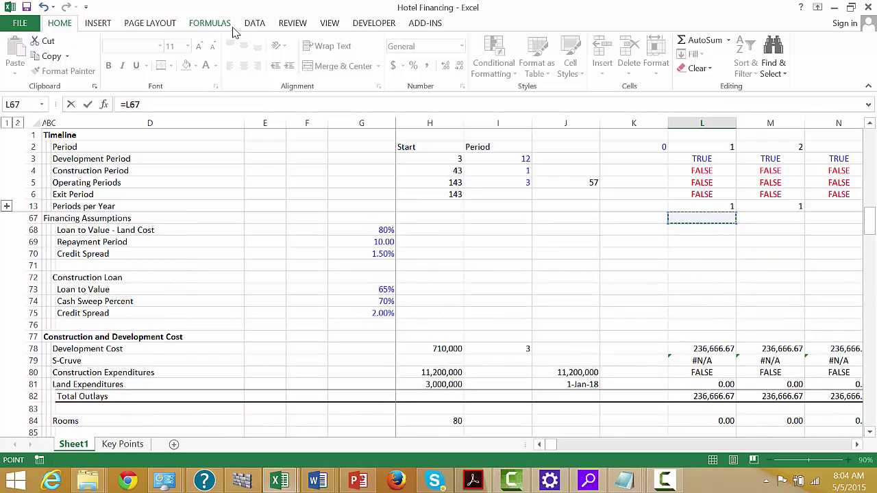
key("Down")
key("Down")
key("Down")
key("Down")
key("Down")
key("Down")
key("Down")
key("Down")
key("Down")
key("Down")
key("Down")
key("Down")
key("Down")
key("ctrl+Return")
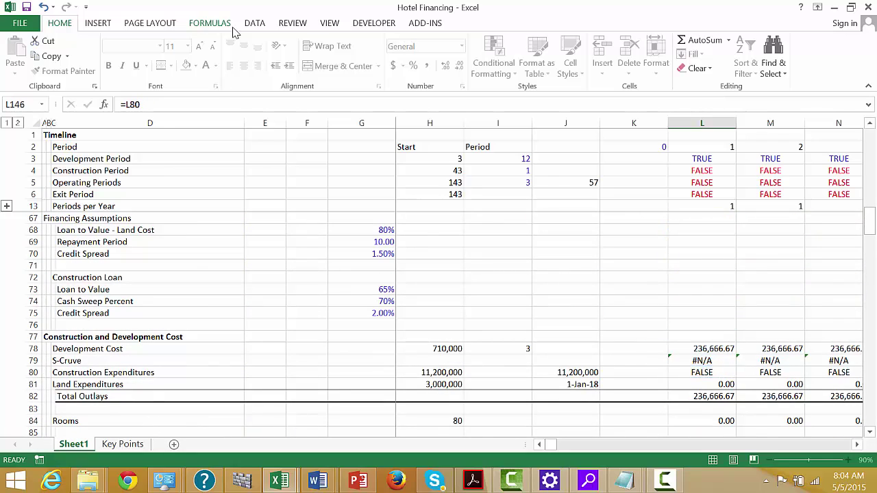
Step: Edit the Construction Cost formula in L146 to convert its logical result to a number
key("Return")
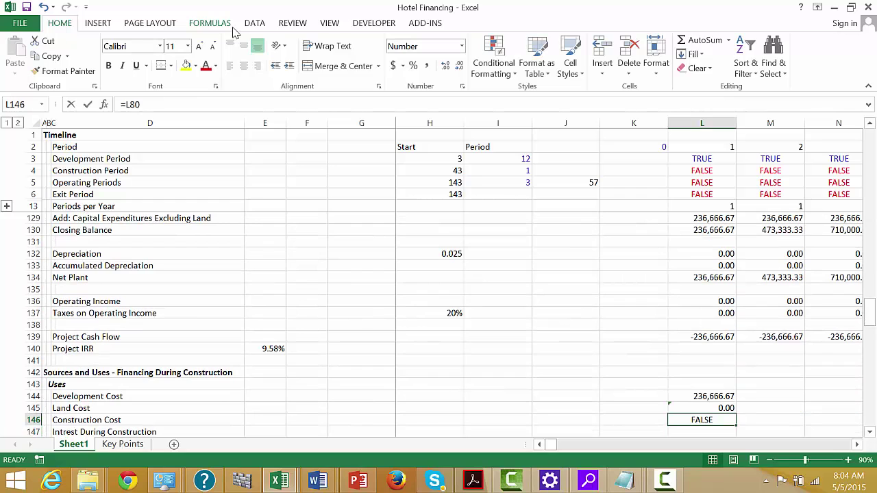
key("F2")
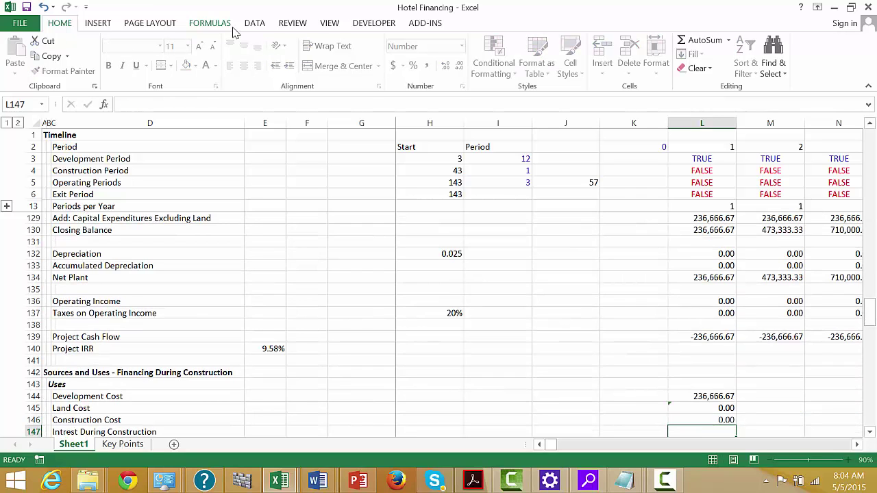
key("Up")
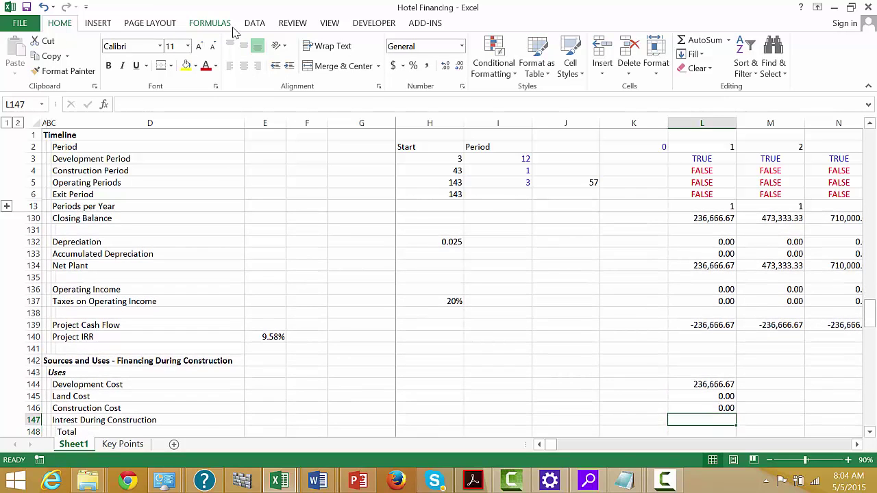
Step: Start the period 1 Interest During Construction formula in L147 with a reference to the Land Loan's Interest Capitalised in L167
type("=")
key("Down")
key("Down")
key("Down")
key("Down")
key("Down")
key("Down")
key("Down")
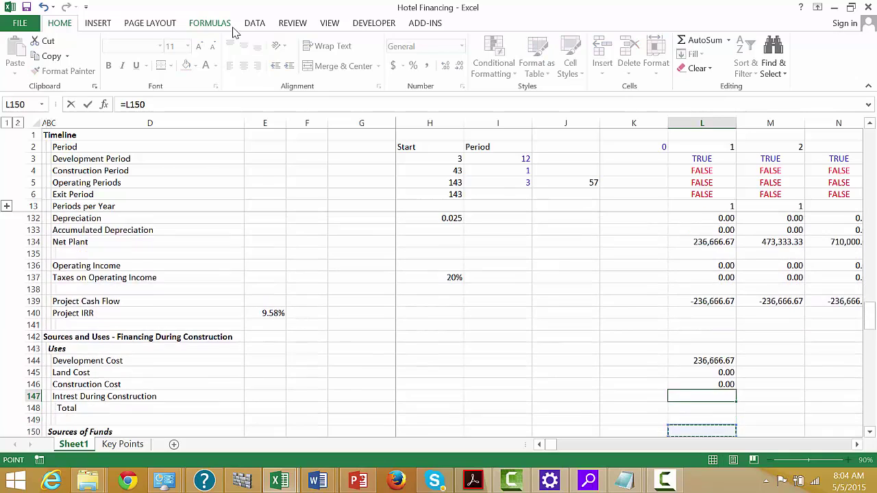
key("Down")
key("Down")
key("Down")
key("Down")
key("Down")
key("Down")
key("Down")
key("Down")
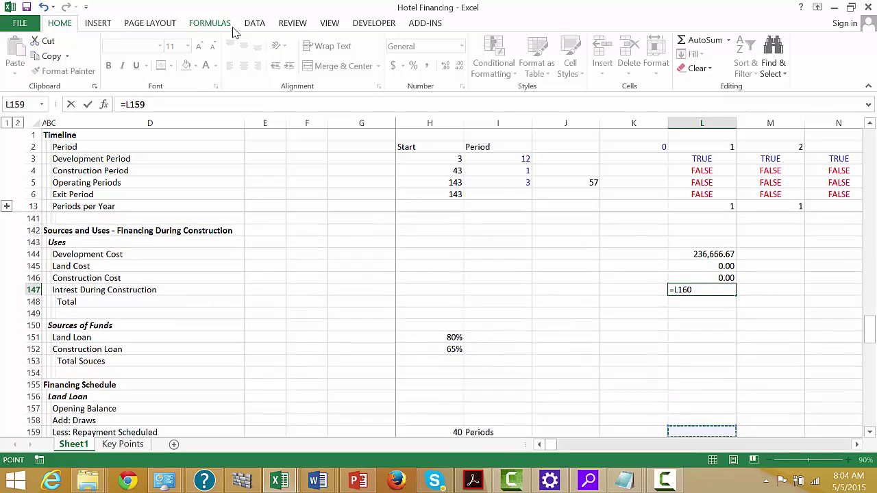
key("Down")
key("Down")
key("Down")
key("Down")
key("Down")
key("Down")
key("Down")
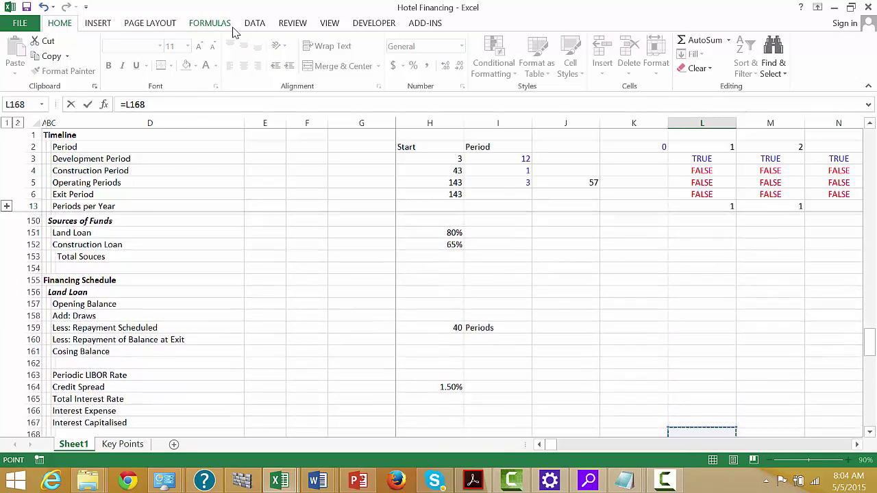
key("Up")
key("Up")
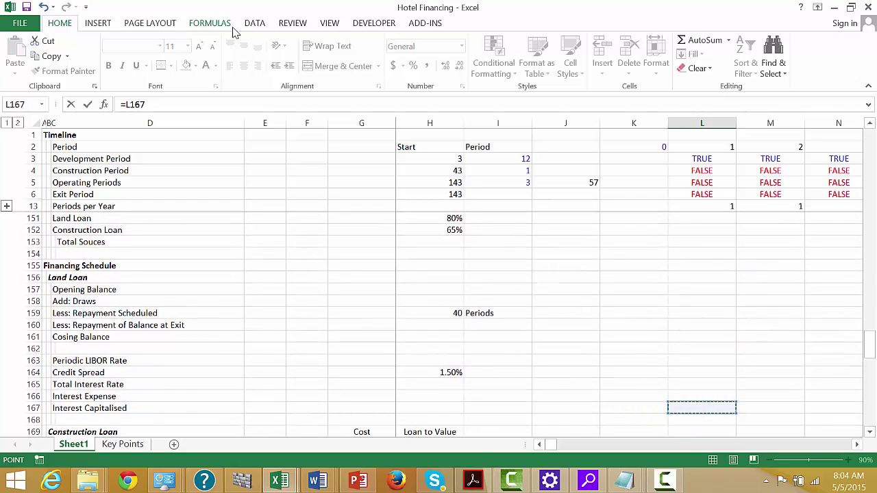
Step: Add the Construction Loan's period 1 Interest Capitalised from row 180 to the L147 formula and enter it
type("+")
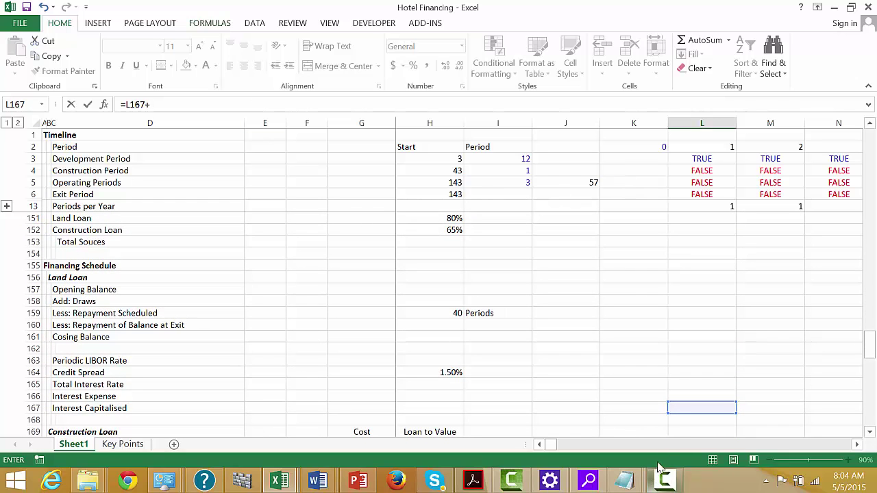
left_click(684, 429)
key("Down")
key("Down")
key("Down")
key("Down")
key("Down")
key("Down")
key("Down")
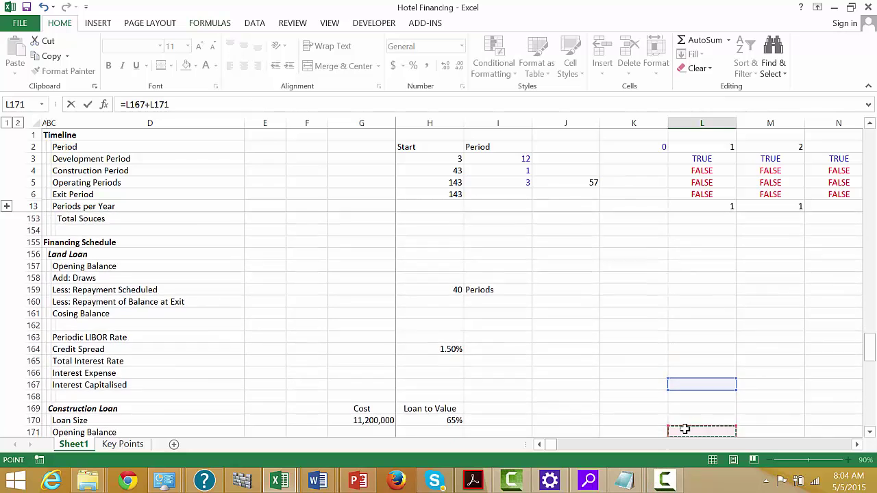
key("Down")
key("Down")
key("Up")
key("Up")
key("Up")
key("Up")
key("Up")
key("Up")
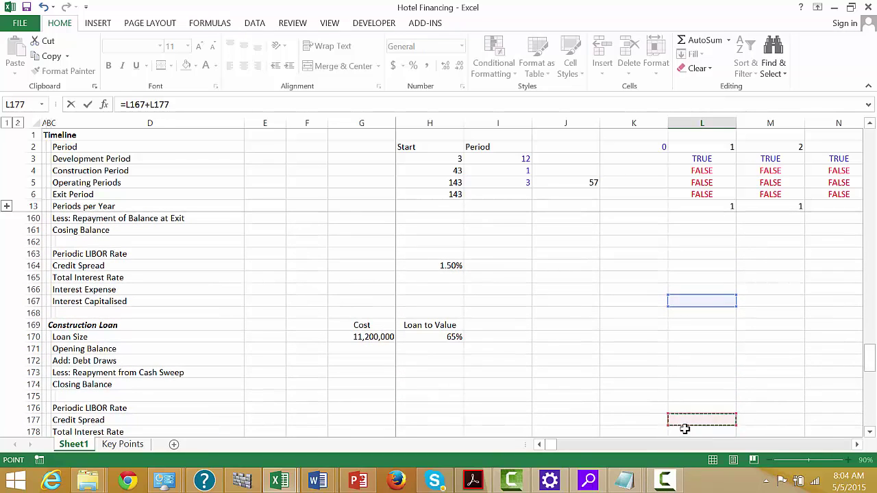
key("Left")
key("Left")
key("Left")
key("Left")
key("Left")
key("Left")
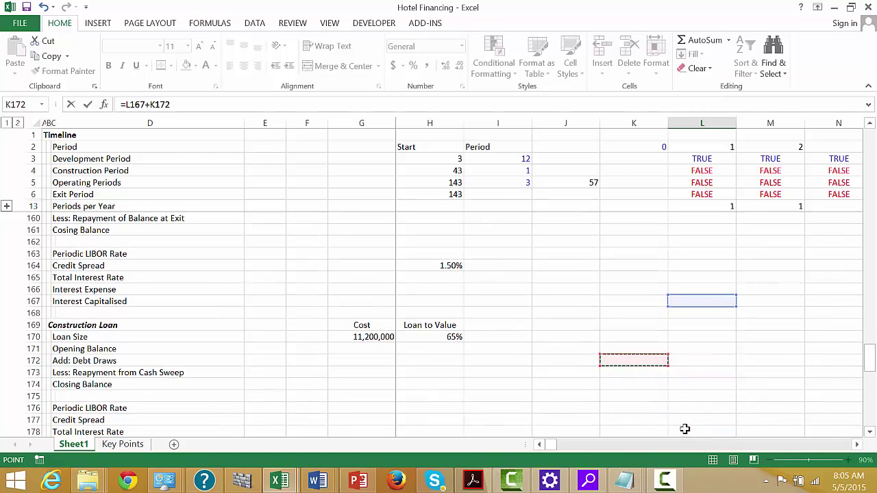
key("Left")
key("Left")
key("Down")
key("Down")
key("Down")
key("Down")
key("Down")
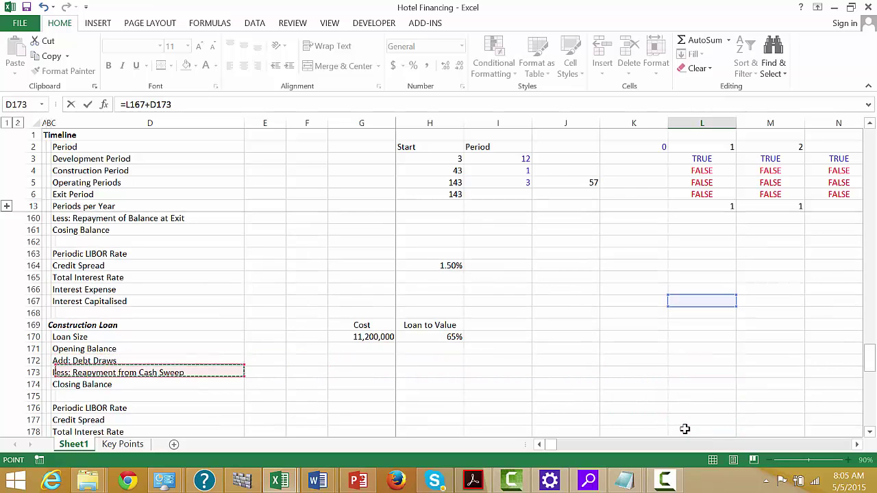
key("Down")
key("Down")
key("Down")
key("Down")
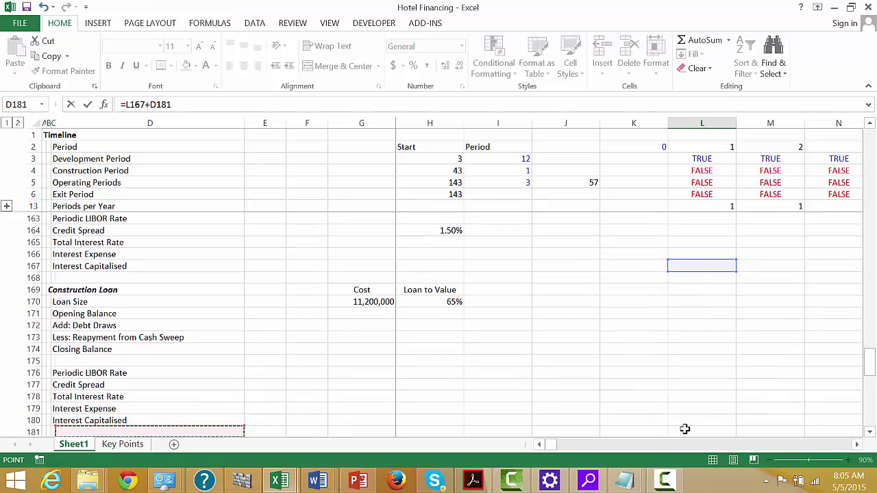
key("Up")
key("Right")
key("Right")
key("Right")
key("Right")
key("Right")
key("Right")
key("Right")
key("Right")
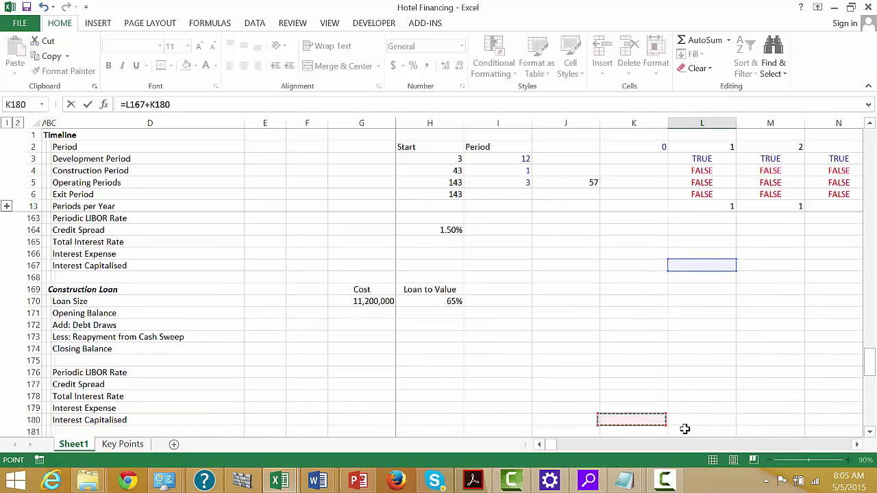
key("Return")
Step: Format the Interest During Construction value in L147 as a number with two decimals
key("Up")
key("Up")
key("Up")
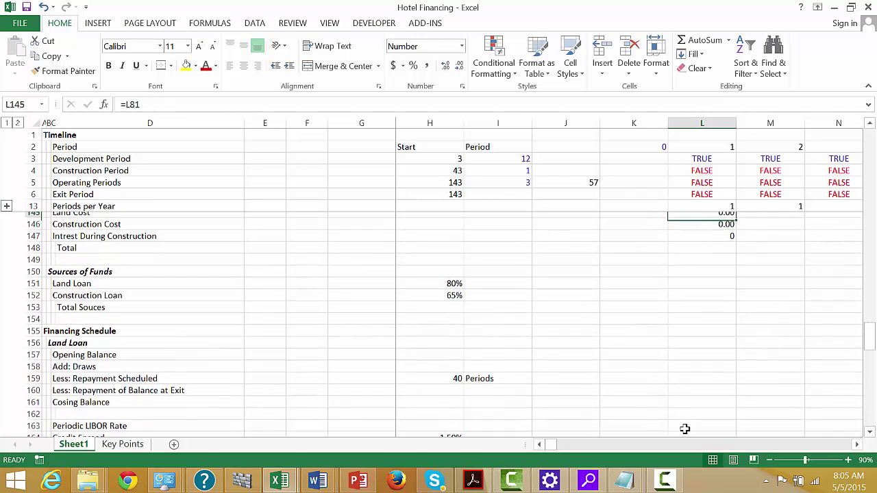
key("Down")
key("Down")
key("Down")
key("ctrl+shift+1")
key("Down")
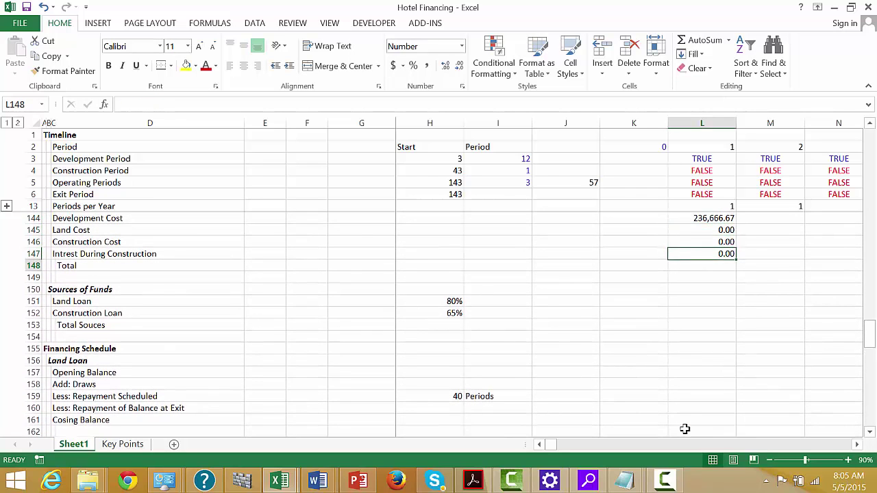
Step: Total the period 1 Uses in L148 by summing the development, land, construction and interest lines above it
key("Up")
key("Up")
key("Up")
key("Up")
key("Up")
key("Up")
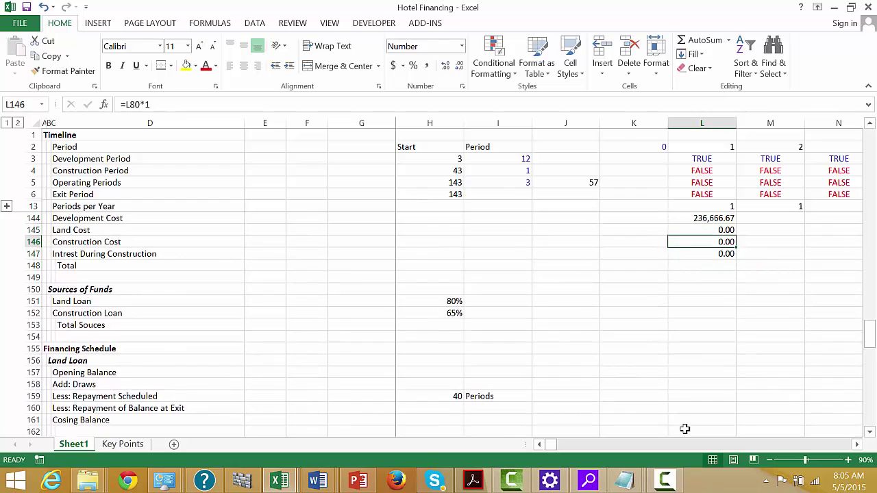
key("Down")
key("Down")
key("Down")
key("Down")
key("Down")
key("Down")
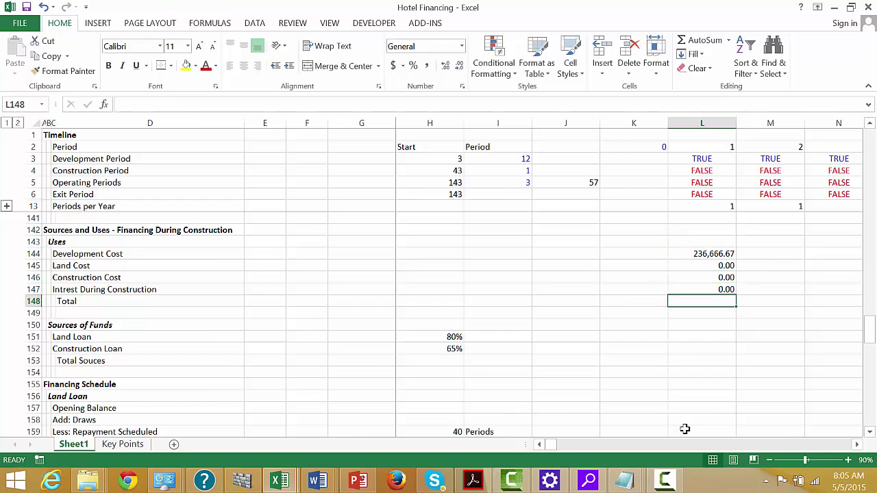
key("alt+equal")
key("Return")
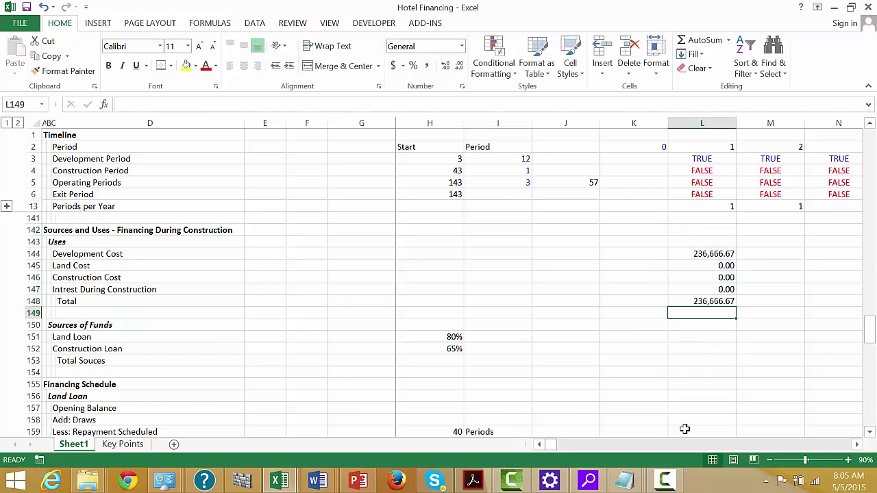
Step: Calculate the period 1 Land Loan in L151 with the formula =$H$151*L145, shown as a two-decimal number
key("Down")
key("Down")
type("=")
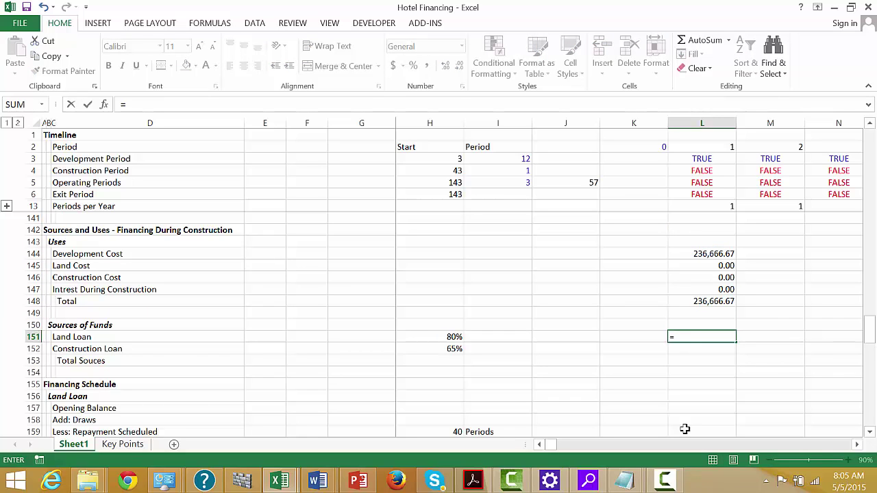
key("Left")
key("Left")
key("Left")
key("Left")
key("F4")
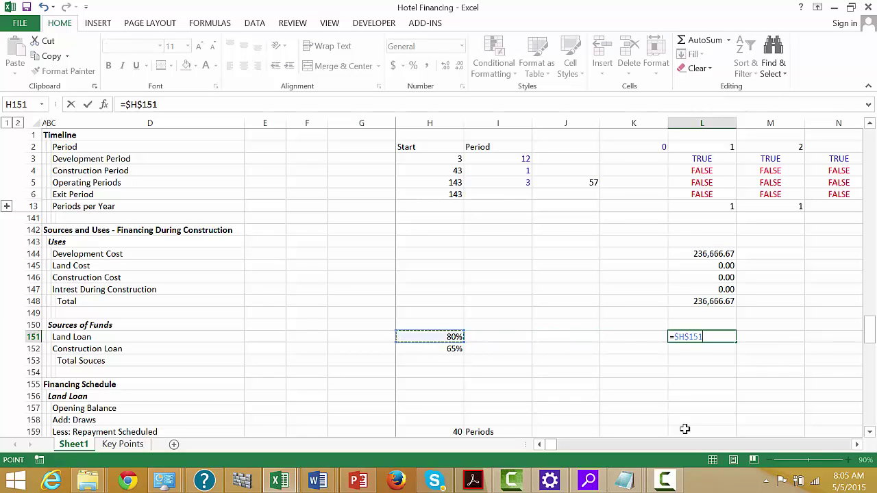
type("*")
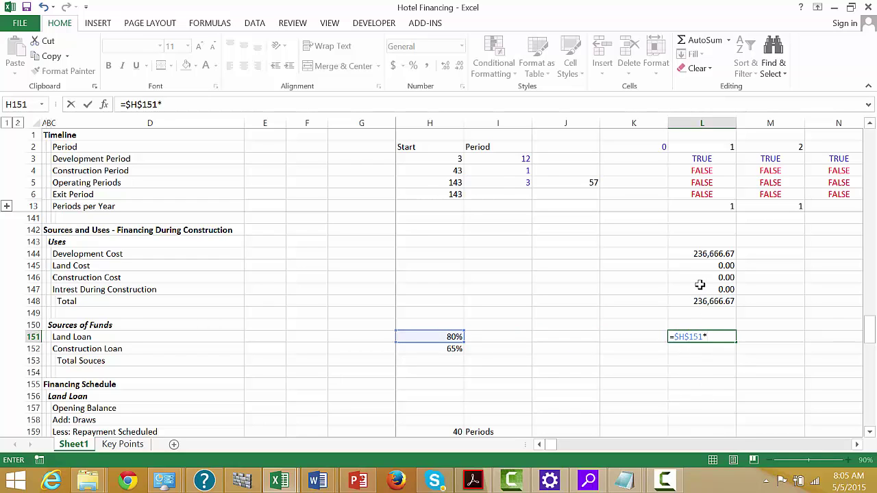
key("Up")
key("Up")
key("Up")
key("Up")
key("Up")
key("Up")
key("Left")
key("Down")
key("Right")
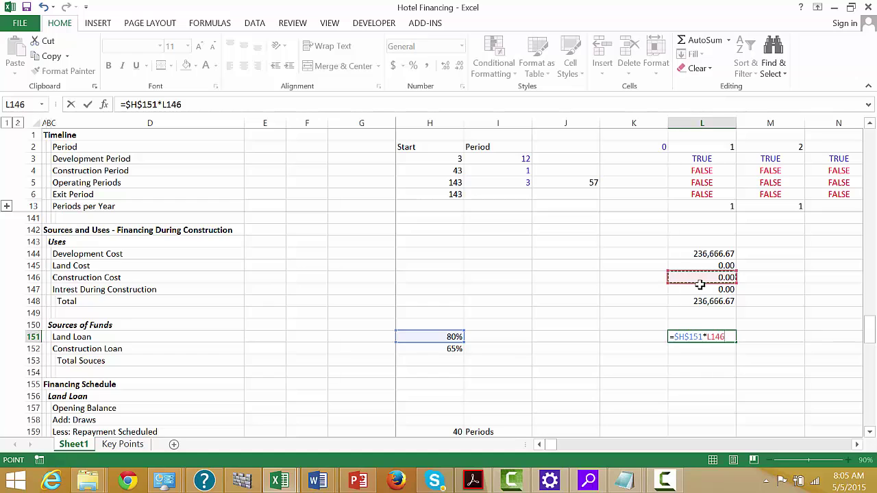
key("Up")
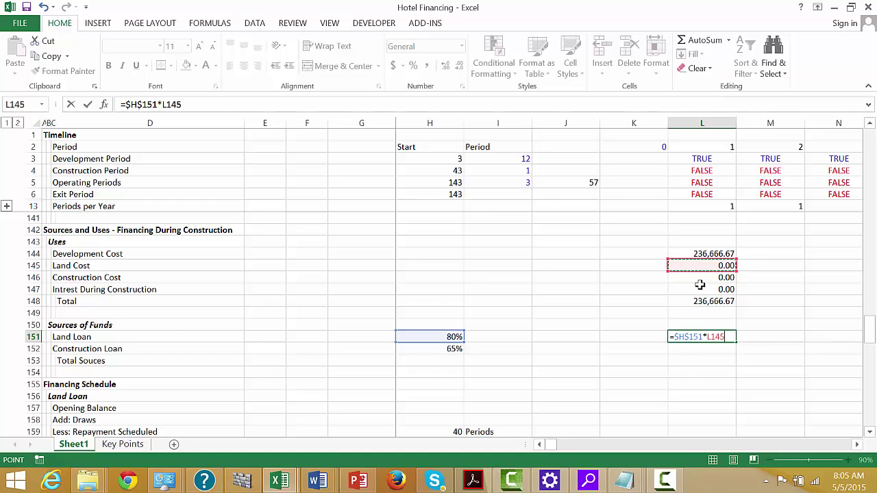
key("Return")
key("Up")
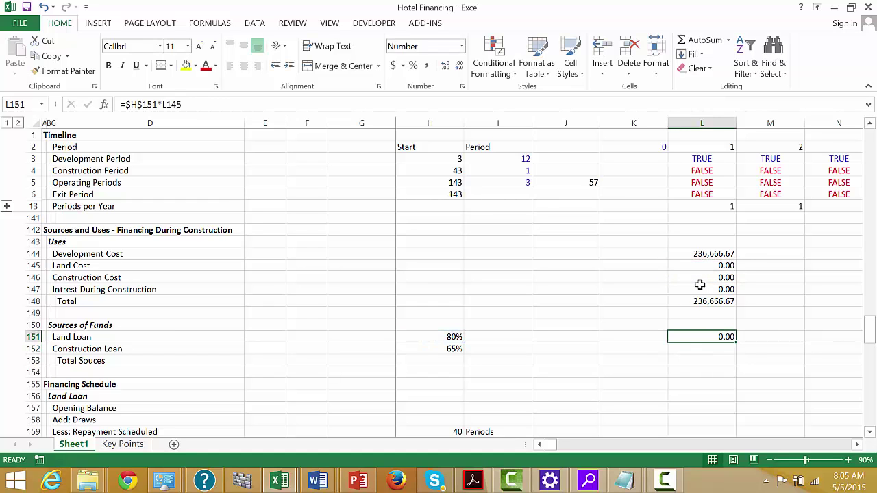
Step: Calculate the period 1 Construction Loan in L152 with the formula =$H$152*L146, shown as a two-decimal number
key("Down")
type("=")
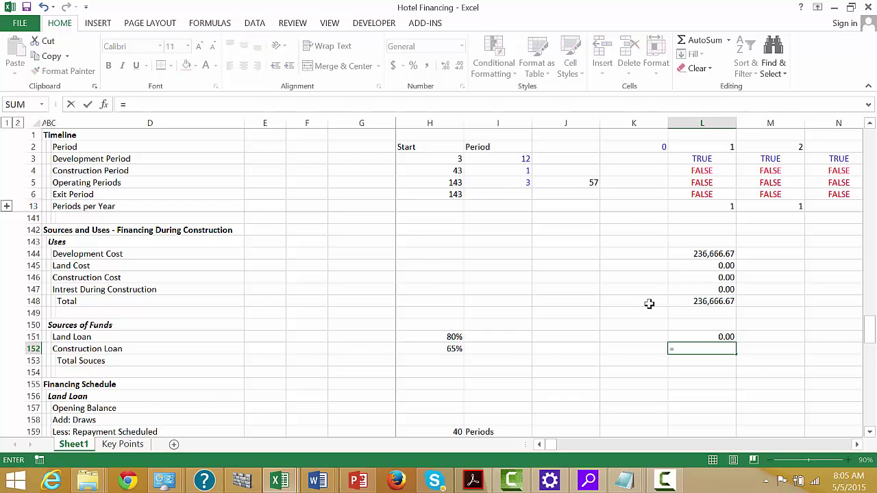
left_click(431, 349)
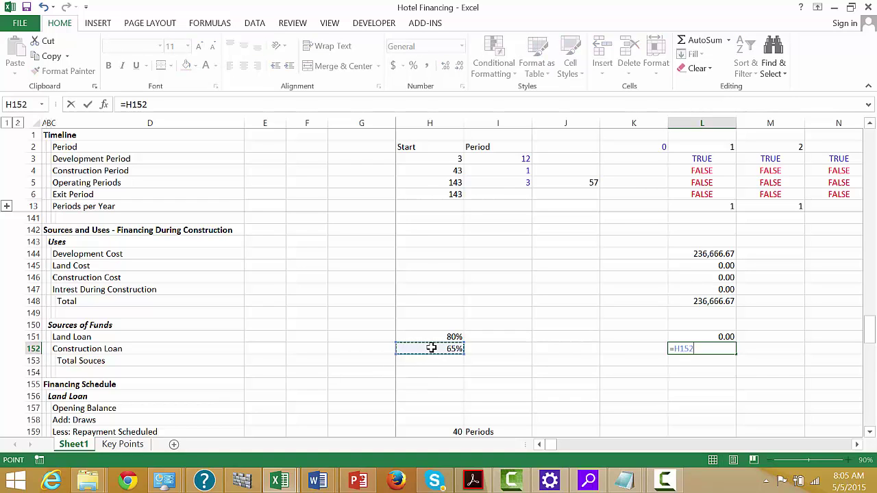
key("F4")
type("*")
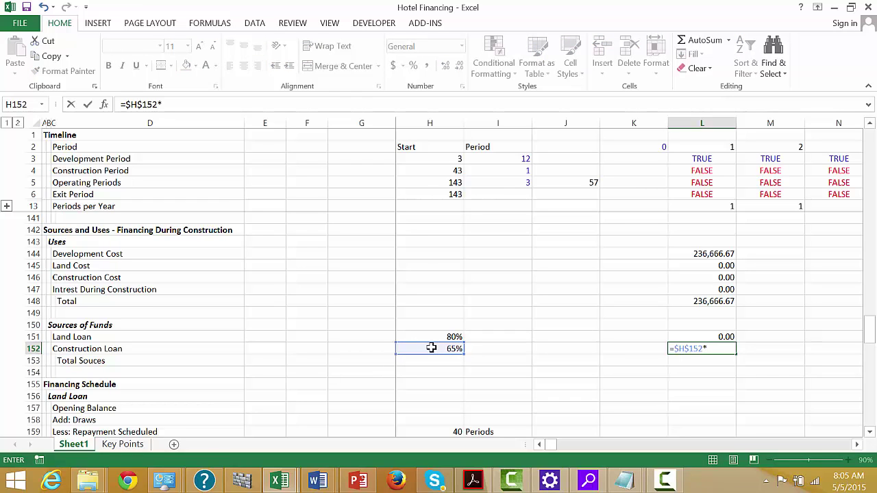
key("Up")
key("Up")
key("Up")
key("Up")
key("Up")
key("Up")
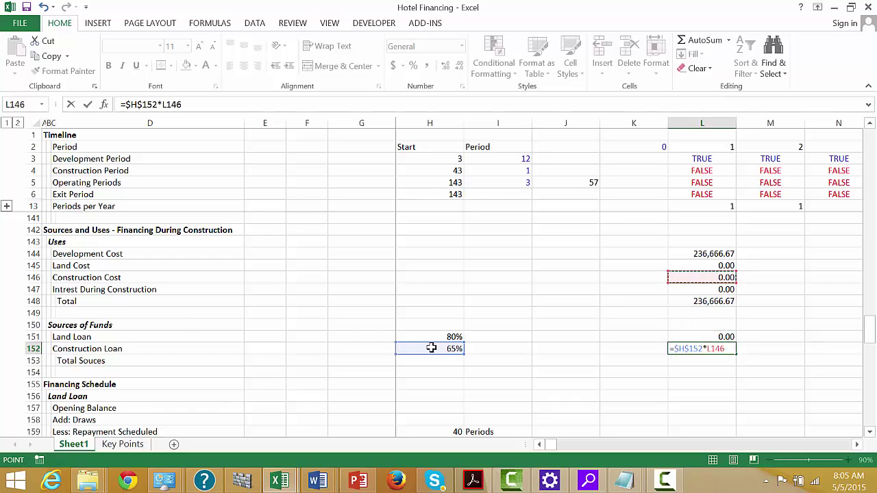
key("Return")
key("Up")
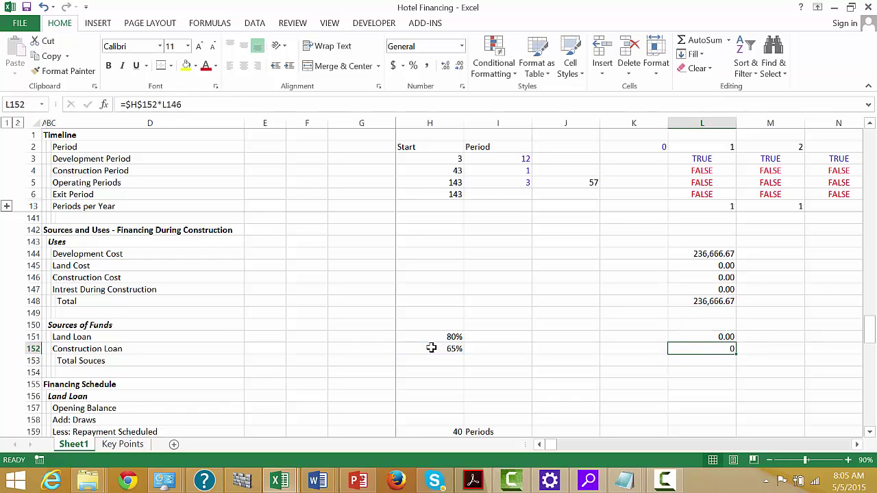
Step: Total the period 1 sources of funds in L153 with =SUM(L151:L152)
key("Down")
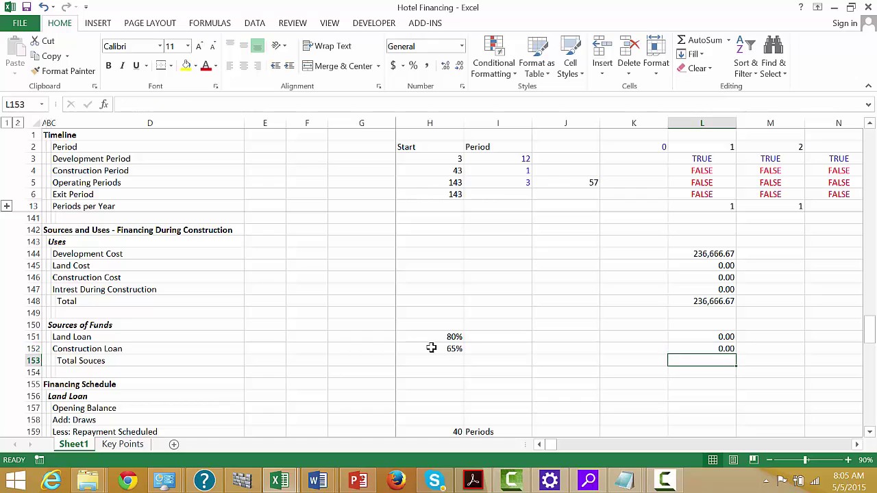
key("alt+equal")
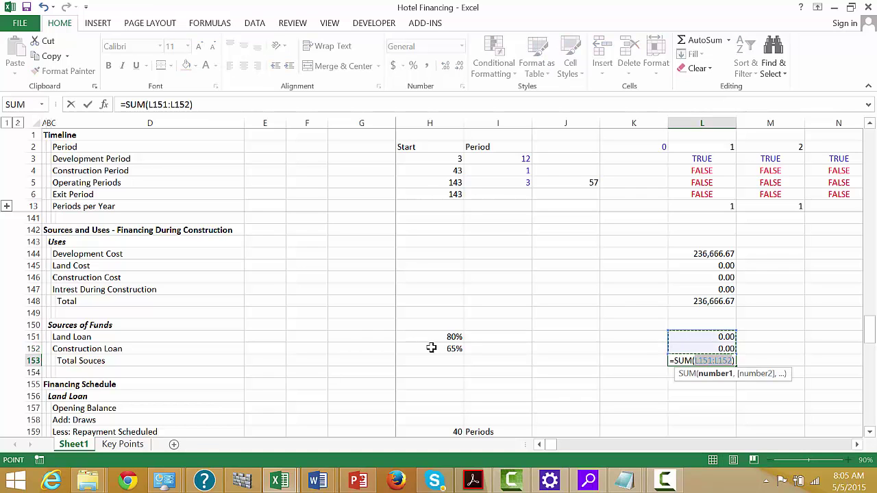
key("ctrl+Return")
Step: Link the Land Loan's period 1 Opening Balance in L157 to the prior period's closing balance with =K161
key("Down")
key("Down")
key("Down")
key("Down")
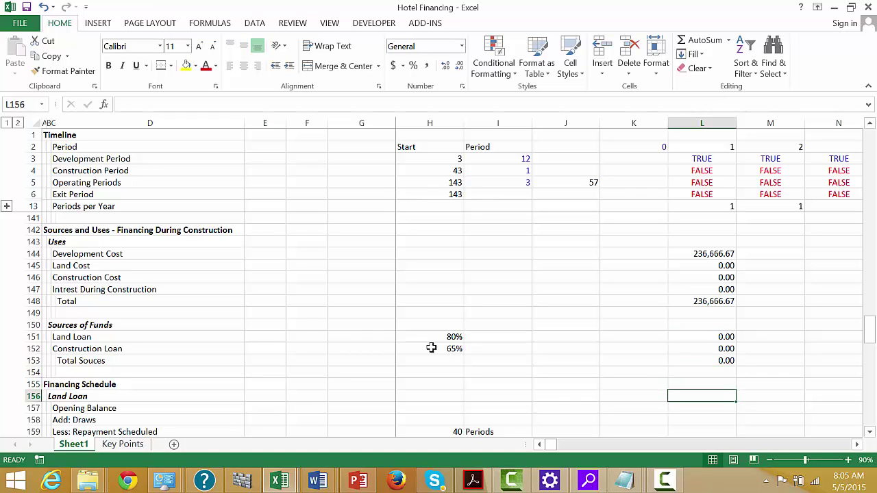
type("=")
key("Down")
key("Down")
key("Down")
key("Down")
key("Down")
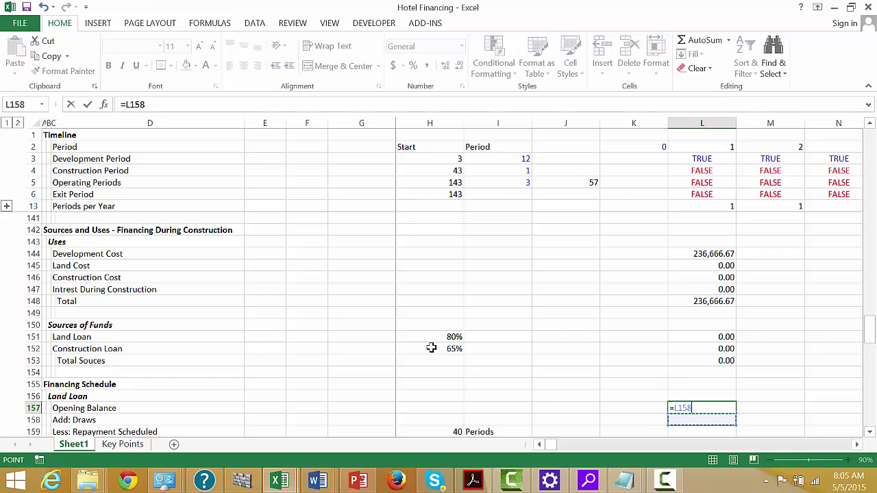
key("Up")
key("Left")
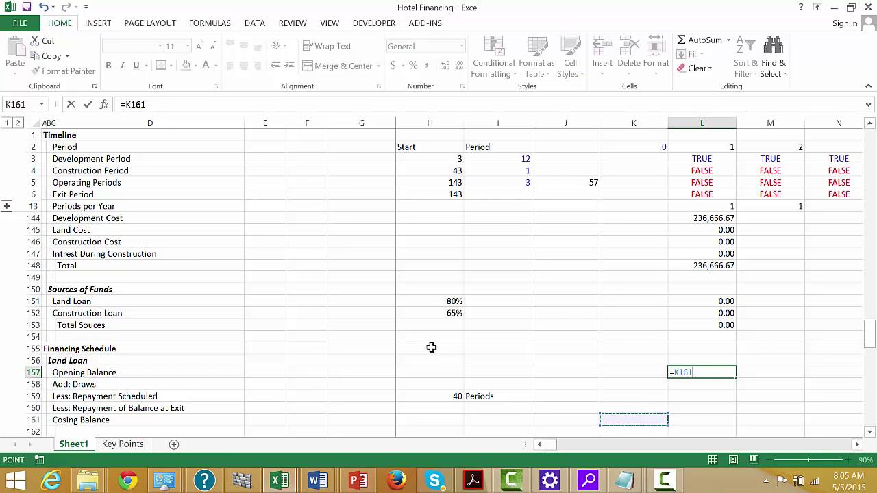
key("Right")
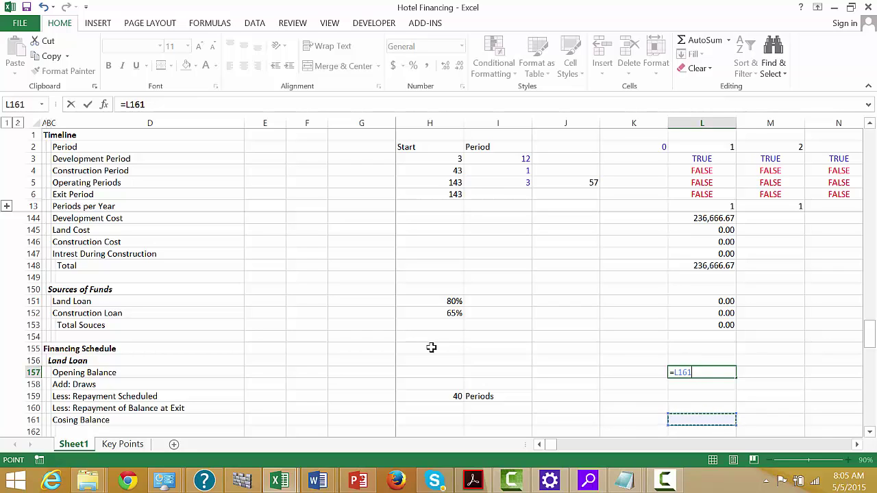
key("Left")
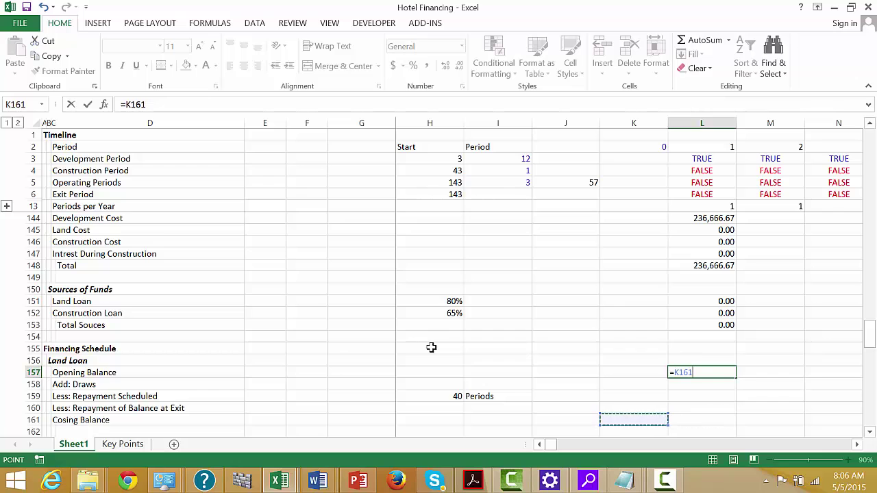
key("Return")
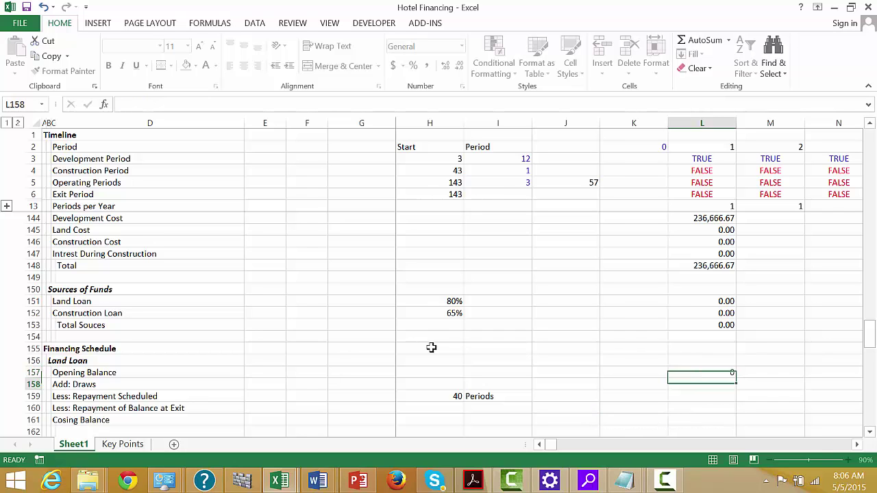
Step: Show the Land Loan's period 1 Opening Balance as a two-decimal number and link its Draws in L158 with =L151
key("Up")
key("ctrl+shift+1")
key("Down")
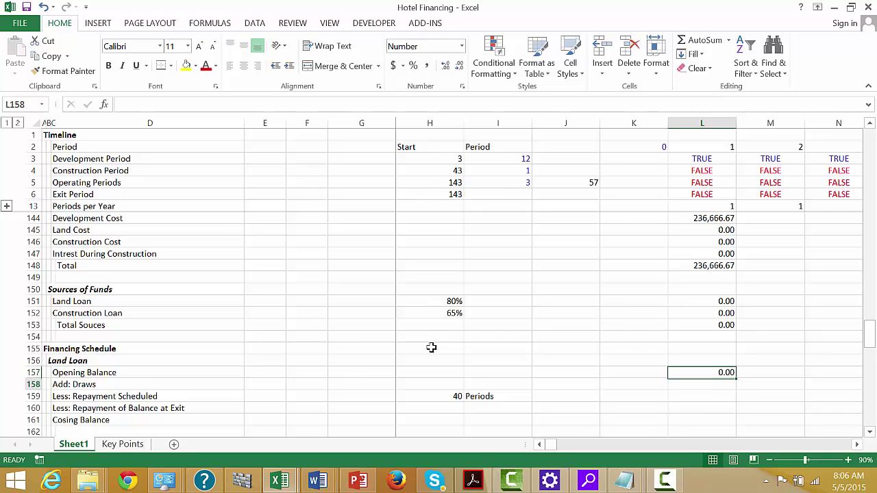
type("=")
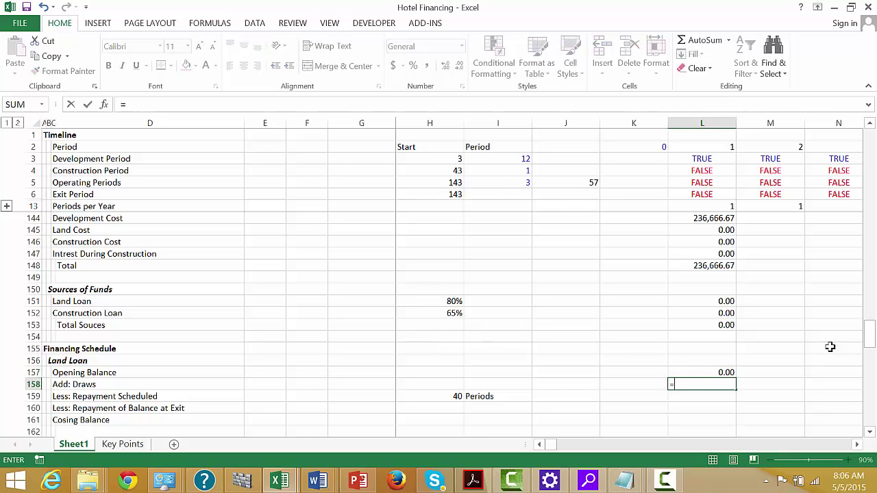
left_click(709, 304)
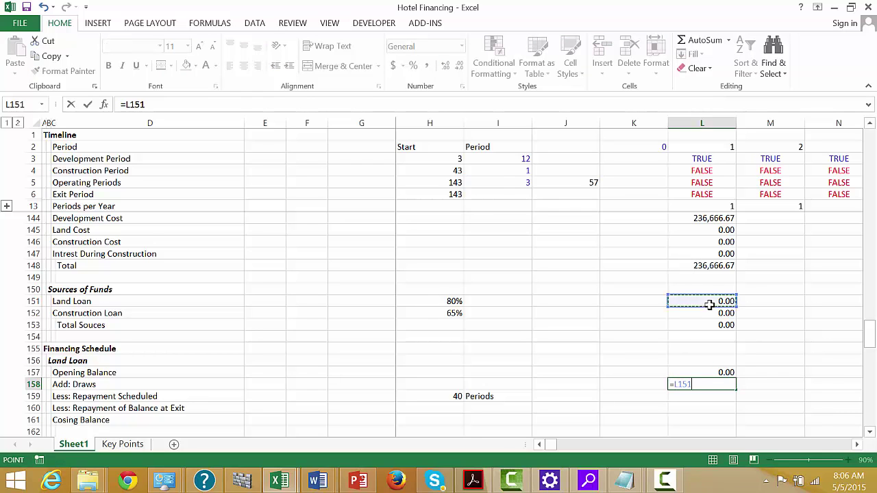
key("Return")
Step: Link L159 to the cash flow's land loan balance repayment at exit with =L206, shown as a two-decimal number
type("=")
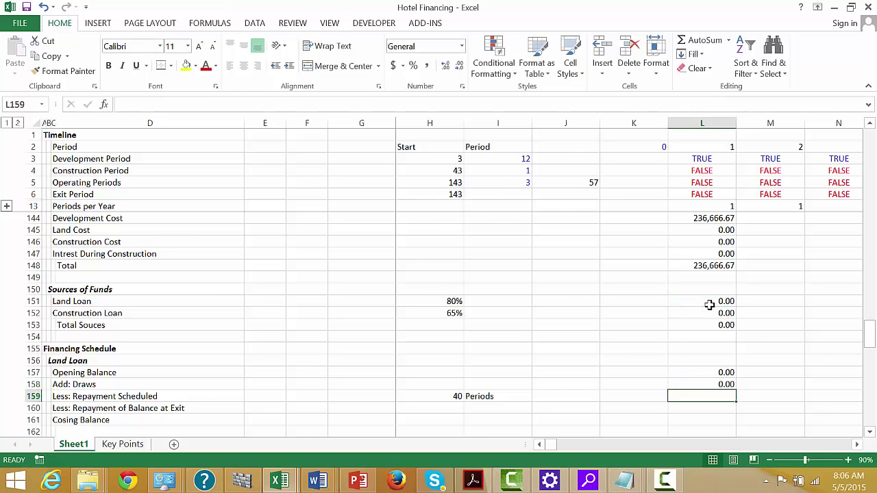
key("Down")
key("Down")
key("Down")
key("Down")
key("Down")
key("Down")
key("Down")
key("Down")
key("Down")
key("Down")
key("Down")
key("Down")
key("Down")
key("Down")
key("Down")
key("Down")
key("Down")
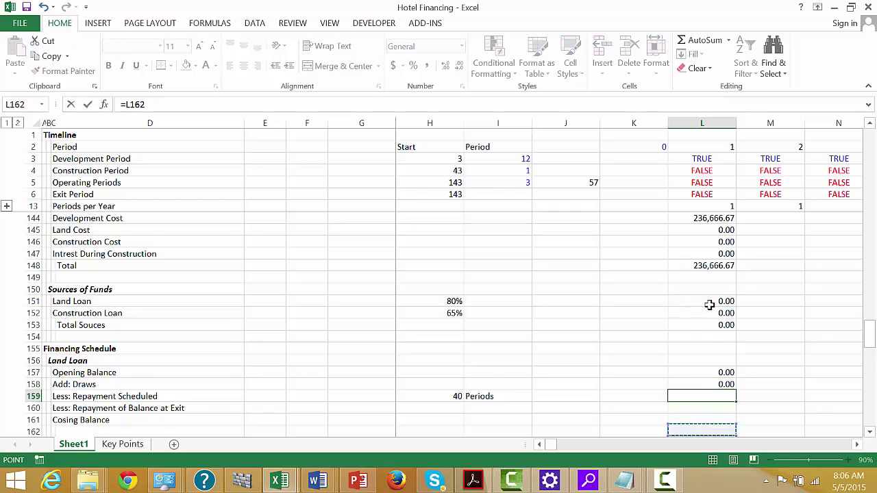
key("Down")
key("Down")
key("Down")
key("Down")
key("Down")
key("Down")
key("Down")
key("Down")
key("Down")
key("Down")
key("Down")
key("Down")
key("Down")
key("Down")
key("Down")
key("Down")
key("Down")
key("Down")
key("Down")
key("Down")
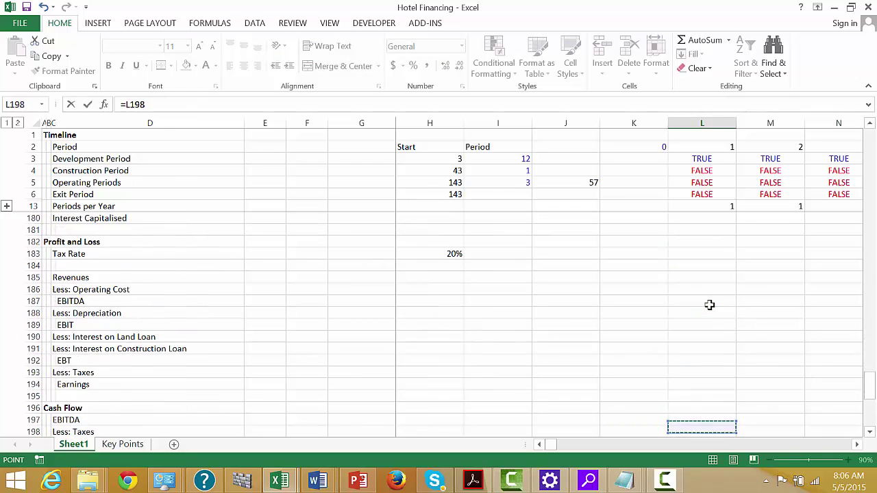
key("Down")
key("Down")
key("Down")
key("Down")
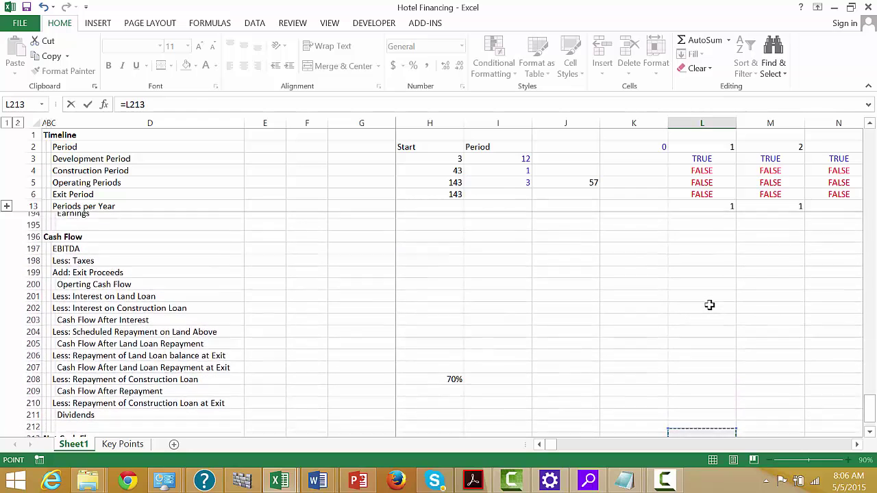
key("Up")
key("Up")
key("Up")
key("Up")
key("Up")
key("Up")
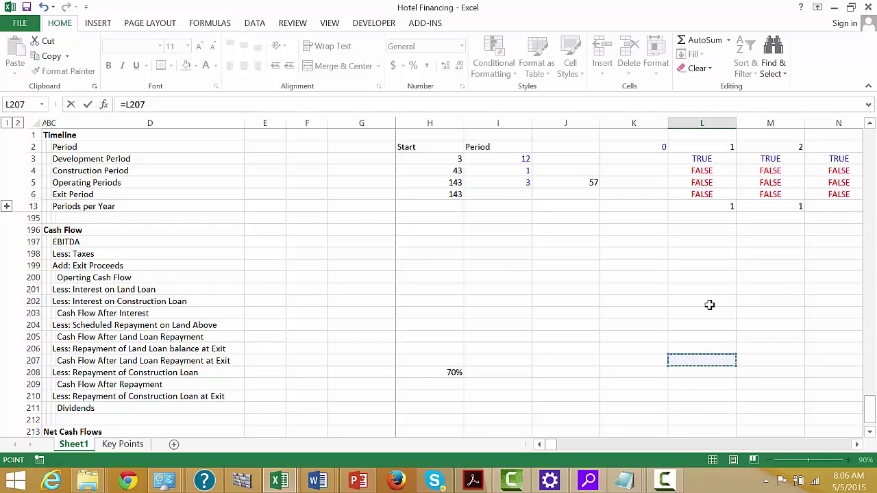
key("Up")
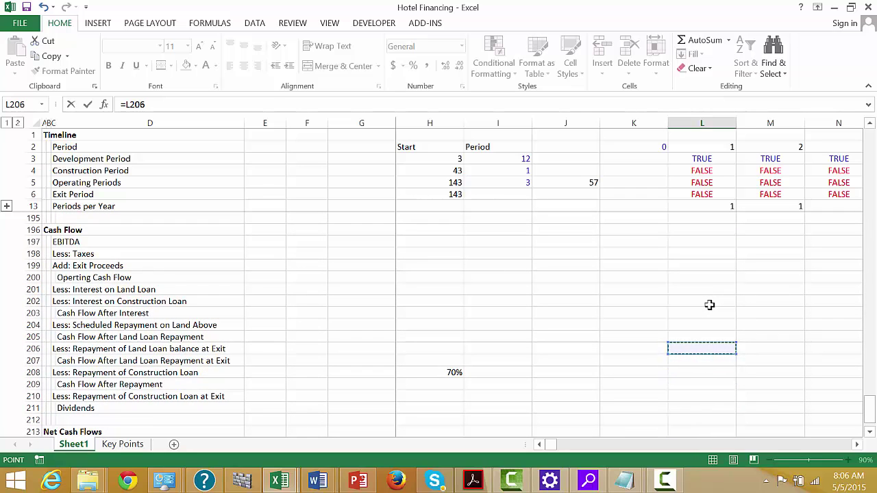
key("Escape")
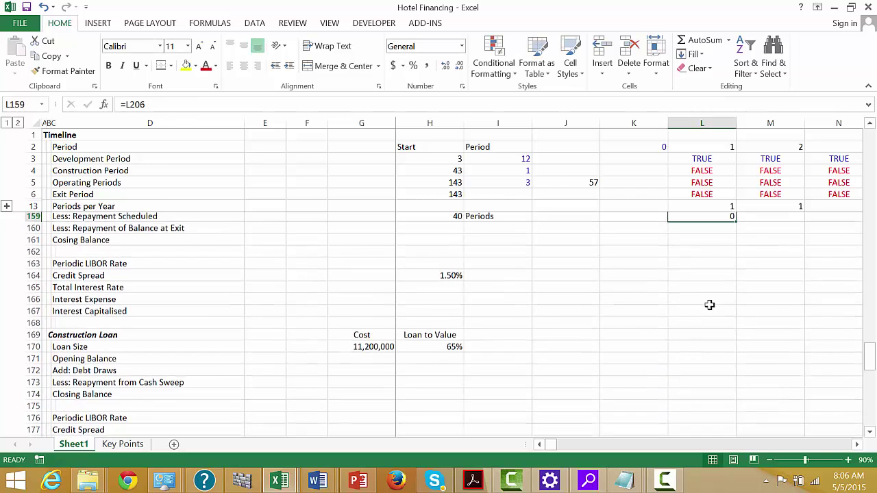
key("Down")
key("Down")
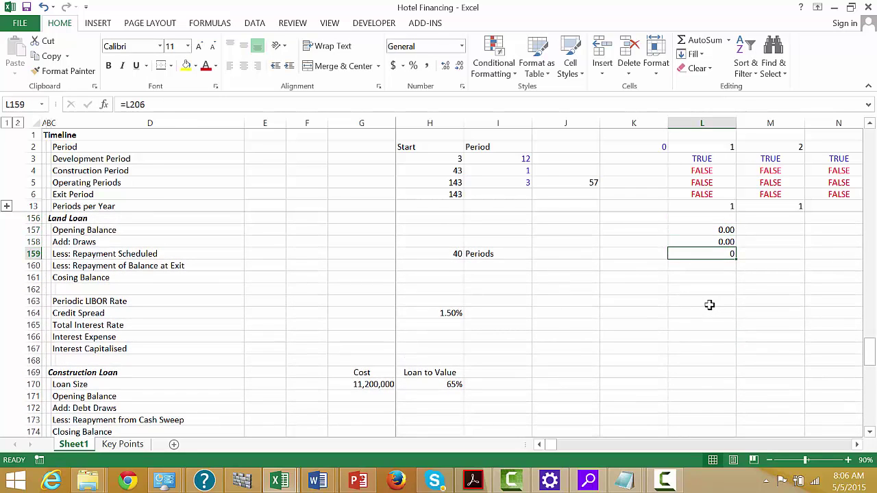
key("Down")
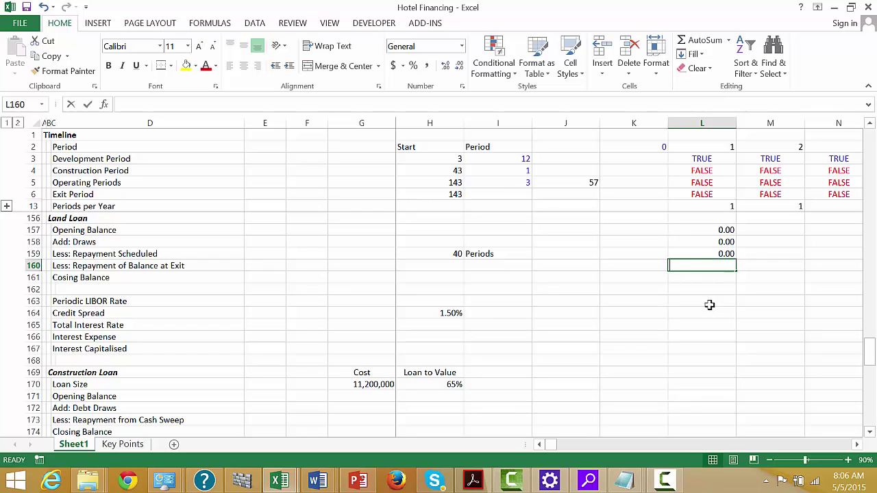
type("=")
key("Up")
key("Up")
key("Up")
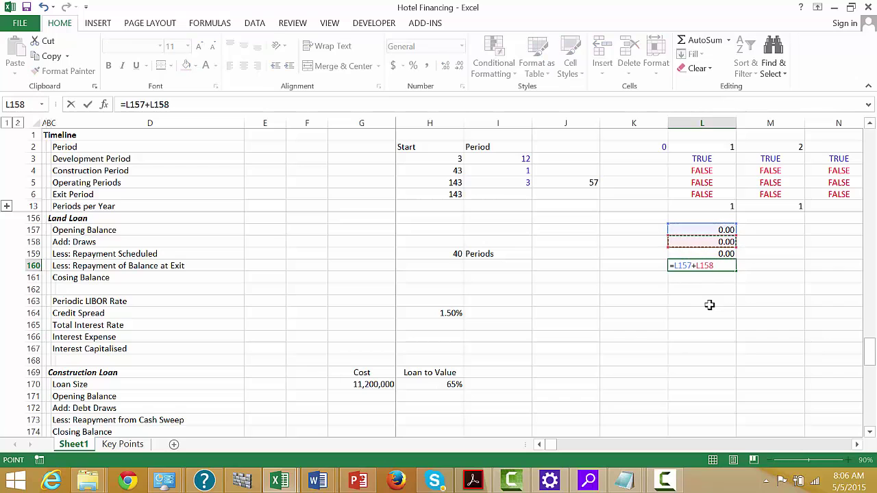
type("-")
key("Escape")
key("Left")
key("Left")
key("Left")
key("Left")
key("Left")
key("Left")
key("Left")
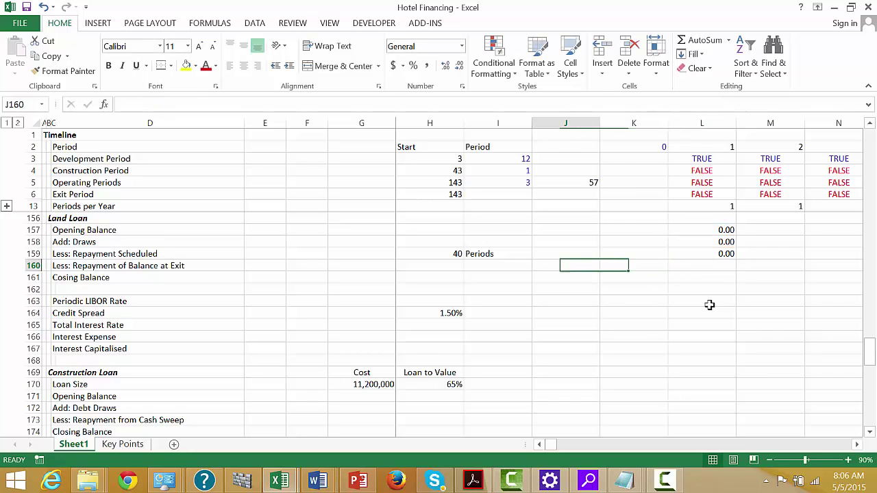
key("Left")
key("Left")
key("Right")
key("Right")
key("Right")
key("Right")
key("Right")
key("Right")
key("Right")
key("Right")
key("Right")
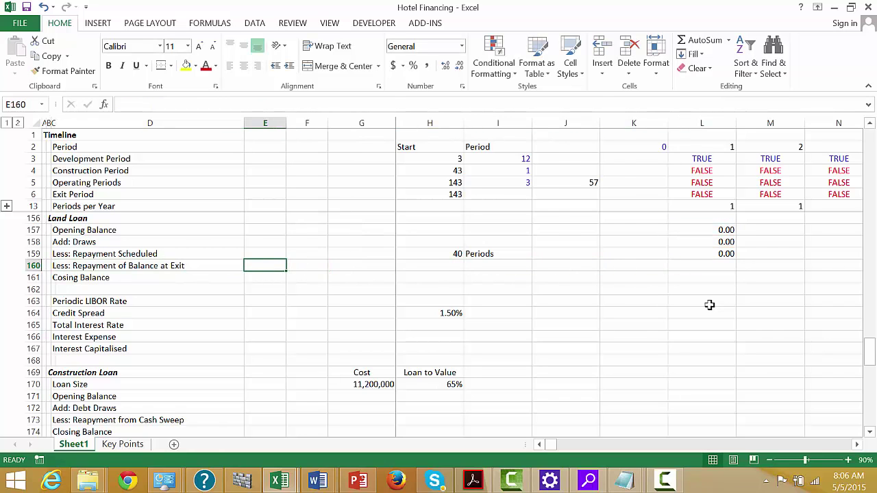
Step: Move the =L206 link from L159 to the Repayment of Balance at Exit cell L160
key("Right")
key("Up")
key("Left")
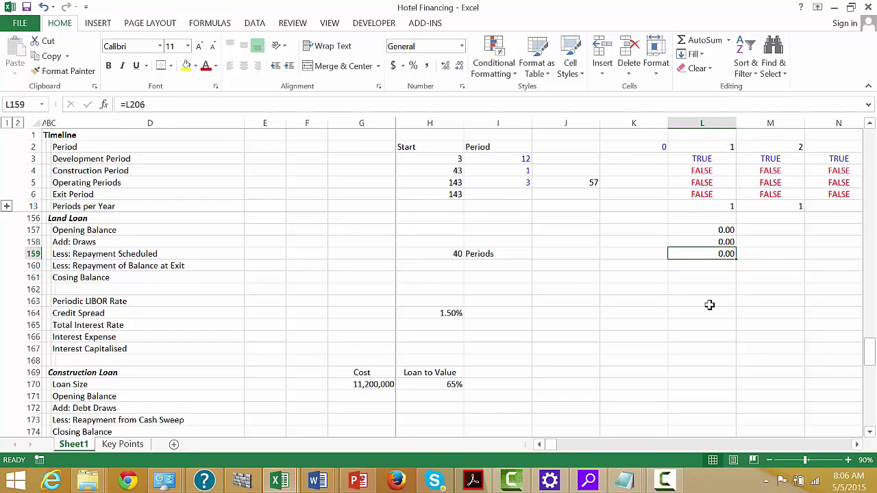
key("ctrl+x")
key("Down")
key("ctrl+v")
Step: Total all Land Loan draws in J159 with =SUM(158:158), shown as a two-decimal number
key("Up")
type("=")
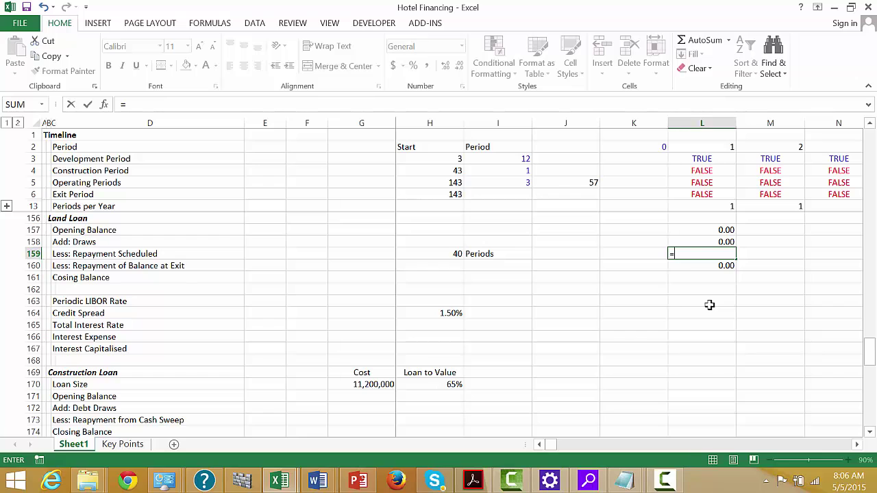
key("Escape")
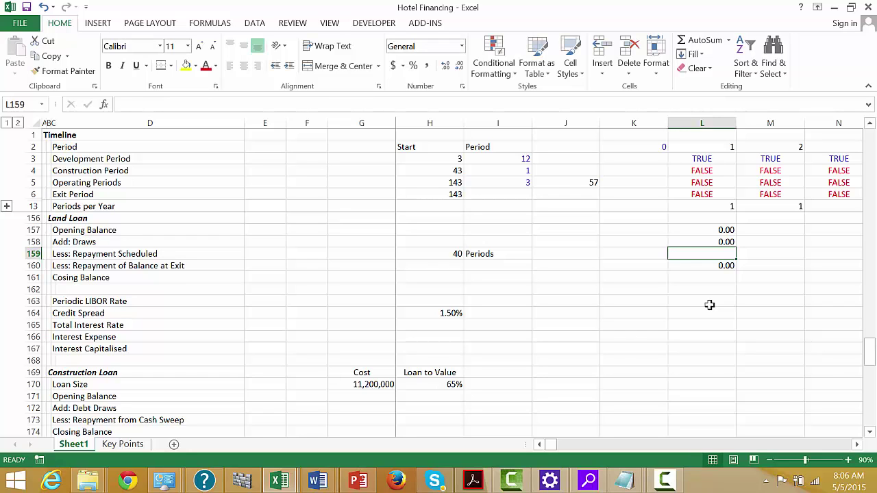
key("Left")
key("Left")
key("Left")
key("Left")
key("Left")
key("Right")
key("Right")
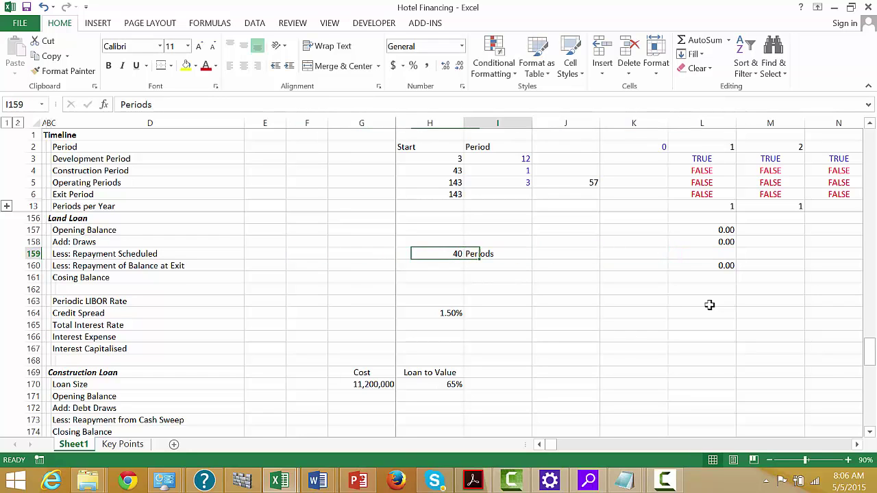
key("Right")
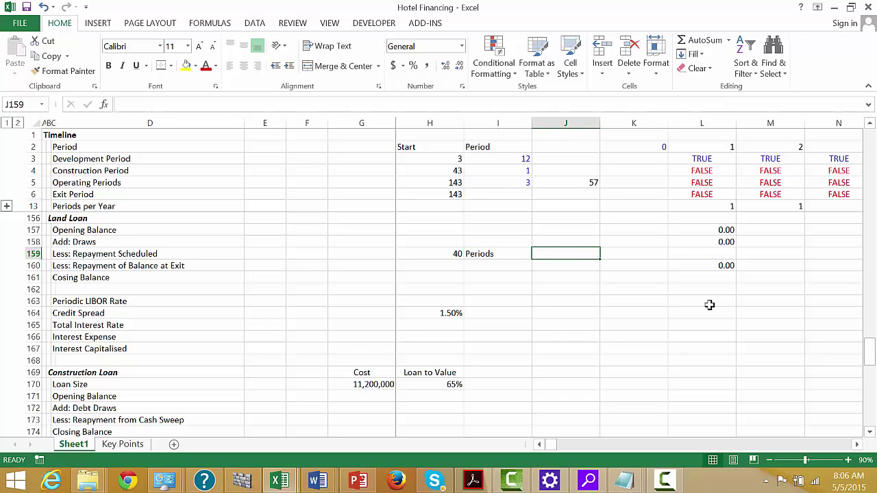
type("=sum(")
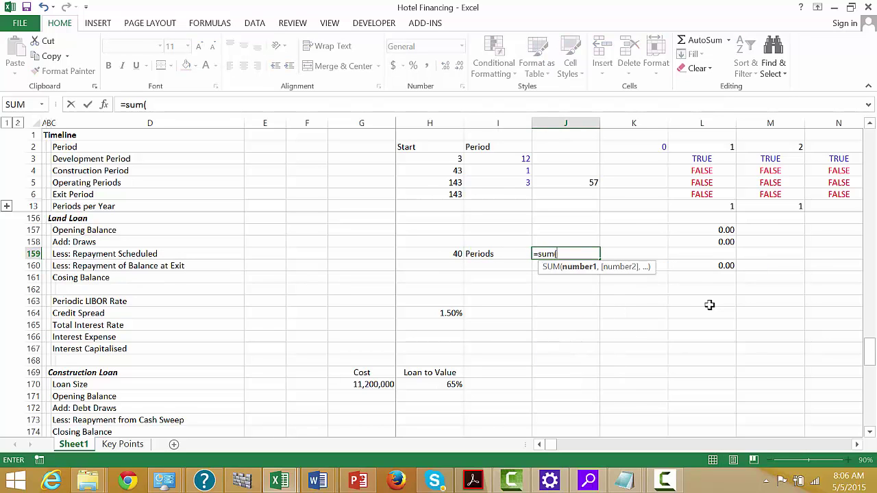
left_click(32, 241)
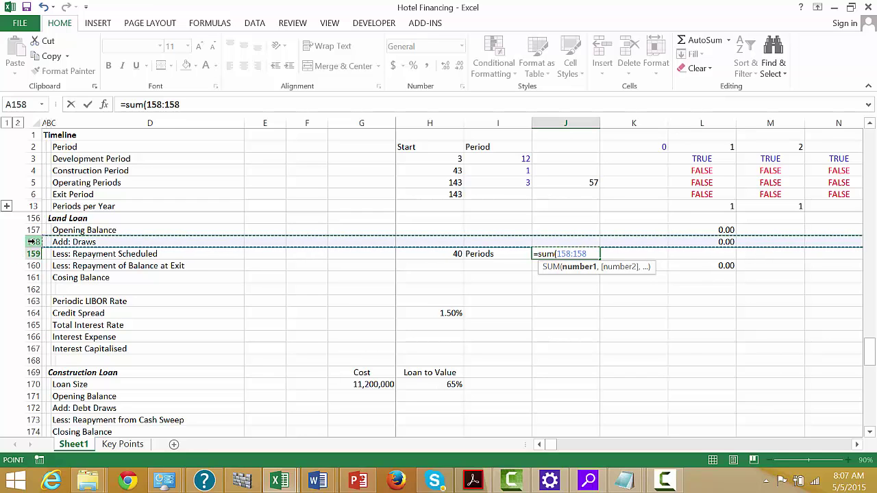
type(")")
key("Return")
key("Up")
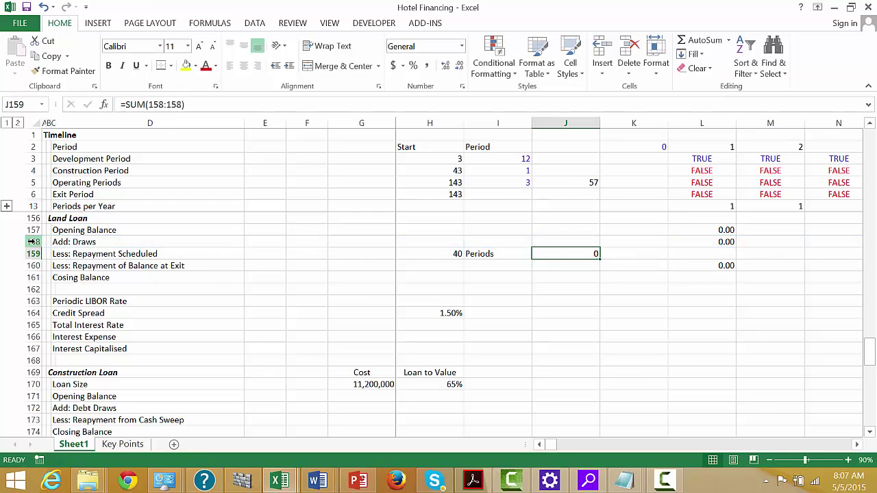
key("ctrl+shift+1")
Step: Calculate the period 1 scheduled repayment in L159 with =$J$159/$H$159*L5, shown as a two-decimal number
key("Right")
key("Right")
type("=")
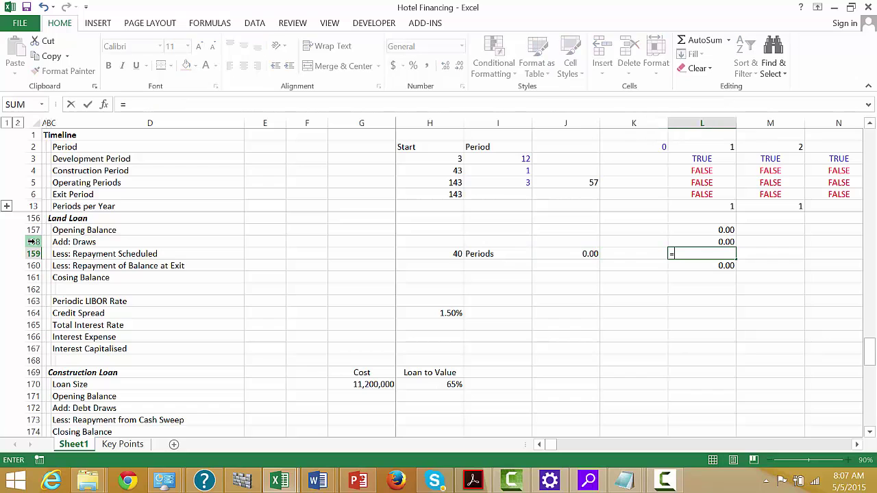
key("Left")
key("Left")
key("F4")
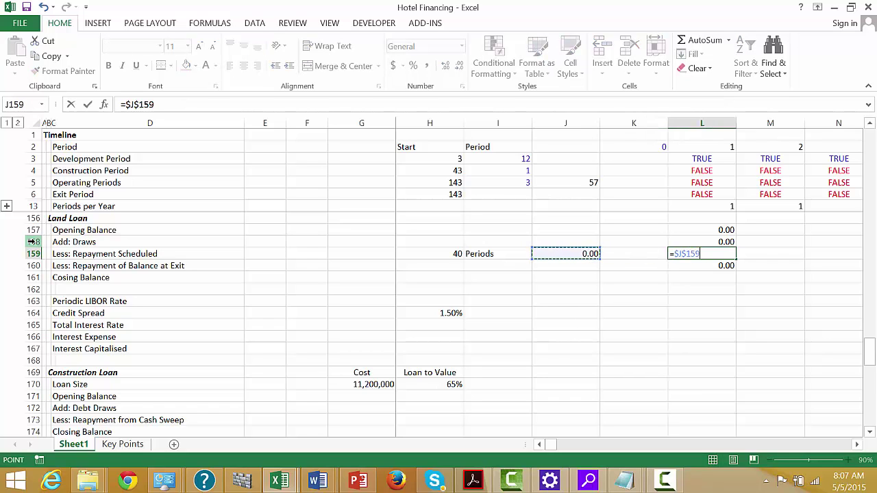
type("/")
key("Left")
key("Left")
key("Left")
key("Left")
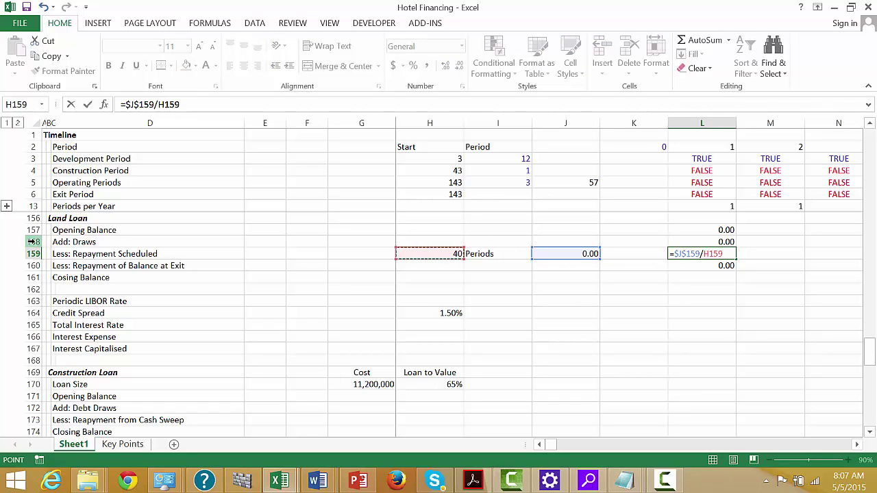
key("F4")
type("*")
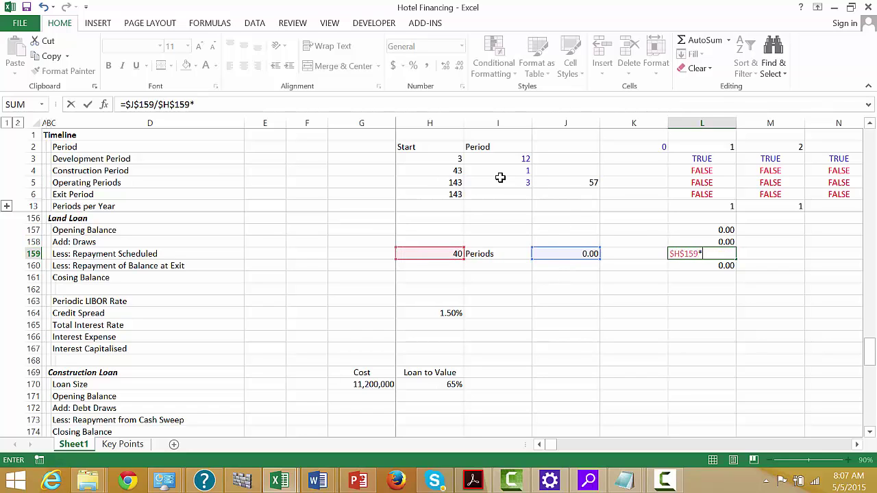
left_click(707, 180)
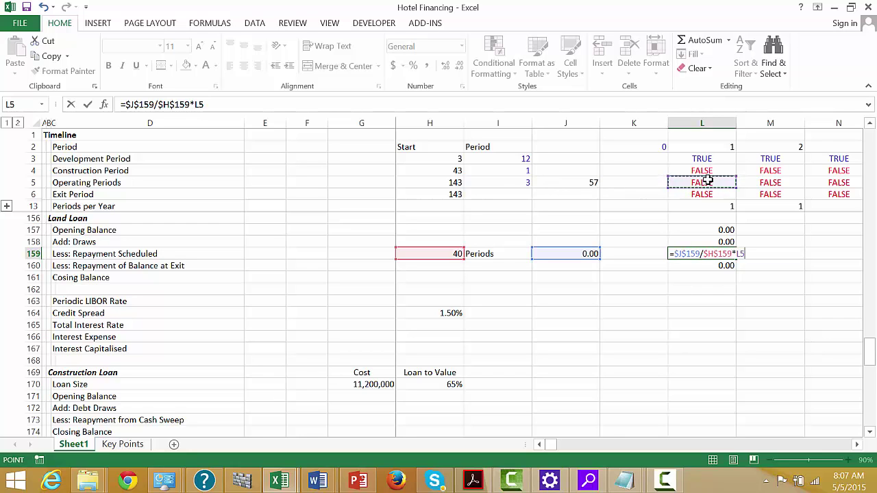
key("ctrl+Return")
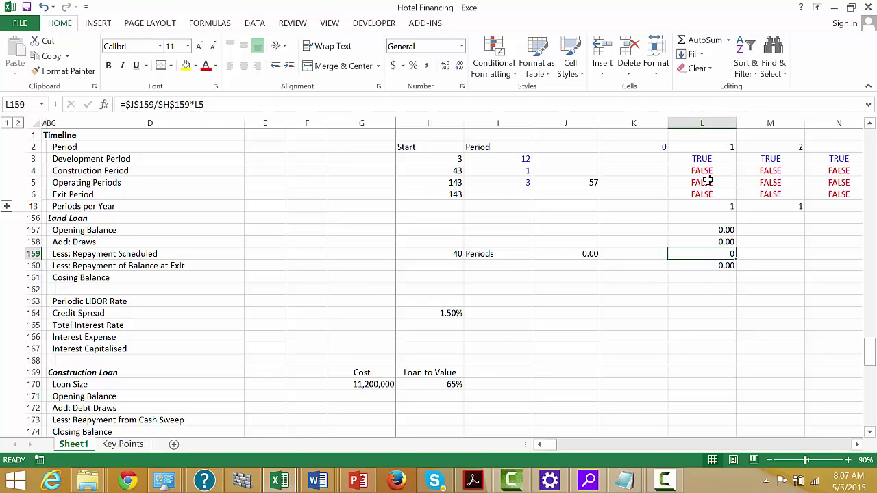
key("ctrl+shift+1")
key("Down")
key("Down")
key("Down")
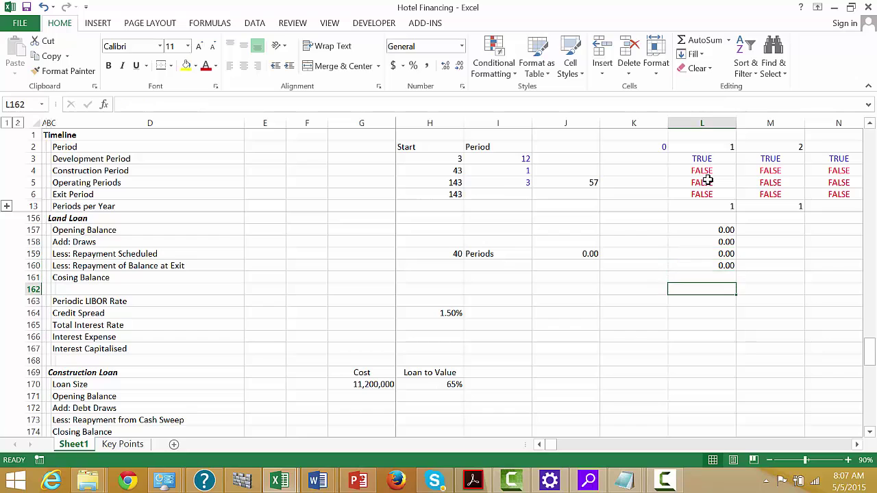
key("Down")
type("=")
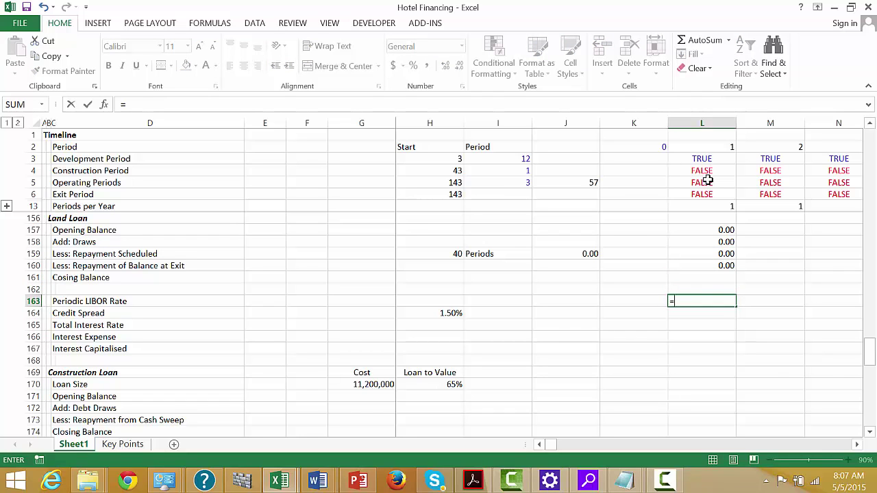
key("Escape")
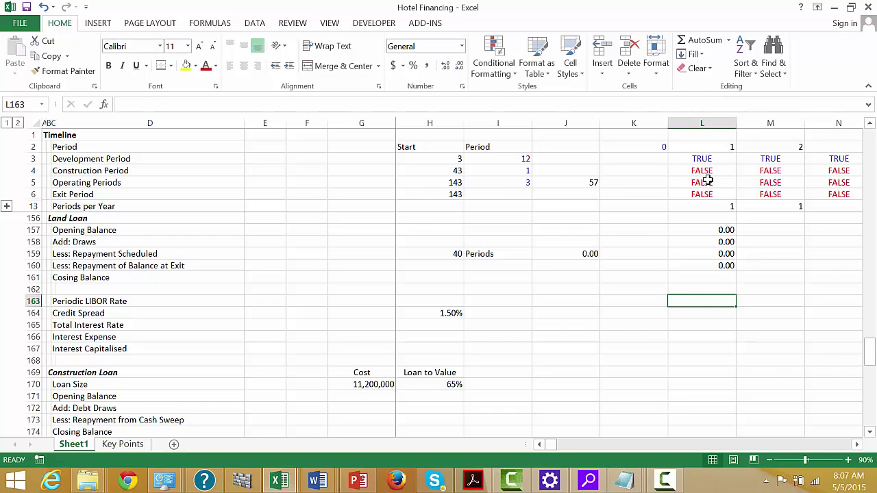
Step: Expand the collapsed timeline rows 7 to 12 above Periods per Year
left_click(6, 206)
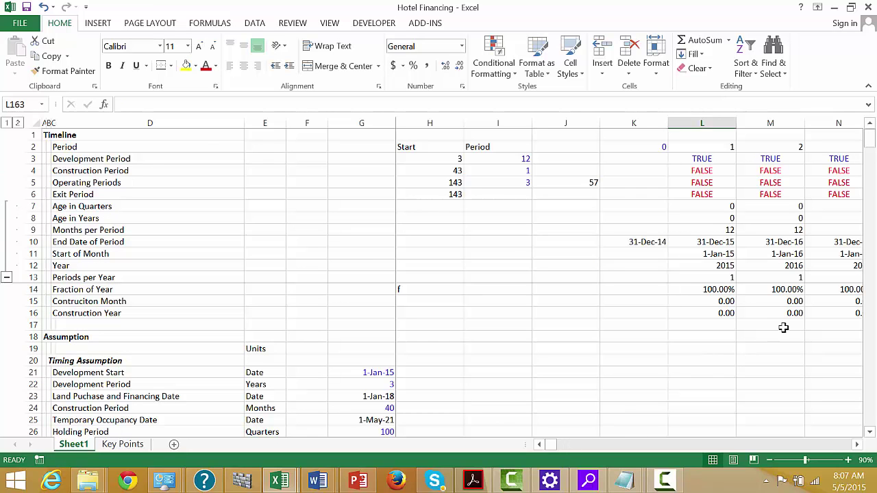
left_click(713, 370)
key("Return")
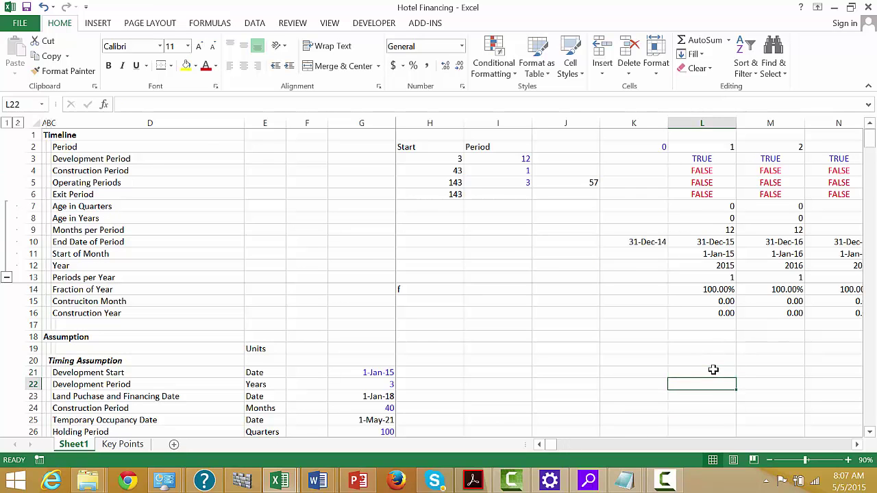
Step: Look up the period 1 LIBOR rate by year in the Land Loan's Periodic LIBOR Rate cell L163 with =LOOKUP(L12,42:42,45:45)
key("Page_Down")
key("Page_Down")
key("Page_Down")
key("Page_Down")
key("Page_Down")
key("Page_Down")
key("Page_Down")
key("Page_Down")
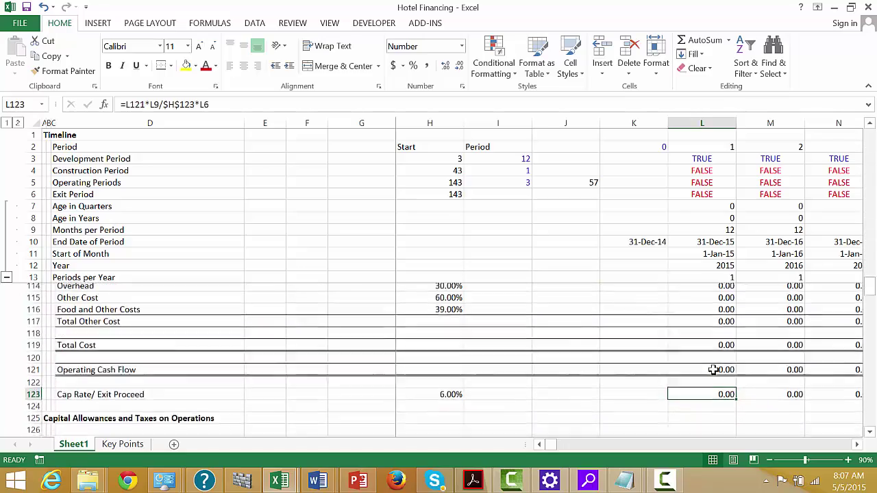
key("Page_Down")
key("Page_Down")
key("Page_Down")
key("Page_Down")
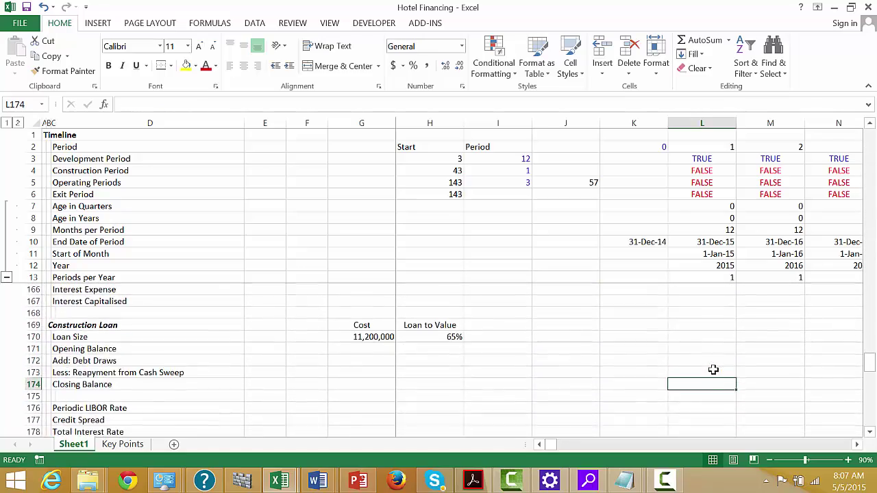
key("Page_Up")
key("Down")
key("Down")
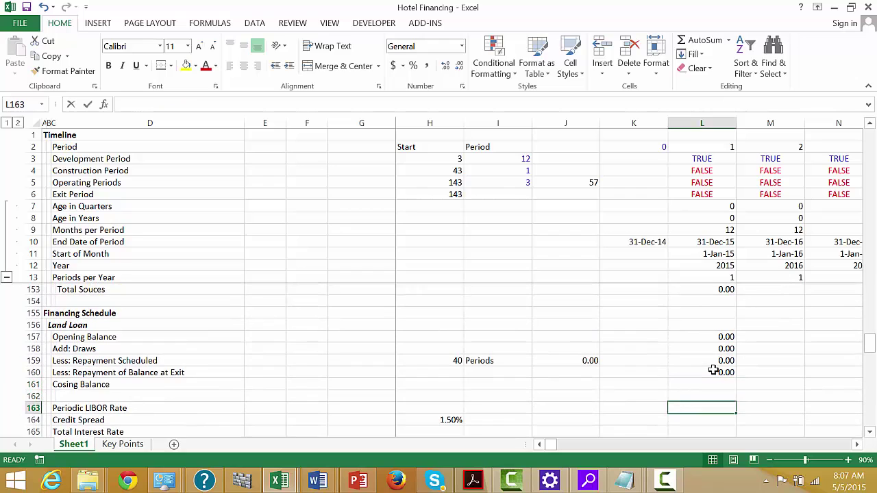
type("=lo")
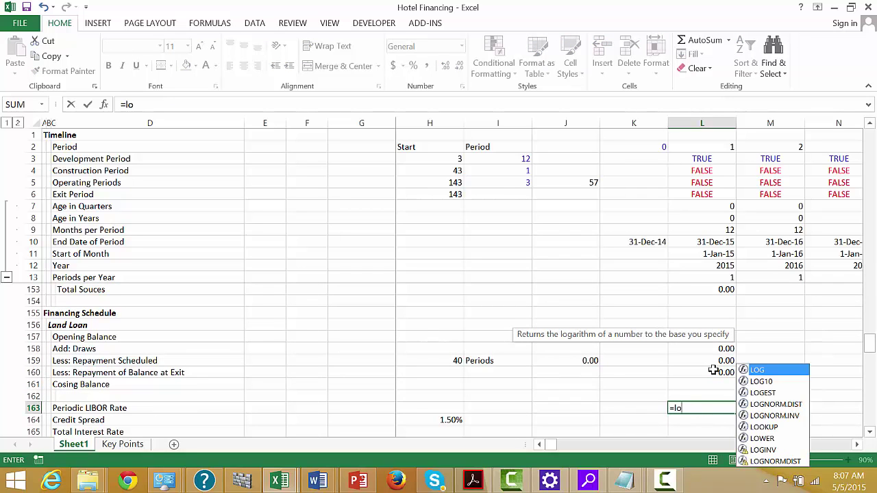
type("ok")
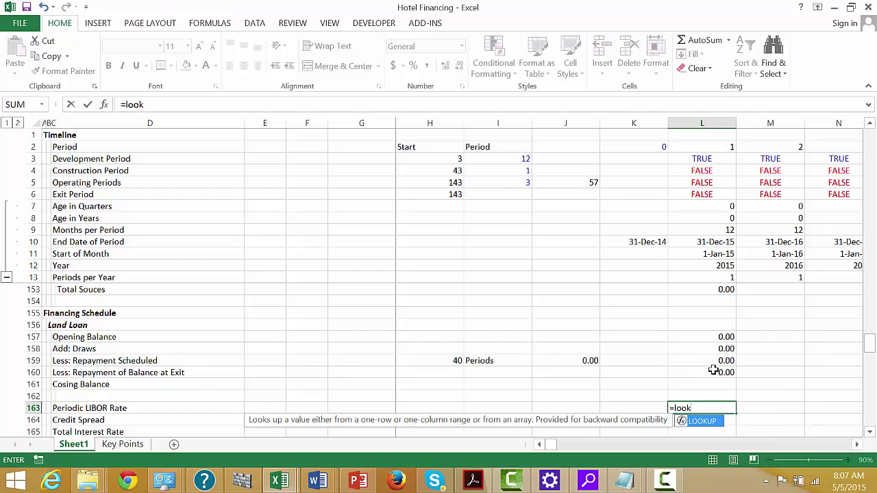
key("Tab")
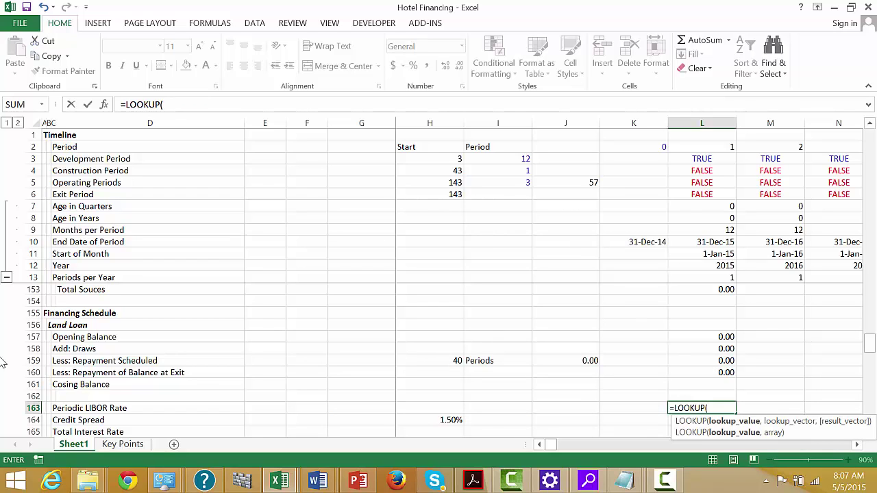
left_click(27, 267)
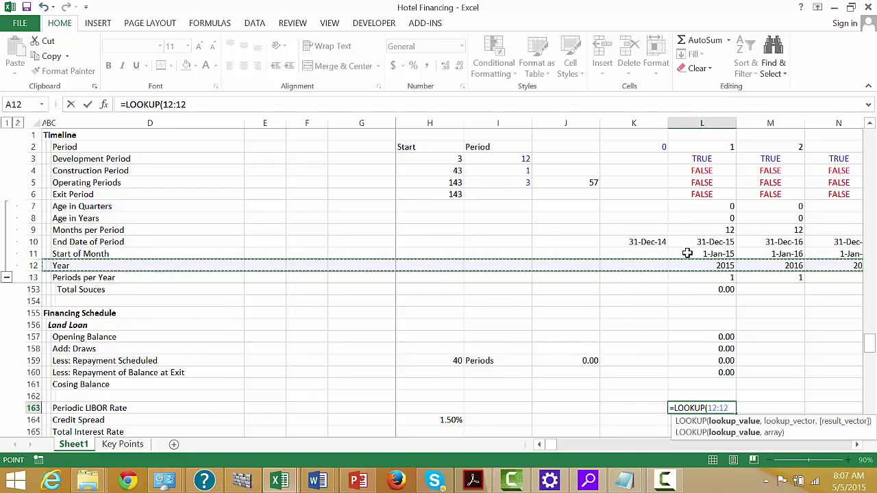
left_click(715, 265)
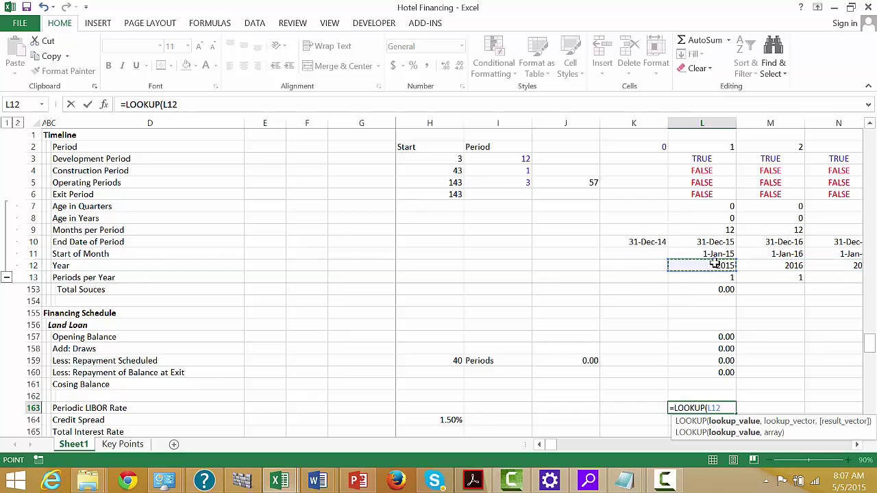
type(",")
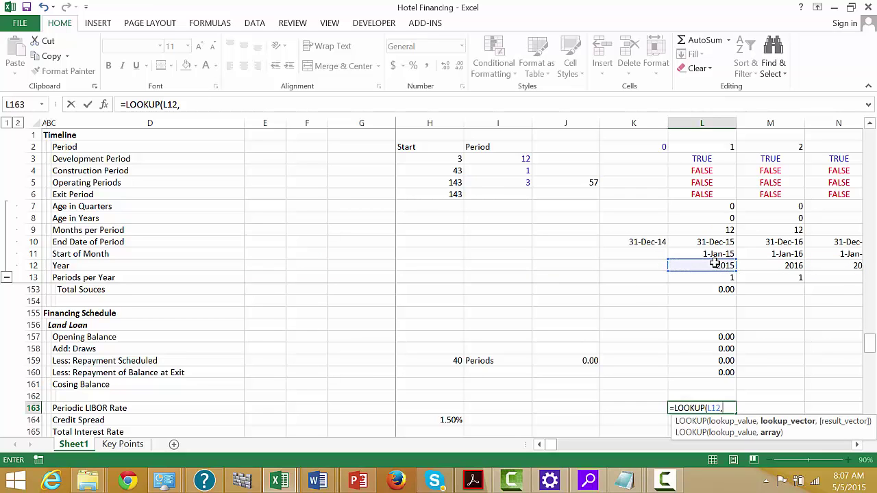
left_click(724, 335)
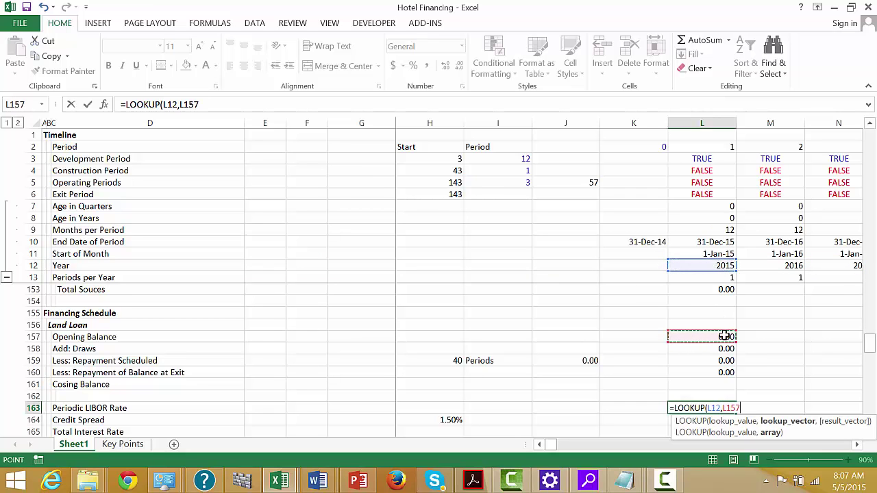
scroll(724, 335, "up", 20)
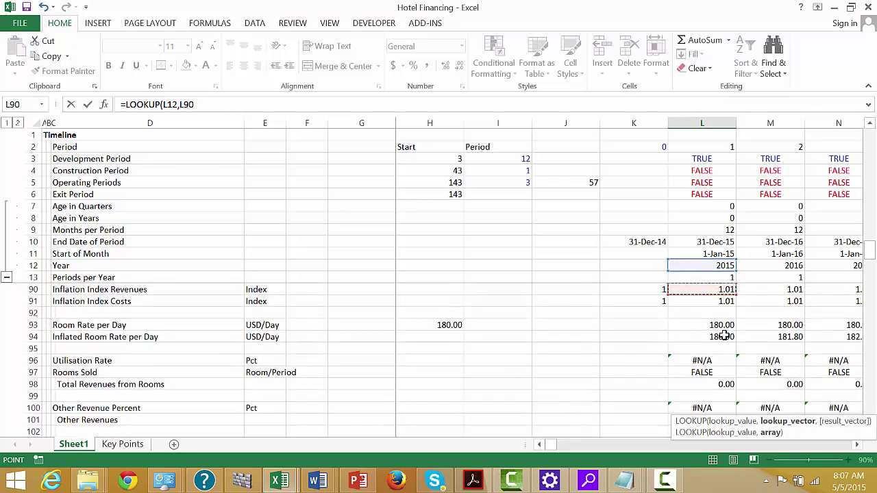
scroll(725, 335, "up", 17)
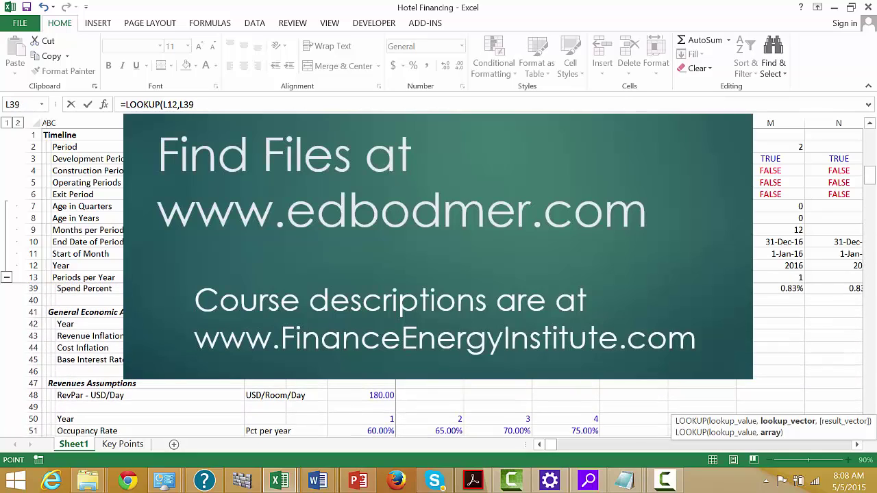
left_click(27, 325)
type(",")
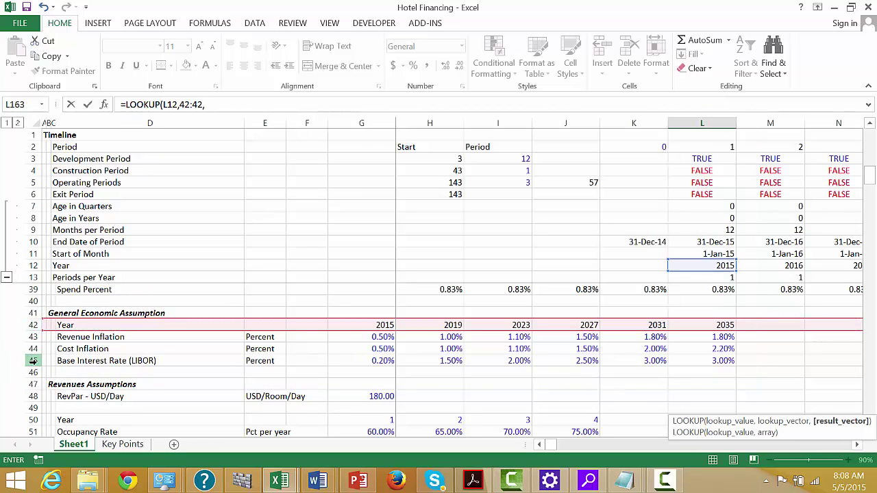
left_click(32, 362)
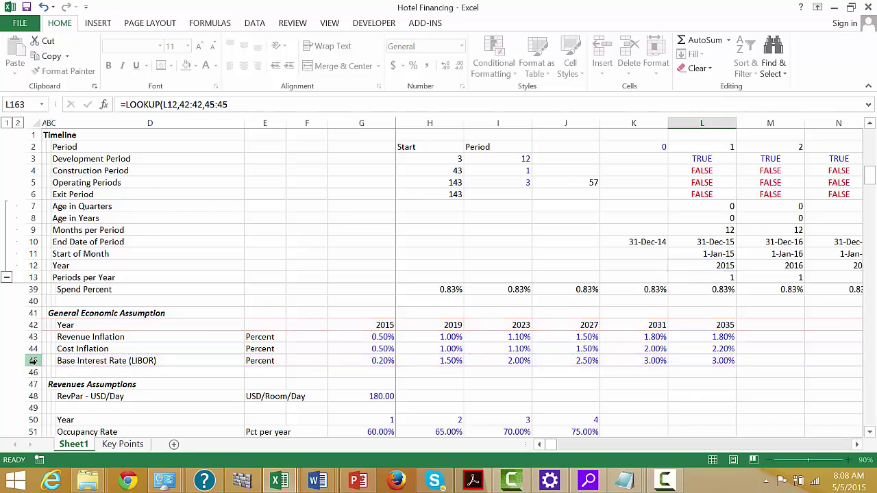
key("Return")
key("Up")
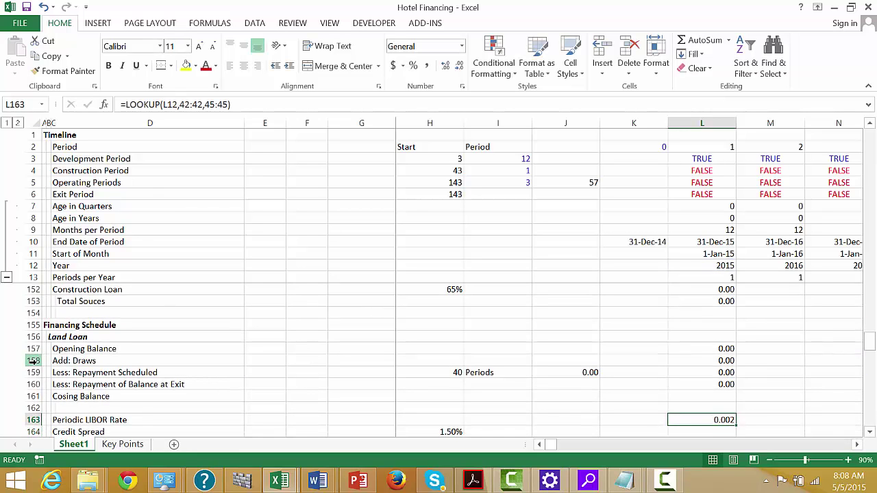
Step: Format the Periodic LIBOR Rate in L163 as a percentage and divide its lookup by Periods per Year L13
key("ctrl+shift+5")
key("F2")
type("/")
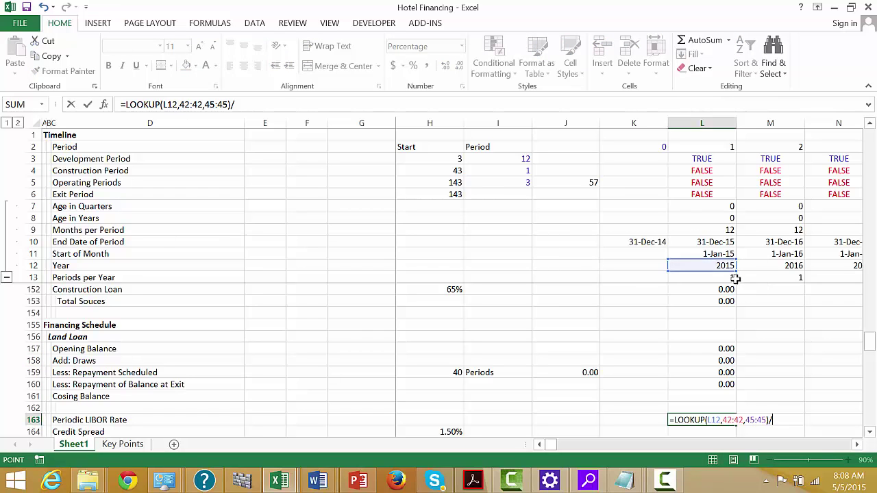
left_click(706, 278)
key("Return")
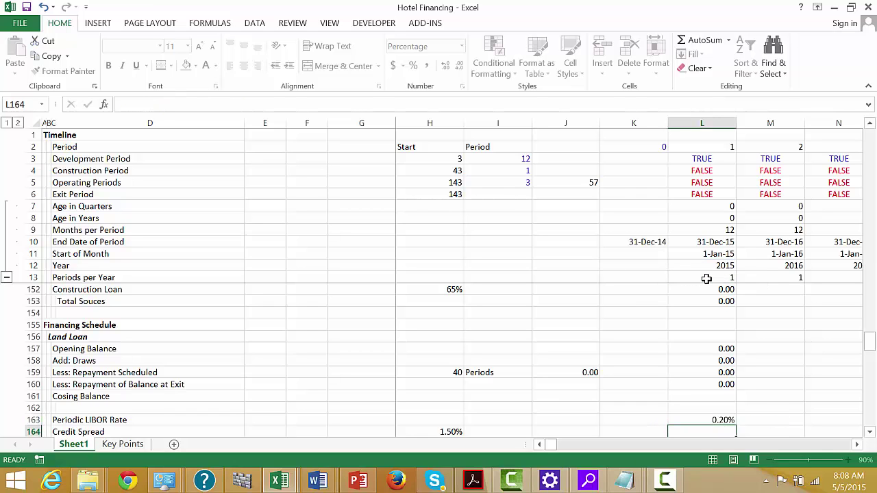
Step: Link the Land Loan's period 1 Credit Spread in L164 to the spread input with the absolute reference =$H$164
key("Up")
key("Down")
key("Down")
key("Up")
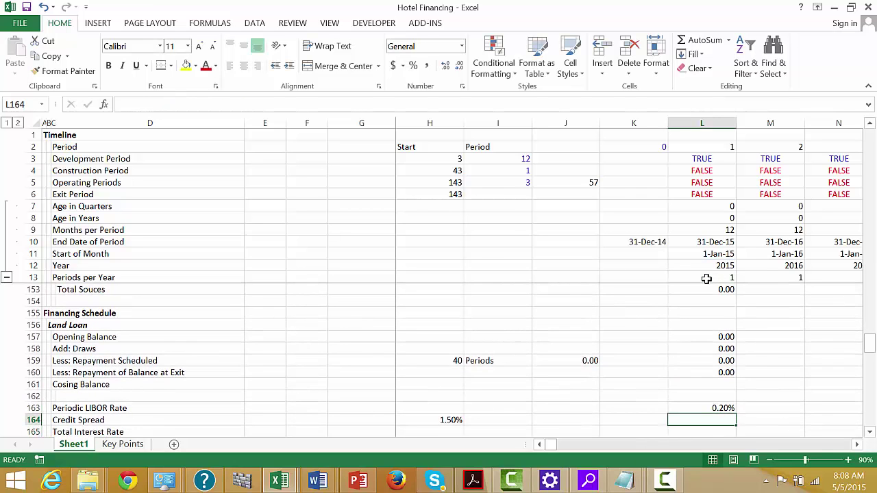
type("=")
key("Left")
key("Left")
key("Left")
key("Left")
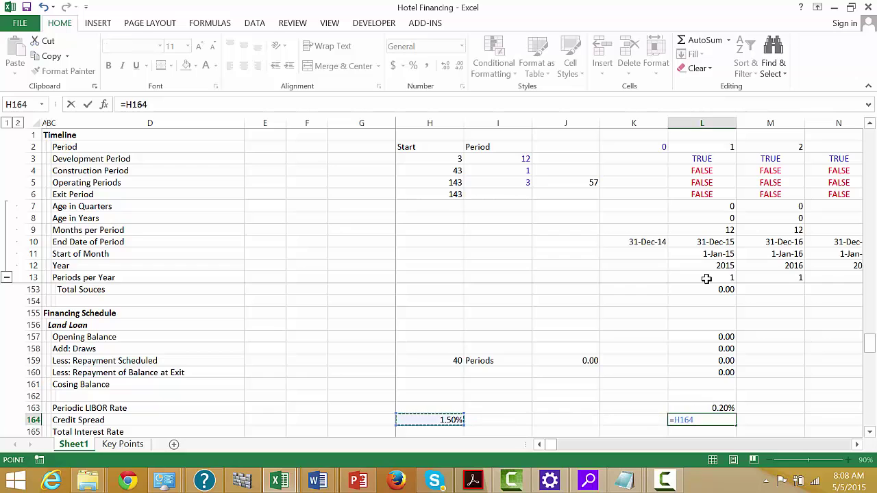
key("F4")
key("ctrl+Return")
key("Down")
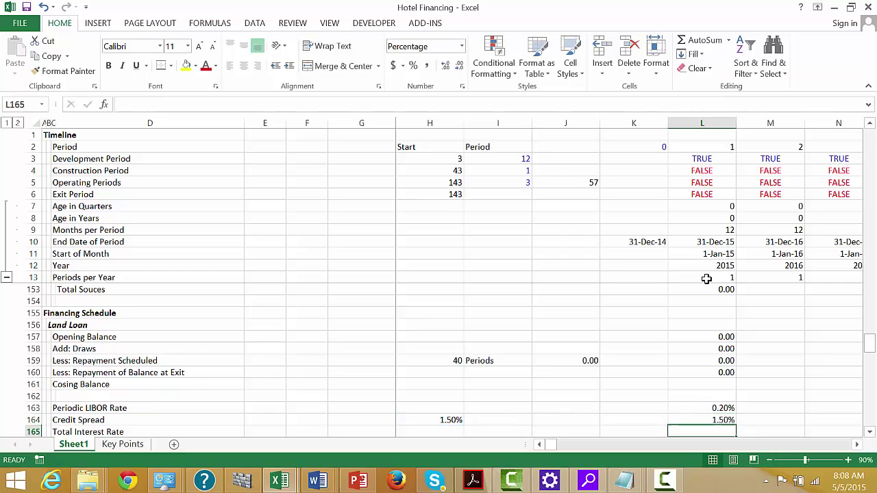
Step: Add the LIBOR rate and credit spread in the Total Interest Rate cell L165 with =SUM(L163:L164)
key("alt+=")
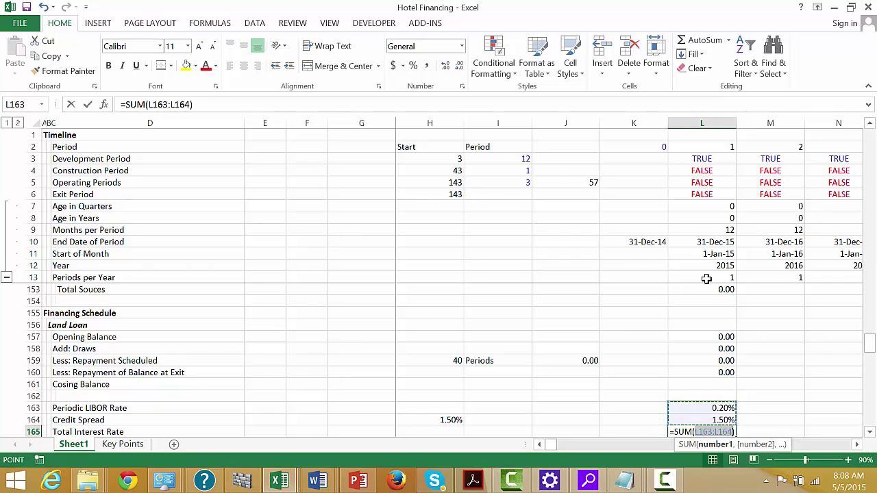
key("ctrl+Return")
key("Down")
key("Down")
key("Down")
key("Up")
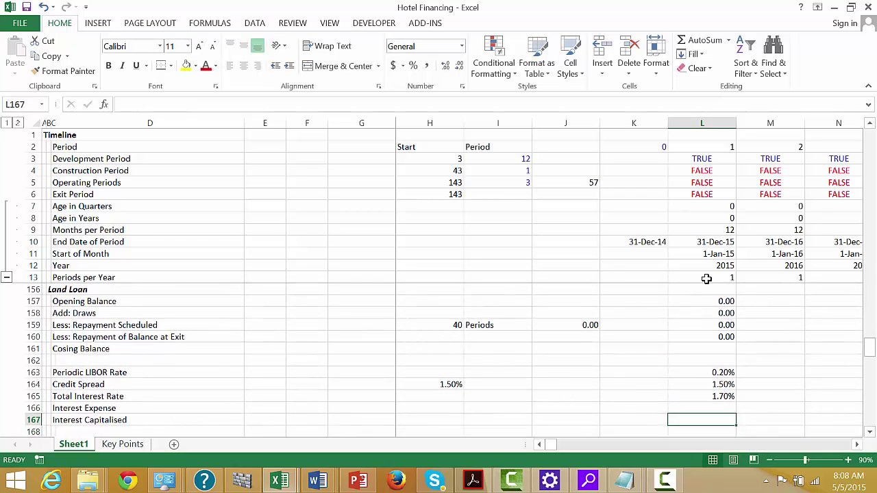
Step: Calculate the Land Loan's period 1 Interest Expense in L166 with =L165*L157, shown as a two-decimal number
key("Up")
key("Left")
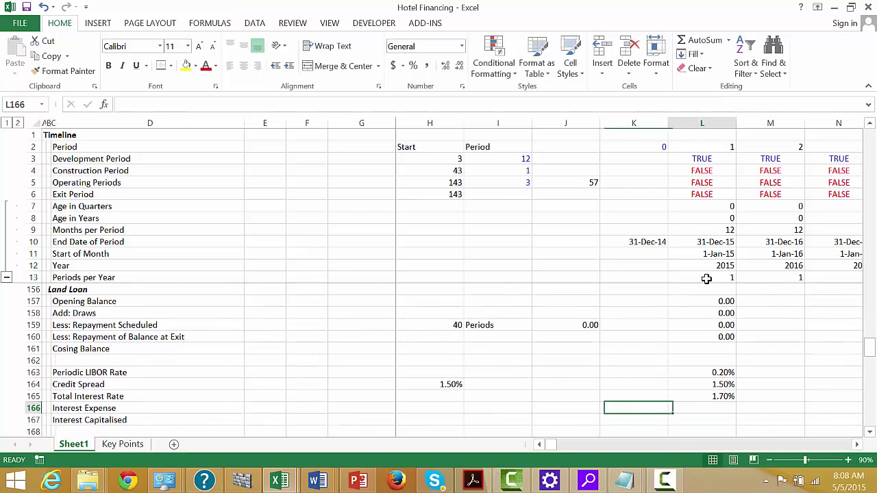
key("Right")
type("=")
key("Up")
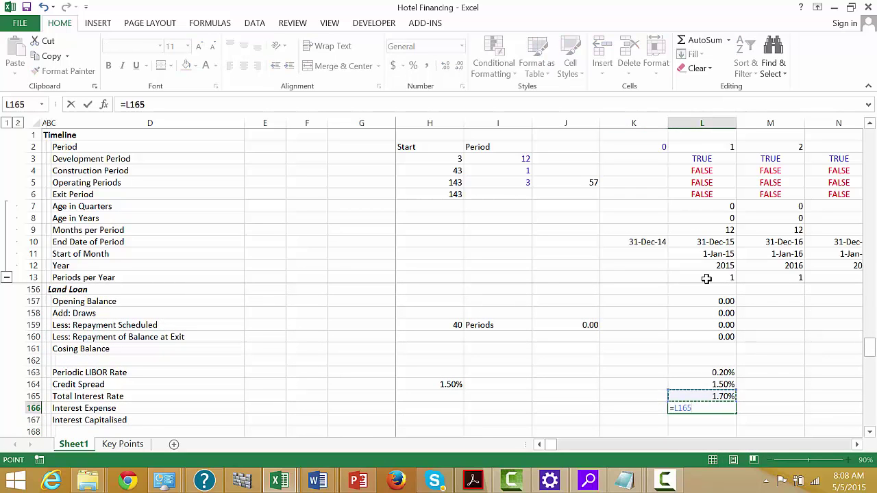
type("*")
key("Up")
key("Up")
key("Up")
key("Up")
key("Up")
key("Up")
key("Up")
key("Up")
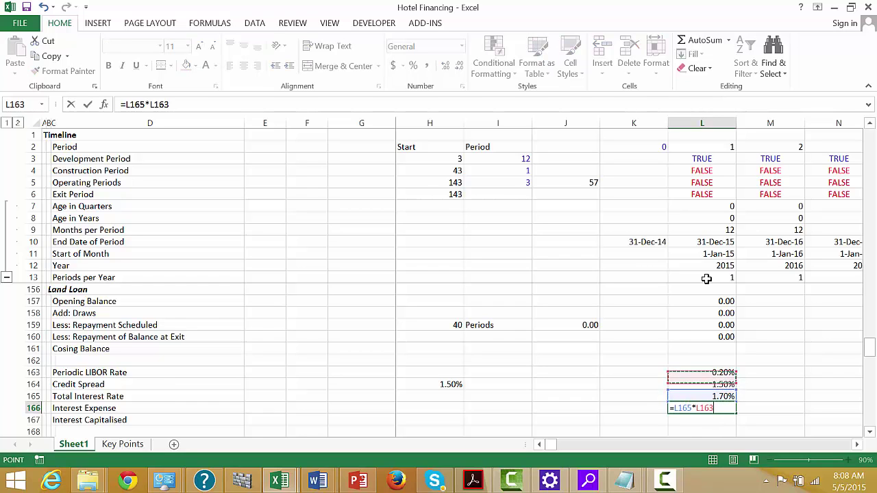
key("Up")
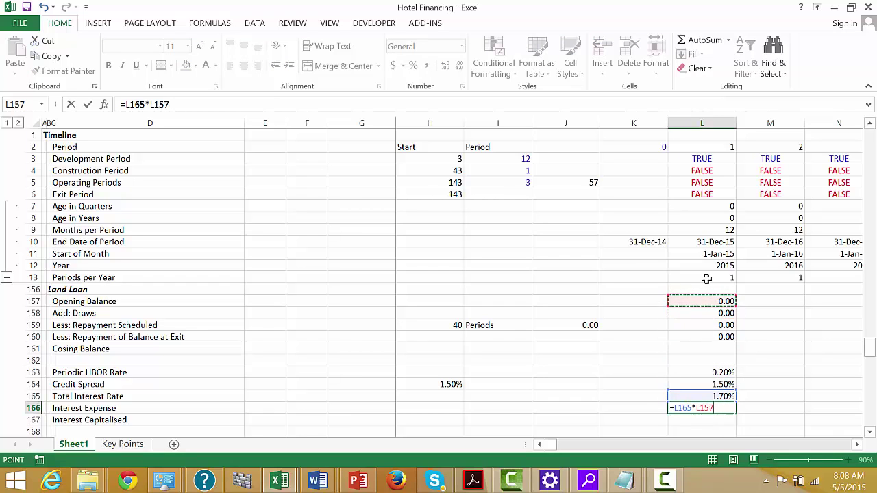
key("Return")
key("Up")
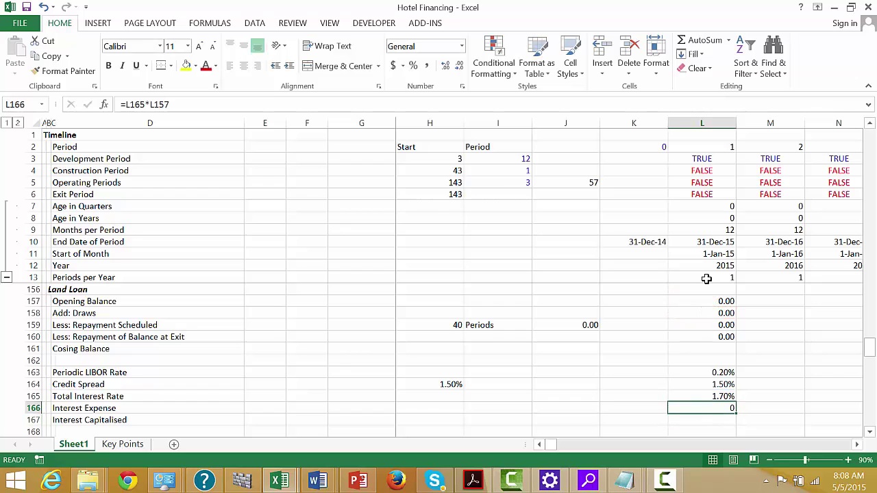
key("ctrl+shift+1")
Step: Calculate the Land Loan's period 1 Interest Capitalised in L167 with =L166*L5, shown as a two-decimal number
key("Down")
type("=")
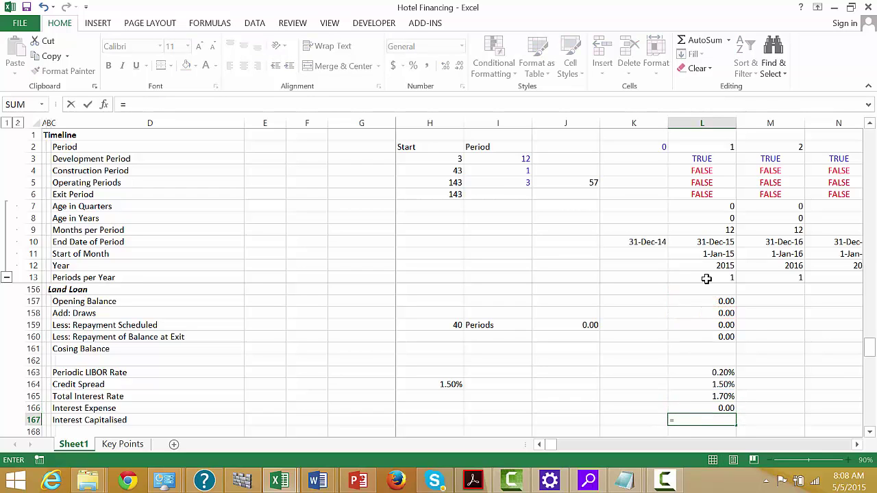
key("Up")
type("*")
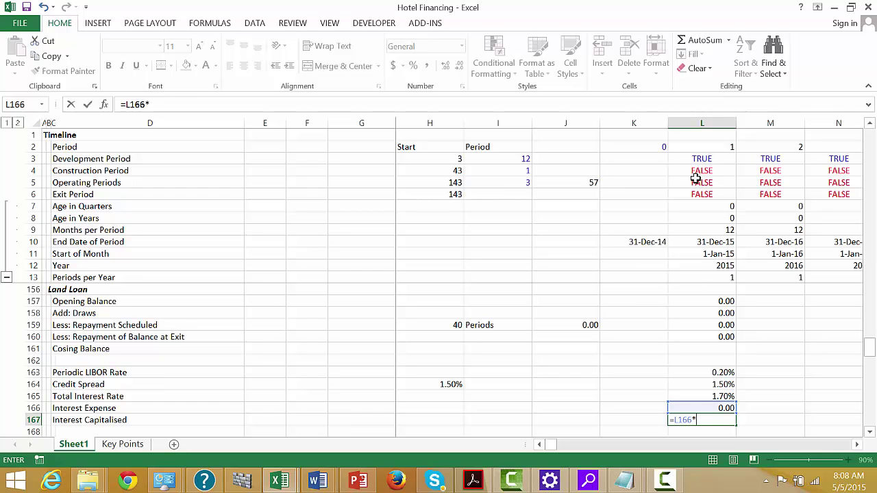
left_click(696, 178)
key("Return")
key("Up")
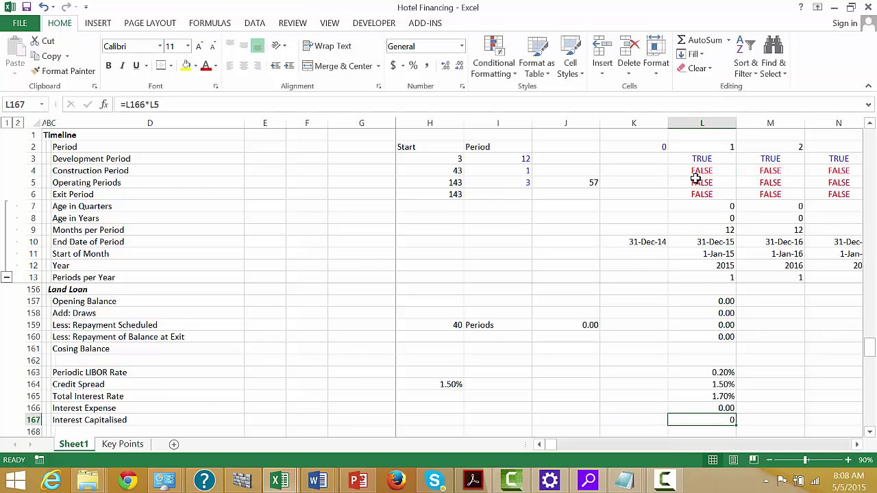
key("Down")
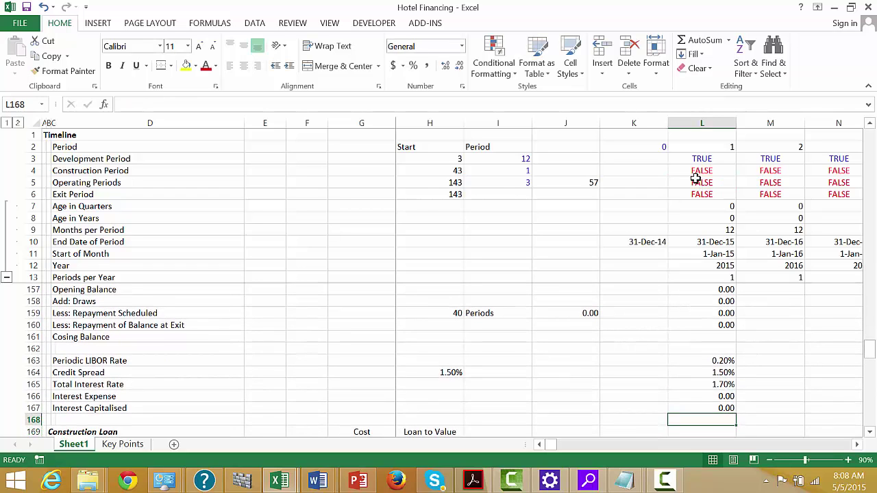
Step: Try to subtract Interest Capitalised L167 from the Interest Expense formula in L166, making it =L165*L157-L167
key("Up")
key("Up")
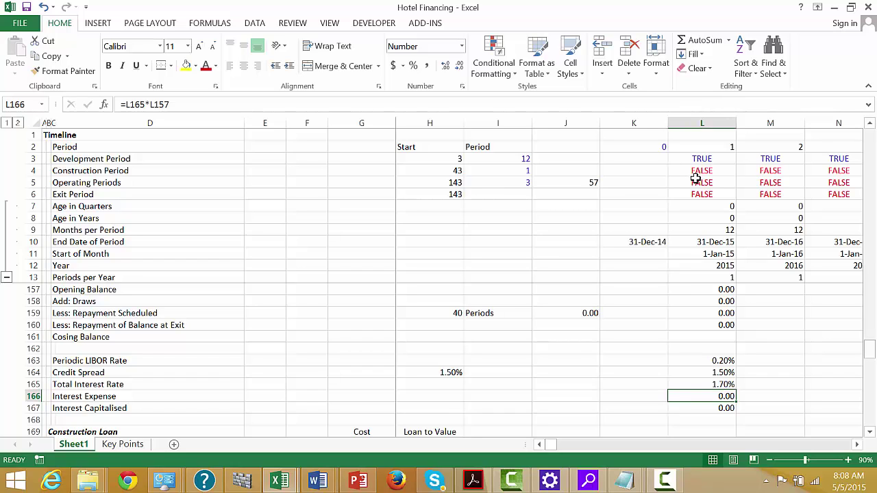
key("F2")
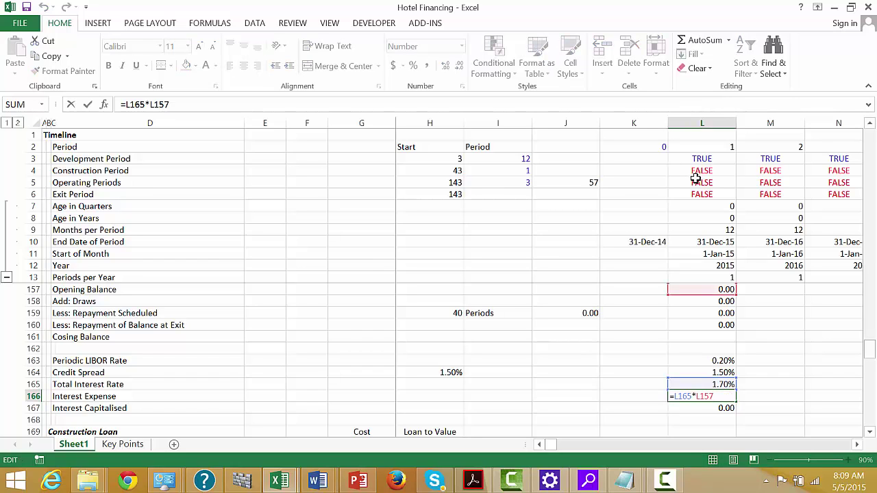
type("-")
left_click(691, 413)
key("Return")
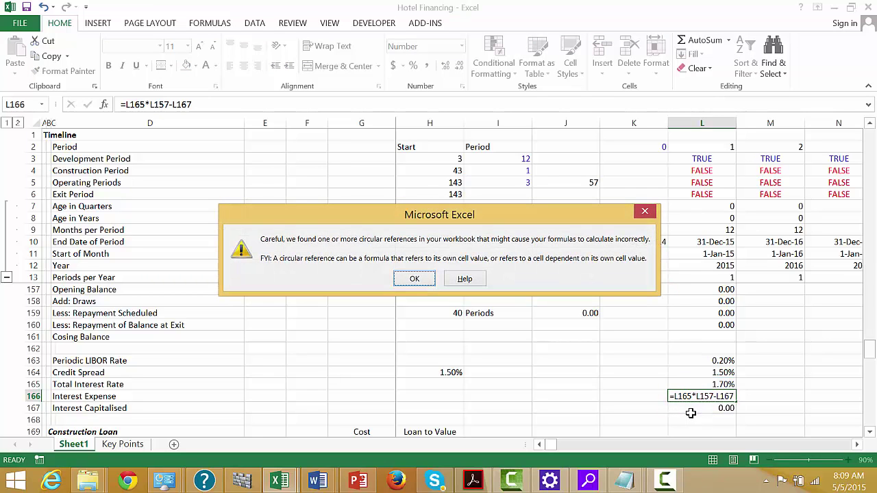
key("Return")
key("Up")
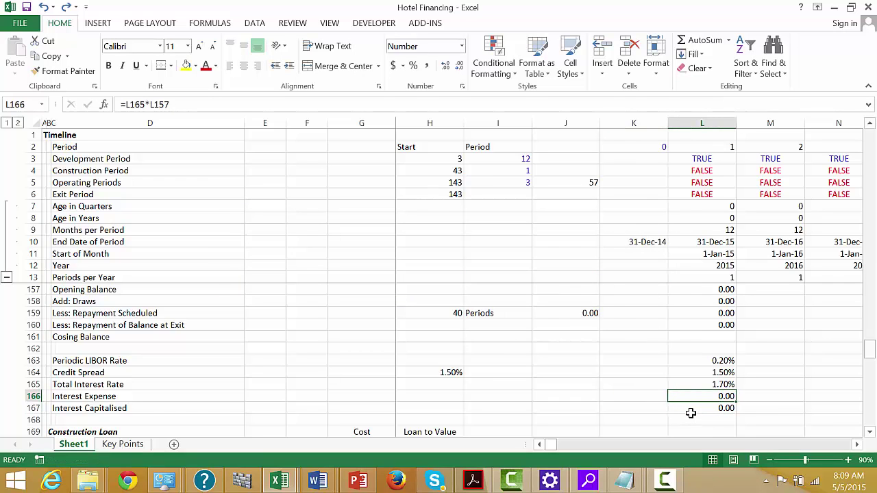
Step: Multiply the Land Loan's Interest Expense in L166 by the Operating Periods flag, making the formula =L165*L157*L5
key("F2")
key("BackSpace")
key("BackSpace")
key("BackSpace")
key("BackSpace")
key("BackSpace")
type("*")
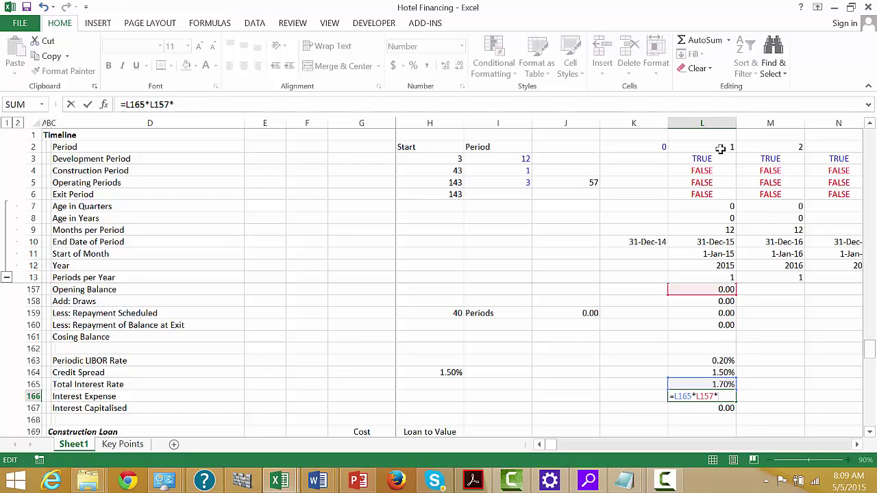
left_click(709, 184)
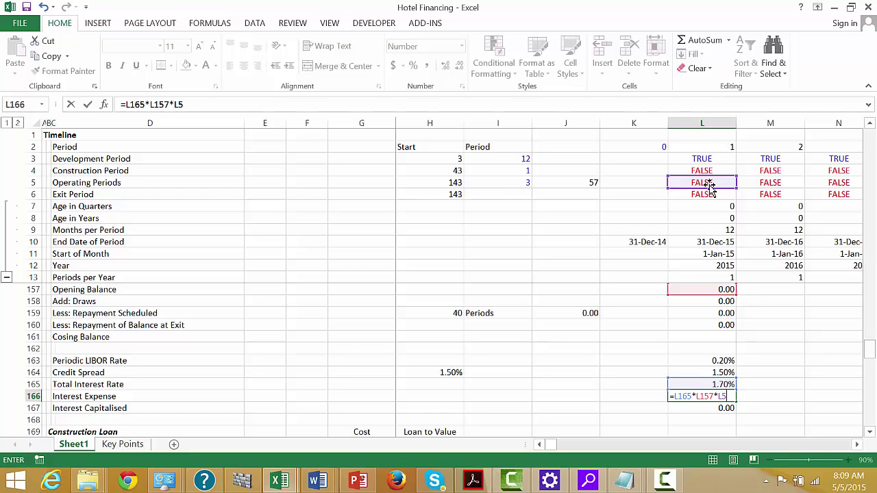
key("ctrl+Return")
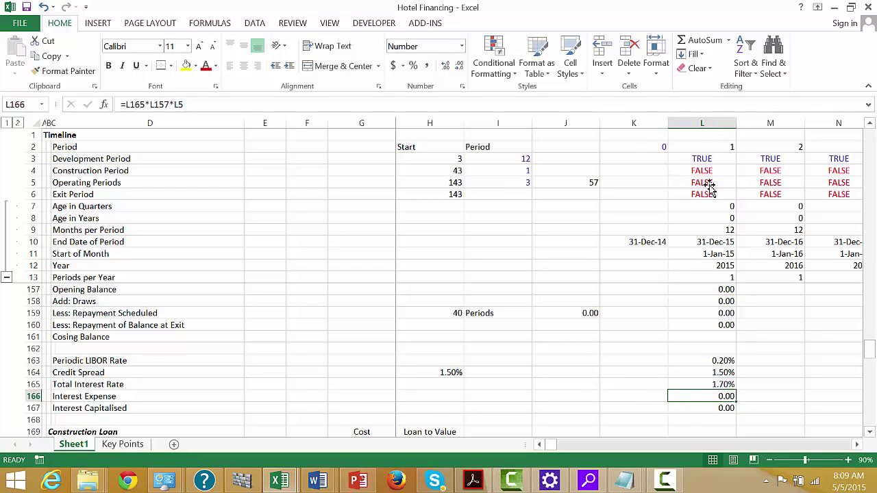
key("Right")
key("Left")
key("F2")
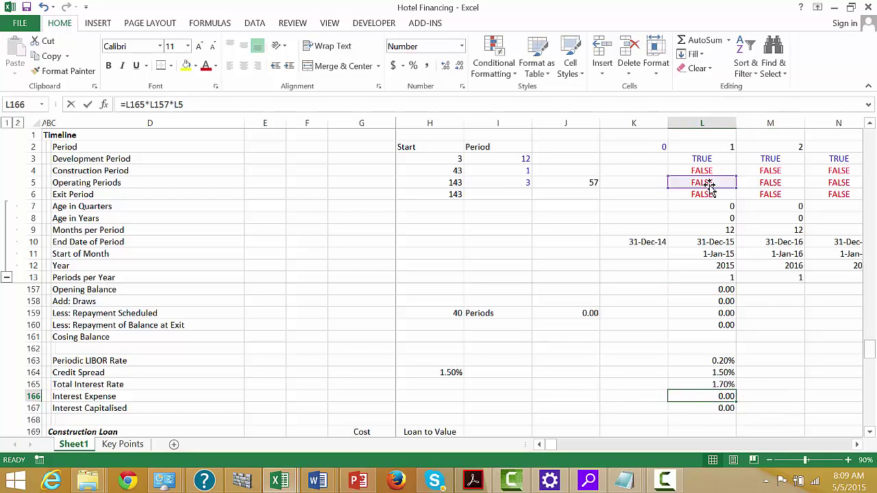
key("Return")
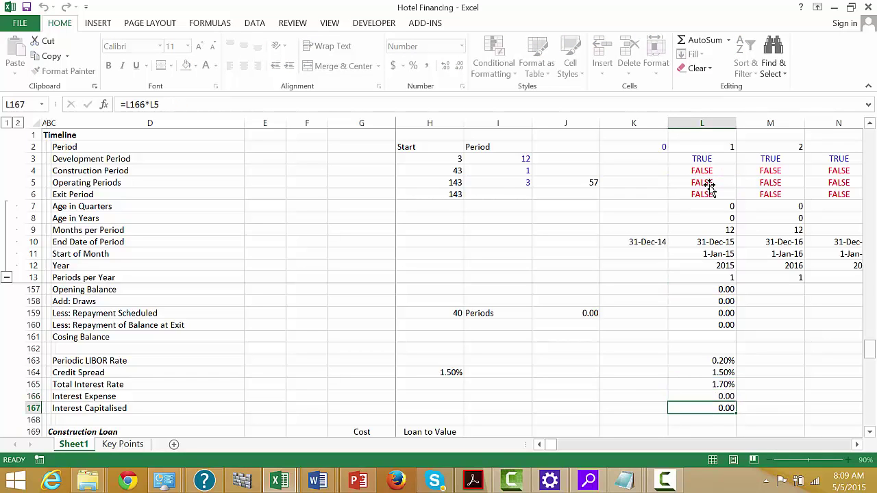
Step: Collapse the grouped timeline rows 7 to 12 above the Periods per Year row
key("Down")
key("Down")
key("Down")
key("Down")
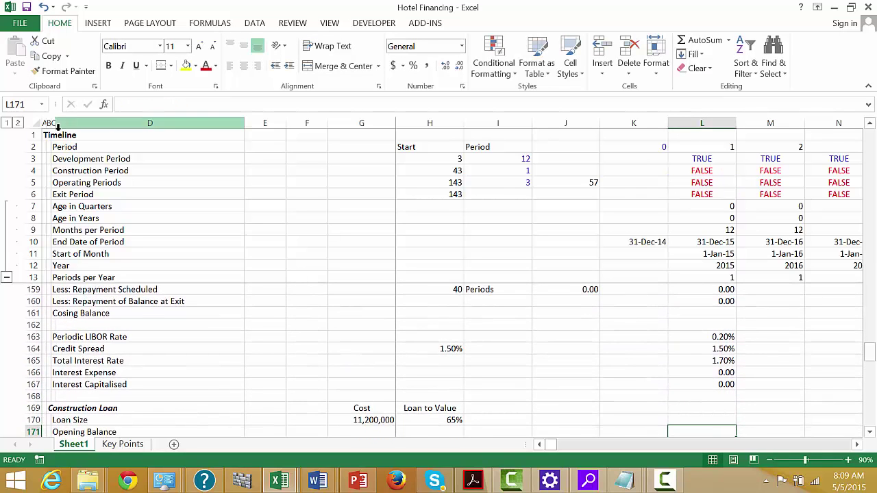
left_click(6, 278)
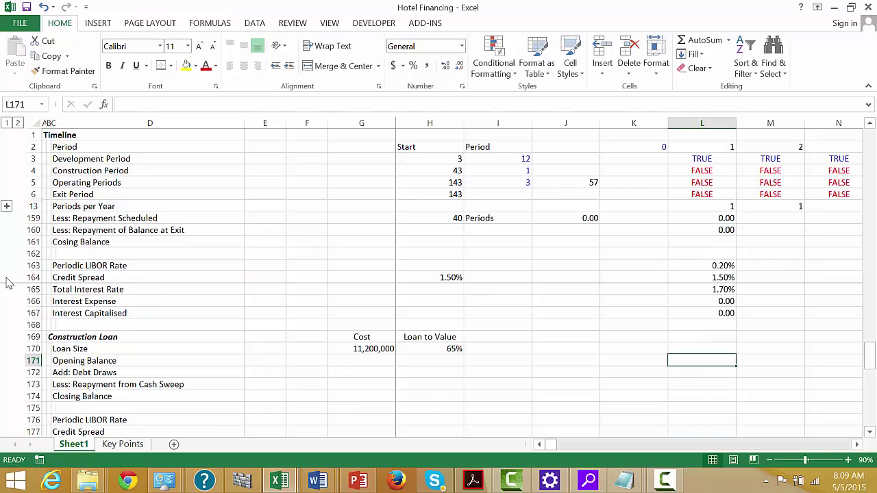
Step: Calculate the Construction Loan's Loan Size in L170 from loan to value and cost with =$H$170*$G$170
key("Left")
key("Left")
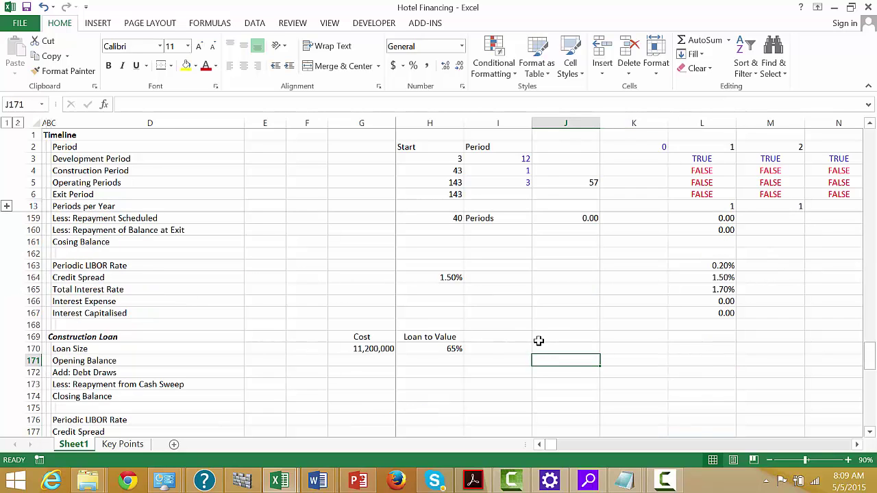
key("Up")
key("Right")
key("Left")
key("Left")
key("Right")
key("Right")
key("Right")
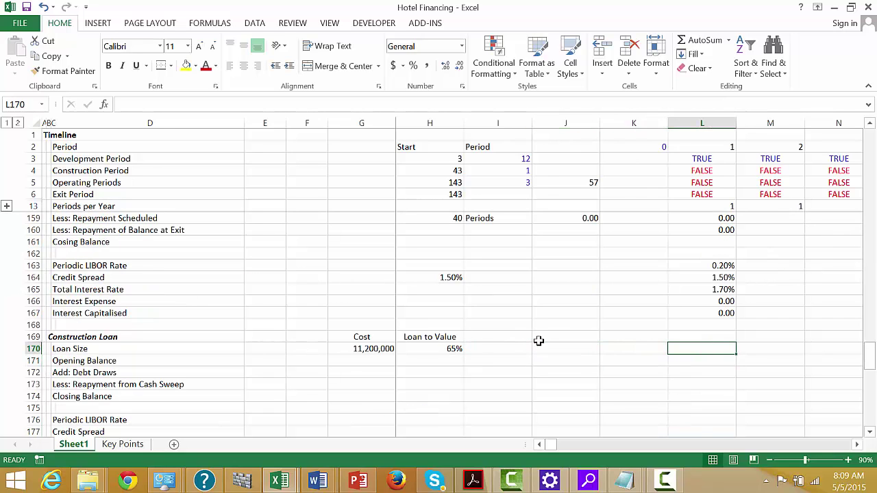
type("=")
key("Left")
key("Left")
key("Left")
key("Left")
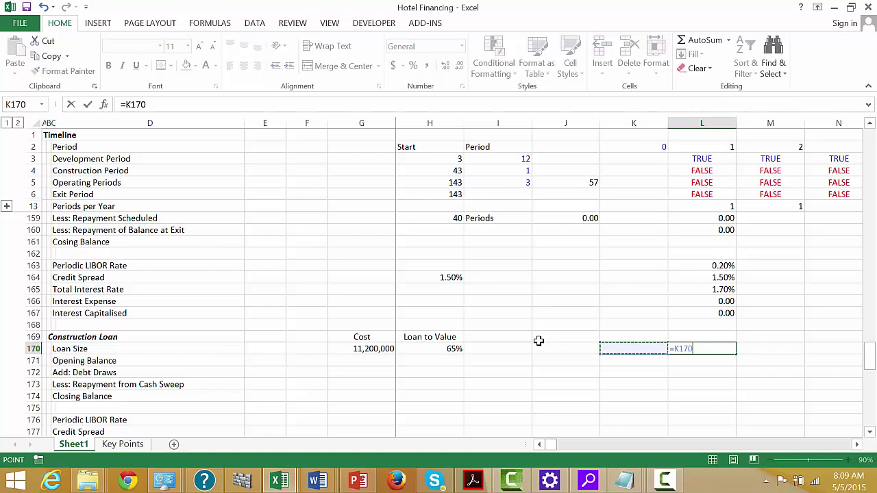
type("*")
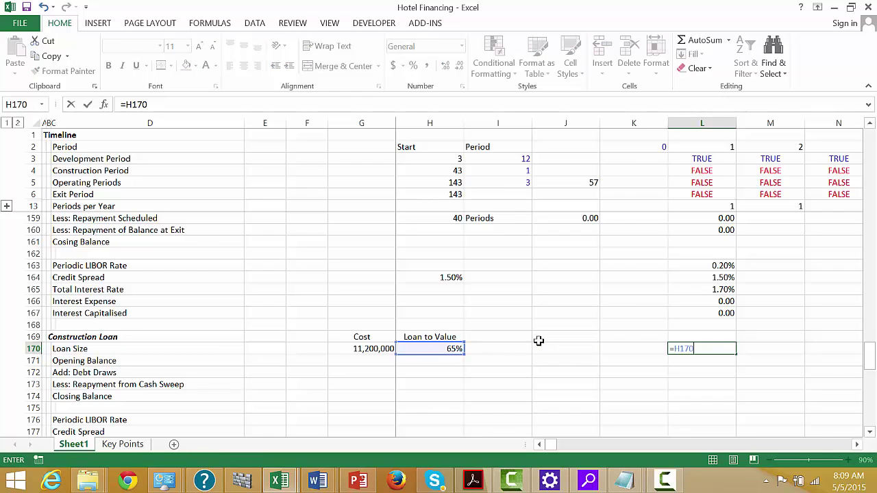
key("F4")
left_click(354, 350)
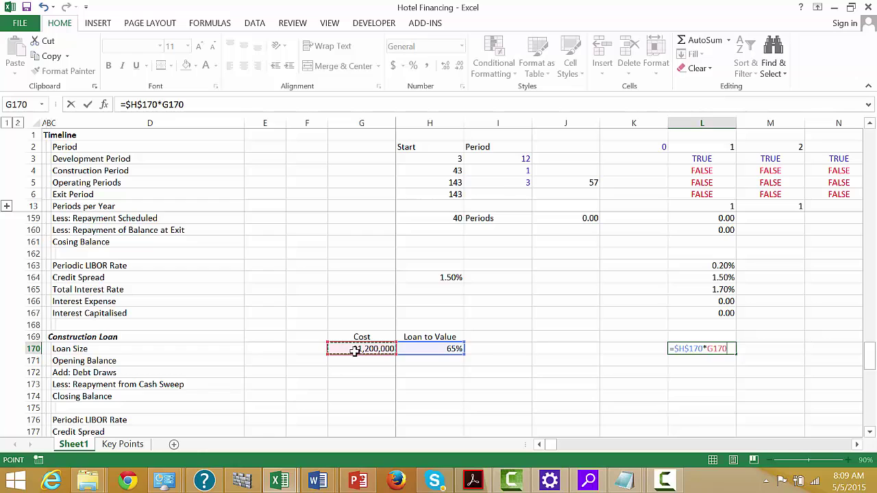
key("F4")
key("Return")
key("Up")
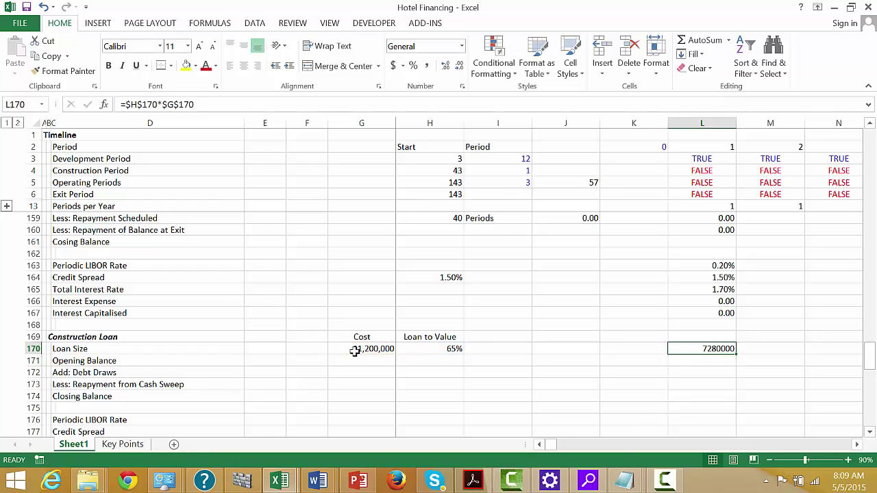
Step: Format the Construction Loan's Loan Size in L170 with thousands separators and no decimals
key("ctrl+shift+1")
key("alt+h")
key("9")
key("alt+h")
key("9")
key("Down")
key("Left")
key("Right")
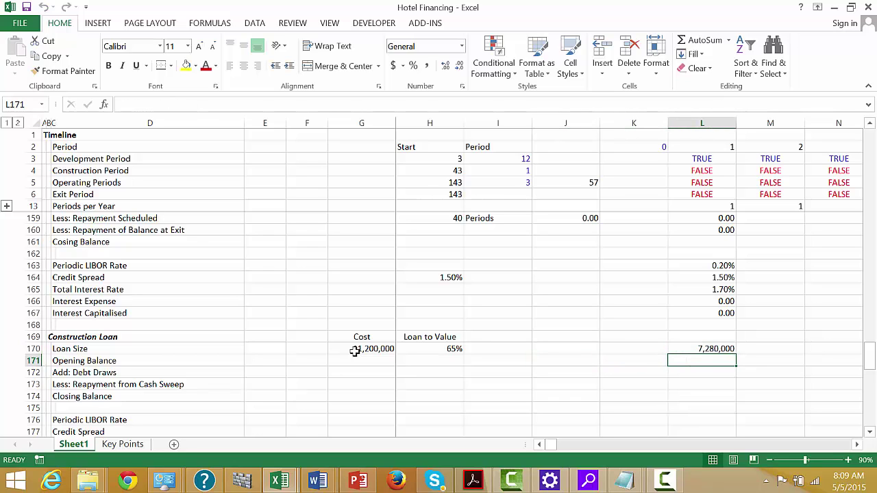
Step: Link the Construction Loan's period 1 Opening Balance in L171 to the prior period's Closing Balance with =K174
type("=")
key("Down")
key("Down")
key("Left")
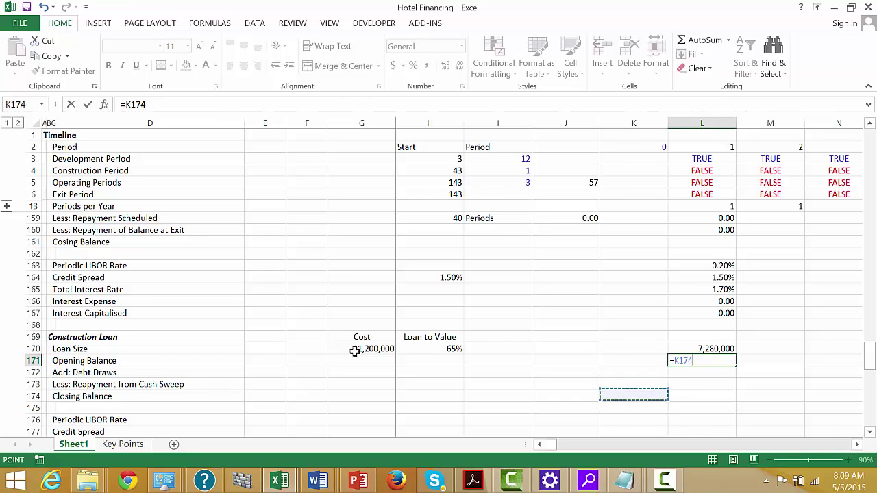
key("Left")
key("Left")
key("Left")
key("Right")
key("Right")
key("Right")
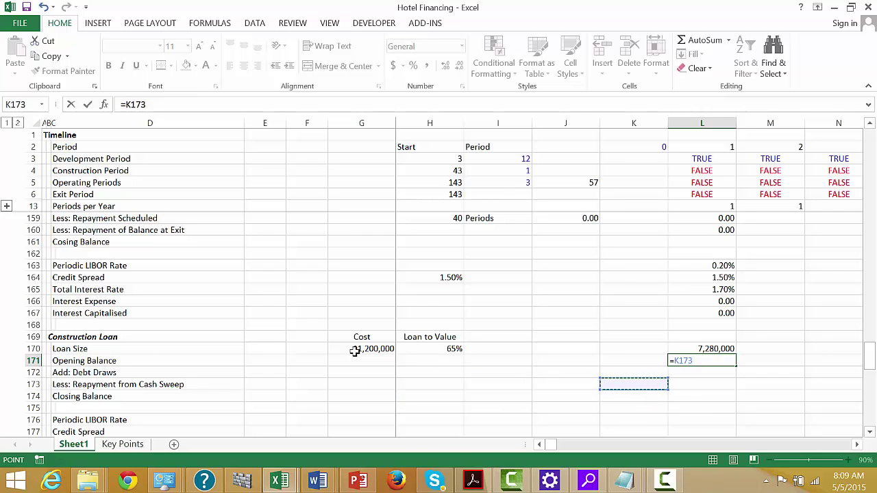
key("Down")
key("Return")
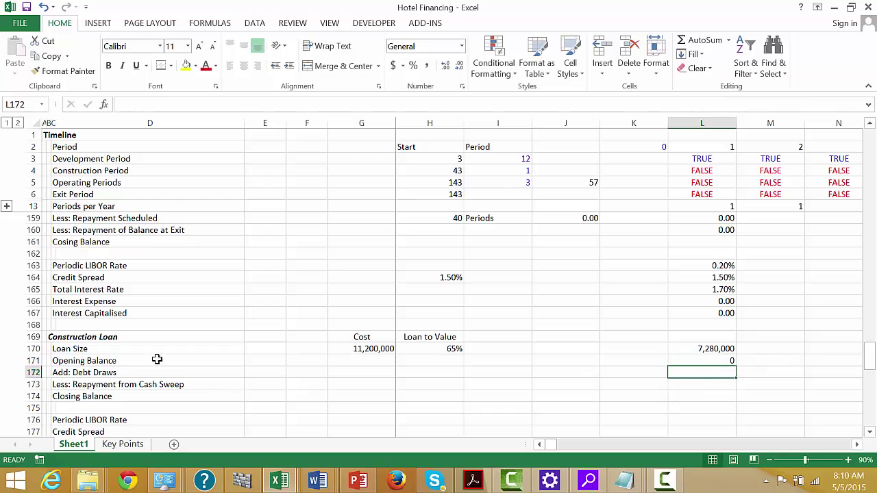
key("Up")
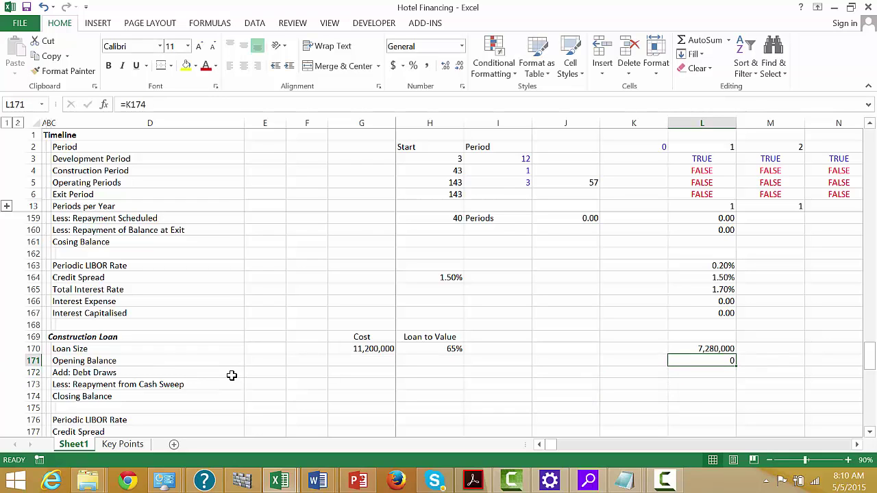
key("Up")
key("Down")
type("=")
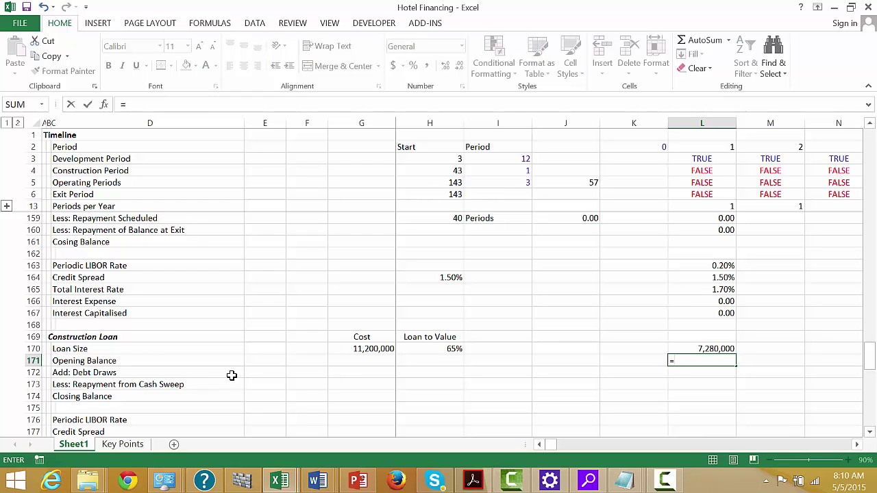
key("Down")
key("Down")
key("Down")
key("Left")
key("Left")
key("Right")
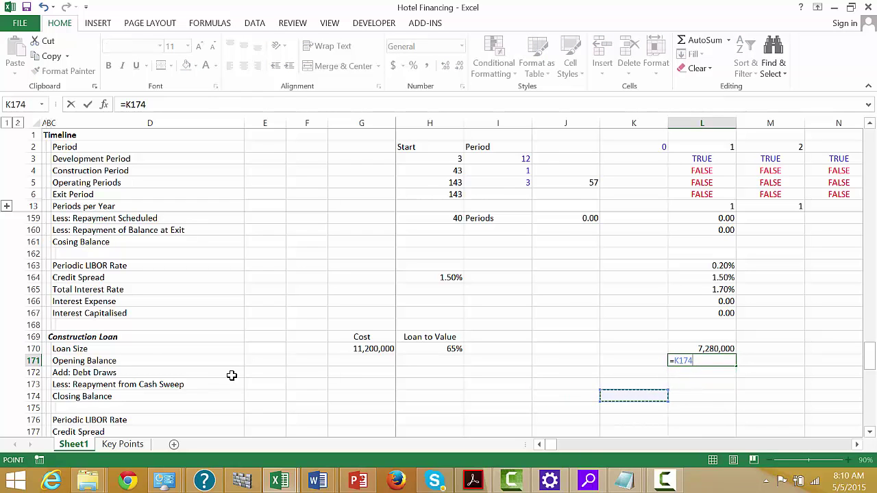
key("Return")
Step: Try to calculate the Construction Loan's Debt Draws in L172 from loan to value and Construction Cost with =$H$170*L146
type("=")
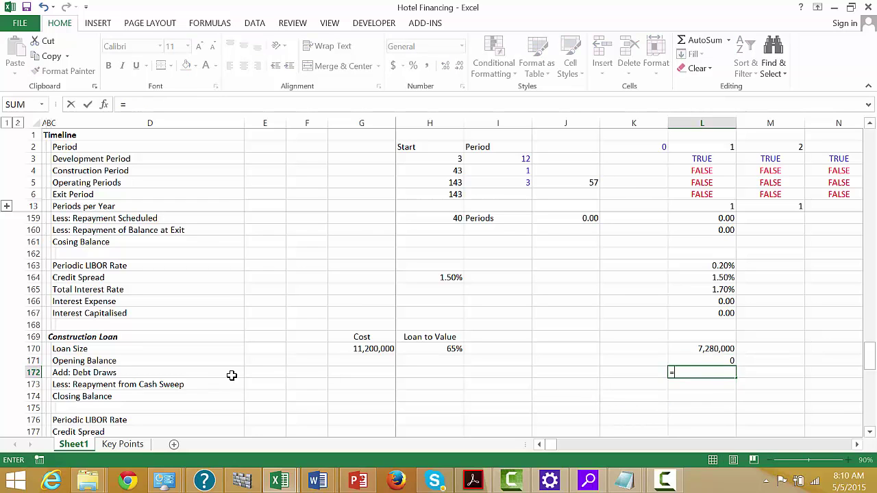
left_click(438, 349)
key("F4")
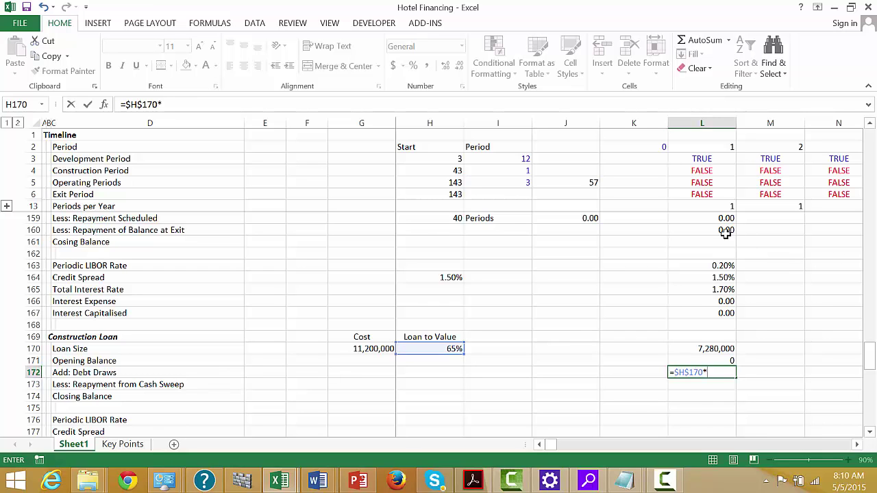
type("*")
key("Up")
key("Up")
key("Up")
key("Up")
key("Up")
key("Up")
key("Up")
key("Up")
key("Up")
key("Up")
key("Up")
key("Up")
key("Up")
key("Up")
key("Up")
key("Up")
key("Up")
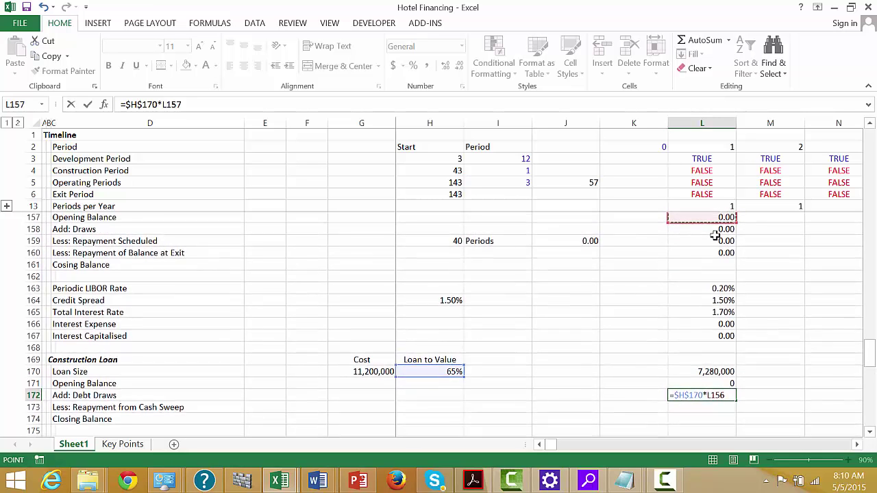
key("Up")
key("Up")
key("Up")
key("Up")
key("Up")
key("Up")
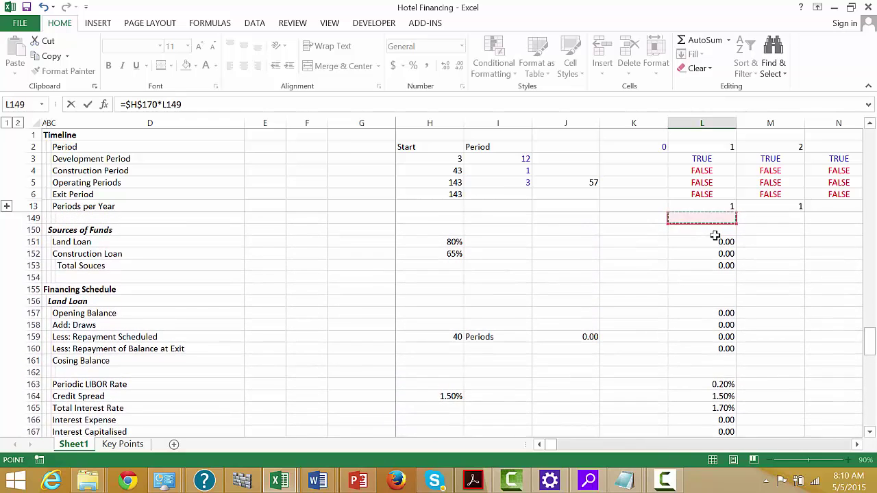
key("Down")
key("Down")
key("Down")
key("Up")
key("Up")
key("Up")
key("Up")
key("Up")
key("Up")
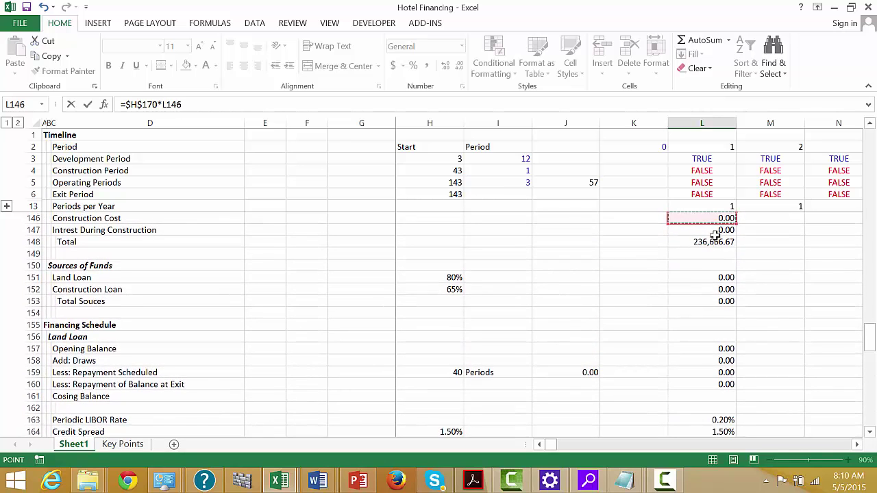
key("Up")
key("Up")
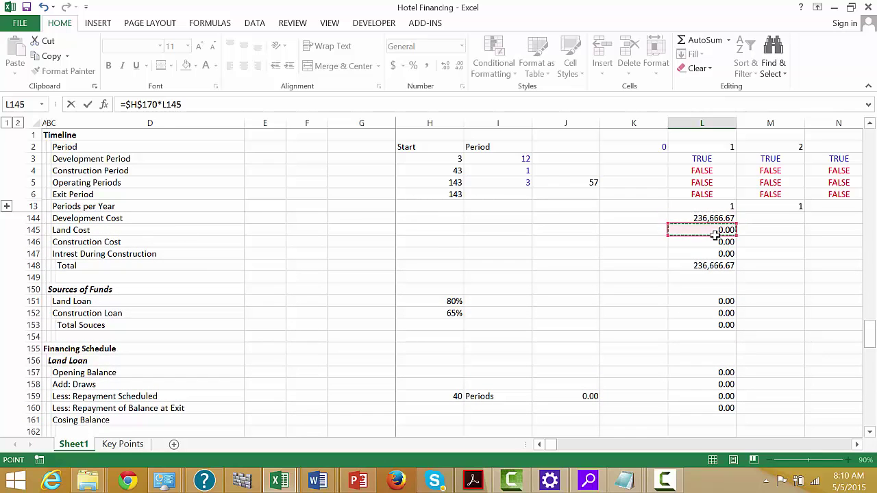
key("Down")
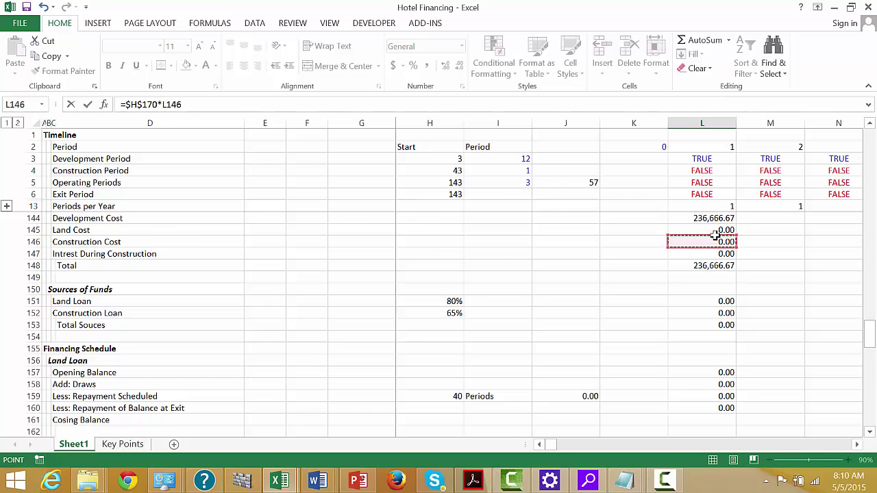
key("Return")
Step: Link the period 1 Debt Draws in L172 to the Construction Loan line under Sources of Funds with =L152
type("=")
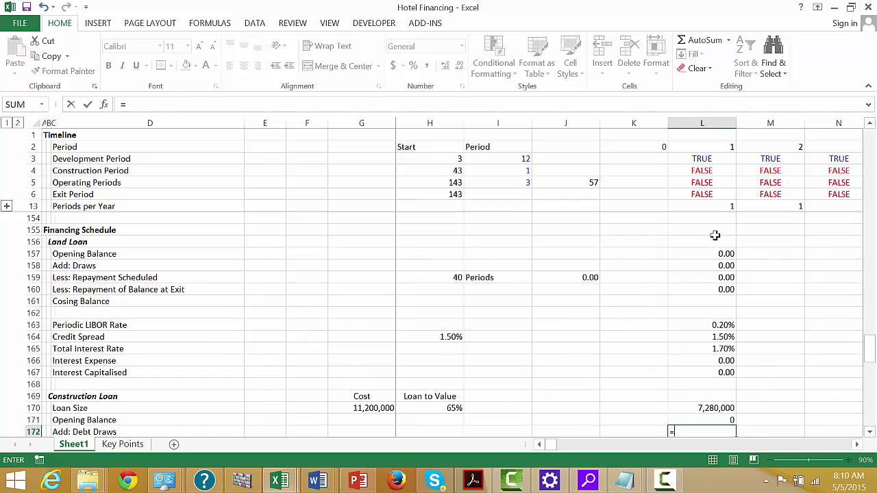
key("Up")
key("Up")
key("Up")
key("Up")
key("Up")
key("Up")
key("Up")
key("Up")
key("Up")
key("Up")
key("Up")
key("Up")
key("Up")
key("Up")
key("Up")
key("Up")
key("Up")
key("Up")
key("Up")
key("Up")
key("Up")
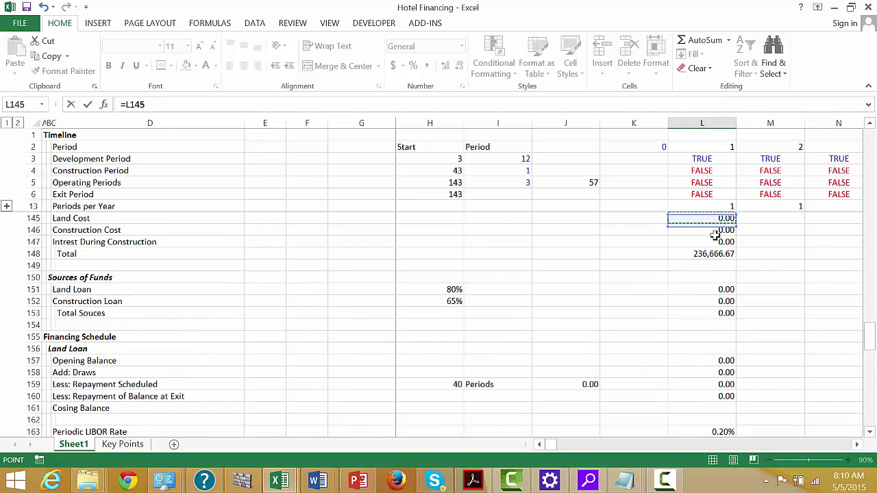
key("Down")
key("Down")
key("Down")
key("Down")
key("Down")
key("Down")
key("Down")
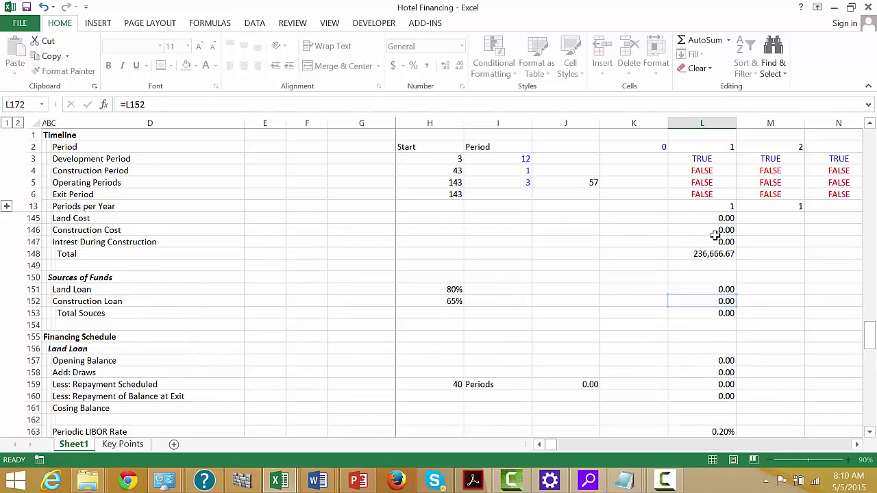
key("Return")
Step: Format the Construction Loan's Opening Balance and Debt Draws in L171:L172 as two-decimal numbers
key("Up")
key("Up")
key("shift+Down")
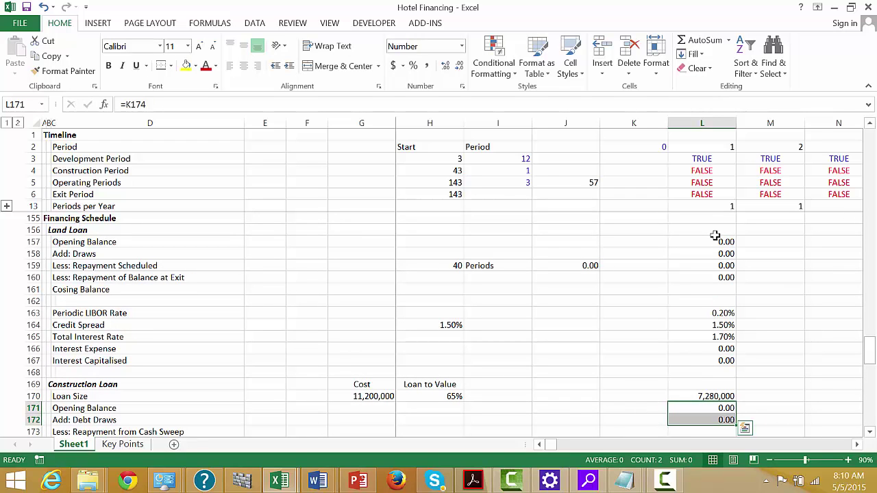
key("Down")
key("Down")
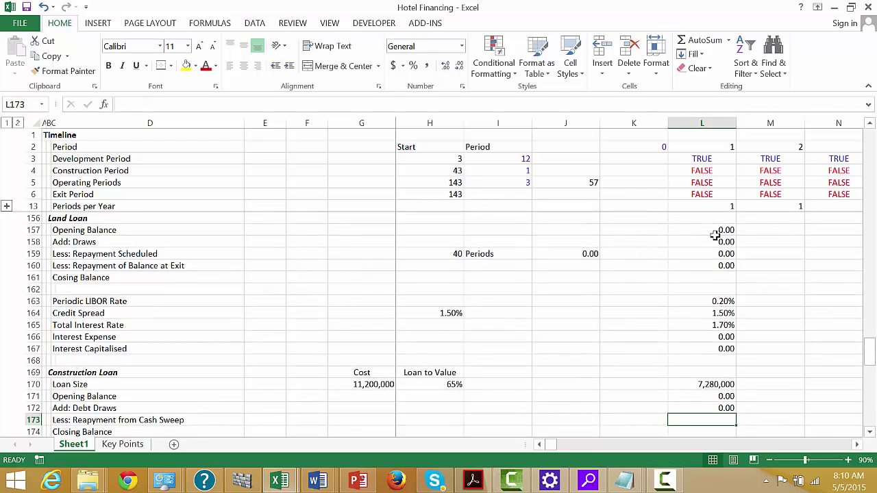
Step: Link the period 1 Repayment from Cash Sweep in L173 to the Cash Flow section's Repayment of Construction Loan line with =L208
type("=")
key("Down")
key("Down")
key("Down")
key("Down")
key("Down")
key("Down")
key("Down")
key("Down")
key("Down")
key("Down")
key("Down")
key("Down")
key("Down")
key("Down")
key("Down")
key("Down")
key("Down")
key("Down")
key("Down")
key("Down")
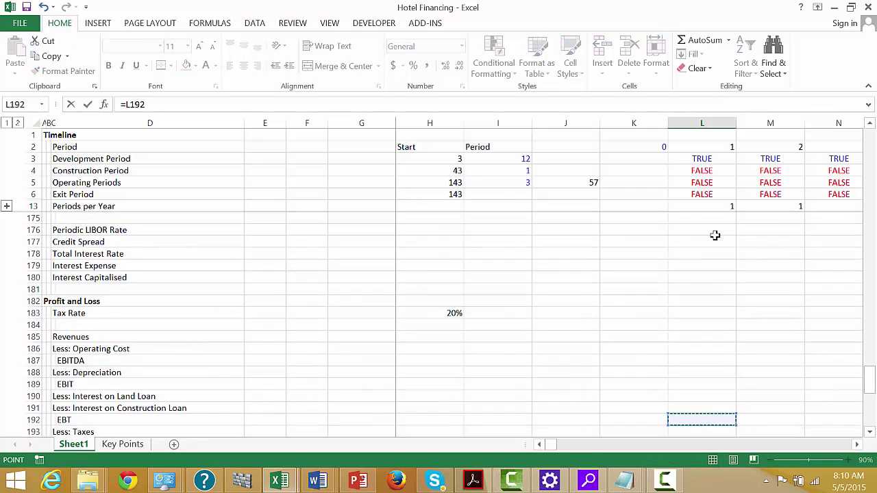
key("Down")
key("Down")
key("Down")
key("Down")
key("Down")
key("Down")
key("Down")
key("Down")
key("Down")
key("Down")
key("Down")
key("Down")
key("Down")
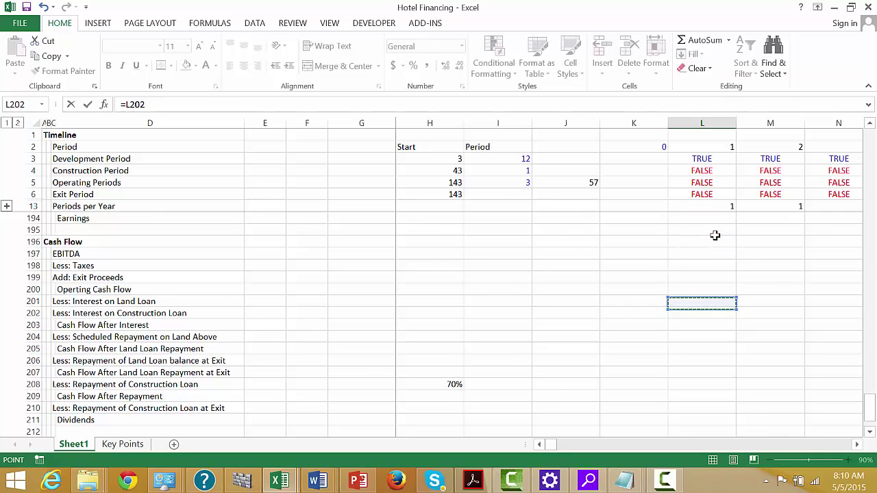
key("Up")
key("Down")
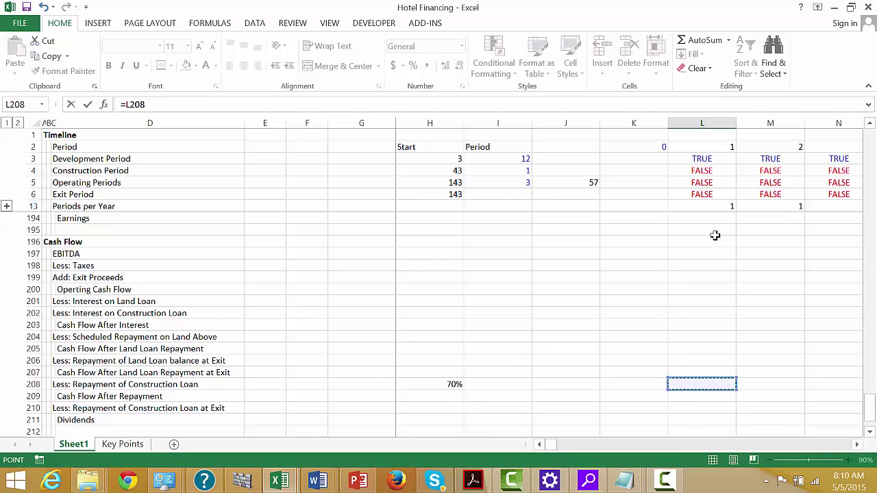
key("Return")
key("Up")
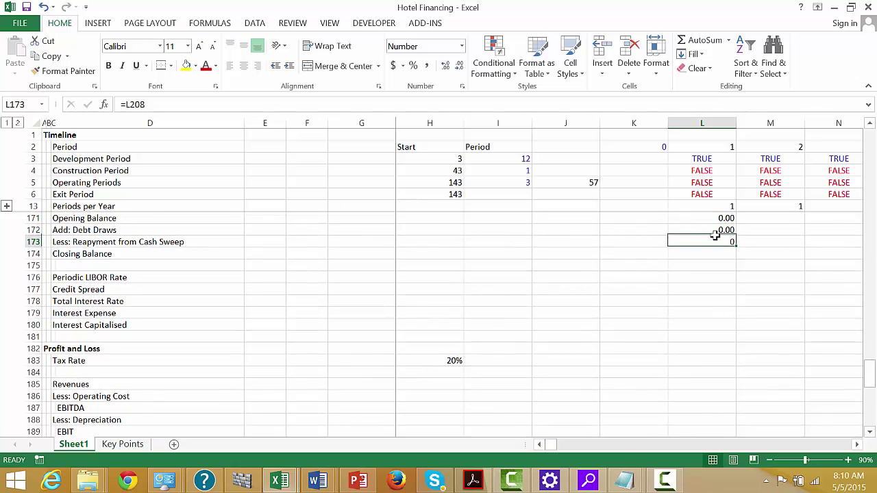
Step: Insert a new row above the Construction Loan's Closing Balance and label it "Less: Repayment at Exit"
key("Down")
key("shift+space")
key("ctrl+shift+plus")
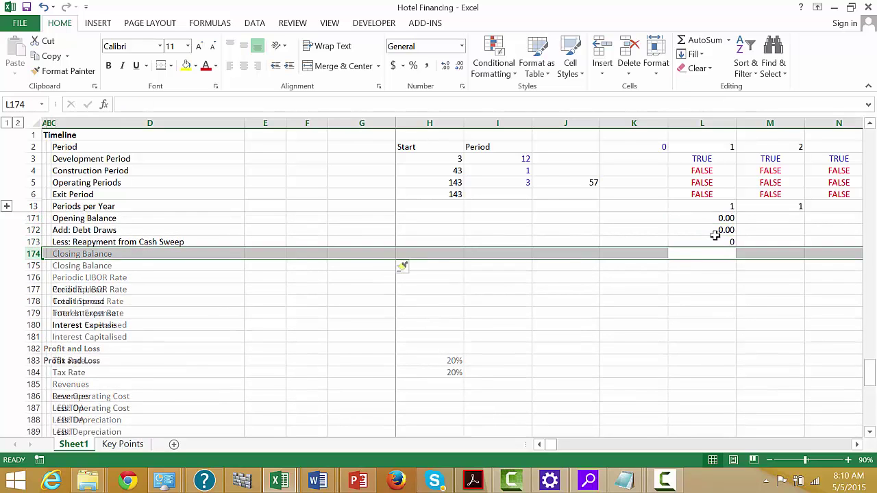
key("Right")
key("Right")
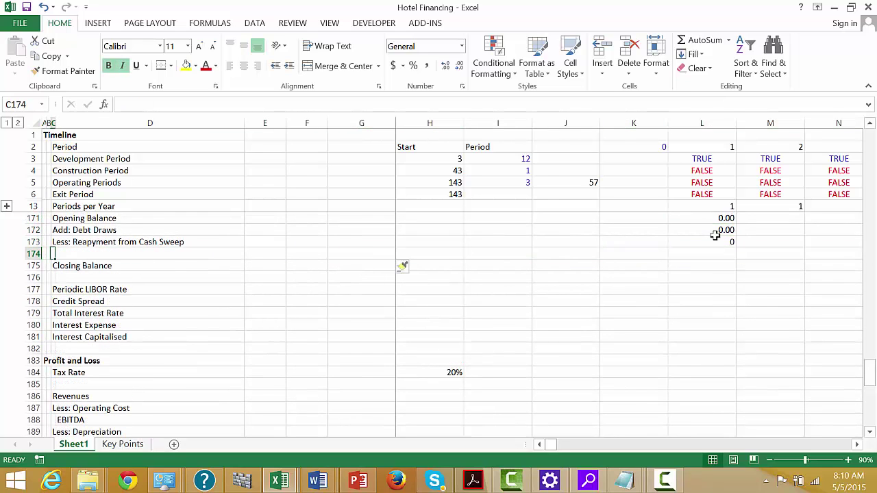
key("ctrl+apostrophe")
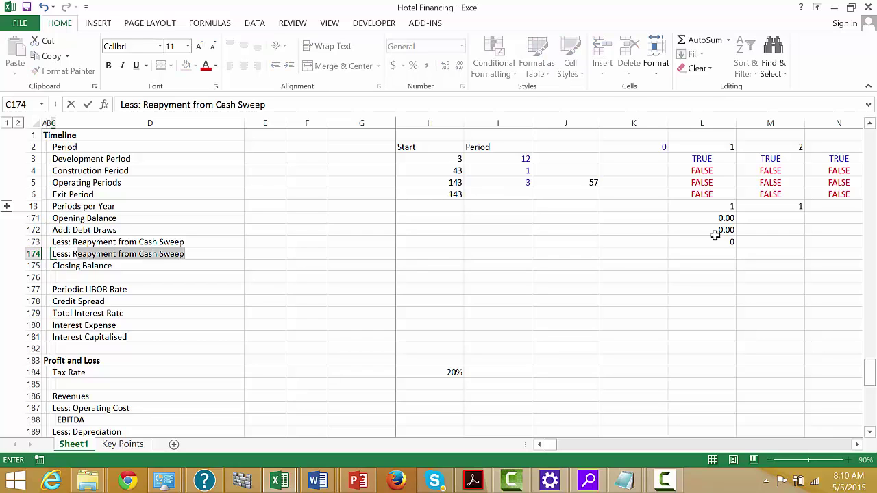
type("Repay")
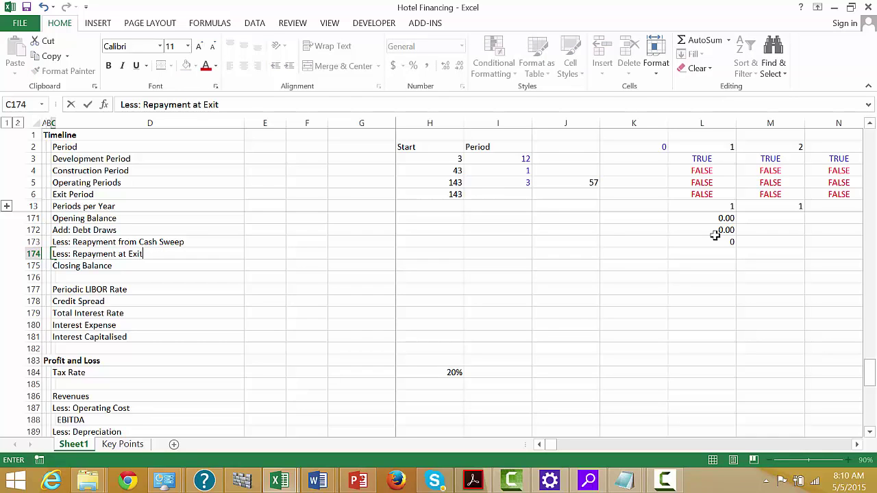
key("Return")
Step: Format the Construction Loan's period 1 Repayment from Cash Sweep in L173 to show two decimals
key("Up")
key("Right")
key("Right")
key("Right")
key("Right")
key("Right")
key("Right")
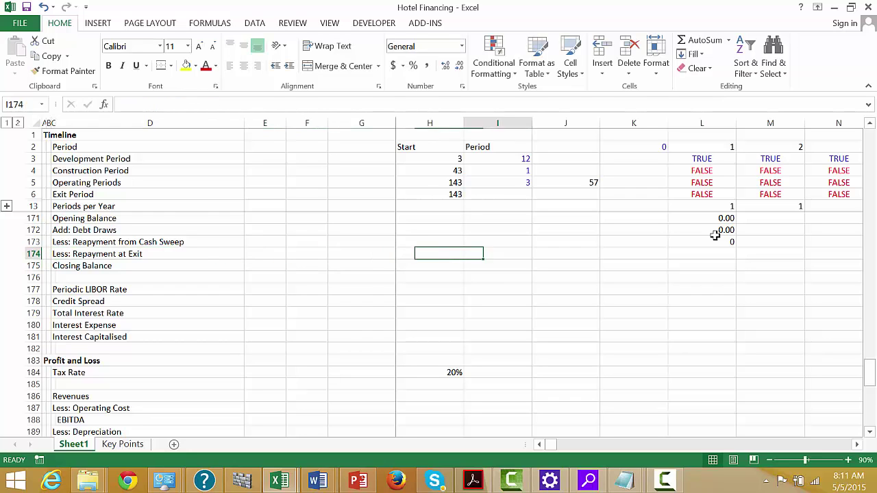
key("Right")
key("Right")
key("Right")
key("Up")
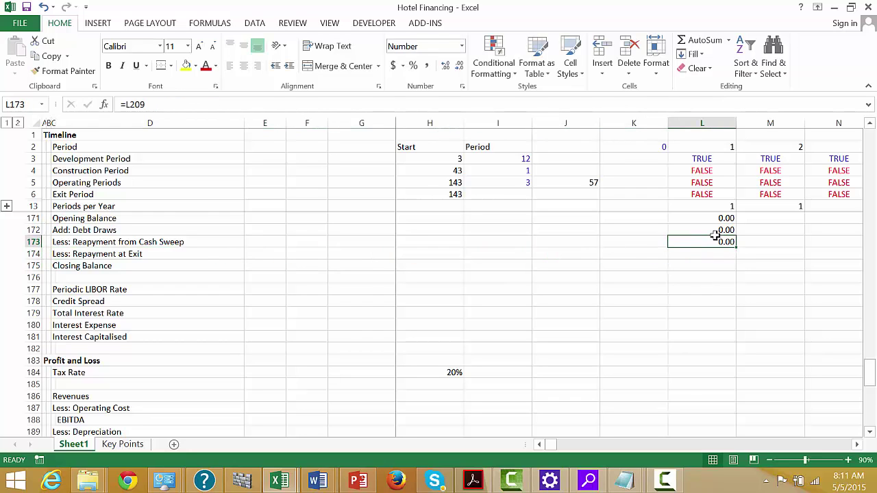
Step: Link the period 1 Repayment at Exit in L174 to the Cash Flow section's Repayment of Construction Loan at Exit line with =L211
key("Down")
type("=")
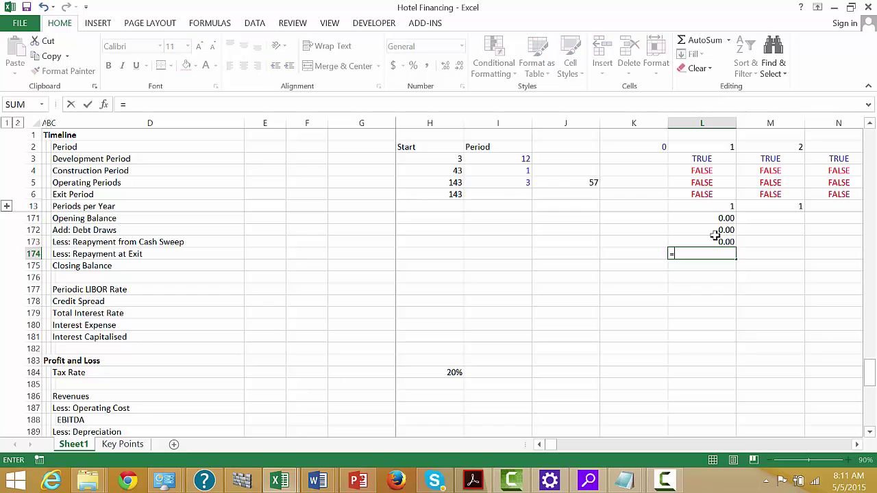
key("Down")
key("Down")
key("Down")
key("Down")
key("Down")
key("Down")
key("Down")
key("Down")
key("Down")
key("Down")
key("Down")
key("Down")
key("Down")
key("Down")
key("Down")
key("Down")
key("Down")
key("Down")
key("Down")
key("Down")
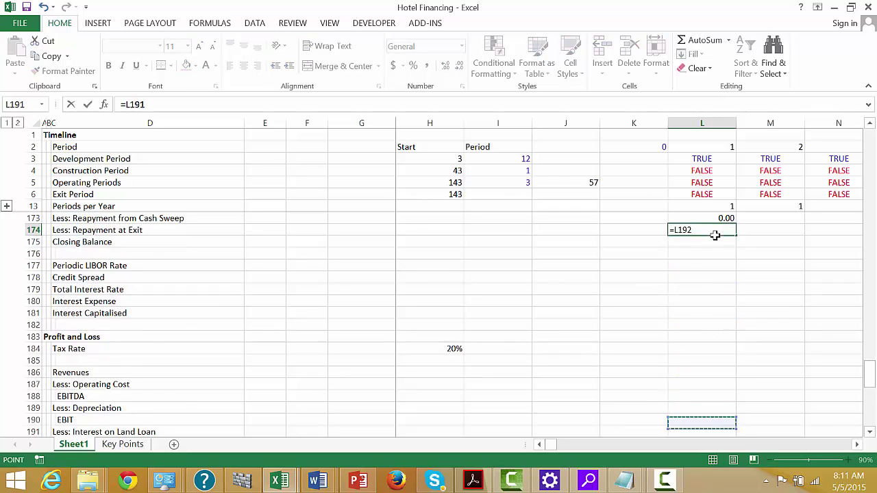
key("Down")
key("Down")
key("Down")
key("Down")
key("Down")
key("Down")
key("Down")
key("Down")
key("Down")
key("Down")
key("Down")
key("Down")
key("Down")
key("Up")
key("Up")
key("Up")
key("Up")
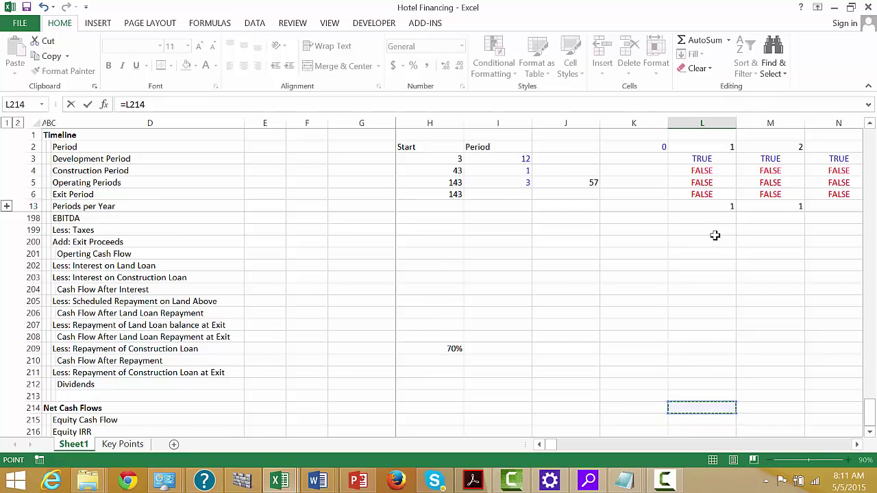
key("Up")
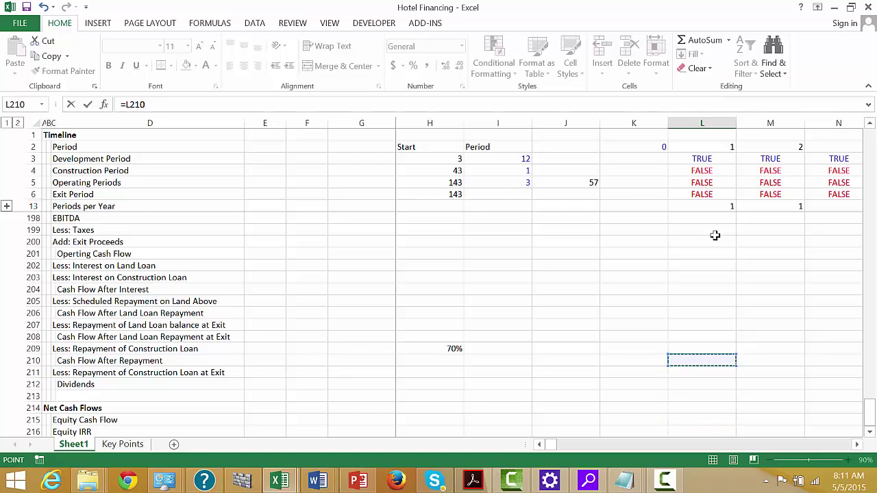
key("Left")
key("Left")
key("Left")
key("Left")
key("Left")
key("Left")
key("Left")
key("Down")
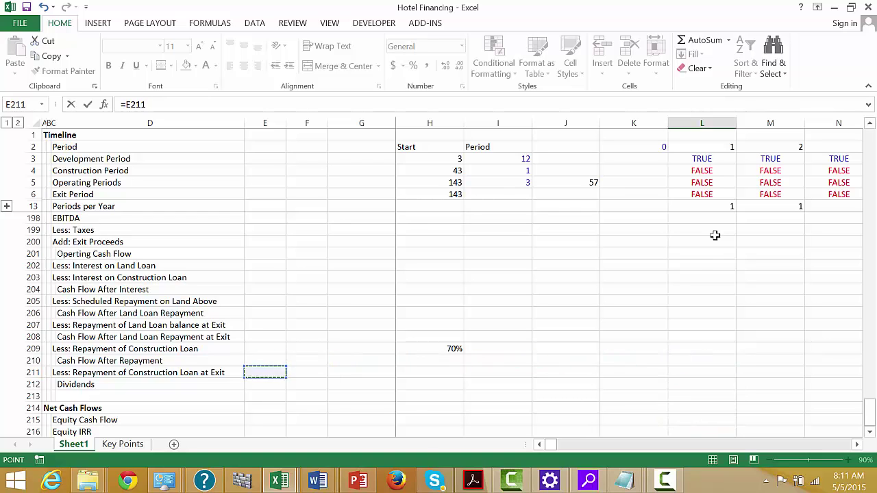
key("Right")
key("Right")
key("Right")
key("Right")
key("Right")
key("Right")
key("Right")
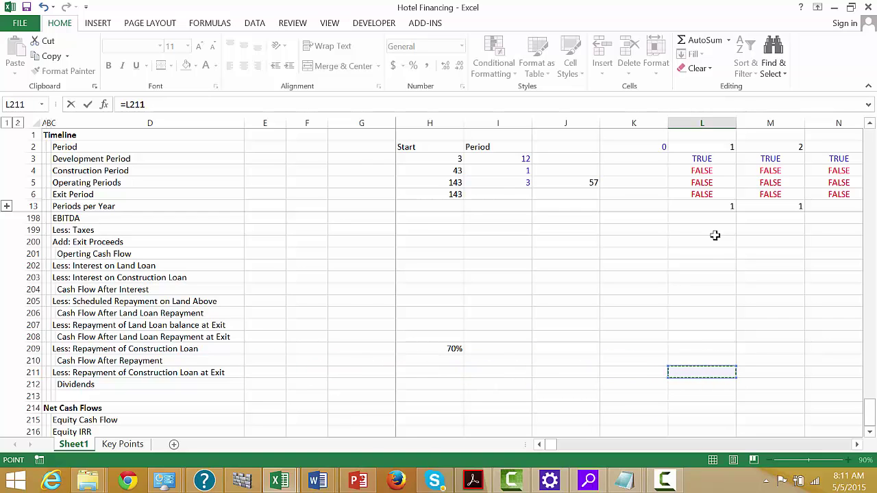
key("Return")
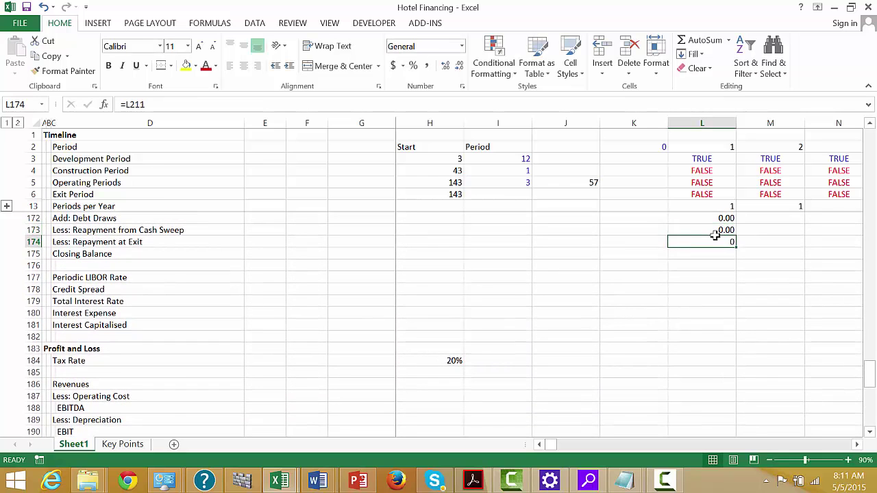
Step: Format the Construction Loan's period 1 Repayment at Exit in L174 as a two-decimal number
key("Up")
key("Up")
key("Up")
key("Up")
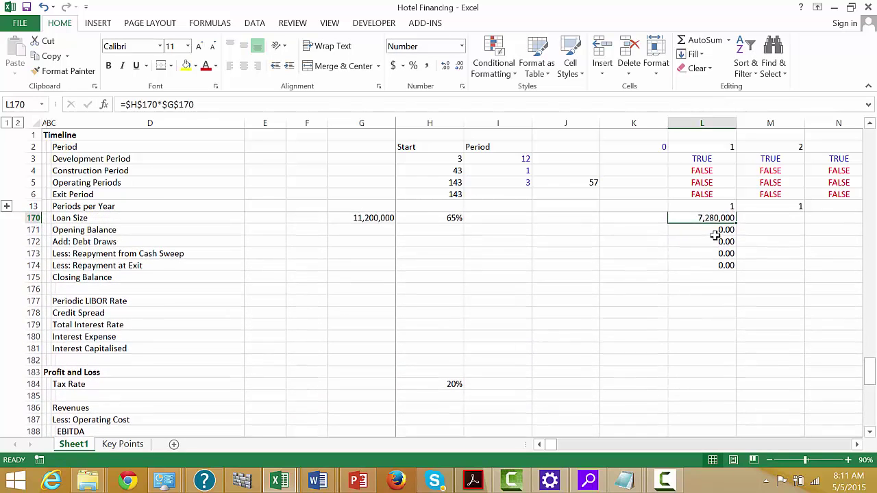
Step: Calculate the Construction Loan's period 1 Closing Balance in L175 with =L171+L172-L173-L174
key("Down")
key("Down")
key("Down")
key("Down")
key("Down")
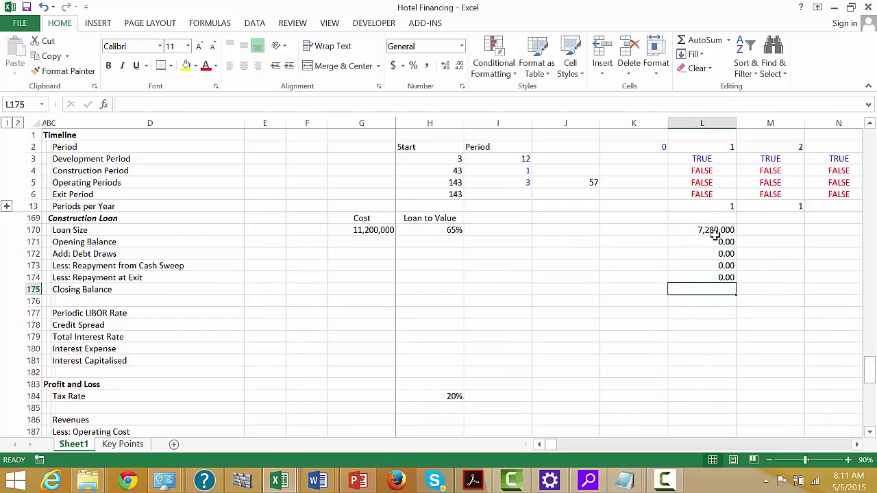
type("=")
key("Up")
key("Up")
key("Up")
key("Up")
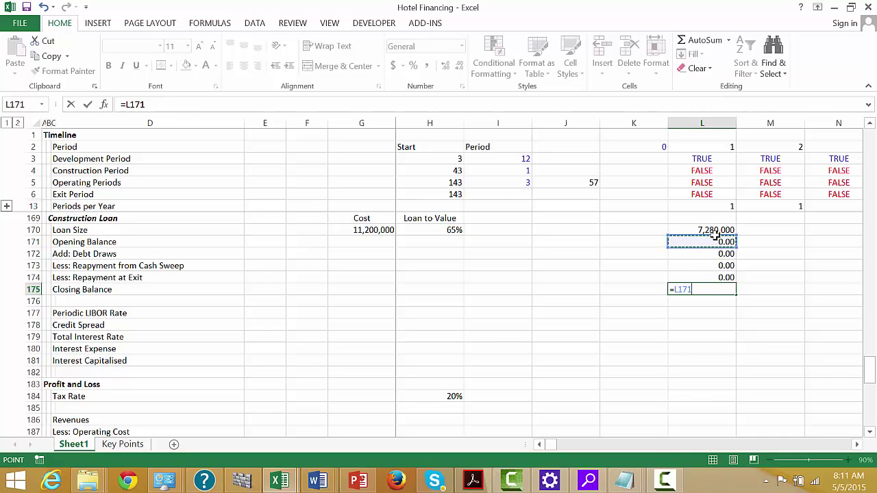
type("+")
key("Up")
key("Up")
key("Up")
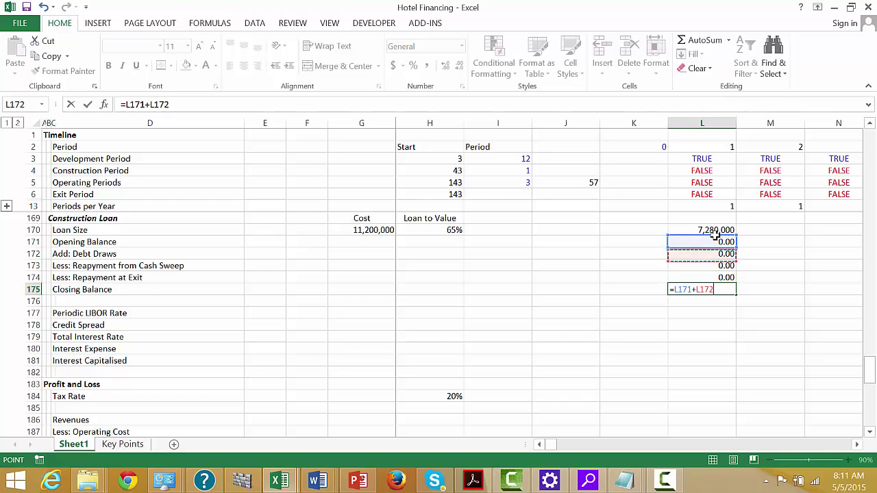
type("-")
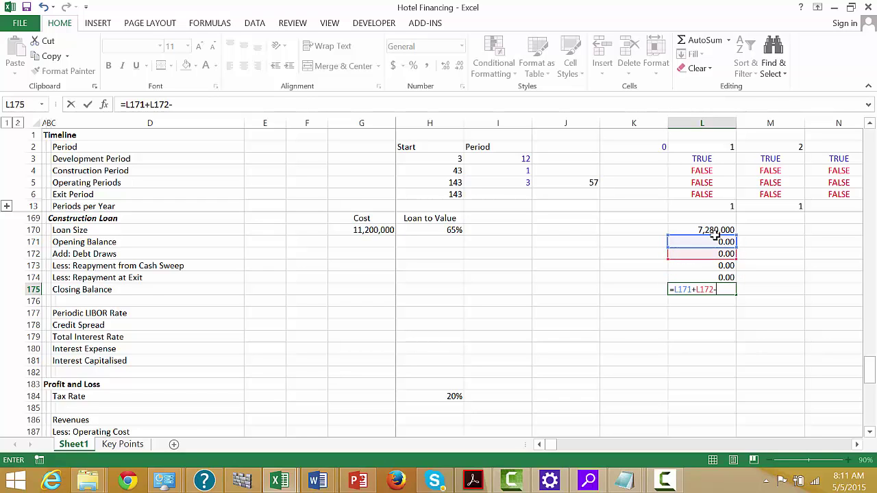
key("Up")
key("Up")
type("-")
key("Up")
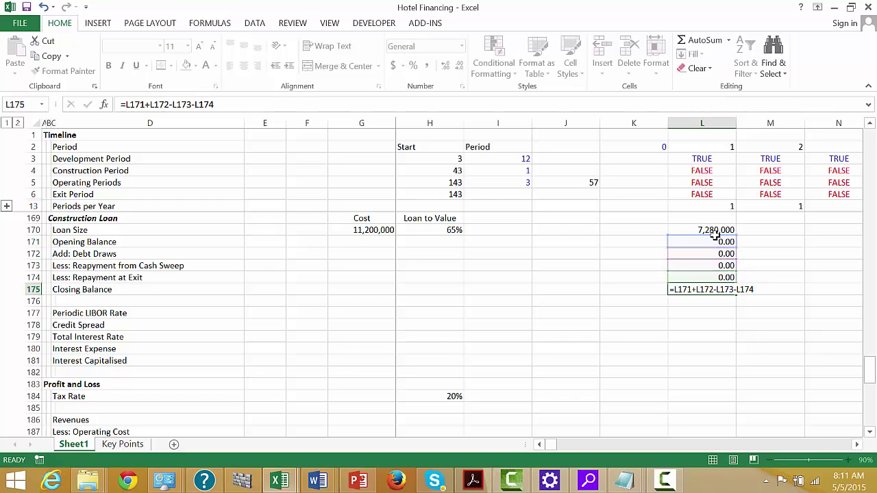
key("Return")
Step: Calculate the Land Loan's period 1 closing balance in L161 as opening balance plus draws less scheduled repayment and repayment of balance at exit
key("Up")
key("Up")
key("Up")
key("Up")
key("Up")
key("Up")
key("Up")
key("Up")
key("Up")
key("Up")
key("Up")
key("Up")
key("Up")
key("Up")
key("Up")
key("Up")
key("Up")
key("Up")
key("Up")
key("Up")
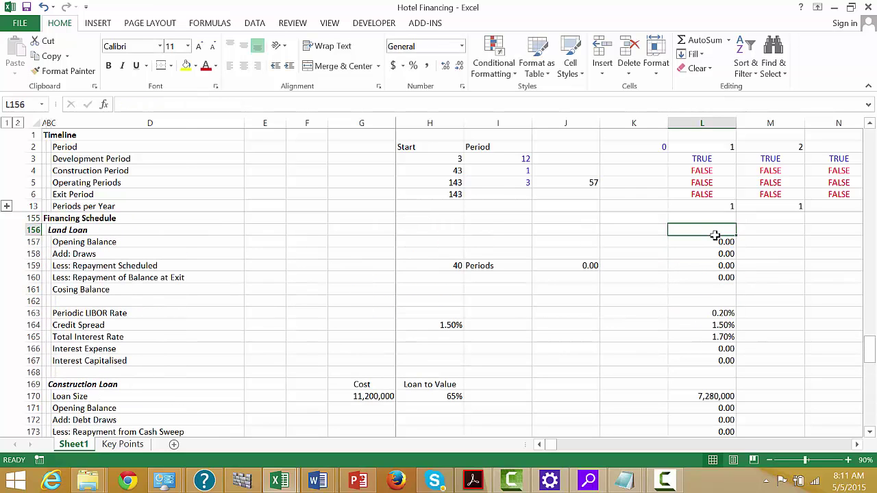
key("Down")
key("Down")
key("Down")
key("Down")
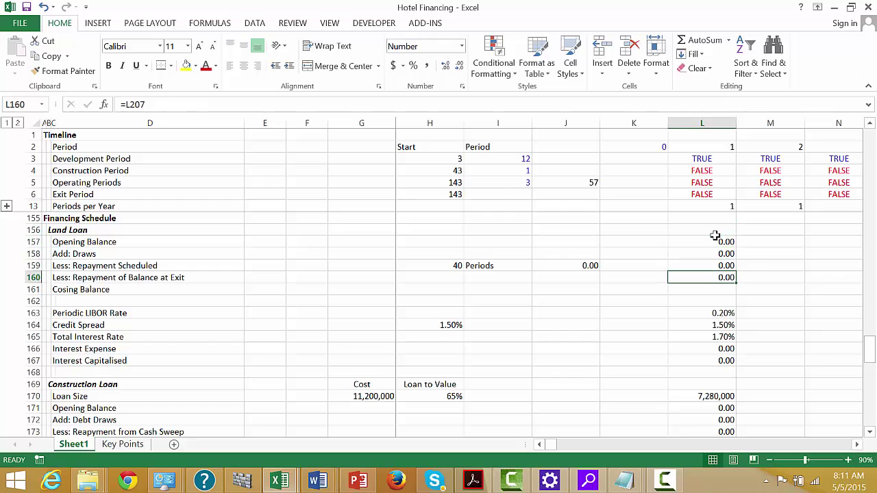
key("Down")
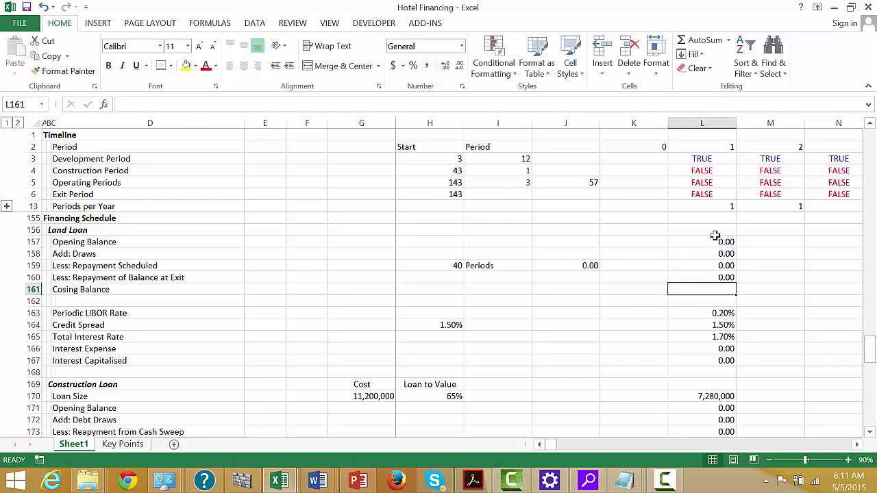
key("F2")
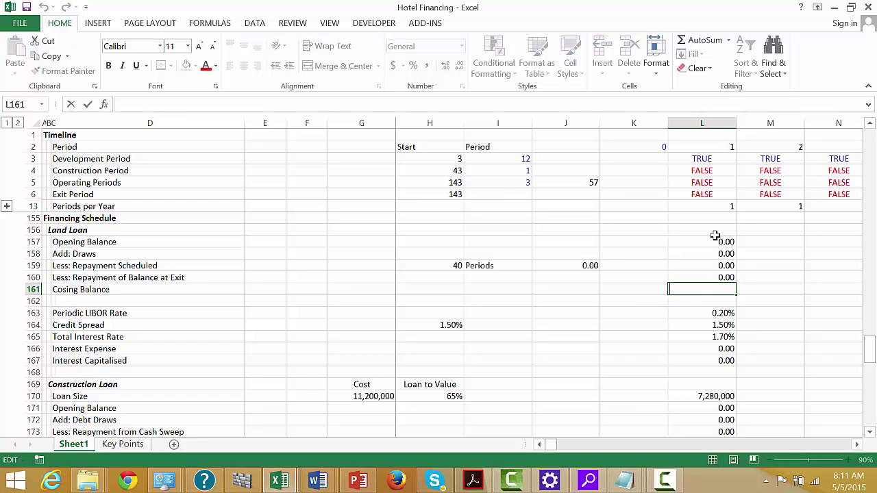
key("Escape")
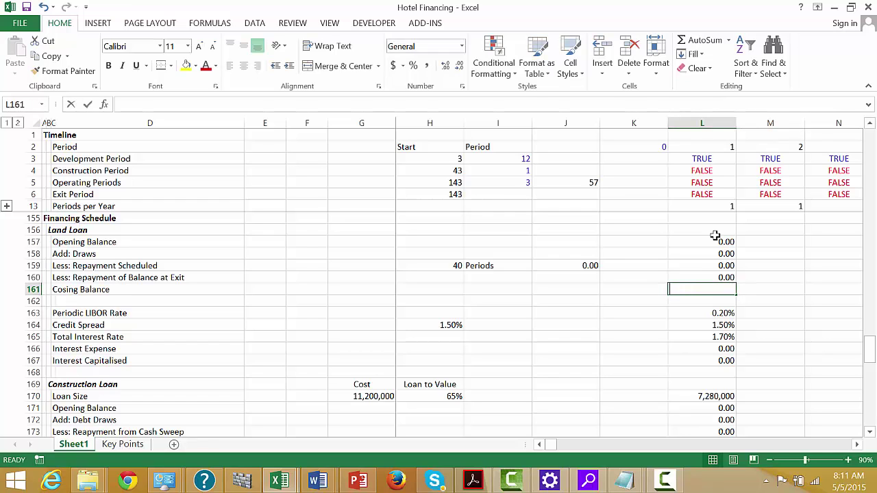
type("=")
key("Up")
key("Up")
key("Up")
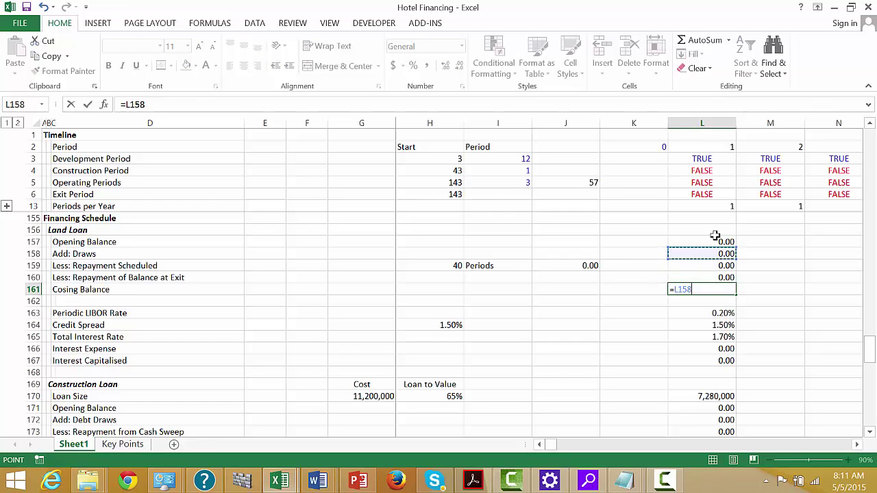
key("Up")
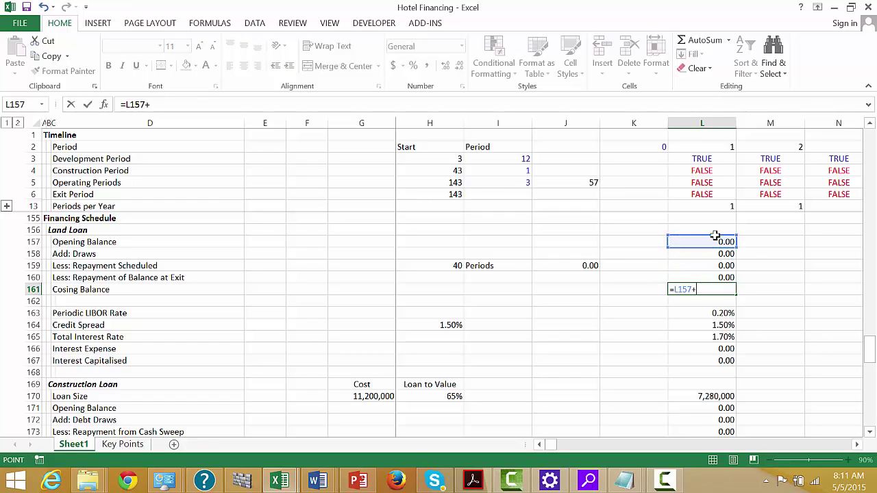
type("+")
key("Up")
key("Up")
key("Up")
type("-")
key("Up")
key("Up")
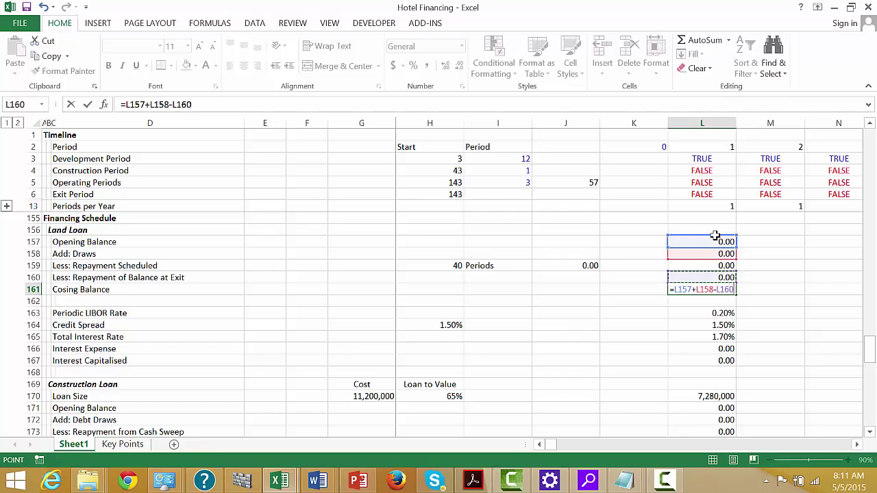
type("-")
key("Up")
key("Return")
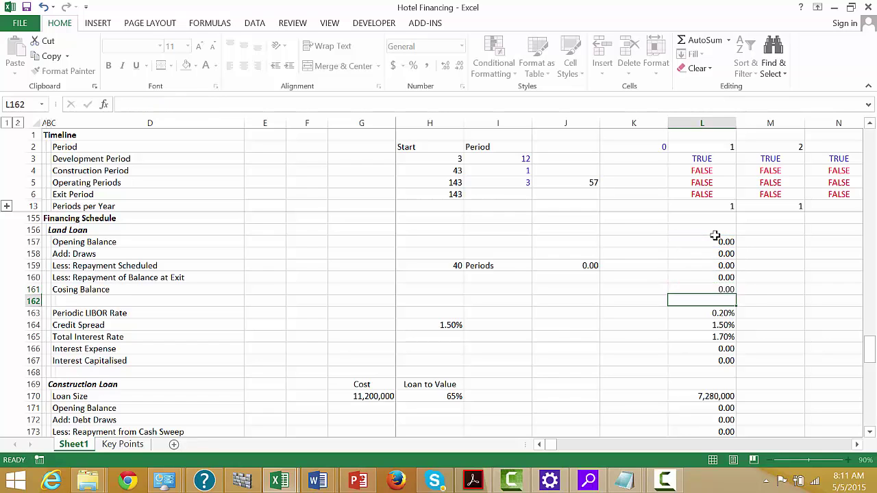
Step: Link the Construction Loan's period 1 Periodic LIBOR Rate in L177 to the Land Loan's Periodic LIBOR Rate in L163
key("Down")
key("Down")
key("Down")
key("Down")
key("Down")
key("Down")
key("Down")
key("Down")
key("Down")
key("Down")
key("Down")
key("Down")
key("Down")
key("Down")
key("Down")
key("Down")
key("Down")
key("Down")
key("Down")
key("Down")
key("Down")
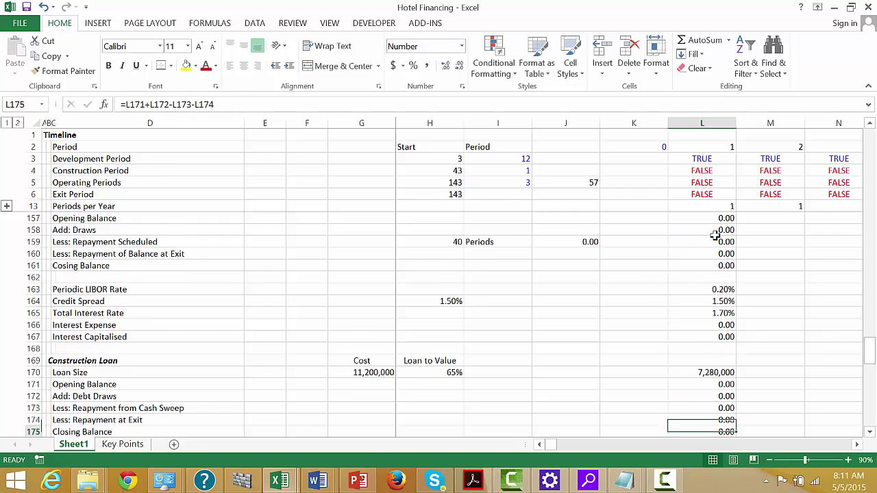
key("Up")
key("Up")
key("Up")
key("Up")
key("Up")
key("Up")
key("Up")
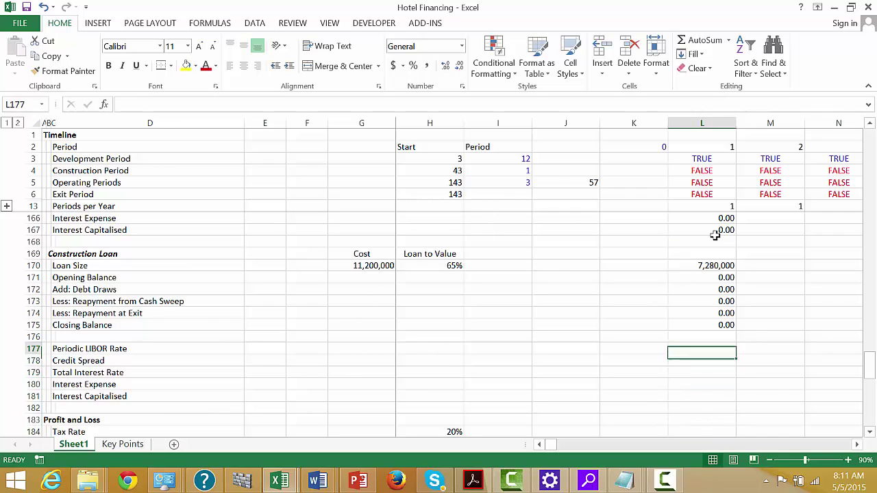
type("=")
key("Up")
key("Up")
key("Up")
key("Up")
key("Up")
key("Up")
key("Up")
key("Up")
key("Up")
key("Up")
key("Up")
key("Up")
key("Up")
key("Up")
key("Up")
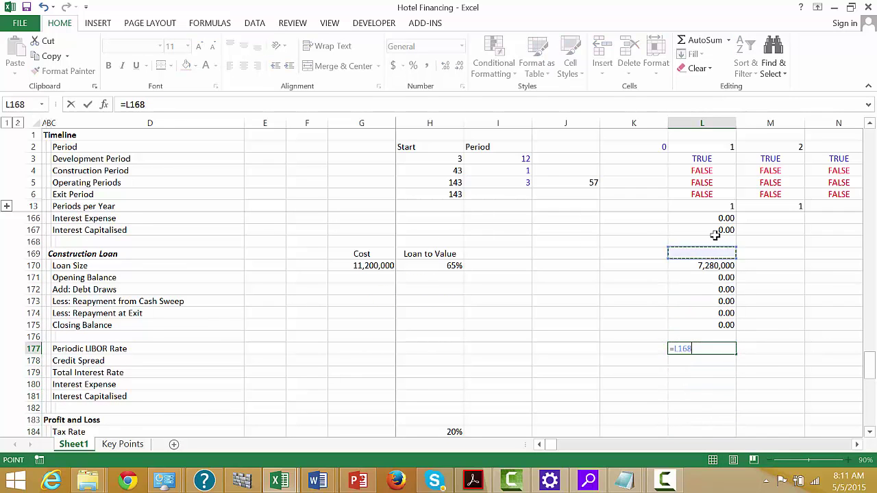
key("Down")
key("Return")
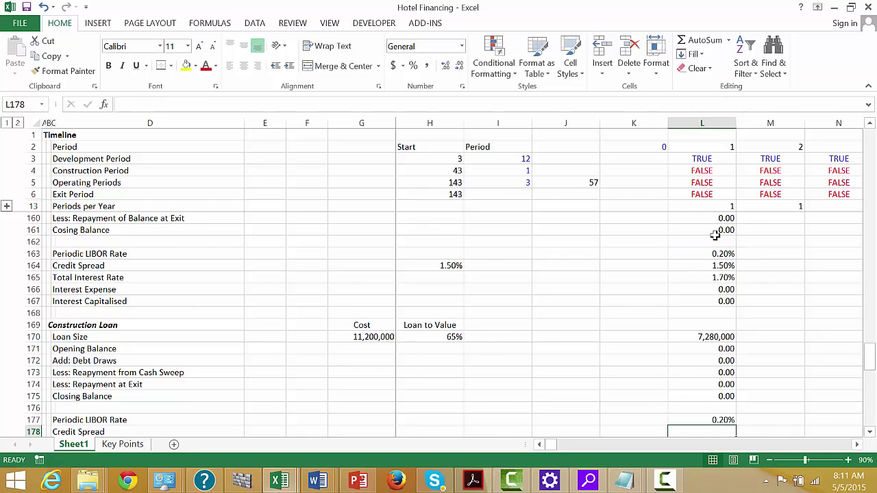
Step: Link the Construction Loan's period 1 Credit Spread in L178 to the Land Loan's Credit Spread with =L164
type("=")
key("Up")
key("Up")
key("Up")
key("Up")
key("Up")
key("Up")
key("Up")
key("Up")
key("Up")
key("Up")
key("Up")
key("Up")
key("Up")
key("Up")
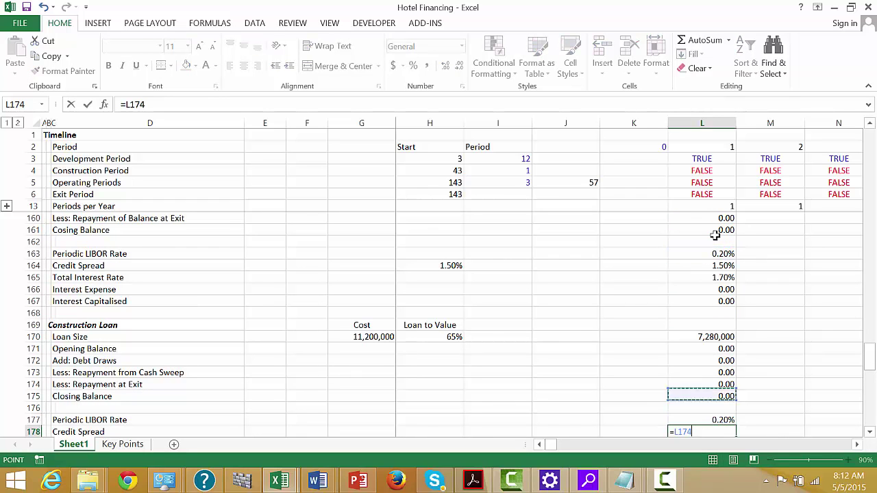
key("Return")
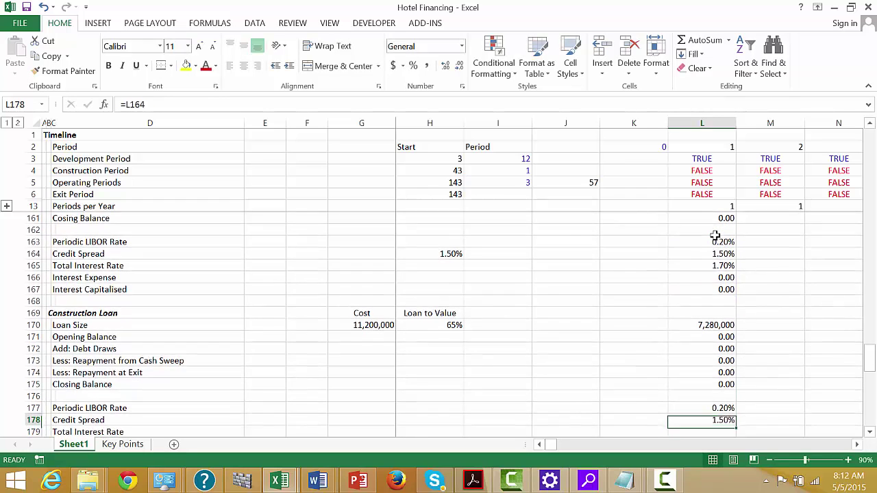
Step: Convert the Land Loan's Credit Spread in H164 to a quarterly rate with =G70/4
key("Up")
key("Up")
key("Up")
key("Up")
key("Up")
key("Up")
key("Up")
key("Up")
key("Up")
key("Up")
key("Up")
key("Up")
key("Up")
key("Up")
key("Up")
key("Left")
key("Left")
key("Left")
key("Left")
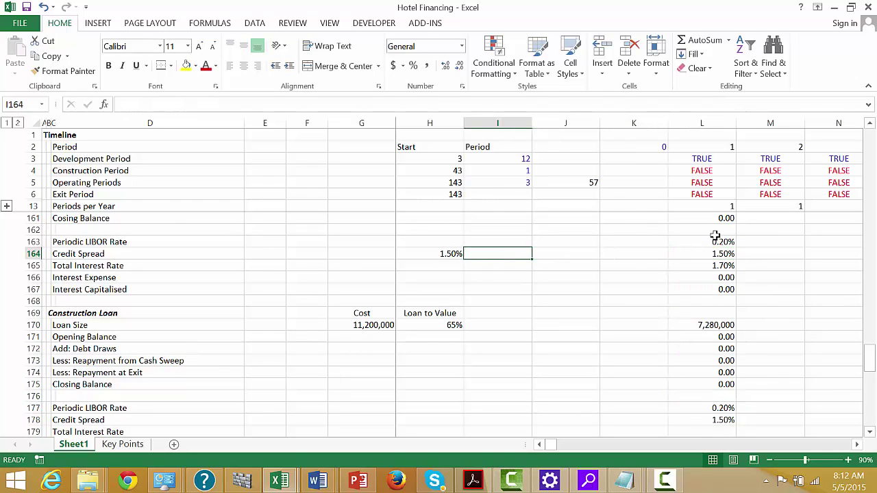
key("F2")
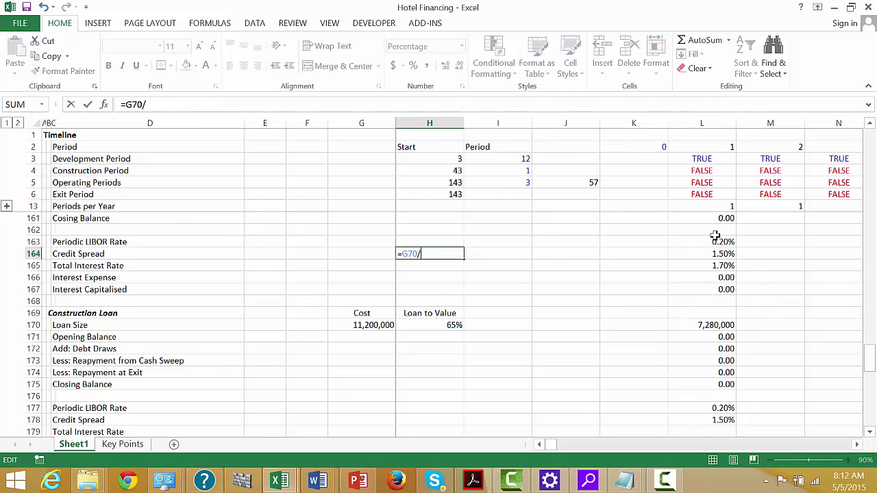
type("/4")
key("Return")
Step: Calculate the Construction Loan's quarterly Credit Spread in H178 by dividing the annual spread in G75 by 4
key("Down")
key("Down")
key("Down")
key("Down")
key("Down")
key("Down")
key("Down")
key("Down")
key("Down")
key("Down")
key("Down")
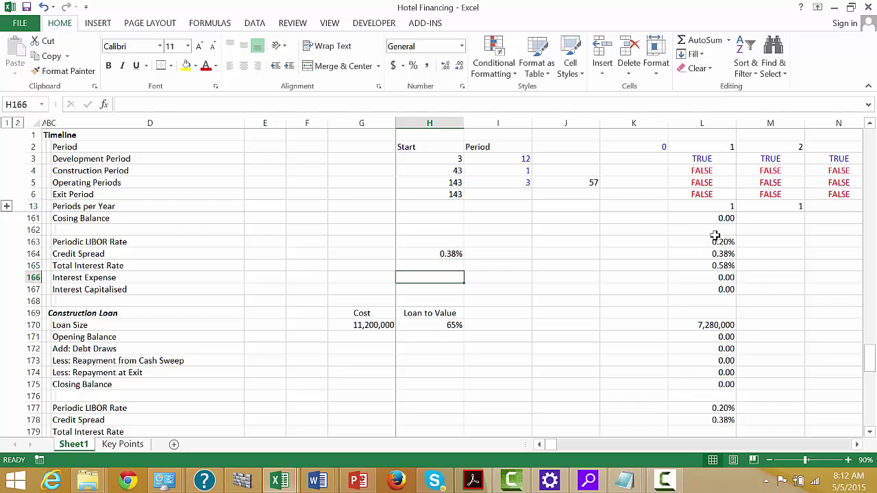
key("Down")
key("Down")
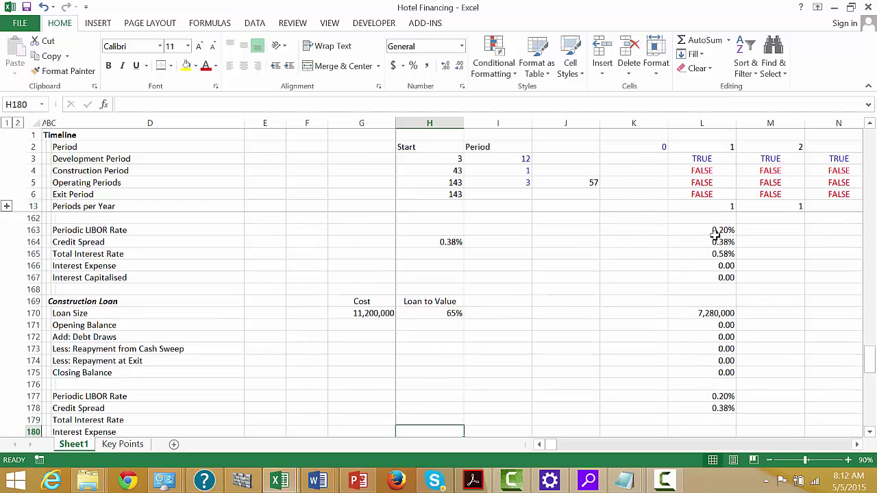
key("Right")
key("Left")
key("Left")
key("Left")
key("Left")
key("Left")
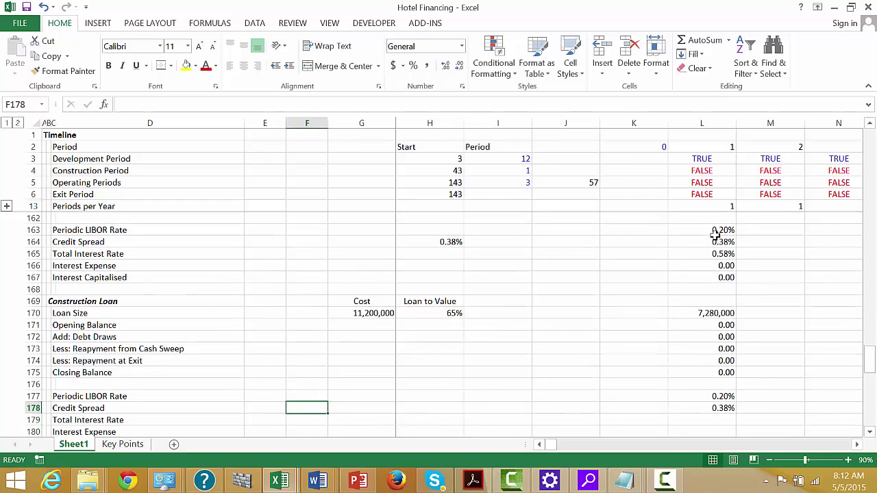
key("Right")
key("Right")
key("Right")
key("Right")
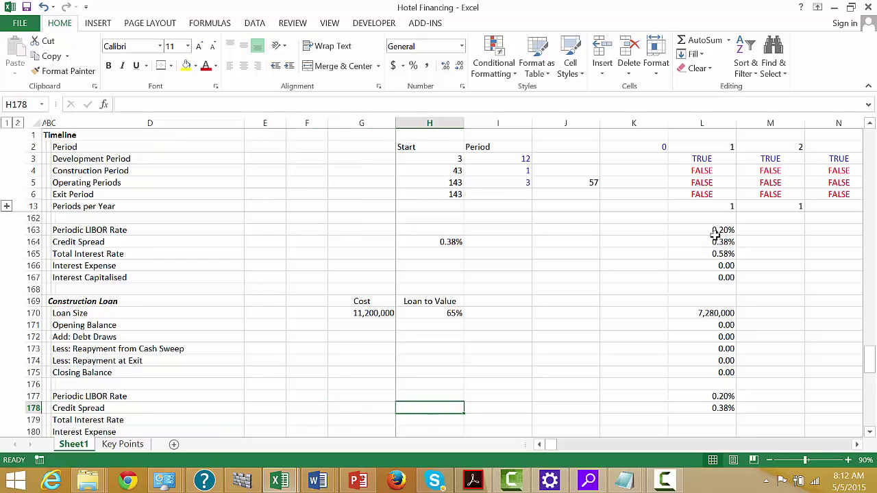
type("=")
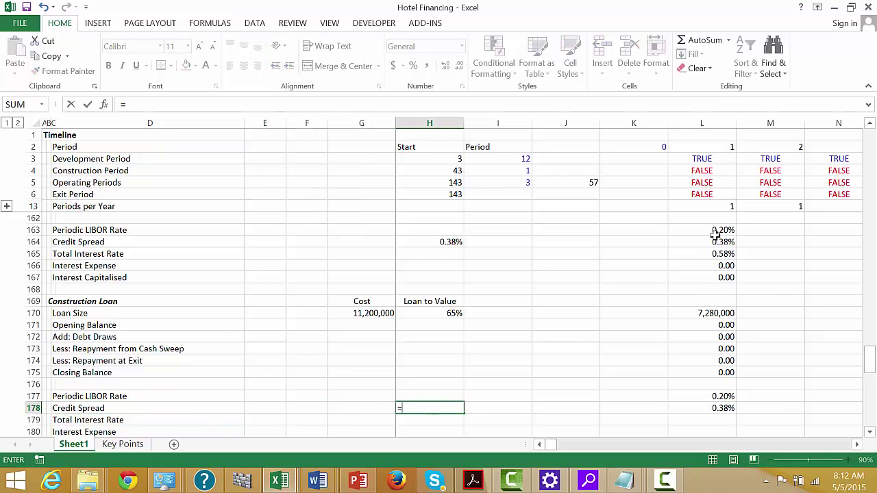
key("Page_Up")
key("Page_Up")
key("Page_Up")
key("Page_Up")
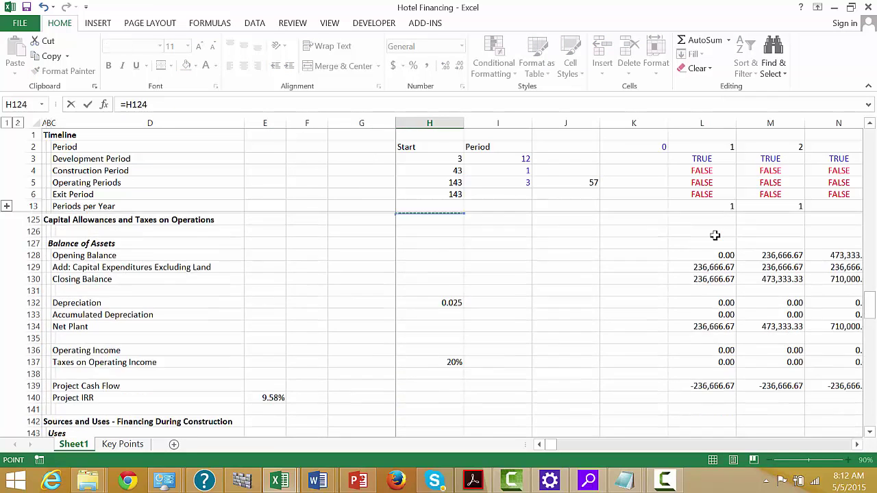
key("Page_Up")
key("Page_Up")
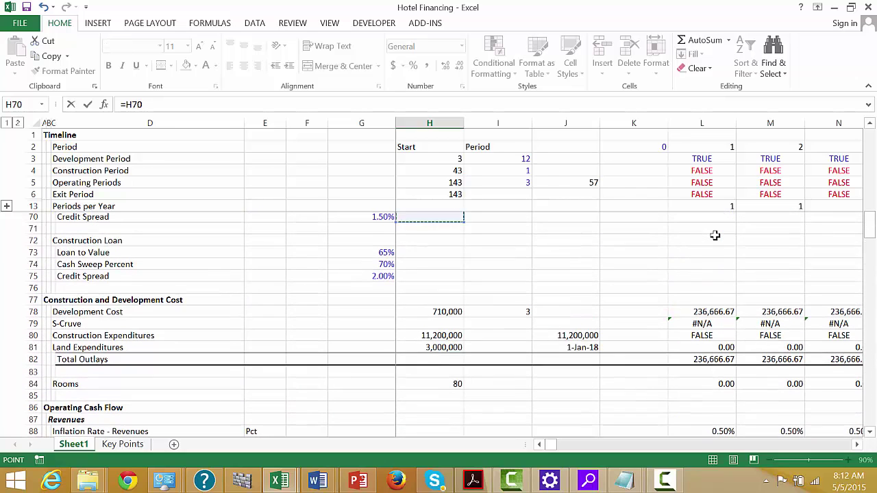
key("Down")
key("Down")
key("Up")
key("Down")
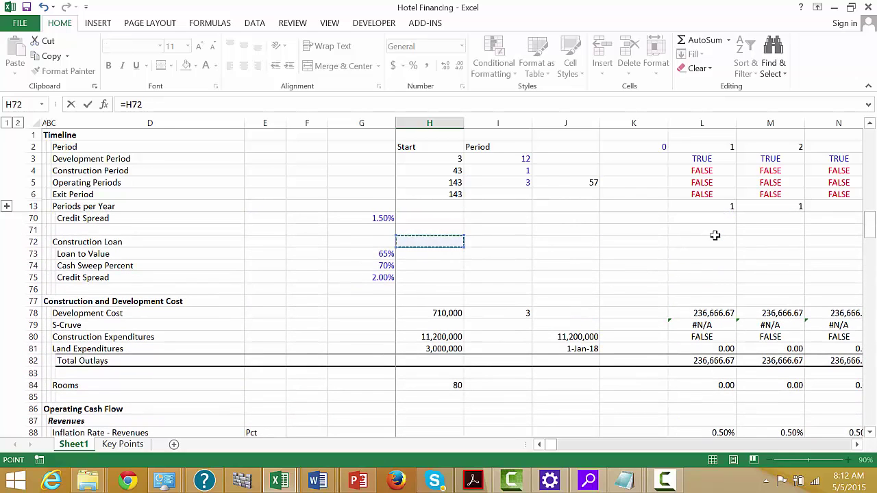
key("Down")
key("Down")
key("Down")
key("Left")
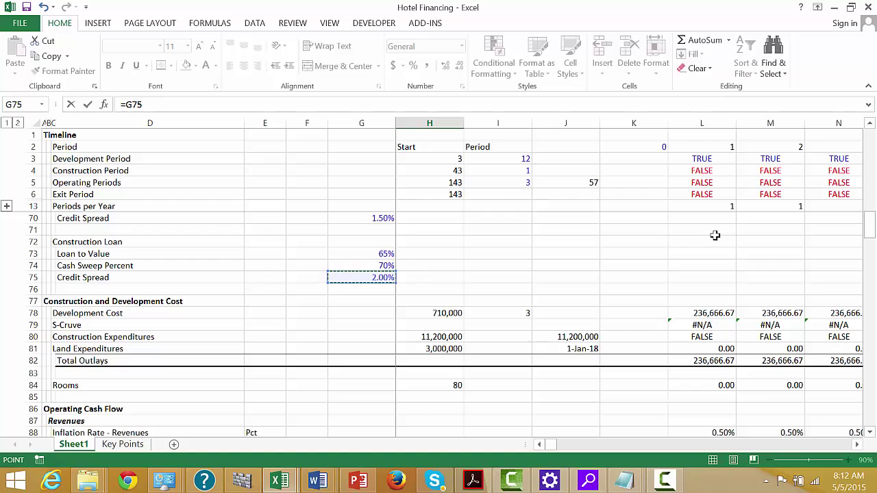
key("F4")
type("/4")
key("Tab")
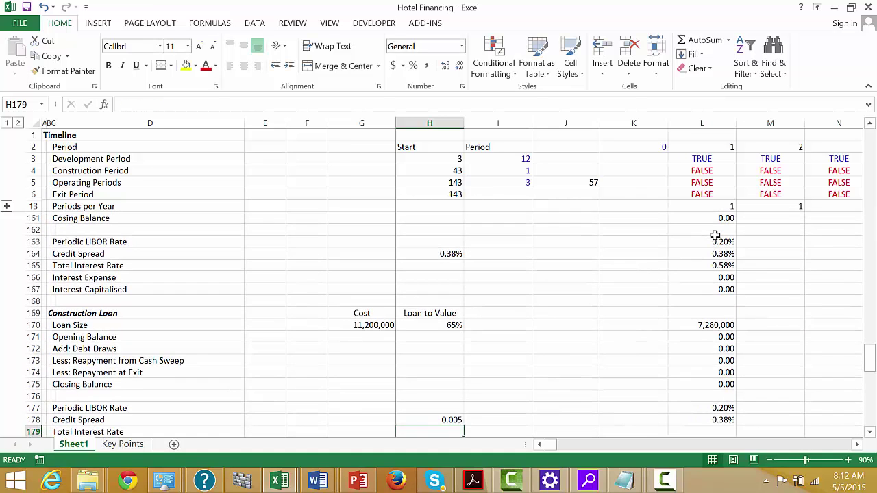
Step: Relink the Construction Loan's period 1 Credit Spread in L178 to its own quarterly spread with =$H$178
key("Right")
key("Right")
key("Right")
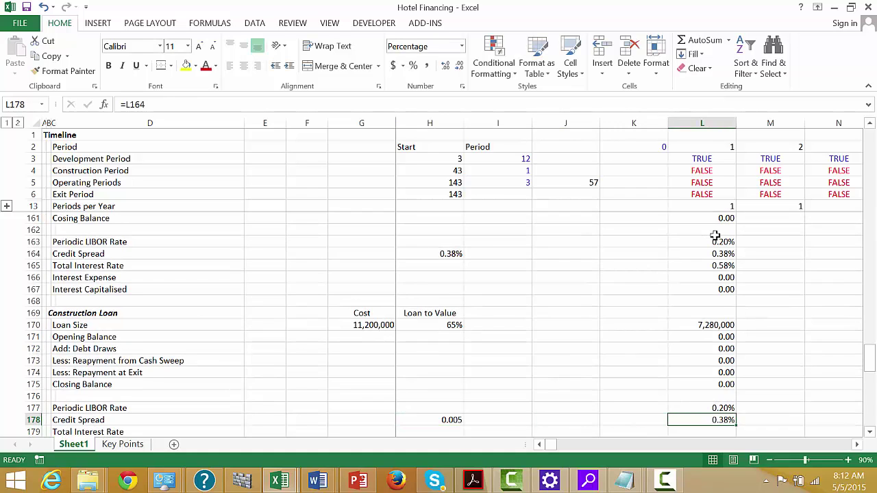
key("Left")
key("Right")
type("=")
key("Left")
key("Left")
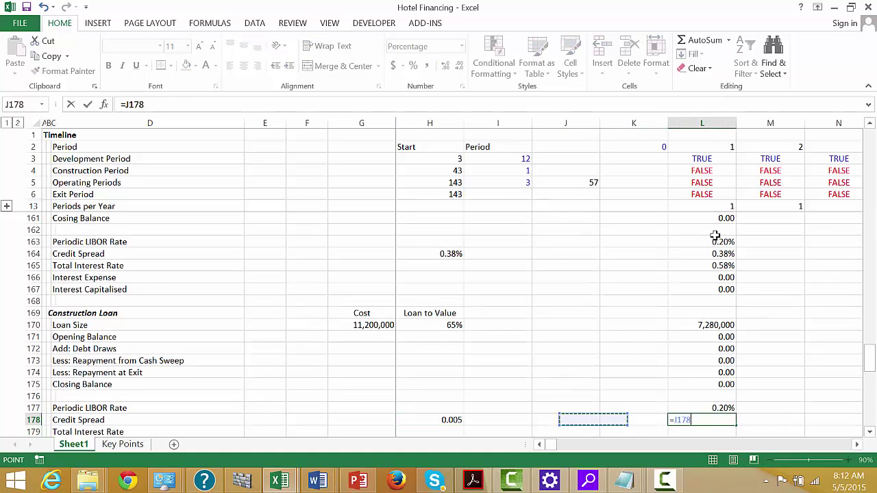
key("Left")
key("Left")
key("F4")
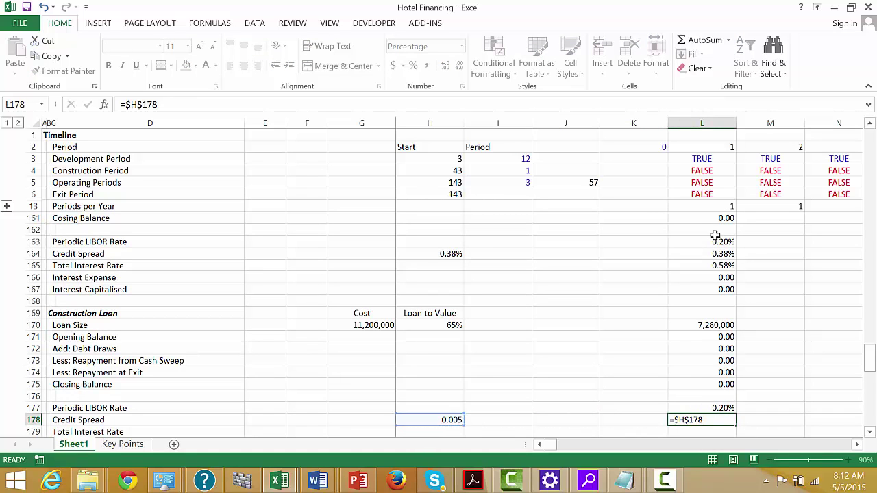
key("ctrl+Return")
Step: Check the formula behind the Land Loan's period 1 Credit Spread in L164
key("Up")
key("Up")
key("Up")
key("Up")
key("Up")
key("Up")
key("Up")
key("Up")
key("Up")
key("Up")
key("Up")
key("Up")
key("Up")
key("Up")
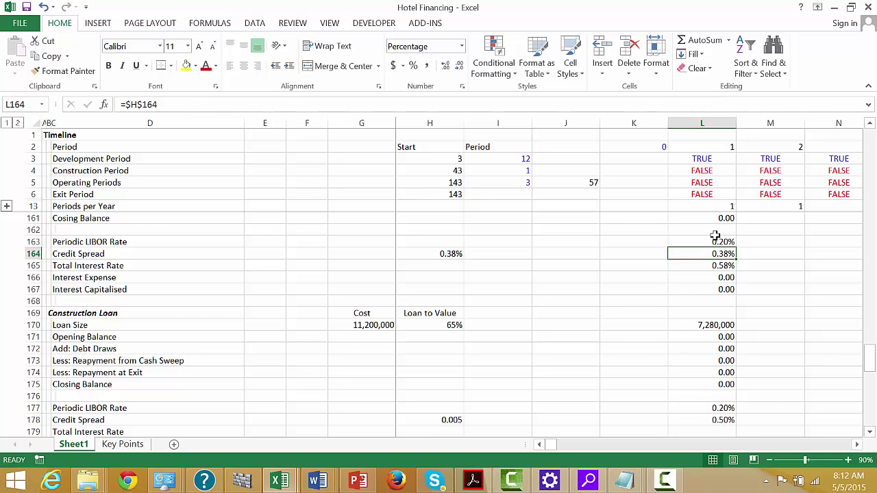
Step: Calculate the Construction Loan's period 1 Total Interest Rate in L179 with =SUM(L177:L178)
key("Down")
key("Down")
key("Down")
key("Down")
key("Down")
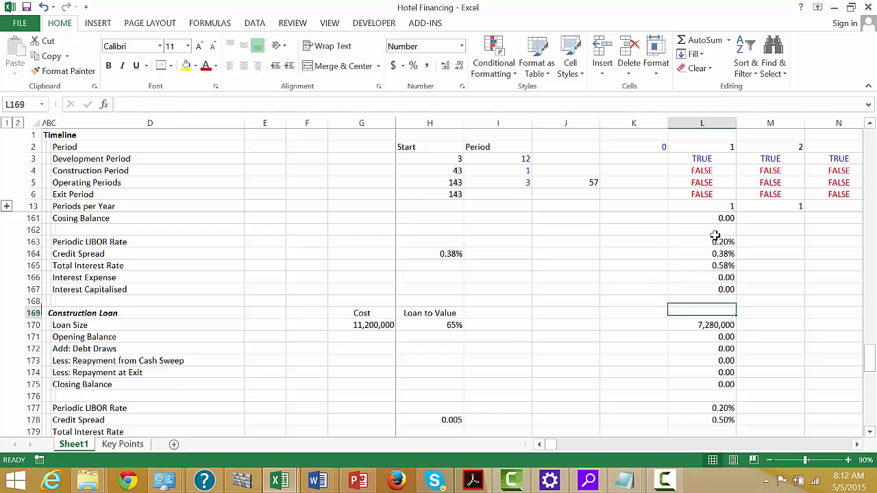
key("Down")
key("Down")
key("Down")
key("Down")
key("Down")
key("Down")
key("Down")
key("Down")
key("Down")
key("Down")
key("alt+equal")
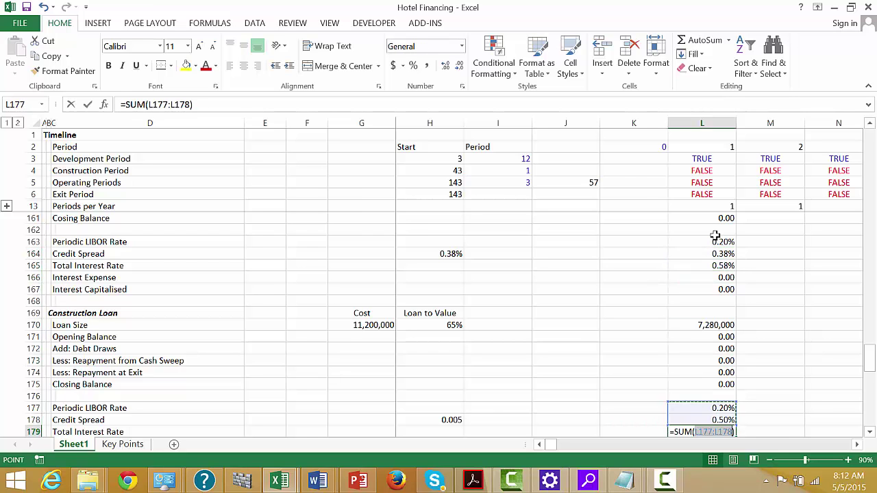
key("Return")
key("Down")
key("Up")
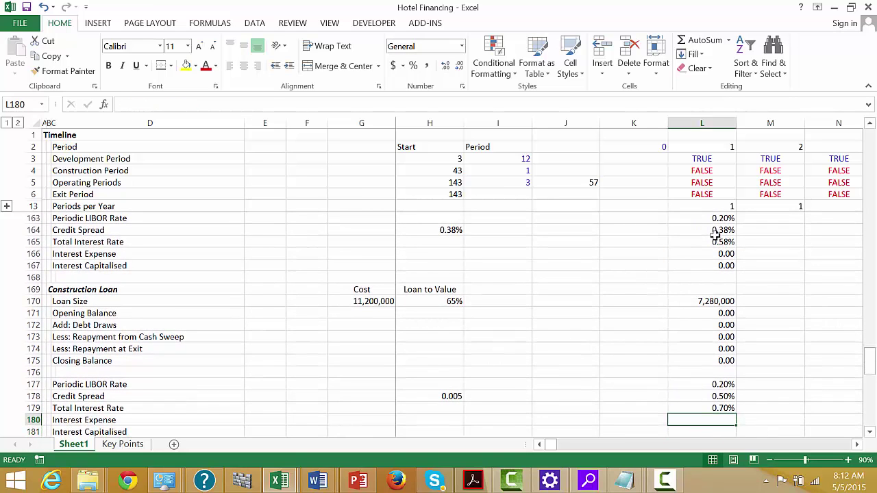
Step: Calculate the Construction Loan's period 1 Interest Expense in L180 with =L179*L171*L5 and apply the two-decimal number format
type("=")
key("Up")
key("Up")
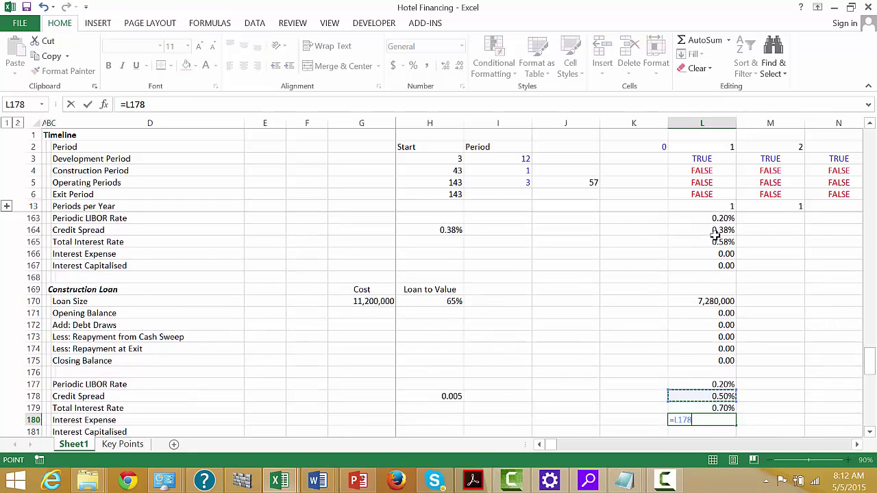
key("Down")
type("*")
key("Up")
key("Up")
key("Up")
key("Up")
key("Up")
key("Up")
key("Up")
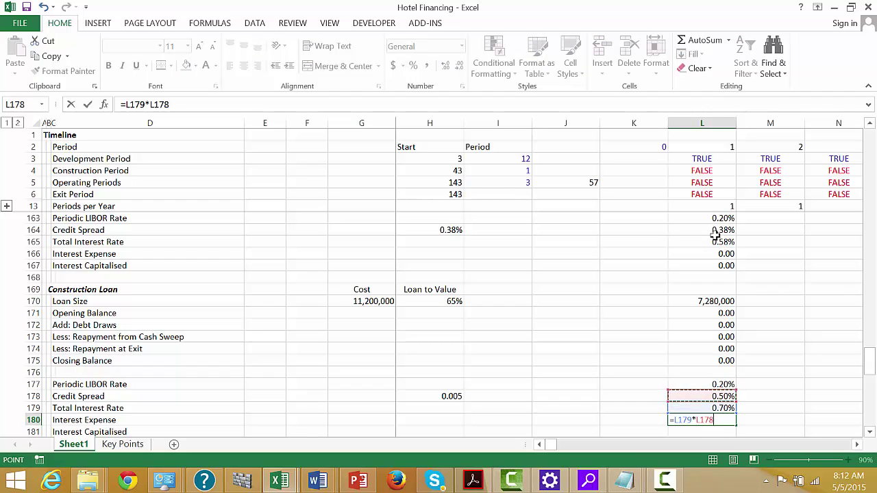
key("Up")
key("Up")
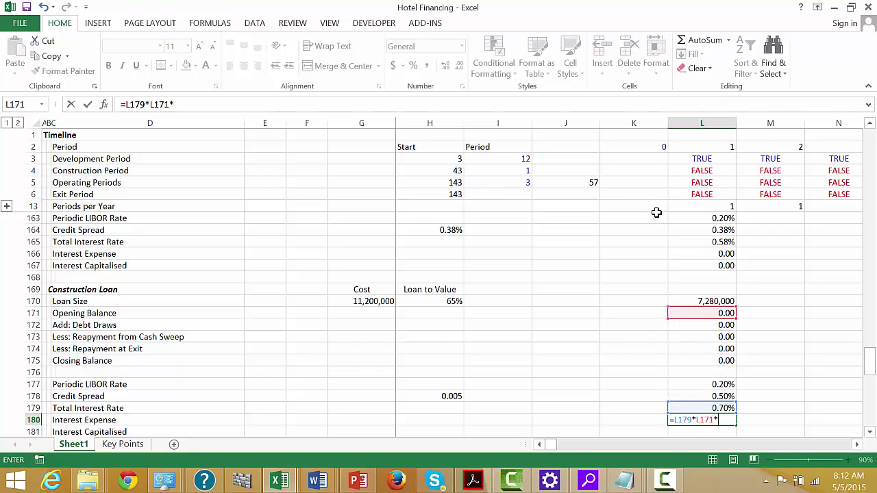
type("*")
left_click(697, 182)
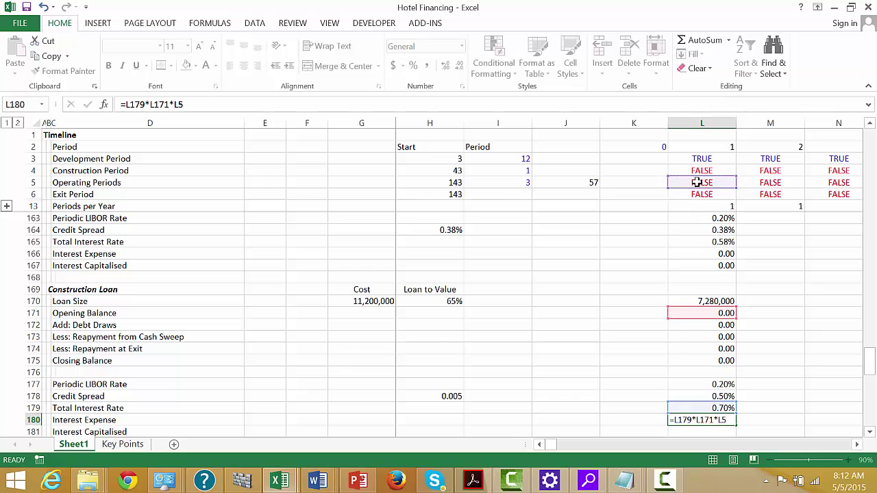
key("Return")
key("Up")
key("ctrl+shift+1")
key("Down")
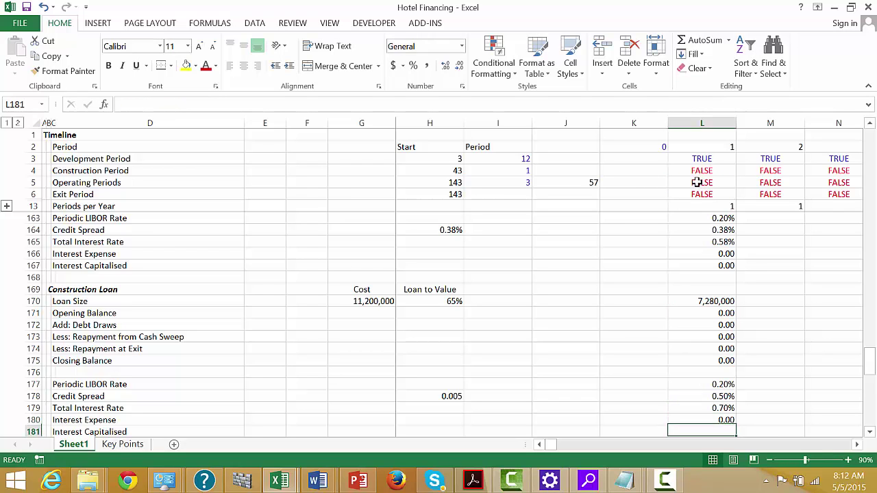
Step: Calculate the Construction Loan's period 1 Interest Capitalised in L181 with =L179*L4
type("=")
key("Up")
key("Up")
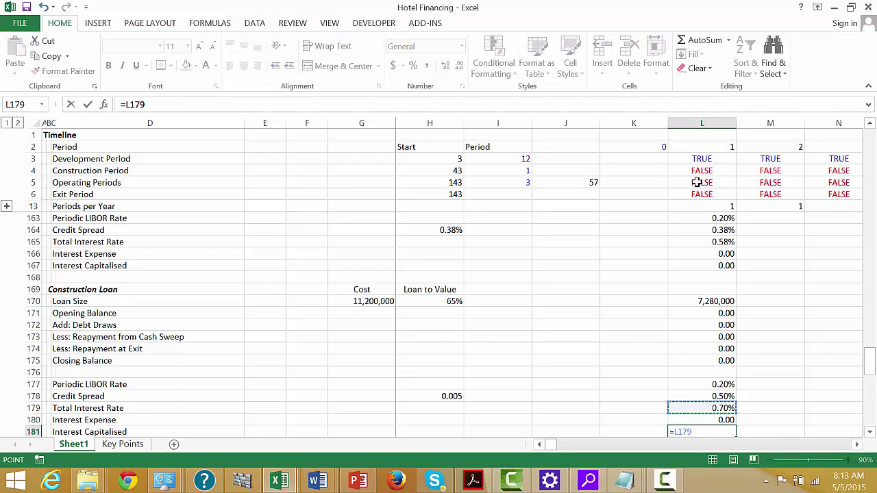
scroll(695, 195, "up", 1)
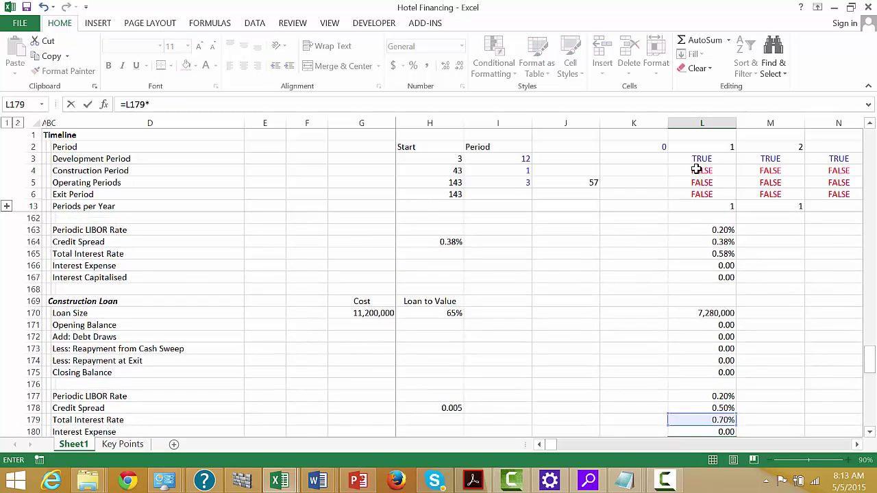
left_click(693, 171)
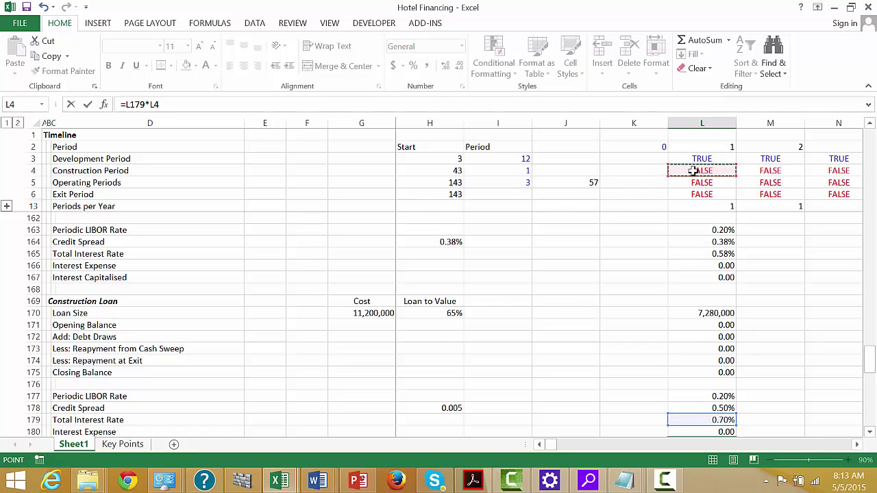
key("ctrl+Return")
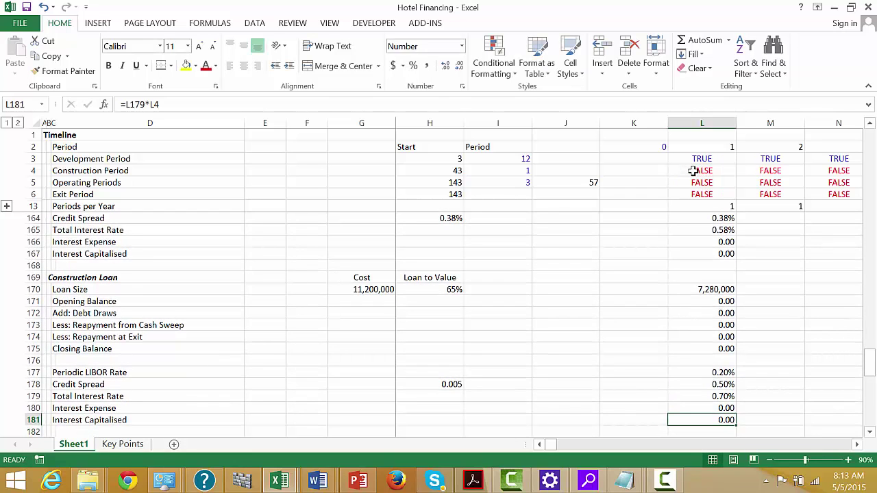
Step: Link the Profit and Loss Tax Rate for period 1 in L184 to H184 with an absolute reference
key("Down")
scroll(693, 171, "down", 2)
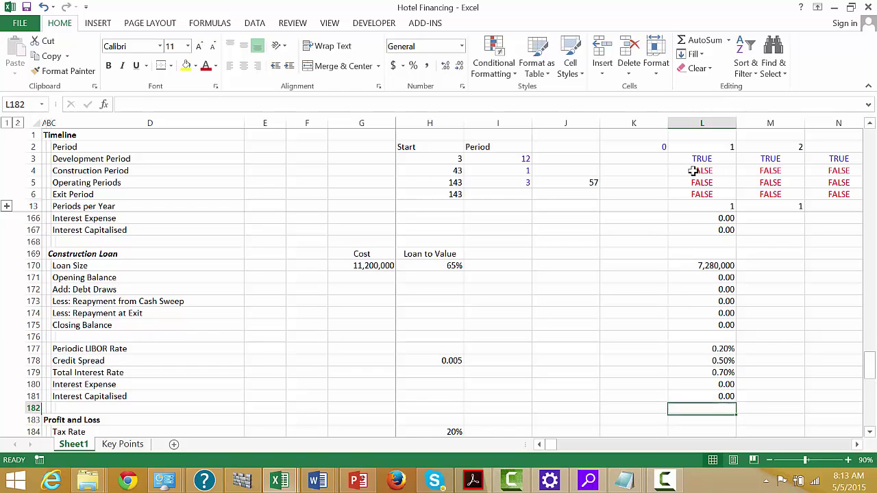
key("Up")
key("Down")
key("Down")
key("Down")
key("Down")
key("Down")
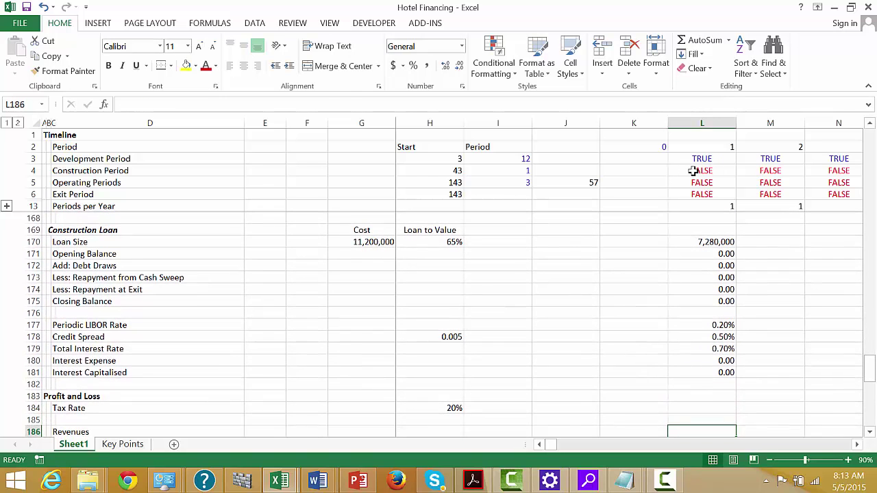
key("Up")
key("Up")
key("Left")
key("Left")
key("Left")
key("Left")
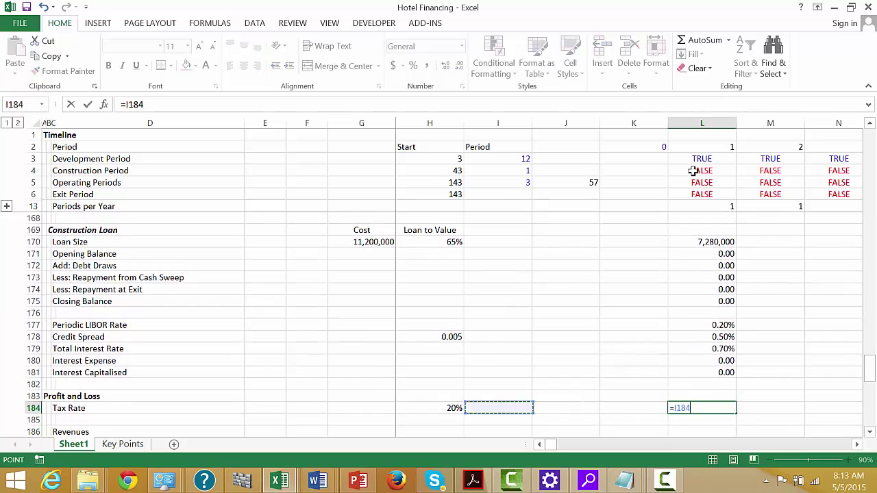
key("F4")
key("Return")
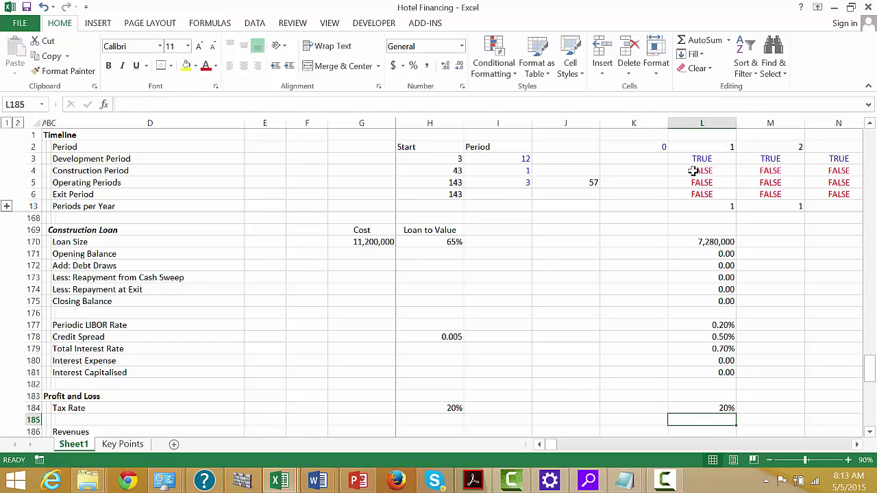
Step: Link the Profit and Loss Revenues for period 1 in L186 to Total Revenues with =L103
key("Down")
type("=")
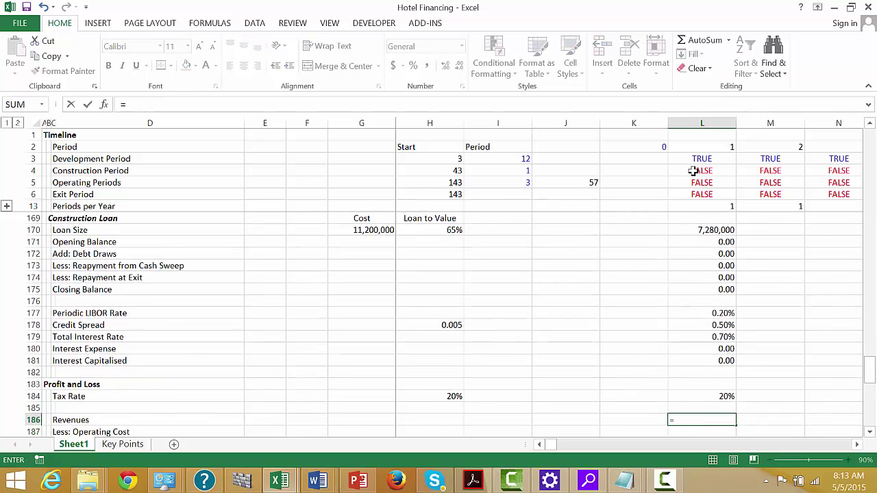
key("Page_Up")
key("Page_Up")
key("Page_Up")
key("Page_Up")
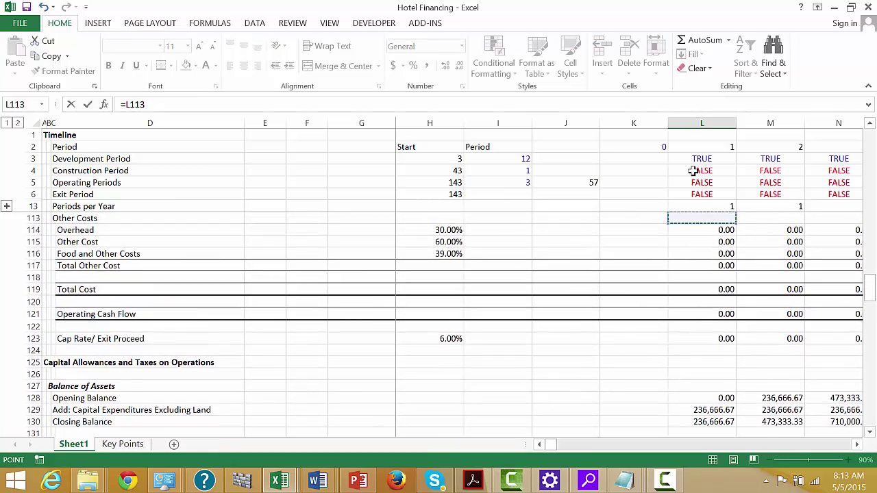
key("Page_Up")
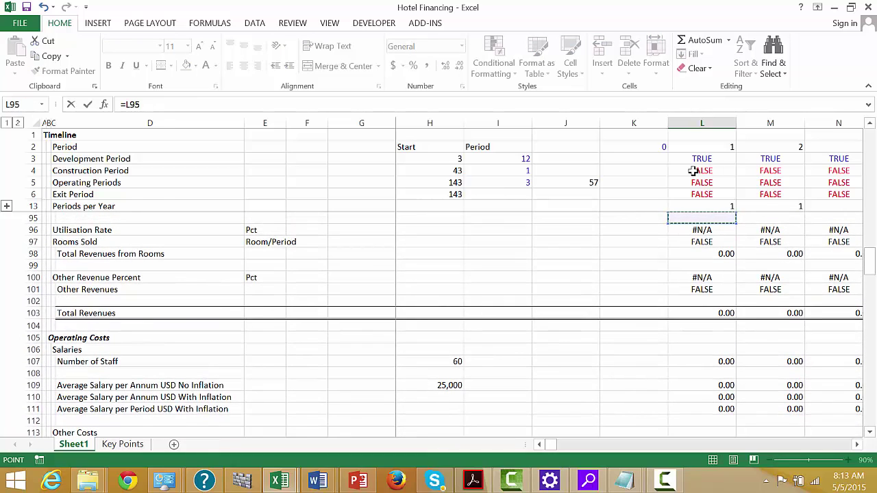
key("Up")
key("Down")
key("Down")
key("Down")
key("Down")
key("Down")
key("Down")
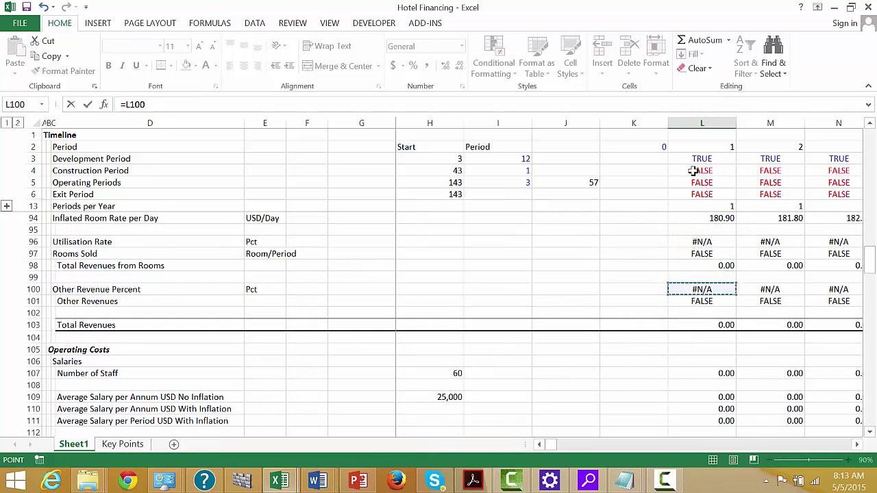
key("Down")
key("Down")
key("Down")
key("Return")
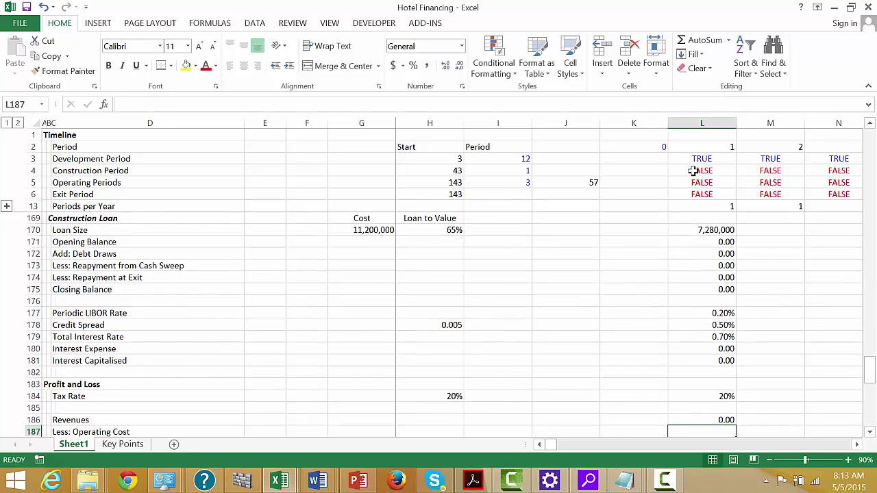
Step: Link the Profit and Loss Less: Operating Cost for period 1 in L187 to Total Cost with =L119
type("=")
key("Up")
key("Up")
key("Up")
key("Up")
key("Up")
key("Up")
key("Up")
key("Up")
key("Up")
key("Up")
key("Up")
key("Up")
key("Up")
key("Up")
key("Up")
key("Up")
key("Up")
key("Up")
key("Up")
key("Up")
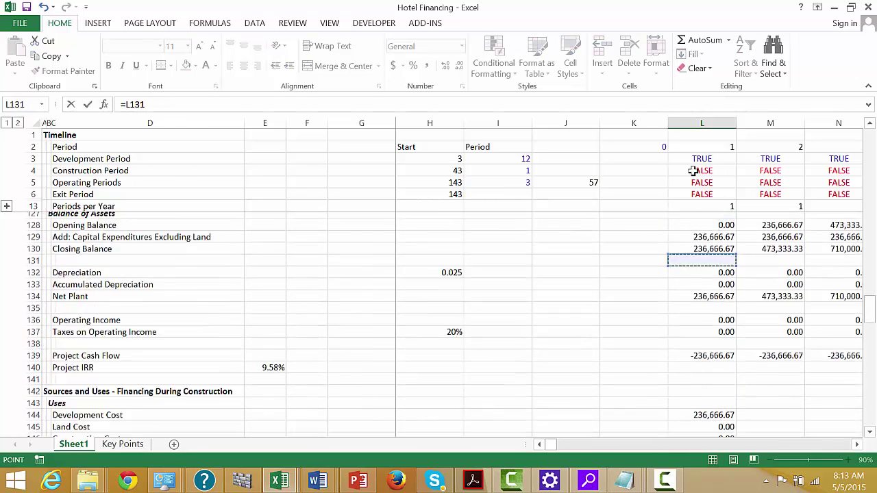
key("Up")
key("Up")
key("Up")
key("Up")
key("Up")
key("Up")
key("Up")
key("Up")
key("Up")
key("Up")
key("Up")
key("Up")
key("Up")
key("Up")
key("Up")
key("Up")
key("Up")
key("Up")
key("Up")
key("Up")
key("Up")
key("Up")
key("Up")
key("Up")
key("Up")
key("Up")
key("Up")
key("Up")
key("Up")
key("Up")
key("Up")
key("Up")
key("Up")
key("Up")
key("Up")
key("Up")
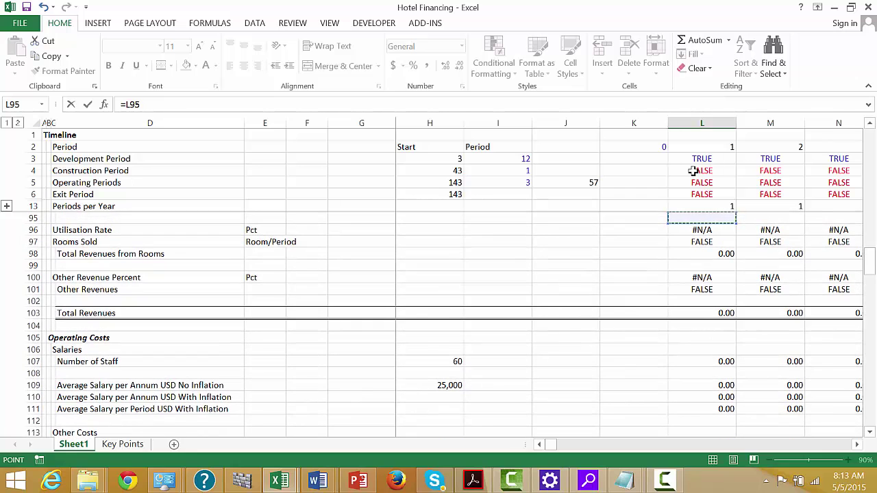
key("Down")
key("Down")
key("Down")
key("Down")
key("Down")
key("Down")
key("Down")
key("Down")
key("Down")
key("Down")
key("Down")
key("Down")
key("Down")
key("Down")
key("Down")
key("Down")
key("Down")
key("Down")
key("Down")
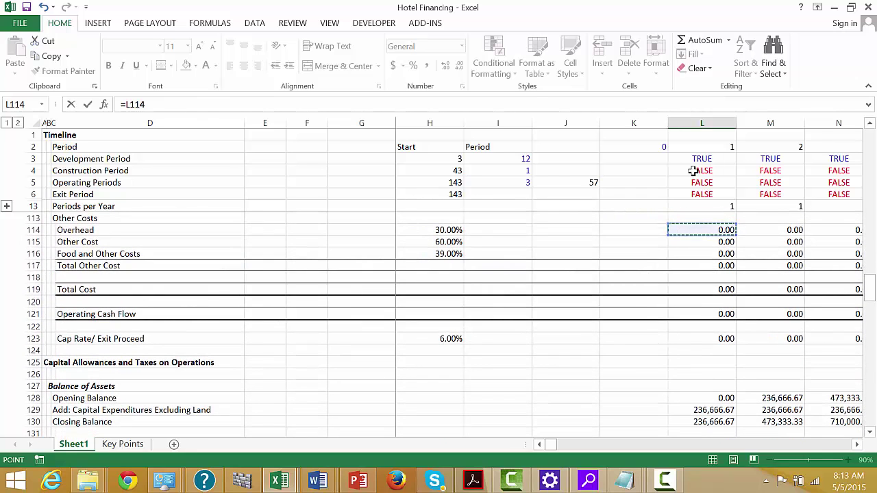
key("Down")
key("Down")
key("Down")
key("Down")
key("Down")
key("Down")
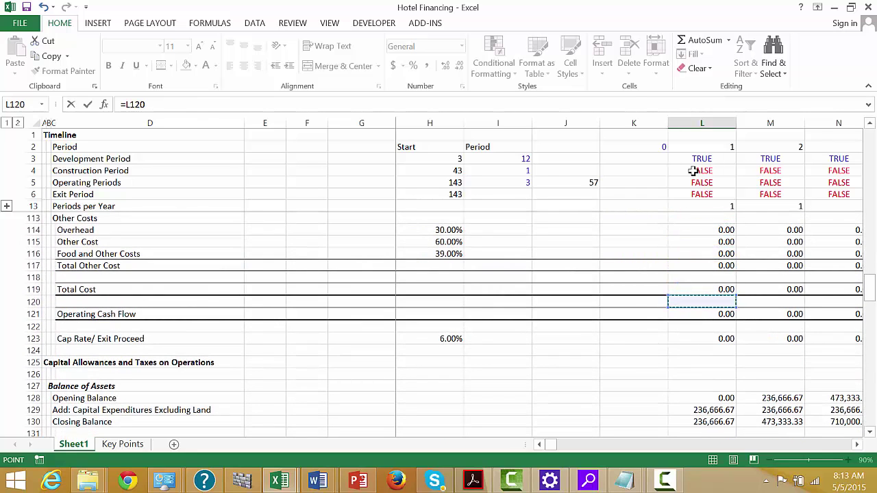
key("Up")
key("Return")
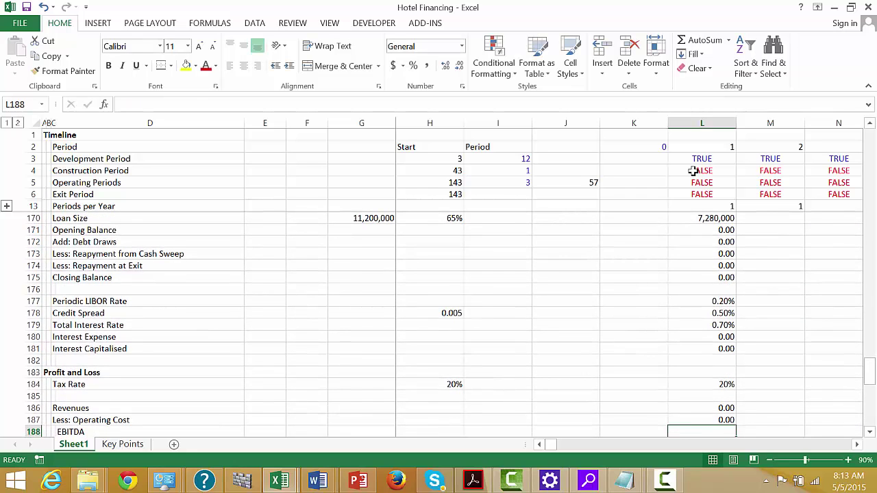
Step: Calculate the Profit and Loss EBITDA for period 1 in L188 with =L186-L187
type("=")
key("Up")
key("Up")
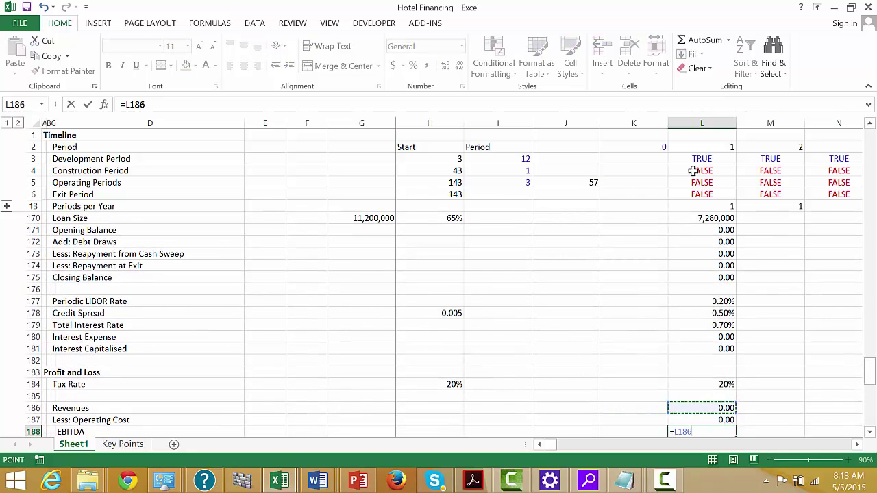
type("-")
key("Up")
key("Up")
key("Down")
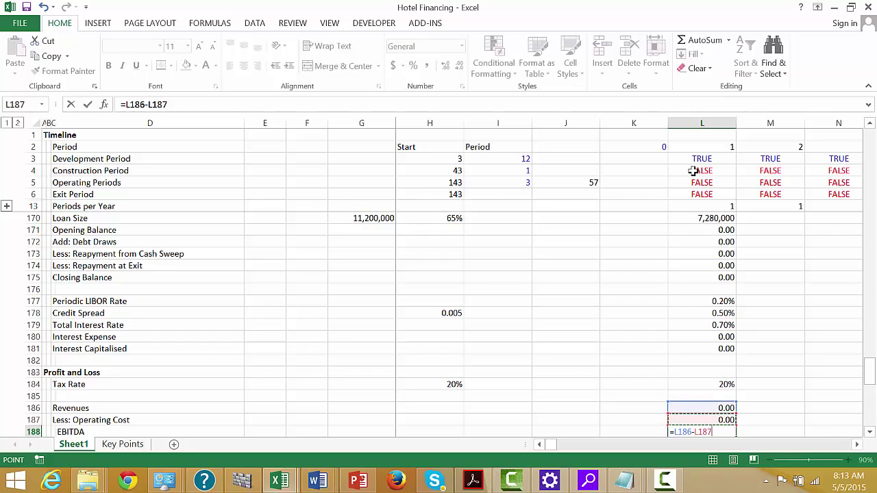
key("Return")
Step: Insert a blank row above EBIT at row 190
key("Down")
key("Down")
key("Up")
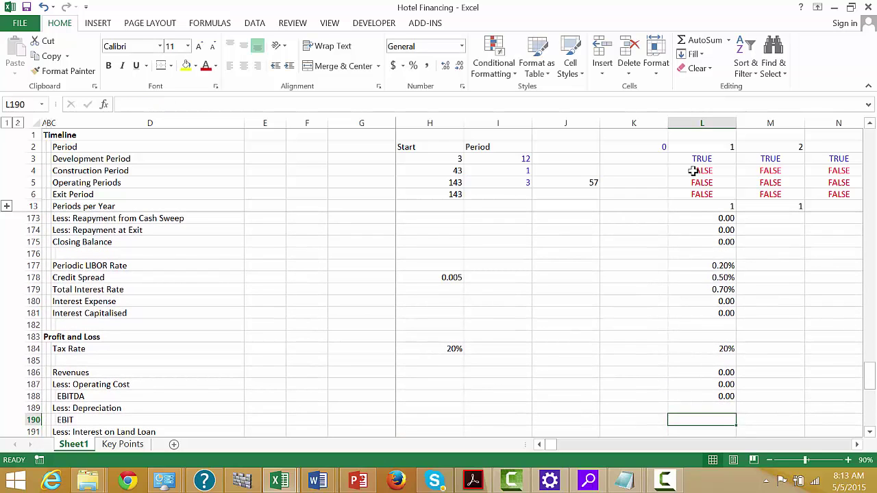
key("shift+space")
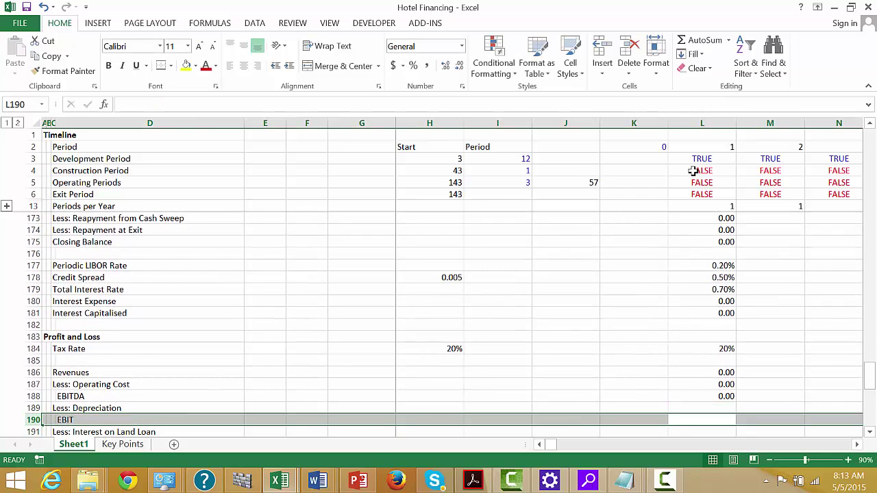
key("ctrl+shift+plus")
Step: Change the depreciation label in C189 to "Less: Base Depreciation"
key("Left")
key("Left")
key("Left")
key("Left")
key("Left")
key("Left")
key("Left")
key("Left")
key("Left")
key("Left")
key("Left")
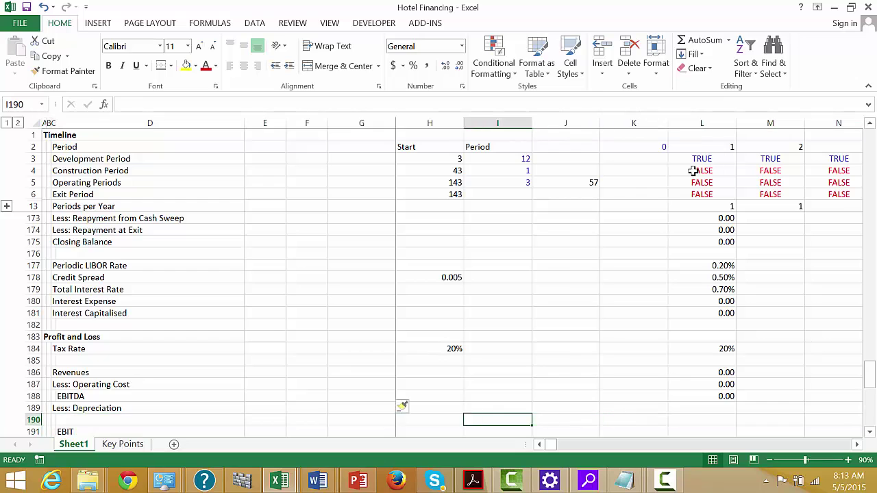
key("Right")
key("Right")
key("Up")
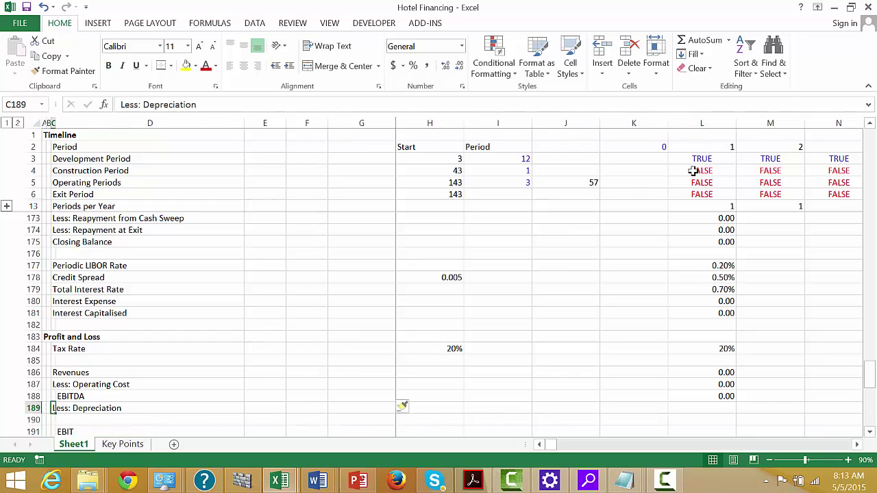
key("F2")
key("Left")
key("Left")
key("Left")
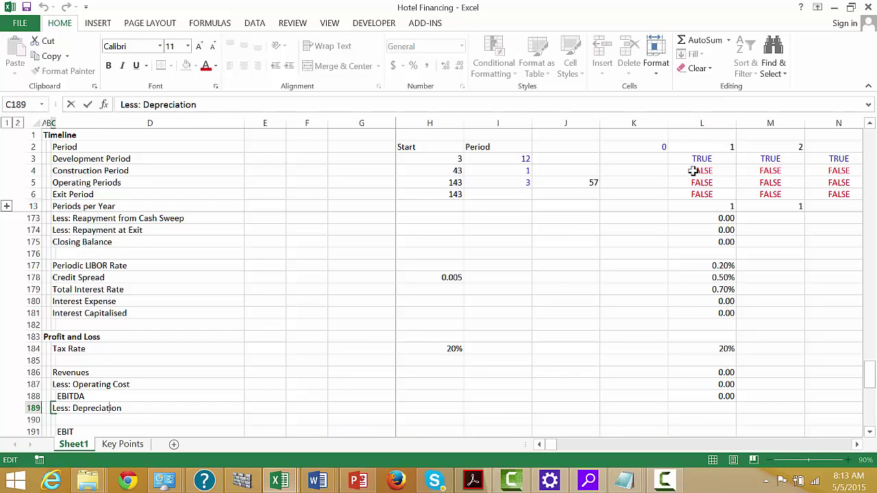
type("Base")
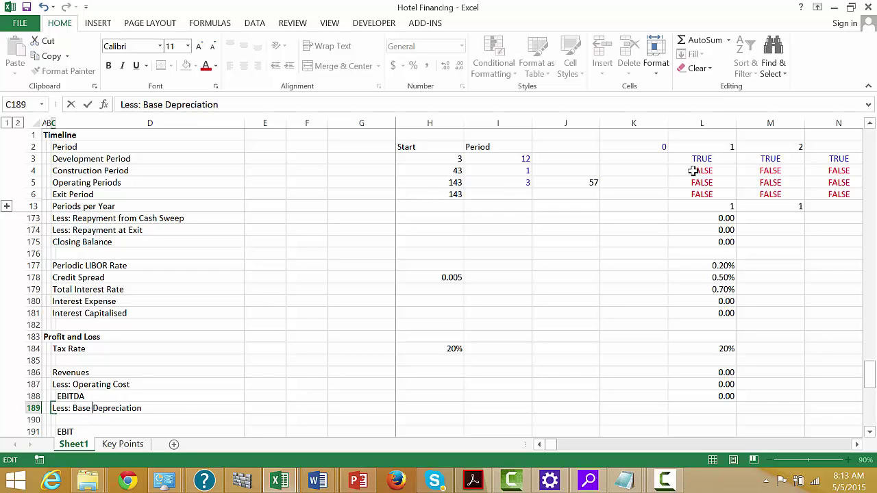
key("Return")
Step: Label the new row in C190 "Less: Depreciation in Capitalised Interest"
type("Less:")
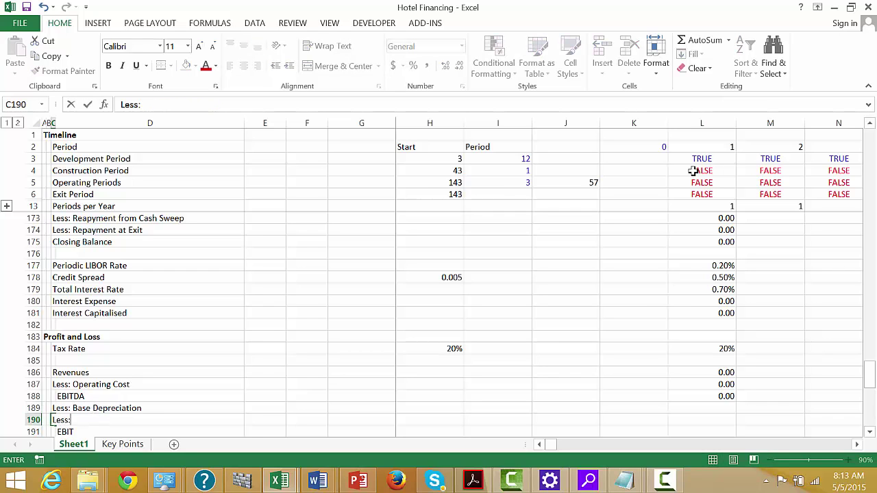
type(" Depreciation in")
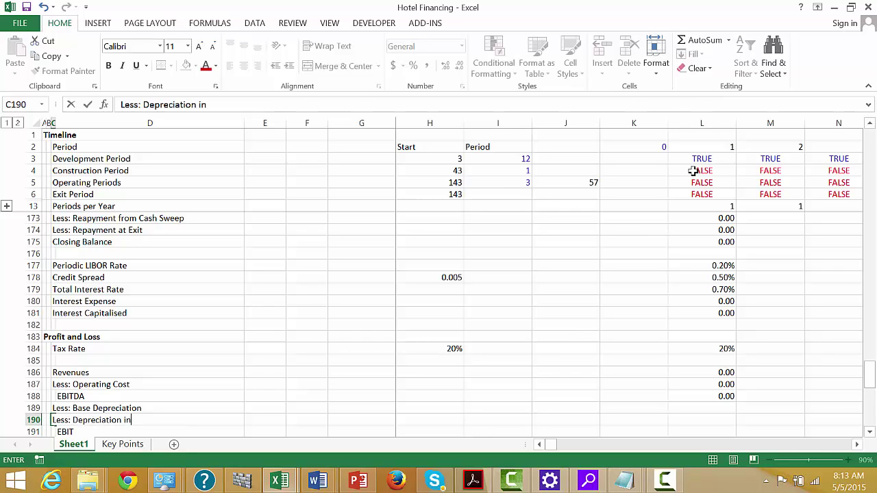
type(" Capitalised")
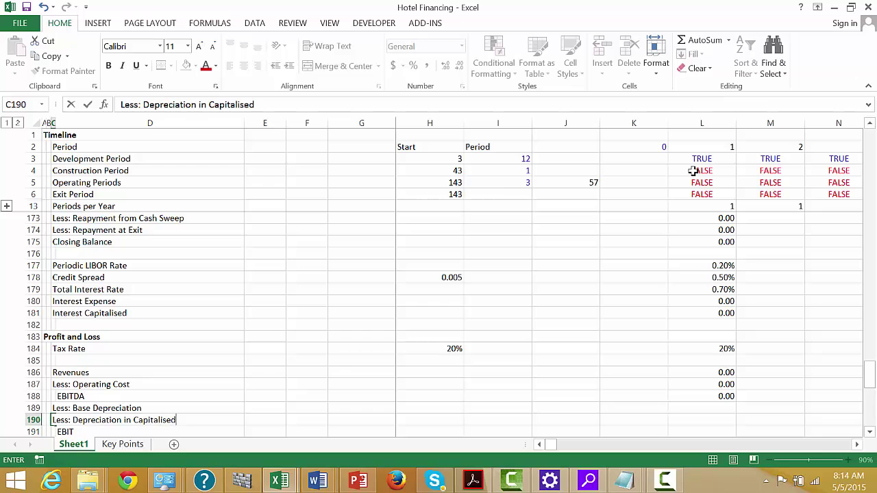
type(" Interest")
key("Return")
Step: Insert seven blank rows above the Profit and Loss heading, at rows 183 to 189
key("Up")
key("Up")
key("Up")
key("Up")
key("Up")
key("Up")
key("Up")
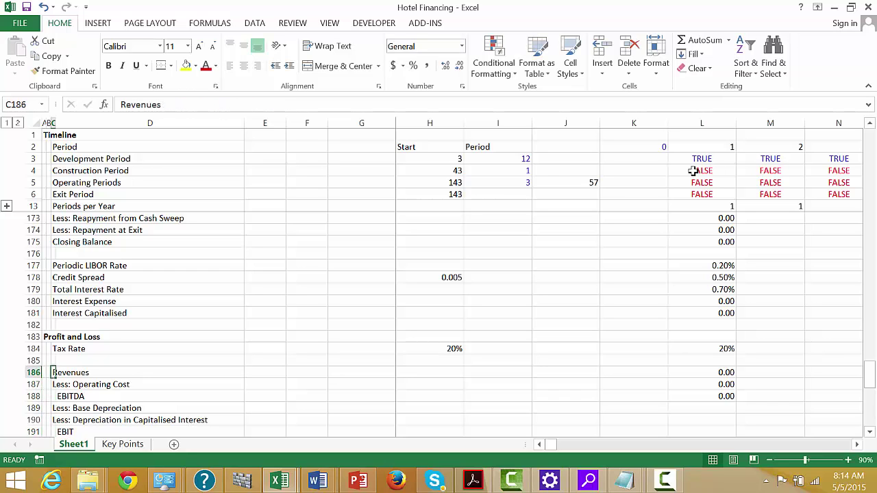
key("Left")
key("Left")
key("shift+space")
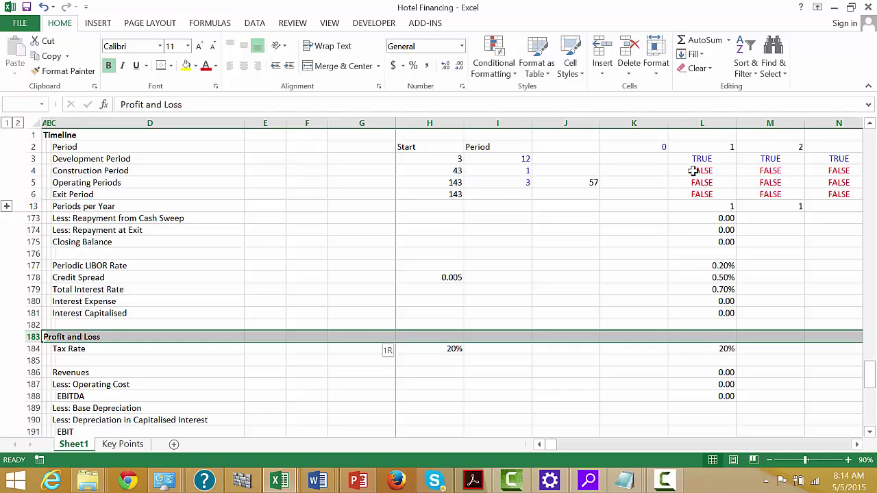
key("shift+Down")
key("shift+Down")
key("shift+Down")
key("shift+Down")
key("shift+Down")
key("shift+Down")
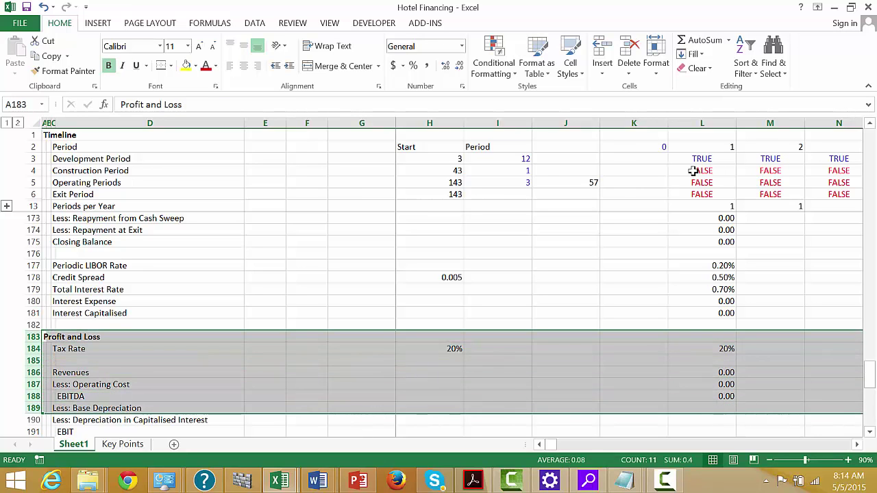
key("ctrl+shift+plus")
key("Up")
key("Down")
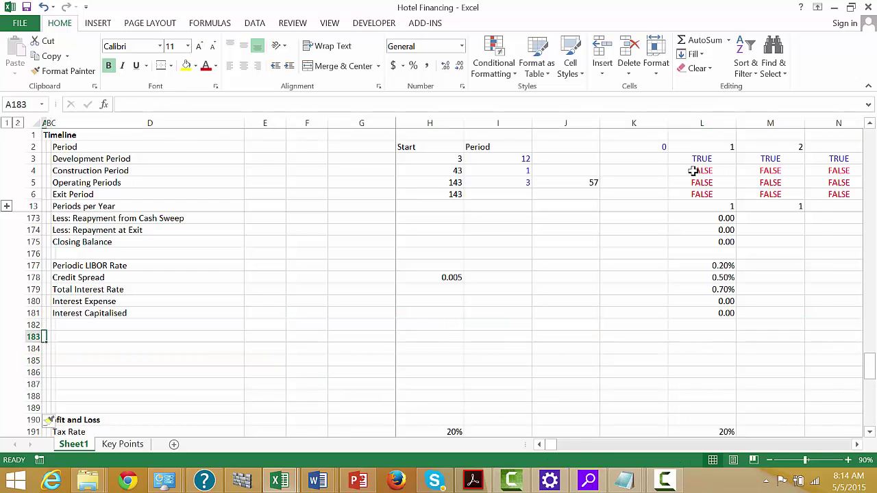
Step: Enter the section heading "Depreciation on Capitalised Interest" in A183
type("Depreciation on")
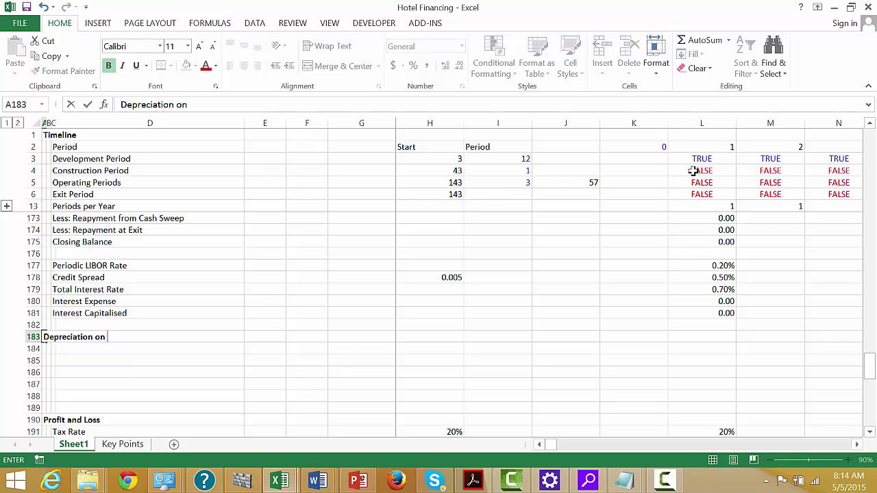
key("BackSpace")
key("BackSpace")
key("BackSpace")
type("Capital ")
type("sed Intere")
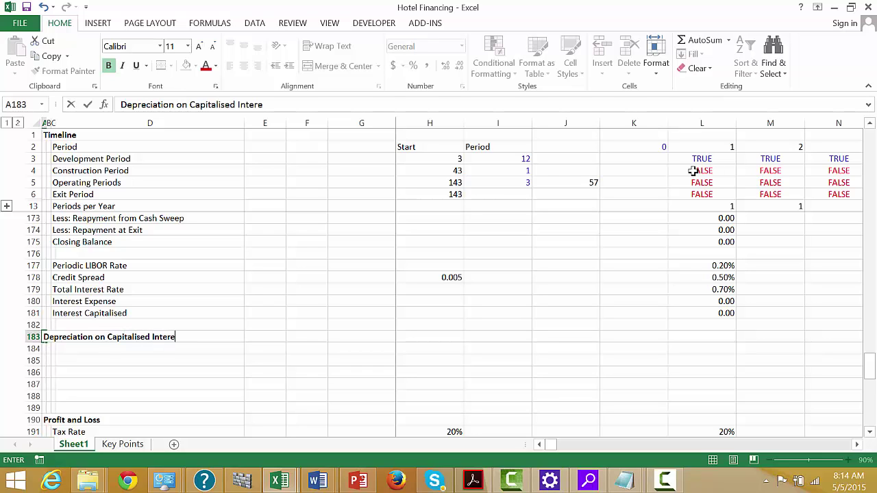
type("st")
key("Return")
Step: Enter the subheading "Capitalised Interest Balance" in B184 under the Depreciation on Capitalised Interest heading
key("Right")
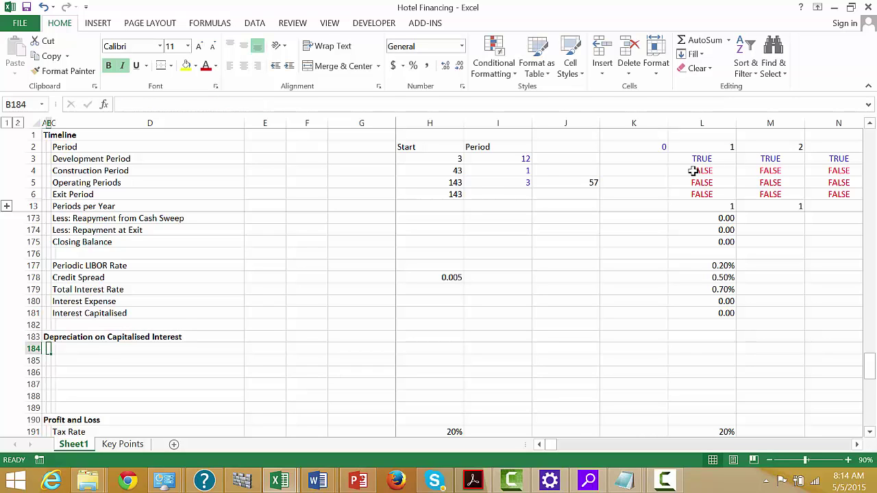
type("Openi")
key("Escape")
type("I")
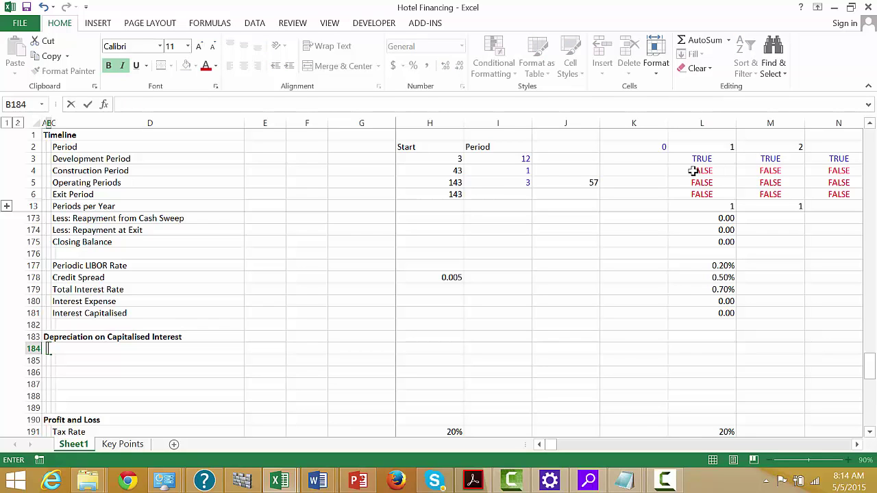
type("apitalised Itnerest")
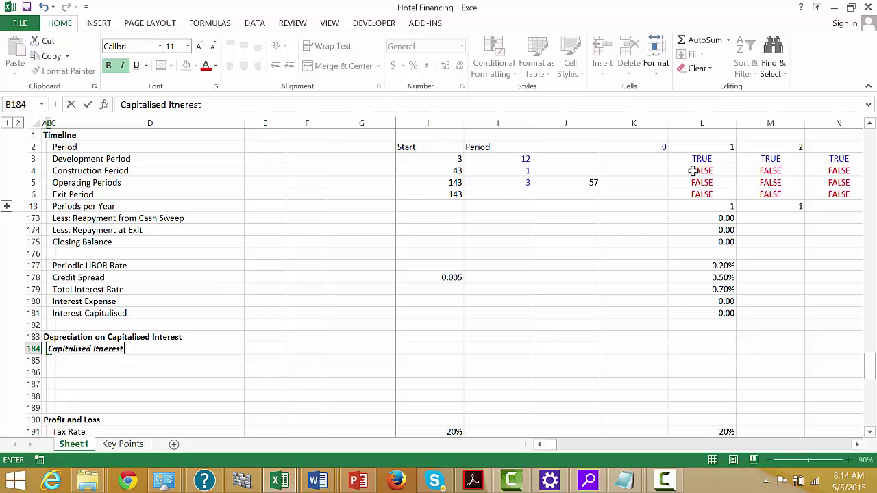
key("BackSpace")
key("BackSpace")
key("BackSpace")
key("BackSpace")
key("BackSpace")
type("erest Balance")
key("Return")
Step: Label C185 "Opening Balance" as the first line of the Capitalised Interest Balance block
key("Right")
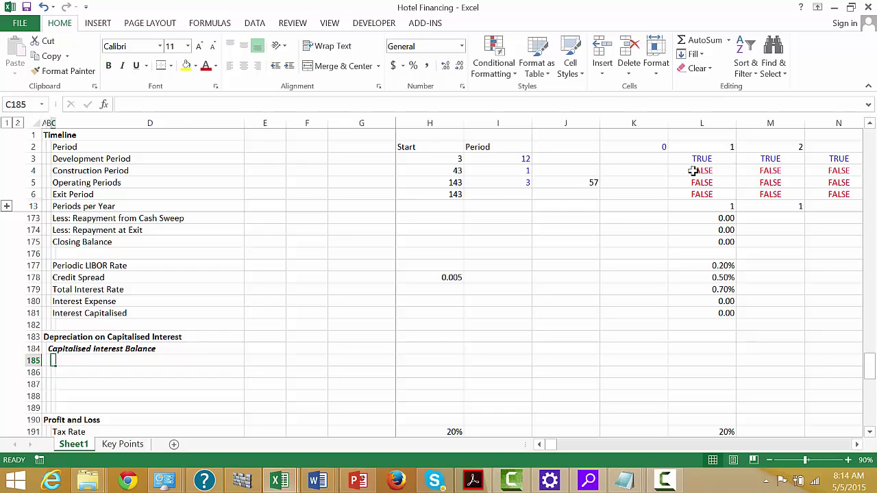
type("Opening Blaan")
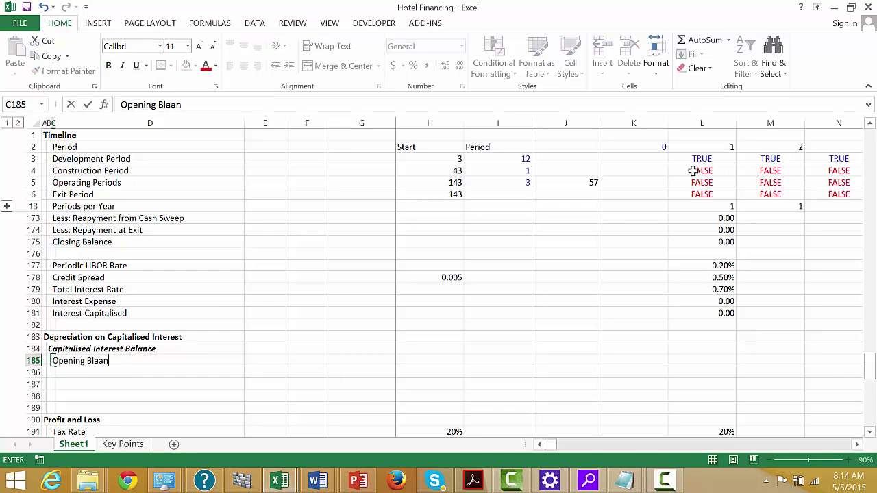
key("BackSpace")
key("BackSpace")
key("BackSpace")
type("lance")
key("Return")
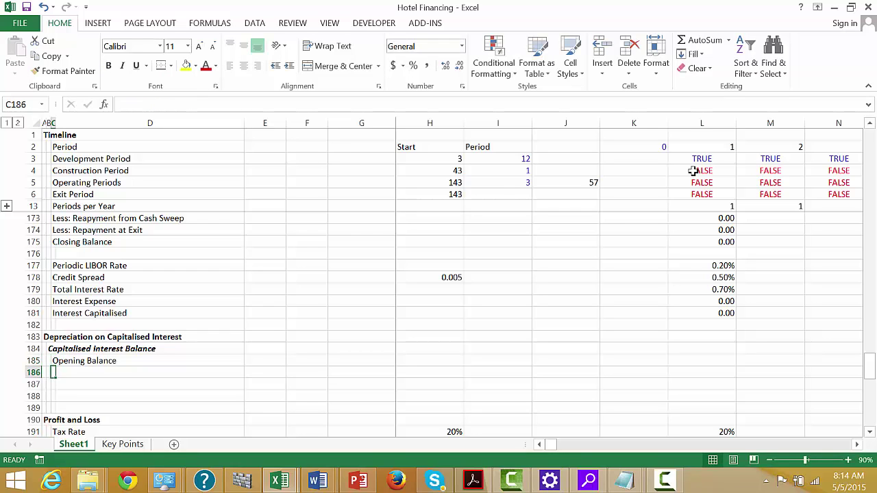
Step: Label C186 "Add: Interest Capitalised on Land Loan"
type("Add: Intere")
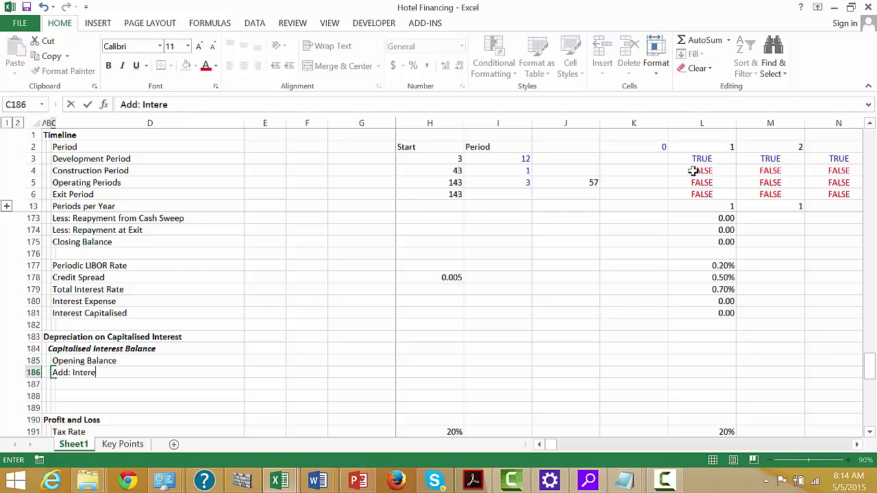
key("BackSpace")
key("BackSpace")
key("BackSpace")
key("BackSpace")
key("BackSpace")
type("terest Capitali")
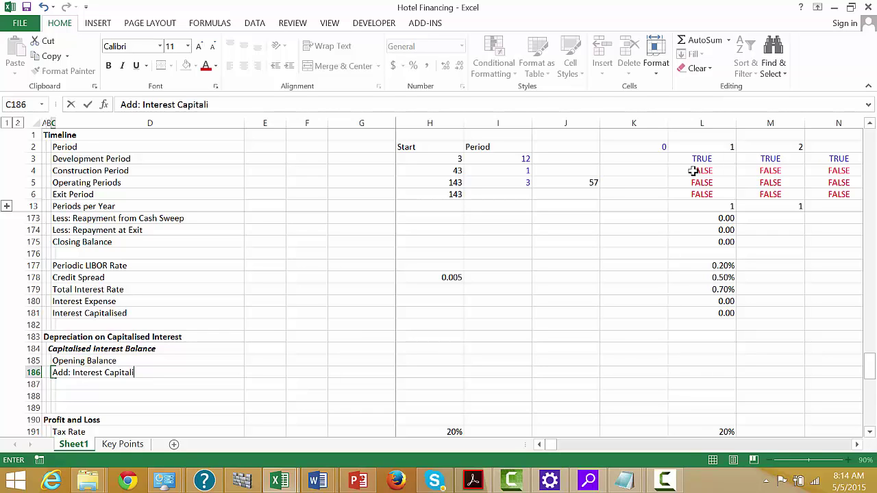
type("sed on Land Loan")
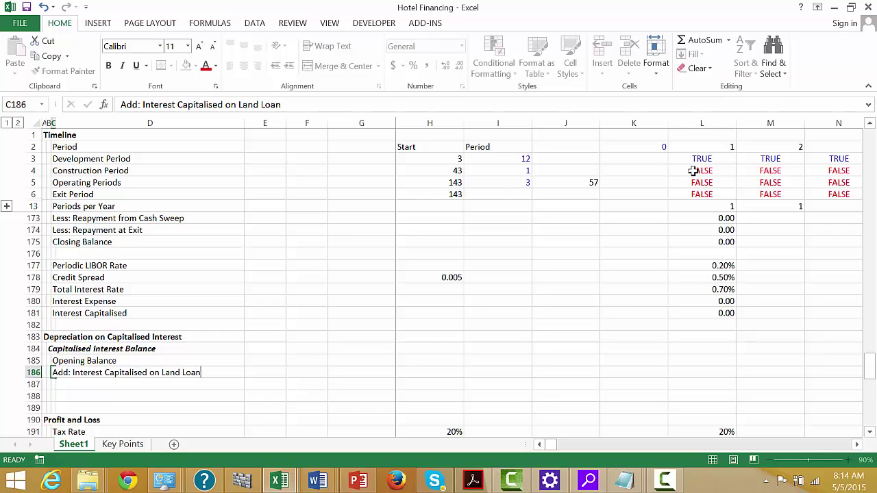
key("Return")
Step: Label C187 "Add: Interest Capitalised on Contstruction Loan"
type("ADd")
key("BackSpace")
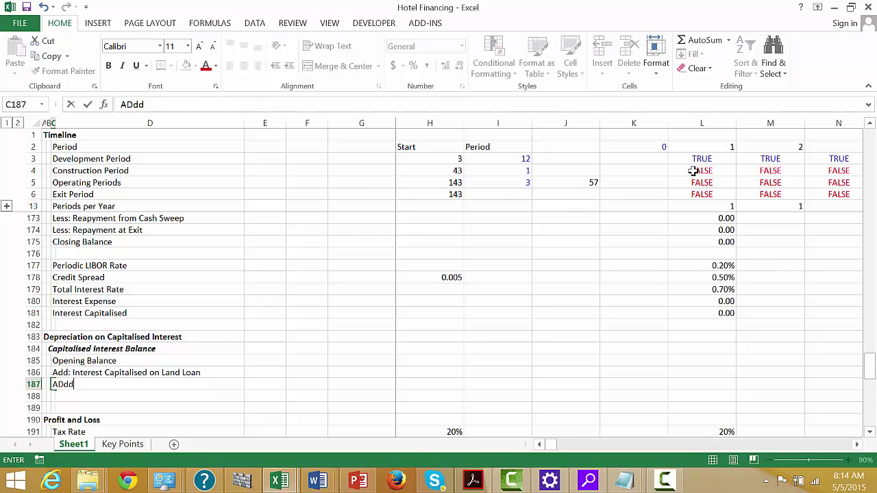
key("BackSpace")
key("BackSpace")
type("dd")
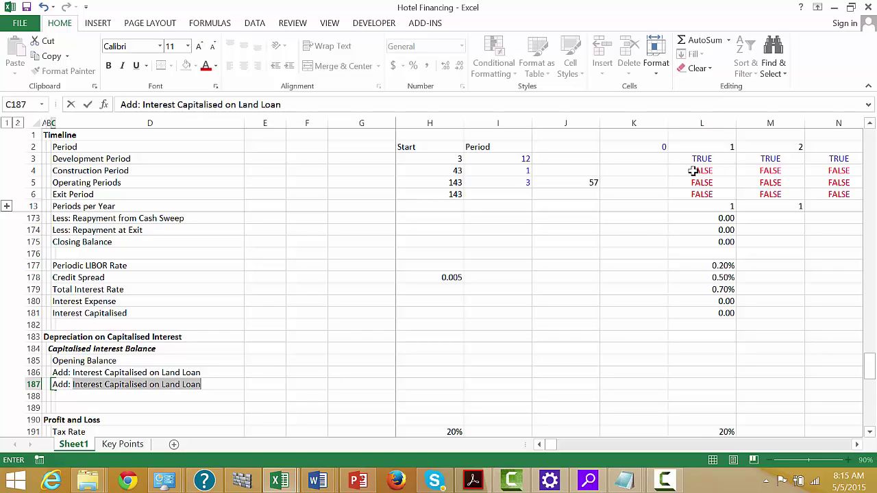
type(": Interest Ca")
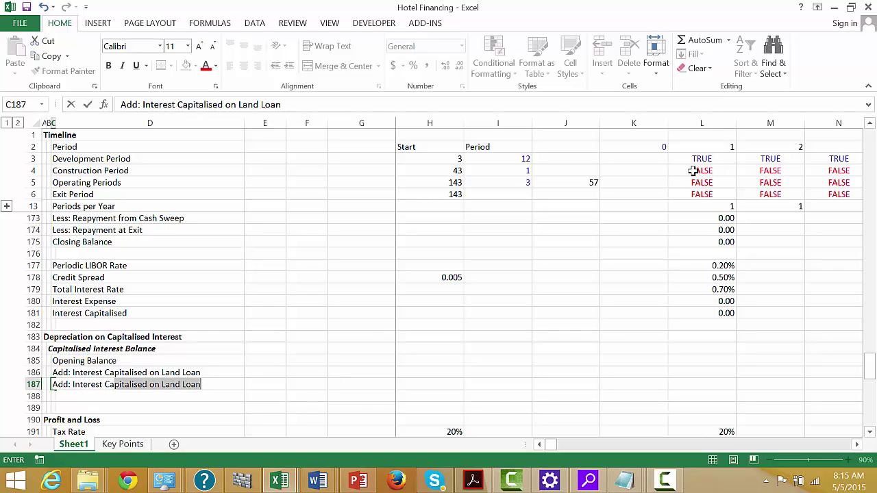
type("pitalised o")
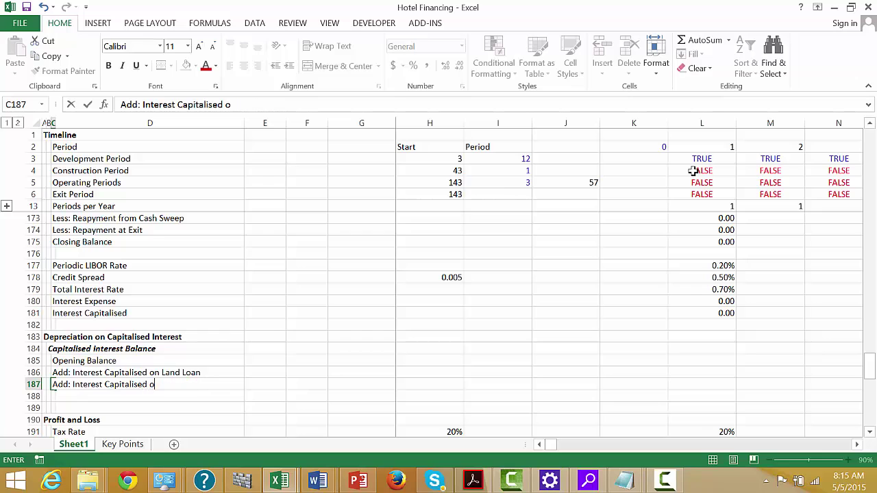
type("n Contstruction")
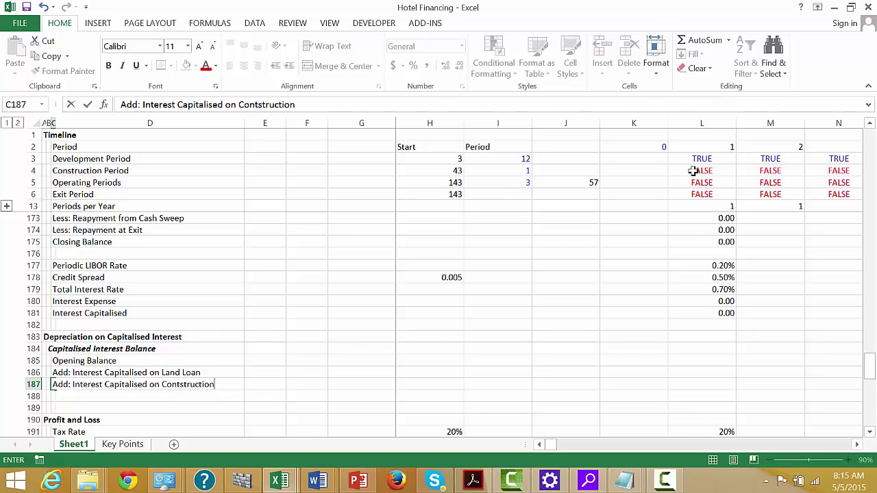
type(" Loan")
key("Return")
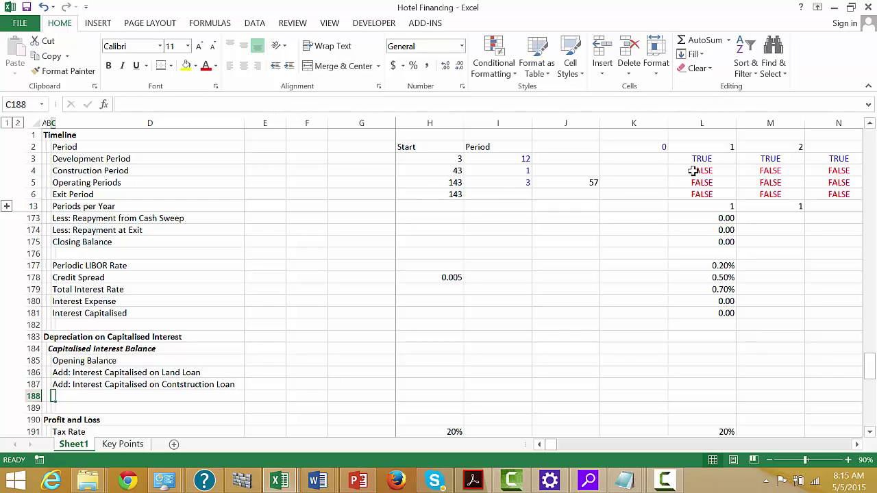
Step: Label C188 "Closing Balance" and insert blank rows at row 189, above the Profit and Loss heading
type("Closin")
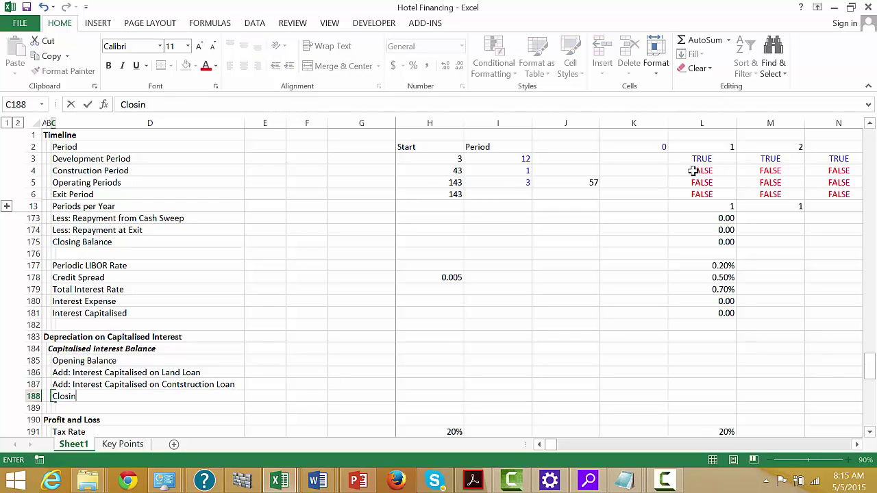
type("g Balance")
key("Return")
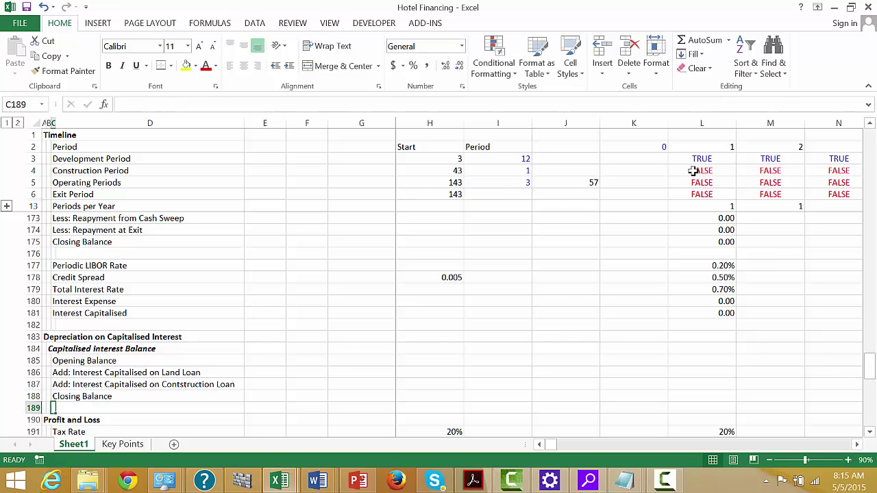
key("ctrl+shift+plus")
key("ctrl+shift+plus")
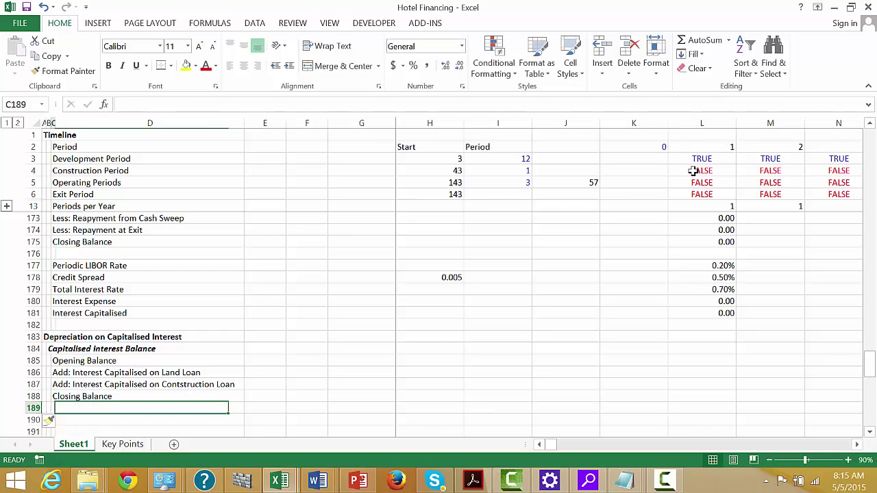
Step: Label C189 "Depreciation Rate" below the closing balance
type("D")
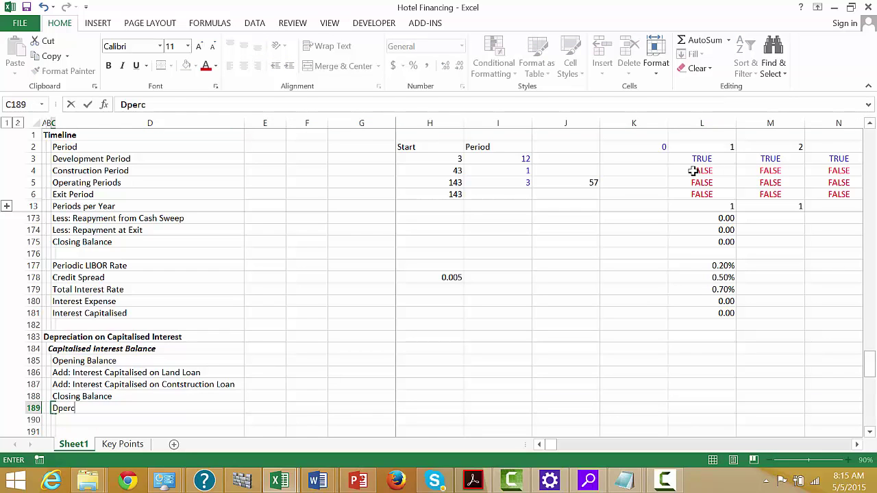
type("eprec")
type("ciation Rate")
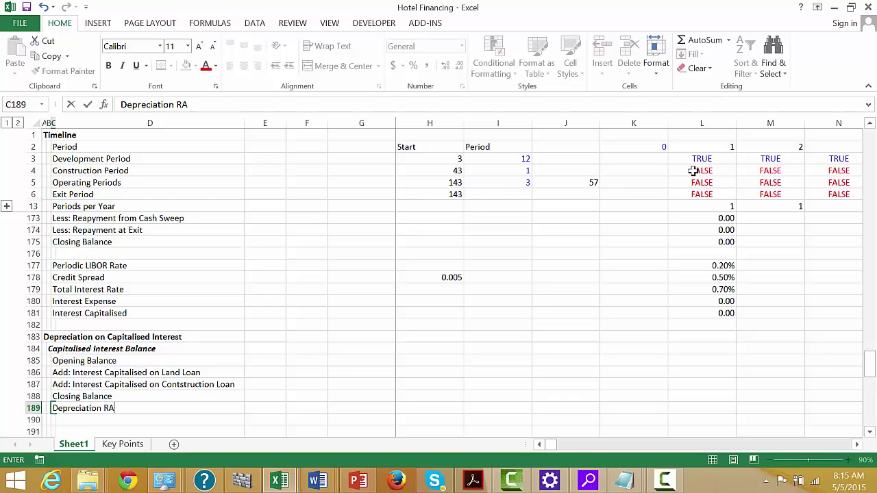
key("ctrl+Return")
Step: Insert further blank space at row 190 to make room for more depreciation lines
key("Down")
key("shift+space")
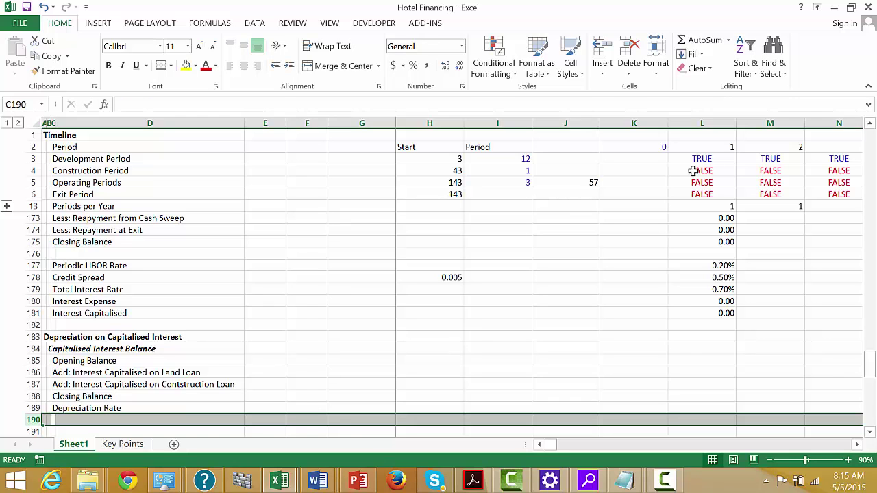
key("ctrl+shift+plus")
key("Left")
key("Right")
key("Left")
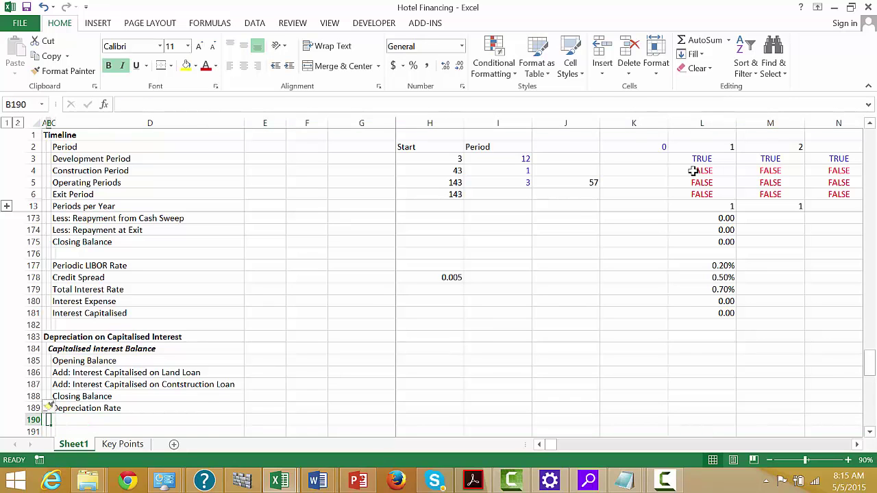
key("Right")
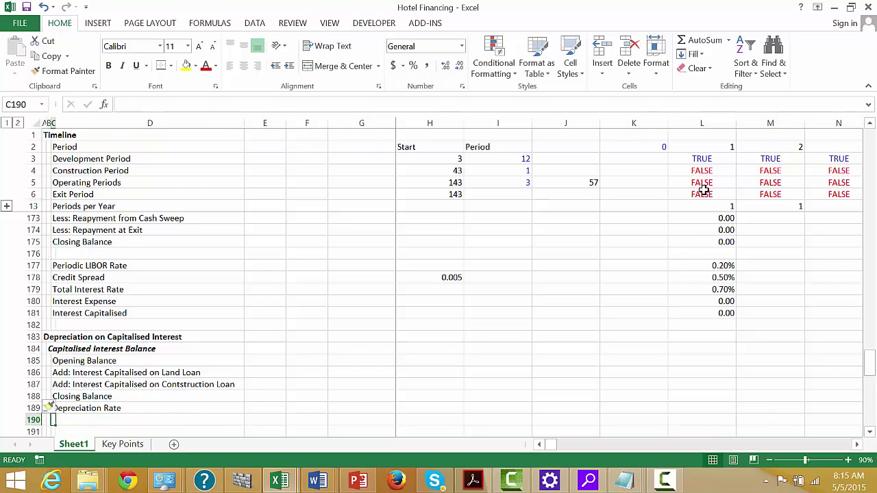
type("Depreca")
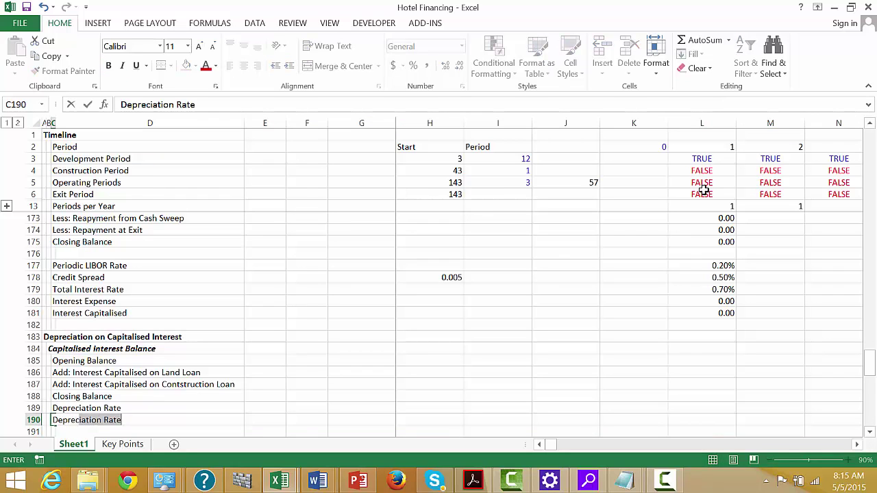
key("BackSpace")
key("BackSpace")
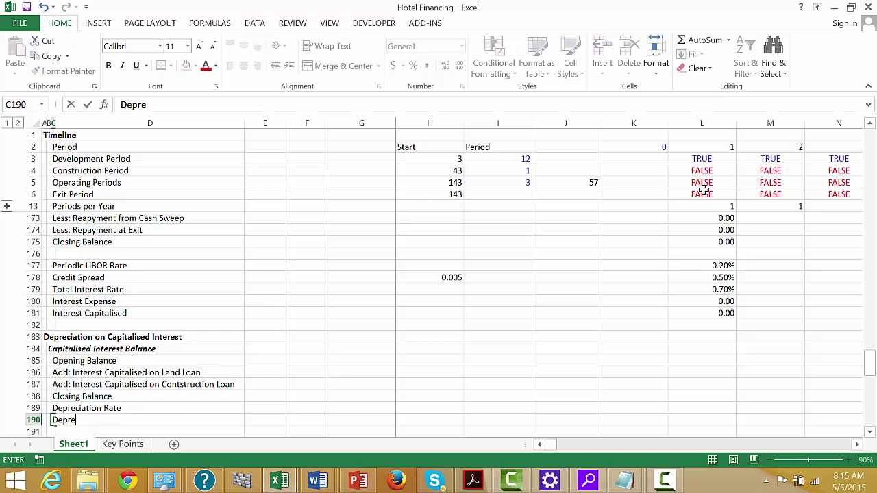
key("Escape")
Step: Change the label in C189 to "Depreciation Expense"
key("Up")
type("Depr")
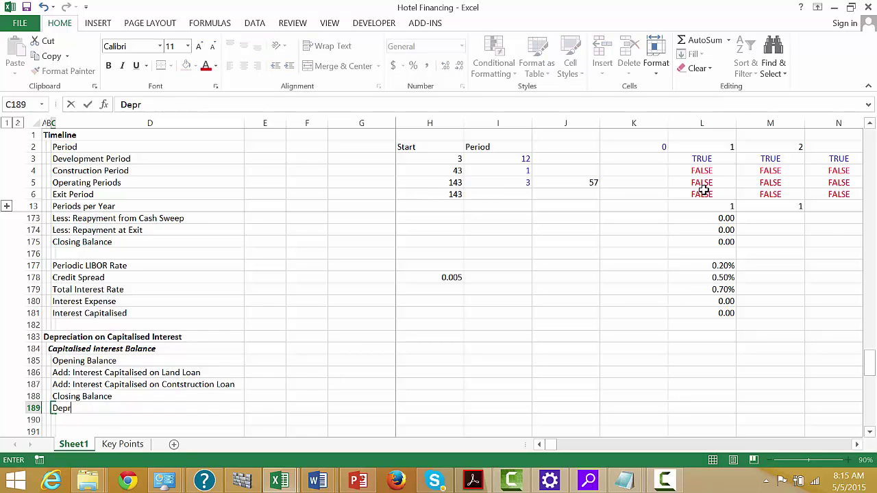
type("eciation Expen")
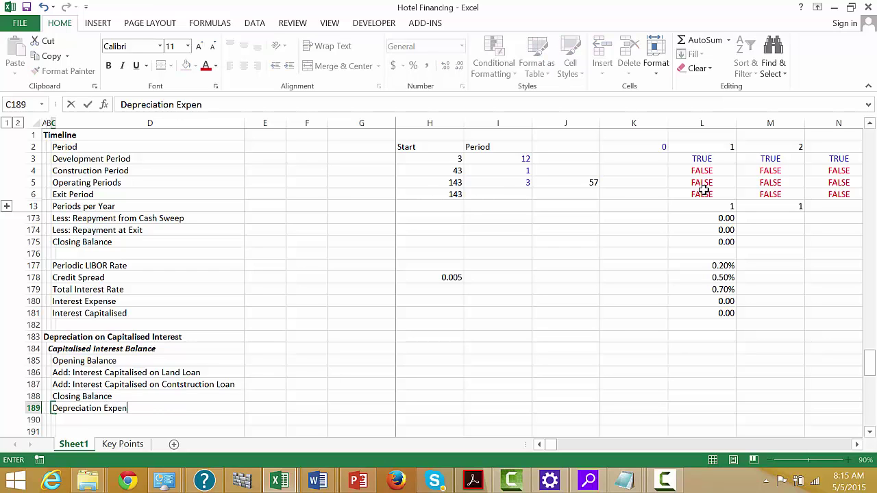
type("se")
key("Return")
Step: Label C190 "Accumulated Depreciation"
type("A")
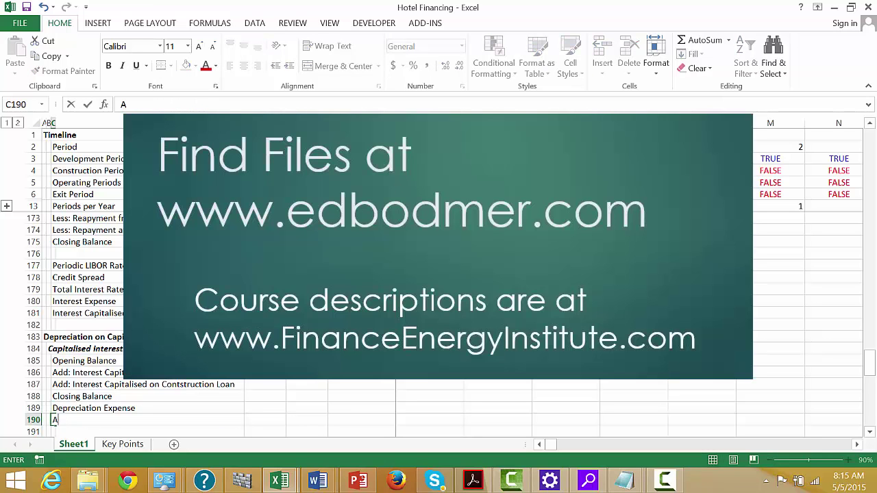
type("ccumulated Depre")
key("BackSpace")
key("BackSpace")
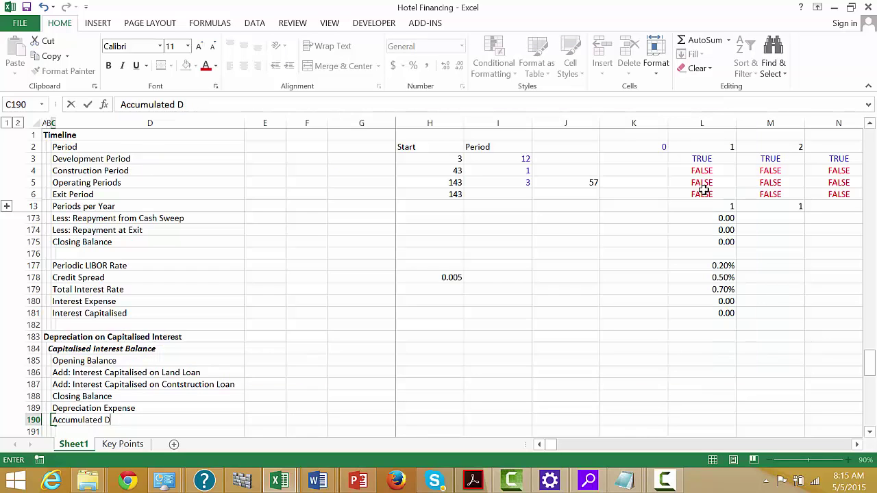
type("epreciation")
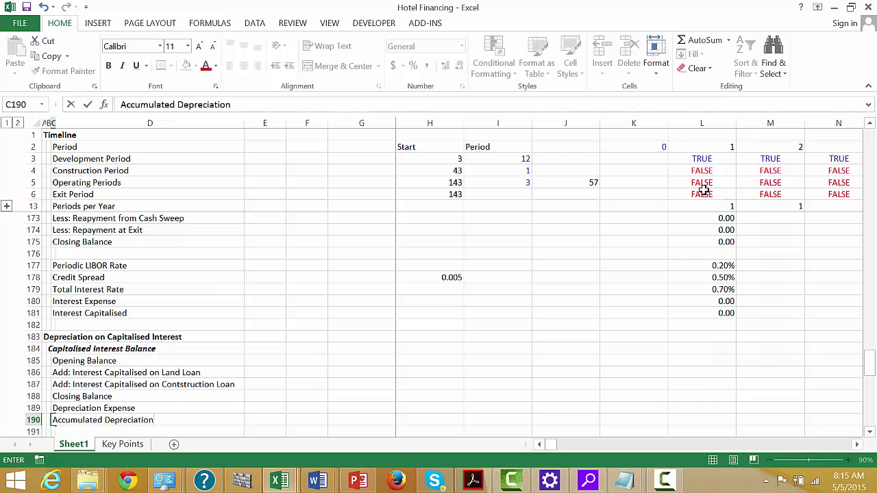
key("Return")
Step: Label C191 "Net Plant Balance" as the last line of the capitalised interest schedule
key("Return")
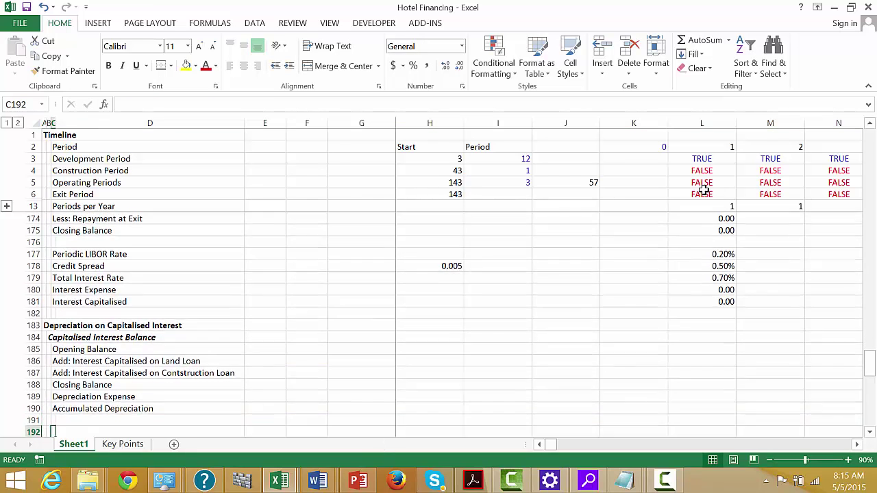
key("Up")
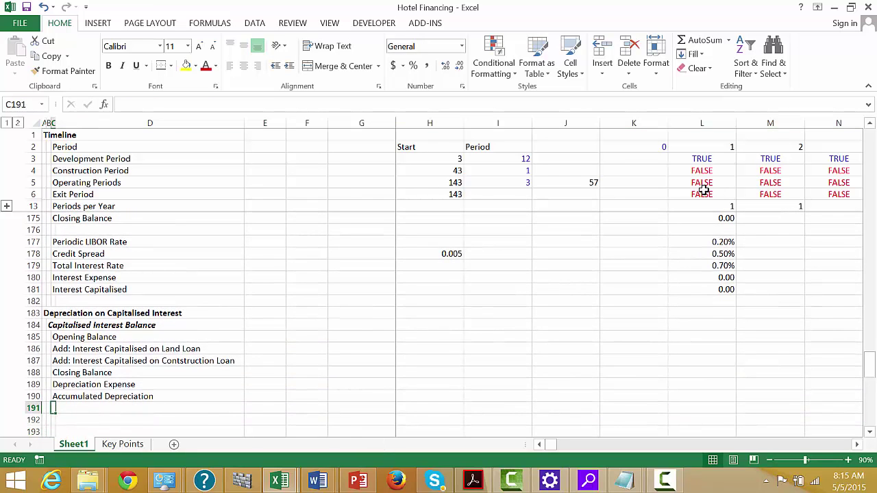
type("Net Plant Balance")
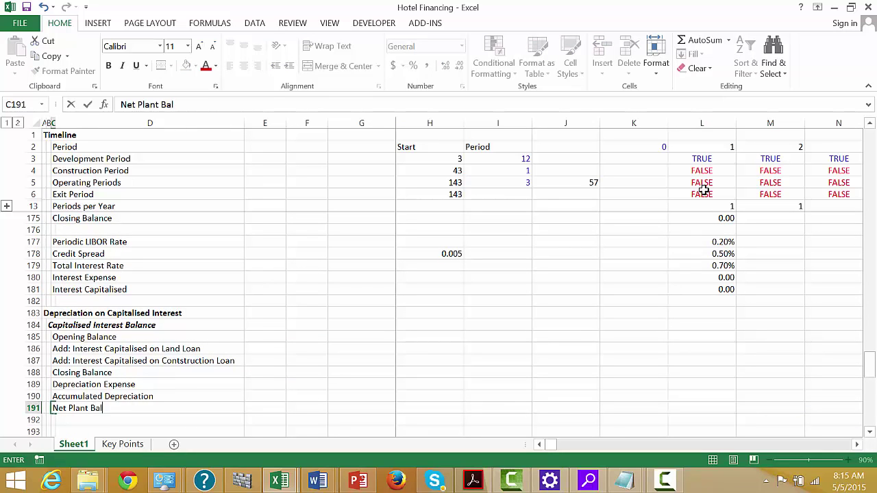
key("Return")
Step: Review the Profit and Loss rows down to the "Less: Depreciation in Capitalised Interest" line
key("Down")
key("Down")
key("Down")
key("Down")
key("Down")
key("Down")
key("Down")
key("Down")
key("Down")
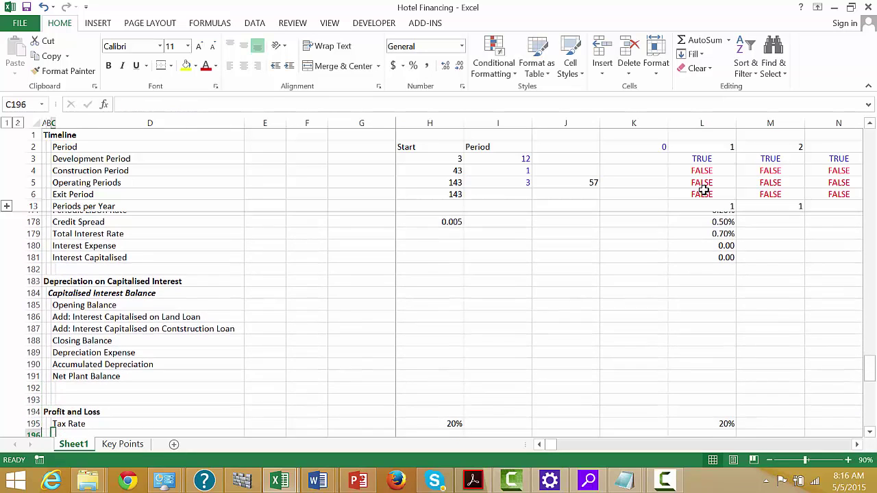
key("Down")
key("Down")
key("Up")
key("Up")
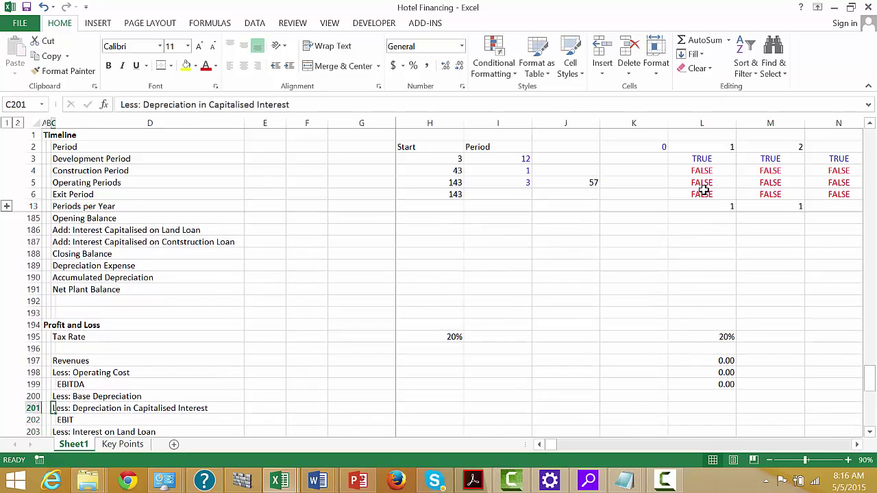
Step: Link the first-period Base Depreciation in L200 to the Depreciation Expense line with the formula =L189
key("Up")
key("Right")
key("Right")
key("Right")
key("Right")
key("Right")
key("Right")
key("Right")
key("Right")
key("Right")
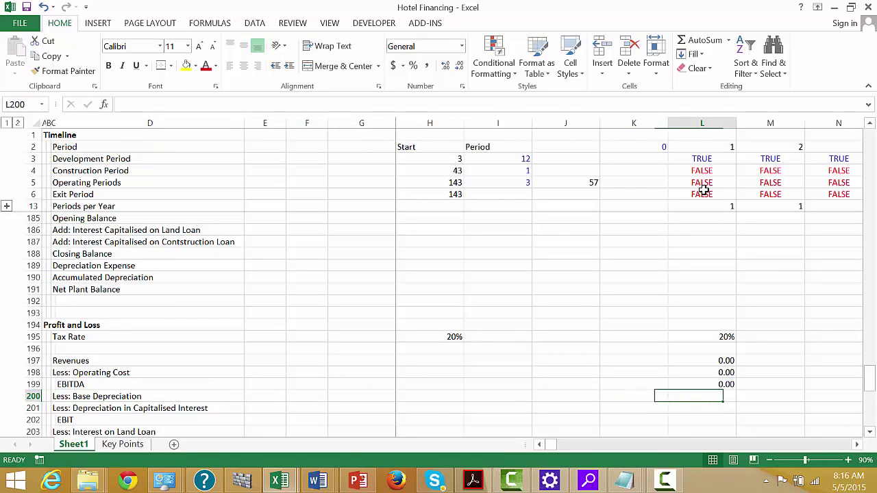
type("=")
key("Up")
key("Up")
key("Up")
key("Up")
key("Up")
key("Up")
key("Up")
key("Up")
key("Up")
key("Up")
key("Up")
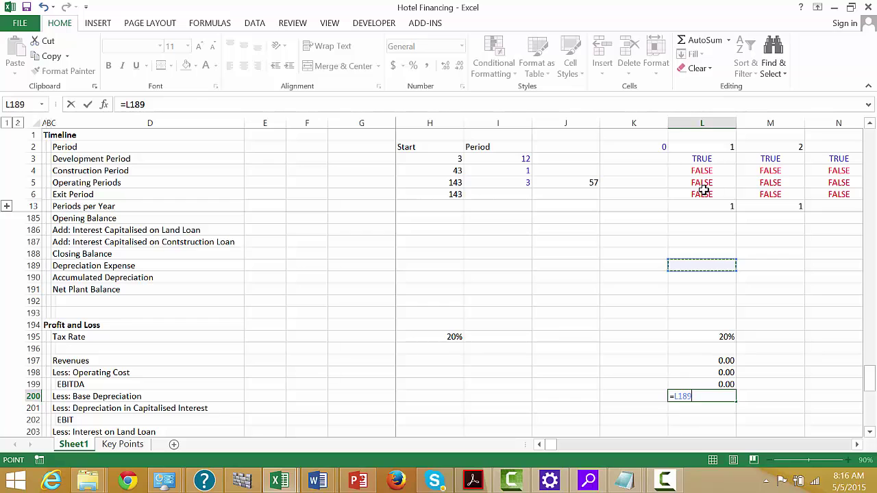
key("Return")
Step: Set the capitalised interest Opening Balance in L185 to the prior period's closing balance with =K188
key("Up")
key("Up")
key("Up")
key("Up")
key("Up")
key("Up")
key("Up")
key("Up")
key("Up")
key("Up")
key("Up")
key("Up")
key("Up")
key("Up")
key("Up")
key("Up")
key("Up")
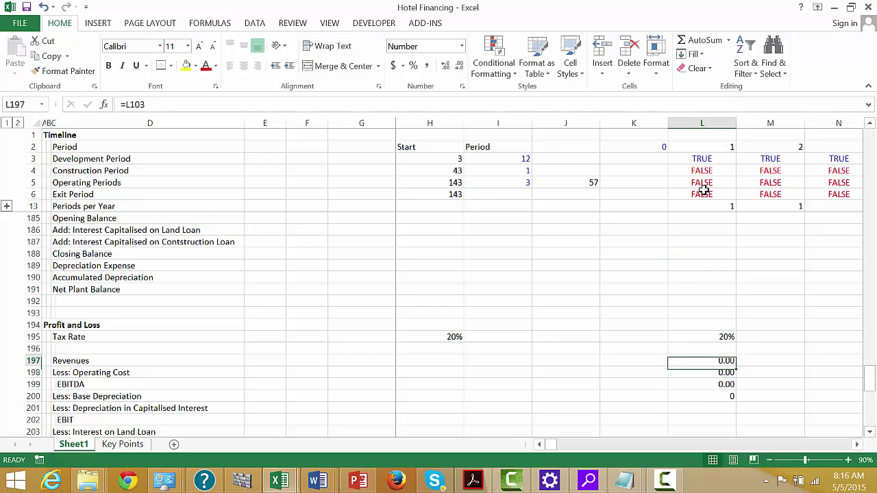
key("Down")
type("=")
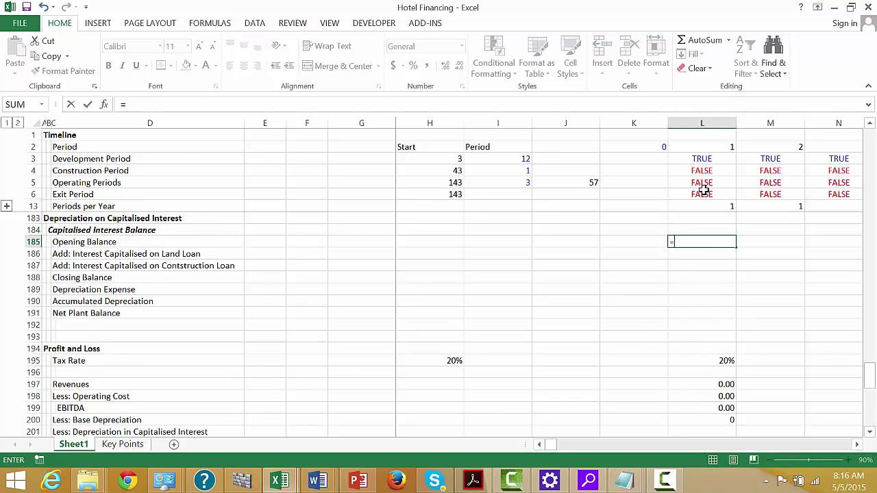
key("Down")
key("Down")
key("Down")
key("Left")
key("Left")
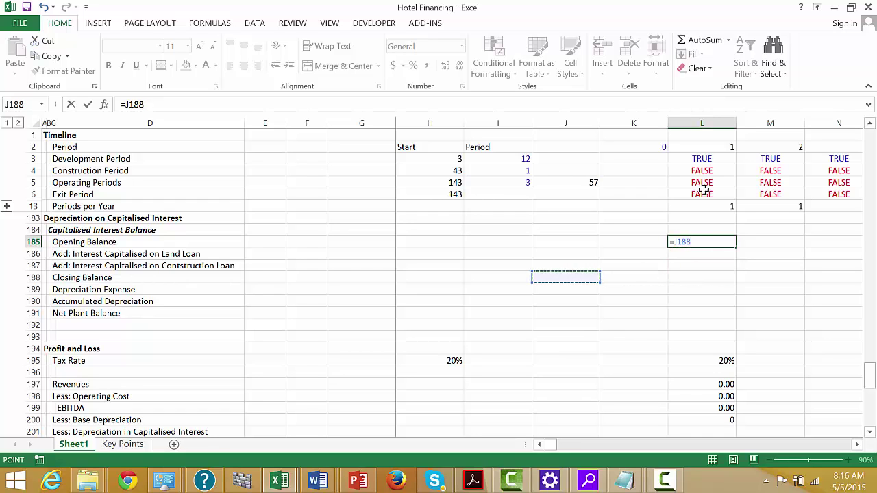
key("Right")
key("Return")
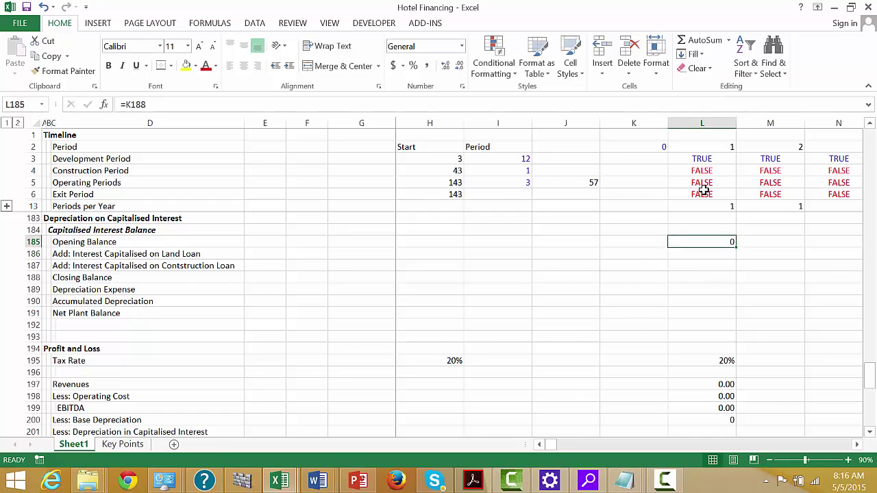
Step: Link the land loan capitalised interest addition in L186 to the land loan's Interest Capitalised row, cell L167
type("=")
key("Up")
key("Up")
key("Up")
key("Up")
key("Up")
key("Up")
key("Up")
key("Up")
key("Up")
key("Up")
key("Up")
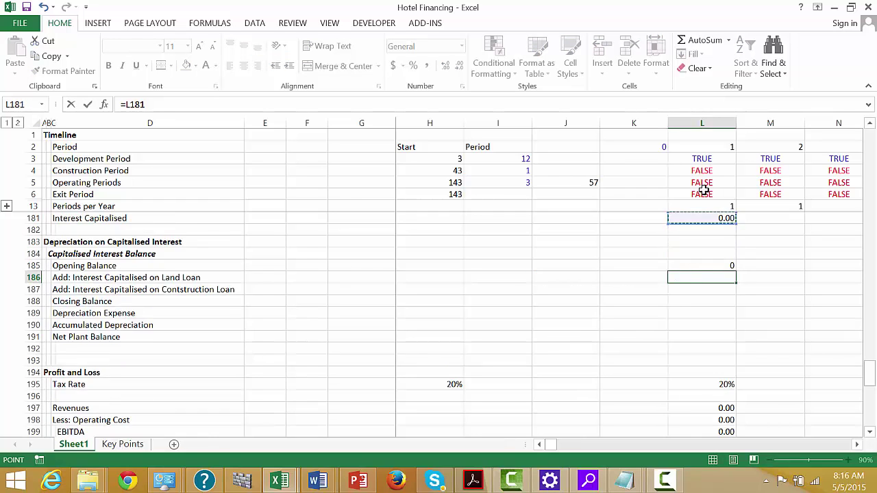
key("Up")
key("Up")
key("Up")
key("Up")
key("Up")
key("Up")
key("Down")
key("Down")
key("Down")
key("Down")
key("Down")
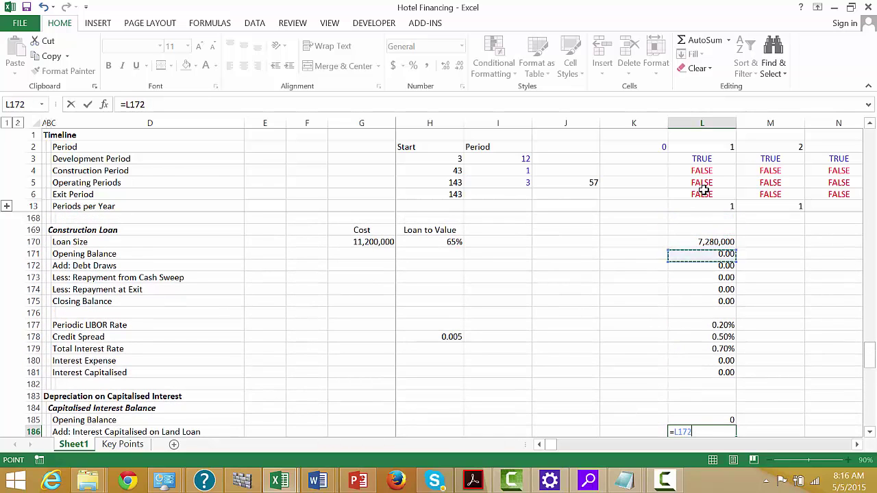
key("Down")
key("Up")
key("Up")
key("Up")
key("Up")
key("Up")
key("Up")
key("Up")
key("Up")
key("Up")
key("Up")
key("Up")
key("Up")
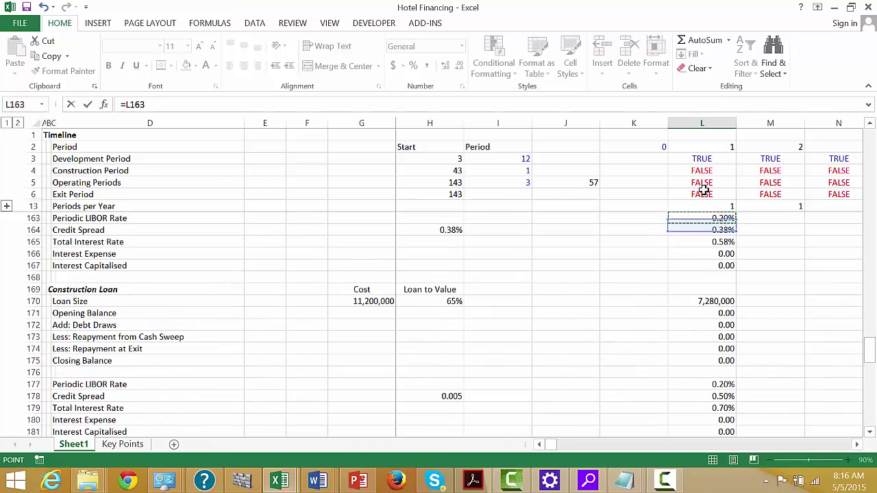
key("Down")
key("Down")
key("Down")
key("Down")
key("Return")
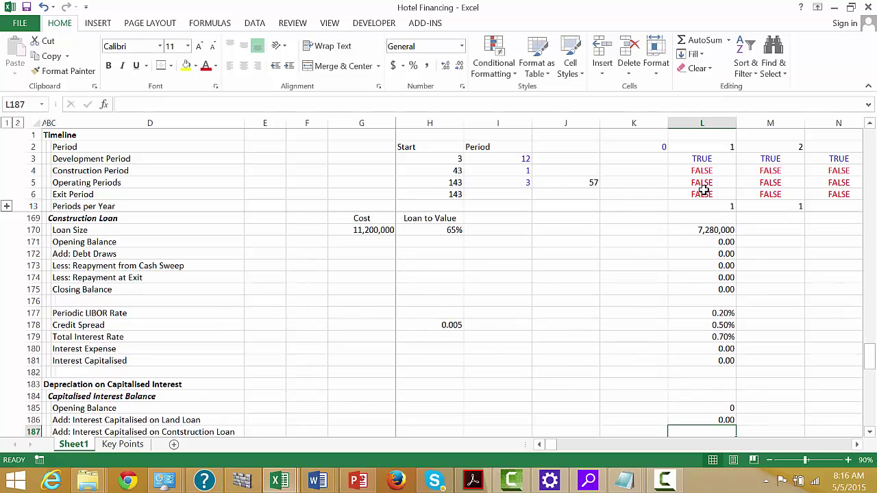
Step: Link the construction loan capitalised interest addition in L187 to the construction loan's Interest Capitalised row with =L181
type("=")
key("Up")
key("Up")
key("Up")
key("Up")
key("Up")
key("Up")
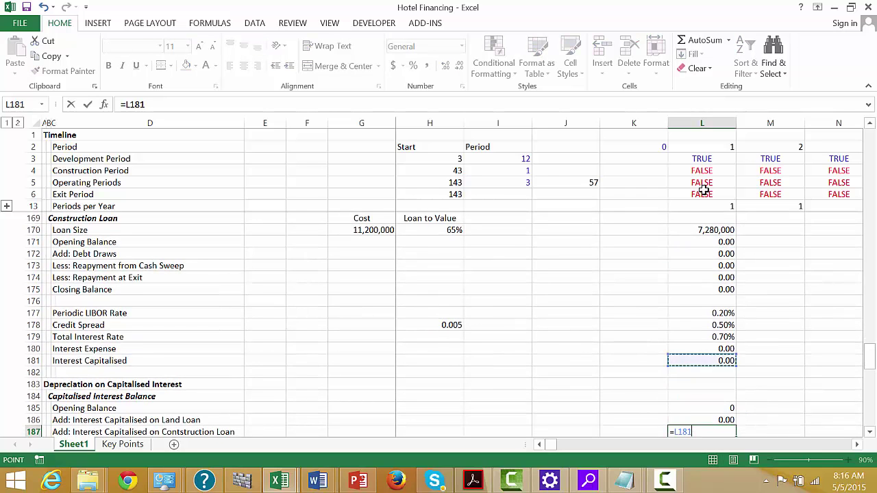
key("Return")
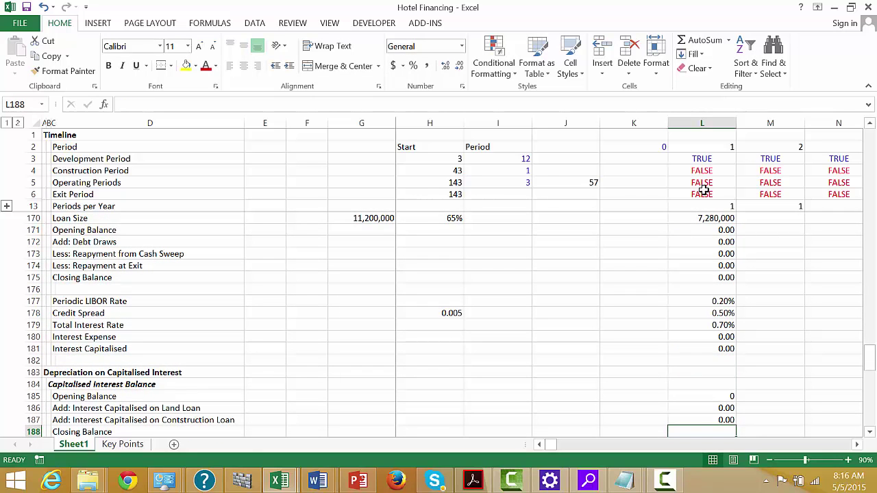
Step: Total the capitalised interest Closing Balance in L188 with =SUM(L185:L187) and format L185:L188 as numbers with two decimals
key("alt+equal")
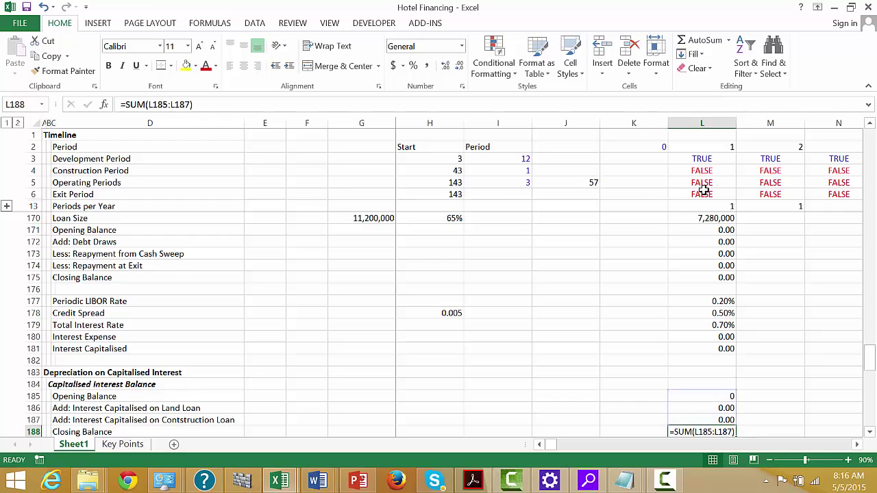
key("Return")
key("Up")
key("Up")
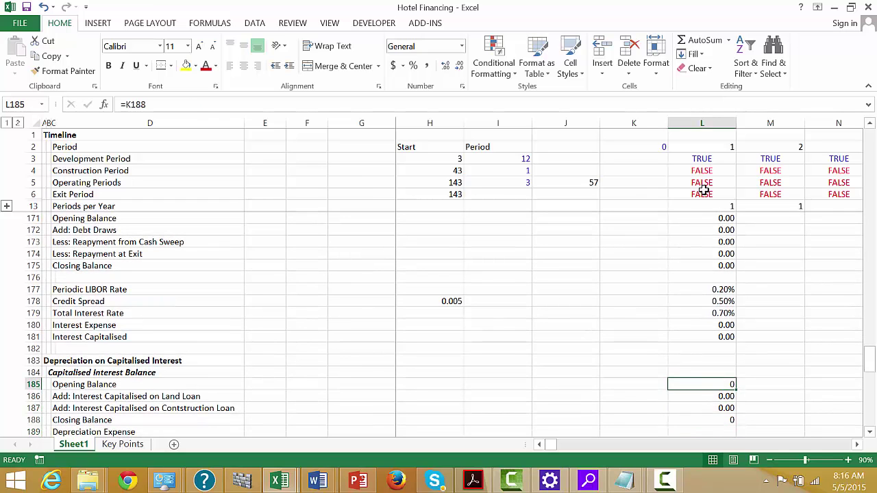
key("shift+Down")
key("shift+Down")
key("shift+Down")
key("Down")
key("Down")
key("Down")
key("Down")
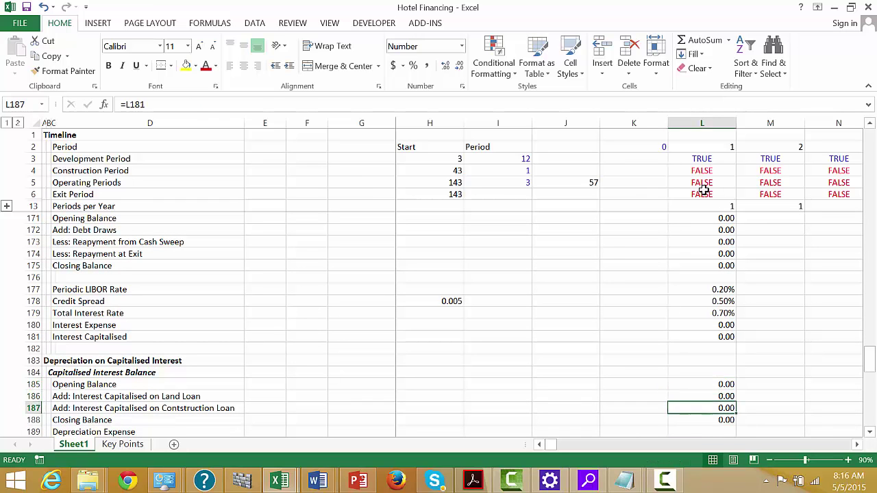
Step: Link the Depreciation Expense rate in H189 to the Depreciation rate in H132 of the Balance of Assets section
type("=")
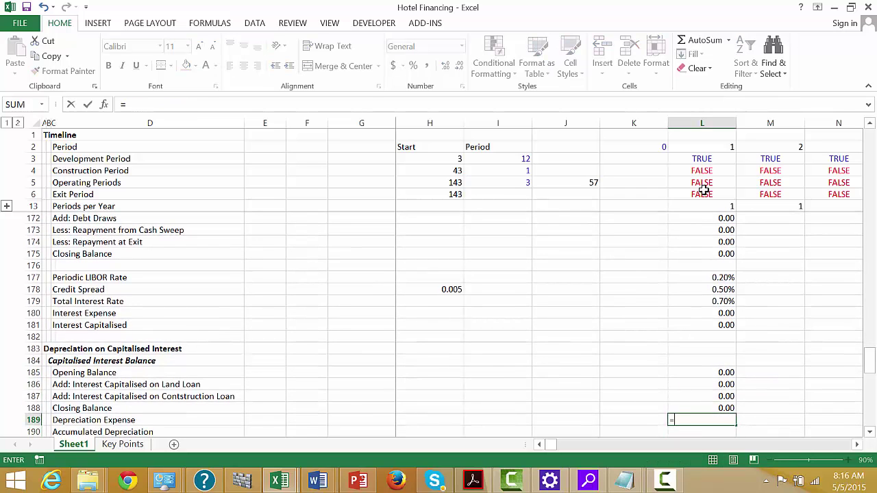
key("Left")
key("Left")
key("Left")
key("Left")
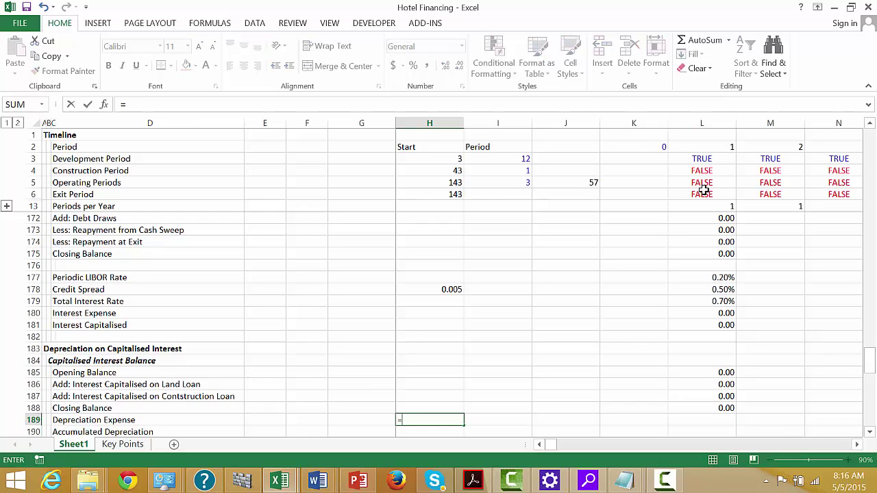
key("Up")
key("Up")
key("Up")
key("Up")
key("Up")
key("Up")
key("Up")
key("Up")
key("Up")
key("Up")
key("Up")
key("Up")
key("Up")
key("Up")
key("Up")
key("Up")
key("Up")
key("Up")
key("Up")
key("Up")
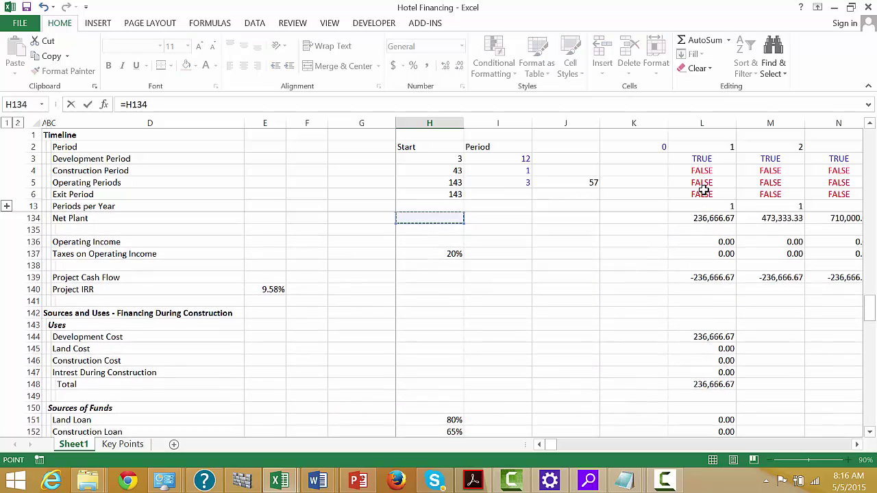
key("Up")
key("Up")
key("Up")
key("Up")
key("Up")
key("Up")
key("Up")
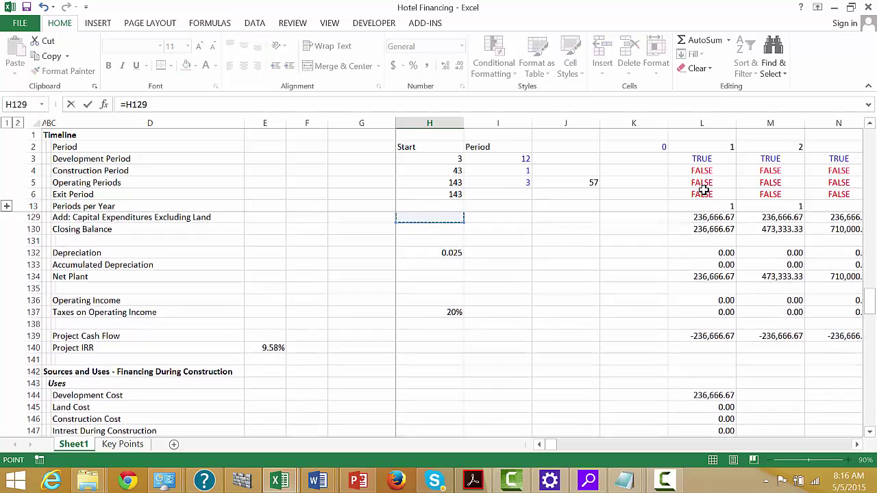
key("Down")
key("Down")
key("Down")
key("Down")
key("Down")
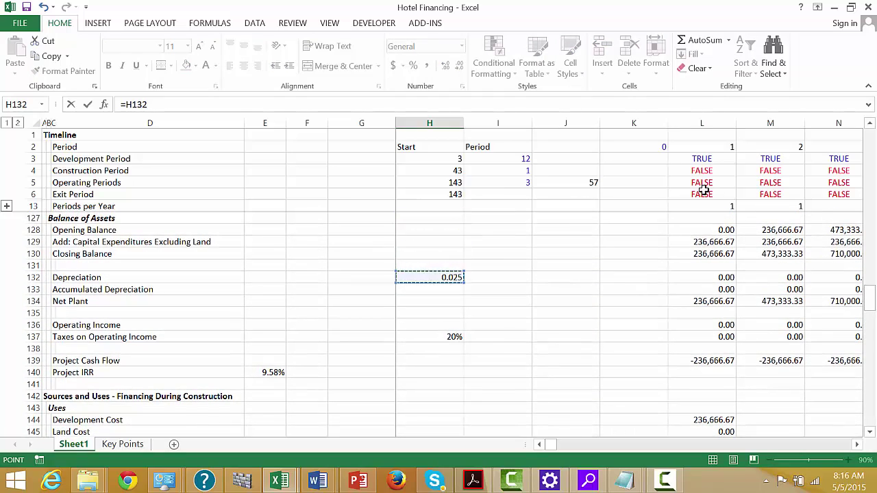
key("Return")
Step: Calculate the first period's Depreciation Expense in L189 as =L185*$H$189*L5, tying it to the Operating Periods flag
key("Up")
key("Right")
key("Right")
key("Right")
key("Right")
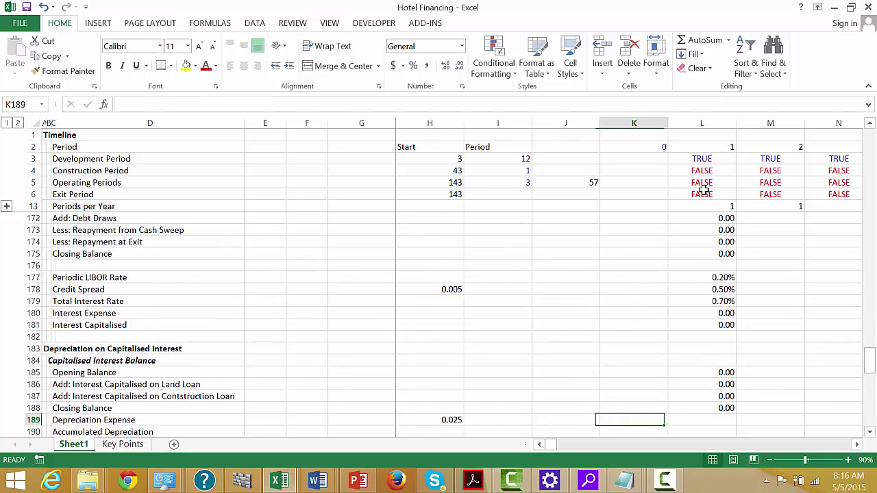
type("=")
key("Up")
key("Up")
key("Up")
key("Up")
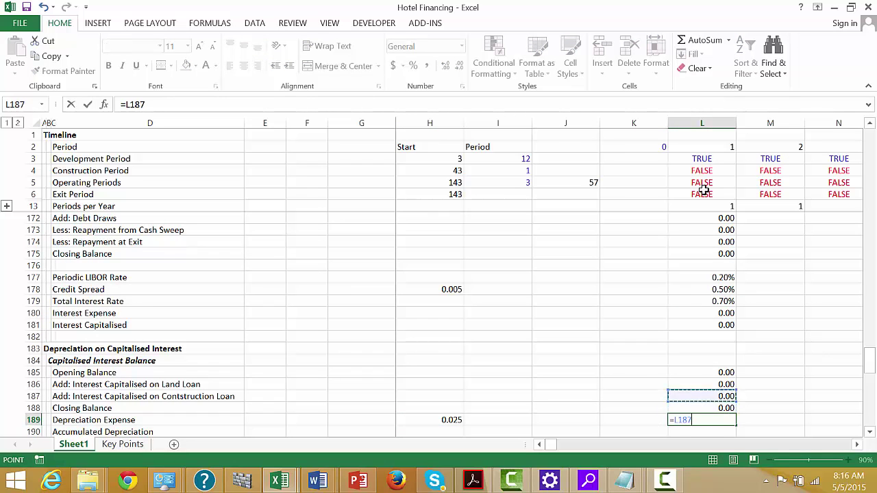
key("Left")
key("Left")
key("Left")
key("Left")
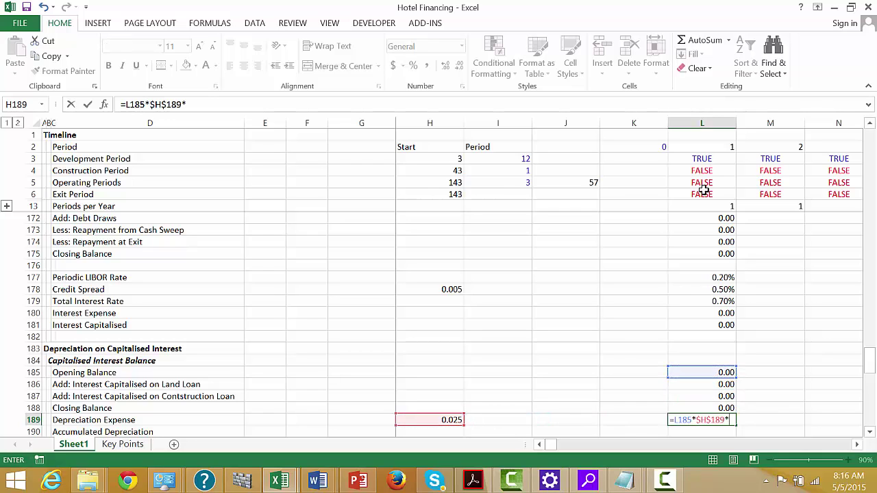
left_click(701, 184)
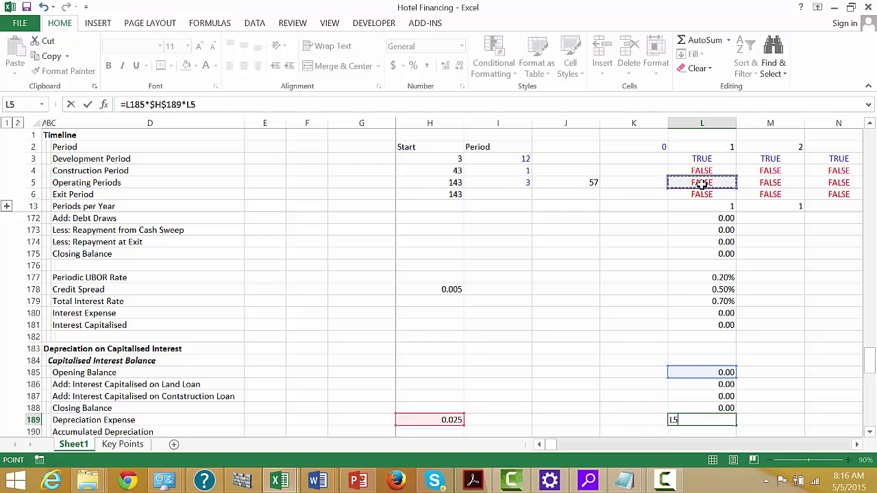
key("Return")
key("Up")
key("Down")
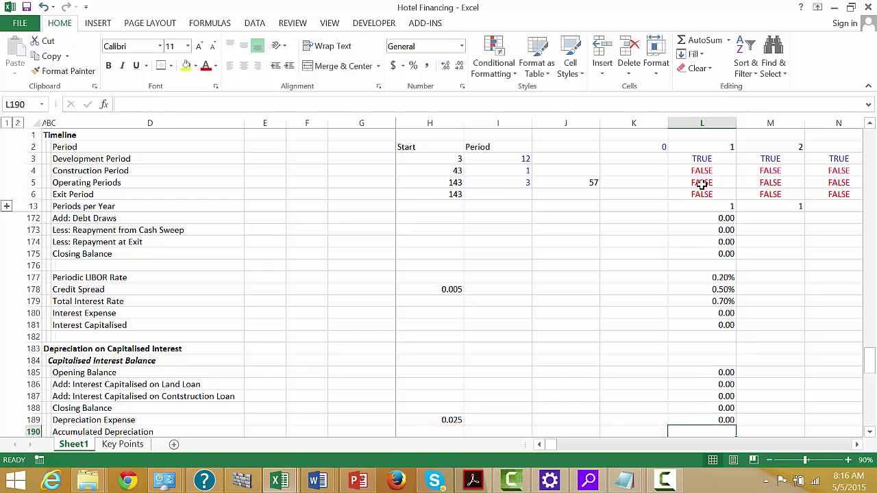
Step: Calculate Accumulated Depreciation in L190 as the prior period's balance plus current expense, =K190+L189
type("=")
key("Left")
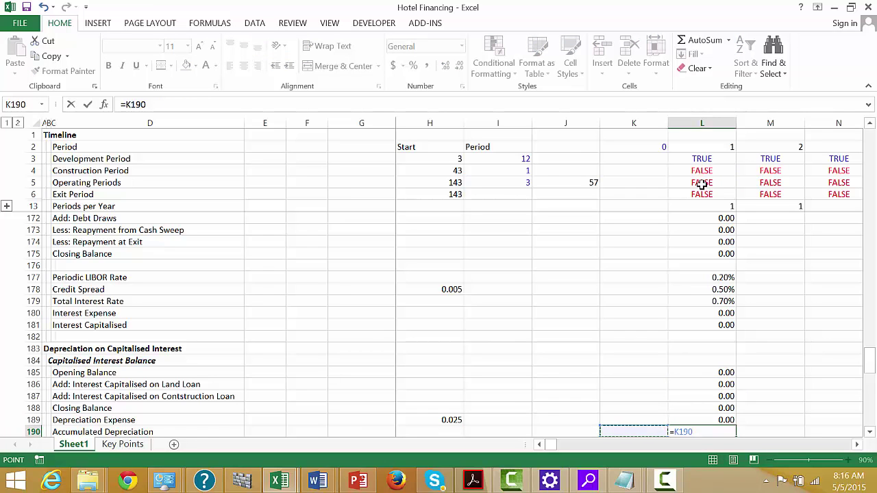
type("+")
key("Up")
key("Return")
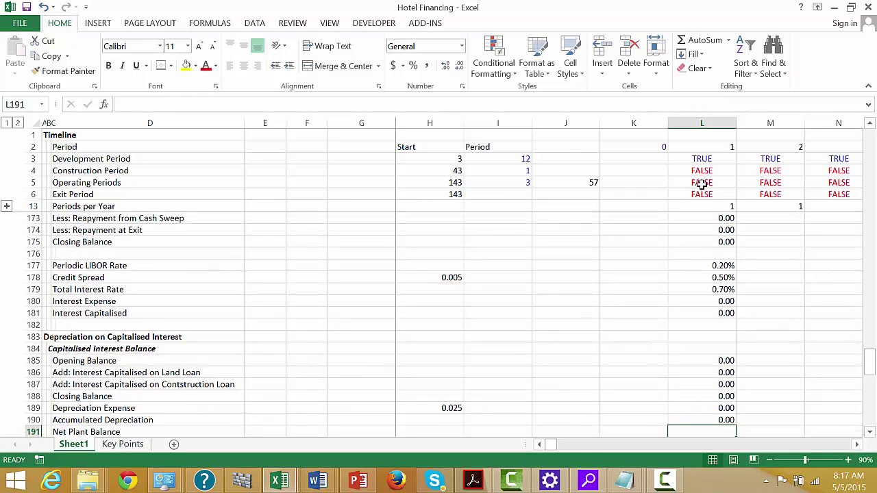
Step: Calculate the Net Plant Balance in L191 with the formula =L187-L190
type("=")
key("Up")
key("Up")
key("Up")
key("Up")
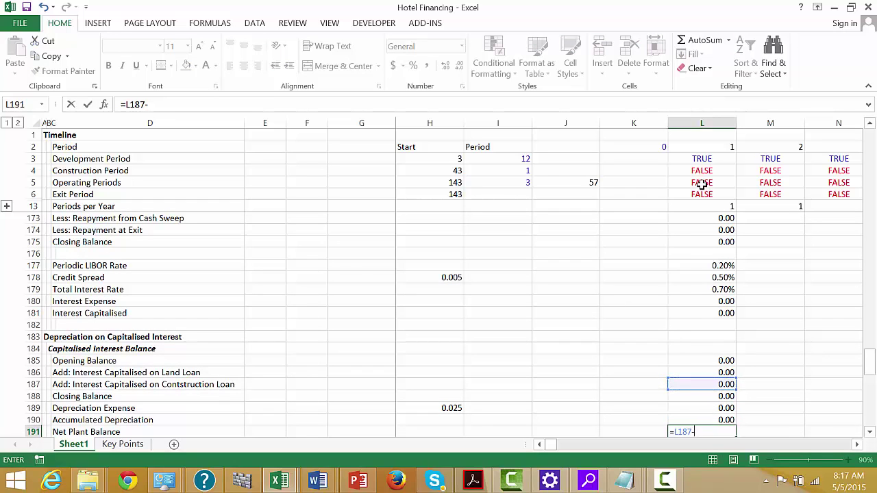
type("-")
key("Up")
key("Return")
Step: Cap the Depreciation Expense in L189 at the prior period's Net Plant Balance, using =MIN(L185*$H$189*L5,K191)
key("Up")
key("Up")
key("Up")
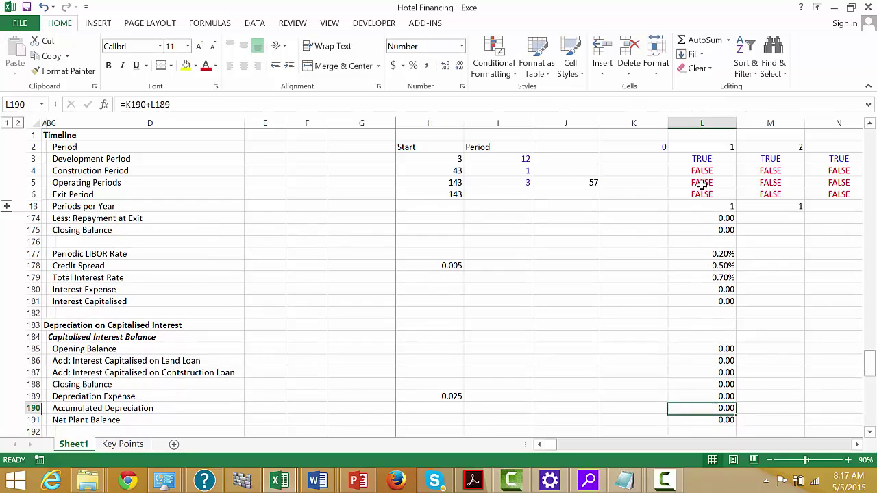
key("F2")
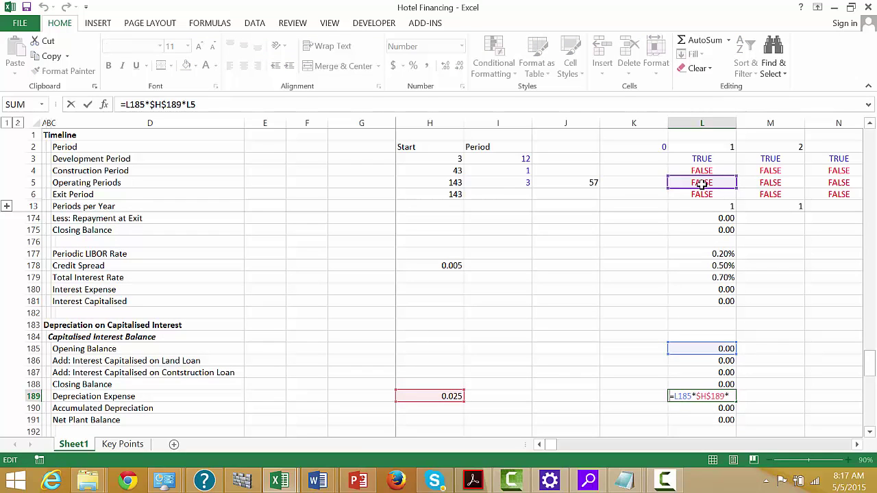
key("Home")
key("Right")
type("min(")
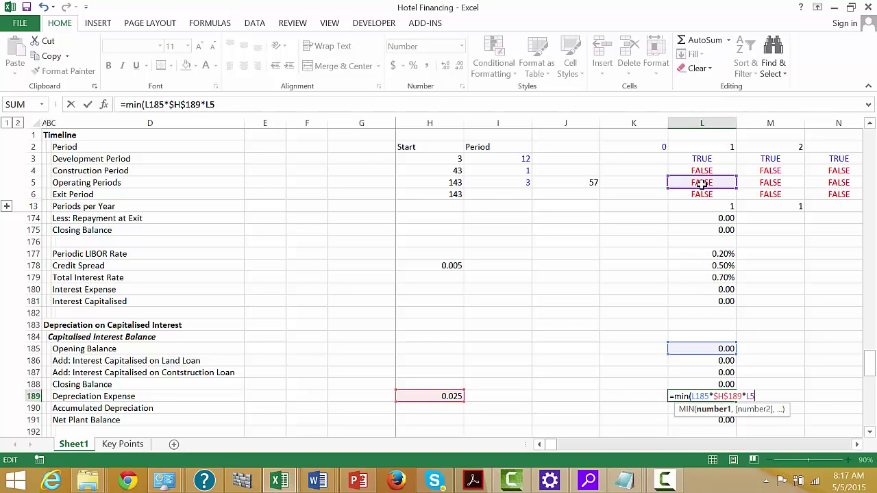
type(",")
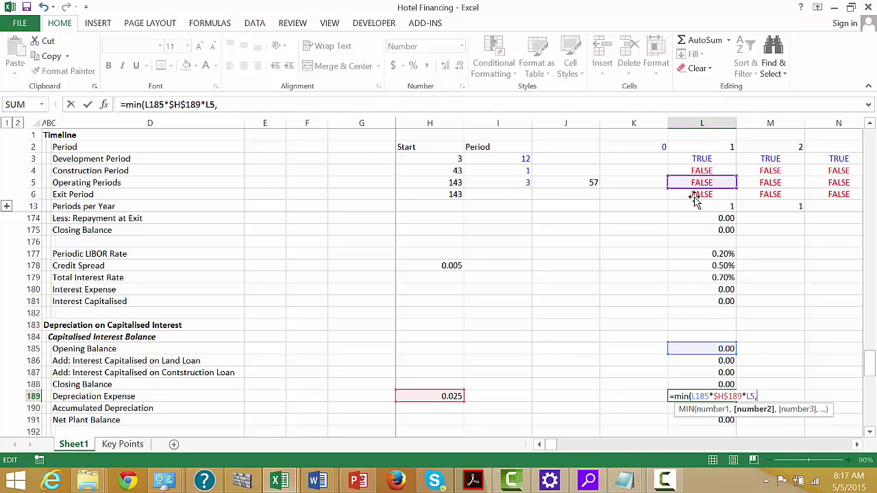
left_click(650, 420)
type(")")
key("Return")
key("Down")
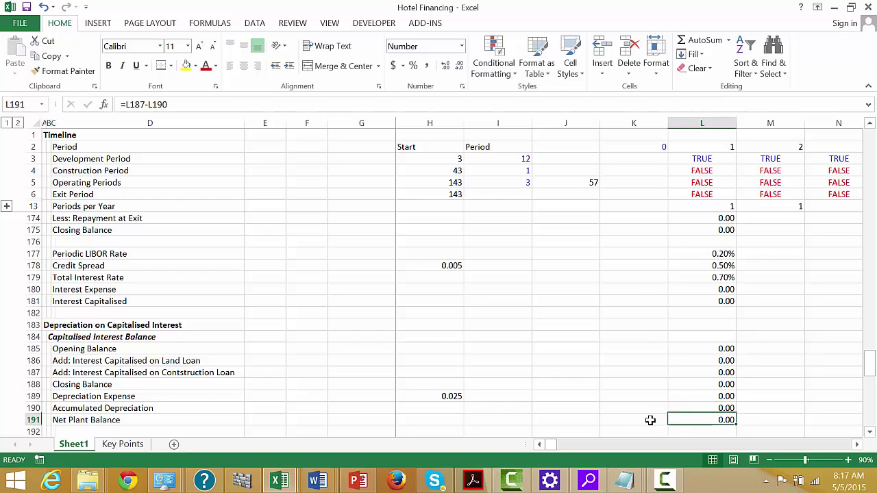
key("Down")
key("Down")
key("Down")
key("Down")
key("Down")
key("Down")
key("Down")
key("Down")
key("Down")
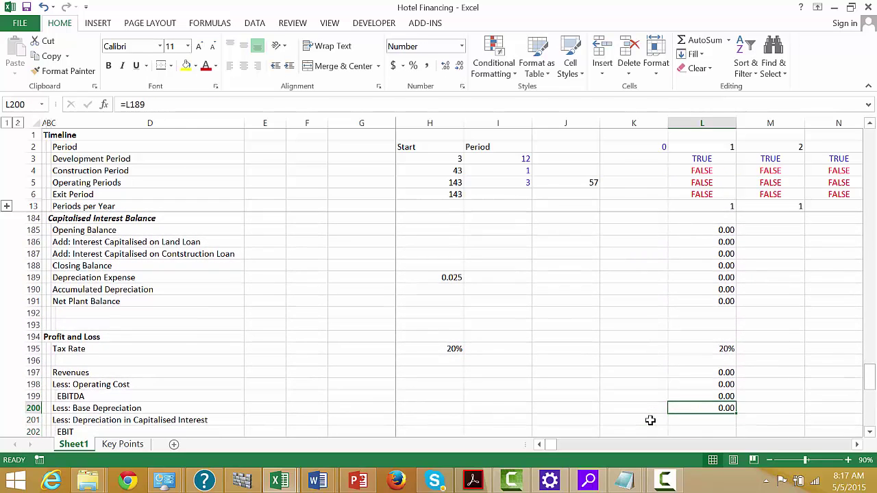
key("Down")
type("=")
key("Up")
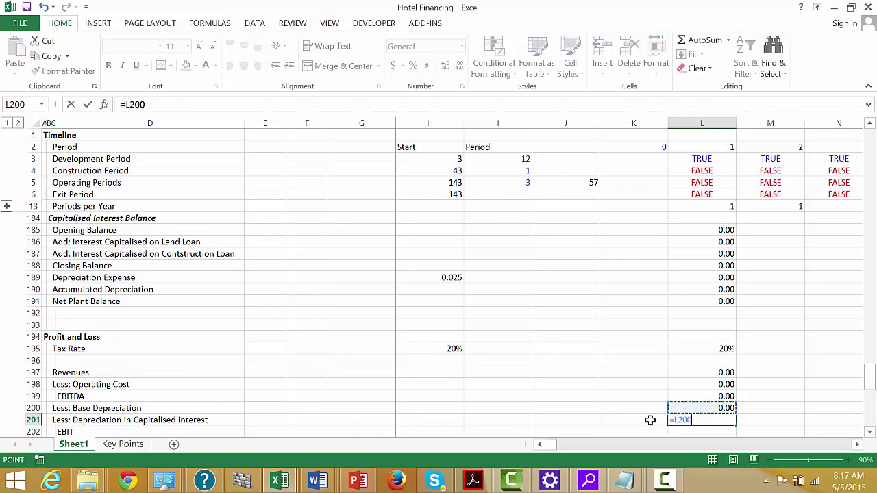
key("Up")
key("Up")
key("Up")
key("Escape")
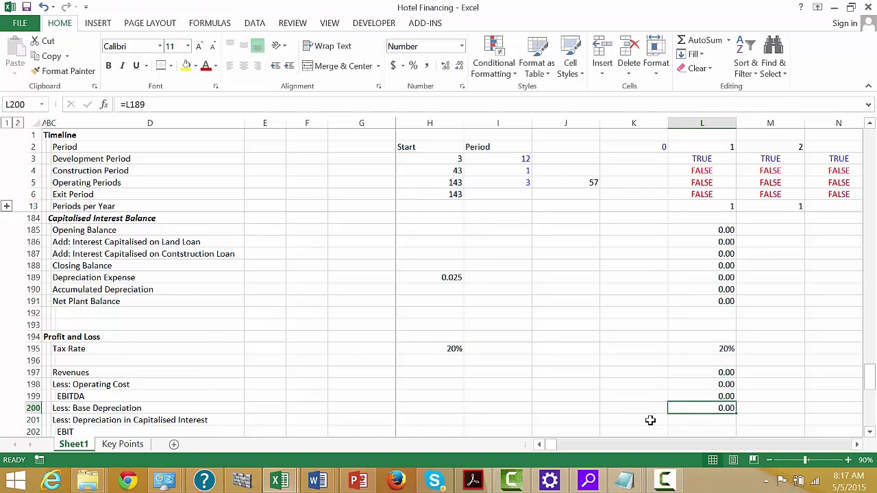
Step: Link Less: Depreciation in Capitalised Interest in L201 of the Profit and Loss to the Depreciation Expense with =L189
key("Down")
key("Left")
key("Left")
key("Up")
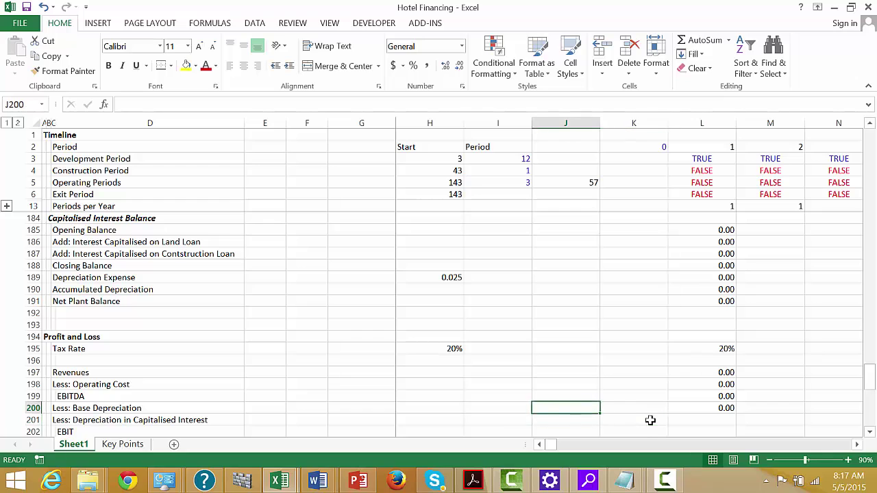
key("Left")
key("Down")
key("Right")
key("Right")
key("Right")
type("=")
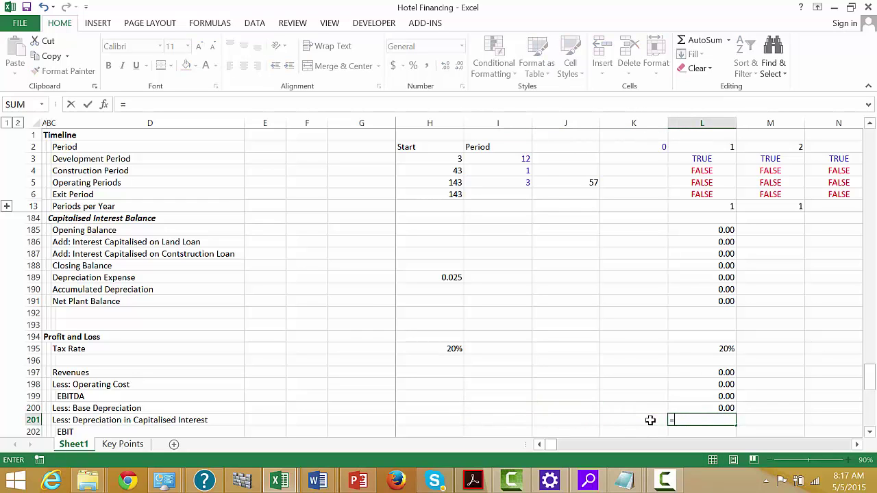
key("Up")
key("Up")
key("Up")
key("Up")
key("Up")
key("Up")
key("Up")
key("Up")
key("Up")
key("Up")
key("Up")
key("Up")
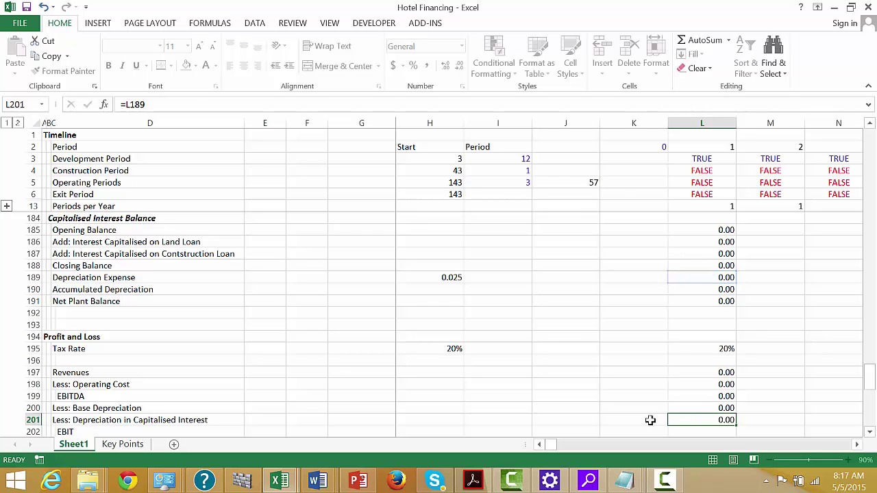
key("ctrl+Return")
Step: Replace the Less: Base Depreciation formula in L200 with =L132, linking it to the Balance of Assets depreciation
key("Up")
type("=")
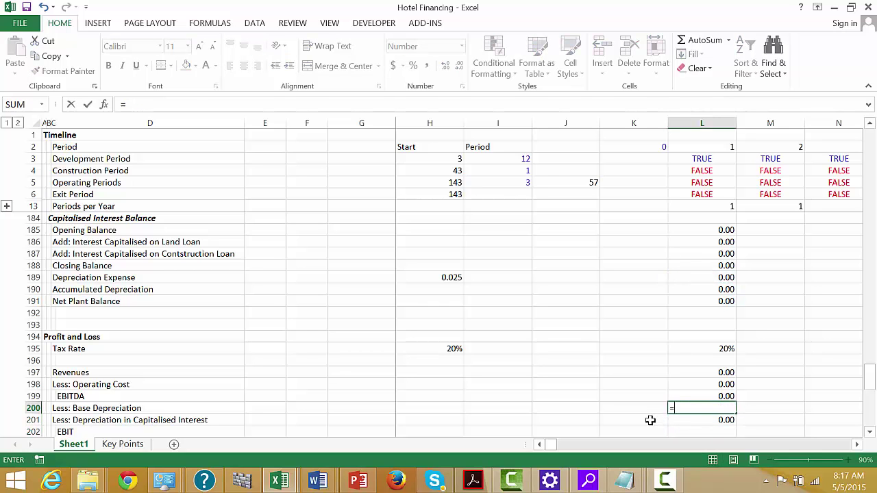
key("Up")
key("Up")
key("Up")
key("Up")
key("Up")
key("Up")
key("Up")
key("Up")
key("Up")
key("Up")
key("Up")
key("Up")
key("Up")
key("Up")
key("Up")
key("Up")
key("Up")
key("Up")
key("Up")
key("Up")
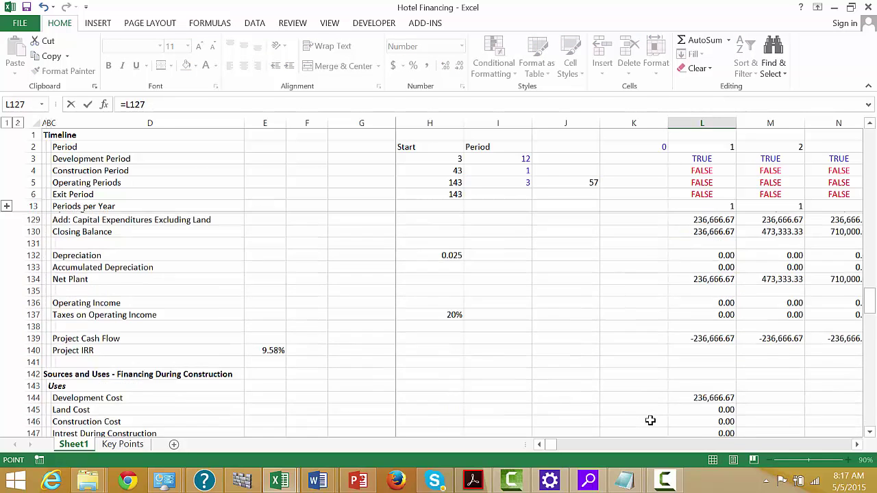
key("Down")
key("Down")
key("Down")
key("Down")
key("Down")
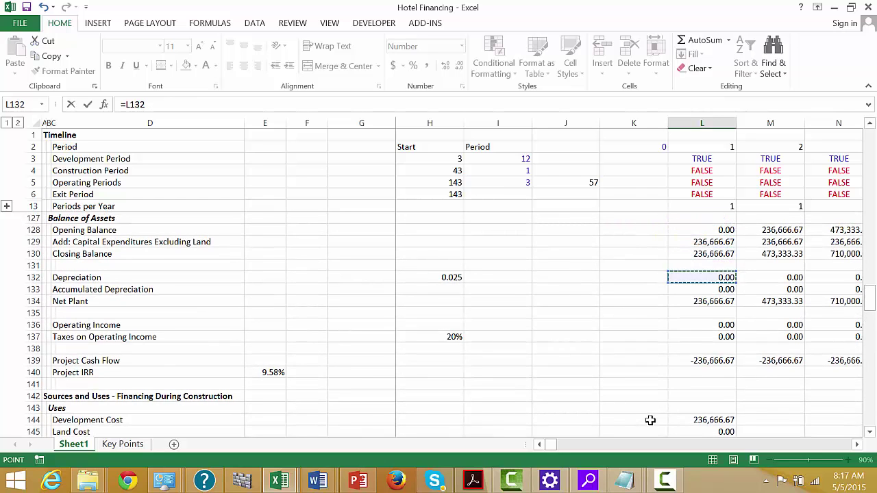
key("Return")
key("Down")
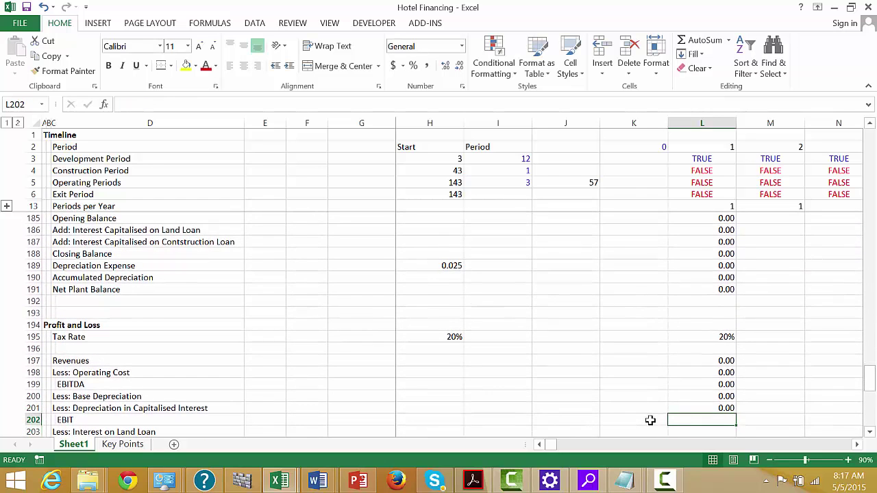
Step: Calculate EBIT in L202 by deducting both depreciation lines from EBITDA with the formula =L199-L200-L201
type("=")
key("Up")
key("Up")
key("Up")
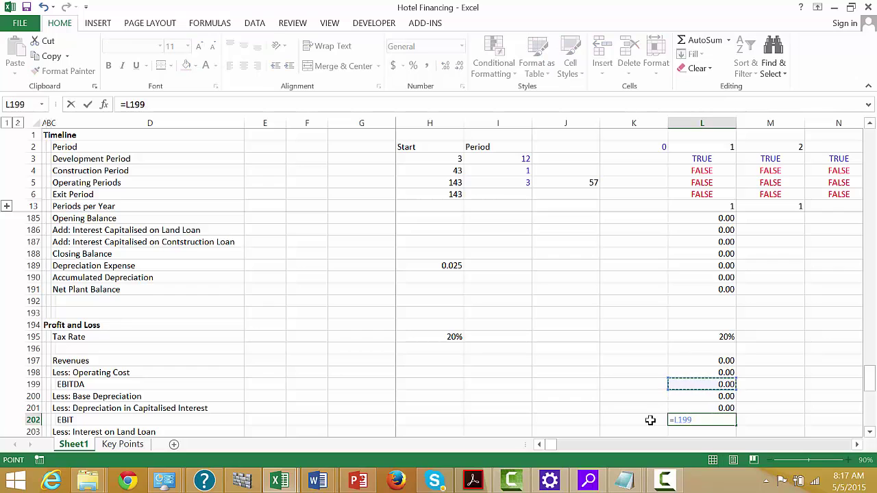
type("-")
key("Up")
key("Up")
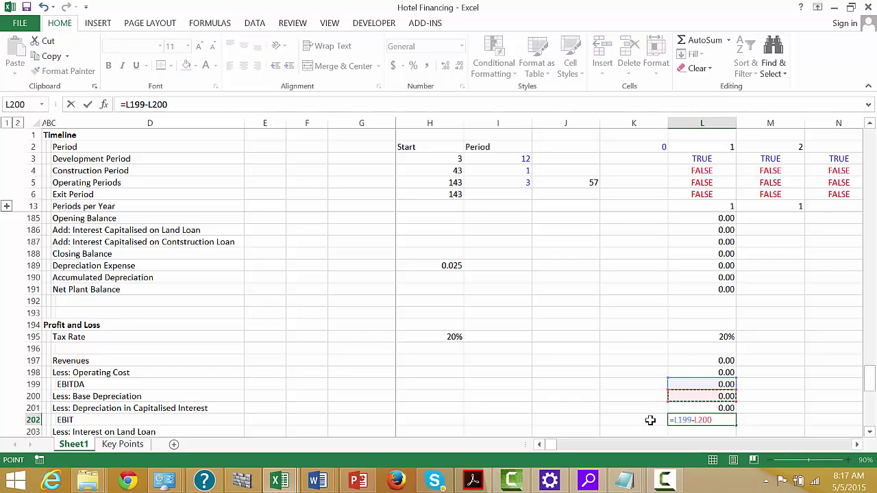
type("-")
key("Up")
key("Return")
Step: Apply a Top and Bottom Border to the EBITDA row across D199:L199
key("Up")
key("Up")
key("Up")
key("Up")
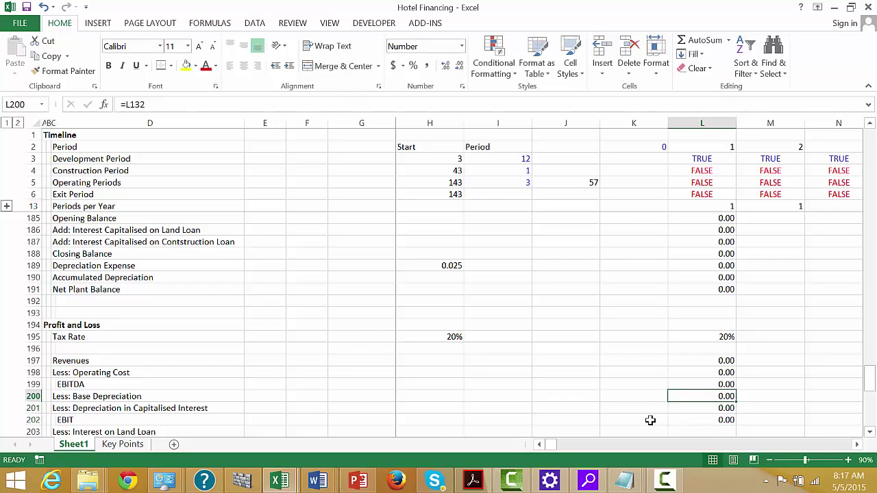
key("Home")
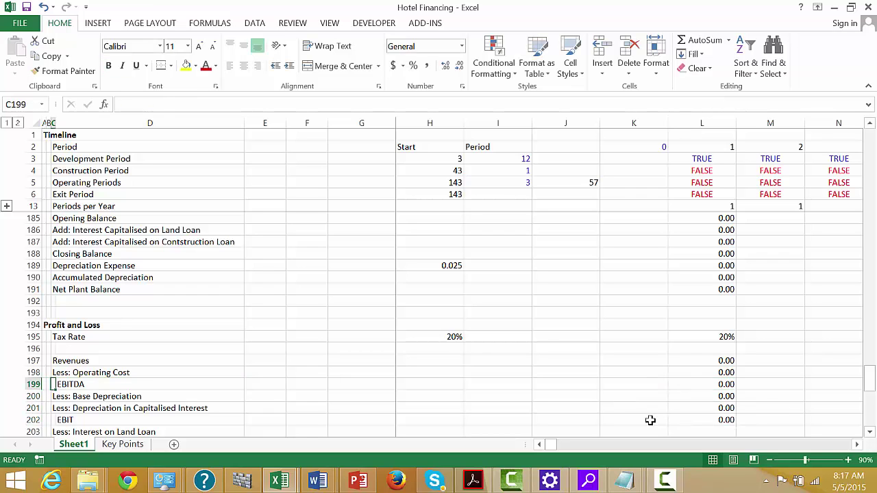
key("Right")
key("shift+Right")
key("shift+Right")
key("shift+Right")
key("shift+Right")
key("shift+Right")
key("shift+Right")
key("shift+Right")
key("shift+Right")
key("shift+Right")
key("shift+Right")
key("shift+Right")
key("shift+Right")
key("Right")
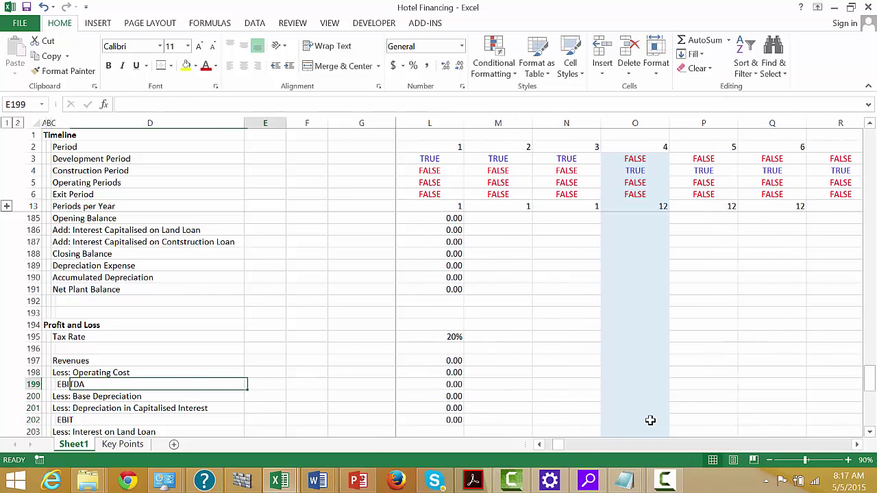
key("Left")
key("shift+Right")
key("ctrl+shift+Right")
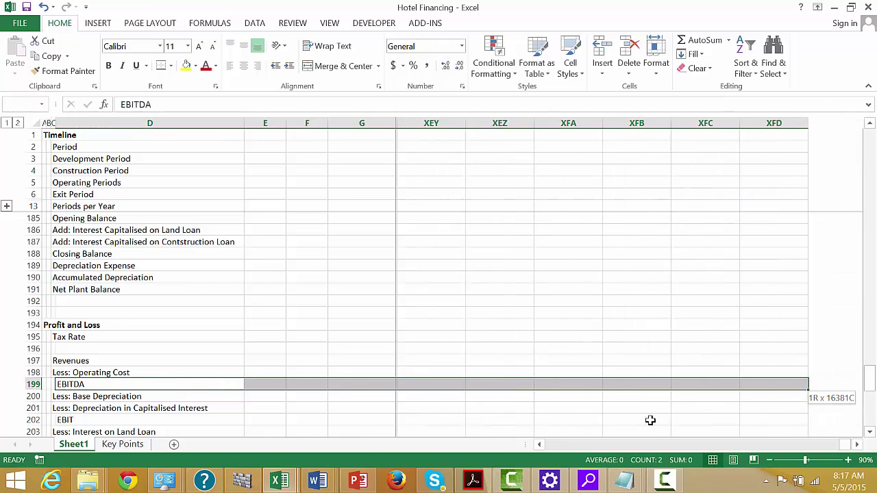
key("ctrl+shift+Left")
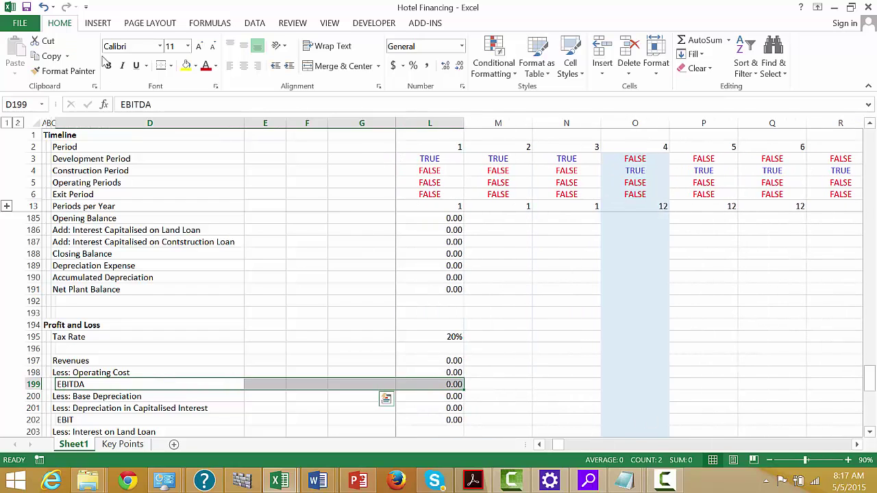
left_click(172, 65)
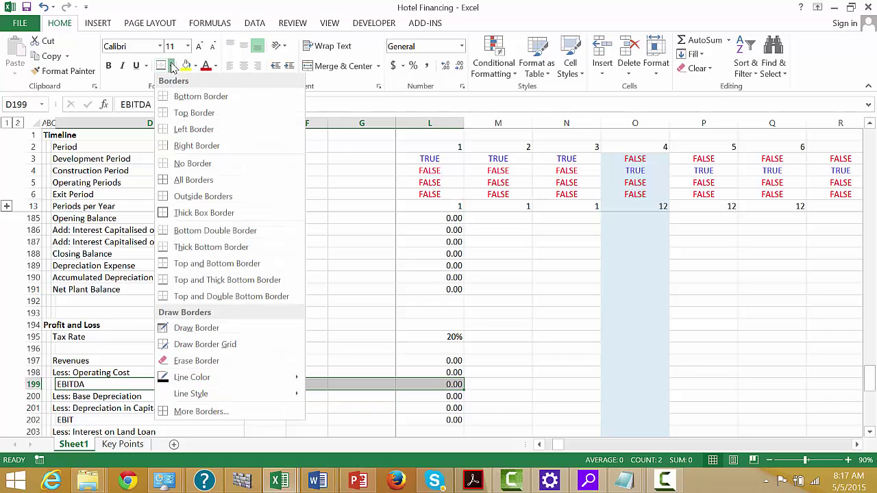
left_click(163, 266)
Step: Apply the same Top and Bottom Border to the EBIT row across D202:L202
key("Down")
key("Down")
key("Down")
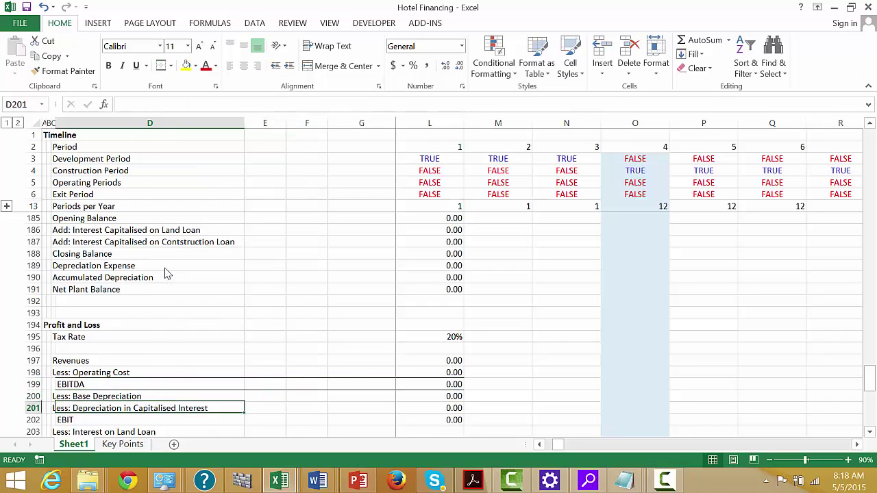
key("ctrl+shift+Right")
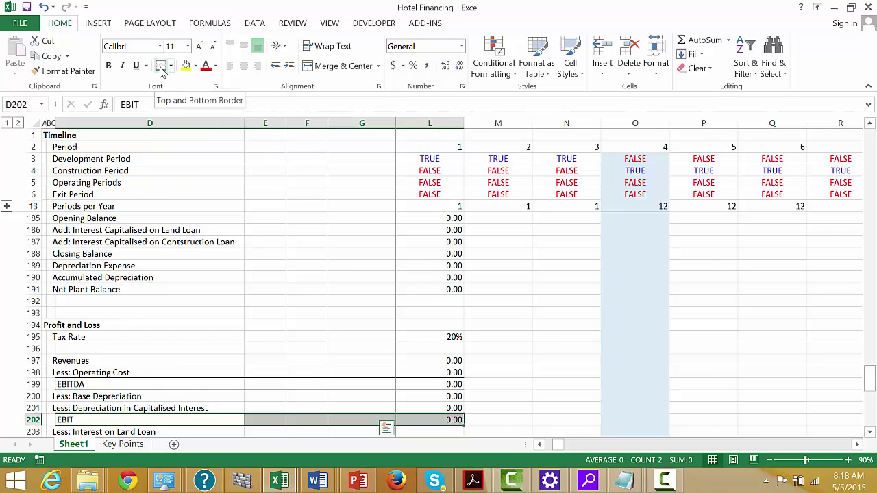
key("Down")
key("Down")
key("Down")
key("Up")
key("Up")
key("Up")
key("ctrl+shift+Right")
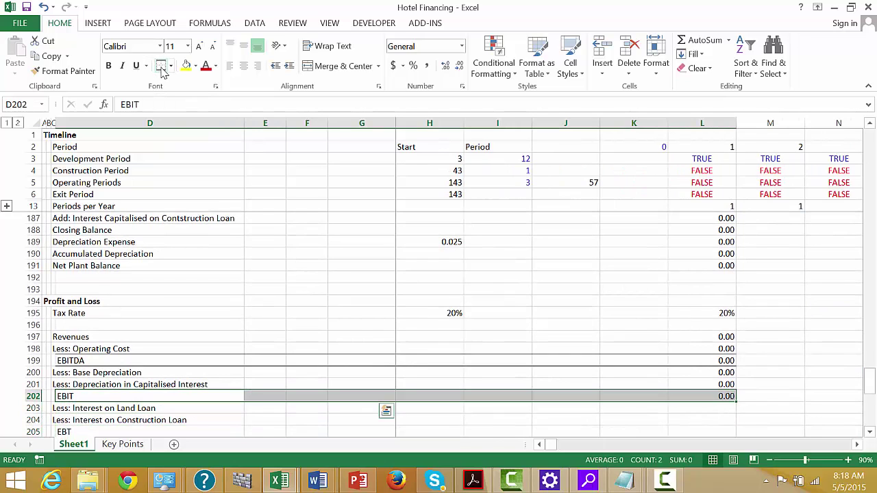
left_click(161, 70)
Step: Link Less: Interest on Land Loan in L203 to the Land Loan's Interest Expense with =L166
key("Down")
key("Right")
key("Right")
key("Right")
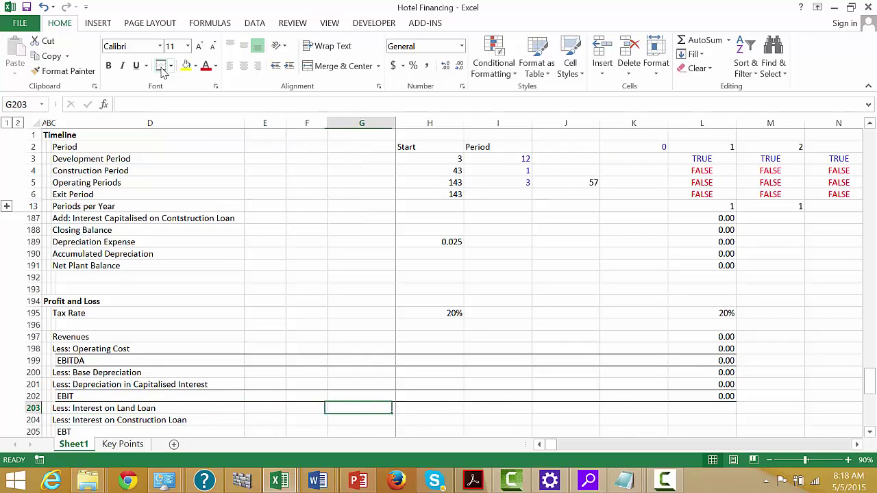
key("Right")
key("Right")
key("Right")
key("Right")
key("Right")
type("=")
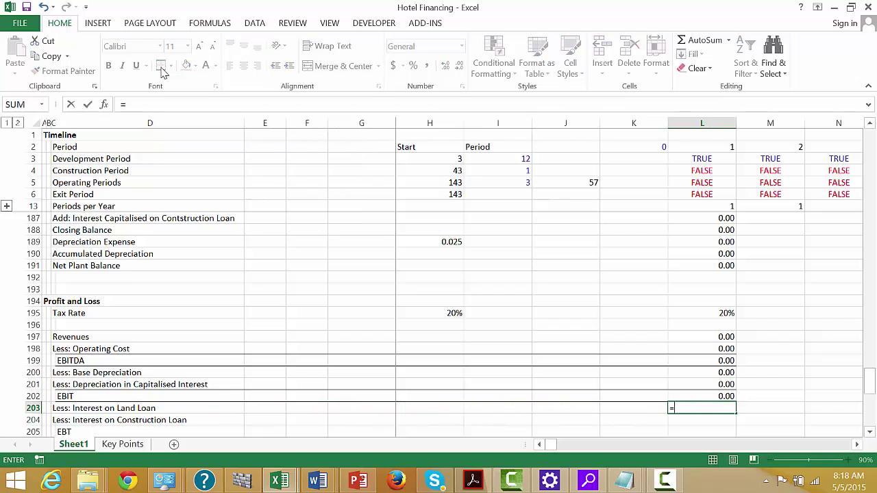
key("Up")
key("Up")
key("Up")
key("Up")
key("Up")
key("Up")
key("Up")
key("Up")
key("Up")
key("Up")
key("Up")
key("Up")
key("Up")
key("Up")
key("Up")
key("Up")
key("Up")
key("Up")
key("Up")
key("Up")
key("Up")
key("Up")
key("Up")
key("Up")
key("Up")
key("Up")
key("Up")
key("Up")
key("Up")
key("Up")
key("Up")
key("Up")
key("Up")
key("Up")
key("Up")
key("Up")
key("Up")
key("Up")
key("Up")
key("Up")
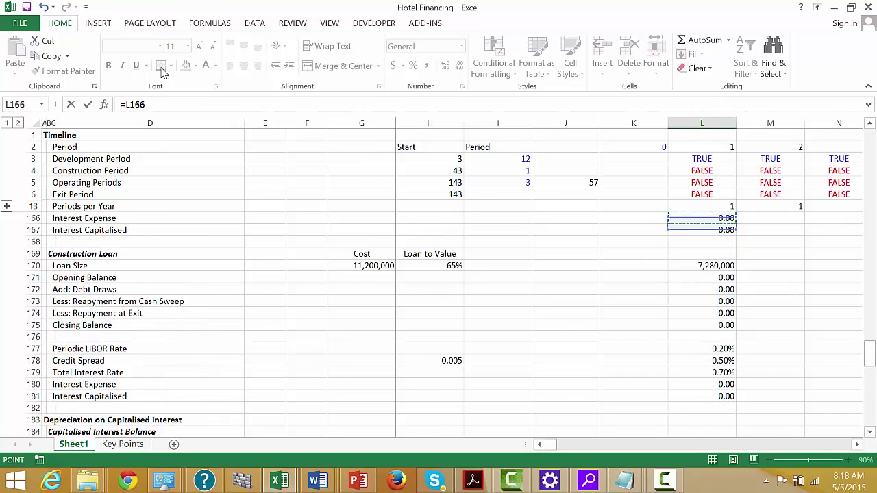
key("Up")
key("Up")
key("Up")
key("Up")
key("Up")
key("Up")
key("Up")
key("Up")
key("Up")
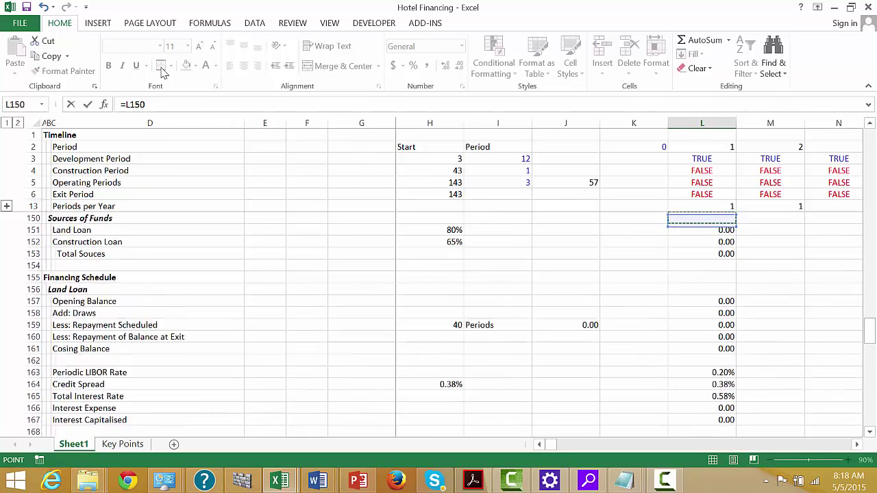
key("Down")
key("Down")
key("Down")
key("Down")
key("Down")
key("Down")
key("Down")
key("Down")
key("Down")
key("Down")
key("Down")
key("Down")
key("Down")
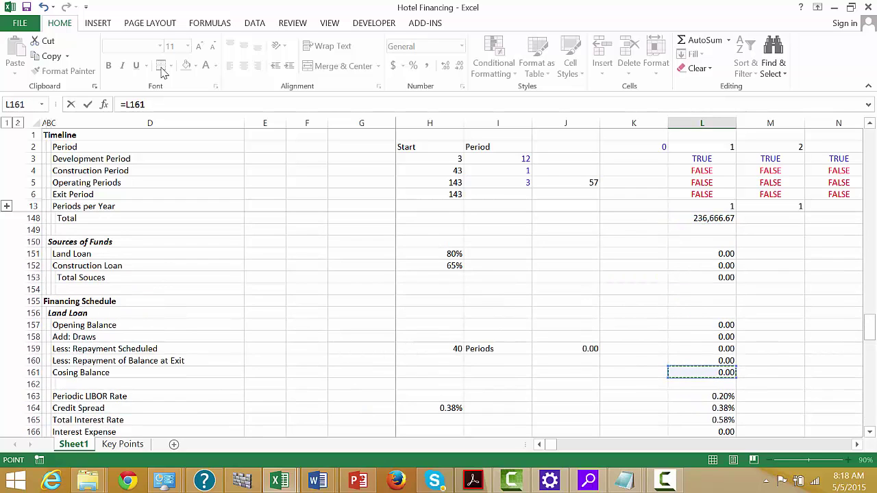
key("Down")
key("Down")
key("Down")
key("Down")
key("Down")
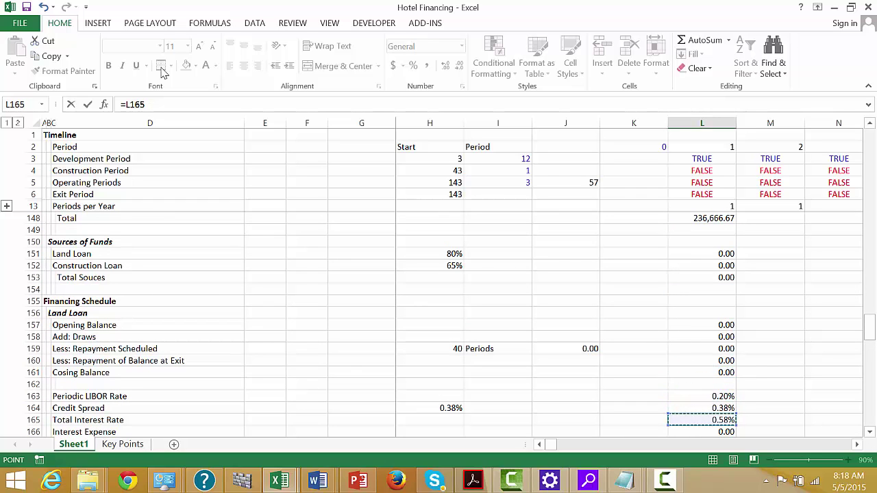
key("Up")
key("Down")
key("Down")
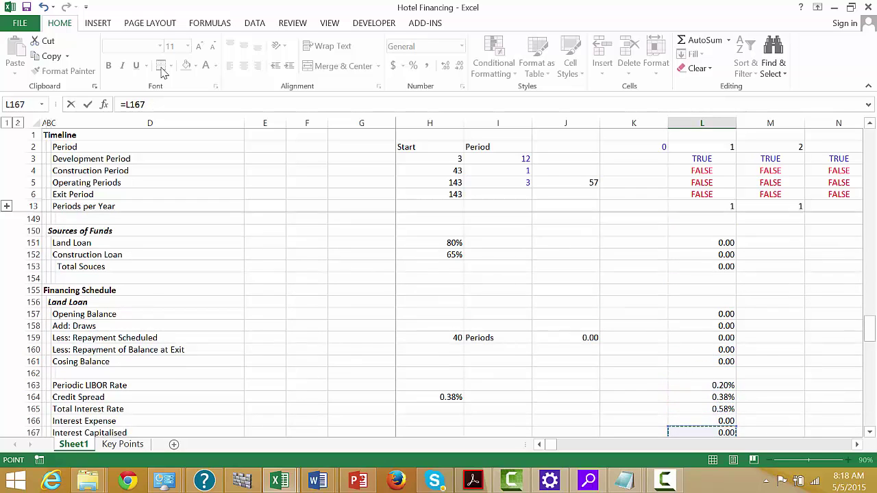
key("Up")
key("Return")
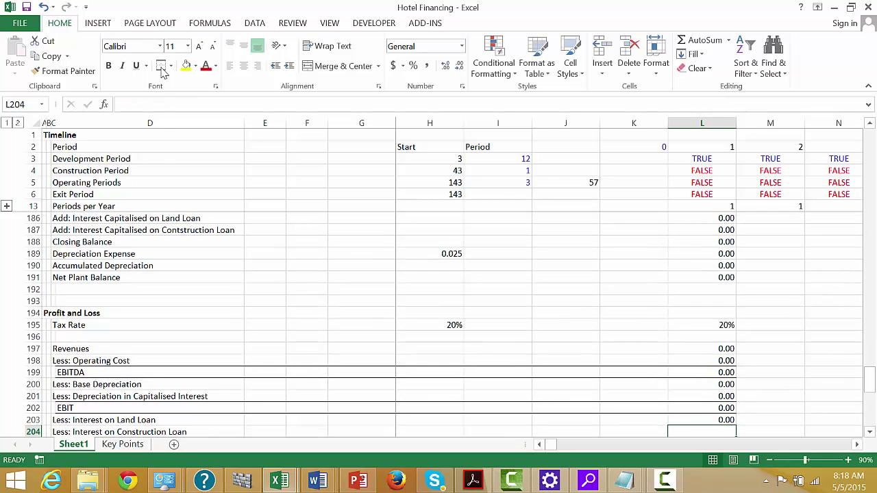
Step: Link Less: Interest on Construction Loan in L204 to the Construction Loan's Interest Expense with =L180
type("=")
key("Up")
key("Up")
key("Up")
key("Up")
key("Up")
key("Up")
key("Up")
key("Up")
key("Up")
key("Up")
key("Up")
key("Up")
key("Up")
key("Up")
key("Up")
key("Up")
key("Up")
key("Up")
key("Up")
key("Up")
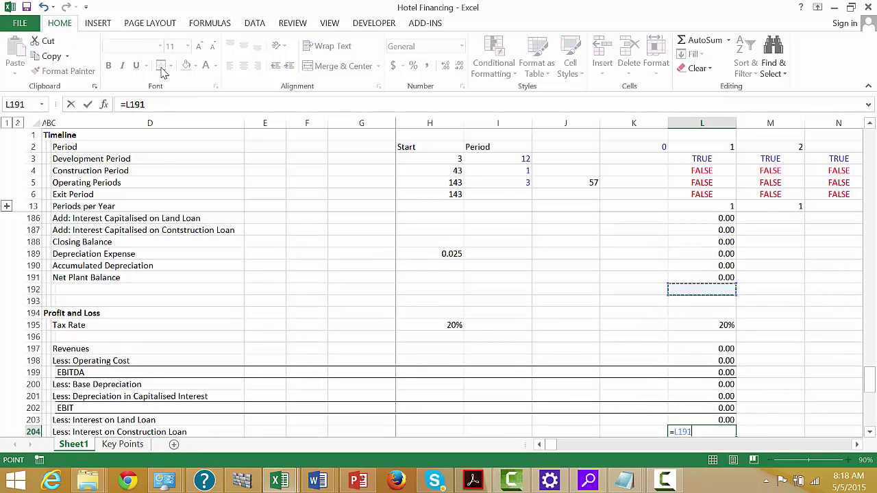
key("Up")
key("Up")
key("Up")
key("Up")
key("Up")
key("Up")
key("Up")
key("Up")
key("Up")
key("Up")
key("Down")
key("Down")
key("Down")
key("Down")
key("Down")
key("Down")
key("Down")
key("Down")
key("Down")
key("Down")
key("Down")
key("Down")
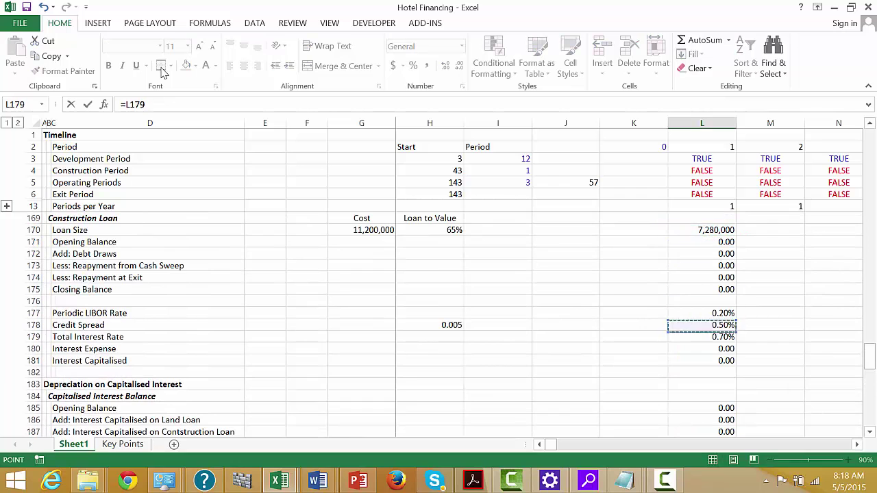
key("Up")
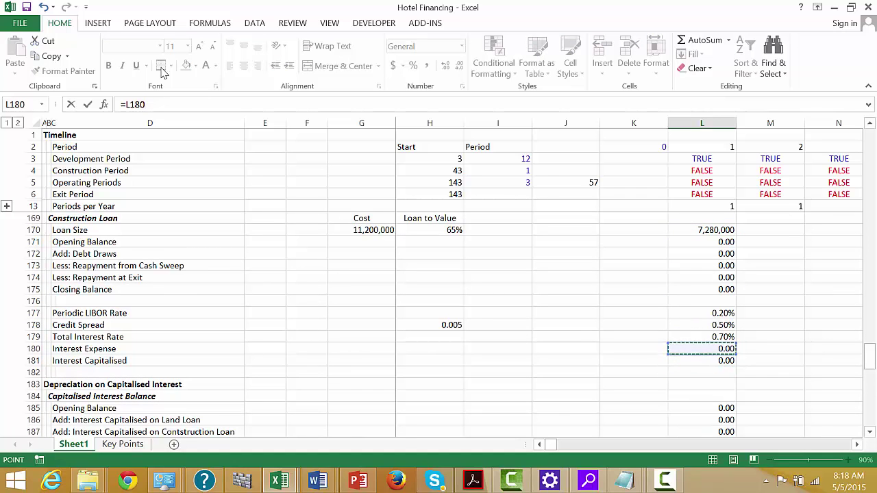
key("Return")
key("Return")
key("Up")
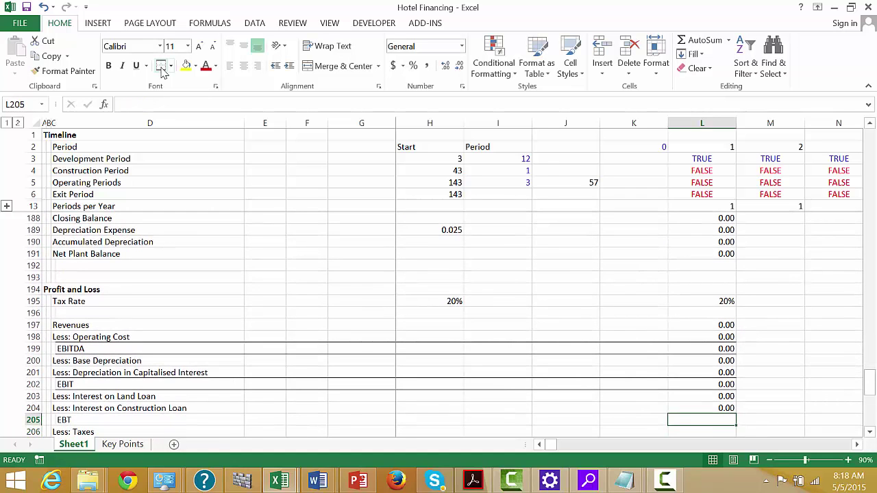
Step: Calculate EBT in L205 by deducting both loan interest lines from EBIT with the formula =L202-L203-L204
type("=")
key("Up")
key("Up")
key("Up")
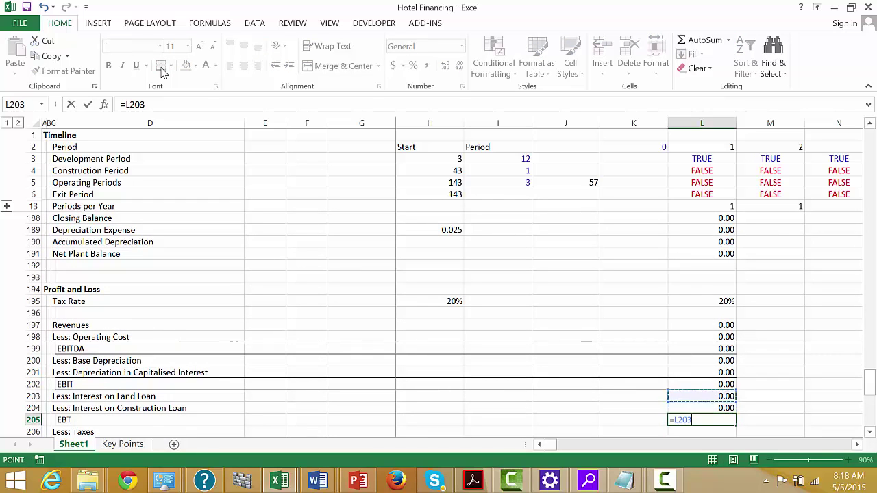
type("-")
key("Up")
key("Up")
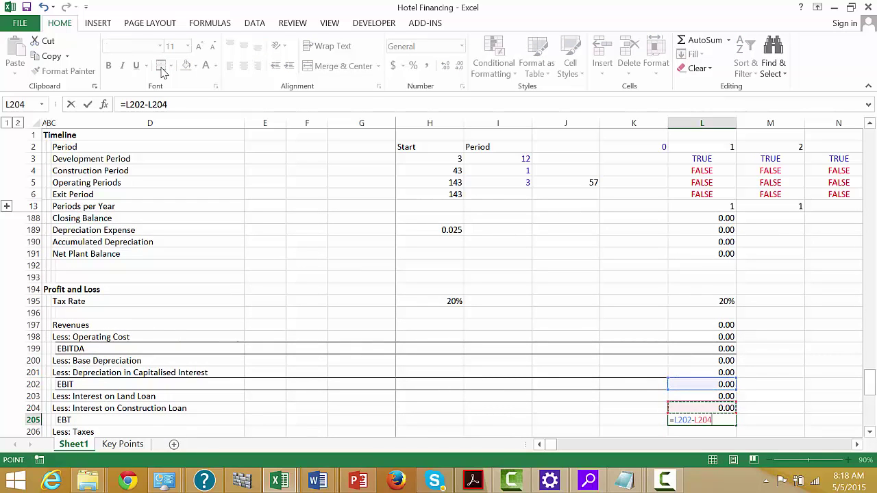
type("-")
key("Up")
key("Return")
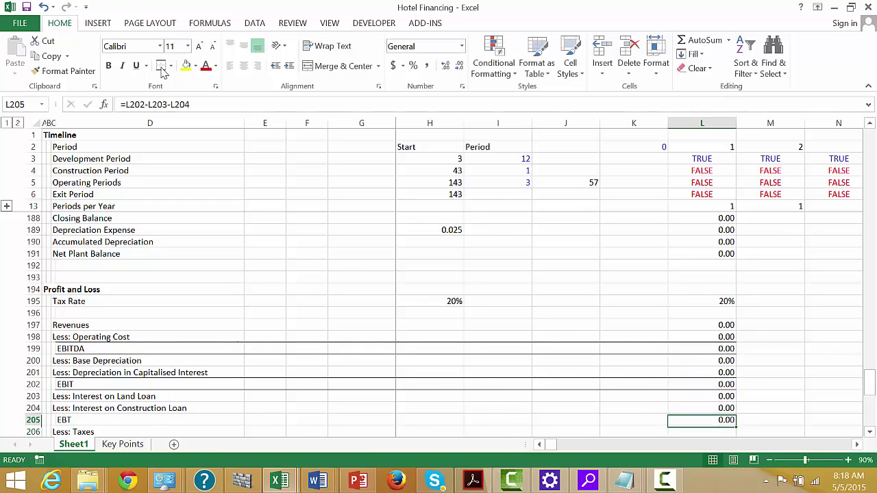
Step: Apply a Top and Bottom Border to the EBT row across D205:L205
key("Up")
key("Down")
key("ctrl+shift+Left")
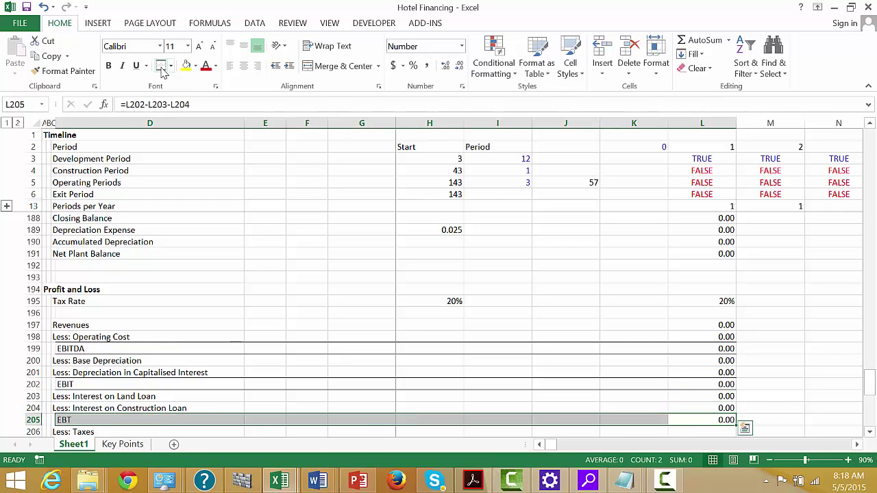
key("Left")
key("Left")
key("Left")
key("Left")
key("Left")
key("Left")
key("Left")
key("Left")
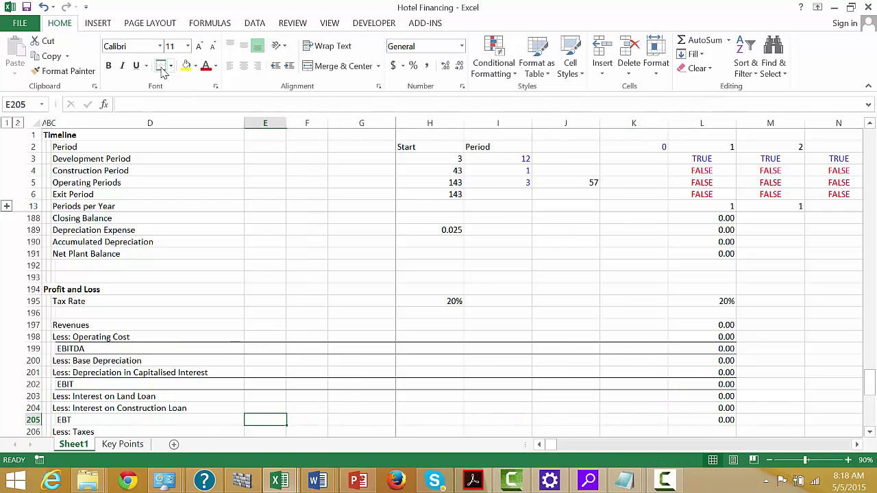
key("ctrl+shift+Right")
key("ctrl+shift+Right")
key("ctrl+shift+Left")
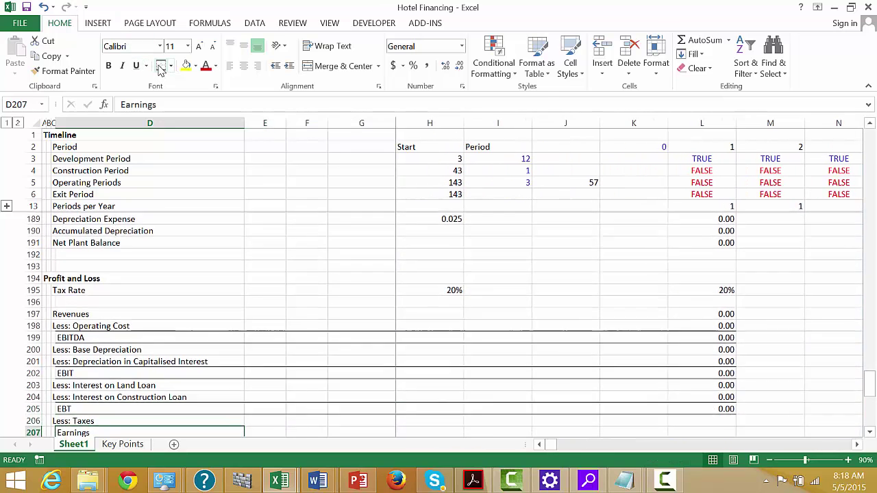
Step: Calculate Less: Taxes in L206 by multiplying EBT by the tax rate with the formula =L205*L195
key("Up")
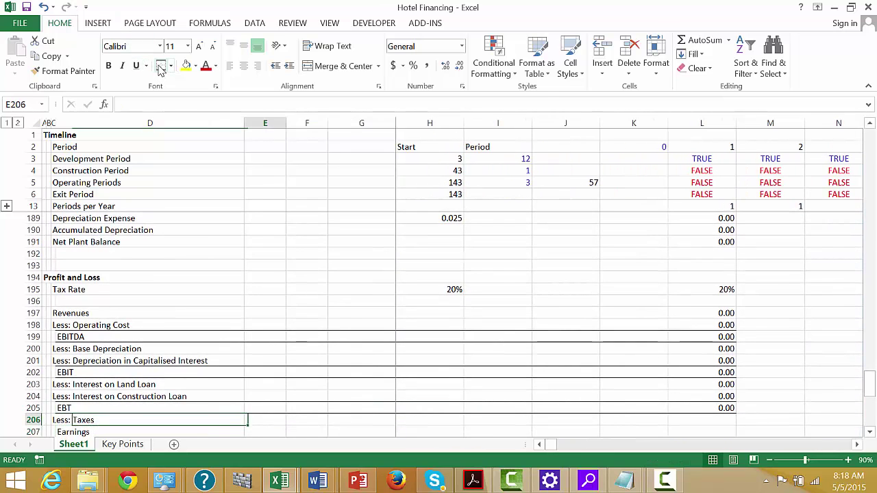
key("Right")
key("Right")
key("Right")
key("Right")
key("Right")
key("Right")
key("Right")
key("Right")
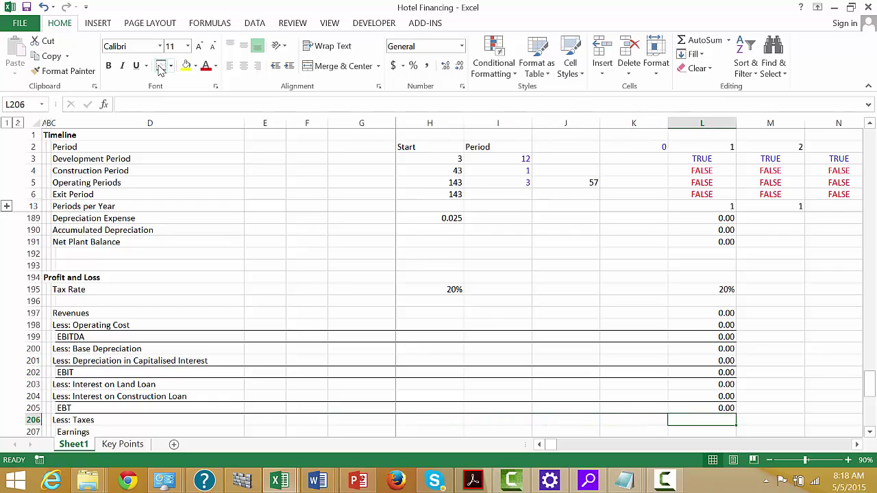
type("=")
key("Up")
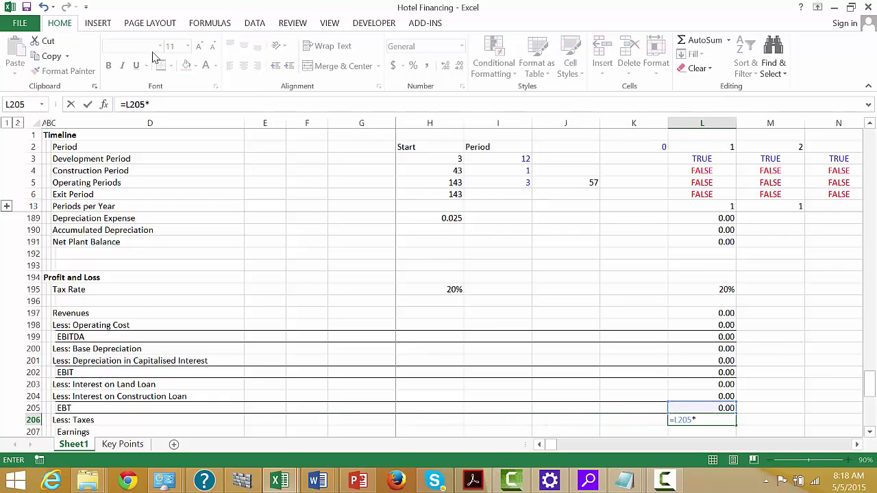
left_click(705, 294)
key("Up")
key("Return")
key("Up")
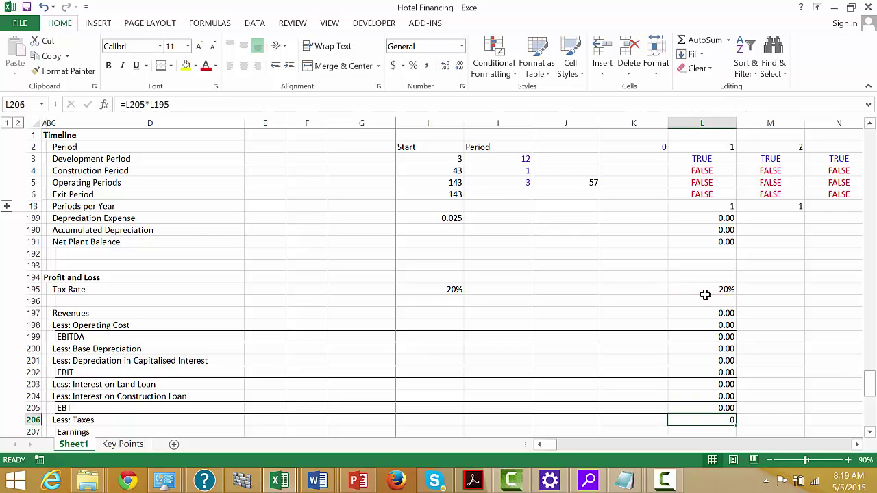
Step: Calculate Earnings in L207 by deducting taxes from EBT with the formula =L205-L206
key("Down")
type("=")
key("Up")
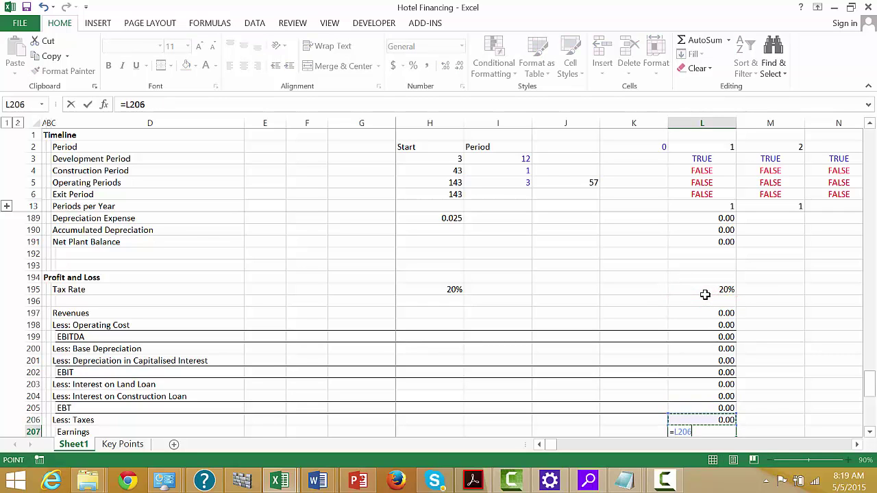
key("Up")
type("-")
key("Up")
key("Return")
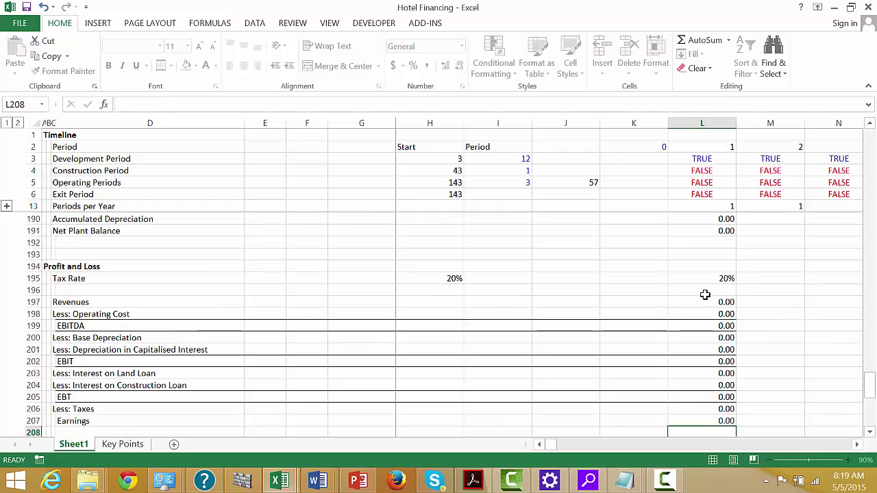
Step: Apply a Top and Double Bottom Border to the Earnings row across D207:L207
key("Up")
key("ctrl+Left")
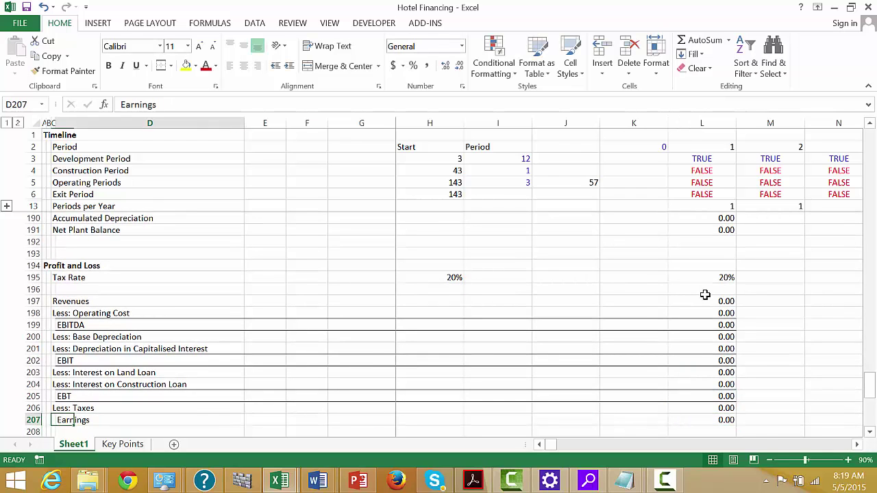
key("ctrl+shift+Right")
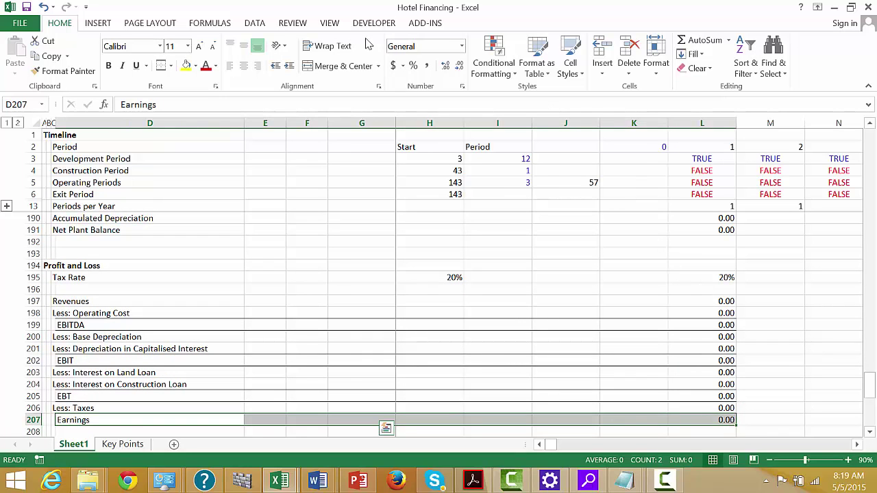
left_click(173, 67)
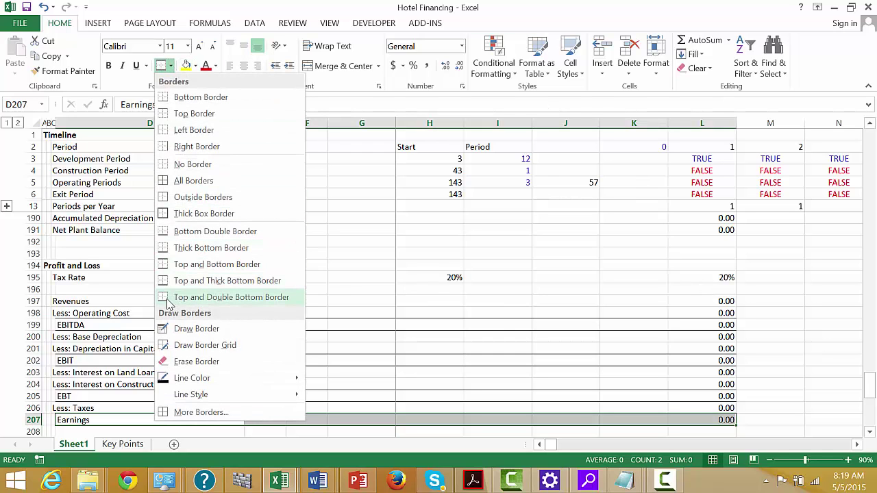
left_click(227, 296)
Step: Link the Cash Flow section's EBITDA in L210 to the Profit and Loss EBITDA in L199
key("Down")
key("Down")
key("Down")
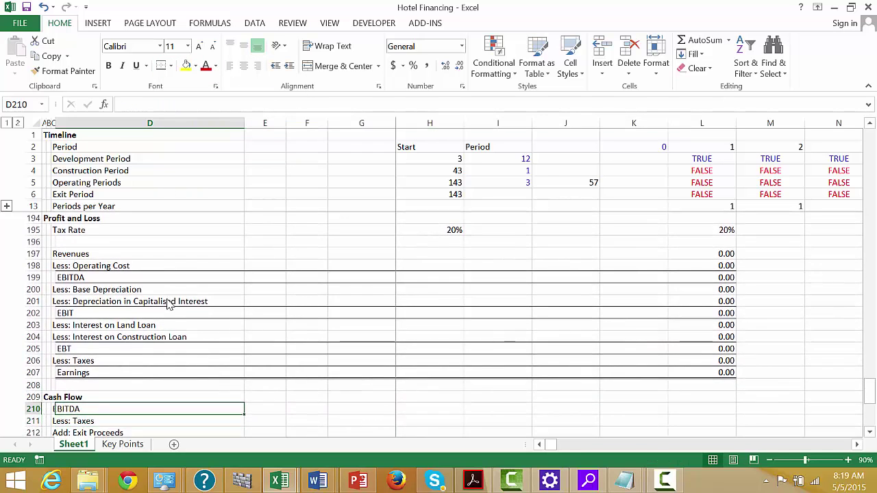
key("Right")
key("Right")
key("Right")
key("Right")
key("Right")
key("Right")
key("Right")
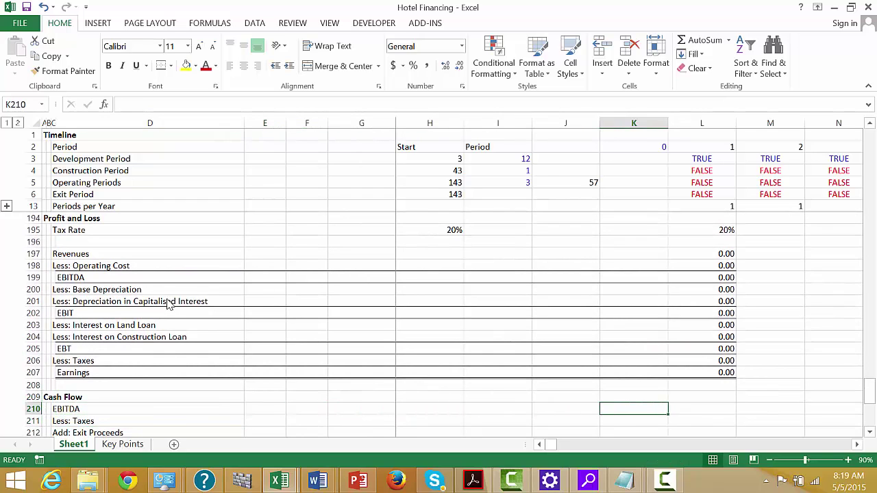
key("Right")
type("=")
key("Up")
key("Up")
key("Up")
key("Up")
key("Up")
key("Up")
key("Up")
key("Up")
key("Up")
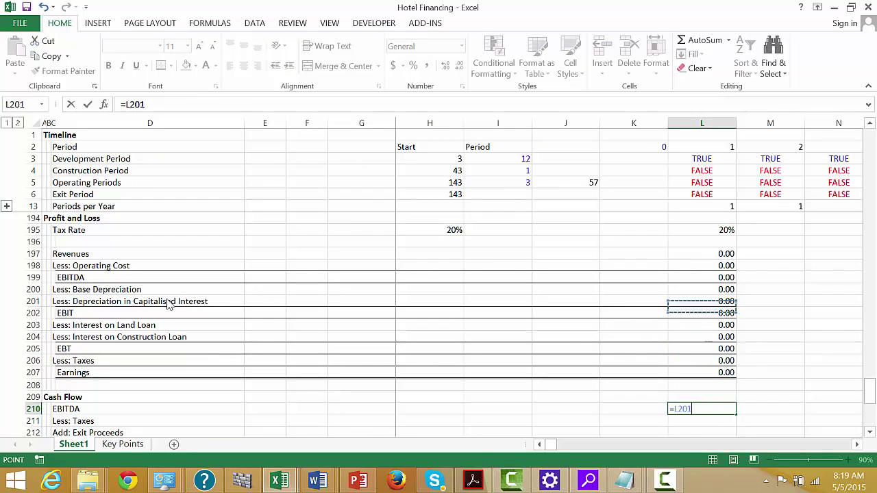
key("Up")
key("Up")
key("Up")
key("Down")
key("Return")
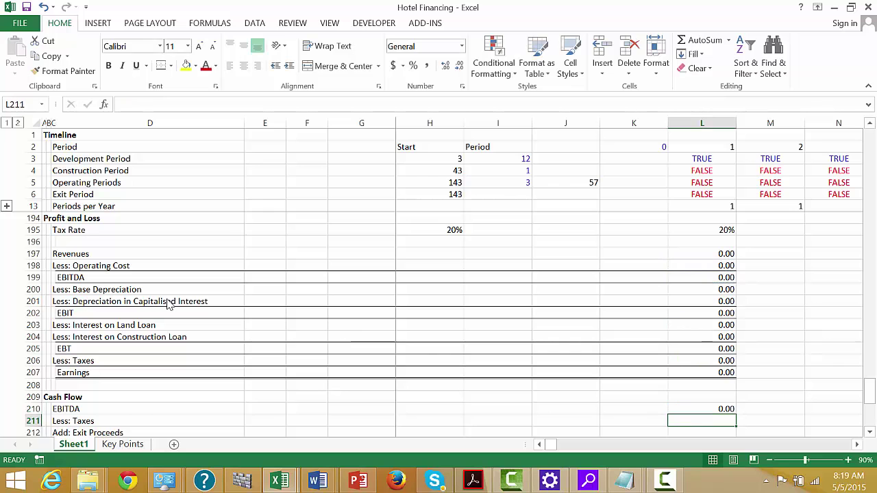
Step: Link the Cash Flow section's Less: Taxes in L211 to the Profit and Loss taxes with =L206
type("=")
key("Up")
key("Up")
key("Up")
key("Up")
key("Up")
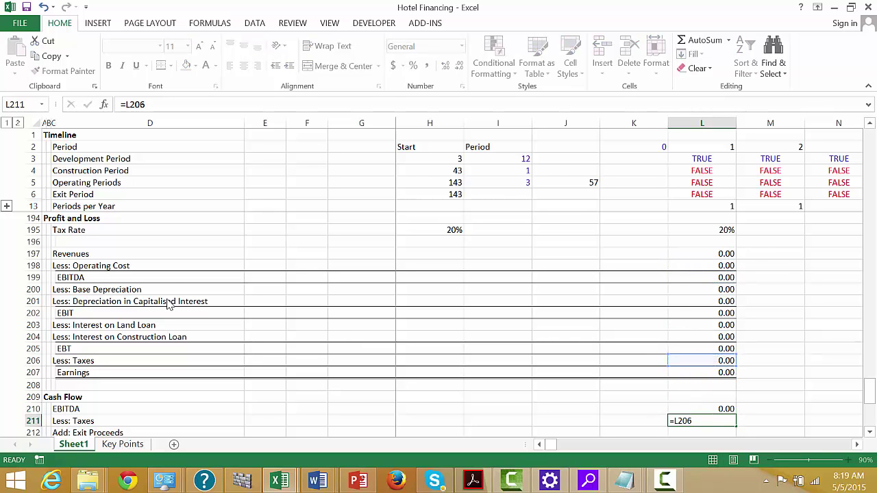
key("Return")
Step: Link the Cash Flow section's Add: Exit Proceeds in L212 to the Cap Rate/ Exit Proceed row with =L123
type("=")
key("Up")
key("Up")
key("Up")
key("Up")
key("Up")
key("Up")
key("Up")
key("Up")
key("Up")
key("Up")
key("Up")
key("Up")
key("Up")
key("Up")
key("Up")
key("Up")
key("Up")
key("Up")
key("Up")
key("Up")
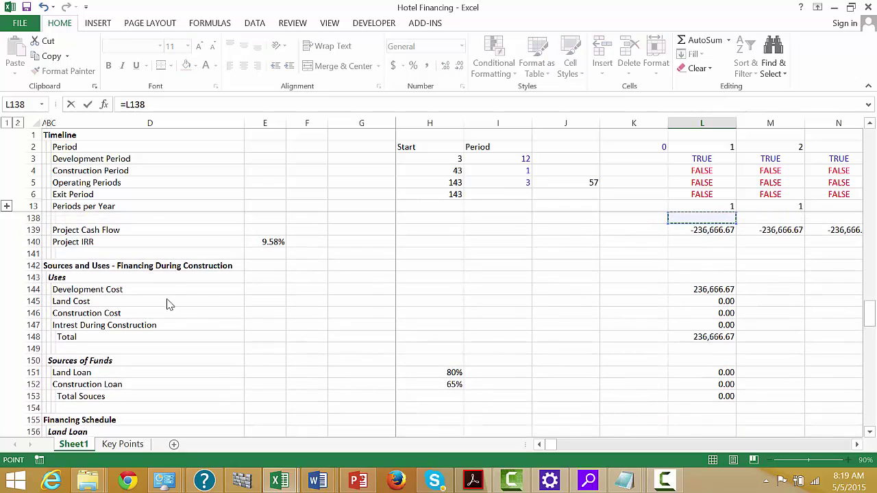
key("Up")
key("Up")
key("Up")
key("Up")
key("Up")
key("Up")
key("Up")
key("Up")
key("Up")
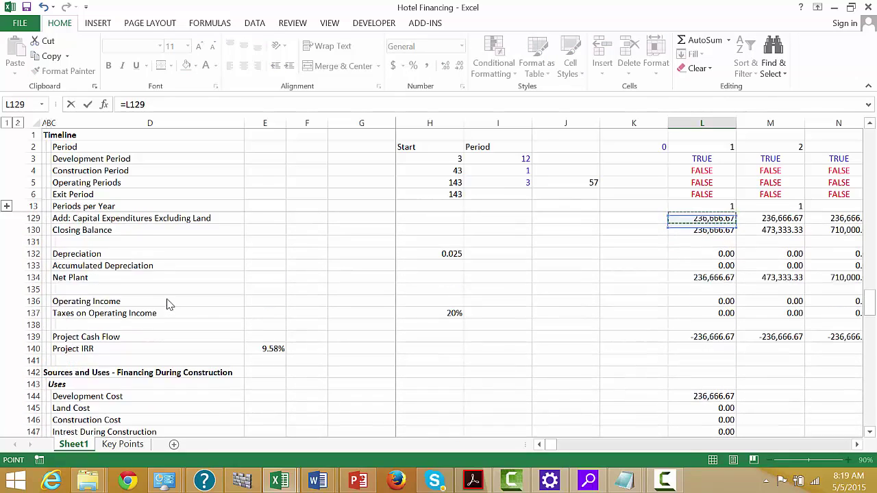
key("Up")
key("Up")
key("Up")
key("Up")
key("Up")
key("Up")
key("Up")
key("Up")
key("Up")
key("Up")
key("Down")
key("Down")
key("Down")
key("Down")
key("Return")
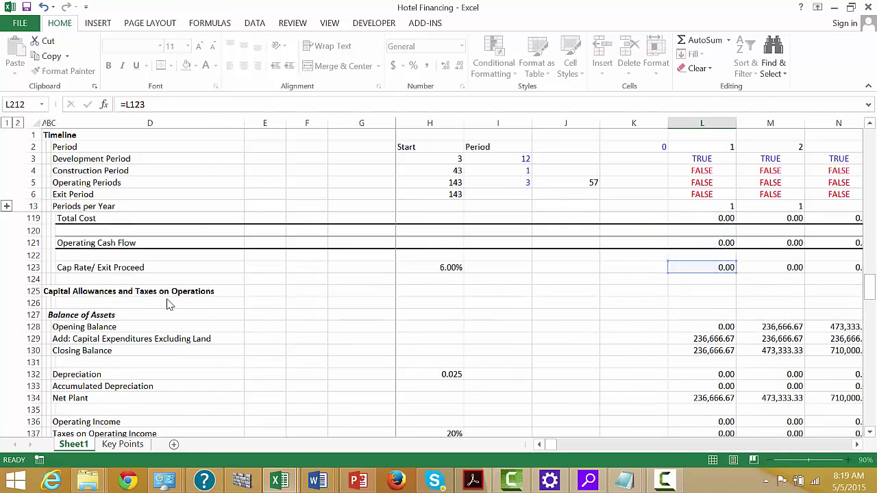
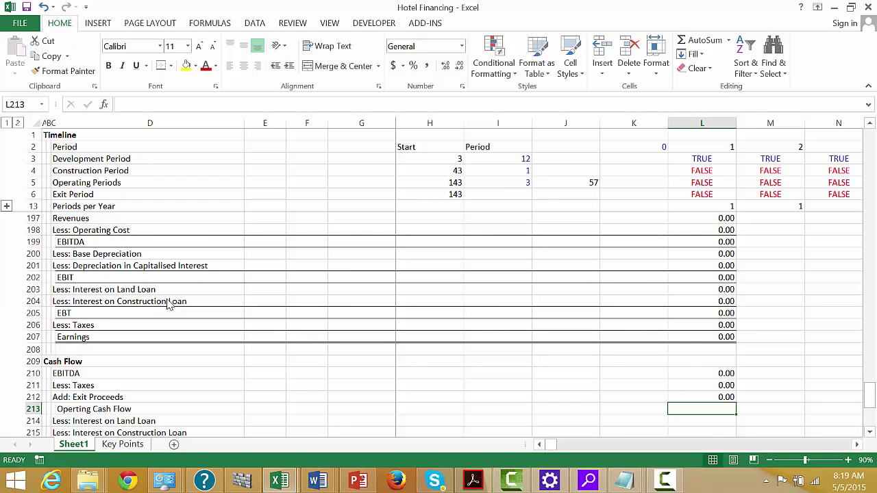
Step: Calculate operating cash flow in L213 from EBITDA less taxes plus exit proceeds with =L210-L211+L212
type("=")
key("Up")
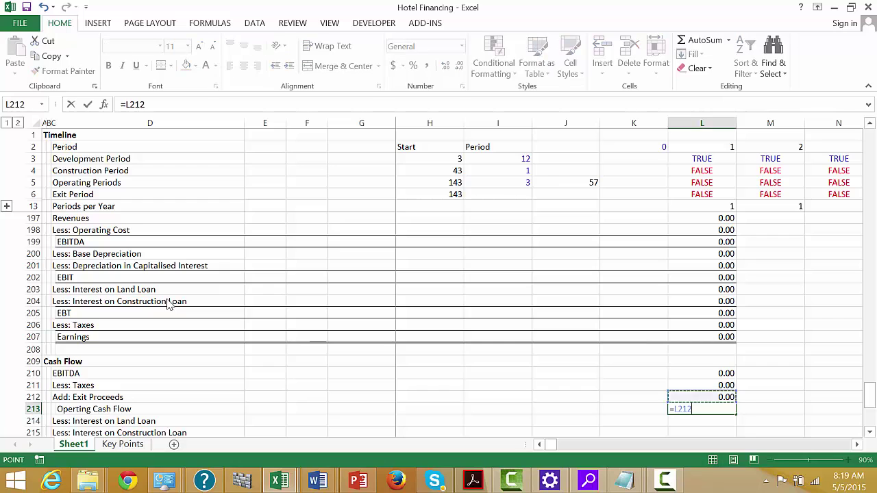
key("Up")
key("Up")
type("-")
key("Up")
key("Up")
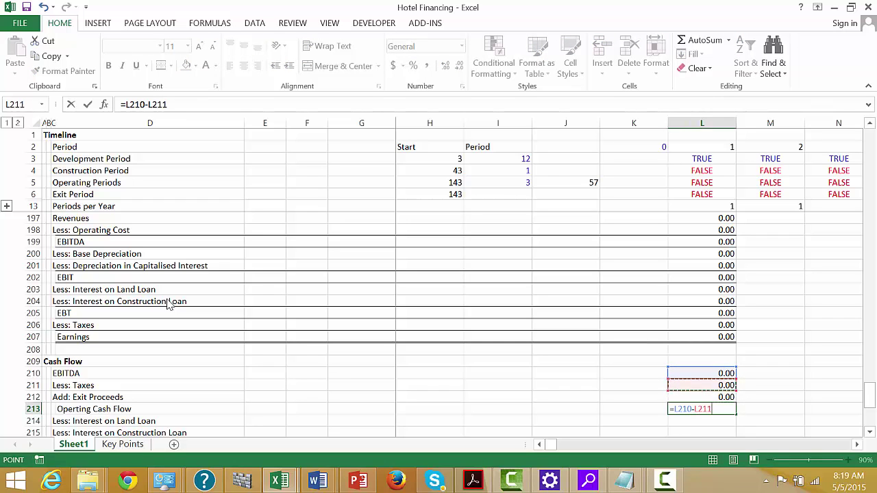
type("+")
key("Up")
key("Return")
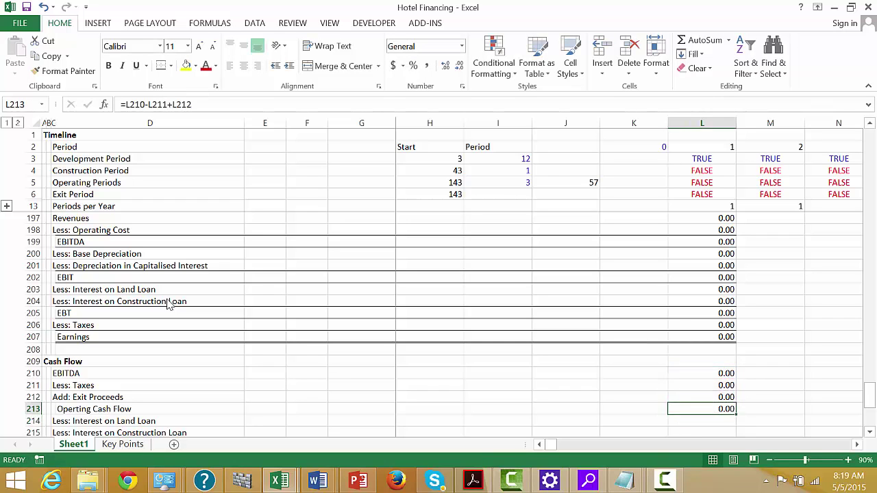
Step: Apply a Top and Double Bottom Border to the operating cash flow row across D213:L213
key("Up")
key("ctrl+Left")
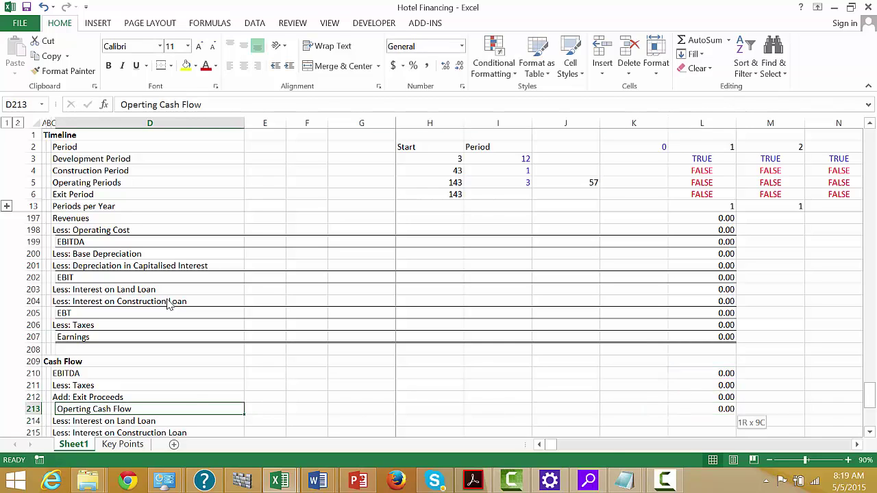
key("ctrl+shift+Right")
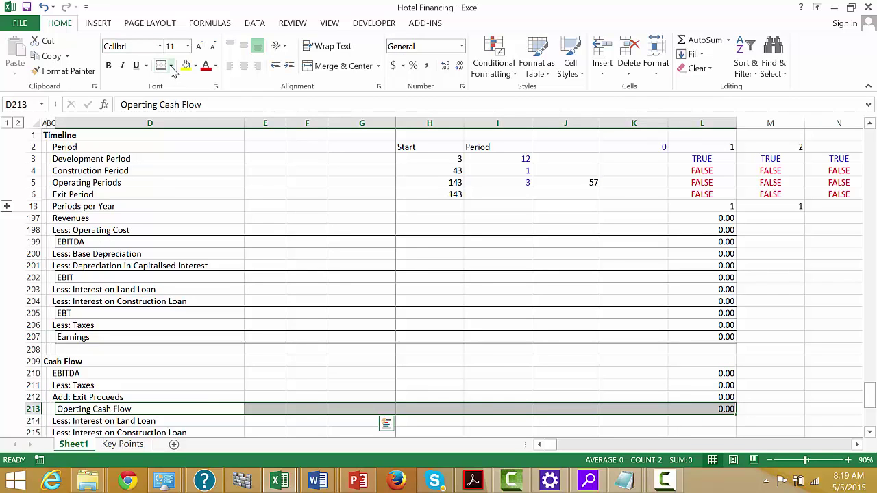
left_click(172, 67)
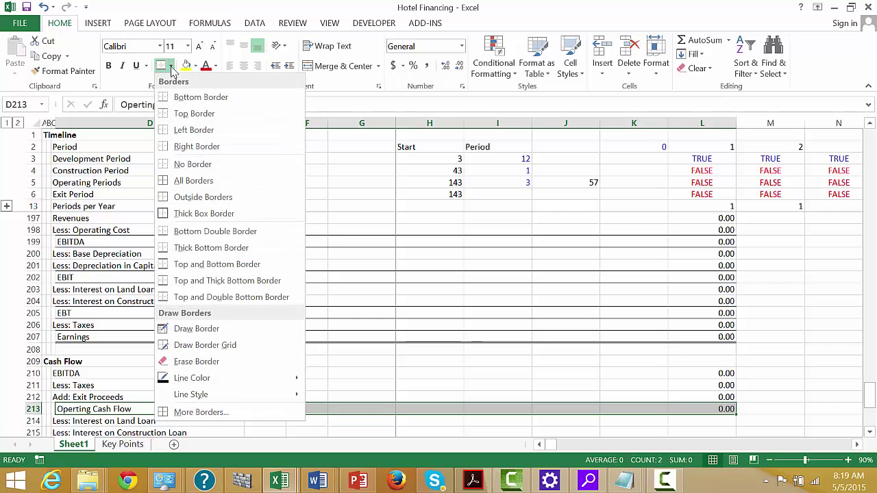
left_click(163, 292)
Step: Link the Cash Flow section's Less: Interest on Land Loan in L214 to the Profit and Loss land loan interest in L203
key("Down")
key("Right")
key("Right")
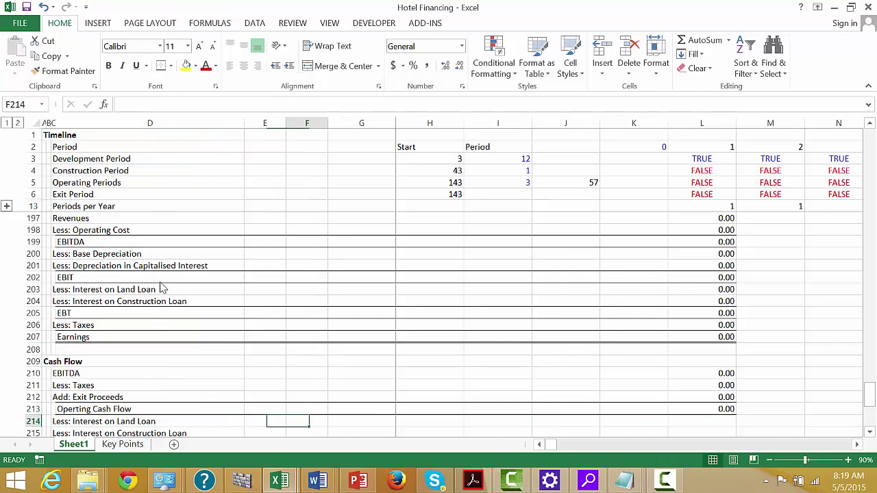
key("Right")
key("Right")
key("Right")
key("Right")
key("Right")
type("=")
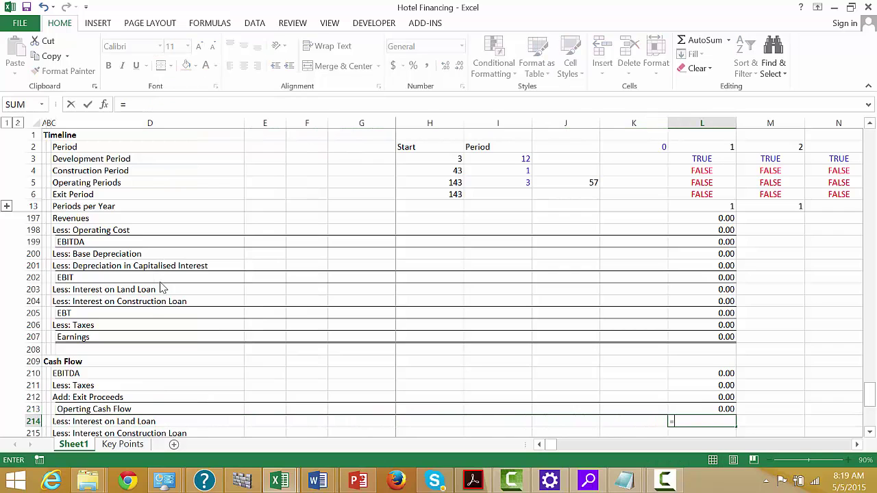
key("Up")
key("Up")
key("Up")
key("Up")
key("Up")
key("Up")
key("Up")
key("Up")
key("Up")
key("Up")
key("Up")
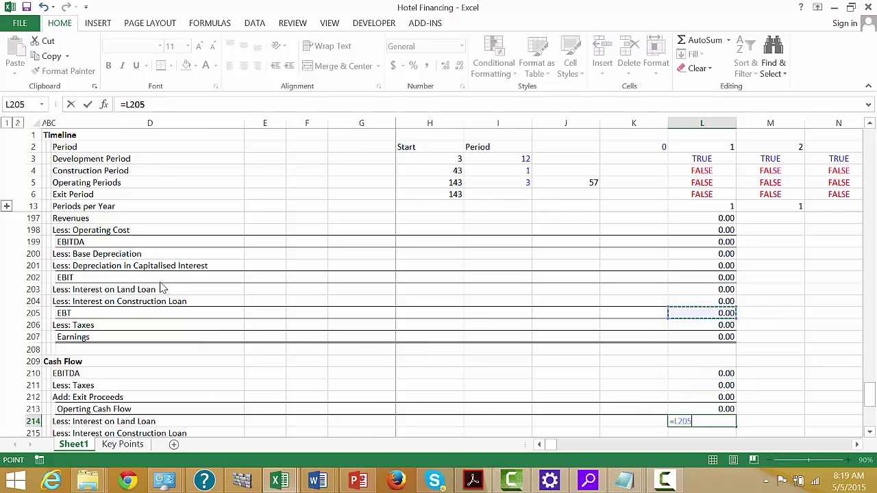
key("Return")
Step: Link the Cash Flow section's Less: Interest on Construction Loan in L215 to the Profit and Loss construction loan interest in L204
type("=")
key("Up")
key("Up")
key("Up")
key("Up")
key("Up")
key("Up")
key("Up")
key("Up")
key("Up")
key("Up")
key("Up")
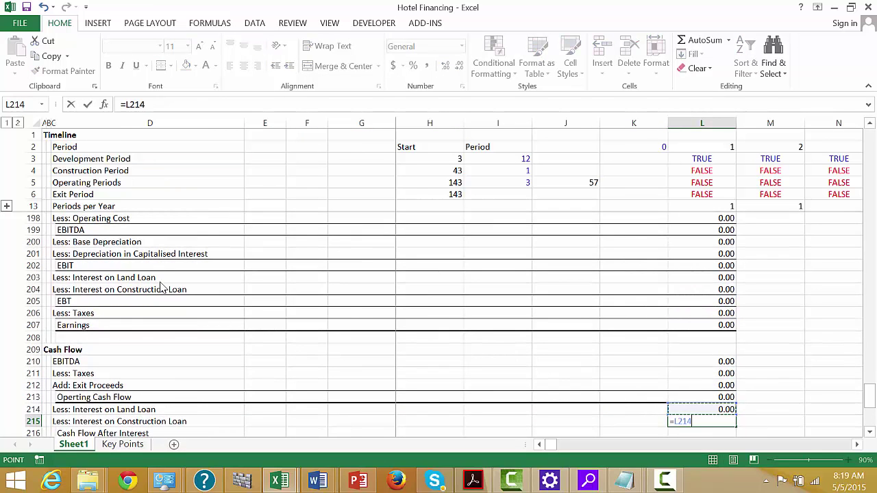
key("Return")
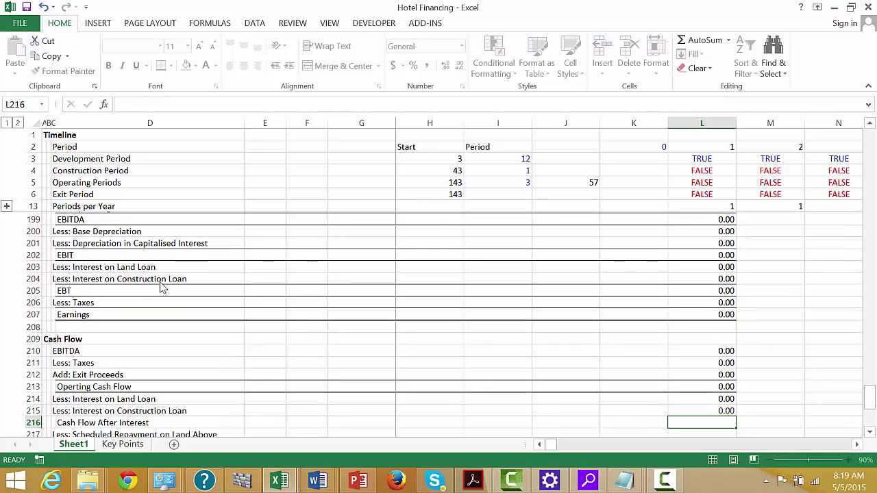
key("Left")
key("Left")
key("Left")
key("Left")
key("Left")
key("Left")
key("Left")
key("Left")
key("Left")
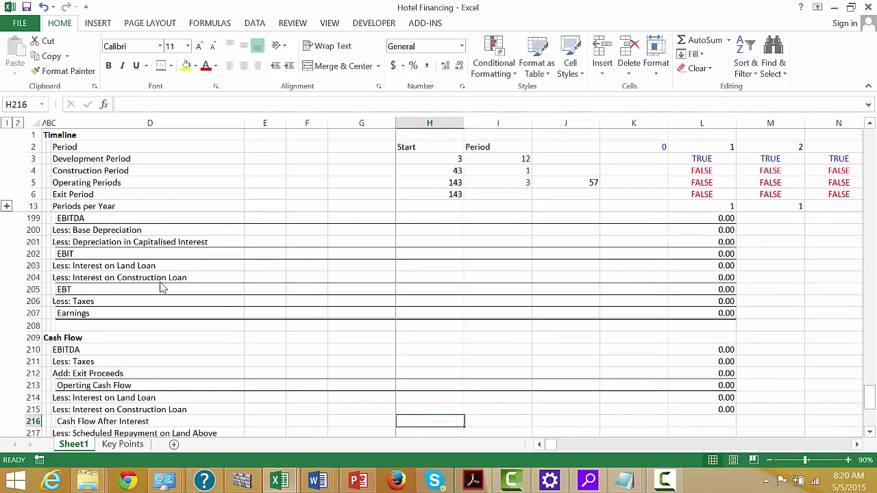
key("ctrl+shift+Right")
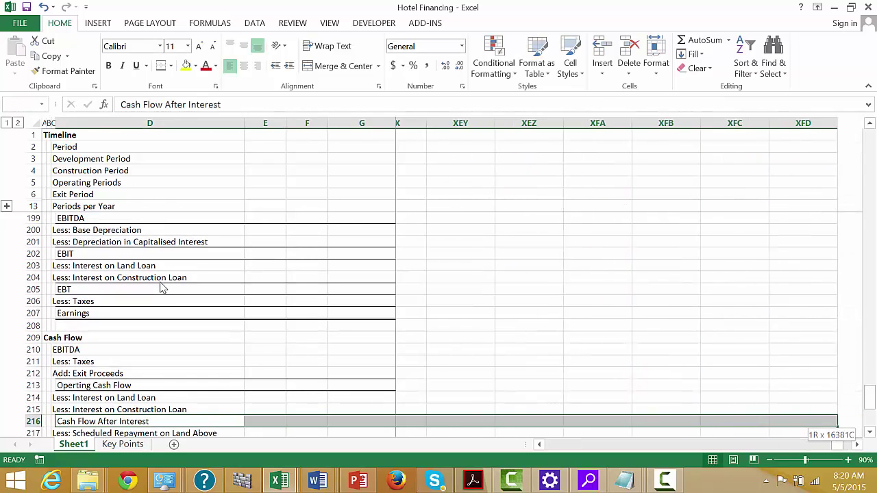
key("Right")
key("Right")
key("Right")
key("Right")
key("Right")
key("Right")
key("Right")
key("Right")
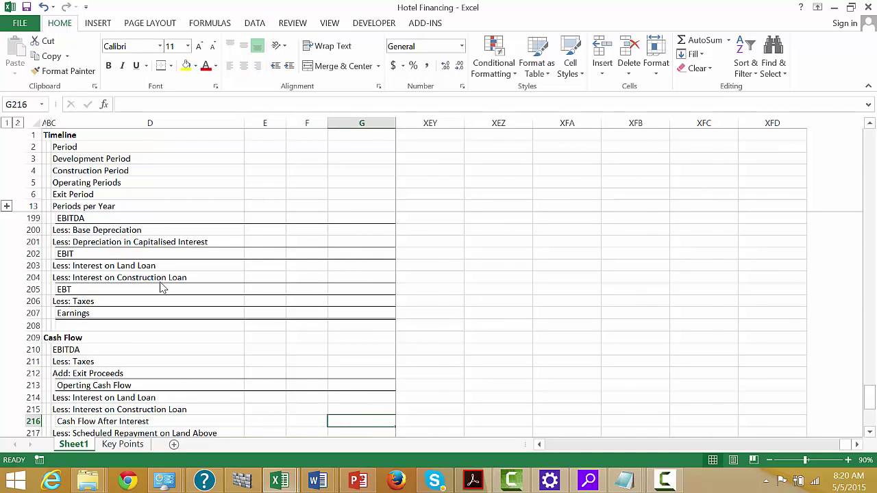
key("Right")
Step: Calculate Cash Flow After Interest in L216 by deducting both loan interests from operating cash flow with =L213-L214-L215
type("=")
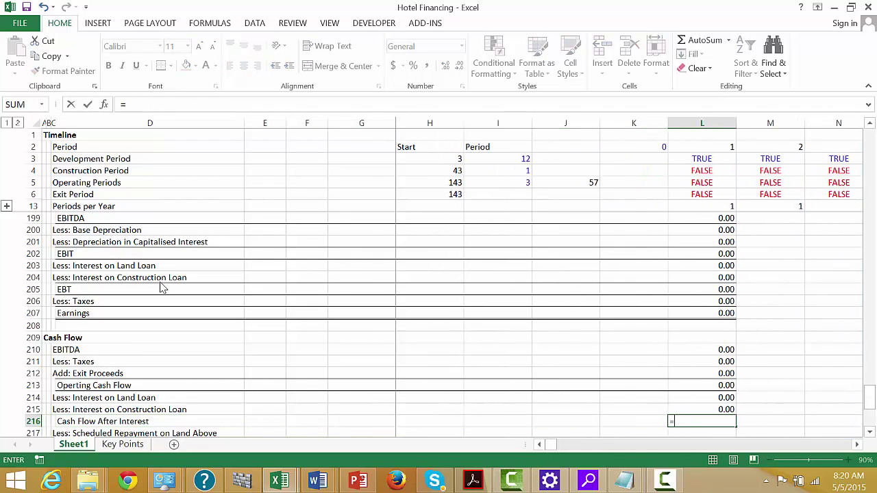
key("Up")
key("Up")
key("Up")
type("-")
key("Up")
key("Up")
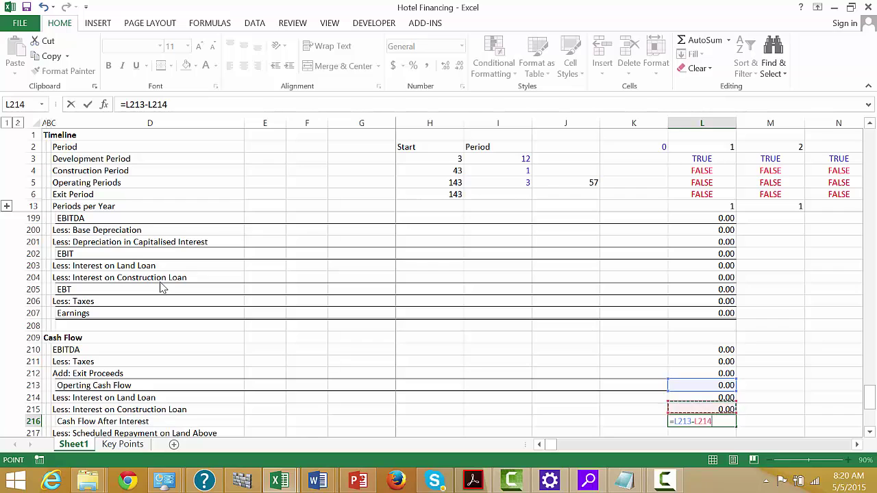
type("-")
key("Up")
key("Return")
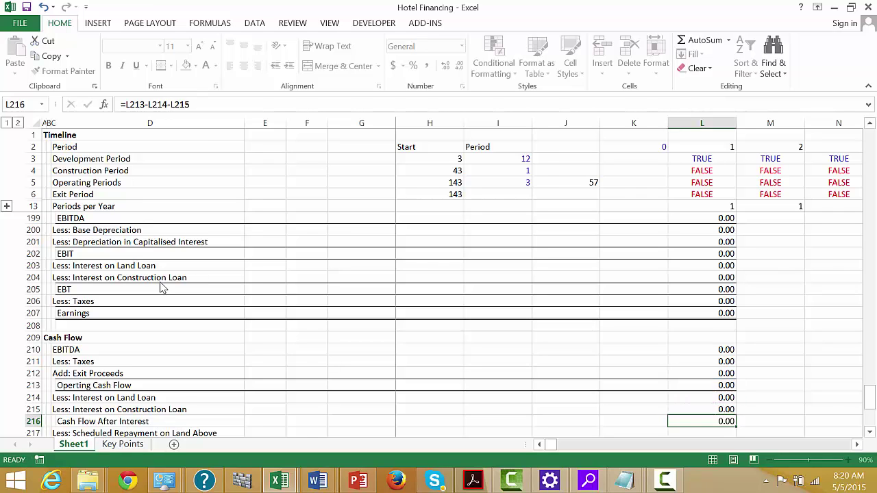
Step: Apply the same top and double bottom border to the Cash Flow After Interest row across D216:L216
key("Up")
key("ctrl+Left")
key("ctrl+shift+Right")
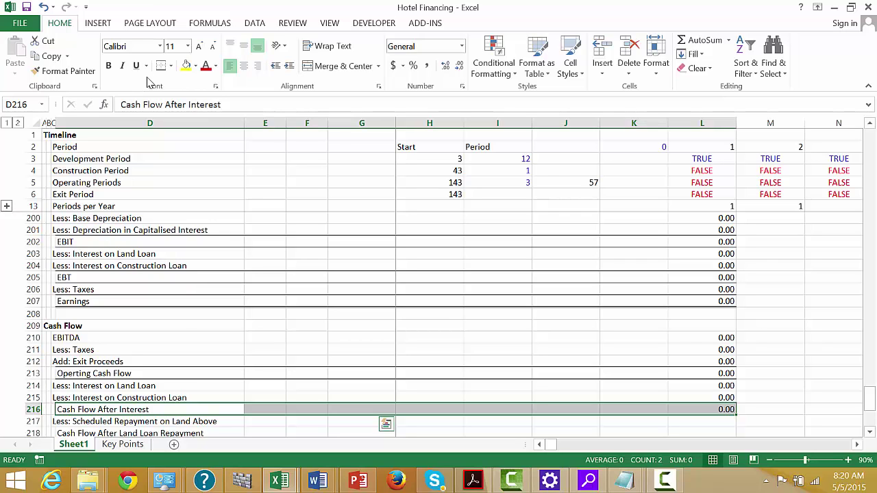
key("Down")
key("Down")
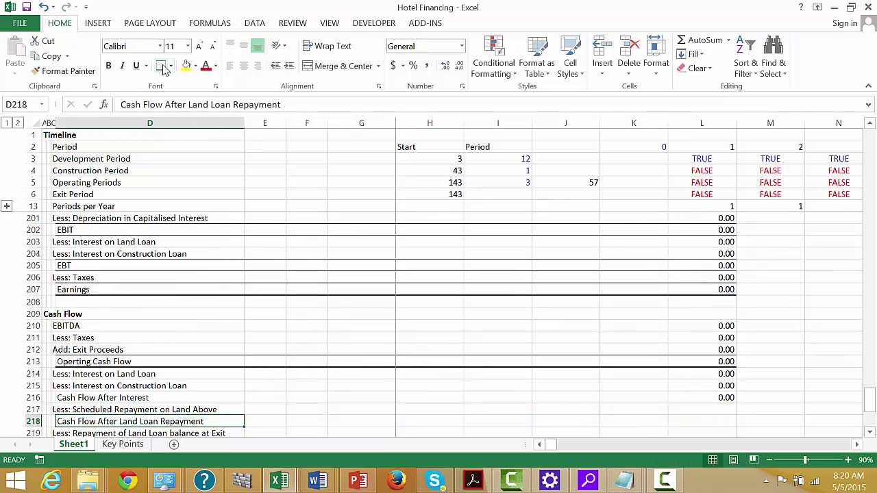
key("Up")
key("Right")
key("Right")
key("Right")
key("ctrl+Left")
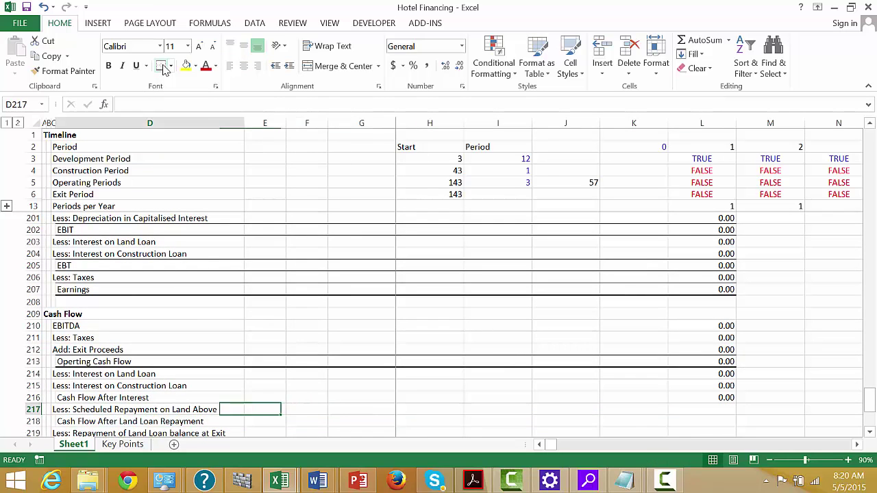
key("Up")
key("ctrl+shift+Right")
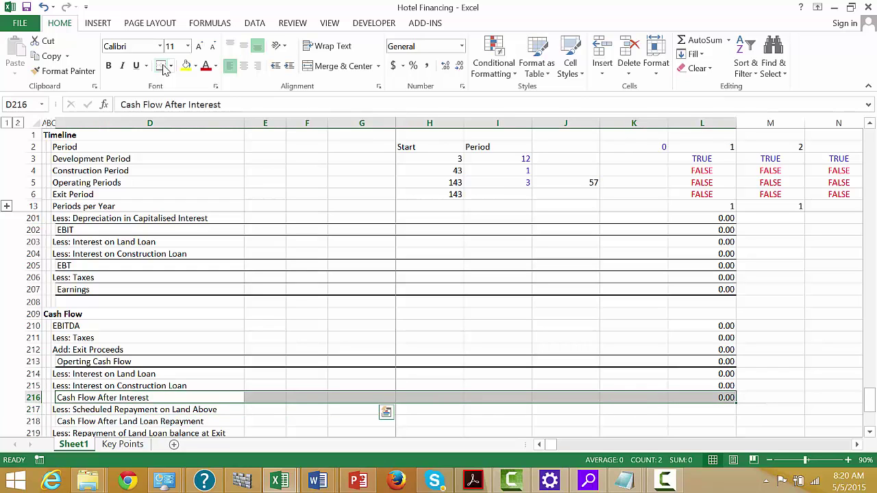
left_click(163, 71)
Step: Link the Cash Flow section's Less: Scheduled Repayment on Land Above in L217 to the land loan's scheduled repayment in L159
key("Down")
key("Right")
key("Right")
key("Right")
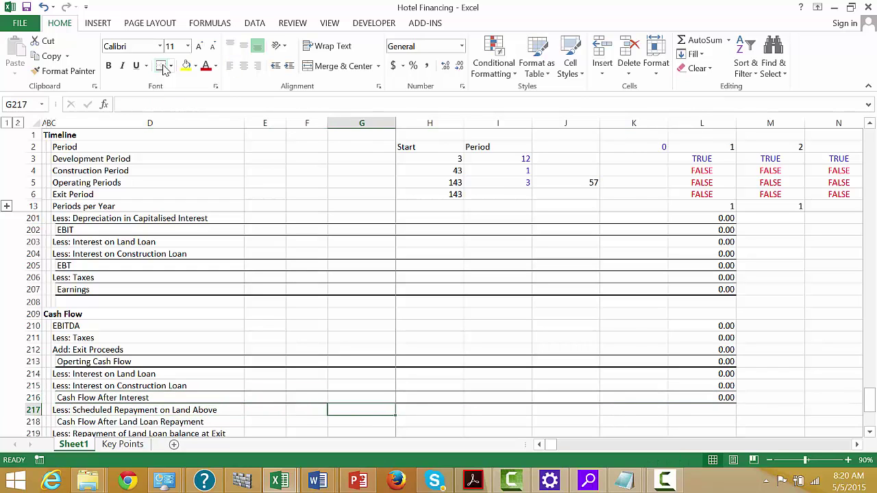
key("Right")
key("Right")
key("Right")
key("Right")
key("Right")
type("=")
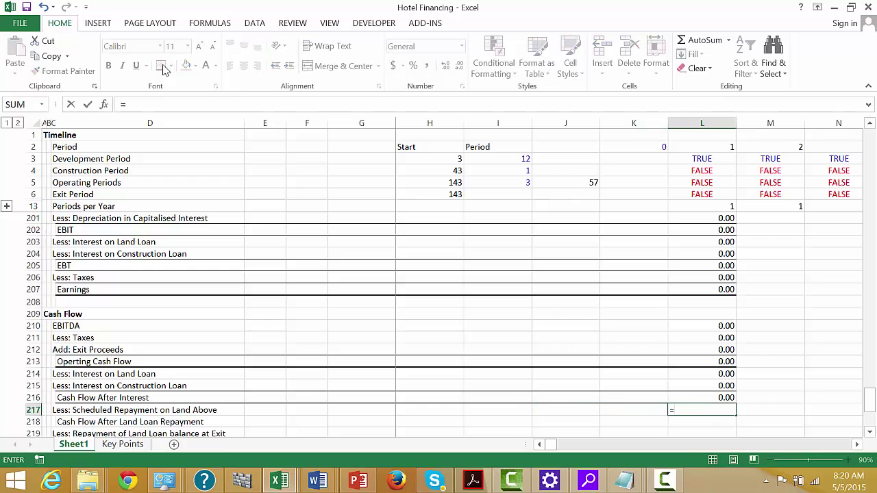
key("Up")
key("Up")
key("Up")
key("Up")
key("Up")
key("Up")
key("Up")
key("Up")
key("Up")
key("Up")
key("Up")
key("Up")
key("Up")
key("Up")
key("Up")
key("Up")
key("Up")
key("Up")
key("Up")
key("Up")
key("Up")
key("Up")
key("Up")
key("Up")
key("Up")
key("Up")
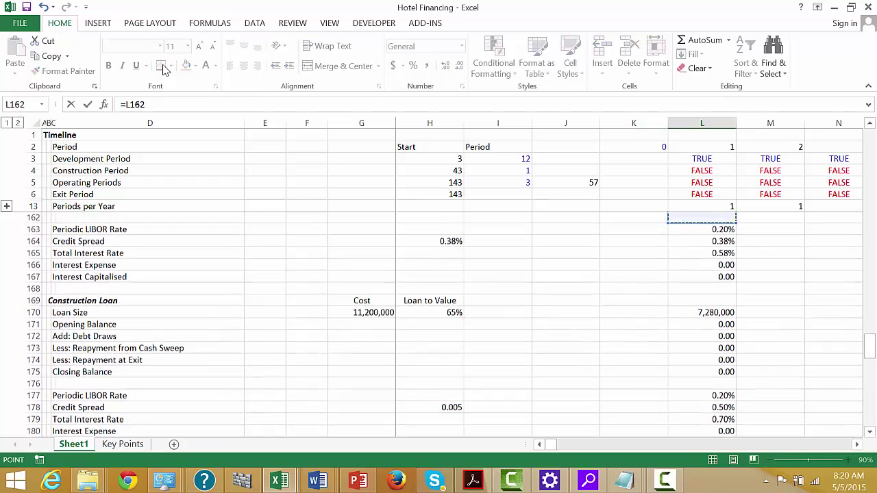
key("Down")
key("Down")
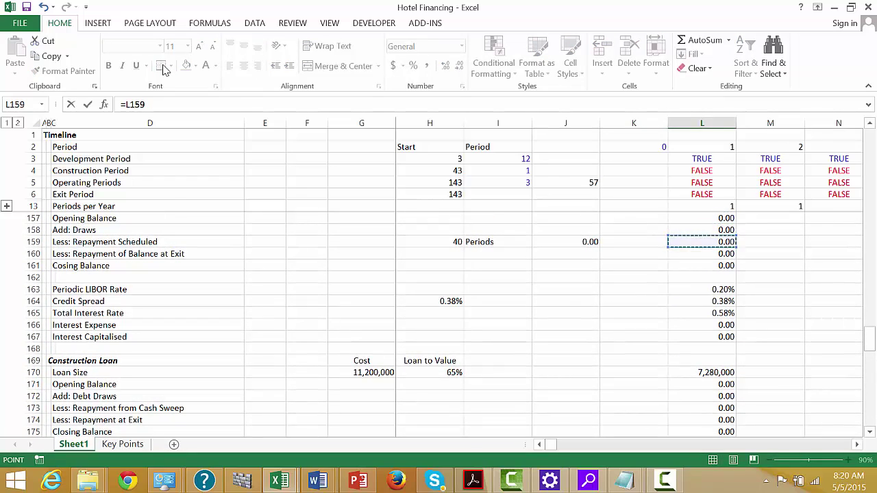
key("Return")
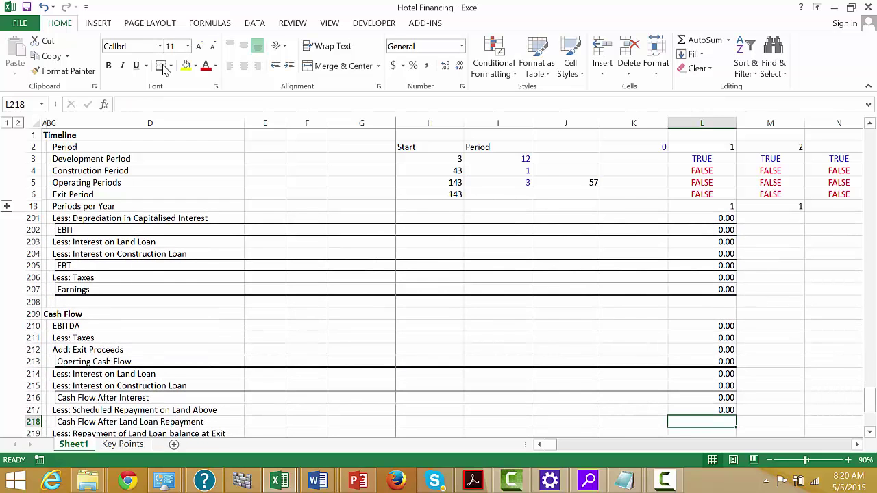
Step: Calculate Cash Flow After Land Loan Repayment in L218 by deducting the scheduled repayment with =L216-L217
type("=")
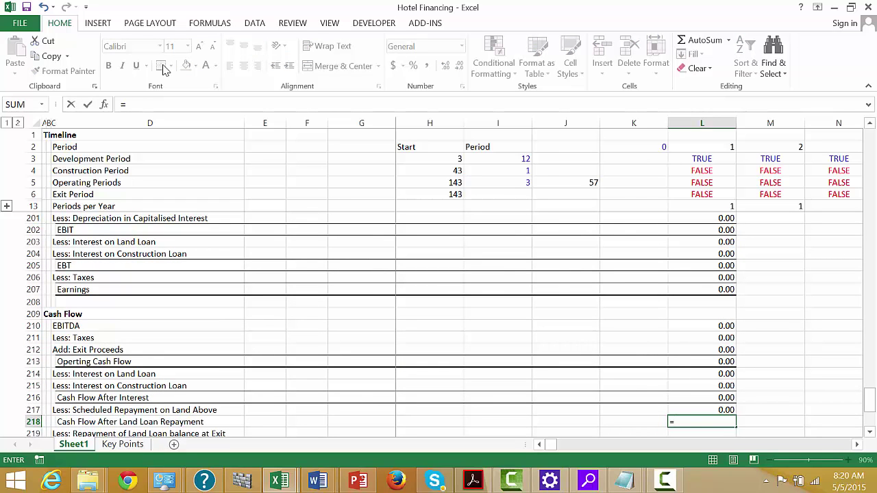
key("Up")
key("Up")
key("Up")
key("Return")
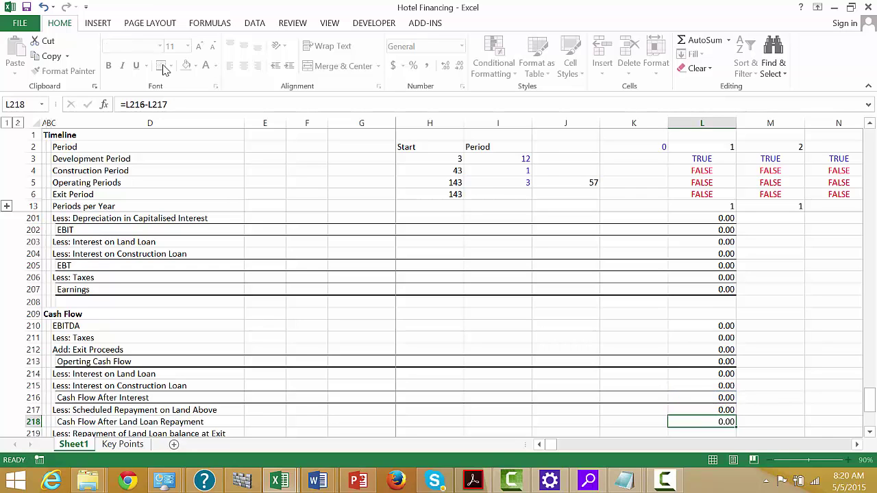
Step: Apply the same top and double bottom border to the Cash Flow After Land Loan Repayment row across D218:L218
key("Up")
key("ctrl+shift+Left")
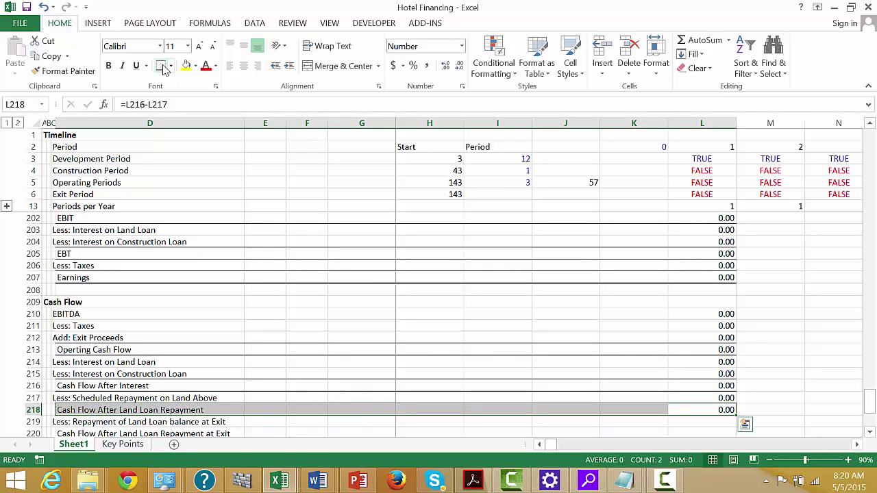
left_click(161, 66)
key("Down")
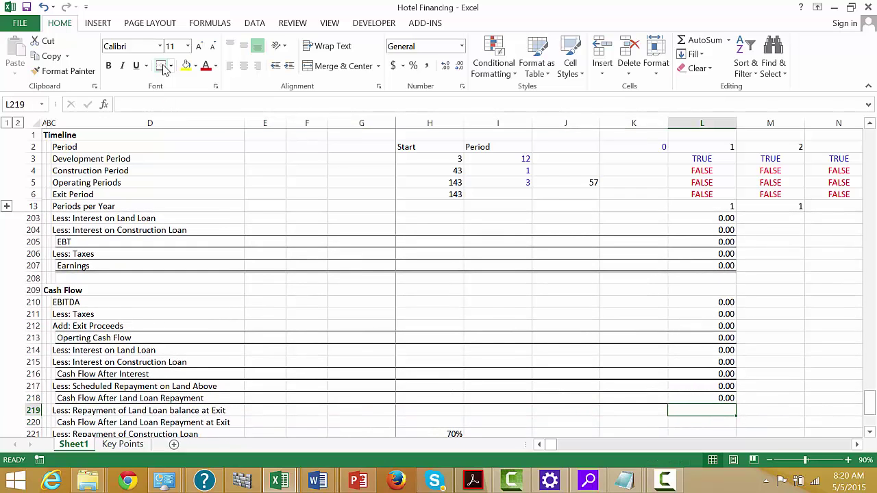
type("=")
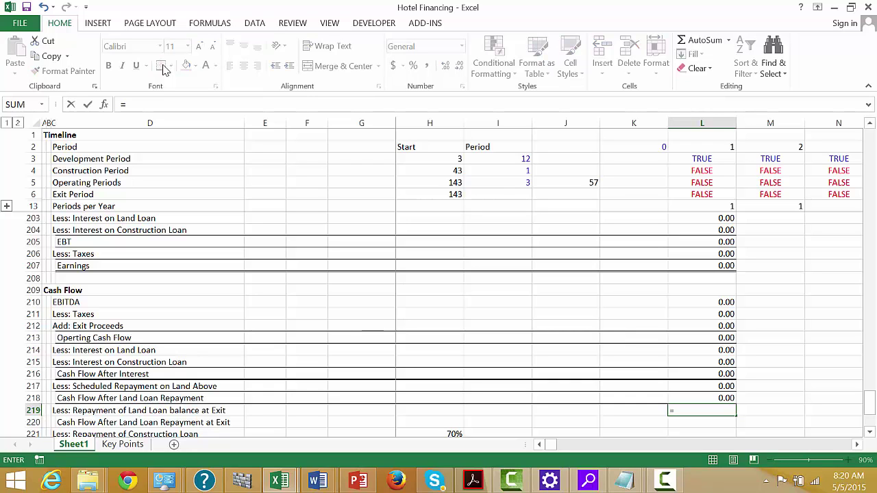
key("Up")
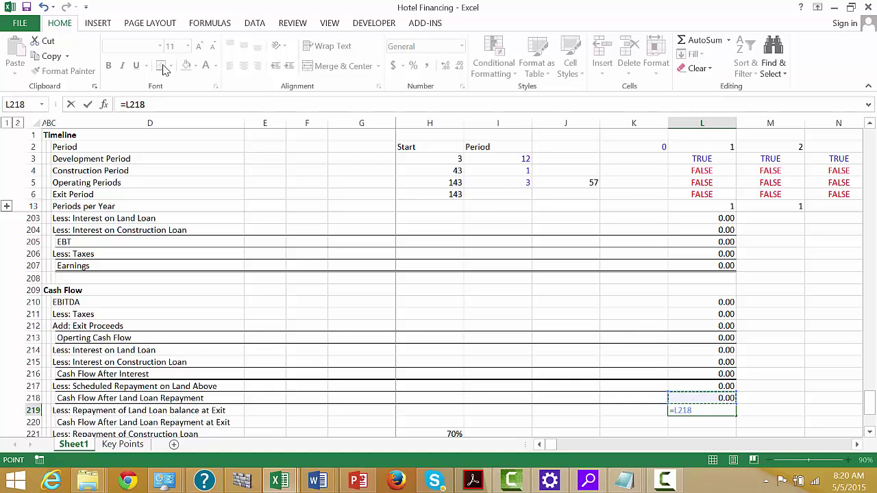
key("Escape")
Step: Set Less: Repayment of Land Loan balance at Exit in L219 to the lower of opening balance and available cash with =MIN(L157,L218)
type("=")
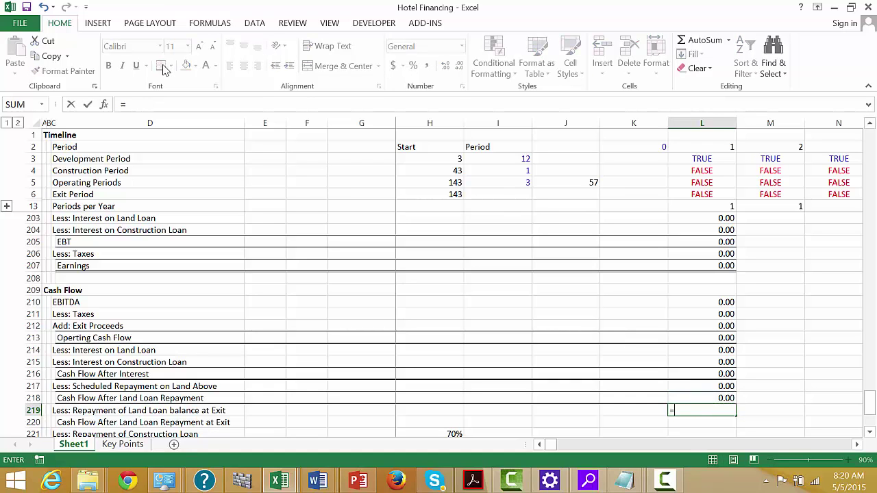
type("min(")
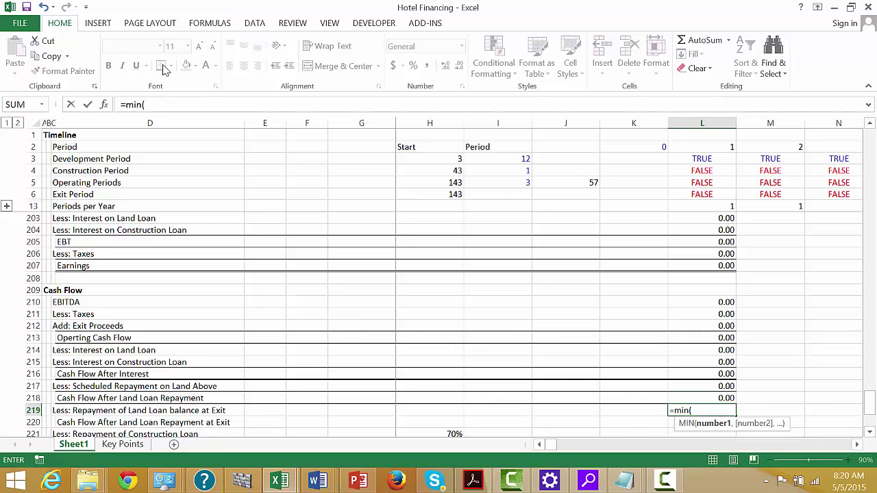
key("Up")
key("Up")
key("Up")
key("Up")
key("Up")
key("Up")
key("Up")
key("Up")
key("Up")
key("Up")
key("Up")
key("Up")
key("Up")
key("Up")
key("Up")
key("Up")
key("Up")
key("Up")
key("Up")
key("Up")
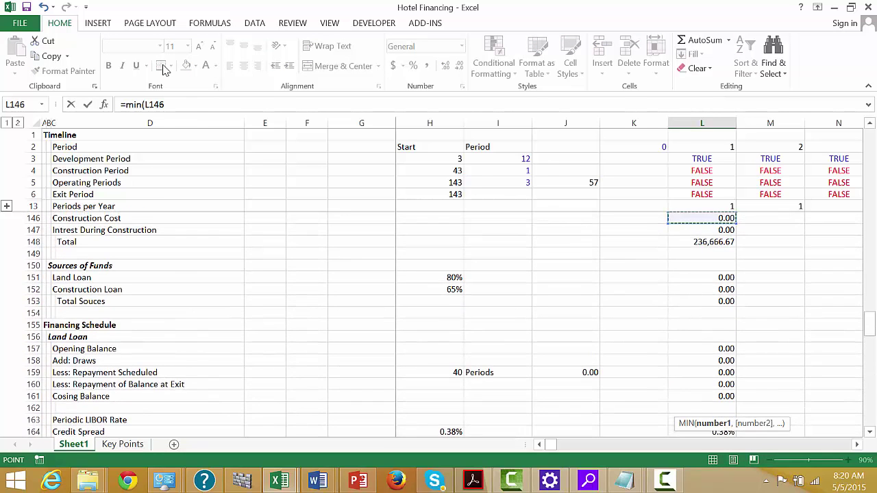
key("Down")
key("Down")
key("Down")
key("Down")
key("Down")
key("Down")
key("Down")
key("Down")
key("Down")
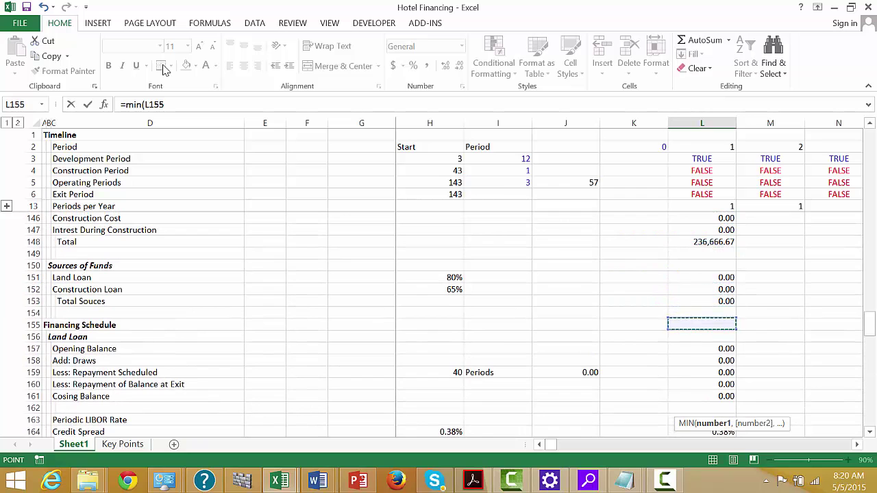
key("Down")
key("Down")
type(",")
key("Up")
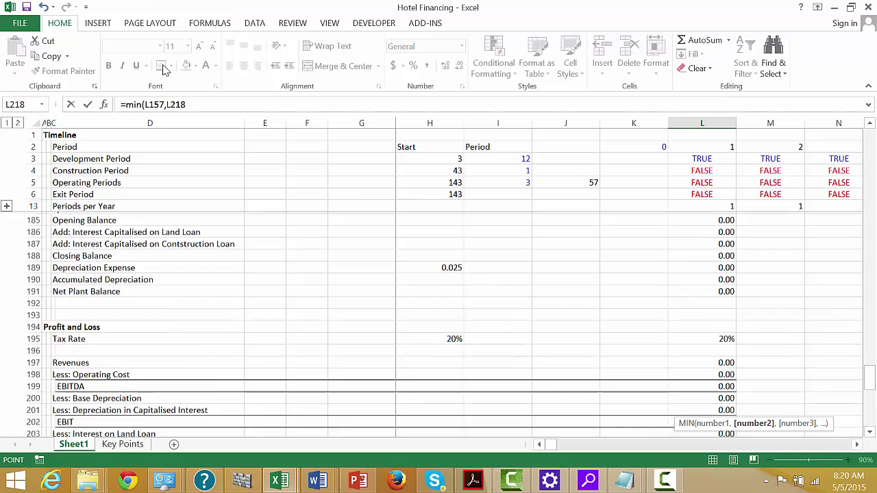
key("Return")
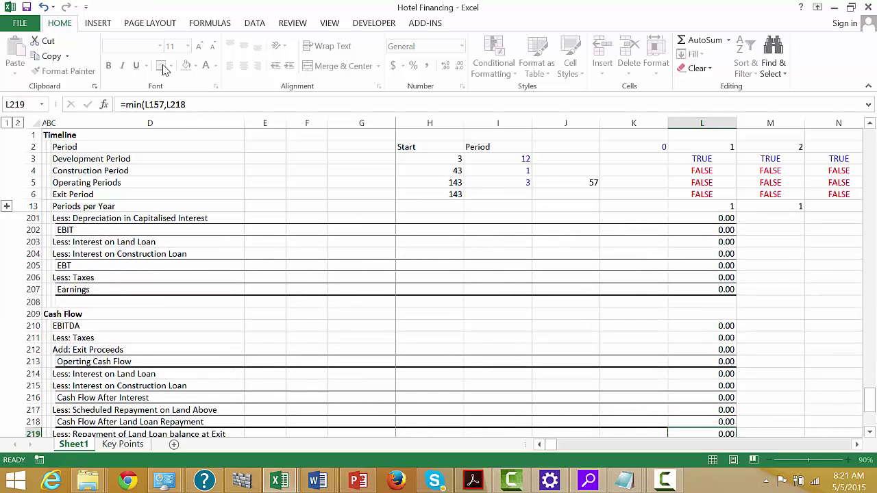
Step: Examine the land loan exit repayment formula in L219 against the cash flow formula in L218
key("Up")
key("Up")
key("Down")
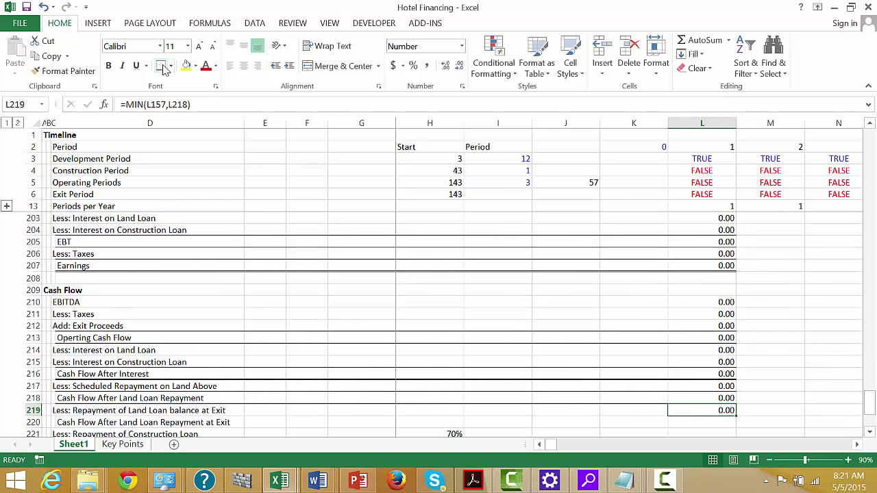
key("F2")
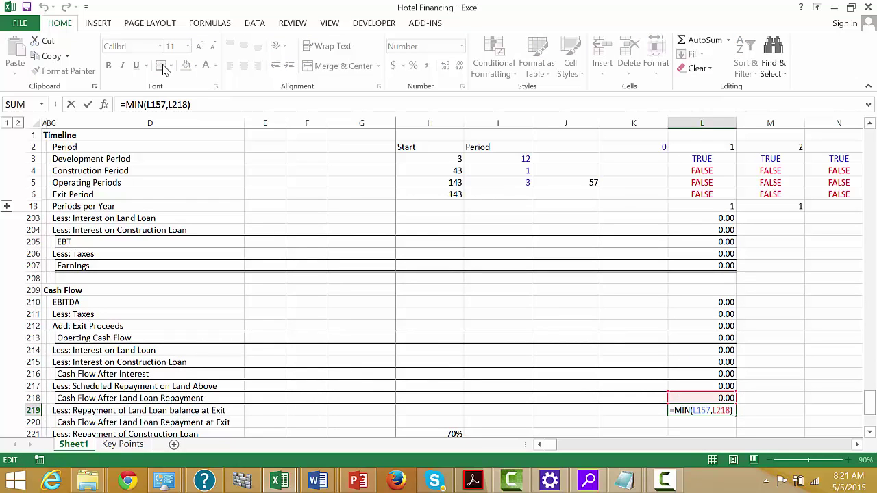
key("Return")
key("Up")
key("Up")
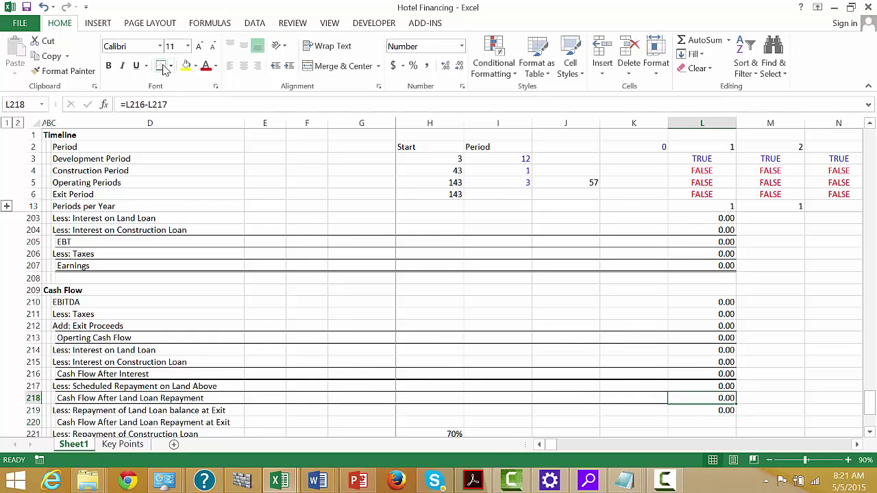
key("Down")
key("Up")
key("Down")
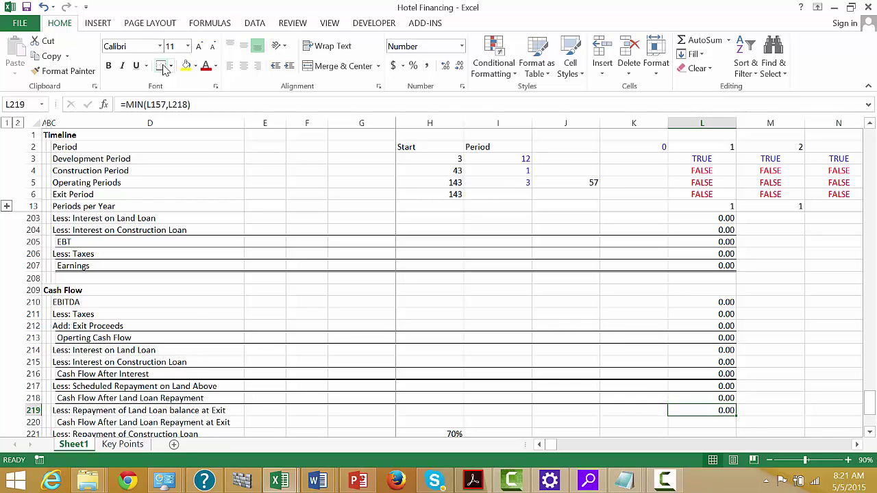
key("Up")
key("Down")
Step: Floor the land loan exit repayment in L219 at zero by wrapping its formula as =MAX(MIN(L157,L218),0)
key("F2")
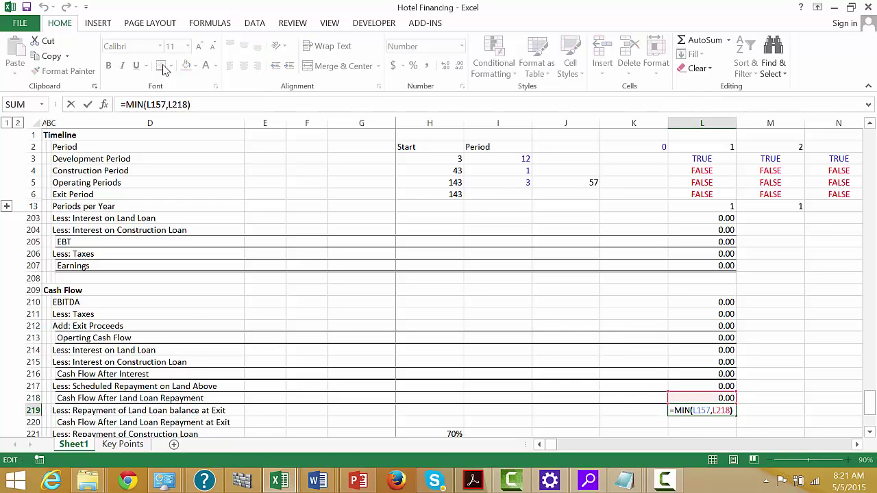
key("Left")
key("Left")
key("Left")
key("Left")
key("Left")
key("Left")
key("Left")
key("Left")
key("Left")
key("Left")
key("Left")
key("Left")
key("Left")
key("Left")
key("Left")
type("max(")
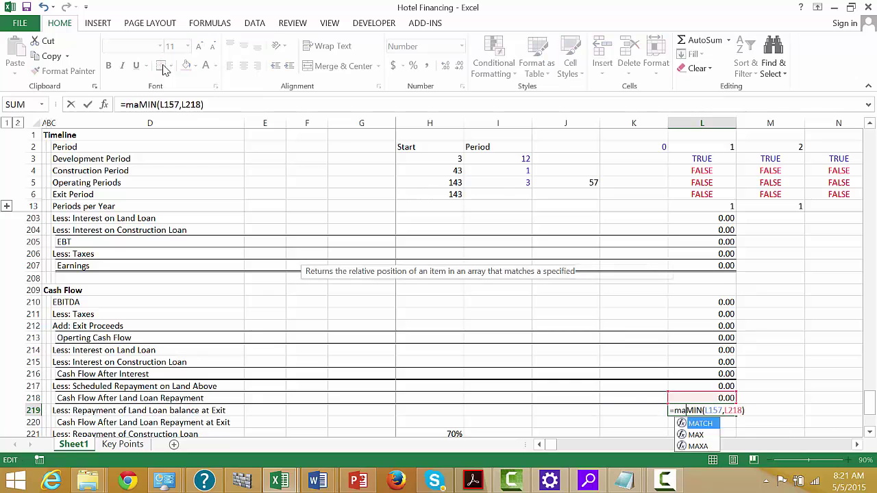
key("End")
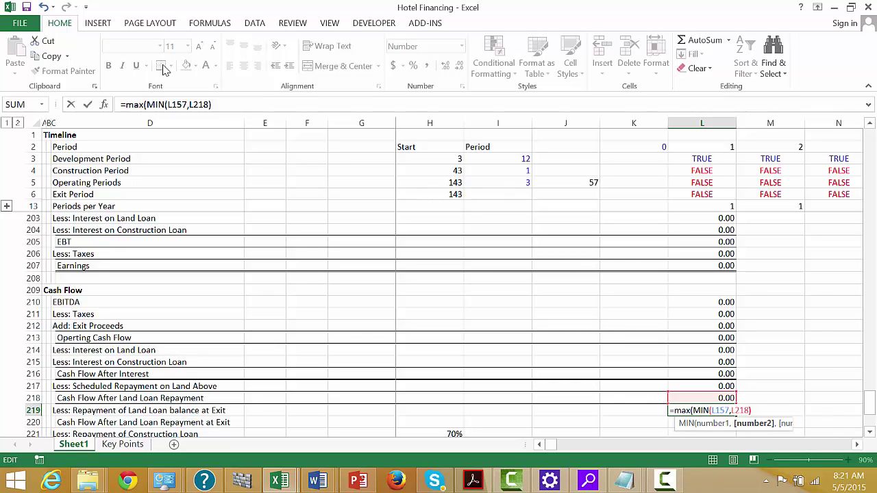
type(",0)")
key("Return")
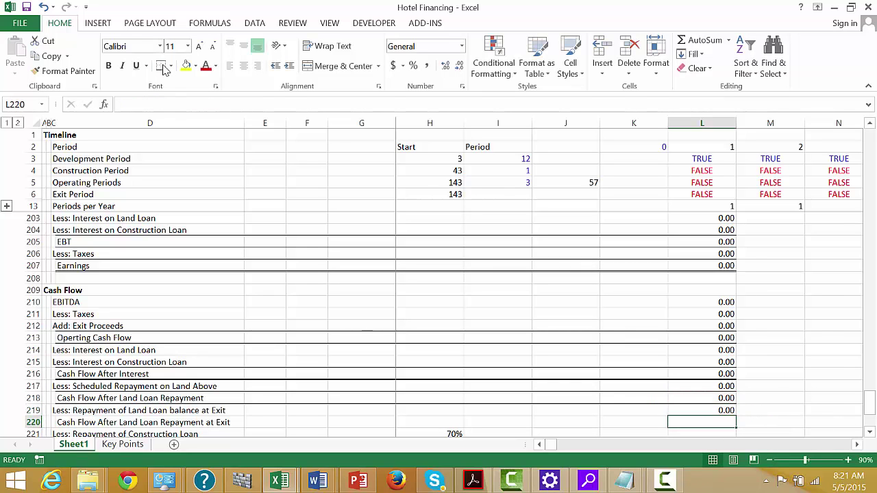
Step: Calculate Cash Flow After Land Loan Repayment at Exit in L220 by deducting the exit repayment with =L218-L219
key("Left")
key("Left")
key("Left")
key("Left")
key("Right")
key("Right")
key("Right")
key("Right")
type("=")
key("Up")
key("Up")
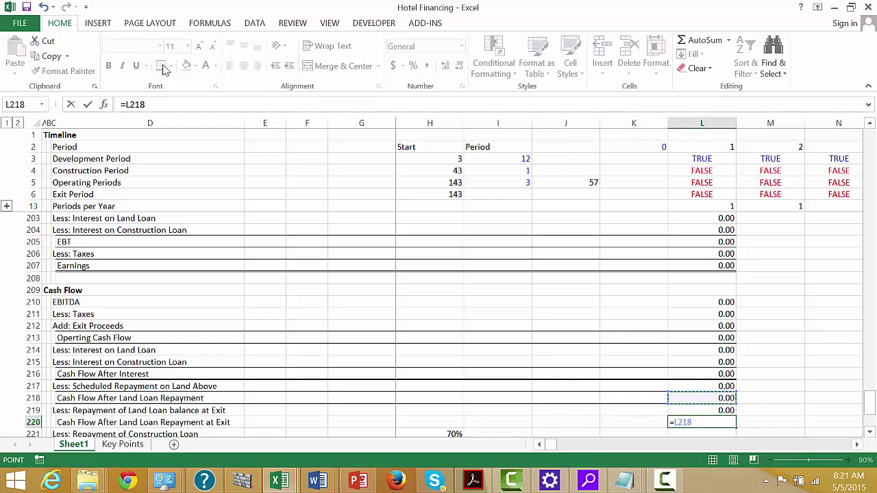
type("-")
key("Down")
key("Return")
Step: Apply the same top and double bottom border to the Cash Flow After Land Loan Repayment at Exit row across D220:L220
key("Up")
key("ctrl+shift+Left")
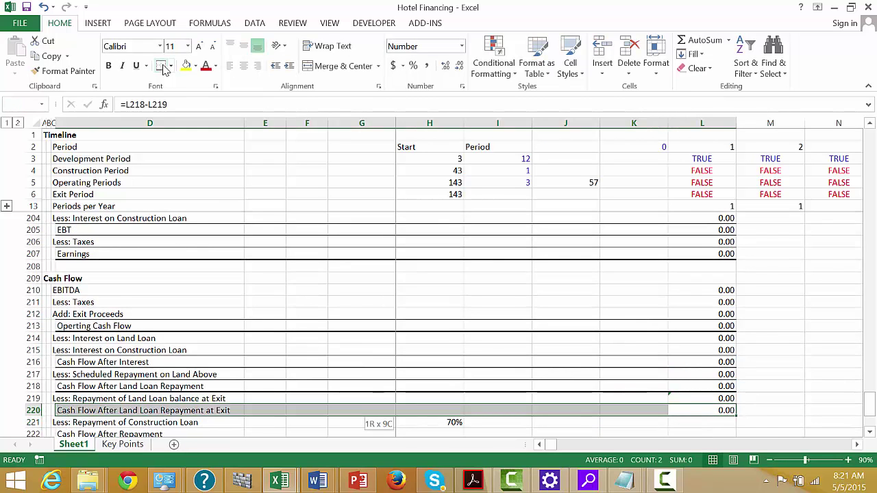
left_click(163, 69)
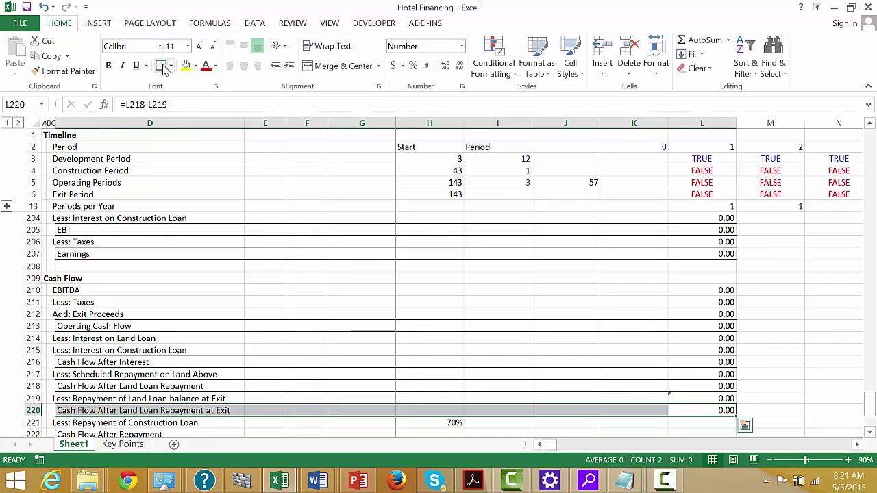
key("Down")
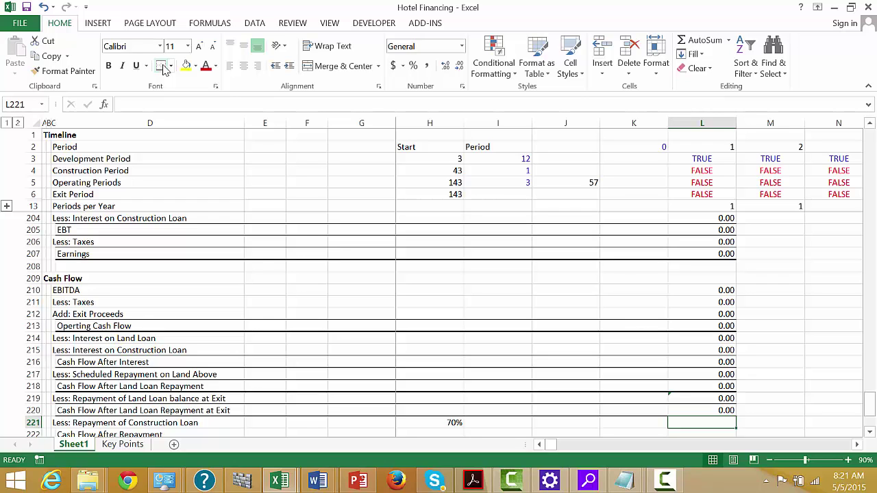
Step: Calculate the Repayment of Construction Loan in L221 as the smaller of swept cash flow and opening balance with =MIN(L220*$H$221,L171)
type("=")
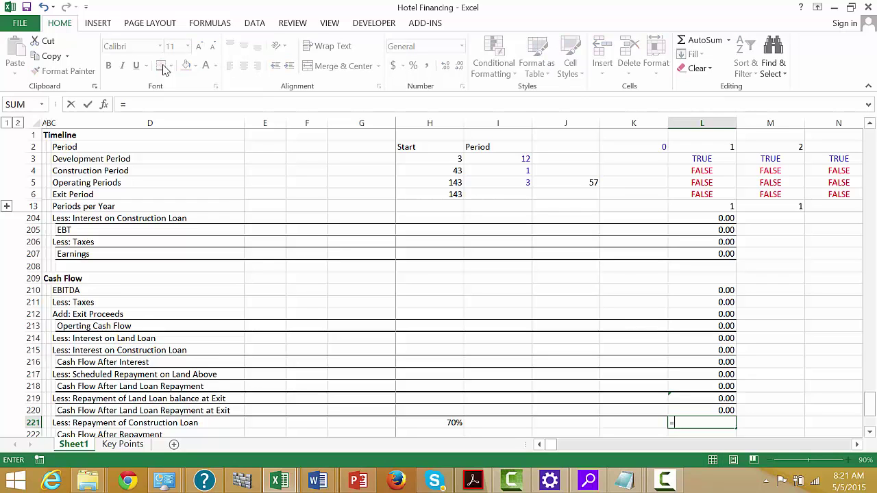
type("max")
key("BackSpace")
key("BackSpace")
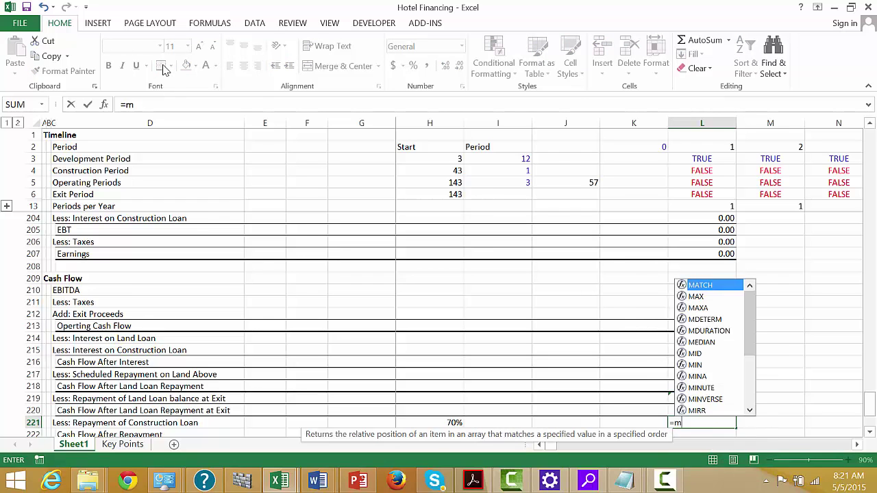
type("in)")
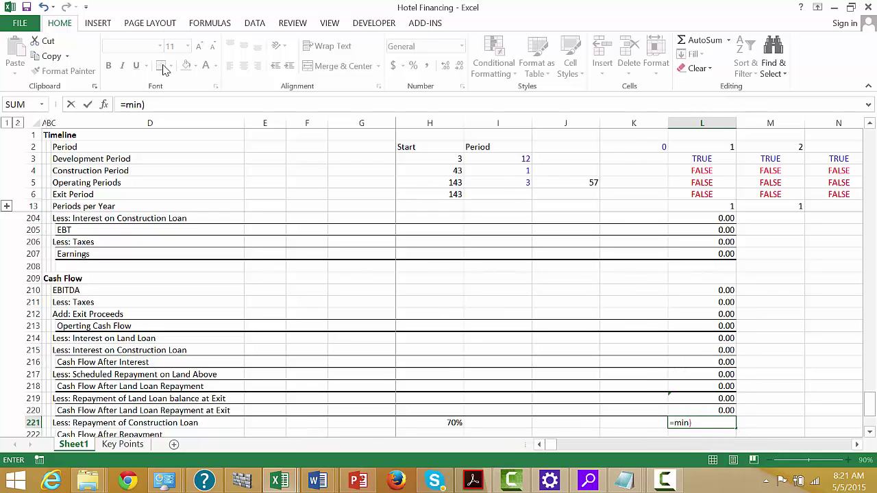
key("BackSpace")
type("(")
key("Up")
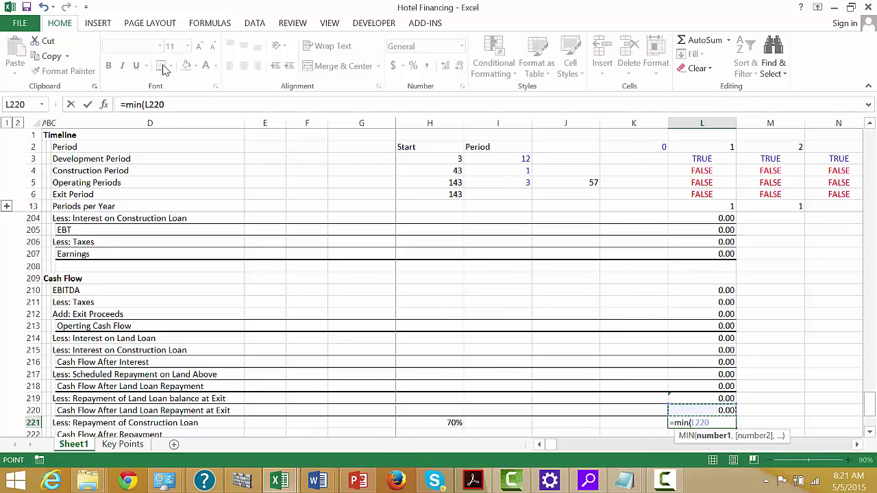
type("*")
key("Left")
key("Left")
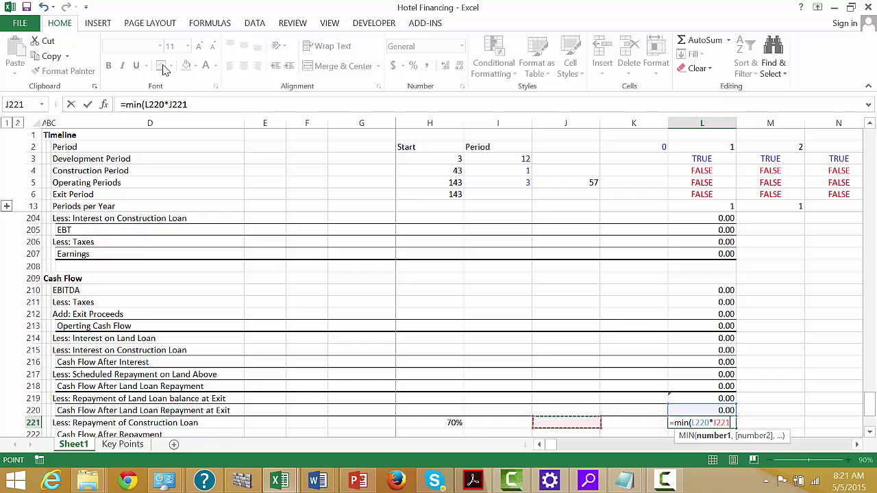
key("Left")
key("Left")
key("F4")
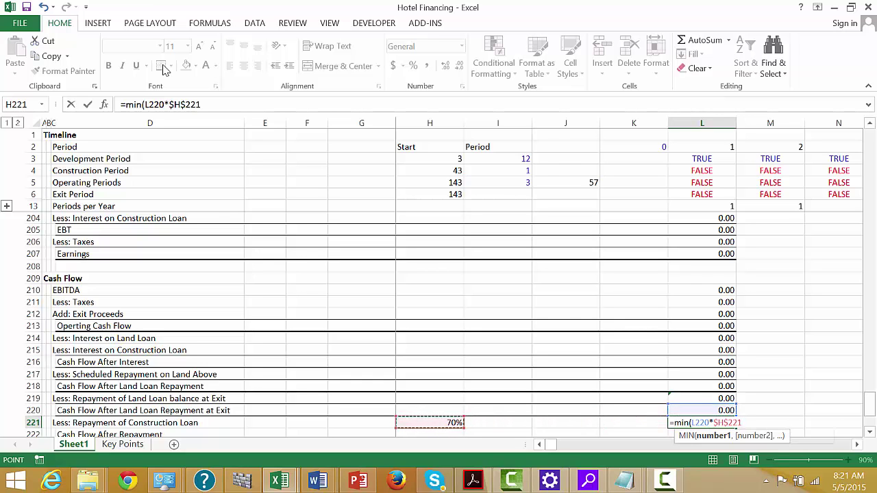
type(",")
key("Up")
key("Up")
key("Up")
key("Up")
key("Up")
key("Up")
key("Up")
key("Up")
key("Up")
key("Up")
key("Up")
key("Up")
key("Up")
key("Up")
key("Up")
key("Up")
key("Up")
key("Up")
key("Up")
key("Up")
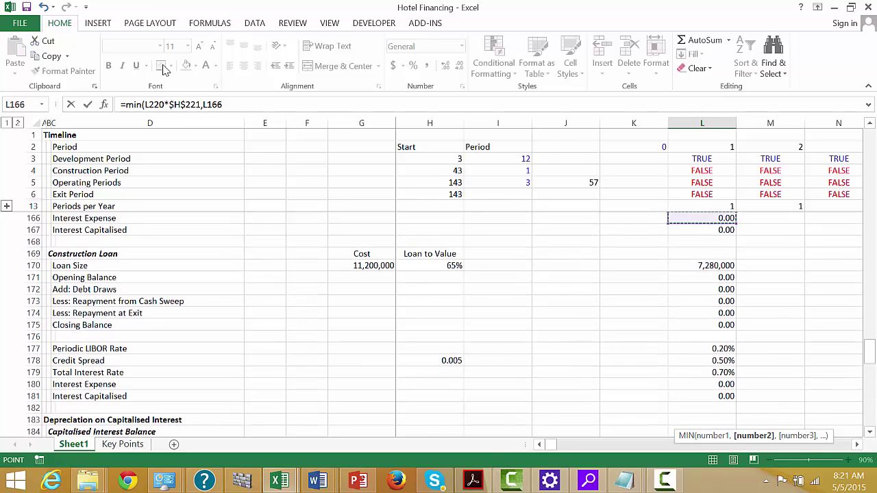
key("Down")
key("Down")
key("Down")
key("Down")
key("Down")
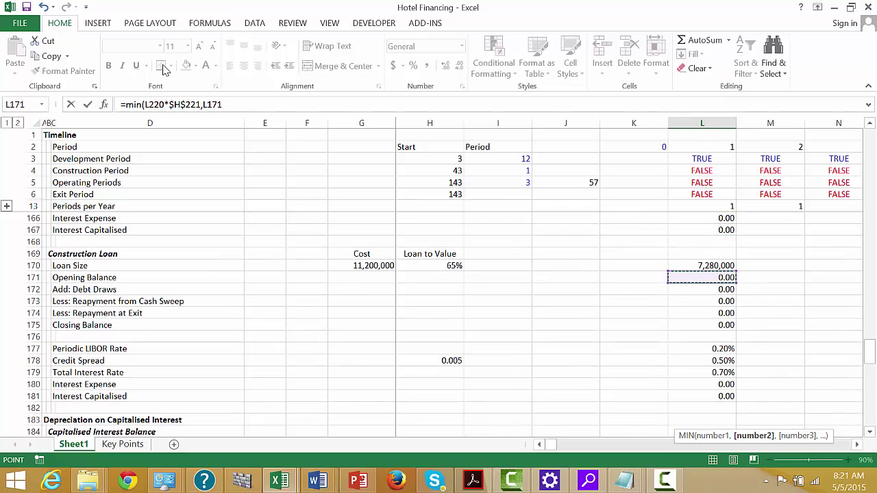
key("Return")
key("Up")
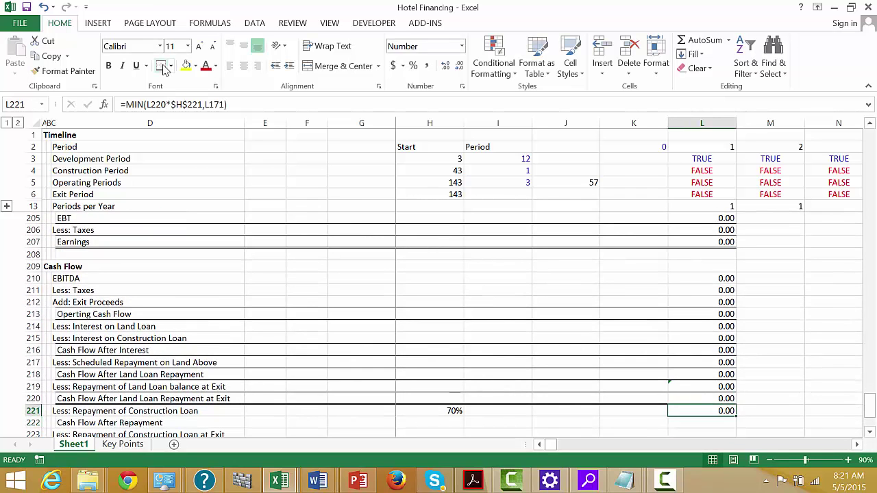
Step: Calculate Cash Flow After Repayment in L222 by deducting the construction loan repayment with =L220-L221
key("Down")
type("=")
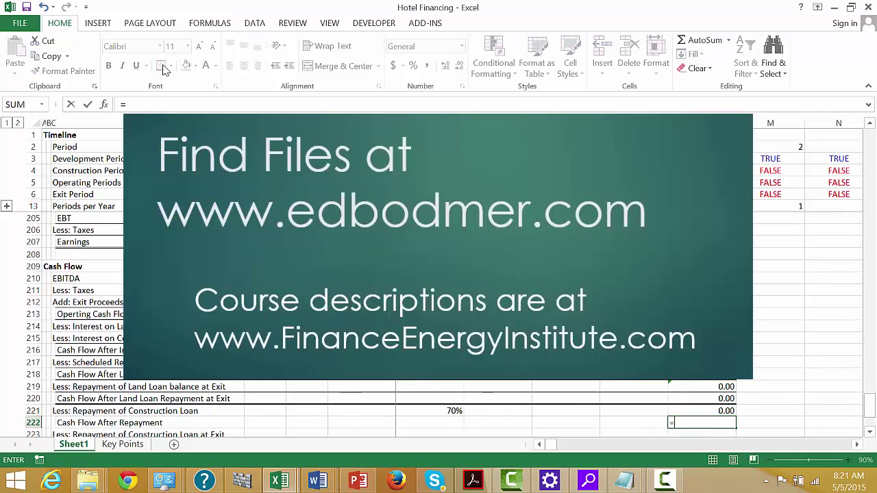
key("Up")
key("Up")
type("-")
key("Up")
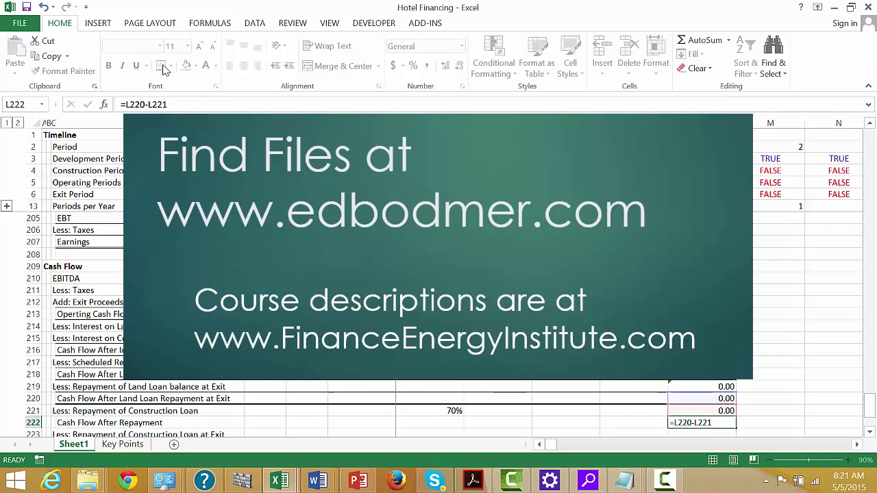
key("Return")
Step: Apply the same top and double bottom border to the Cash Flow After Repayment row across D222:L222
key("Up")
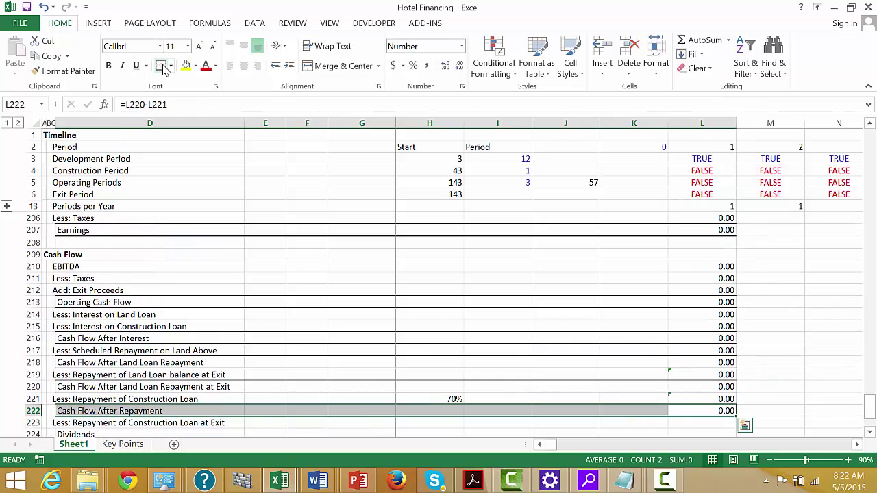
key("ctrl+shift+Left")
key("Down")
key("Up")
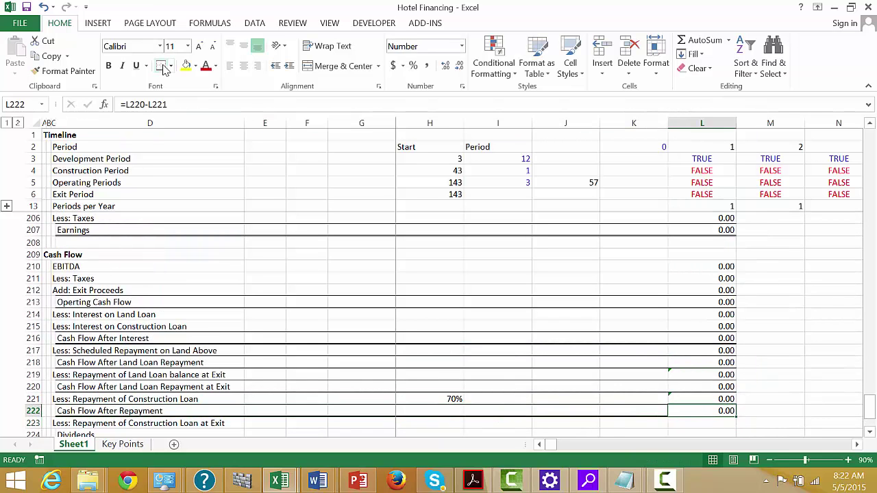
key("Down")
key("Down")
key("Up")
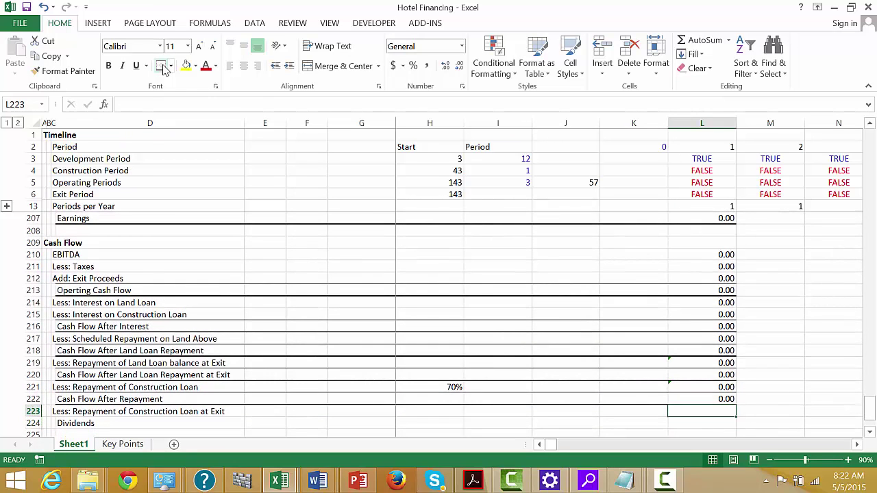
type("=")
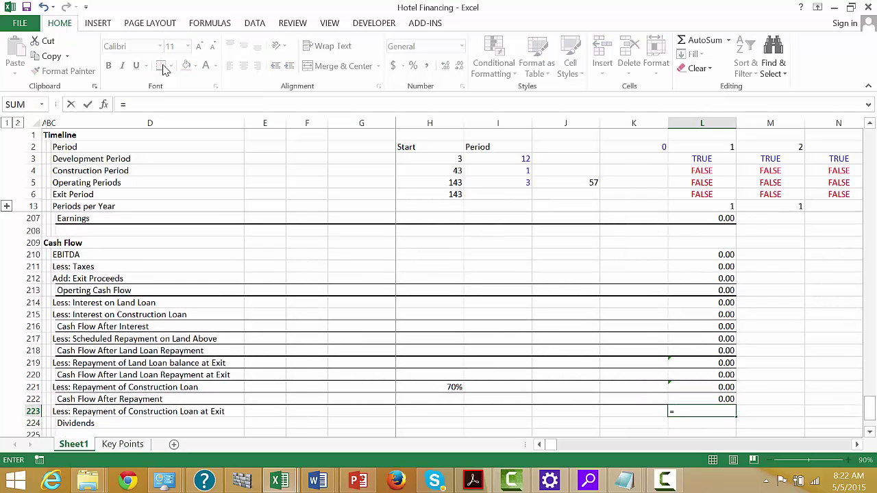
key("Up")
key("Escape")
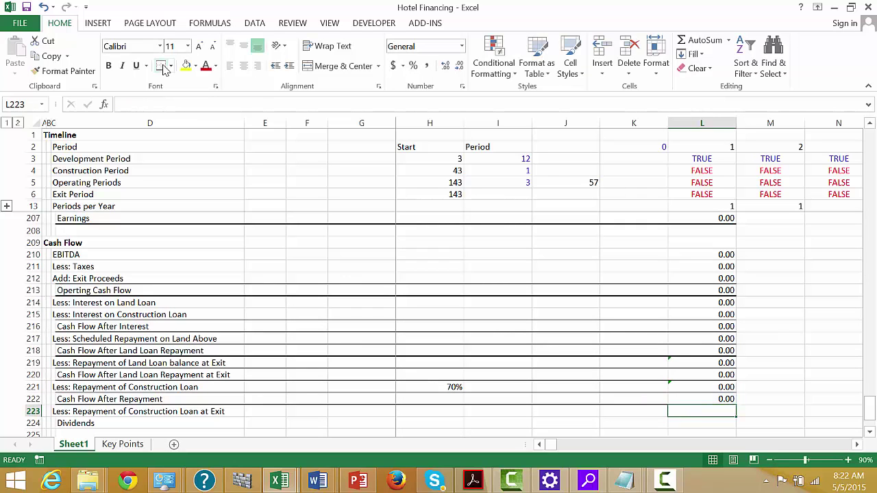
Step: Calculate the Repayment of Construction Loan at Exit in L223 with =MIN(L171-L173,L222), limiting the remaining loan balance to available cash flow
type("=min(")
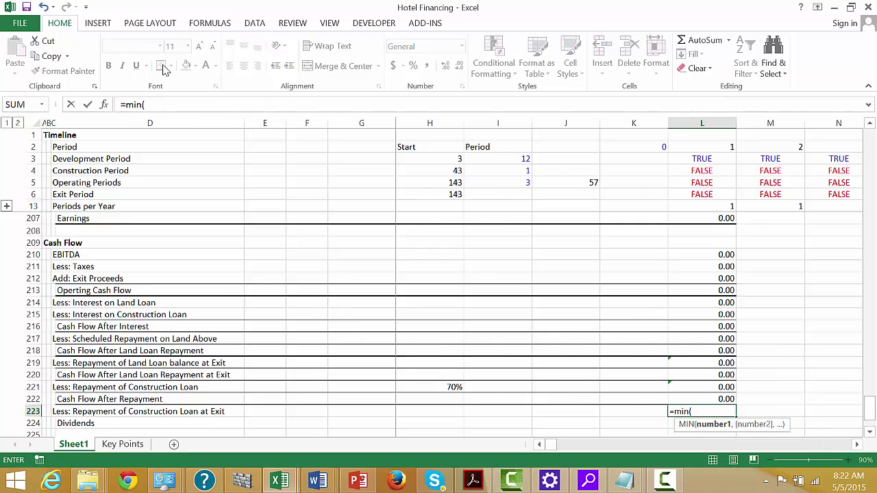
key("Up")
key("Up")
key("Up")
key("Up")
key("Up")
key("Up")
key("Up")
key("Up")
key("Up")
key("Up")
key("Up")
key("Up")
key("Up")
key("Up")
key("Up")
key("Up")
key("Up")
key("Up")
key("Up")
key("Up")
key("Up")
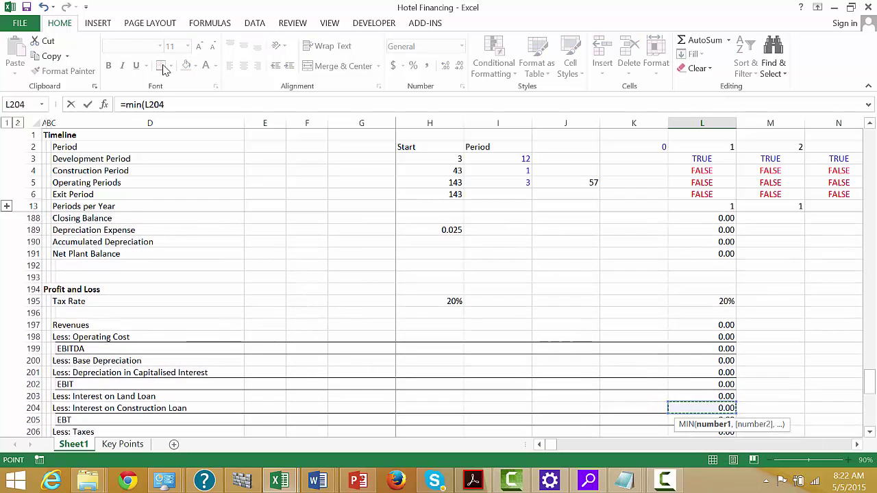
key("Up")
key("Up")
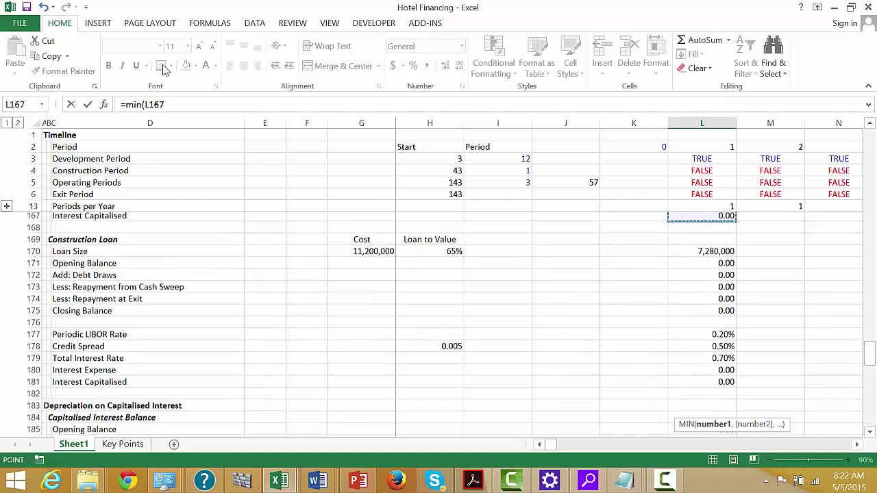
key("Down")
key("Down")
key("Down")
key("Down")
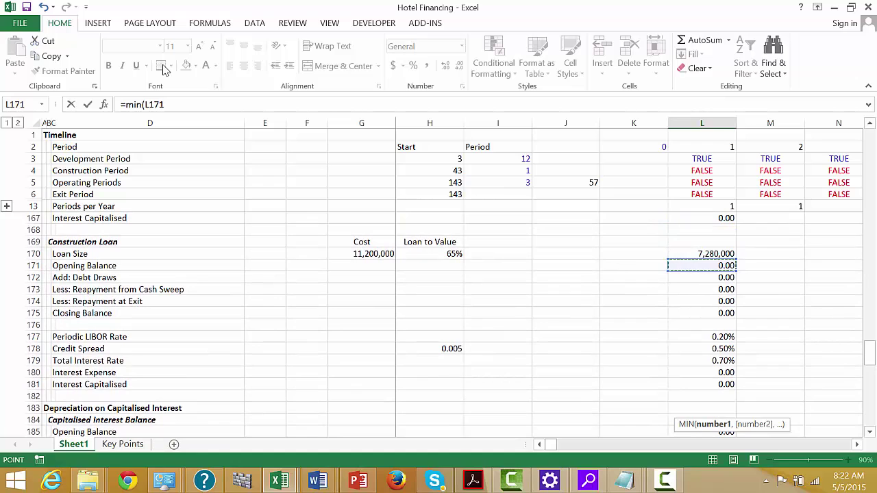
type("-")
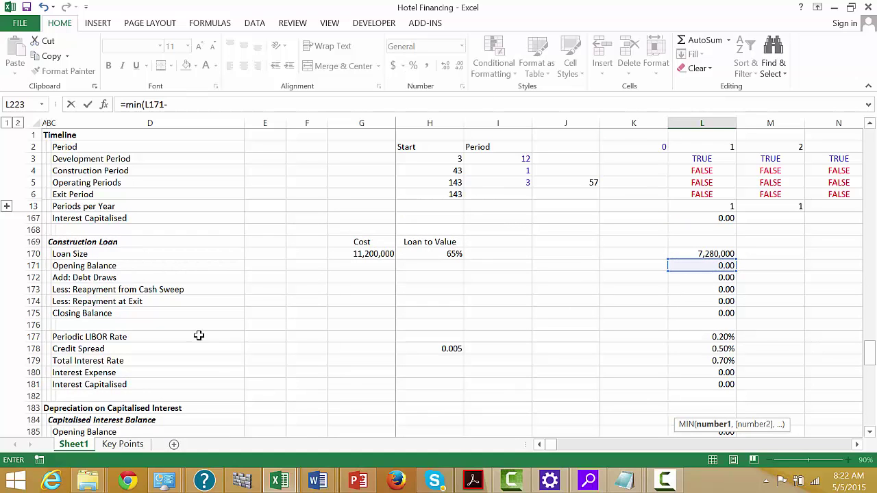
left_click(717, 290)
type(",")
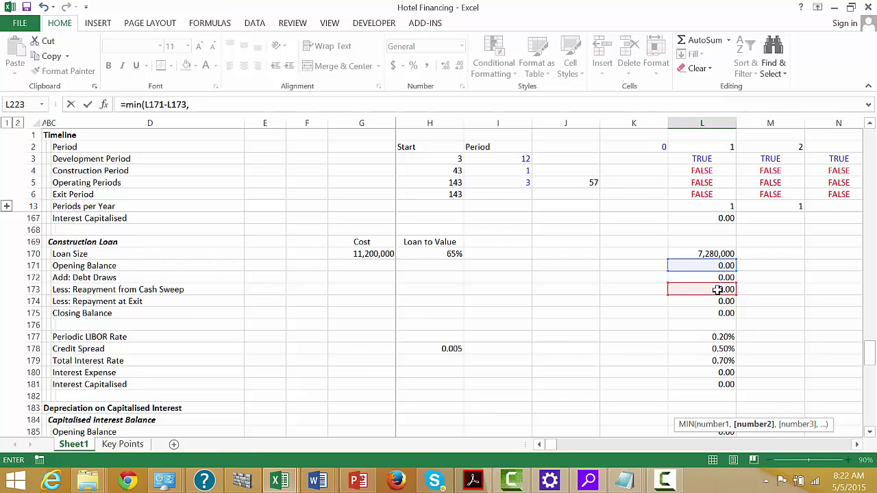
key("Up")
key("Up")
key("Down")
type(")")
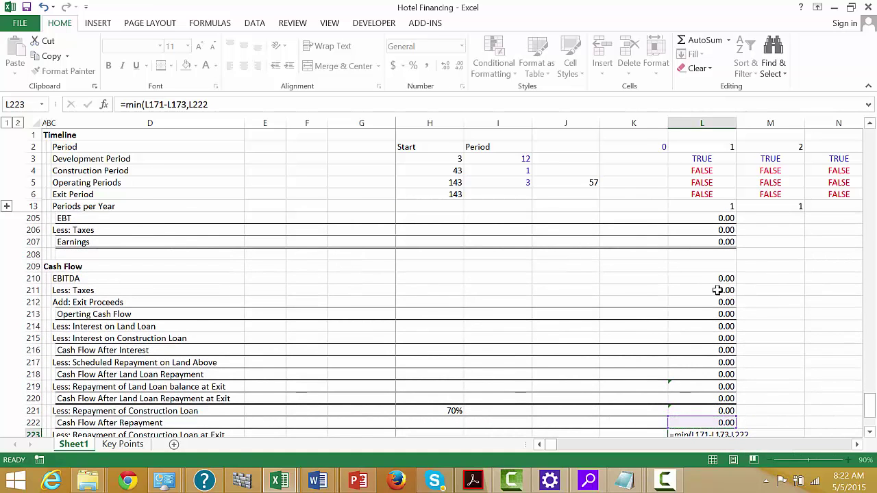
key("Return")
Step: Calculate Dividends in L224 by deducting the construction loan exit repayment with =L222-L223
type("=")
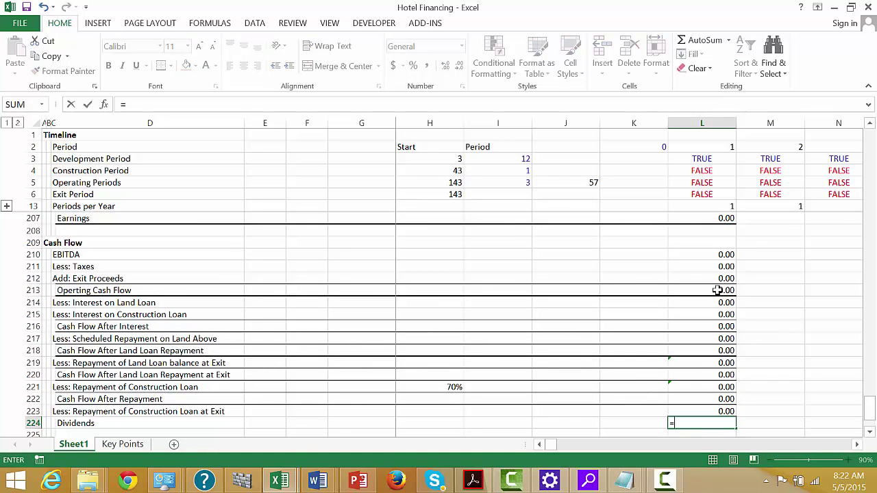
key("Up")
key("Up")
type("-")
key("Up")
key("Return")
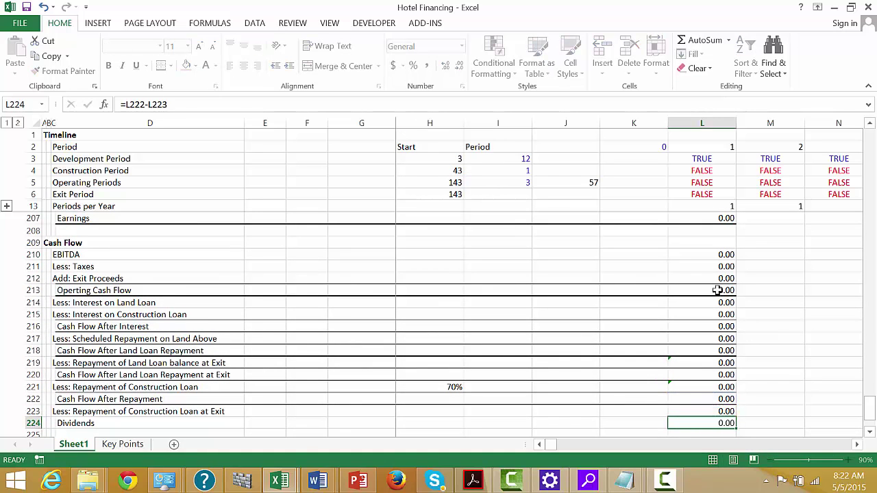
Step: Apply a top and double bottom border to the Dividends row across D224:L224
key("Up")
key("shift+ctrl+Left")
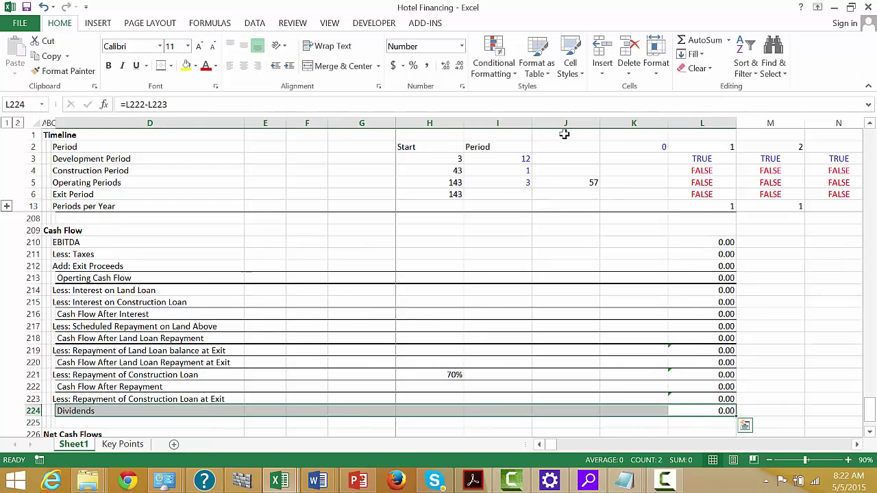
left_click(171, 66)
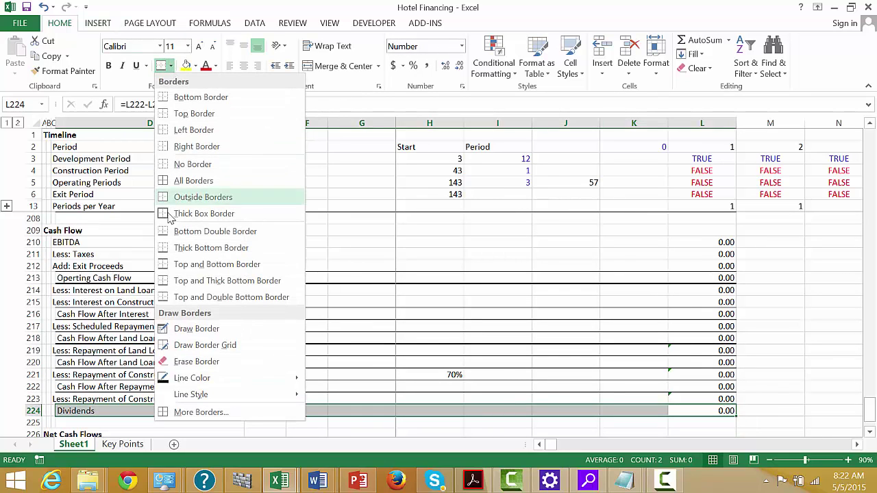
left_click(163, 297)
Step: Review the land and construction loan repayment formulas and cash flow subtotals in L218 through L222
key("Right")
key("Up")
key("Up")
key("Left")
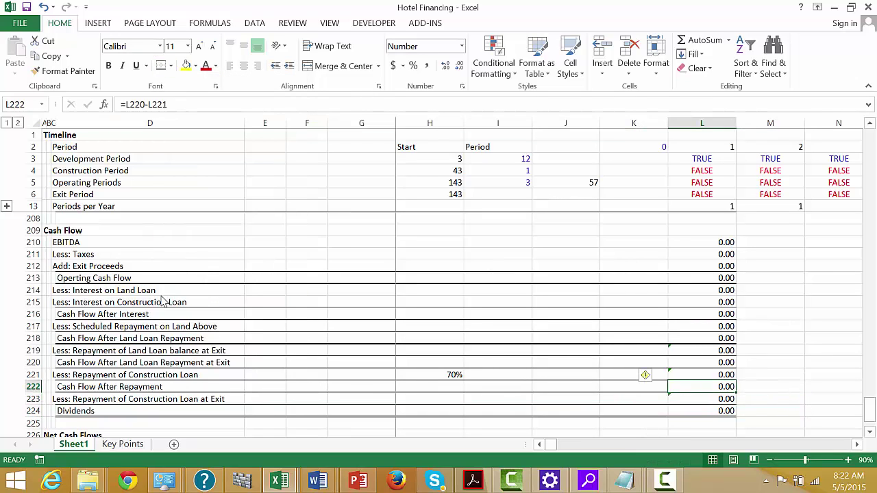
key("Up")
key("Up")
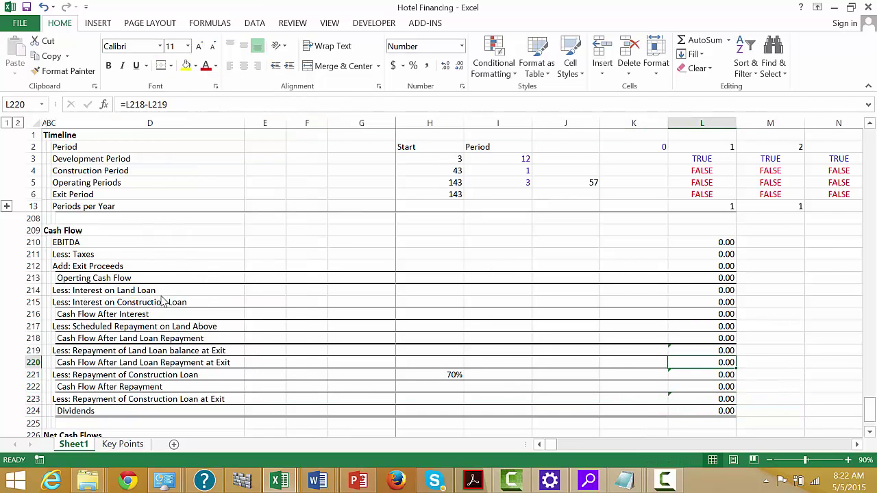
key("Up")
key("Up")
key("Down")
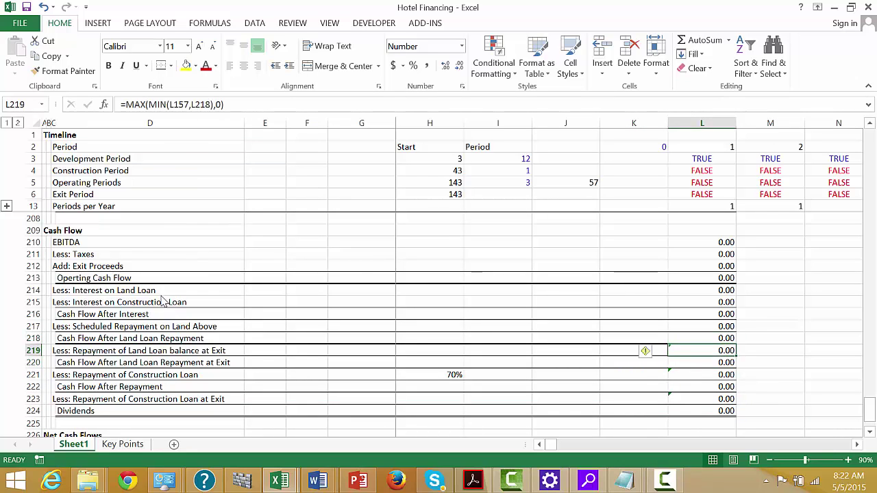
key("Down")
key("Down")
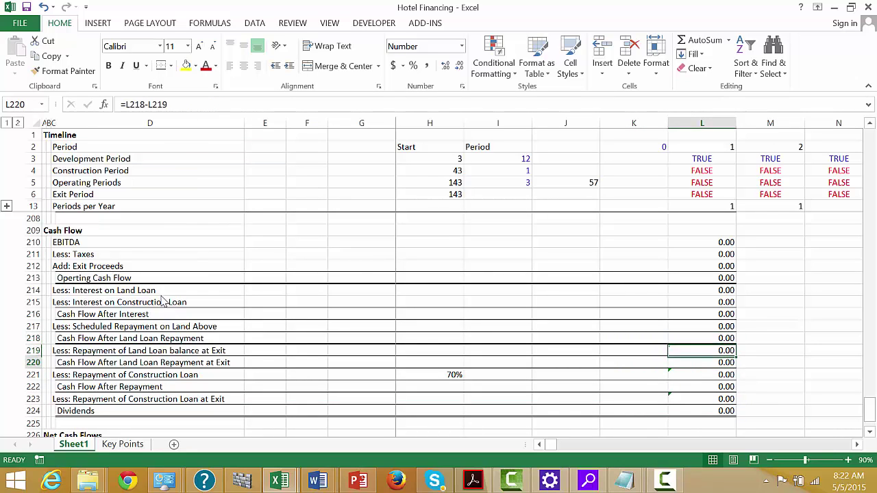
key("Up")
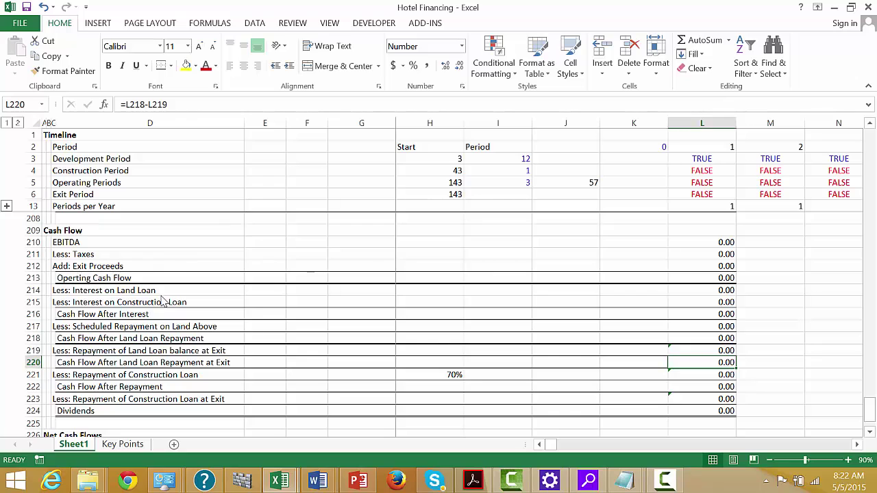
key("Down")
key("Up")
key("Down")
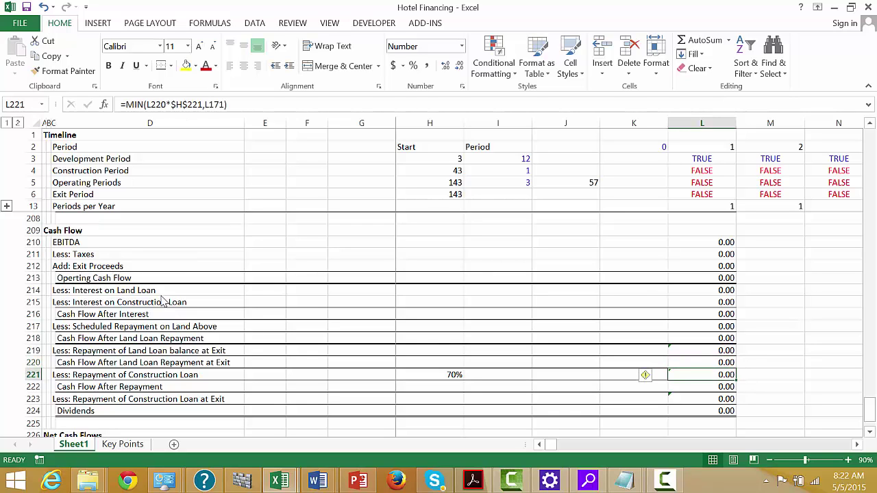
Step: Deduct the scheduled land repayment from the opening balance in L219, making the formula =MAX(MIN(L157-L217,L218),0)
key("F2")
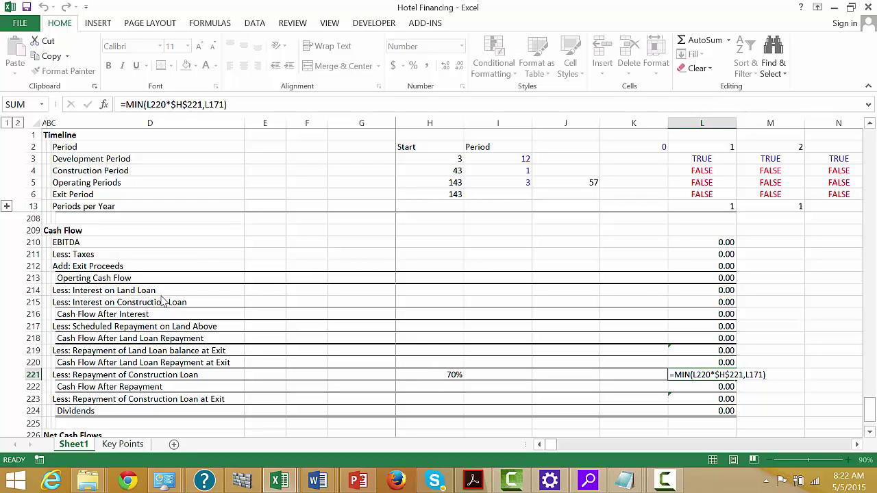
key("Escape")
key("Up")
key("Up")
key("F2")
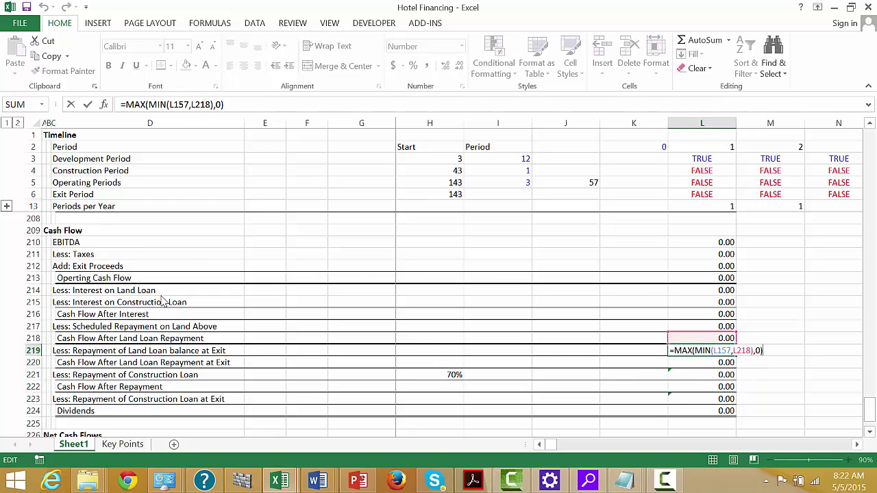
key("Left")
key("Left")
key("Left")
key("Left")
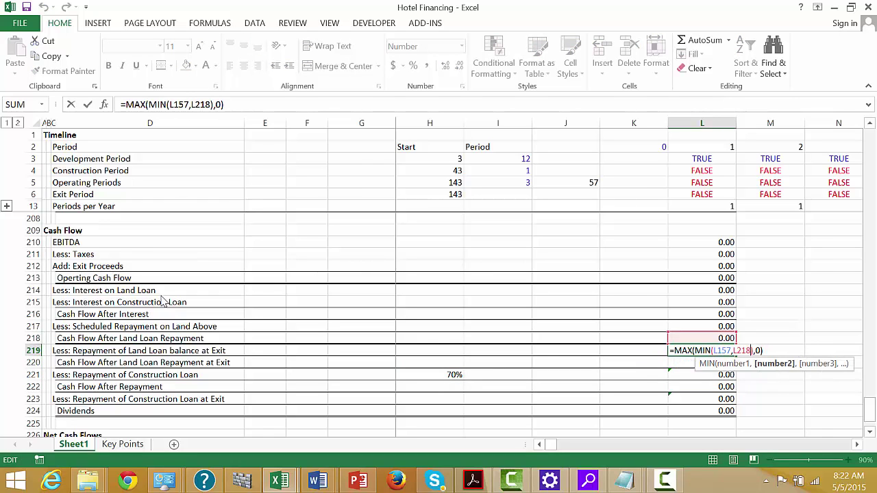
key("Left")
type("-")
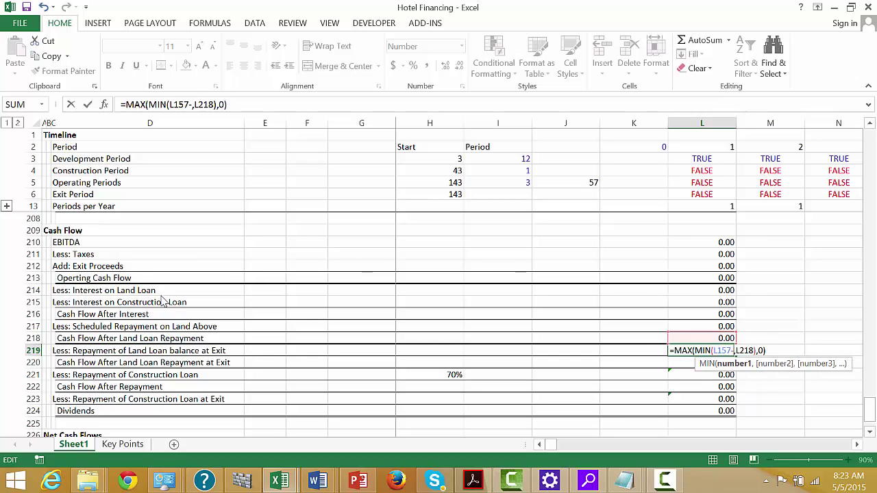
left_click(718, 326)
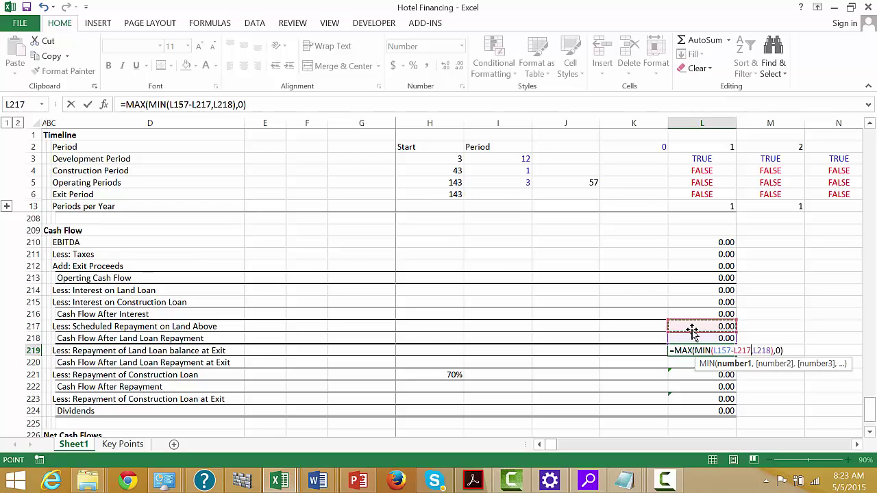
key("Return")
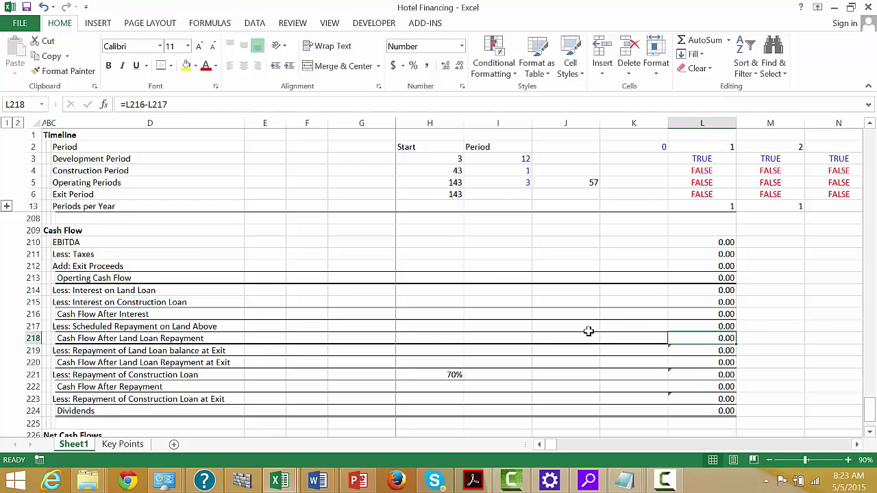
key("Up")
key("F2")
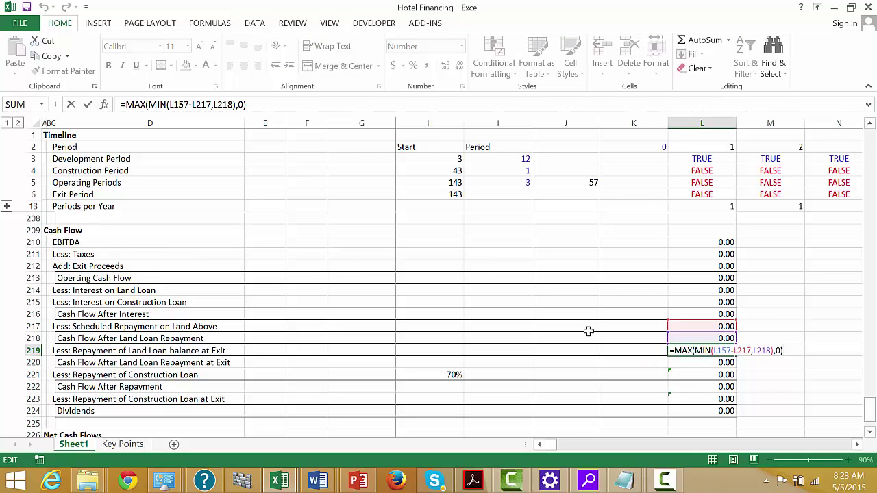
key("Return")
key("Down")
key("Down")
key("Down")
key("Down")
key("Down")
key("Down")
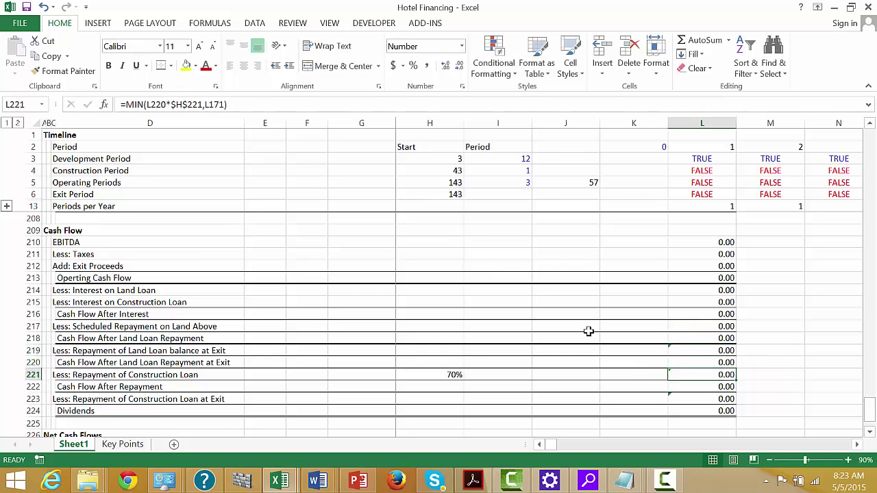
key("Down")
key("Down")
key("Down")
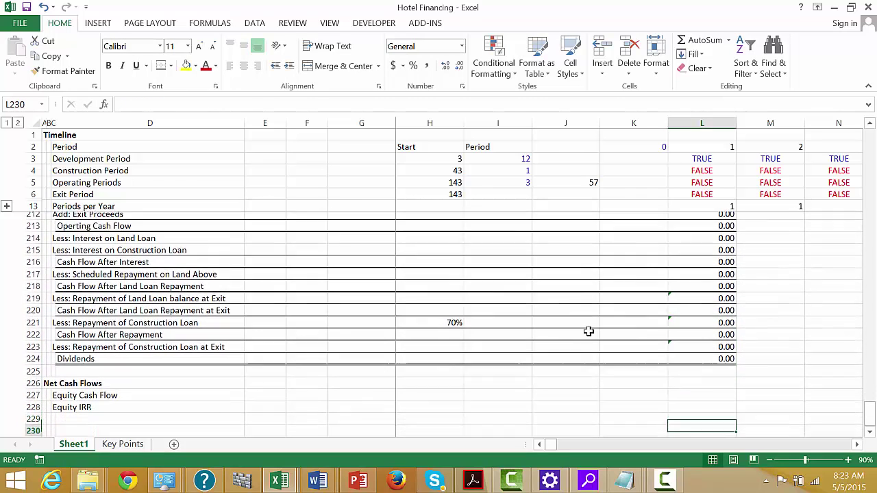
type("=")
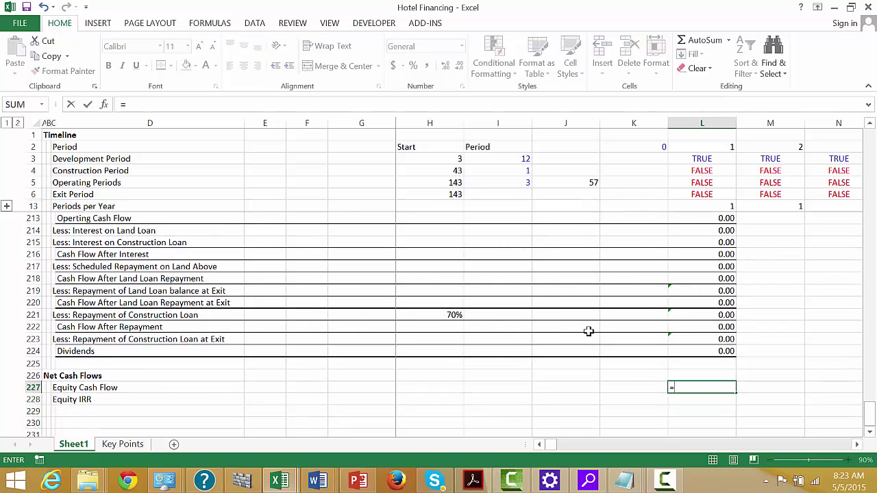
key("Up")
key("Up")
key("Up")
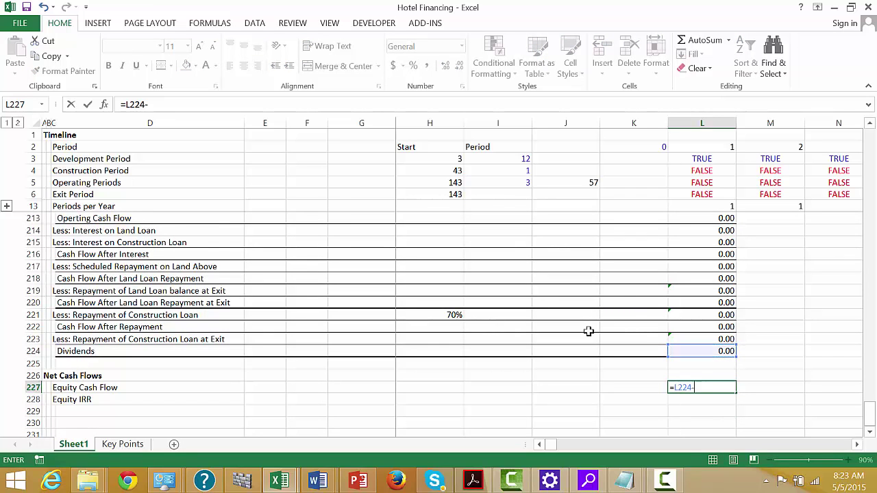
type("-")
key("Up")
key("Up")
key("Up")
key("Up")
key("Up")
key("Up")
key("Up")
key("Up")
key("Up")
key("Up")
key("Up")
key("Up")
key("Up")
key("Up")
key("Up")
key("Up")
key("Up")
key("Up")
key("Up")
key("Up")
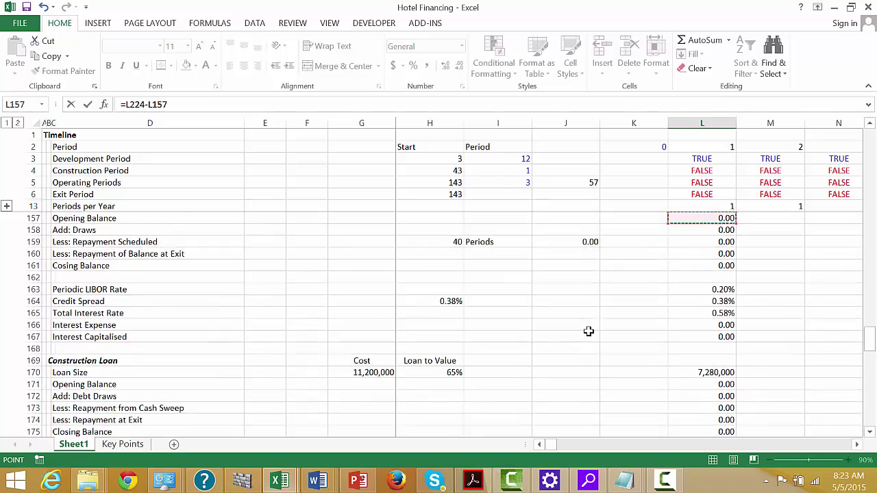
key("Page_Up")
key("Page_Up")
key("Page_Up")
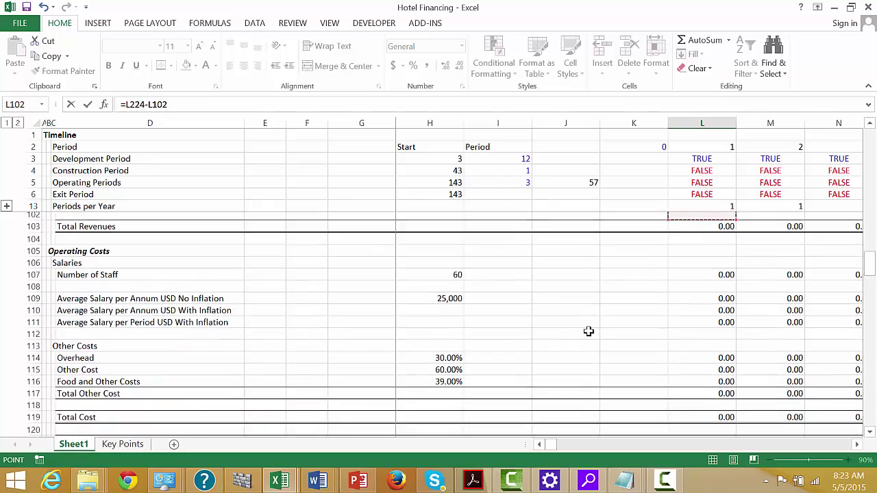
key("Page_Down")
key("Page_Down")
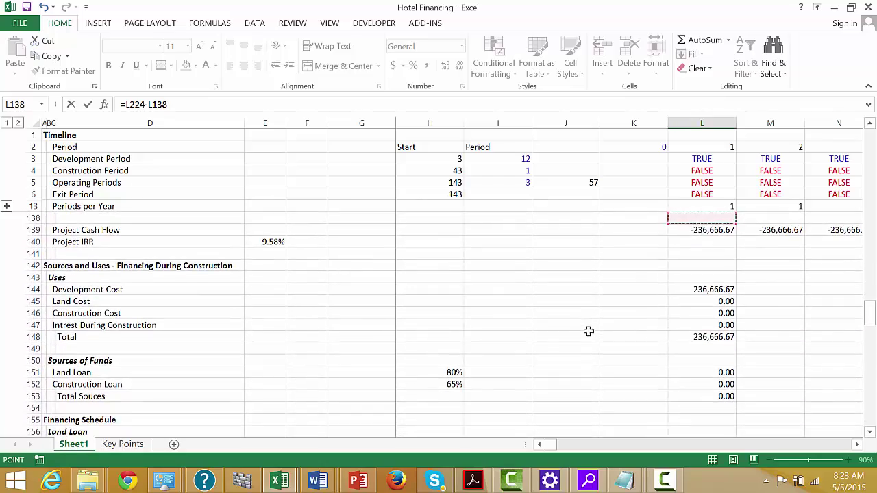
key("Down")
key("Down")
key("Down")
key("Down")
key("Down")
key("Down")
key("Down")
key("Down")
key("Down")
key("Down")
key("Down")
key("Down")
key("Down")
key("Down")
key("Down")
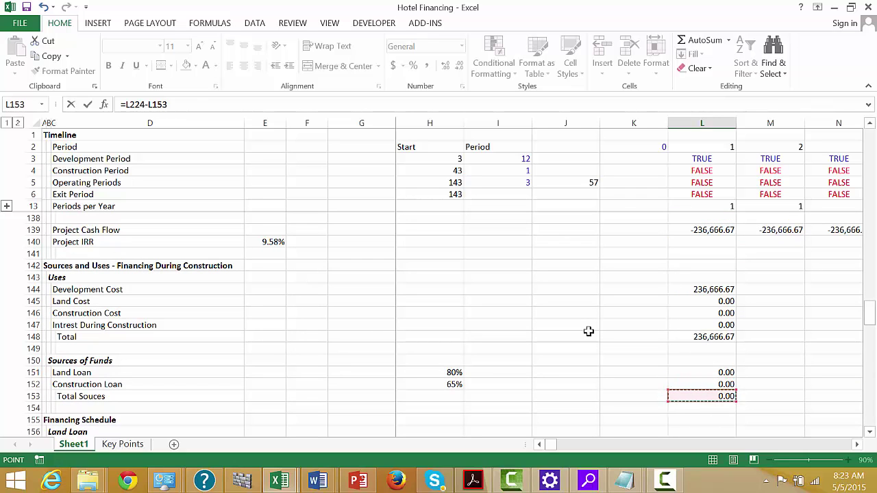
key("Escape")
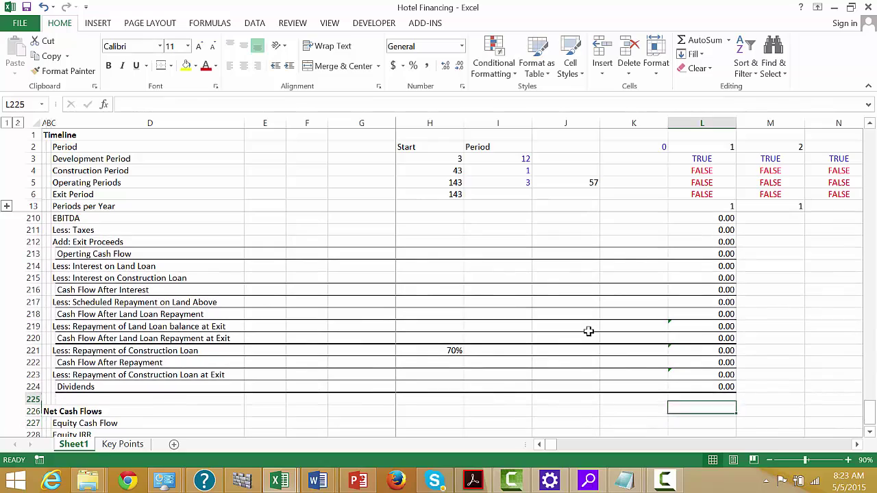
Step: Insert a blank row at row 153, above the total in the Sources of Funds block
key("Up")
key("Up")
key("Up")
key("Up")
key("Up")
key("Up")
key("Up")
key("Up")
key("Up")
key("Up")
key("Up")
key("Up")
key("Up")
key("Up")
key("Up")
key("Up")
key("Up")
key("Up")
key("Up")
key("Up")
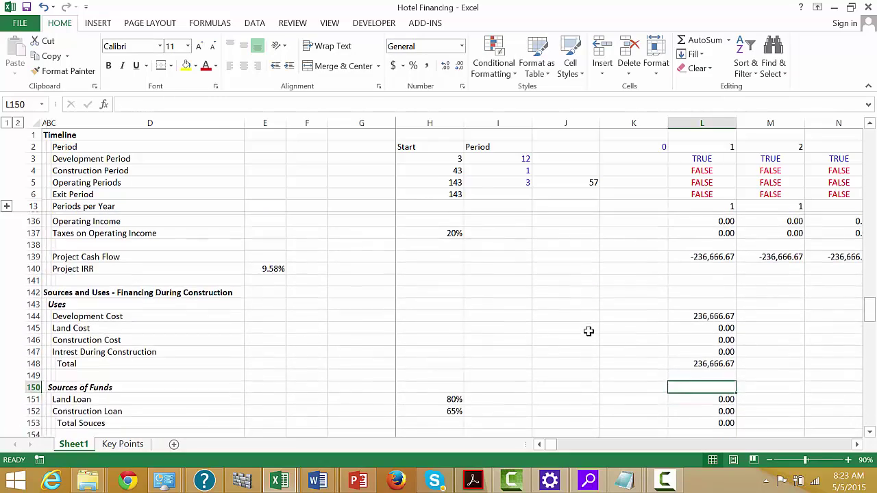
key("Down")
key("Down")
key("Down")
key("Down")
key("Down")
key("Down")
key("Down")
key("Down")
key("Down")
key("Down")
key("Down")
key("Down")
key("Down")
key("Down")
key("Down")
key("Down")
key("Down")
key("Down")
key("Down")
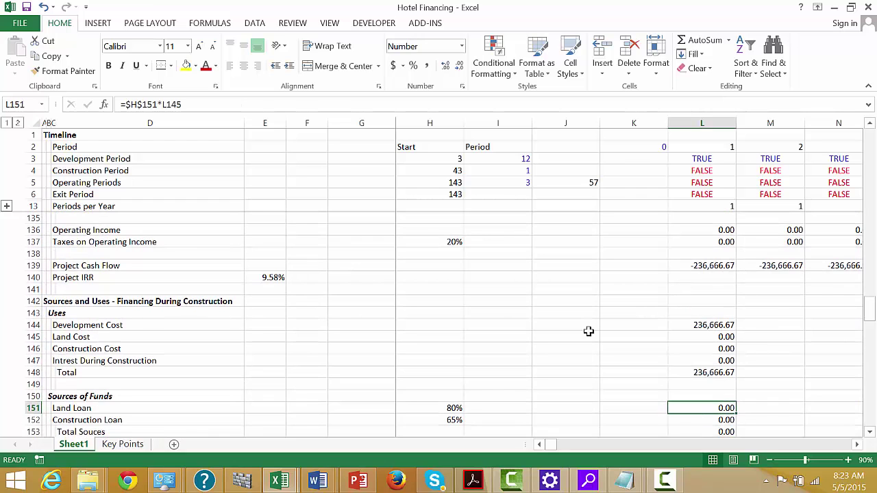
key("Down")
key("Down")
key("Down")
key("shift+space")
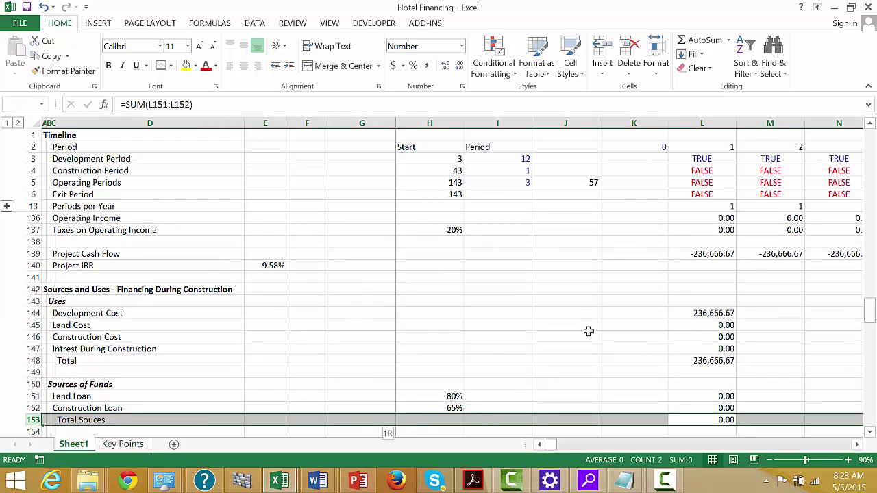
key("ctrl+shift+plus")
Step: Label the new row Equity Funding in C153
key("Left")
key("Left")
key("Left")
key("Left")
key("Left")
key("Left")
key("Left")
key("Left")
key("Left")
key("Left")
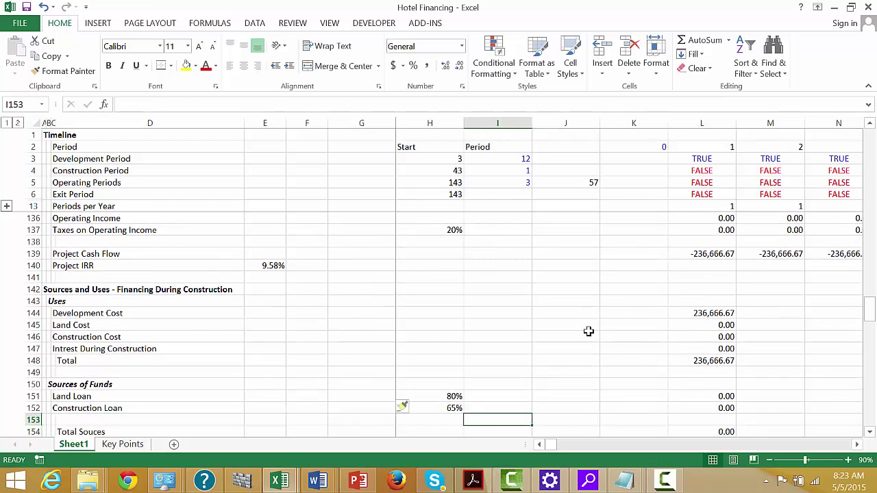
key("shift+Right")
key("shift+Left")
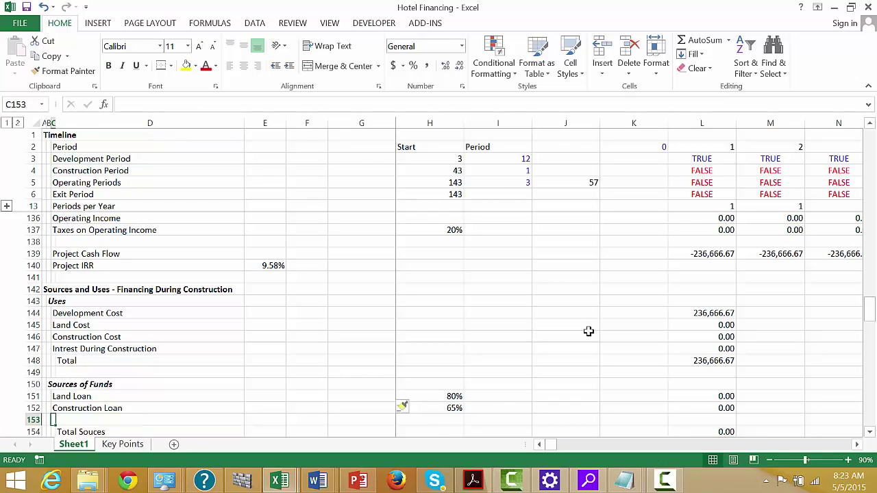
type("T")
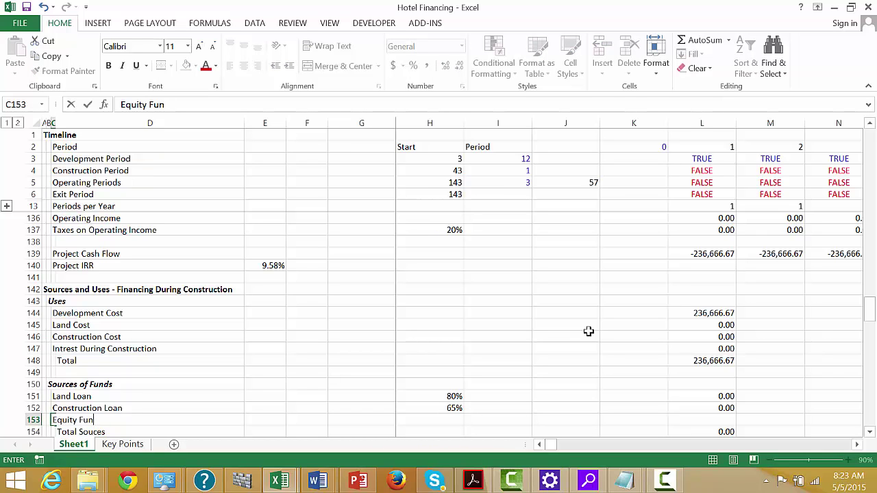
type("quity Funding")
key("Return")
Step: Calculate Equity Funding in L153 as total uses less the land and construction loans with =L148-L151-L152
key("Up")
key("Right")
key("Right")
key("Right")
key("Right")
key("Right")
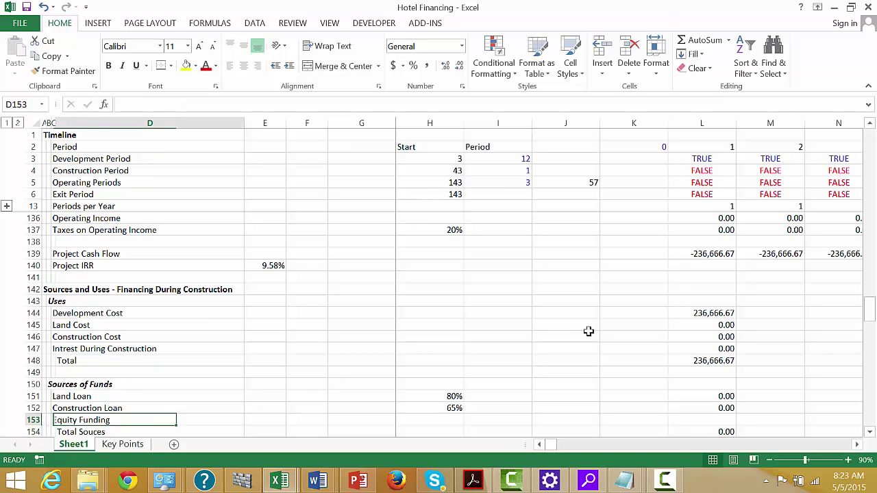
key("Right")
key("Right")
key("Right")
key("Right")
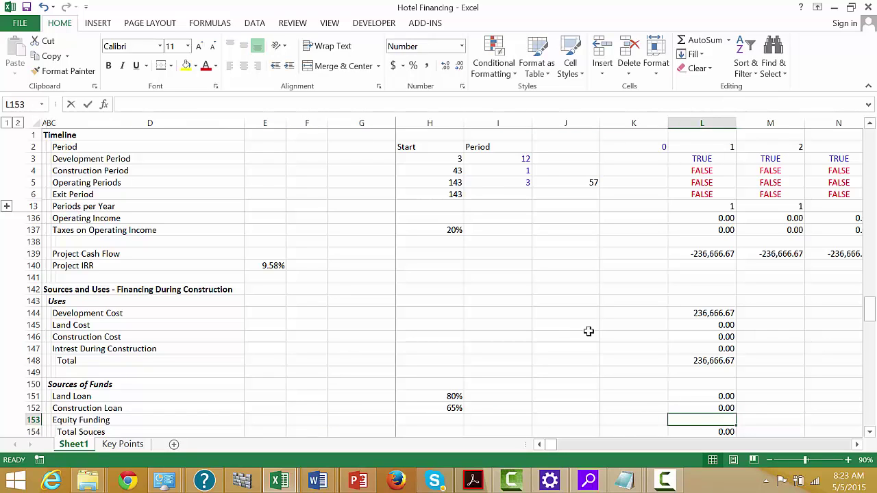
type("=")
key("Up")
key("Up")
key("Up")
key("Up")
key("Up")
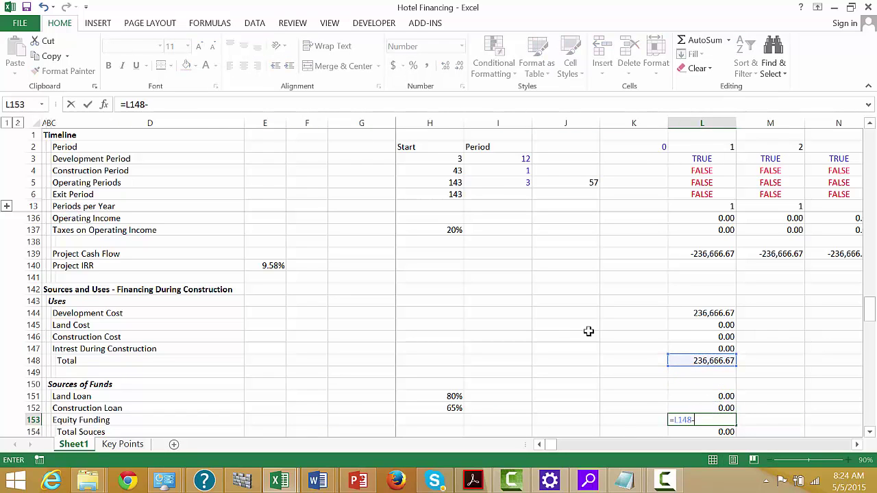
type("-")
key("Up")
key("Up")
type("-")
key("Up")
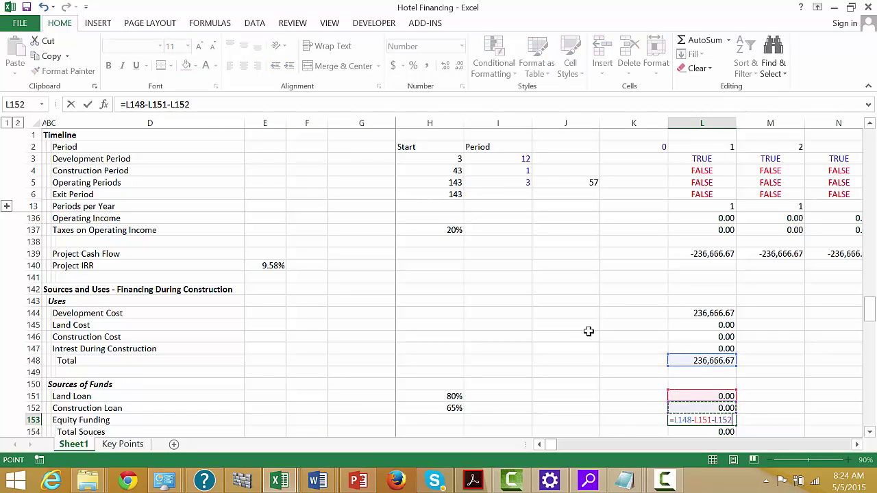
key("Return")
Step: Extend the total sources sum in L154 to include Equity Funding, using =SUM(L151:L153)
key("F2")
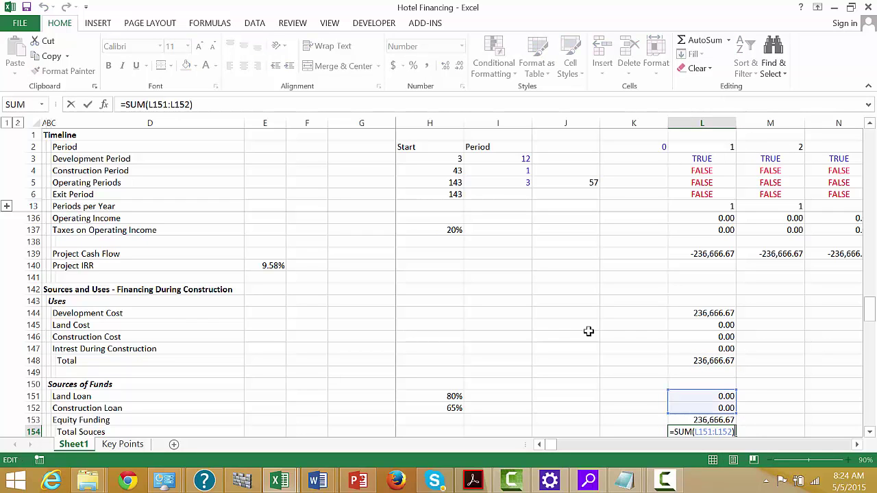
key("ctrl+Return")
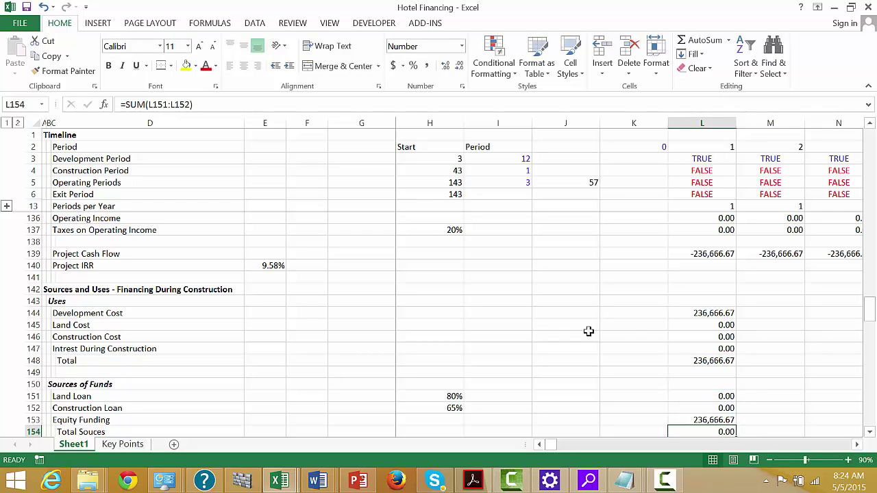
key("F2")
key("BackSpace")
key("BackSpace")
type("3)")
key("Return")
key("Up")
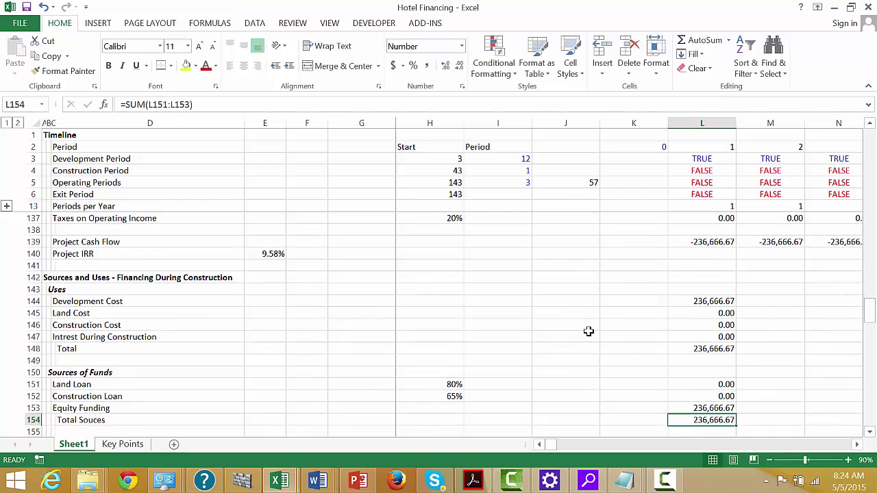
Step: Apply a top and double bottom border to the Uses total row, across D148:L148
key("Up")
key("Up")
key("Up")
key("Up")
key("Up")
key("Up")
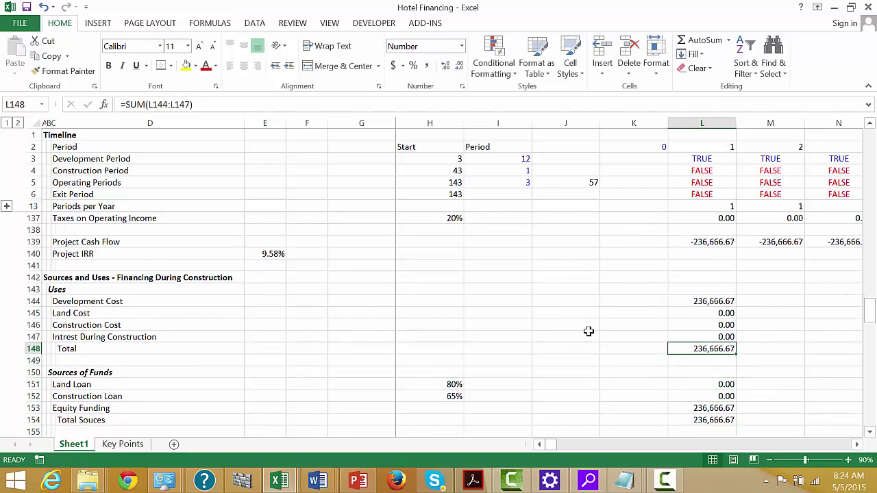
key("ctrl+shift+Left")
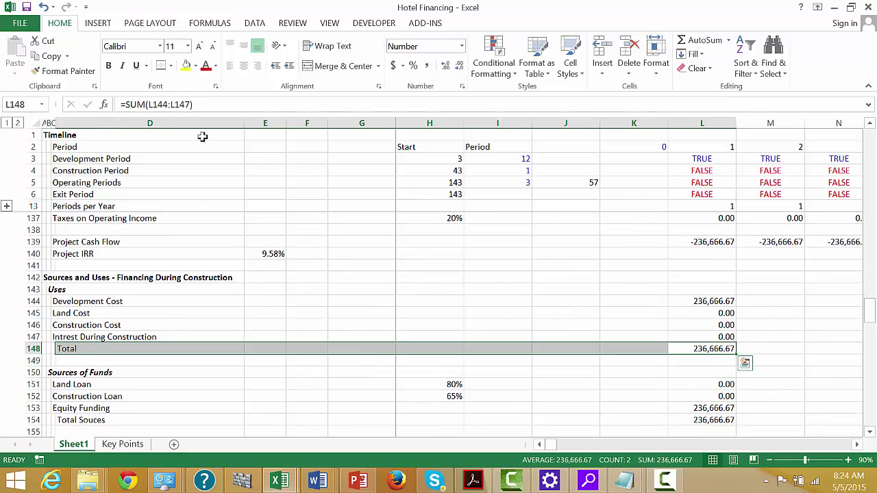
key("Down")
key("Down")
key("Down")
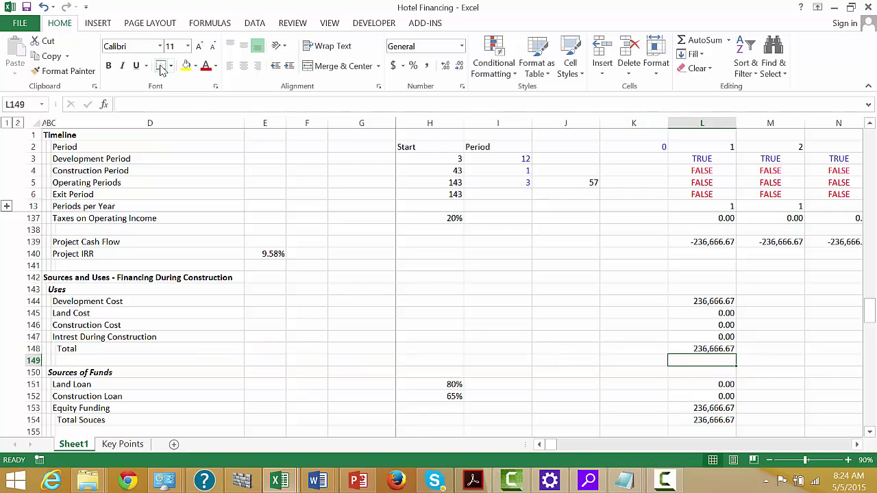
key("Up")
key("Up")
key("Up")
key("ctrl+shift+Left")
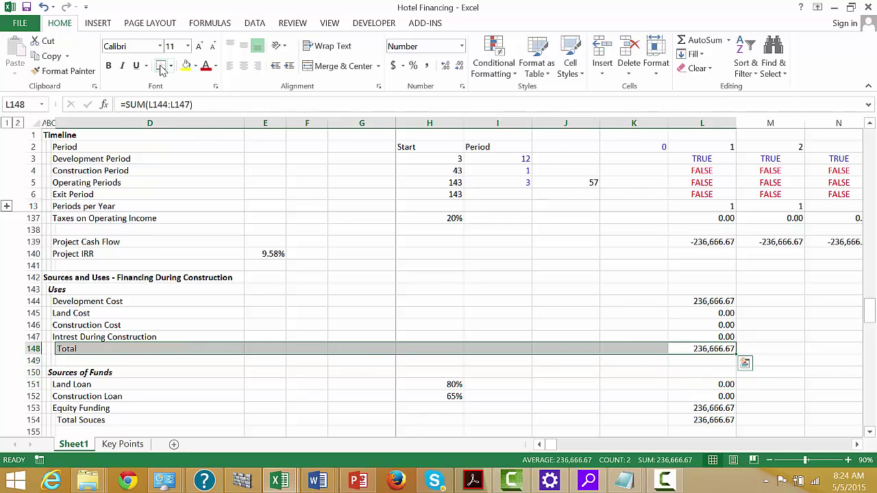
left_click(161, 71)
Step: Apply the same top and double bottom border to the total sources row, across D154:L154
key("Down")
key("Down")
key("Down")
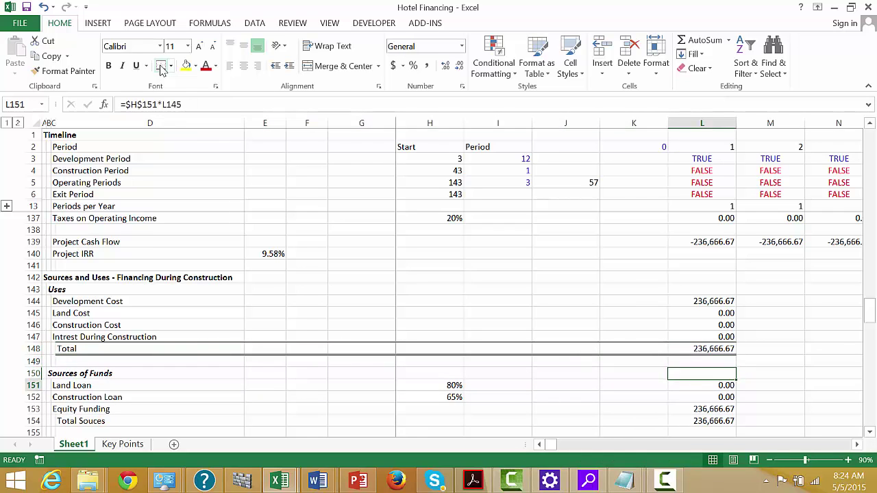
key("Down")
key("Down")
key("Down")
key("ctrl+shift+Left")
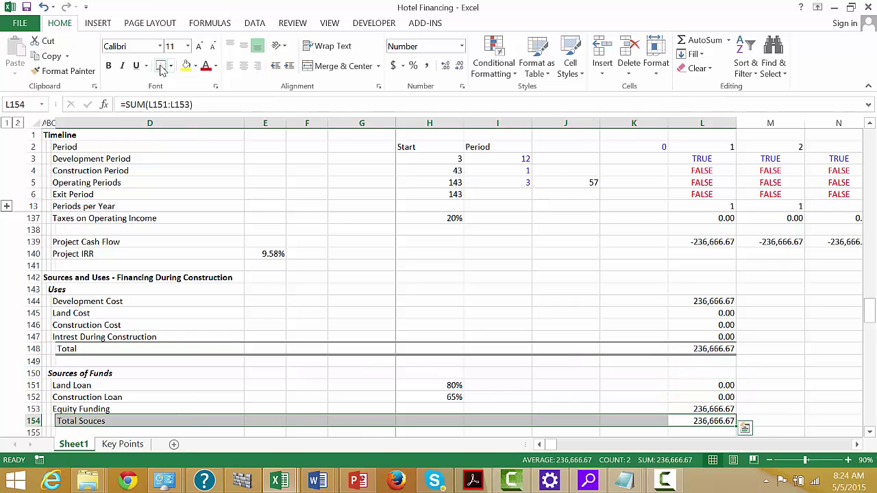
left_click(162, 71)
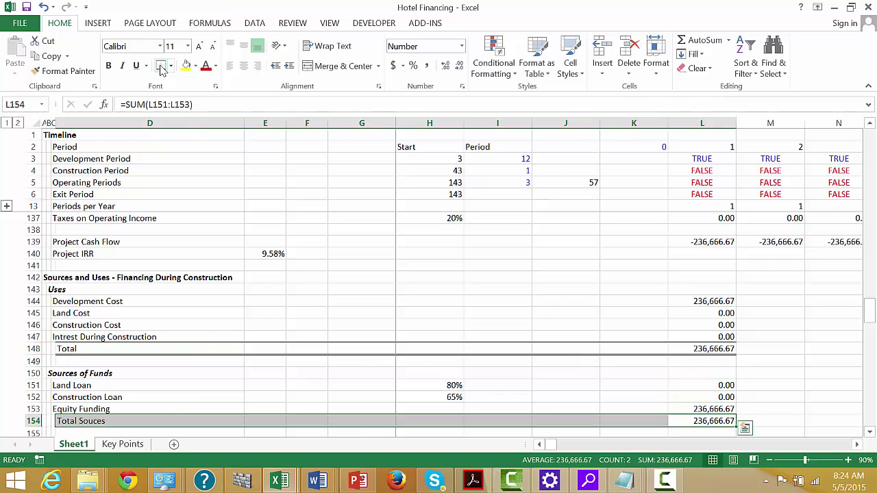
Step: Calculate the period 1 net cash flow in L227 as dividends in L225 less Equity Funding in L153
key("Down")
key("Down")
key("Down")
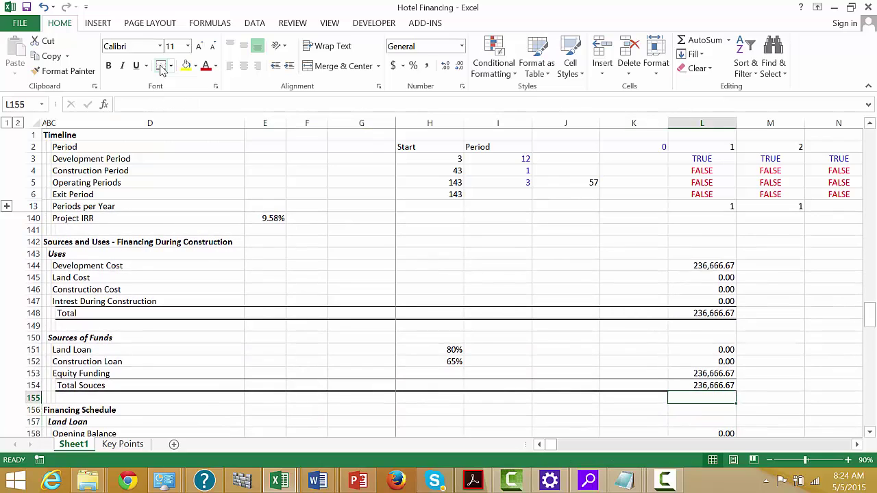
key("Page_Down")
key("Page_Down")
key("Page_Down")
key("Page_Down")
key("Page_Down")
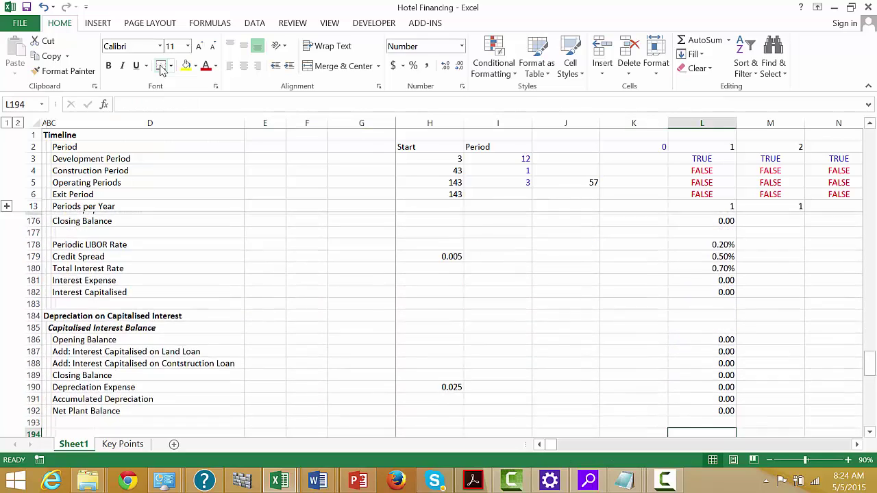
key("Up")
key("Up")
key("Up")
key("Up")
key("Up")
key("Up")
key("Up")
key("Up")
key("Up")
key("Up")
key("Up")
key("Up")
key("Up")
key("Up")
key("Up")
key("Up")
key("Up")
key("Up")
key("Up")
key("Up")
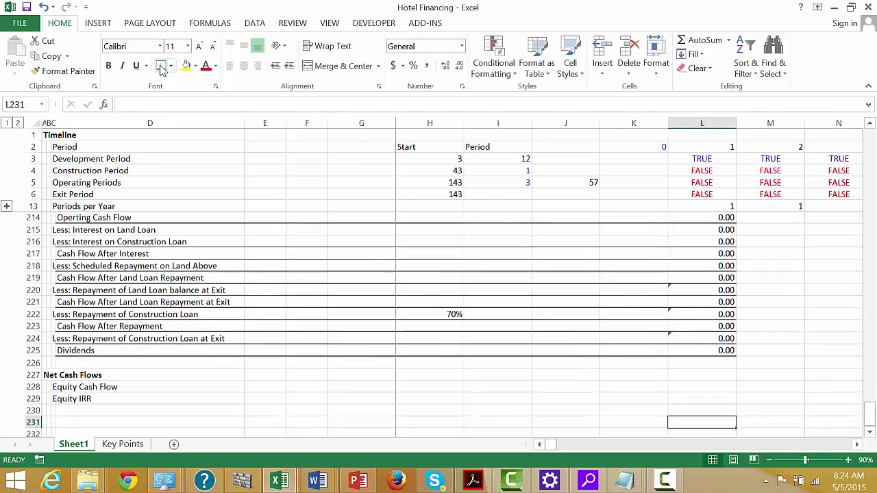
type("=")
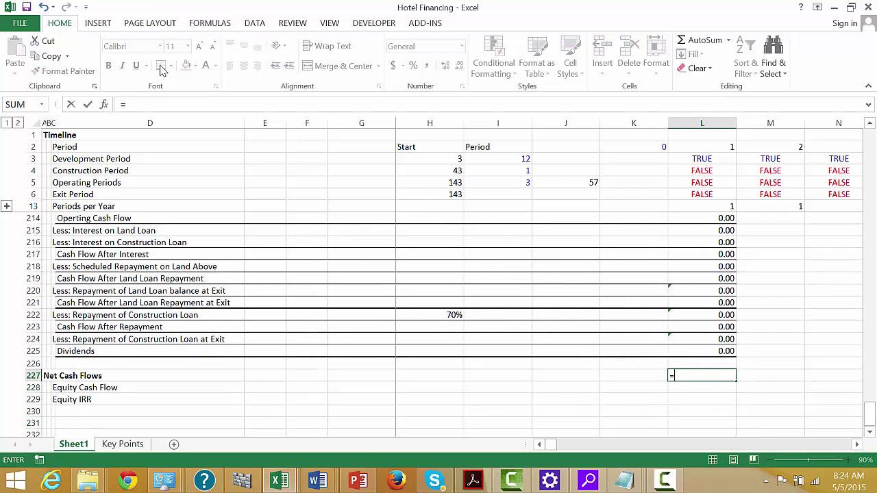
key("Up")
key("Up")
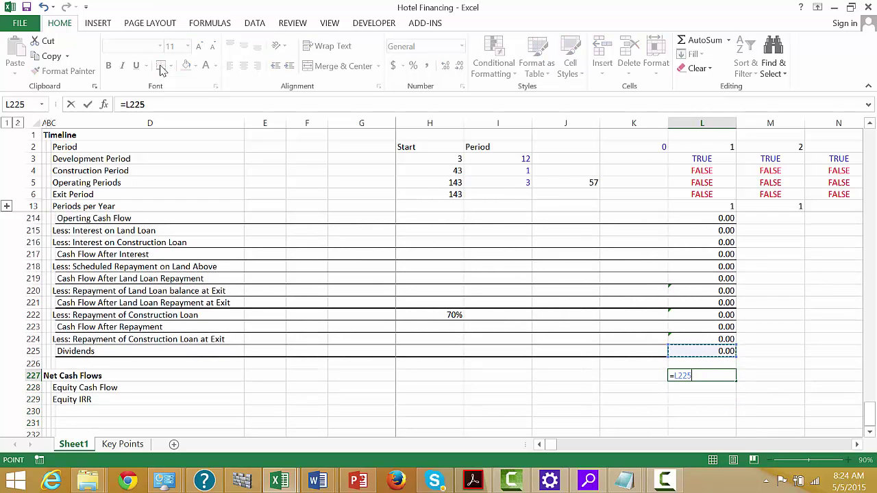
type("-")
key("Up")
key("Up")
key("Up")
key("Up")
key("Up")
key("Up")
key("Up")
key("Up")
key("Up")
key("Up")
key("Up")
key("Up")
key("Up")
key("Up")
key("Up")
key("Up")
key("Up")
key("Up")
key("Up")
key("Up")
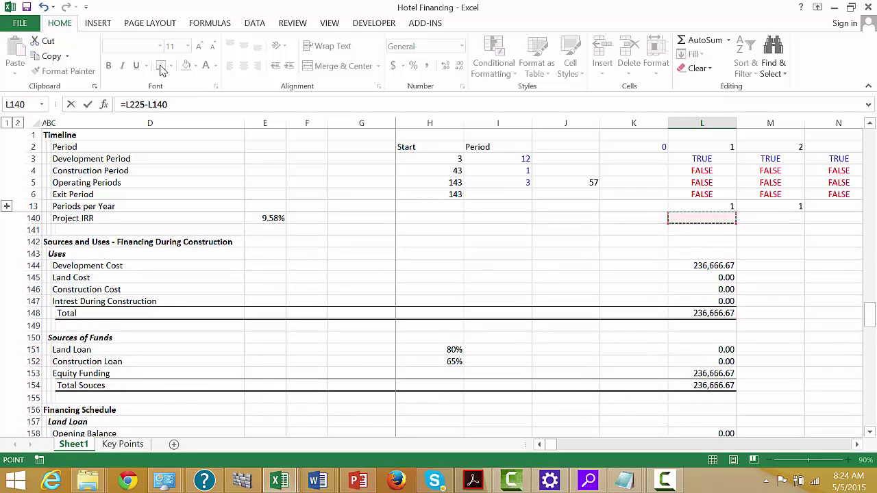
key("Down")
key("Down")
key("Down")
key("Down")
key("Down")
key("Down")
key("Down")
key("Down")
key("Down")
key("Down")
key("Down")
key("Down")
key("Down")
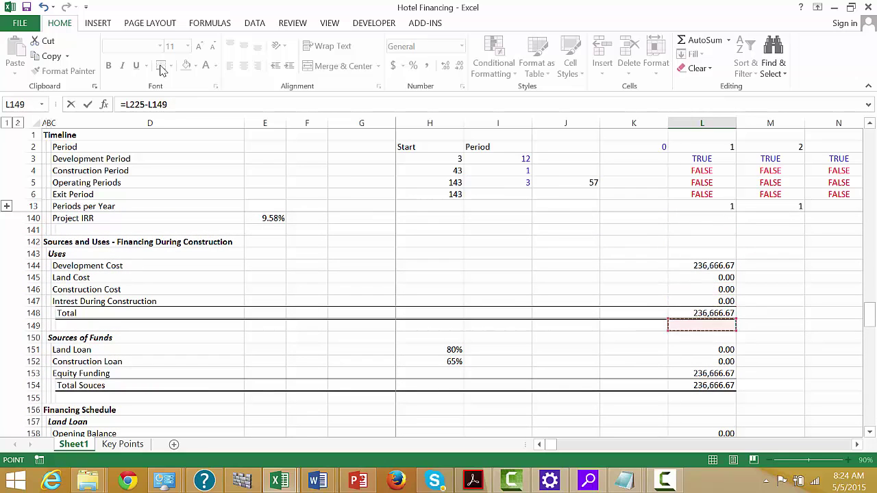
key("Return")
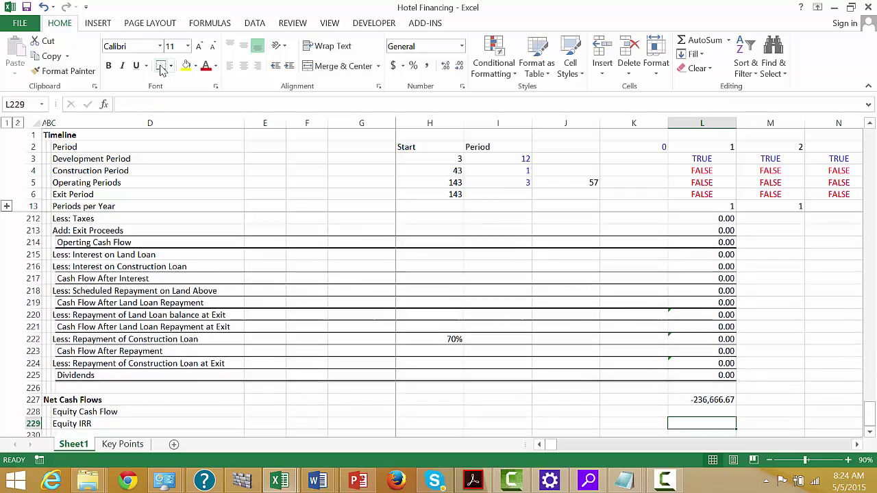
key("Up")
key("Down")
key("Left")
key("Left")
key("Left")
key("Left")
key("Left")
key("Left")
key("Left")
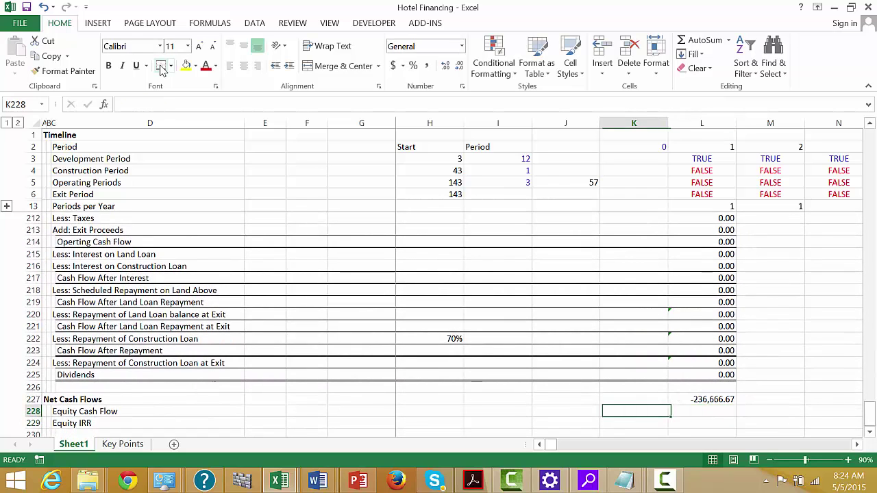
key("Right")
key("Right")
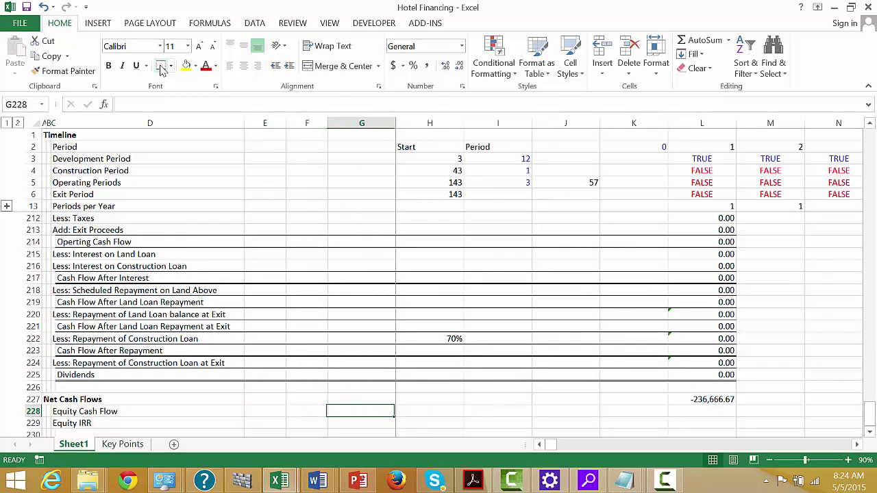
key("Down")
key("Left")
key("Right")
key("Right")
key("Right")
key("Right")
key("Right")
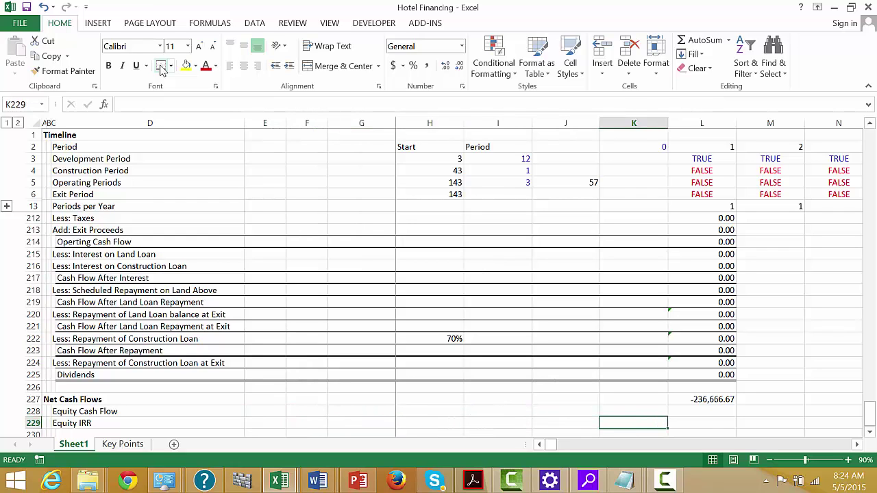
key("Right")
key("Up")
key("Right")
key("Up")
key("Left")
Step: Fill the period 1 formulas in column L, from Development Cost in L144 through Net Cash Flows in L227, across the remaining periods
key("Page_Up")
key("Page_Up")
key("Page_Up")
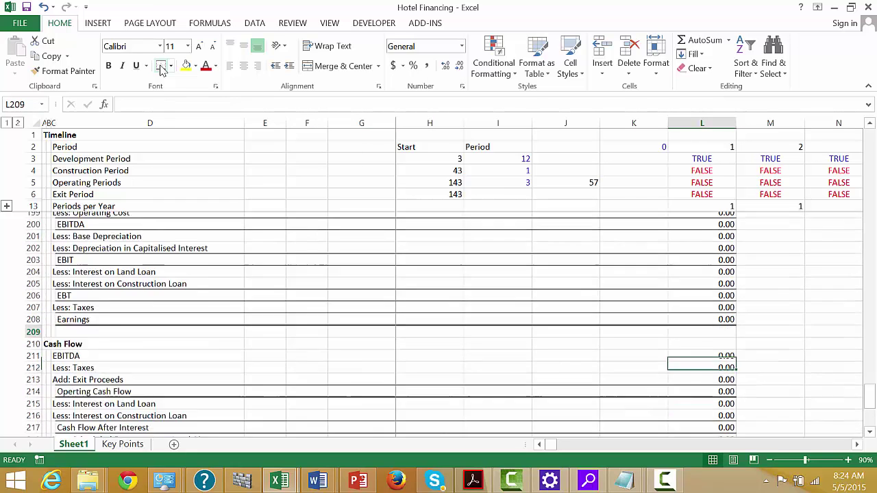
key("Page_Up")
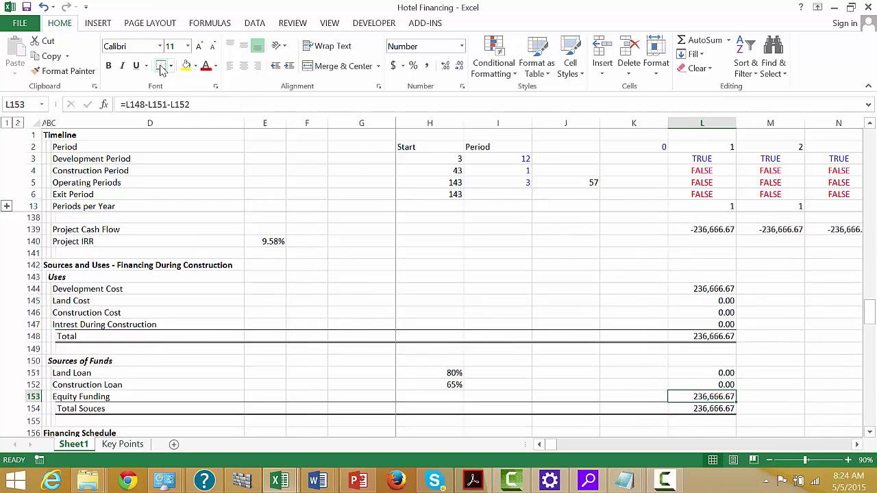
key("Page_Up")
key("Page_Down")
key("Up")
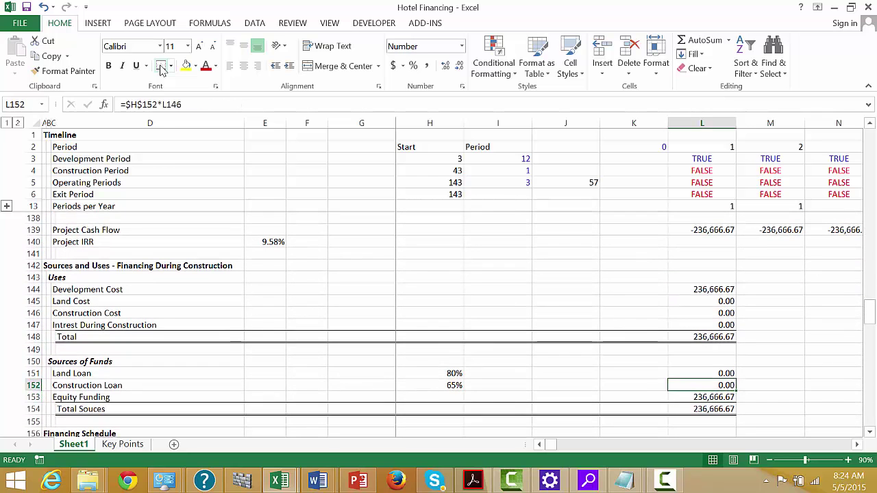
key("Up")
key("Up")
key("Up")
key("Up")
key("Up")
key("Up")
key("Up")
key("Up")
key("Up")
key("Down")
key("shift+Down")
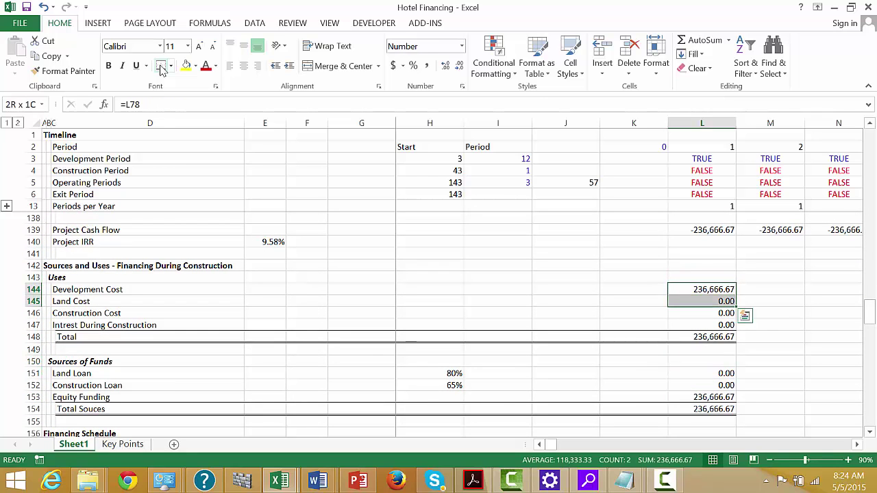
key("shift+Down")
key("shift+Down")
key("shift+Down")
key("shift+Down")
key("shift+Down")
key("shift+Down")
key("shift+Down")
key("shift+Down")
key("shift+Down")
key("shift+Down")
key("shift+Down")
key("shift+Down")
key("shift+Down")
key("shift+Down")
key("shift+Down")
key("shift+Down")
key("shift+Down")
key("shift+Down")
key("shift+Down")
key("shift+Down")
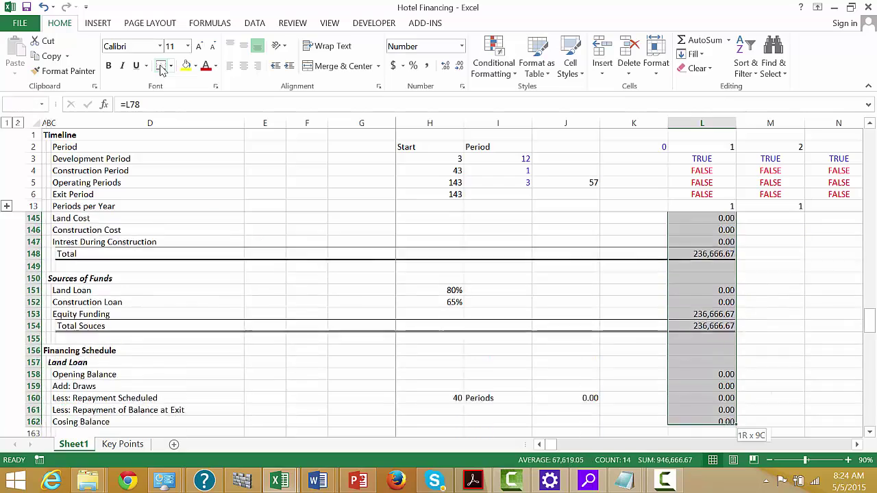
key("shift+Down")
key("shift+Down")
key("shift+Down")
key("shift+Down")
key("shift+Down")
key("shift+Down")
key("shift+Down")
key("shift+Down")
key("shift+Down")
key("shift+Down")
key("shift+Down")
key("shift+Down")
key("shift+Down")
key("shift+Down")
key("shift+Down")
key("shift+Down")
key("shift+Down")
key("shift+Down")
key("shift+Down")
key("shift+Down")
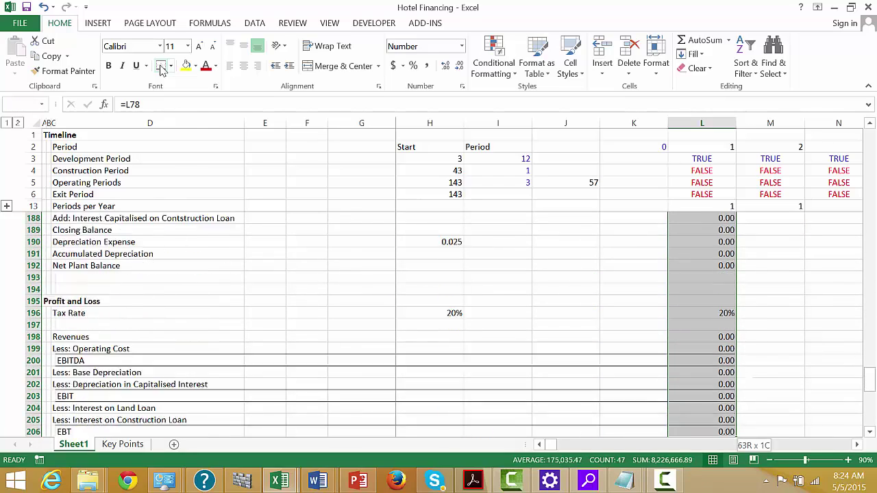
key("shift+Down")
key("shift+Down")
key("shift+Down")
key("shift+Down")
key("shift+Down")
key("shift+Down")
key("shift+Down")
key("shift+Down")
key("shift+Down")
key("shift+Down")
key("shift+Down")
key("shift+Down")
key("shift+Down")
key("shift+Down")
key("shift+Down")
key("shift+Down")
key("shift+Down")
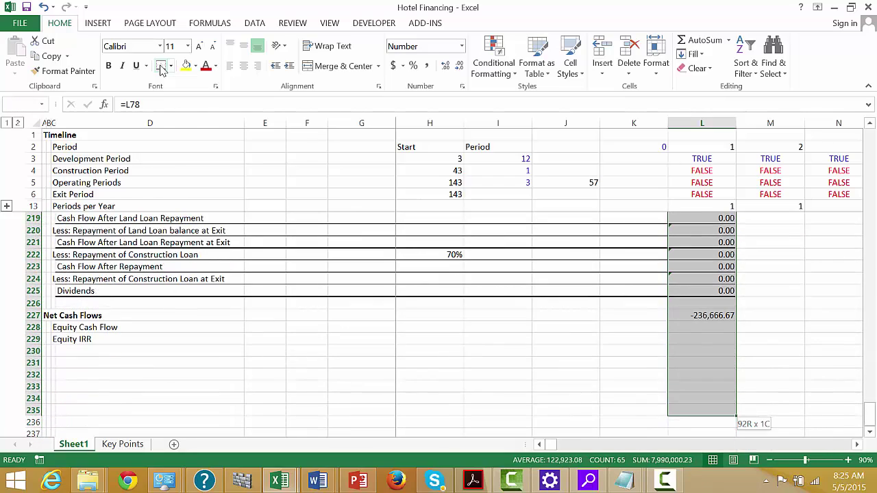
key("shift+Up")
key("shift+Up")
key("shift+Up")
key("shift+Up")
key("shift+Up")
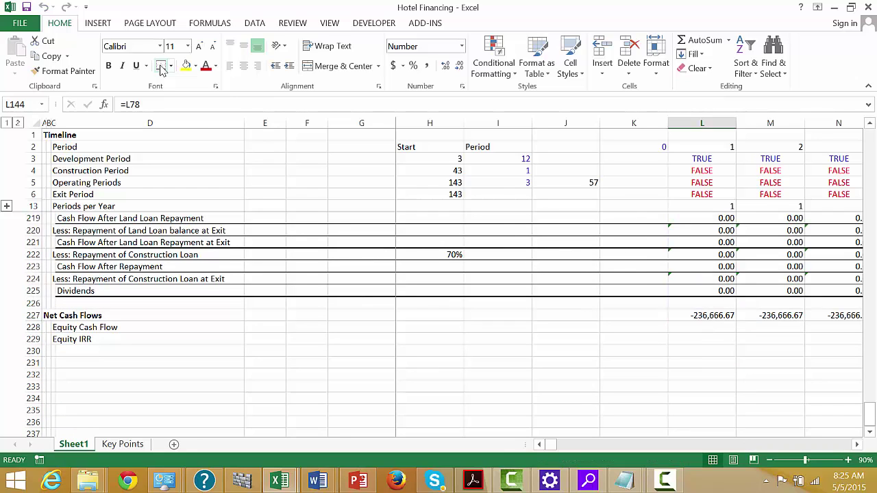
Step: Review the filled rows from sources and uses through the financing schedule, profit and loss and cash flow
key("Down")
key("Down")
key("Down")
key("Down")
key("Down")
key("Down")
key("Down")
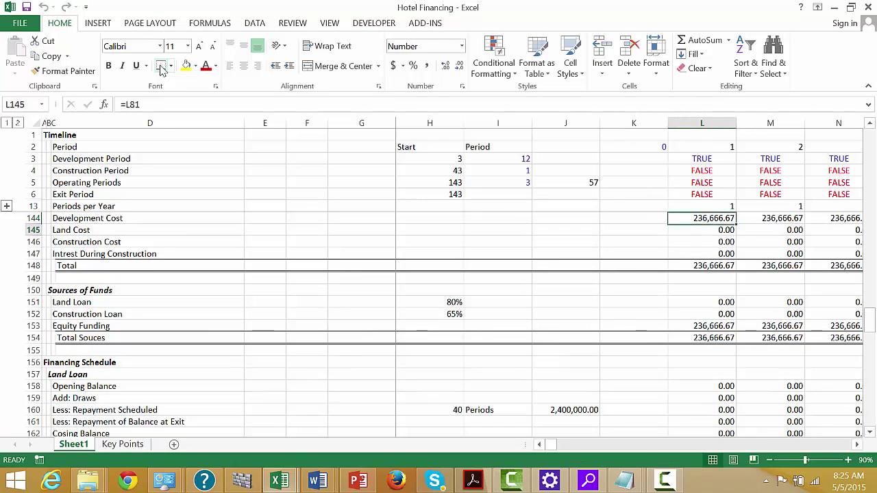
key("Down")
key("Down")
key("Down")
key("Down")
key("Down")
key("Down")
key("Down")
key("Down")
key("Down")
key("Down")
key("Down")
key("Down")
key("Down")
key("Down")
key("Down")
key("Down")
key("Down")
key("Down")
key("Down")
key("Down")
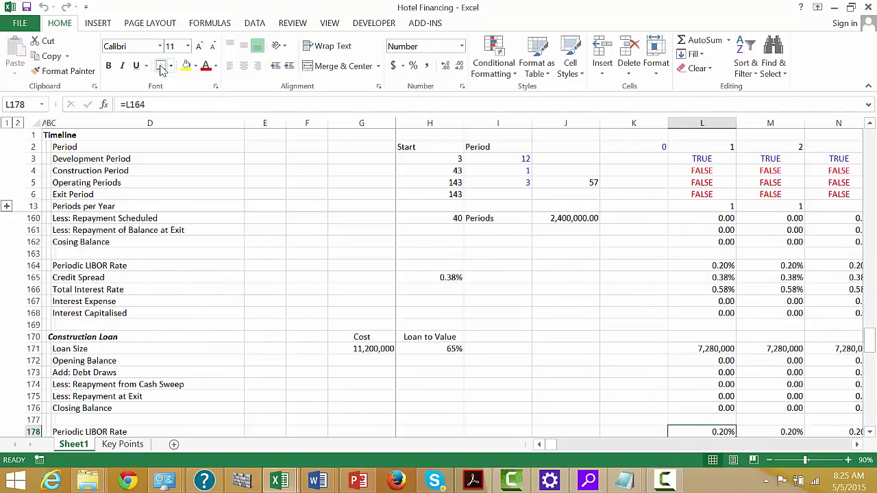
key("Down")
key("Down")
key("Down")
key("Down")
key("Down")
key("Down")
key("Down")
key("Down")
key("Down")
key("Down")
key("Down")
key("Down")
key("Down")
key("Down")
key("Down")
key("Down")
key("Down")
key("Down")
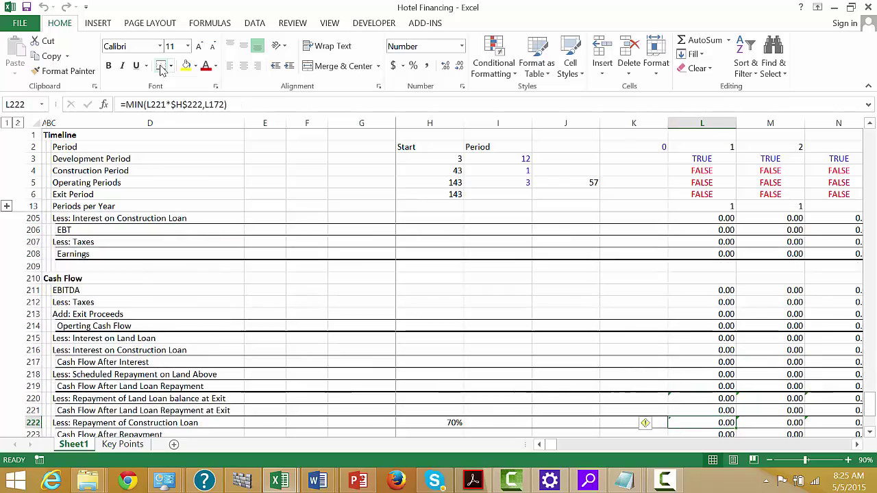
Step: Check the cash flow and Net Cash Flows rows in the construction periods, around periods 4 to 7
key("Right")
key("Down")
key("Right")
key("Right")
key("Right")
key("Right")
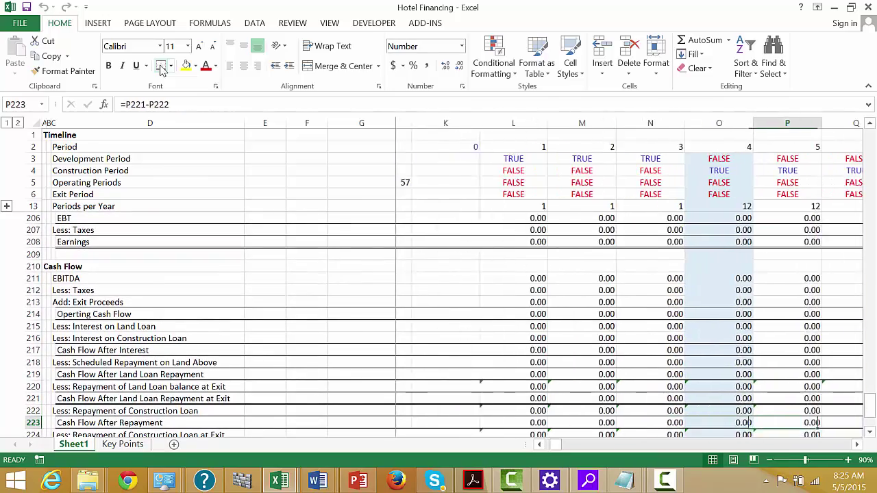
key("Down")
key("Down")
key("Down")
key("Down")
key("Down")
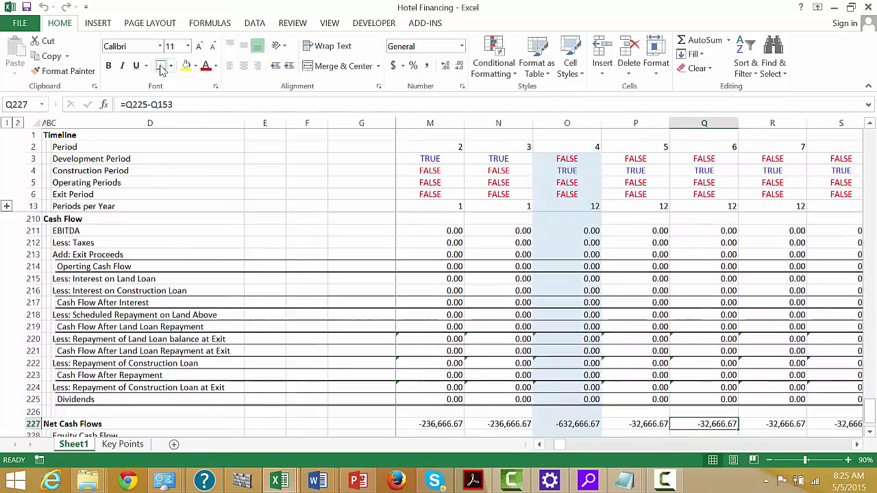
key("Up")
key("Up")
key("Up")
key("Up")
key("Up")
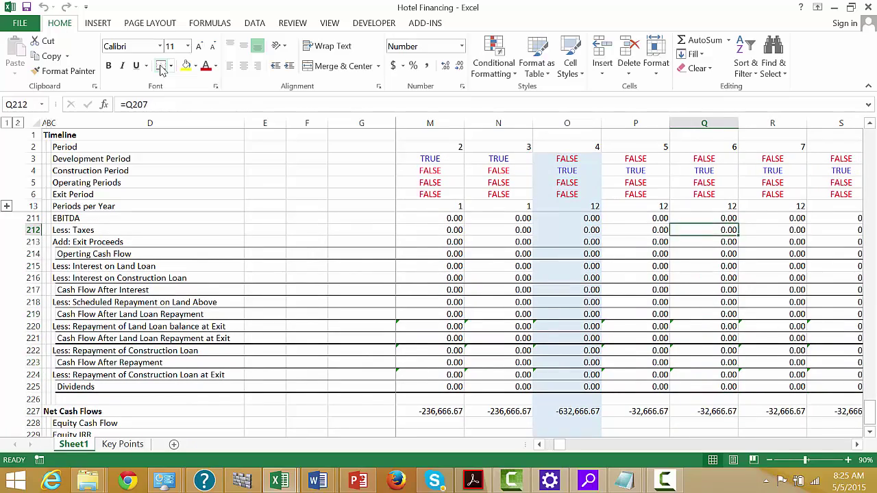
Step: Check the cash flow and Net Cash Flows rows across the construction periods up to the first operating periods, 44 and 45
key("Right")
key("Right")
key("Right")
key("Right")
key("Right")
key("Right")
key("Right")
key("Right")
key("Right")
key("Right")
key("Right")
key("Right")
key("Right")
key("Right")
key("Right")
key("Right")
key("Right")
key("Right")
key("Right")
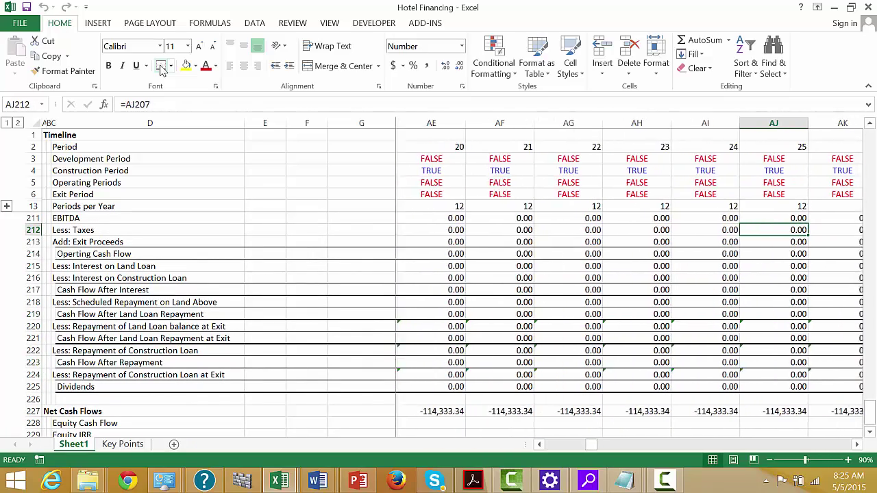
key("Right")
key("Right")
key("Right")
key("Right")
key("Right")
key("Right")
key("Right")
key("Right")
key("Right")
key("Right")
key("Right")
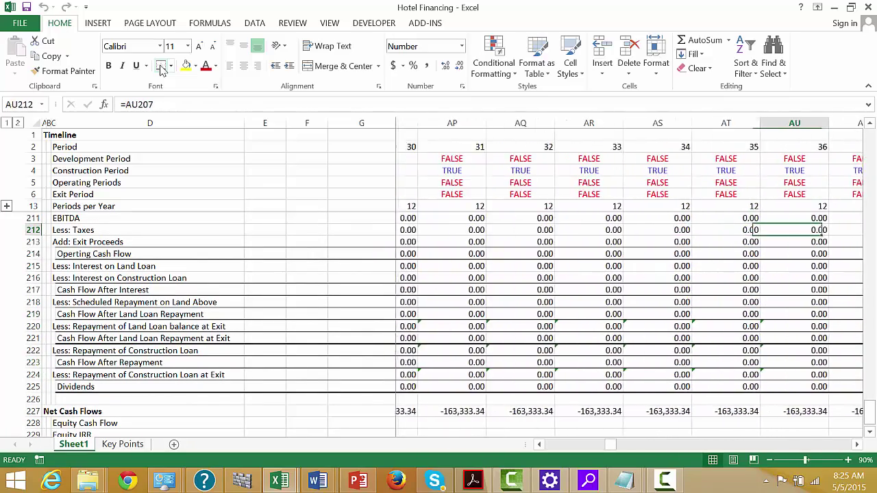
key("Right")
key("Right")
key("Right")
key("Right")
key("Right")
key("Right")
key("Right")
key("Right")
key("Right")
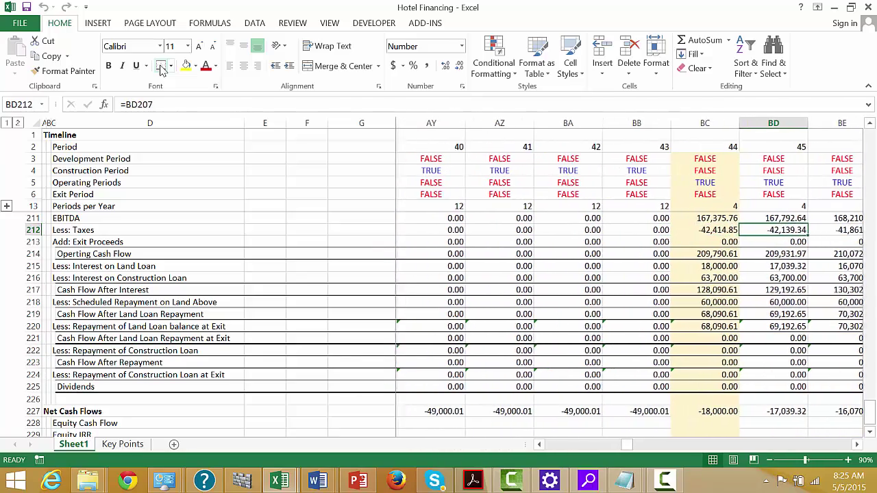
Step: Examine the period 44 figures in column BC, from Earnings in row 208 to Repayment of Construction Loan at Exit in row 224
key("Left")
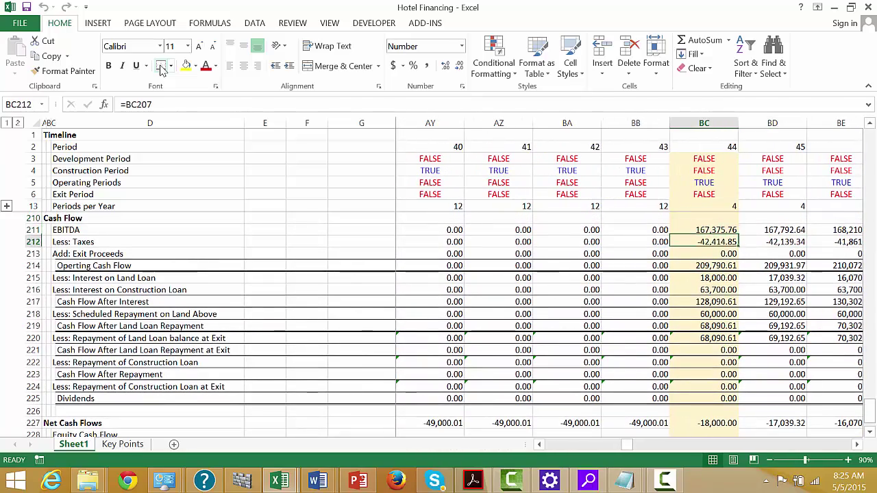
key("Up")
key("Up")
key("Up")
key("Up")
key("Up")
key("Up")
key("Up")
key("Up")
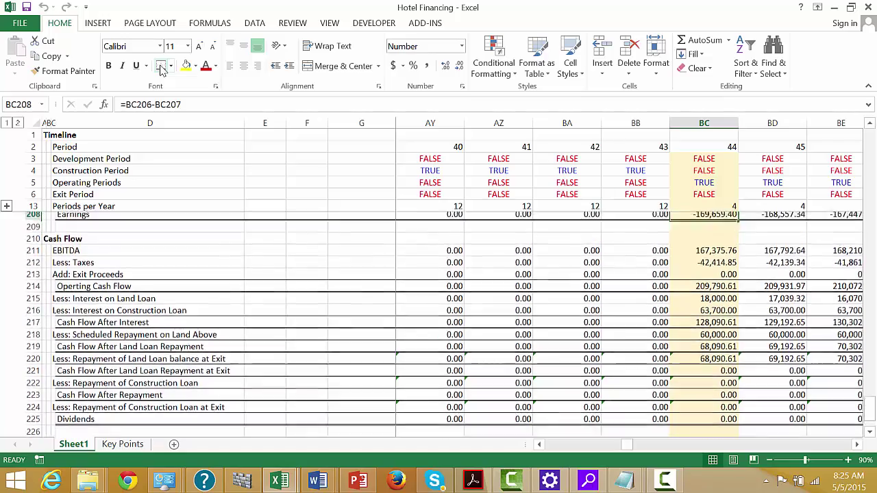
key("Down")
key("Down")
key("Down")
key("Down")
key("Down")
key("Down")
key("Down")
key("Down")
key("Down")
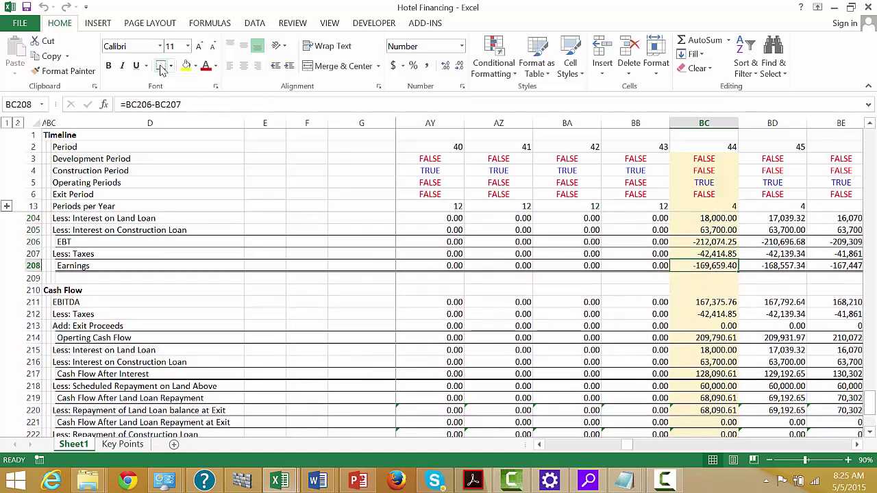
key("Down")
key("Down")
key("Down")
key("Down")
key("Down")
key("Down")
key("Down")
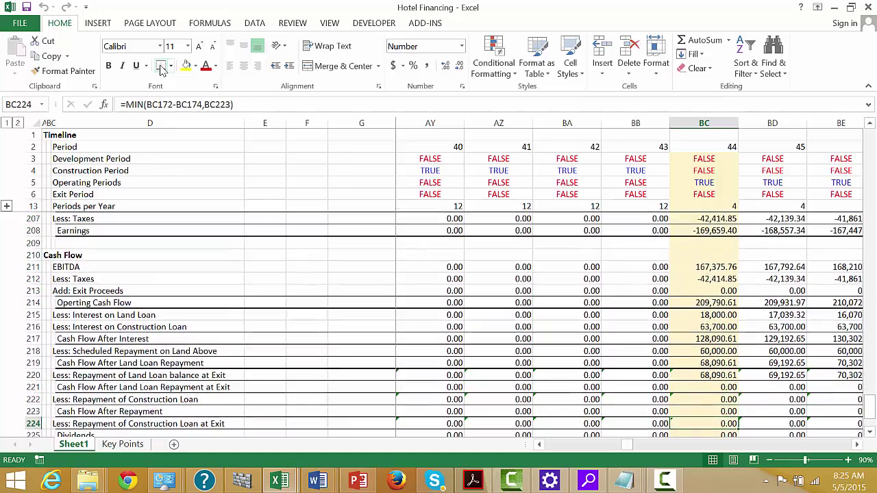
Step: Trace the period 44 cash flow formulas from Interest on Land Loan in BC215 down to Net Cash Flows in BC227
key("Up")
key("Up")
key("Up")
key("Up")
key("Up")
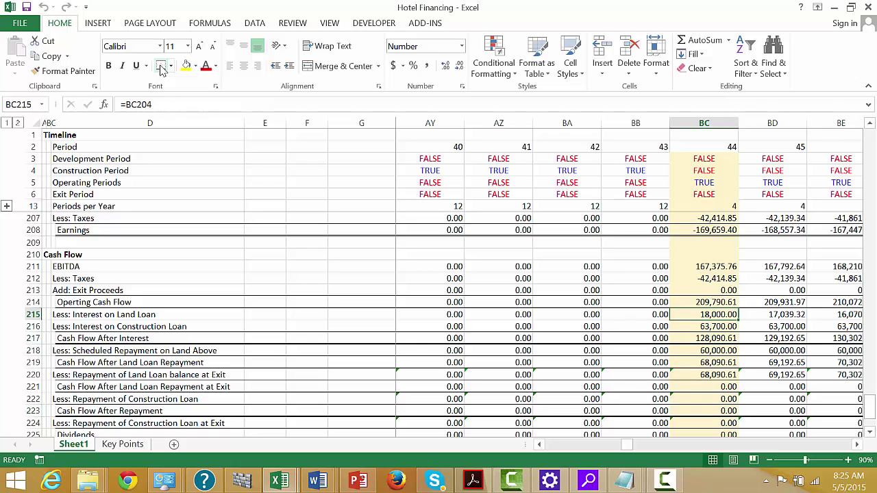
key("Down")
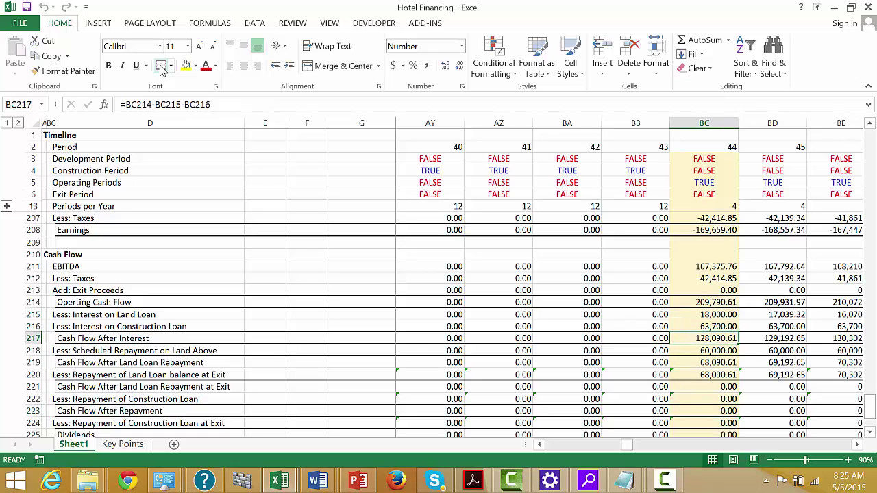
key("Down")
key("Down")
key("Down")
key("Down")
key("Down")
key("Down")
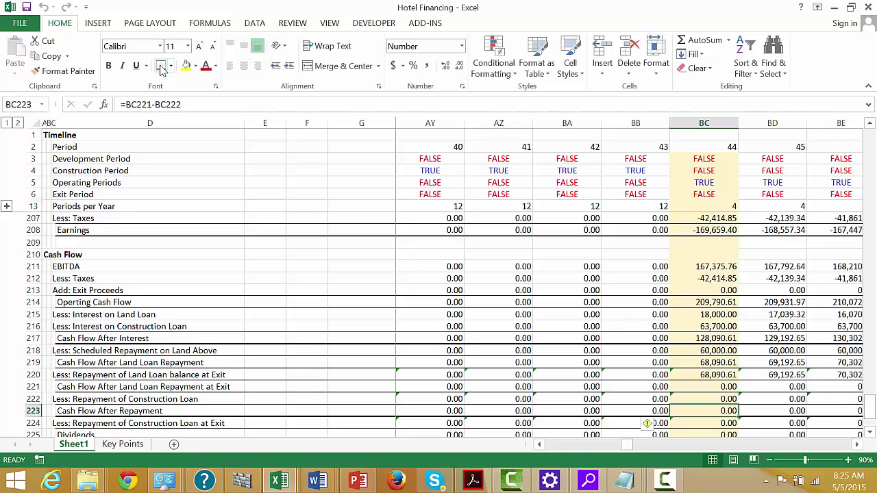
key("Down")
key("Down")
key("Down")
key("Down")
key("Down")
key("Down")
key("Down")
key("Down")
key("Up")
key("Up")
key("Up")
key("Up")
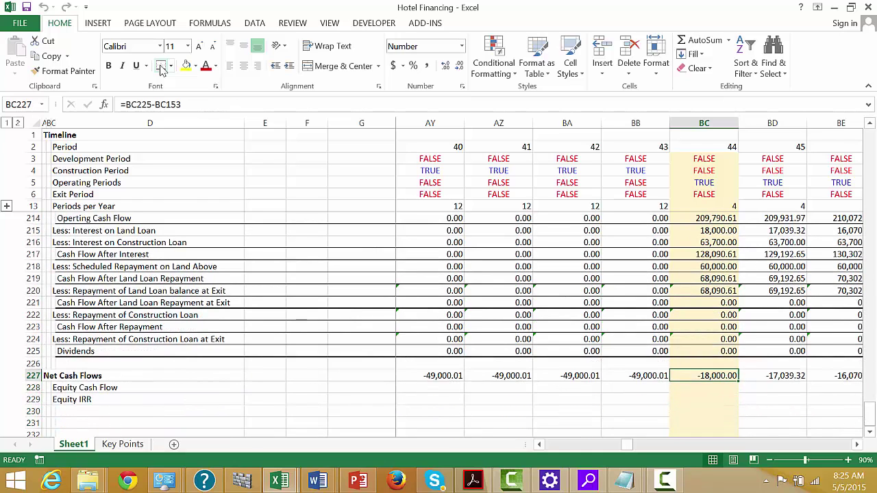
Step: Compare the period 44 land loan balance repayment at exit in BC220 with the rows below it, down to Dividends in BC225
key("Up")
key("Up")
key("Up")
key("Up")
key("Up")
key("Up")
key("Up")
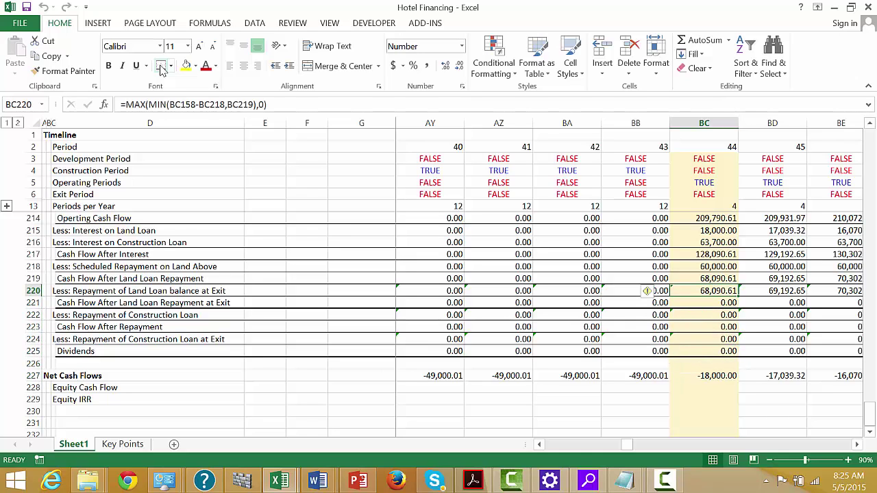
key("Down")
key("Down")
key("Down")
key("Down")
key("Down")
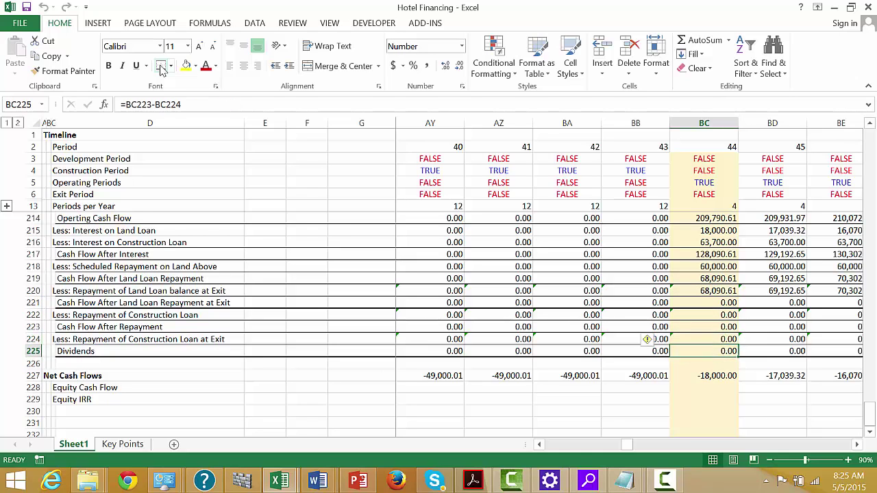
Step: Inspect the land loan repayment at exit formula in BC220 and the cell references behind the remaining cash flow in BC221
key("Up")
key("Up")
key("Up")
key("Up")
key("Up")
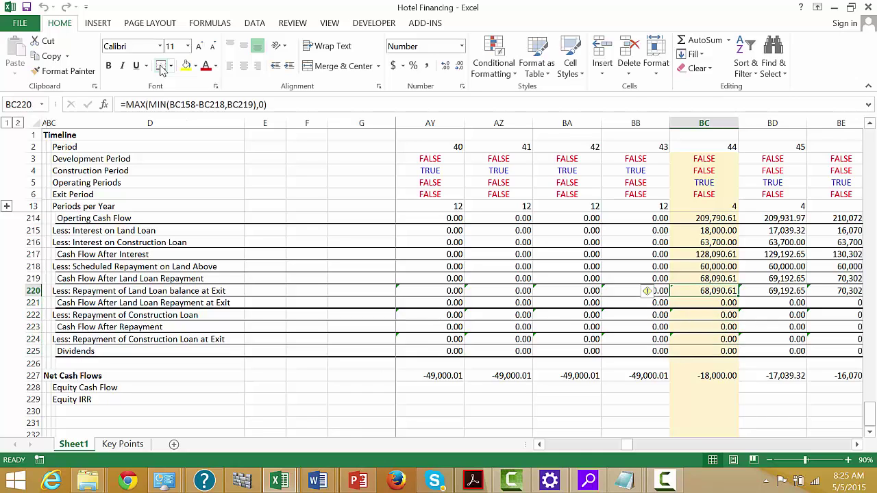
key("Down")
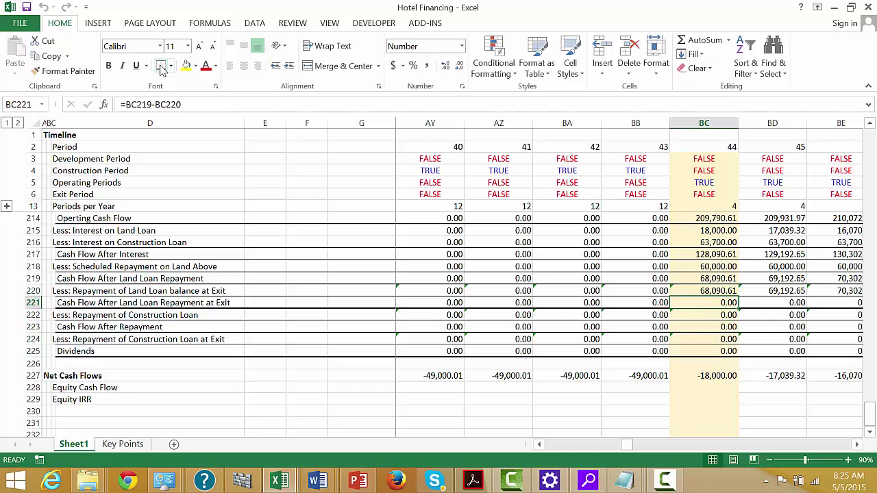
key("F2")
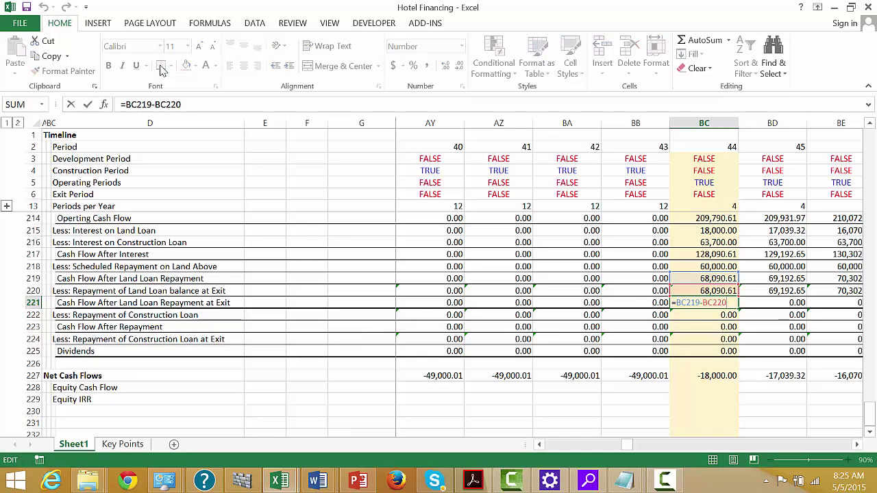
key("Return")
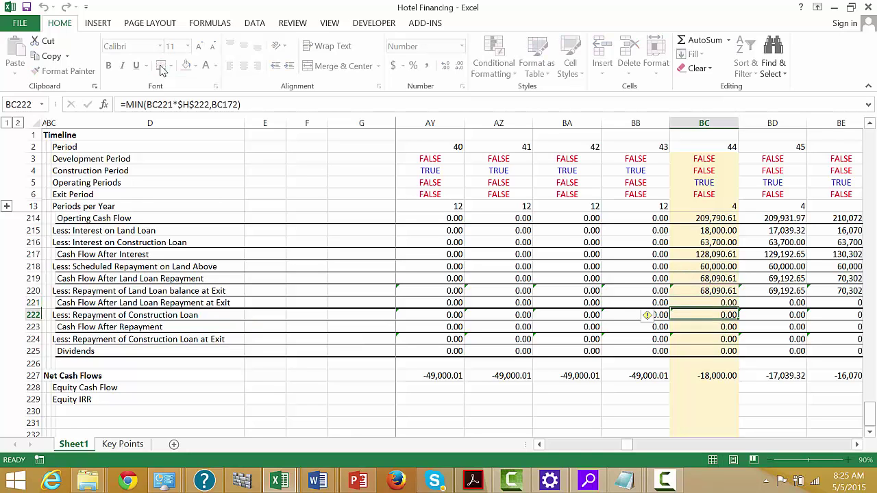
Step: Review the Repayment of Land Loan balance at Exit formulas in row 220 across the late construction and early operating periods, through period 47
key("Up")
key("Up")
key("Left")
key("Left")
key("Left")
key("Left")
key("Left")
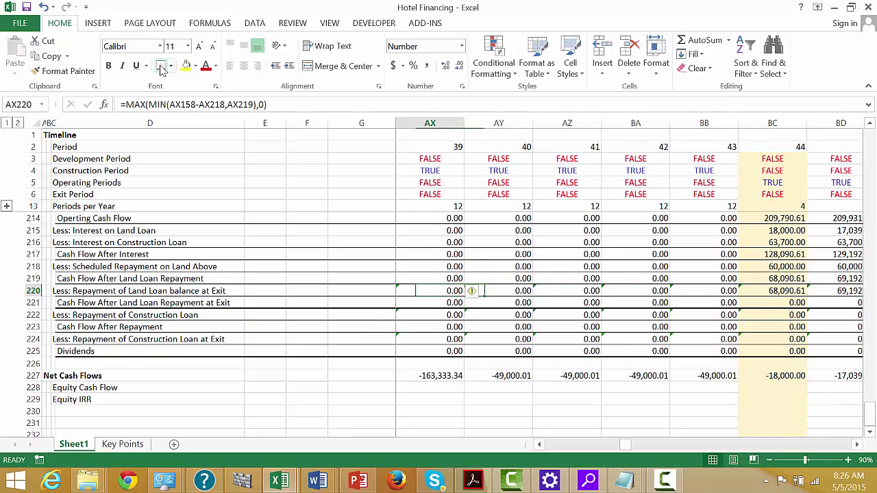
key("Left")
key("Left")
key("Left")
key("Right")
key("Right")
key("Right")
key("Right")
key("Right")
key("Right")
key("Right")
key("Right")
key("Right")
key("Right")
key("Right")
key("Right")
key("Right")
key("Right")
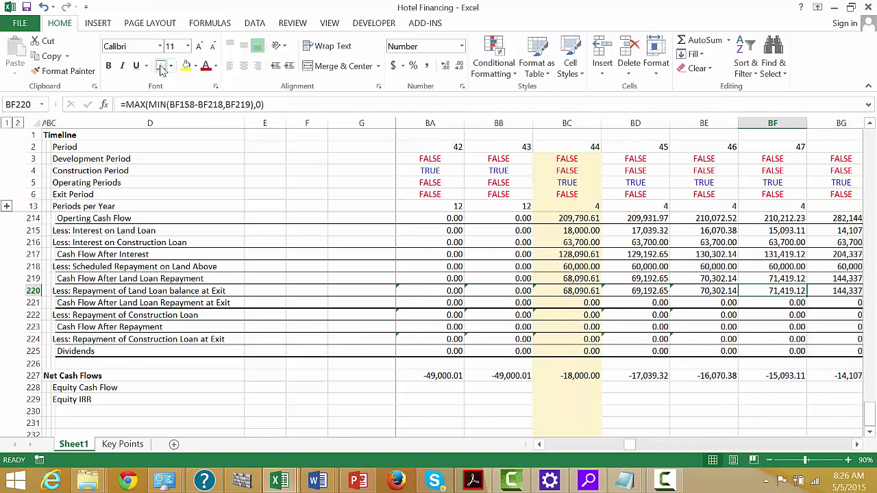
Step: Multiply the Repayment of Land Loan balance at Exit formula in L220 by the period 1 exit flag in L6
key("Left")
key("Left")
key("Left")
key("Left")
key("Left")
key("Left")
key("Left")
key("Left")
key("Left")
key("Left")
key("Left")
key("Left")
key("Left")
key("Left")
key("Left")
key("Left")
key("Left")
key("Left")
key("Left")
key("Left")
key("Left")
key("Left")
key("Left")
key("Left")
key("Left")
key("Left")
key("Left")
key("Left")
key("Left")
key("Left")
key("Left")
key("Left")
key("Left")
key("Left")
key("Left")
key("Left")
key("Left")
key("Left")
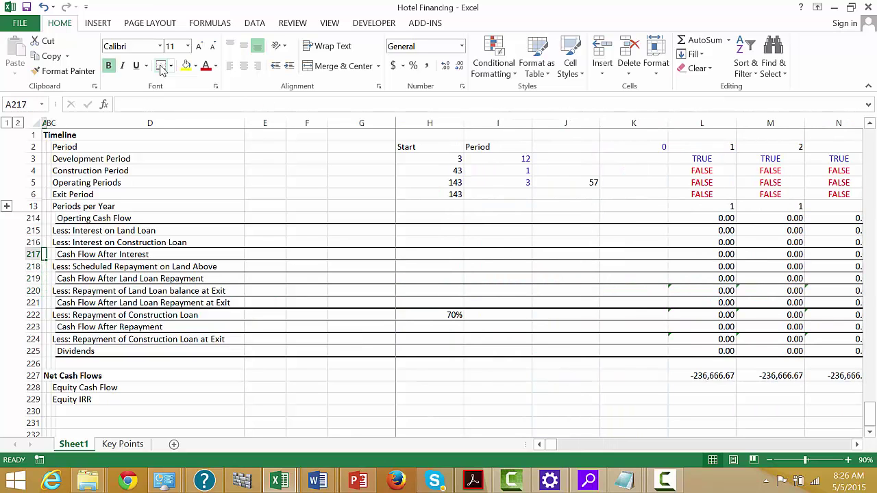
key("Right")
key("Up")
key("Up")
key("Up")
key("Up")
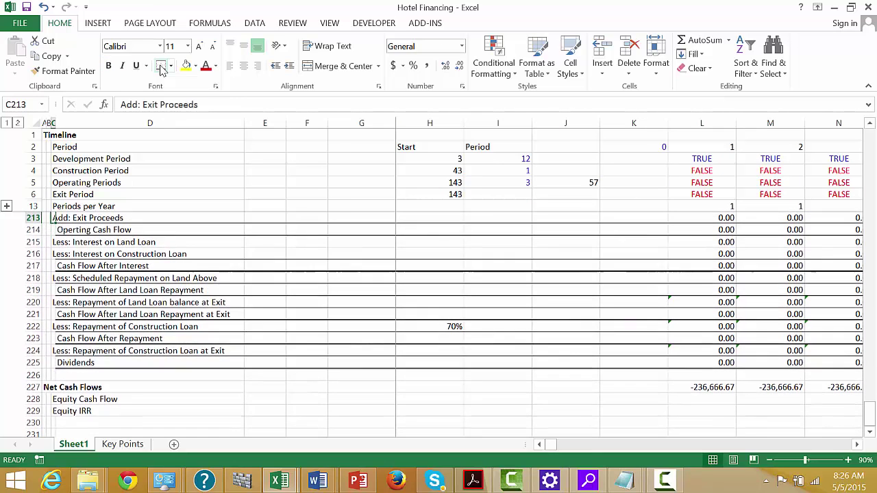
key("Down")
key("Down")
key("Down")
key("Down")
key("Down")
key("Right")
key("Right")
key("Right")
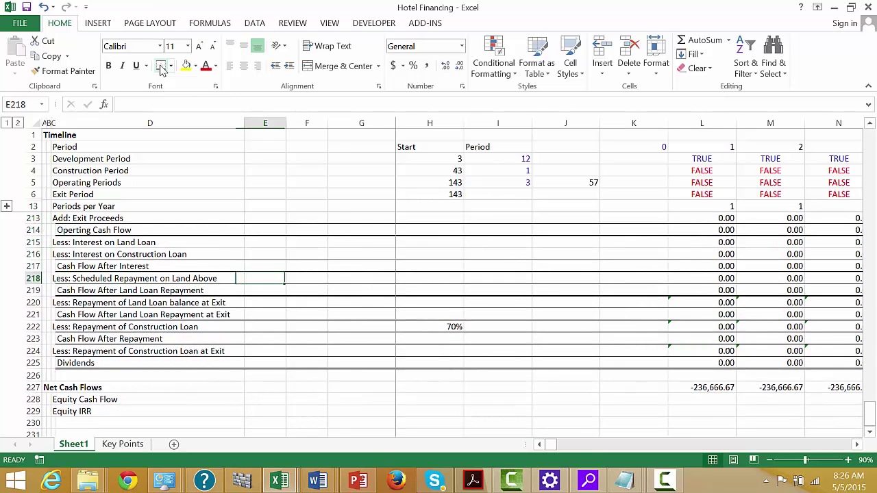
key("Right")
key("Right")
key("Right")
key("Right")
key("Right")
key("Right")
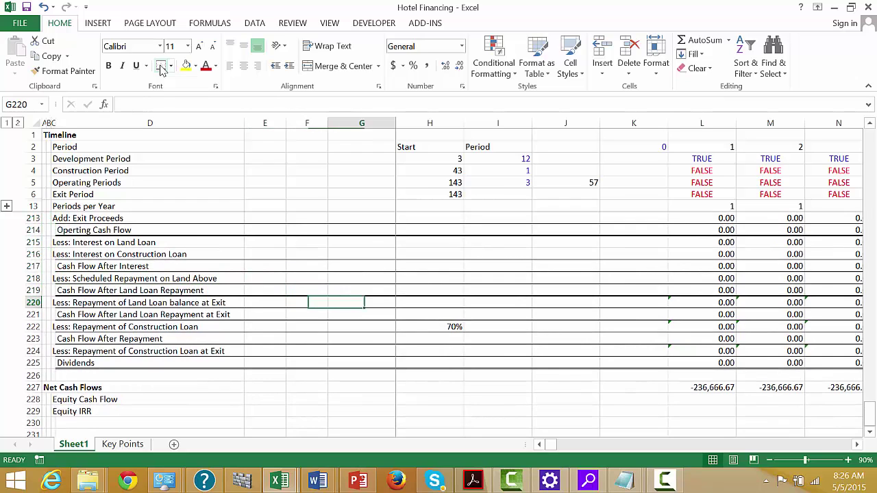
key("F2")
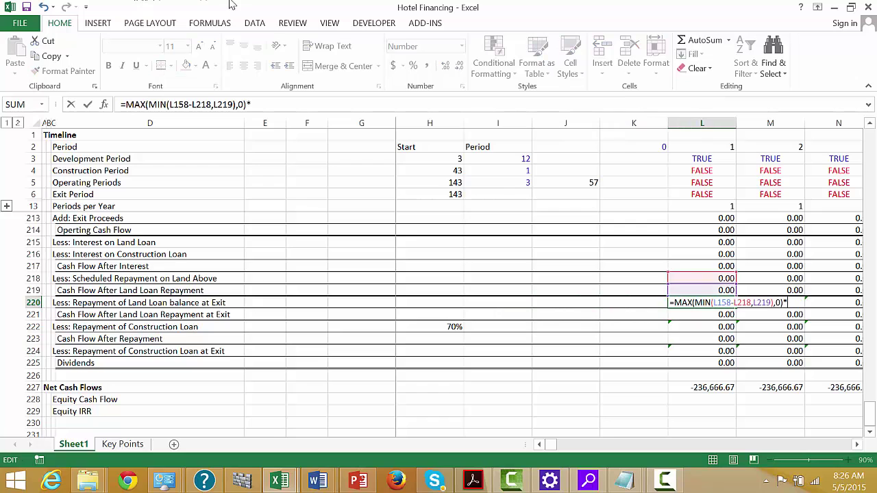
left_click(707, 196)
key("Return")
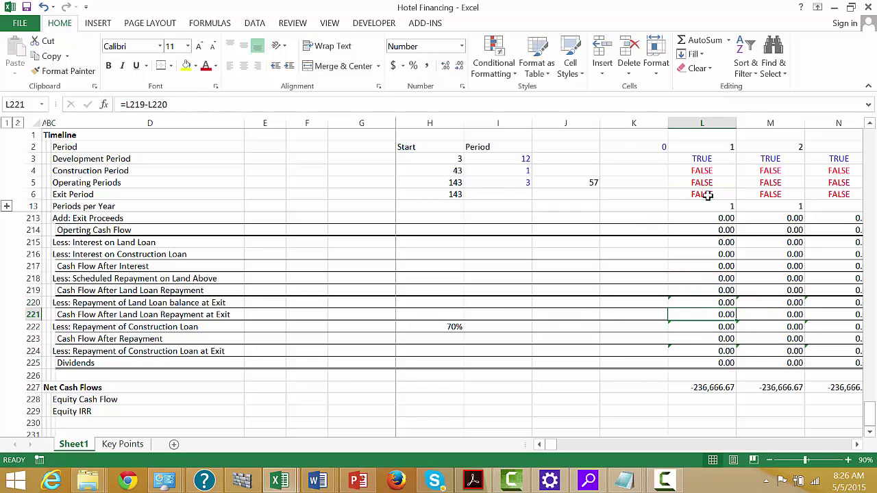
Step: Multiply the Repayment of Construction Loan at Exit formula in L224 by the exit period flag in L6
key("Down")
key("Down")
key("Down")
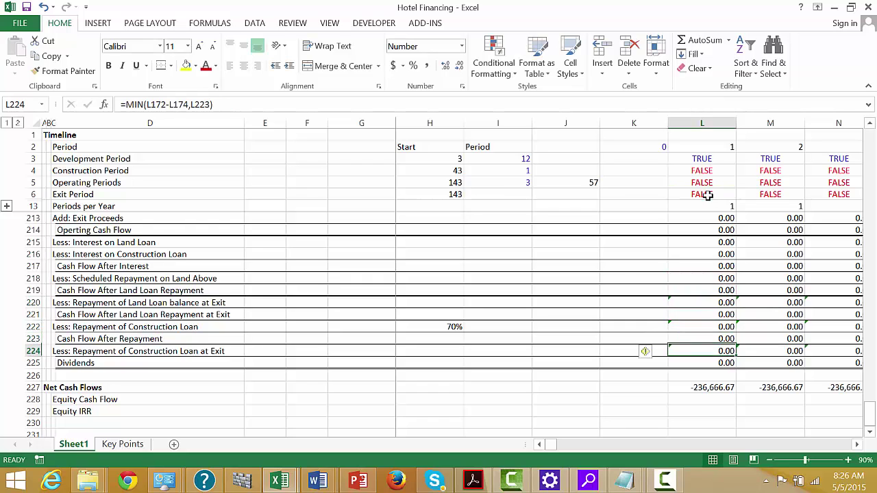
key("F2")
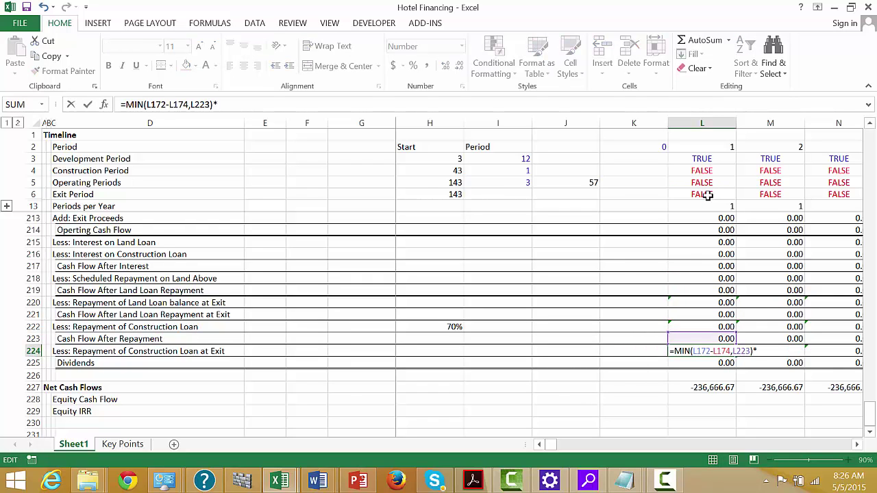
left_click(707, 195)
key("Return")
Step: Fill the period 1 cash flow formulas in L211:L225, from EBITDA to Dividends, across all periods
key("Up")
key("Up")
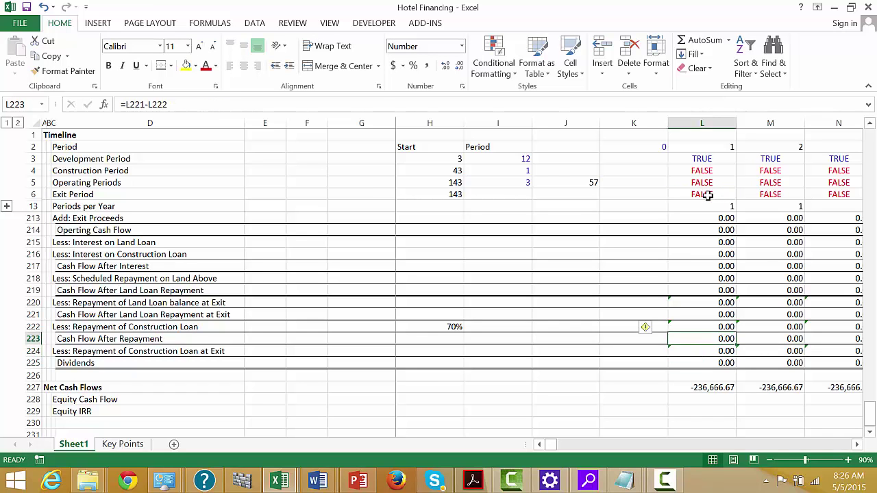
key("Up")
key("Up")
key("Up")
key("Up")
key("Up")
key("Up")
key("Up")
key("Up")
key("Up")
key("Up")
key("Up")
key("Up")
key("Up")
key("Up")
key("Up")
key("Up")
key("Up")
key("Down")
key("Down")
key("Down")
key("Down")
key("Down")
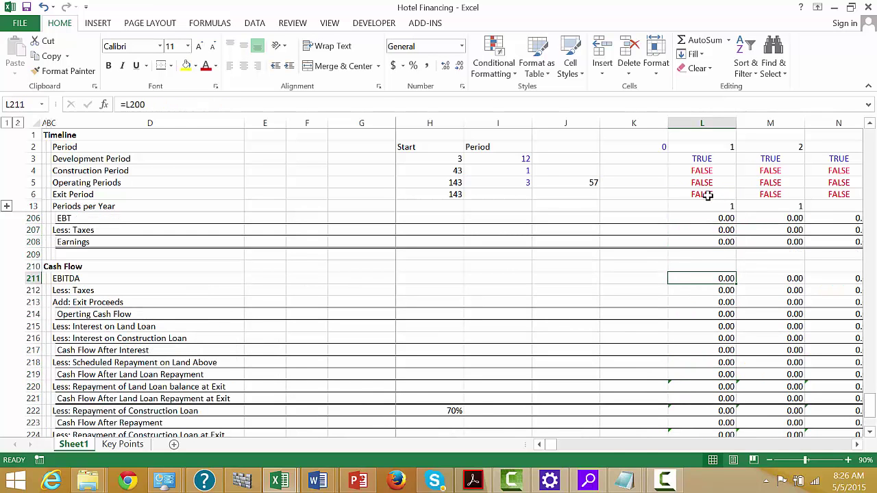
key("ctrl+shift+Down")
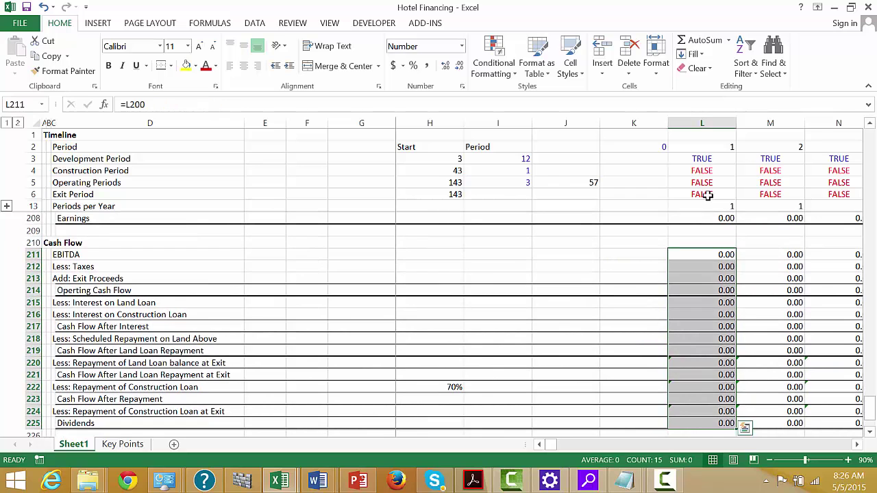
key("ctrl+shift+Up")
Step: Examine the cash flow across the development, construction and early operating periods up to period 49, ending at period 44
key("Right")
key("Right")
key("Right")
key("Right")
key("Right")
key("Right")
key("Right")
key("Right")
key("Right")
key("Right")
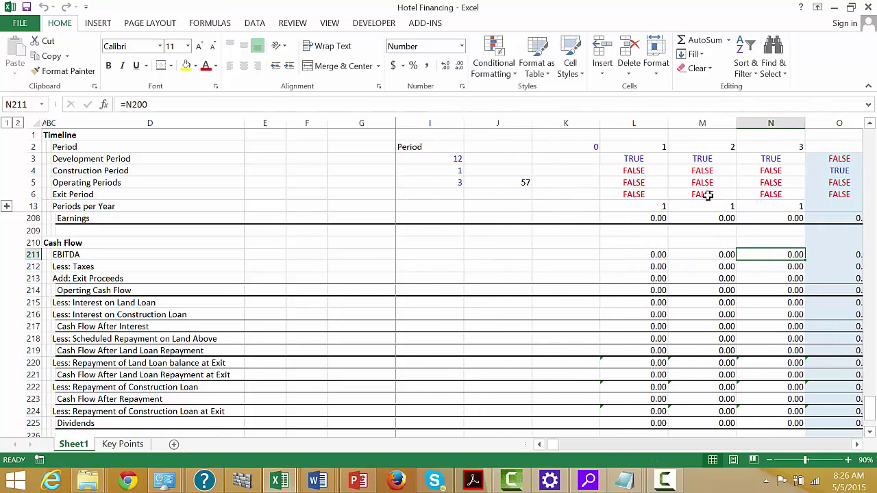
key("Right")
key("Right")
key("Right")
key("Right")
key("Right")
key("Right")
key("Right")
key("Right")
key("Right")
key("Right")
key("Right")
key("Right")
key("Right")
key("Right")
key("Right")
key("Right")
key("Right")
key("Right")
key("Right")
key("Right")
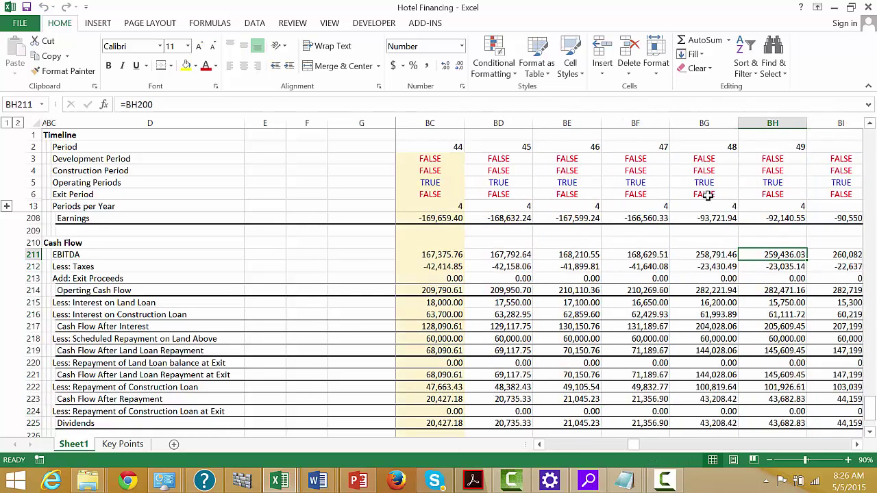
key("Left")
key("Left")
key("Left")
key("Left")
key("Left")
key("Left")
key("Left")
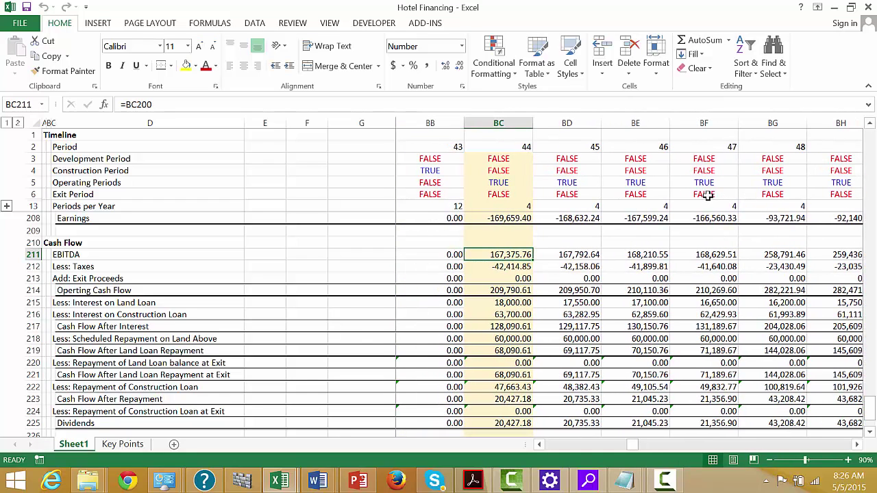
Step: Check the period 44 cash flow formulas down to Cash Flow After Land Loan Repayment, plus the period 45 land loan repayment at exit in BD220
key("Down")
key("Down")
key("Down")
key("Down")
key("Down")
key("Down")
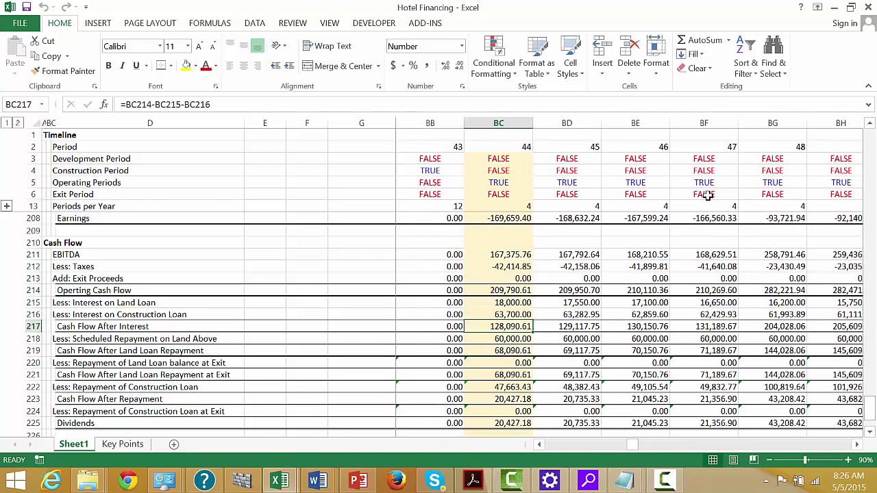
key("Down")
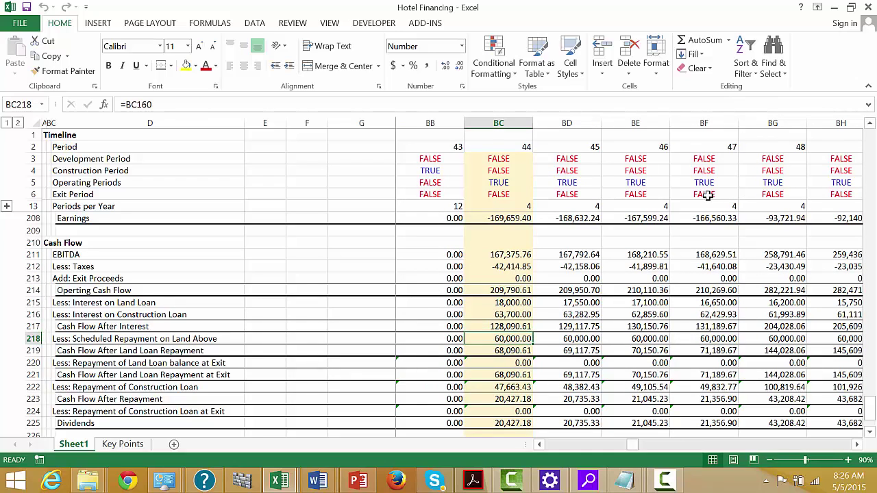
key("Down")
key("Right")
key("Down")
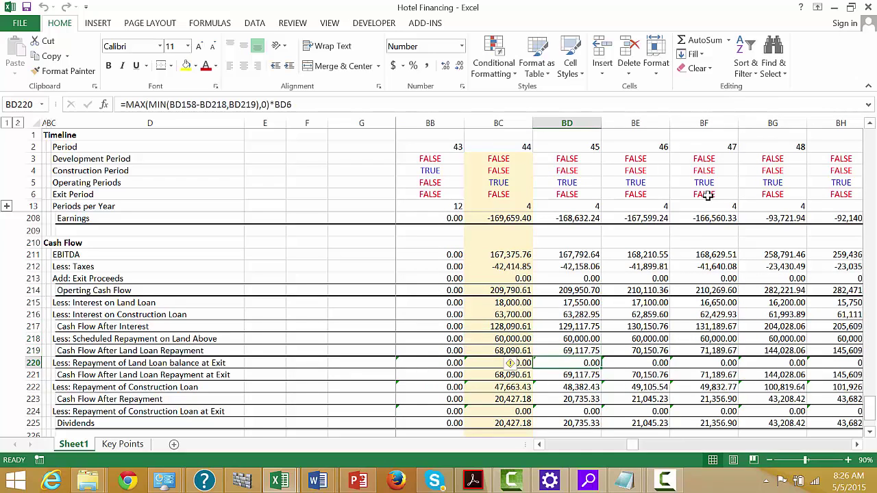
Step: Examine the cash flow along the Repayment of Land Loan balance at Exit row, from period 45 through the operating periods to period 153
key("Left")
key("Right")
key("Right")
key("Right")
key("Right")
key("Right")
key("Right")
key("Right")
key("Right")
key("Right")
key("Right")
key("Right")
key("Right")
key("Right")
key("Right")
key("Right")
key("Right")
key("Right")
key("Right")
key("Right")
key("Right")
key("Right")
key("Right")
key("Right")
key("Right")
key("Right")
key("Right")
key("Right")
key("Right")
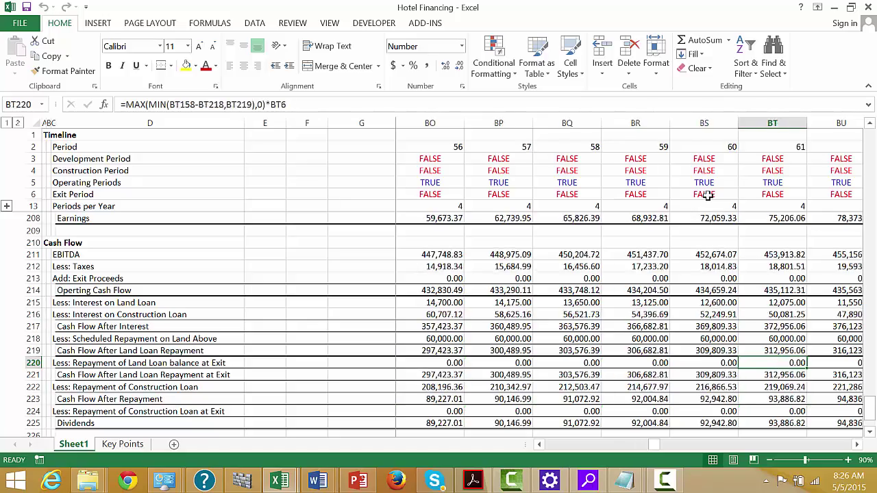
key("Right")
key("Right")
key("Right")
key("Right")
key("Right")
key("Right")
key("Right")
key("Right")
key("Right")
key("Right")
key("Right")
key("Right")
key("Right")
key("Right")
key("Right")
key("Right")
key("Right")
key("Right")
key("Right")
key("Right")
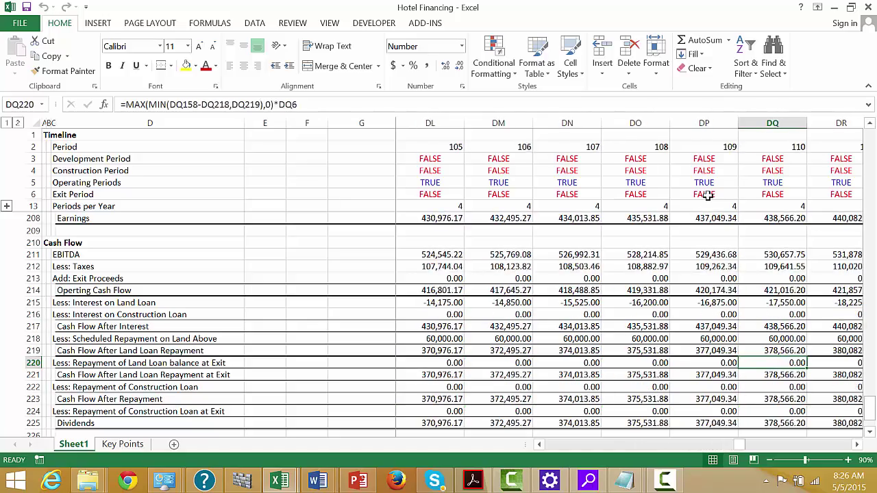
key("Right")
key("Right")
key("Right")
key("Right")
key("Right")
key("Right")
key("Right")
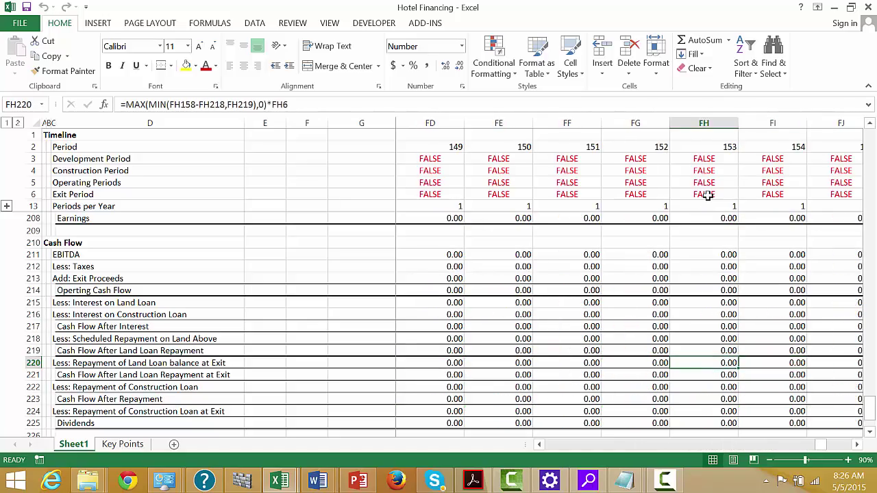
Step: Locate the exit period, period 143, and check its land loan repayment at exit formula in EX220
key("Left")
key("Left")
key("Left")
key("Left")
key("Left")
key("Left")
key("Left")
key("Left")
key("Left")
key("Left")
key("Left")
key("Right")
key("Right")
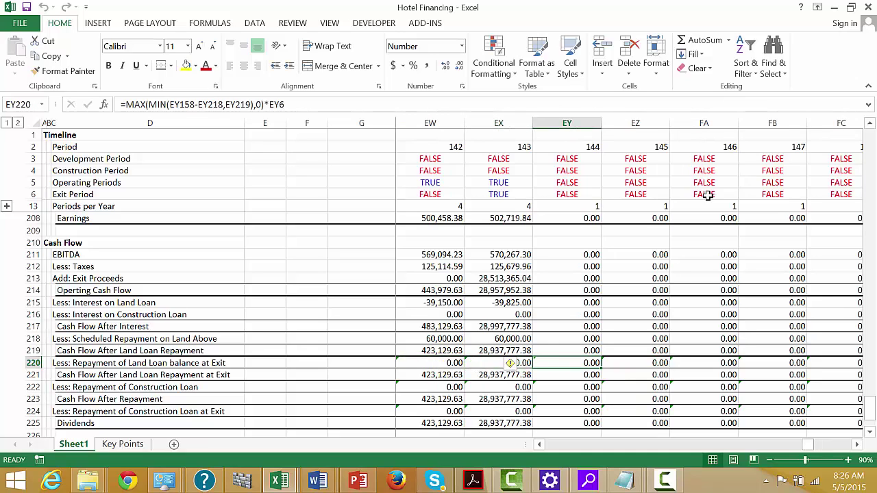
key("Left")
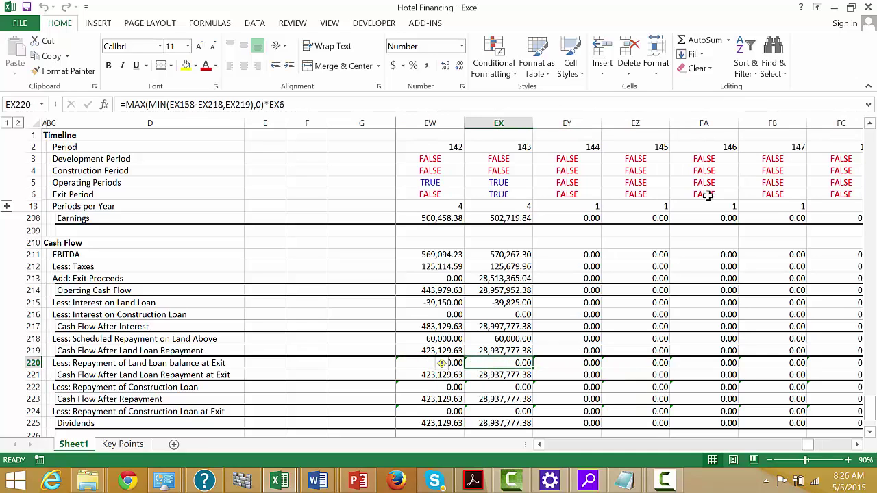
Step: Check the period 143 formulas from Interest on Land Loan down to Cash Flow After Land Loan Repayment, in EX215:EX219
key("Up")
key("Up")
key("Up")
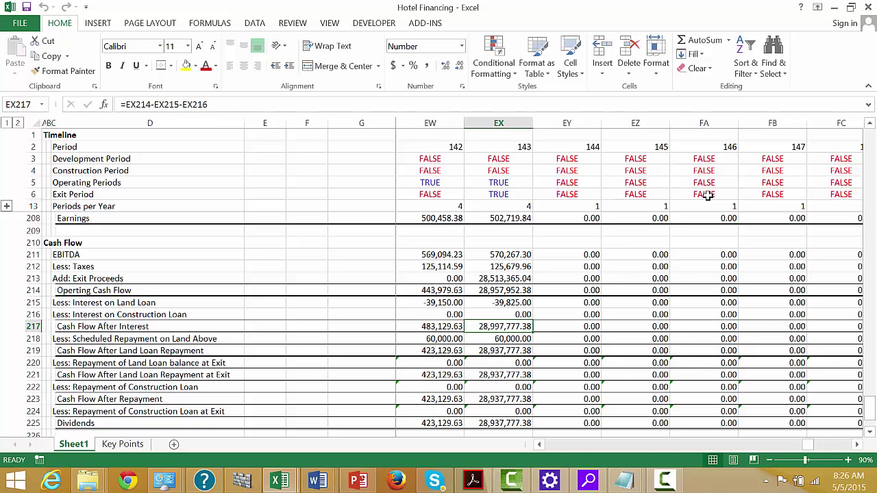
key("Down")
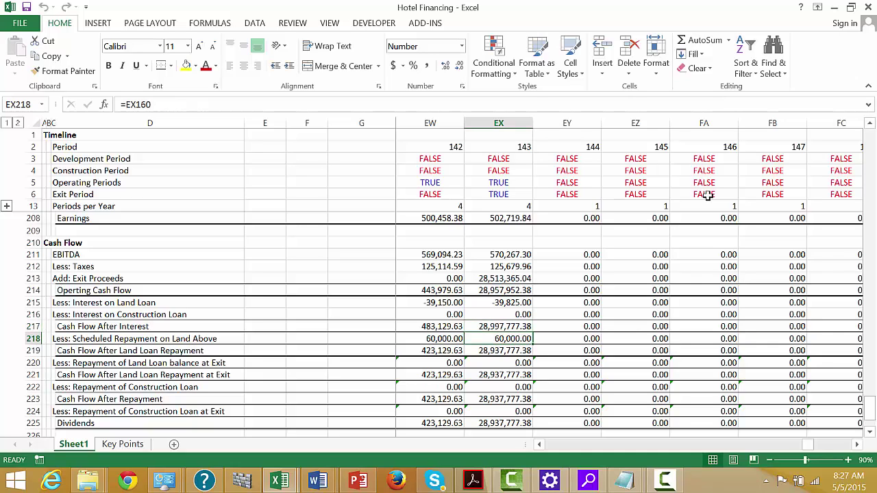
key("Down")
key("Up")
key("Up")
key("Up")
key("Up")
key("Down")
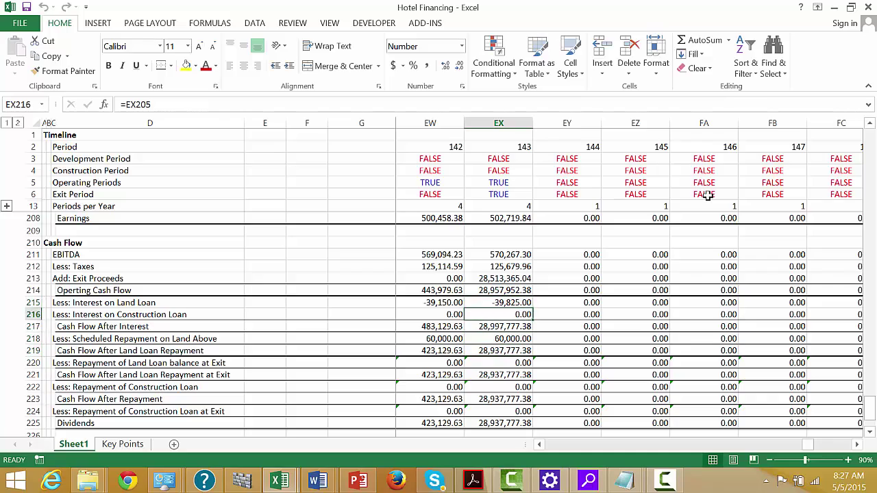
Step: Check the remaining period 143 rows down past Dividends, ending on the Net Cash Flows formula in EX227
key("Down")
key("Down")
key("Down")
key("Down")
key("Down")
key("Down")
key("Down")
key("Down")
key("Down")
key("Down")
key("Down")
key("Down")
key("Down")
key("Down")
key("Down")
key("Up")
key("Up")
key("Up")
key("Up")
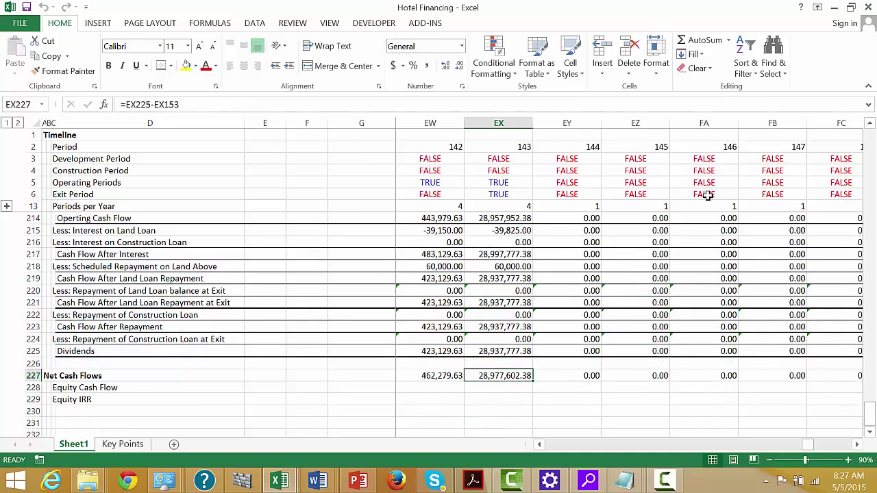
Step: Examine the Net Cash Flows row backwards from period 143 to period 100, in DG227
key("Left")
key("Left")
key("Left")
key("Left")
key("Left")
key("Left")
key("Left")
key("Left")
key("Left")
key("Left")
key("Left")
key("Left")
key("Left")
key("Left")
key("Left")
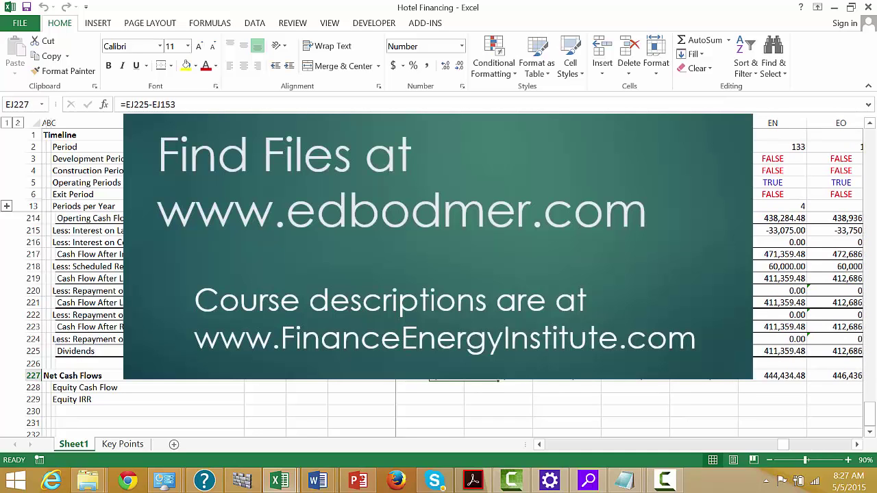
key("Left")
key("Left")
key("Left")
key("Left")
key("Left")
key("Left")
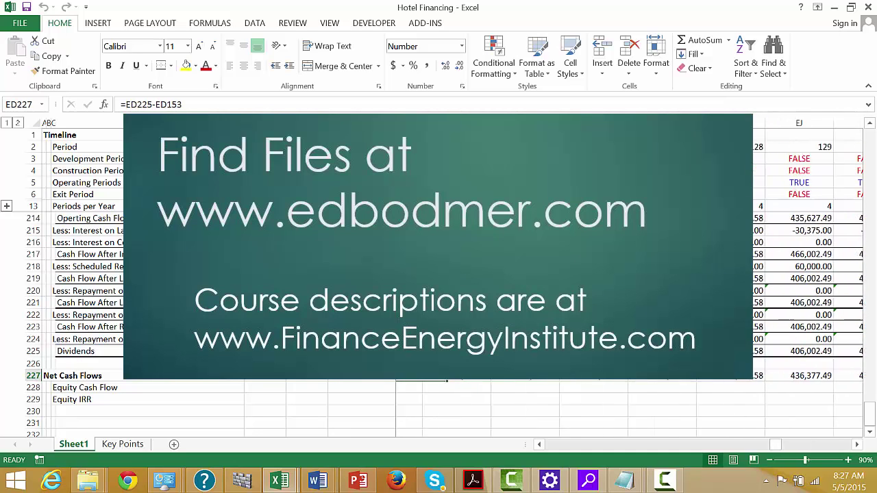
key("Left")
key("Left")
key("Left")
key("Left")
key("Left")
key("Left")
key("Left")
key("Left")
key("Left")
key("Left")
key("Left")
key("Left")
key("Left")
key("Left")
key("Left")
key("Left")
key("Left")
key("Left")
key("Left")
key("Left")
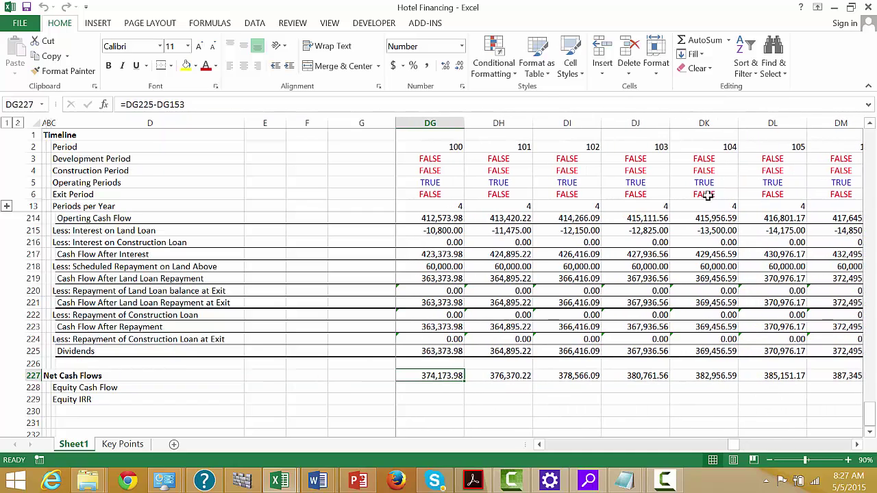
Step: Return to the start of the Cash Flow After Repayment row, at G223, with the first periods in view
key("Up")
key("Up")
key("Up")
key("Up")
key("Left")
key("Home")
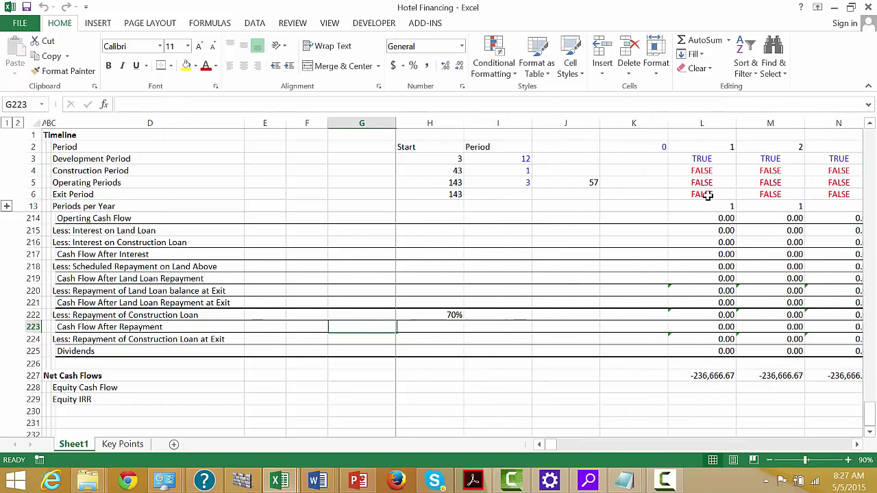
Step: Limit the scheduled land loan repayment to the opening balance with =MIN($J$160/$H$160*L5,L158) in L160 and fill it across all periods
key("Up")
key("Up")
key("Up")
key("Up")
key("Up")
key("Up")
key("Up")
key("Up")
key("Up")
key("Up")
key("Up")
key("Up")
key("Up")
key("Up")
key("Up")
key("Up")
key("Up")
key("Up")
key("Up")
key("Up")
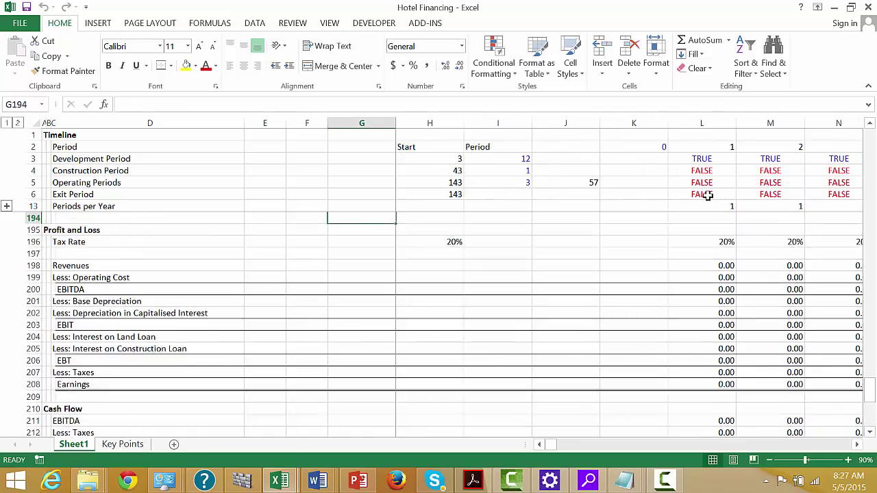
key("Up")
key("Up")
key("Up")
key("Up")
key("Up")
key("Up")
key("Up")
key("Up")
key("Up")
key("Up")
key("Up")
key("Up")
key("Up")
key("Up")
key("Up")
key("Up")
key("Up")
key("Up")
key("Up")
key("Up")
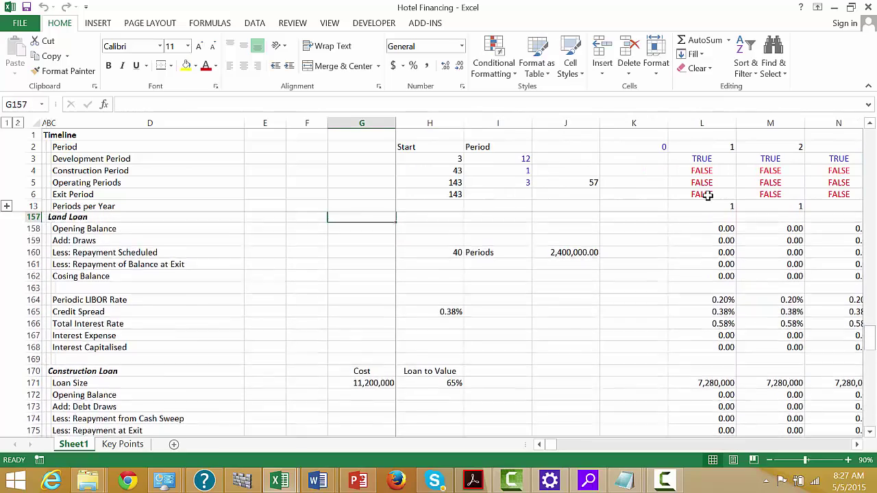
key("Up")
key("Up")
key("Down")
key("Down")
key("Down")
key("Down")
key("Down")
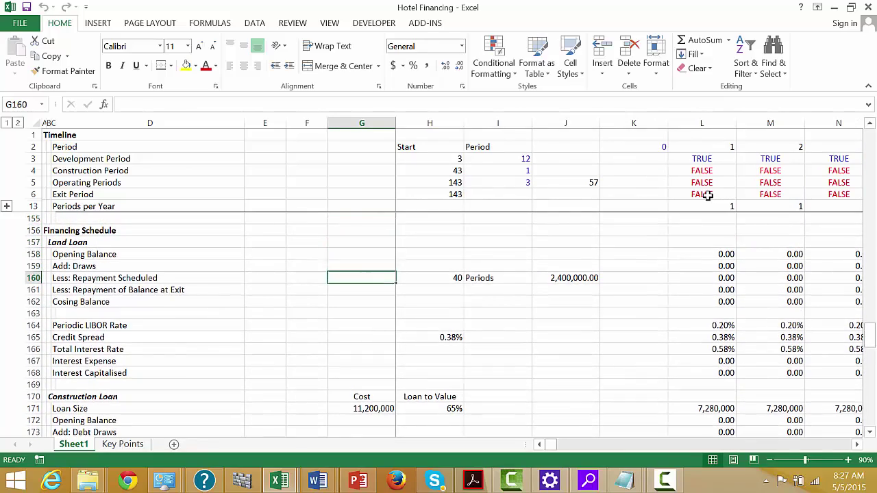
key("Right")
key("Right")
key("Right")
key("Right")
key("Right")
key("Left")
key("Right")
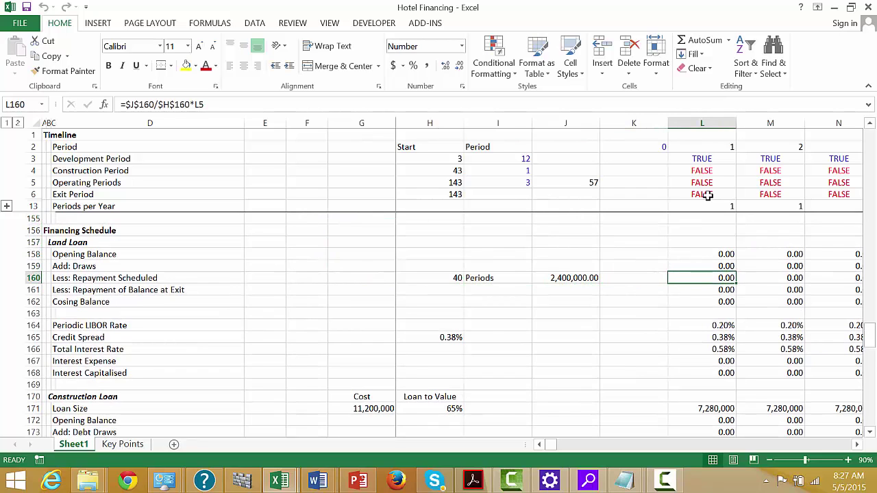
key("F2")
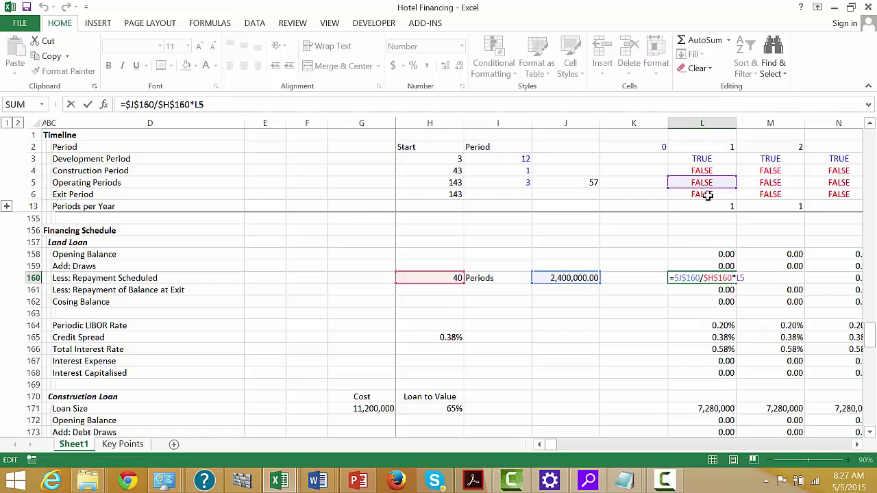
type("min(")
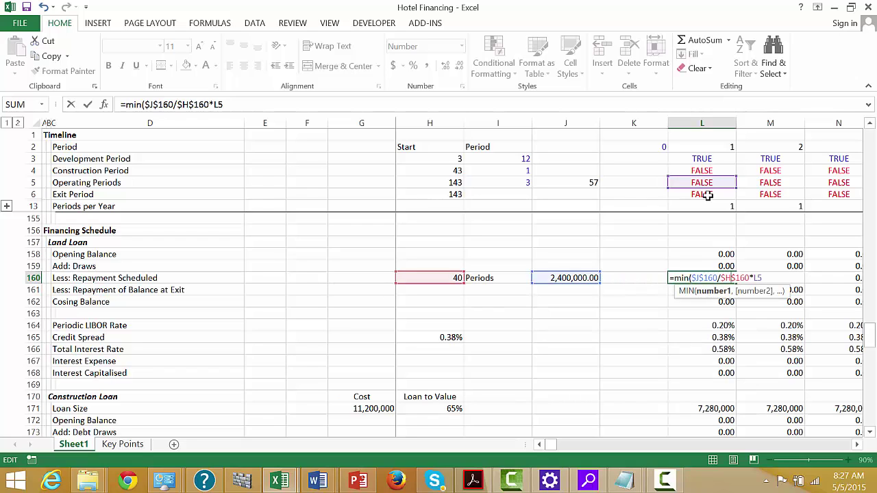
type(",")
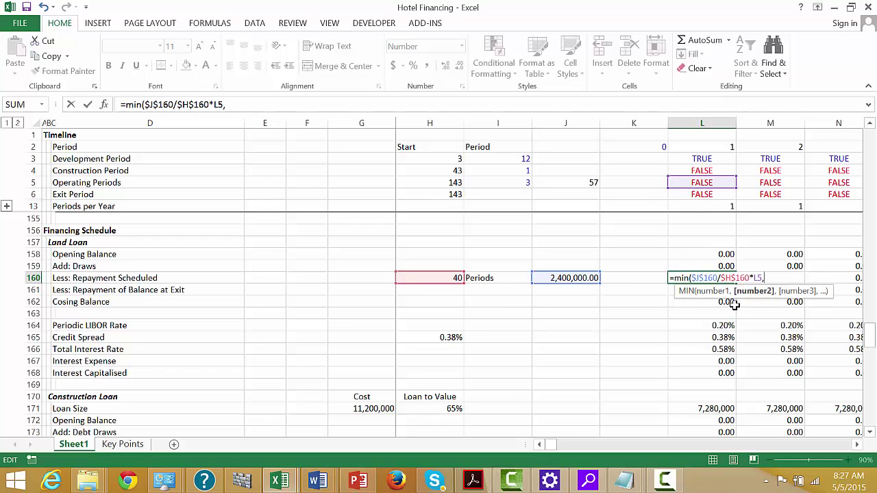
left_click(714, 267)
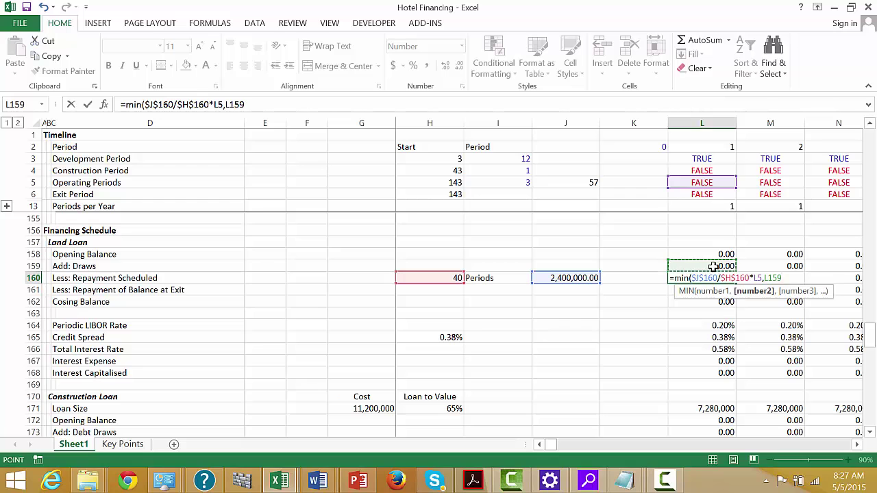
key("Up")
type(")")
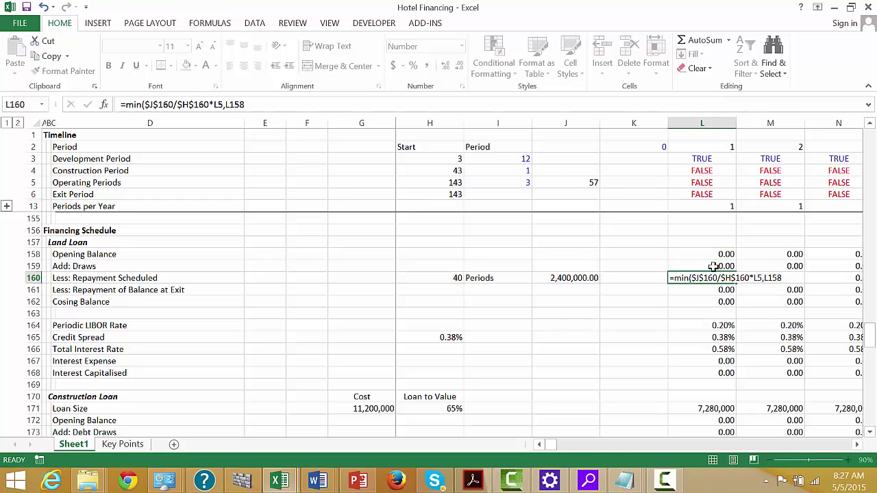
key("ctrl+Return")
Step: Examine the Land Loan's scheduled repayments and balances from period 1 through the operating periods to period 83
key("Right")
key("Right")
key("Right")
key("Right")
key("Right")
key("Right")
key("Right")
key("Right")
key("Right")
key("Right")
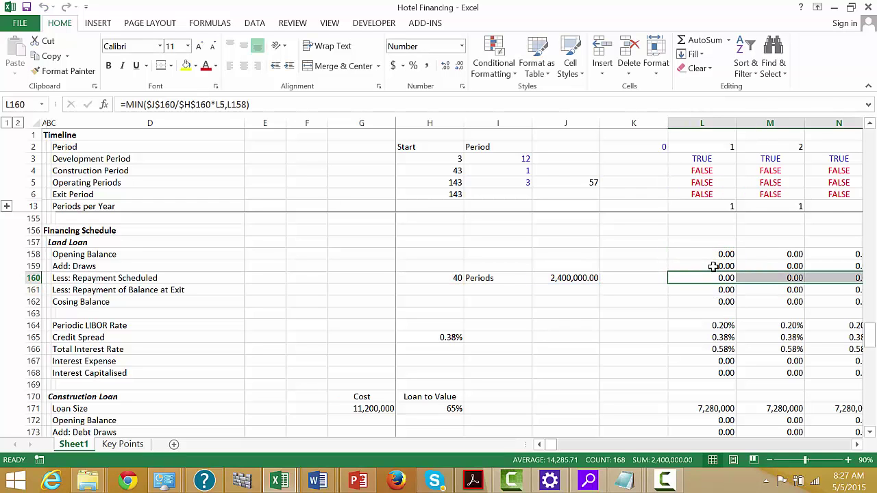
key("Right")
key("Right")
key("Right")
key("Right")
key("Right")
key("Right")
key("Right")
key("Right")
key("Right")
key("Right")
key("Right")
key("Right")
key("Right")
key("Right")
key("Right")
key("Right")
key("Right")
key("Right")
key("Right")
key("Right")
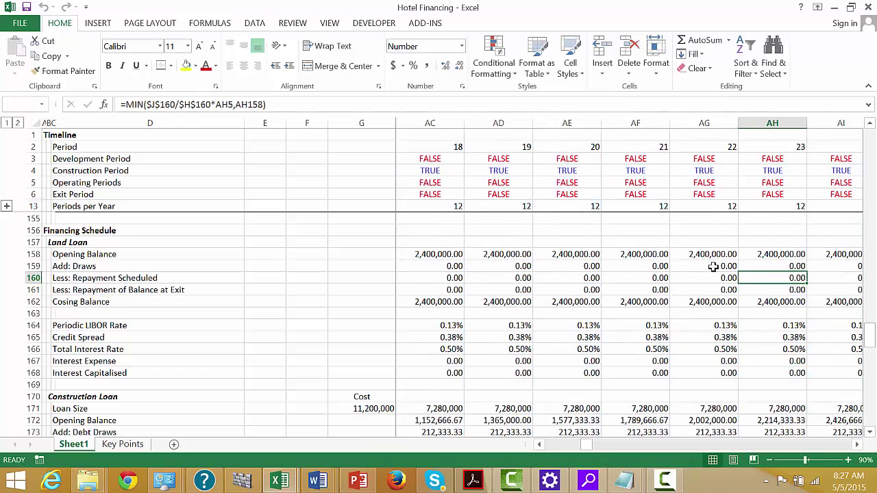
key("Right")
key("Right")
key("Right")
key("Right")
key("Right")
key("Right")
key("Right")
key("Right")
key("Right")
key("Right")
key("Right")
key("Right")
key("Right")
key("Right")
key("Right")
key("Right")
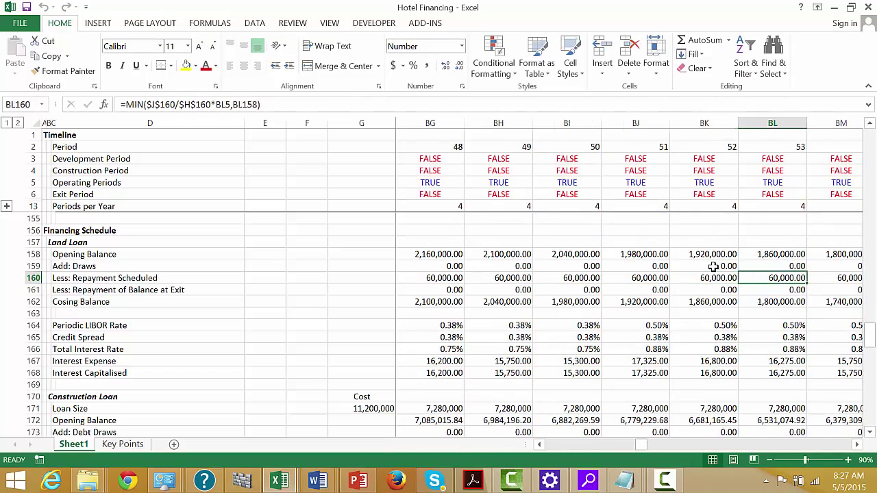
key("Right")
key("Right")
key("Right")
key("Right")
key("Right")
key("Right")
key("Right")
key("Right")
key("Right")
key("Right")
key("Right")
key("Right")
key("Right")
key("Right")
key("Right")
key("Right")
key("Right")
key("Right")
key("Right")
key("Right")
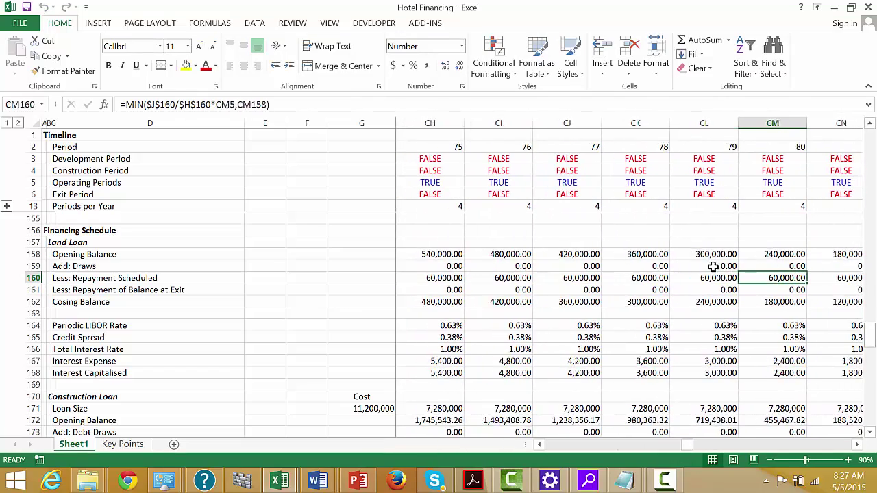
key("Down")
key("Left")
key("Left")
key("Left")
key("Left")
key("Left")
key("Left")
key("Left")
Step: Examine the Land Loan's final scheduled repayment and closing balance around periods 80 to 88
key("Down")
key("Down")
key("Down")
key("Down")
key("Down")
key("Down")
key("Down")
key("Down")
key("Down")
key("Down")
key("Down")
key("Down")
key("Down")
key("Down")
key("Down")
key("Down")
key("Down")
key("Down")
key("Down")
key("Down")
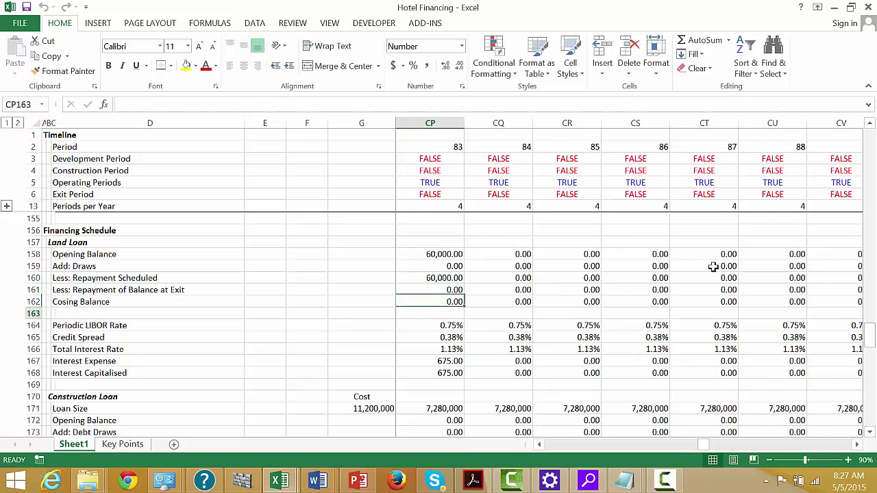
Step: Examine the Construction Loan's cash sweep repayments, closing balance and interest expense for periods 77 to 85
key("Left")
key("Left")
key("Left")
key("Left")
key("Left")
key("Left")
key("Left")
key("Left")
key("Left")
key("Left")
key("Left")
key("Left")
key("Left")
key("Left")
key("Left")
key("Left")
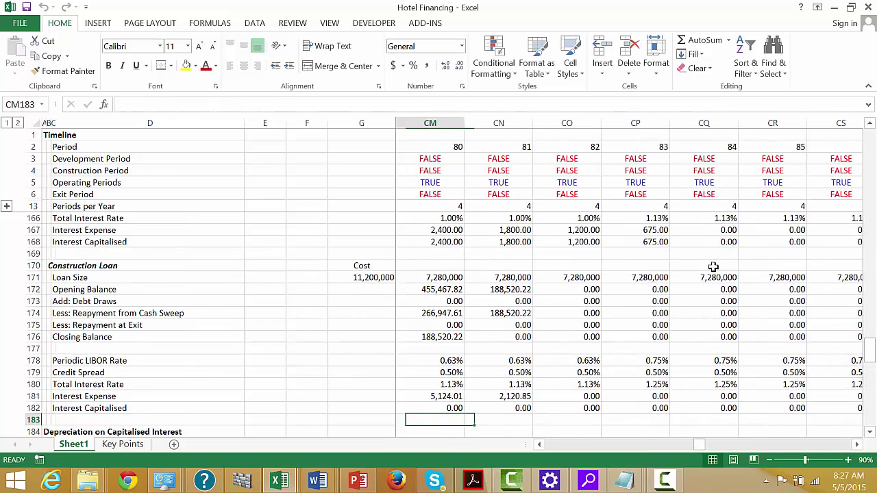
key("Right")
key("Right")
key("Right")
key("Right")
key("Right")
key("Right")
key("Right")
key("Right")
key("Right")
key("Right")
key("Right")
key("Right")
key("Right")
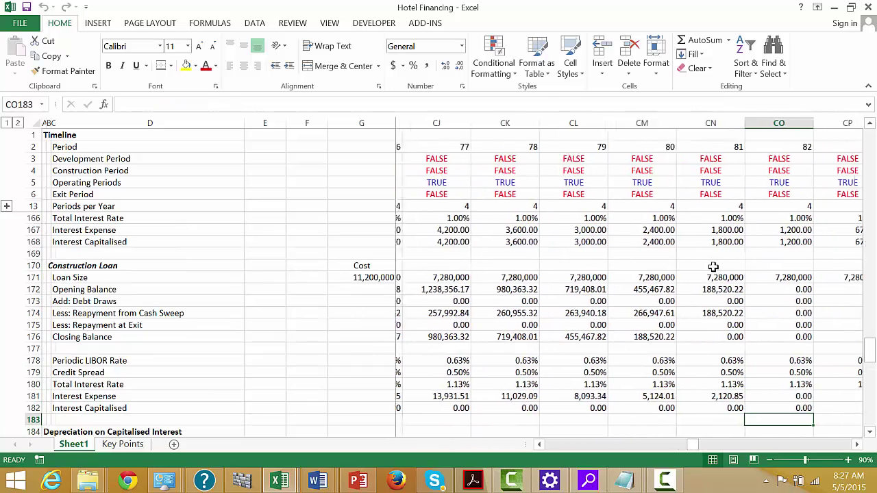
Step: Examine the Cash Flow section for periods 77 to 82, from EBITDA through Dividends to Net Cash Flows
key("Down")
key("Down")
key("Down")
key("Left")
key("Down")
key("Down")
key("Down")
key("Down")
key("Down")
key("Down")
key("Down")
key("Down")
key("Down")
key("Down")
key("Down")
key("Down")
key("Down")
key("Down")
key("Down")
key("Down")
key("Down")
key("Down")
key("Down")
key("Down")
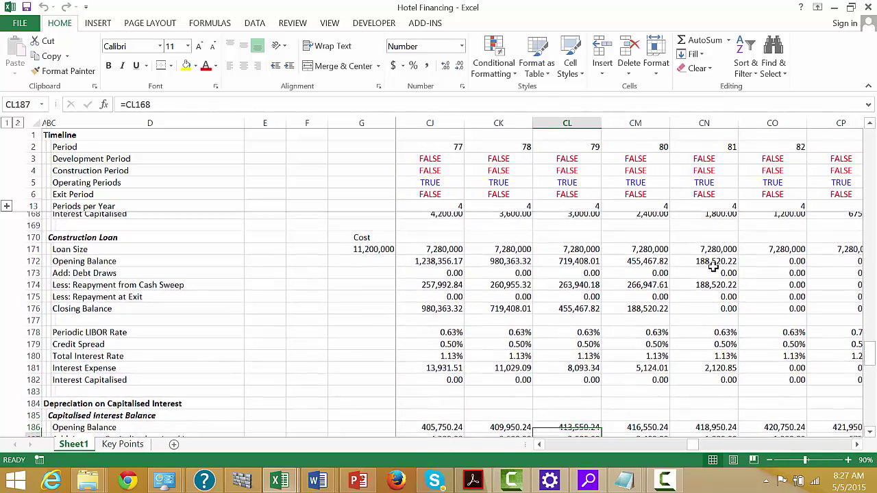
key("Down")
key("Down")
key("Down")
key("Down")
key("Down")
key("Down")
key("Down")
key("Down")
key("Down")
key("Down")
key("Down")
key("Down")
key("Down")
key("Down")
key("Down")
key("Down")
key("Down")
key("Down")
key("Down")
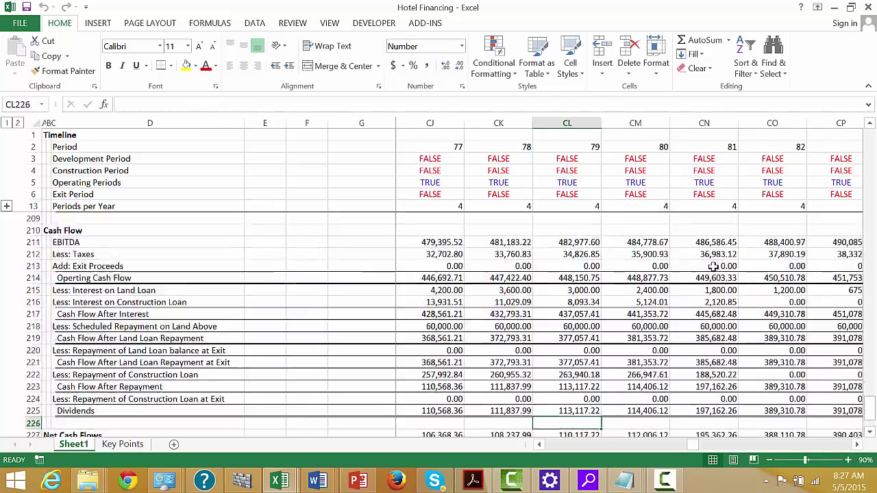
key("Up")
key("Up")
key("Up")
key("Up")
key("Up")
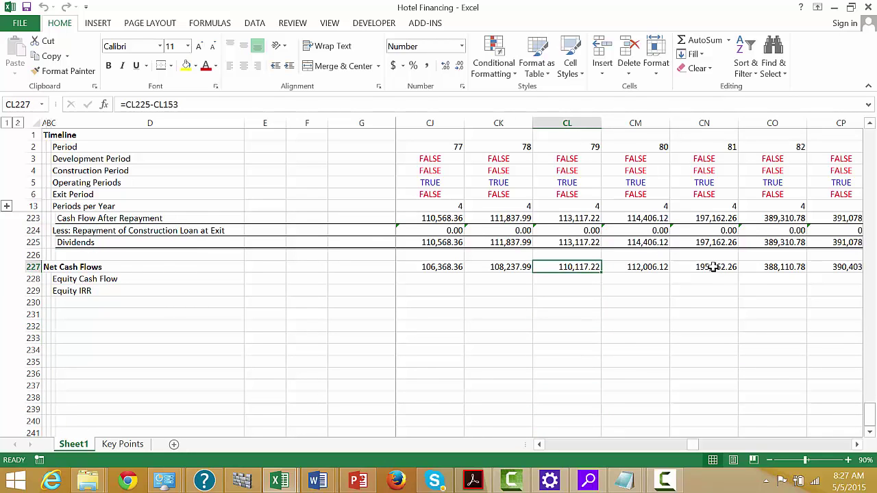
Step: Return to the first periods of the Net Cash Flows row and look over the empty Equity Cash Flow and Equity IRR rows
key("Left")
key("ctrl+Left")
key("Left")
key("Left")
key("Left")
key("Left")
key("Left")
key("Left")
key("Left")
key("Left")
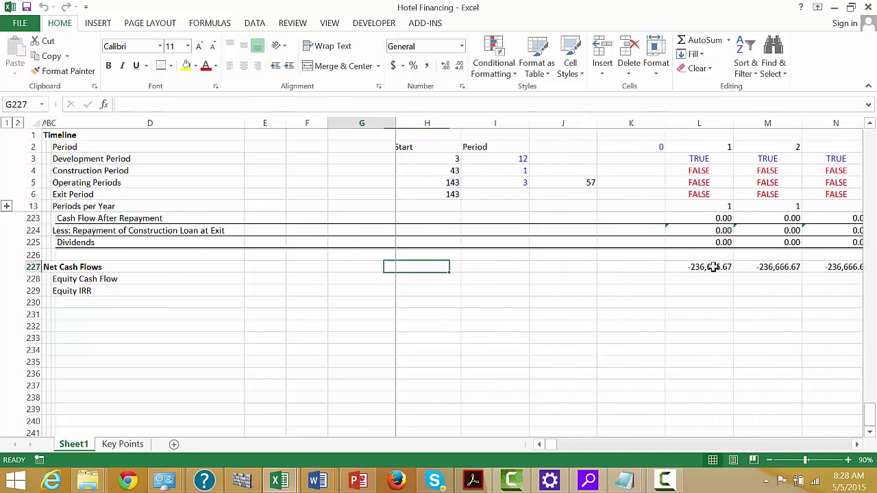
key("Down")
key("Left")
key("Right")
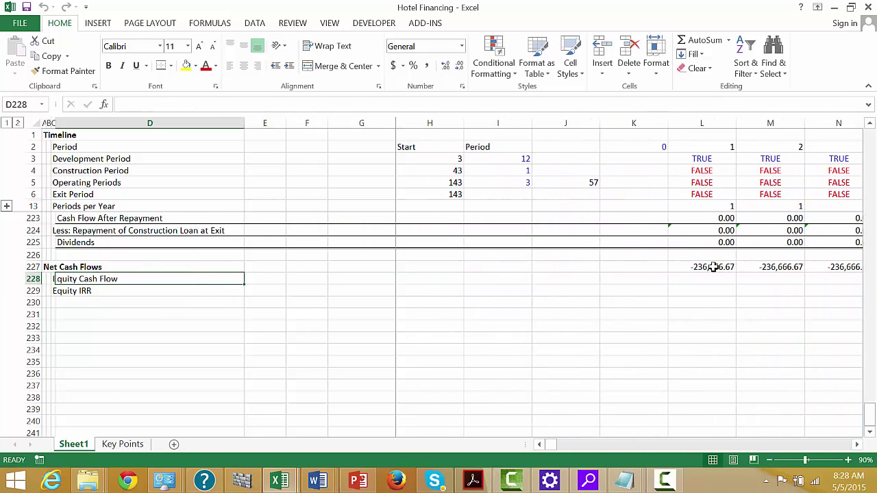
key("Down")
key("Right")
key("Right")
key("Right")
key("Right")
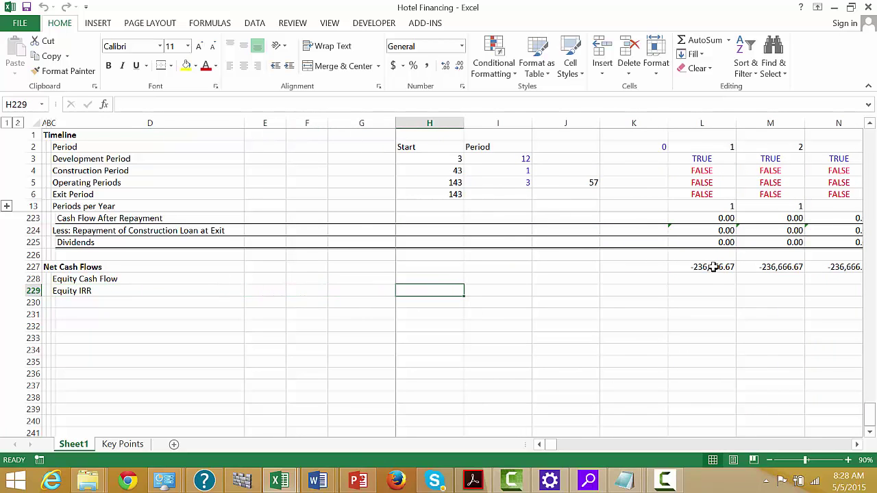
key("Left")
key("Left")
key("Left")
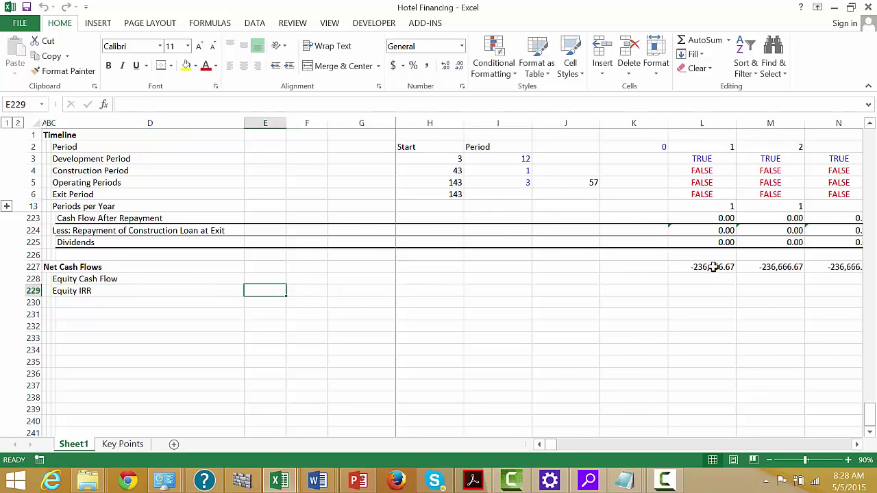
Step: Look back over the Cash Flow, Financing Schedule and Sources of Funds sections, ending at the Equity IRR cell
key("Up")
key("Up")
key("Up")
key("Up")
key("Up")
key("Up")
key("Up")
key("Up")
key("Up")
key("Up")
key("Up")
key("Up")
key("Up")
key("Up")
key("Up")
key("Up")
key("Up")
key("Up")
key("Up")
key("Up")
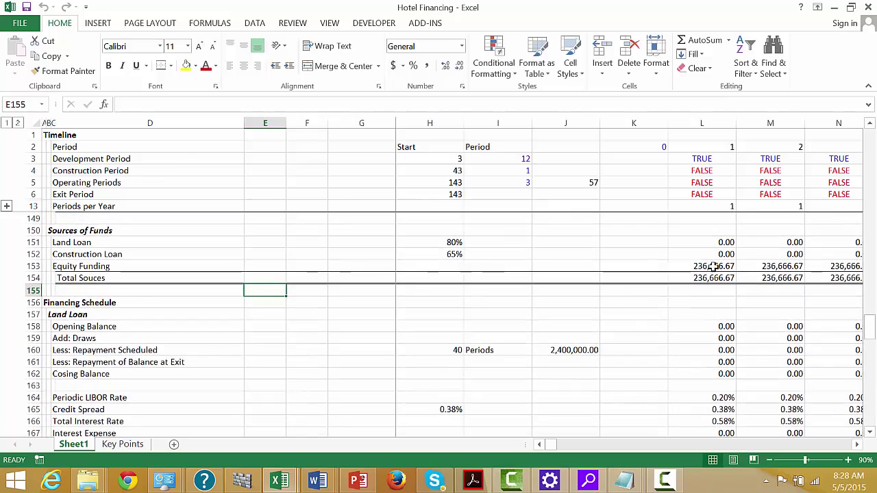
key("Up")
key("Up")
key("Up")
key("Up")
key("Up")
key("Up")
key("Up")
key("Up")
key("Up")
key("Up")
key("Up")
key("Up")
key("Up")
key("Up")
key("Up")
key("Up")
key("Up")
key("Up")
key("Down")
key("Down")
key("Down")
key("Down")
key("Down")
key("Down")
key("Down")
key("Down")
key("Down")
key("Down")
key("Down")
key("Down")
key("Down")
key("Down")
key("Down")
key("Down")
key("Down")
key("Down")
key("Down")
key("Down")
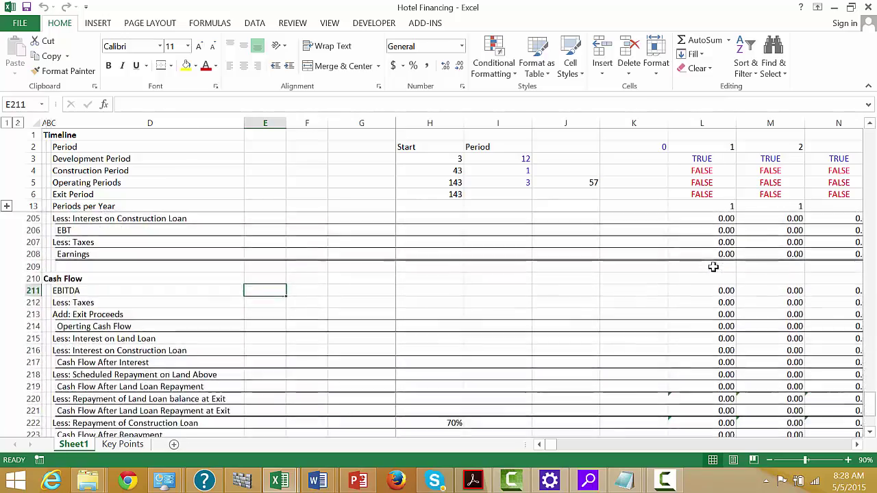
key("Down")
key("Down")
key("Down")
key("Down")
key("Down")
key("Down")
key("Down")
key("Down")
key("Down")
key("Down")
key("Down")
key("Down")
key("Down")
key("Down")
key("Down")
key("Down")
key("Down")
key("Down")
type("=xi")
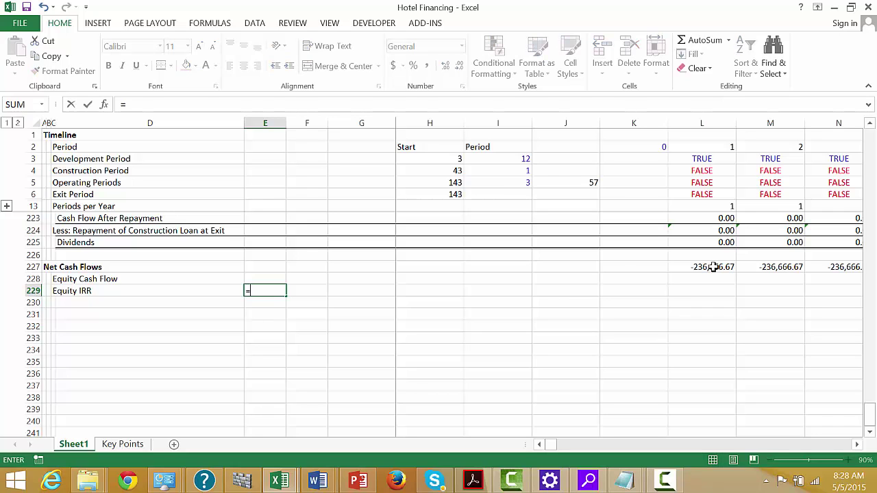
key("Tab")
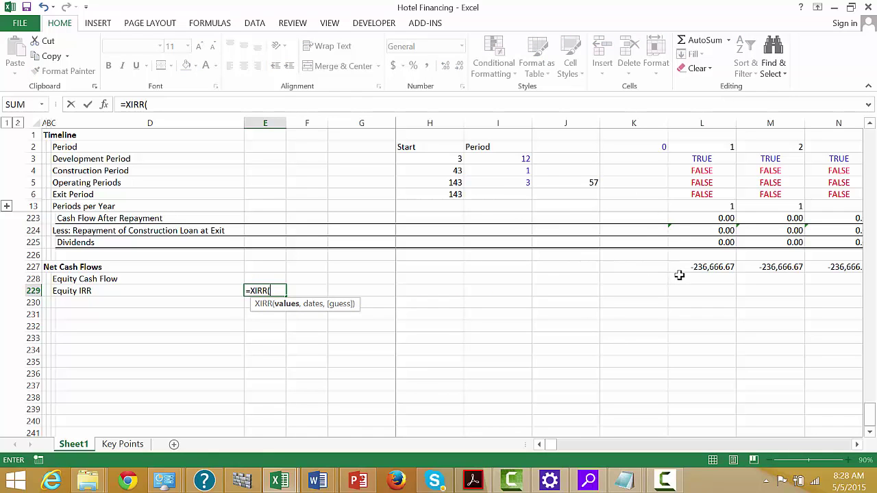
left_click(727, 267)
key("ctrl+shift+Right")
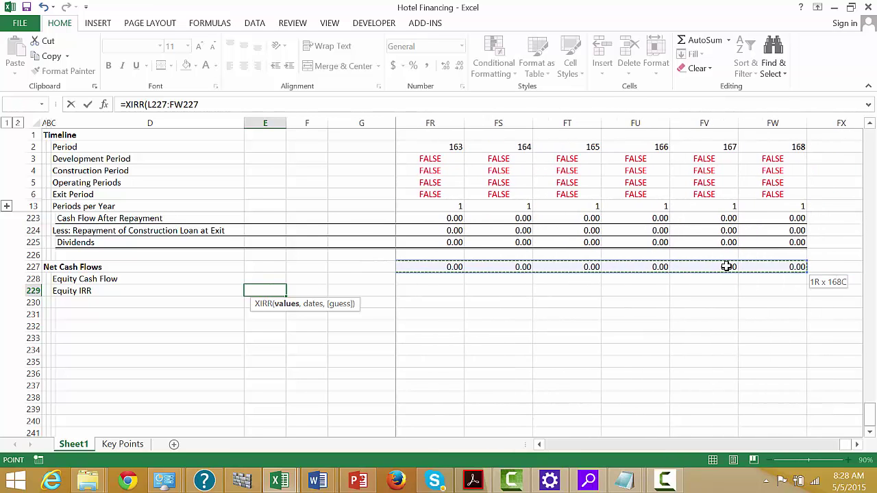
type(",")
key("Left")
key("Up")
key("Down")
key("Right")
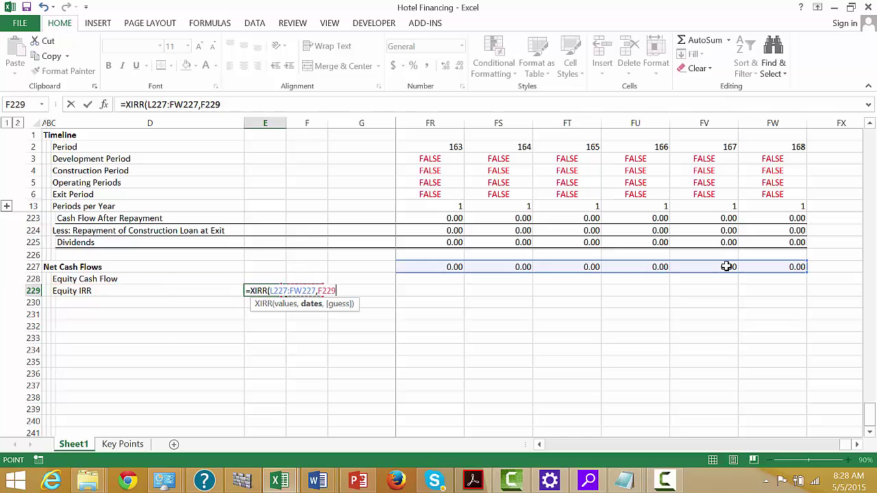
key("Right")
key("Right")
key("Right")
key("Up")
key("Right")
key("Up")
key("Right")
key("Right")
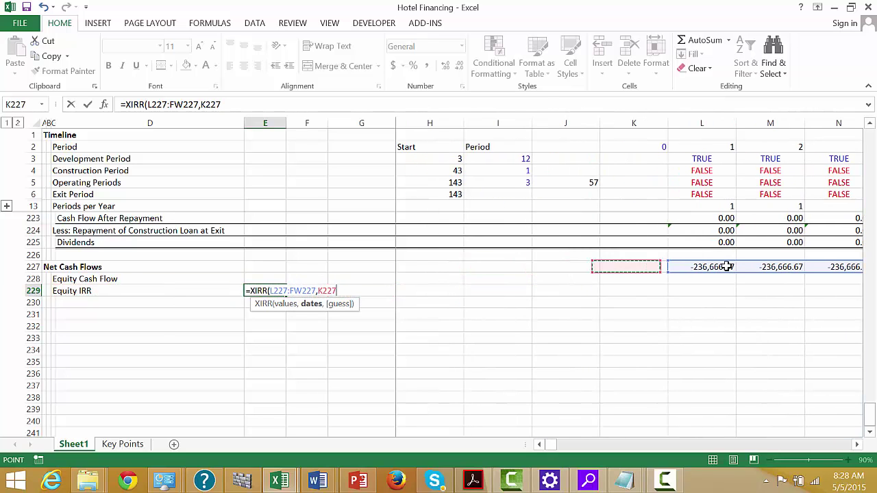
key("Right")
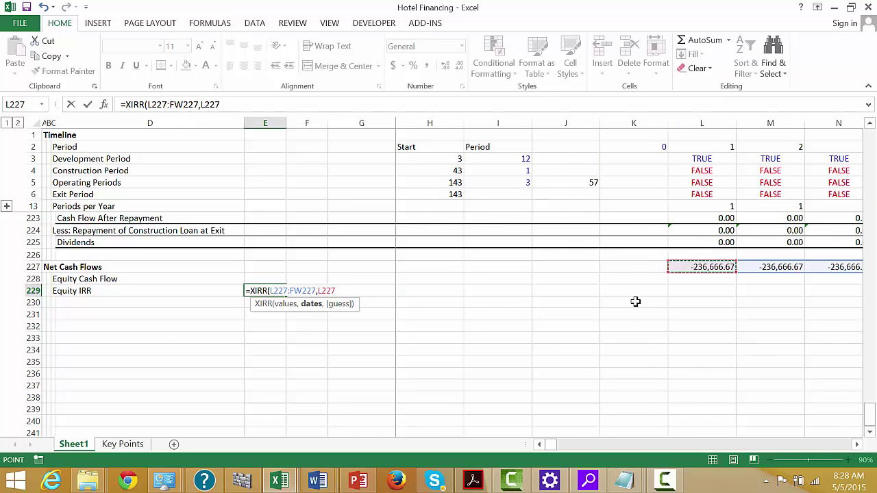
key("Escape")
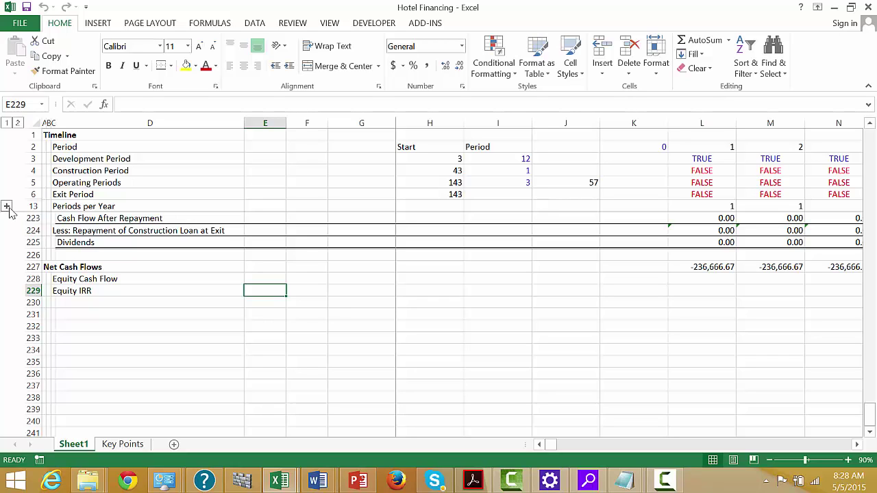
Step: Expand the grouped Timeline rows 7 to 12 to show the period dates, including End Date of Period
left_click(229, 351)
key("Left")
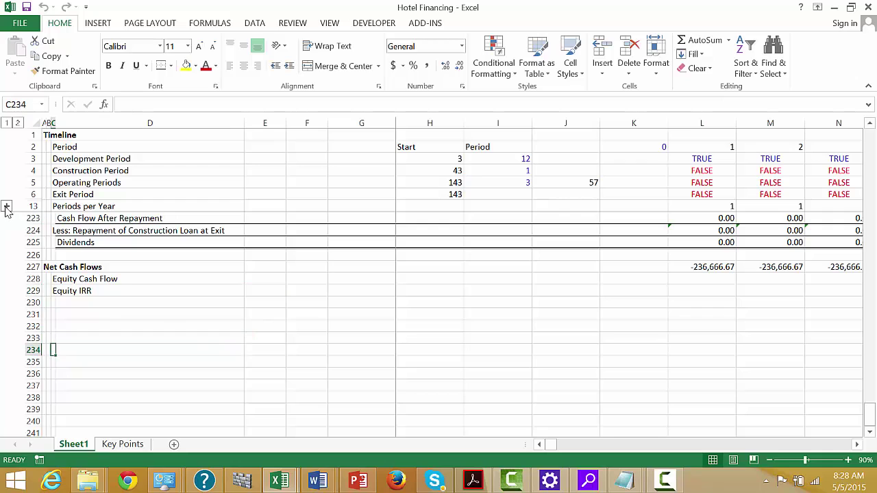
key("Right")
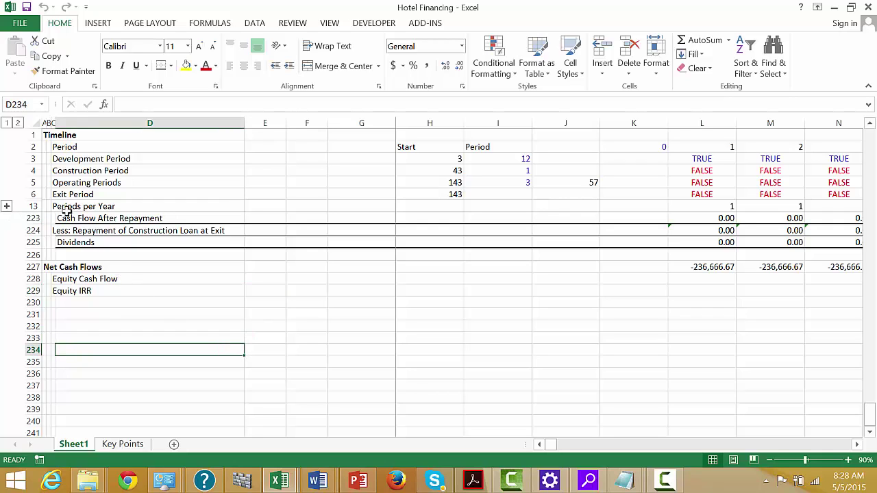
left_click(17, 126)
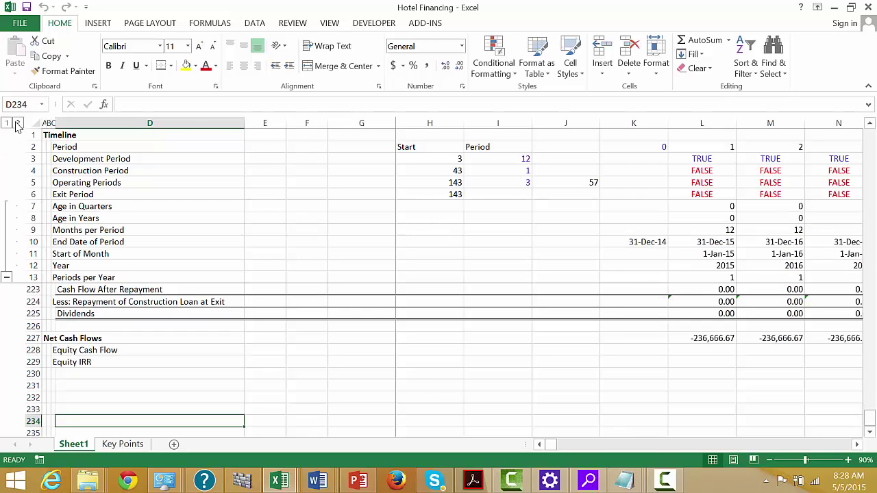
Step: Start an XIRR formula in the Equity IRR cell E229 with the Net Cash Flows range L227:FW227 as its values
left_click(86, 357)
key("Right")
key("Right")
key("Right")
key("Right")
key("Right")
key("Left")
key("Left")
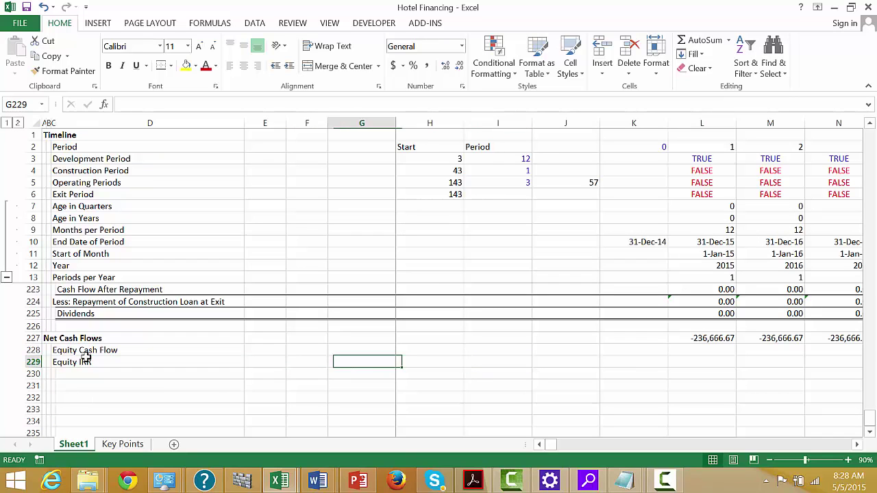
key("Left")
key("Left")
type("=xi")
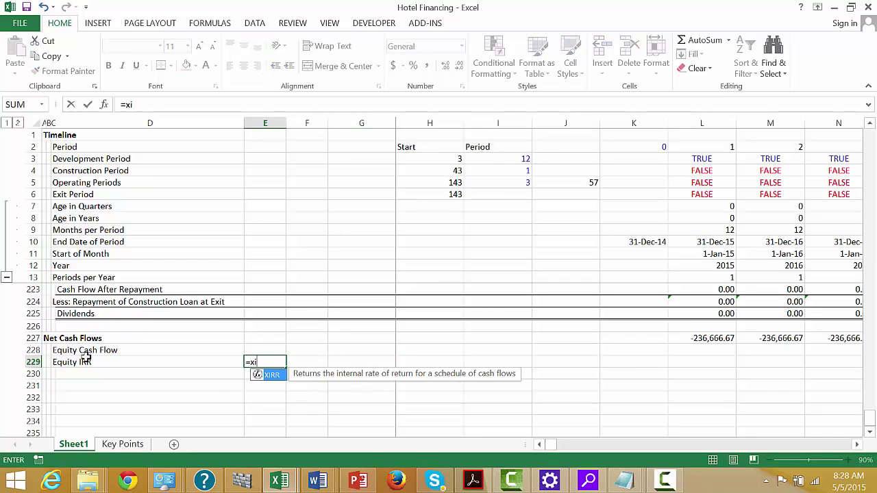
type("rr")
key("Tab")
key("Right")
key("Right")
key("Right")
key("Right")
key("Right")
key("Right")
key("Right")
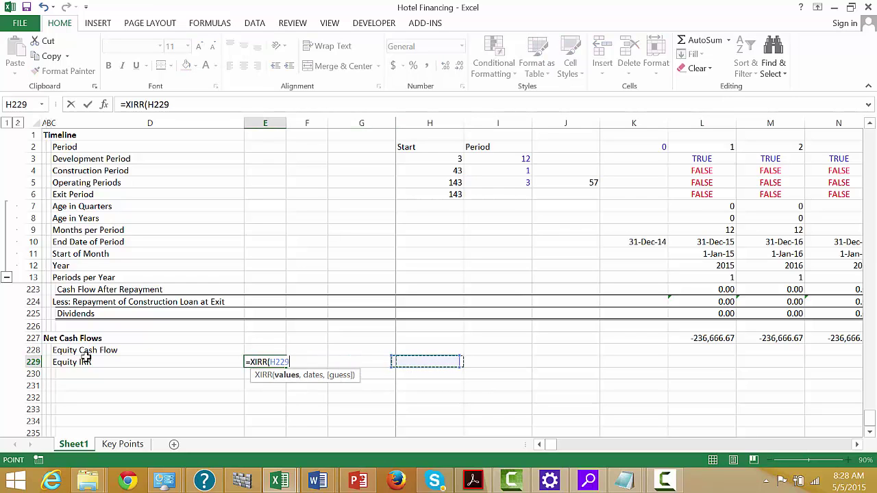
key("Up")
key("Up")
key("shift+Right")
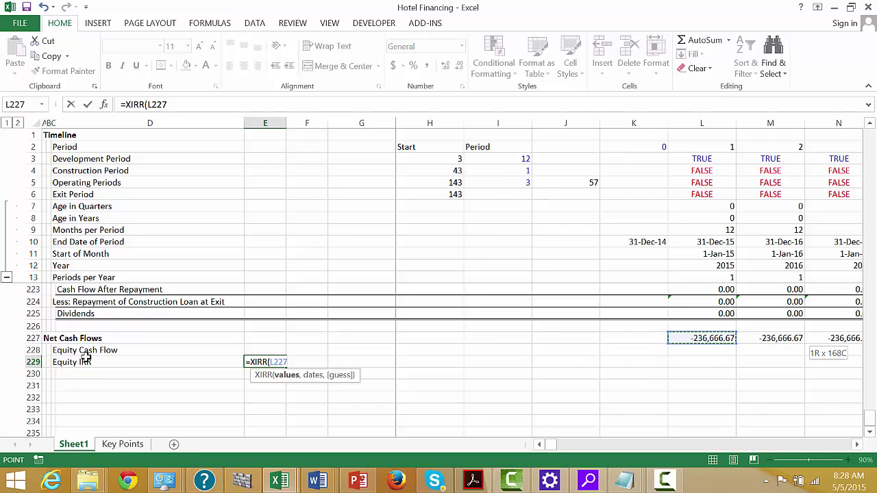
key("ctrl+shift+Right")
type(",")
Step: Complete the Equity IRR formula with the End Date of Period range L10:FW10 as dates, and format the cell as a two-decimal percentage
key("Left")
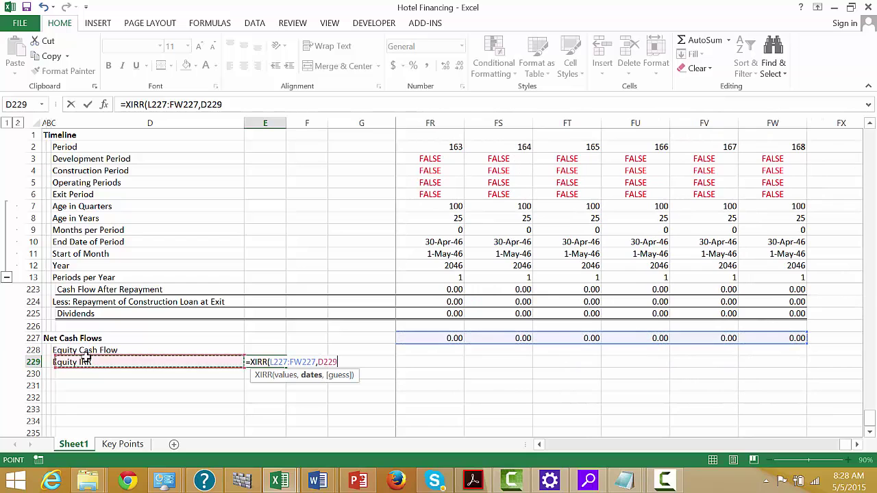
key("Right")
key("Right")
key("Right")
key("Right")
key("Right")
key("Up")
key("Up")
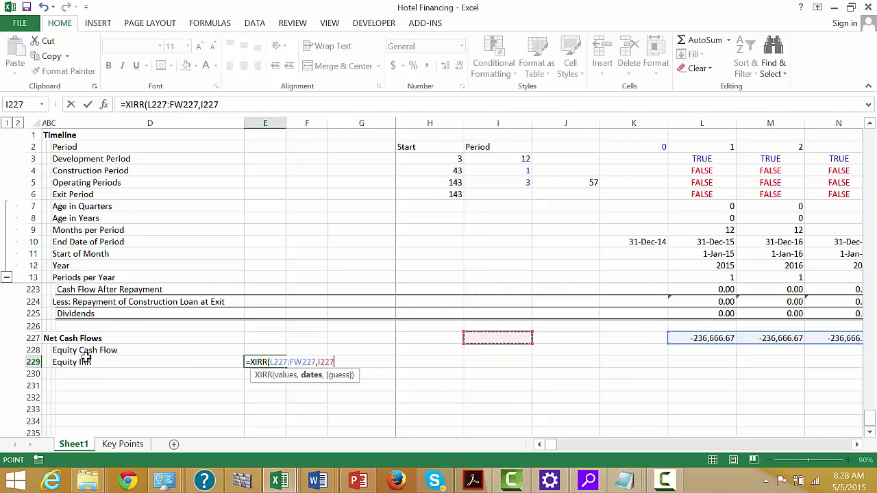
left_click(712, 242)
key("ctrl+shift+Right")
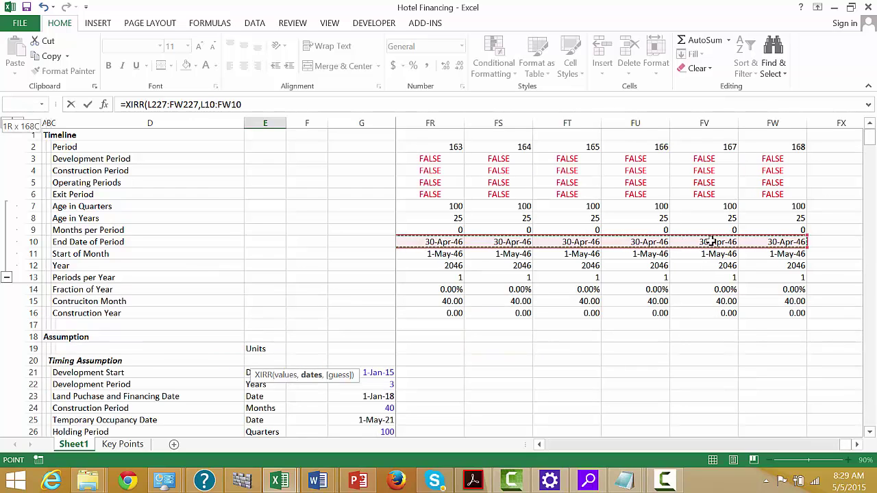
key("Return")
key("Up")
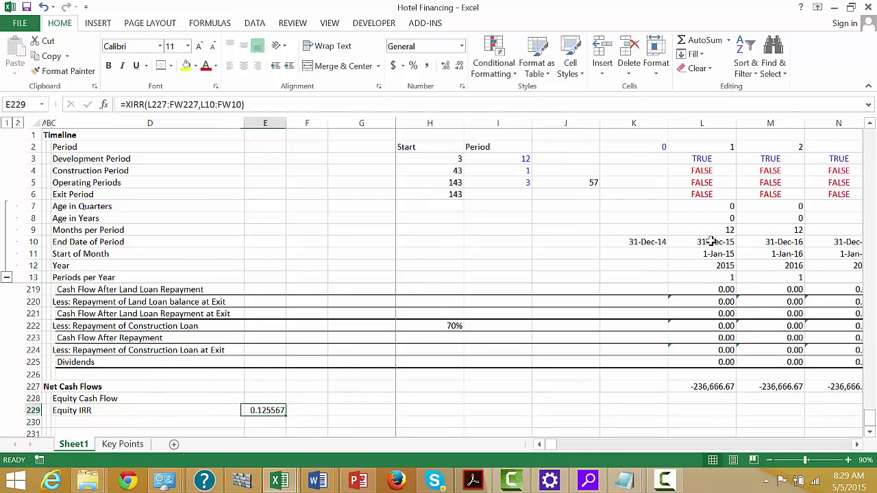
key("ctrl+shift+5")
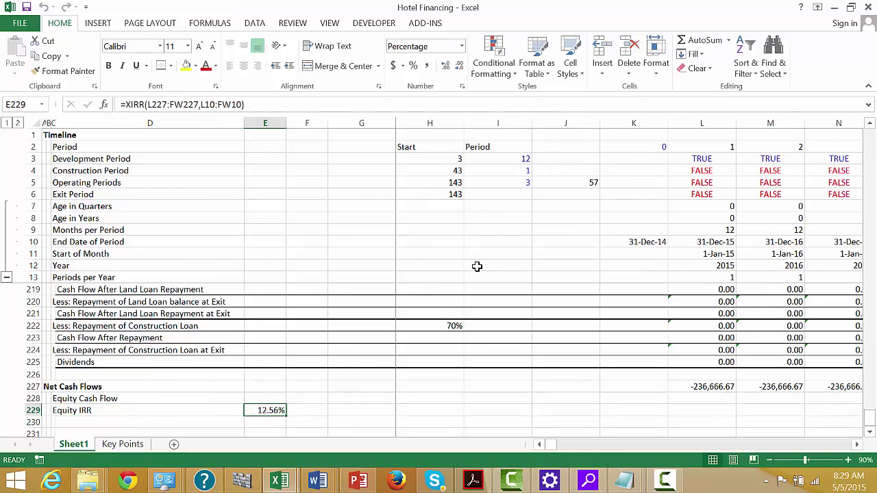
key("Left")
key("Left")
key("Left")
key("Left")
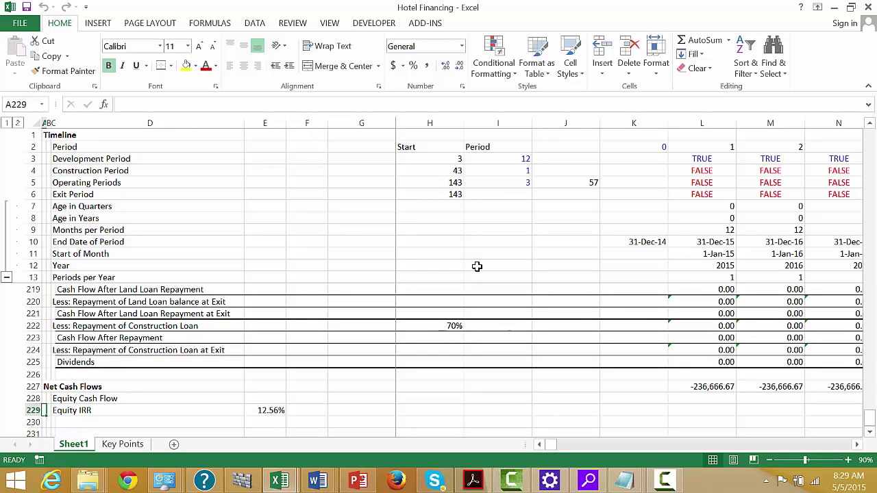
key("Right")
key("Right")
key("Right")
key("Right")
key("Right")
key("Left")
key("Left")
key("Left")
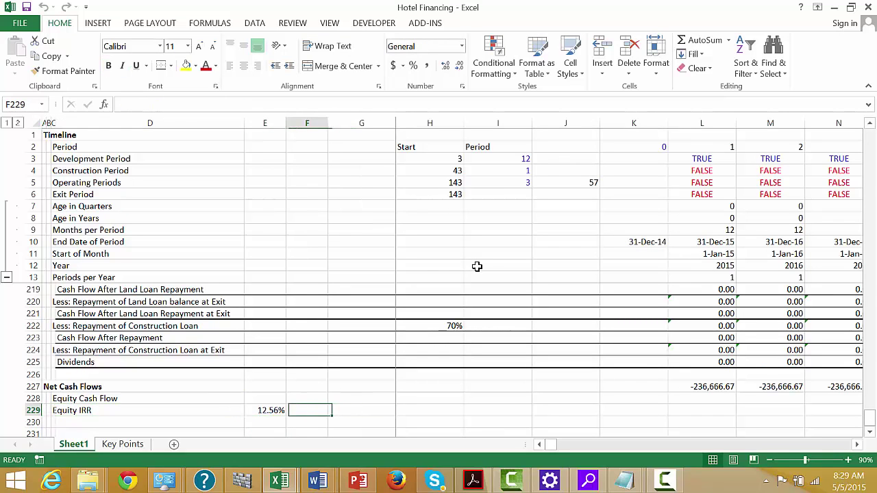
key("Left")
key("Left")
key("Left")
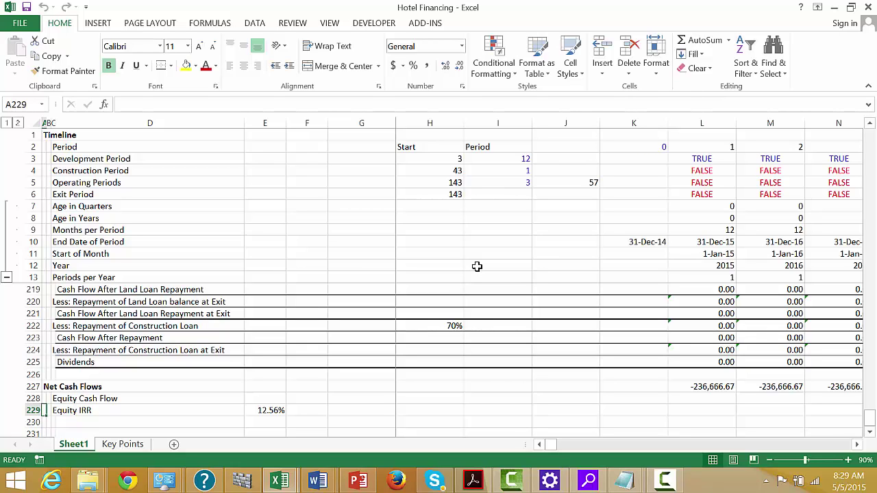
Step: Save a copy of the workbook in the Exercises folder as Hotel Summary, keeping the macro-enabled workbook format
key("F12")
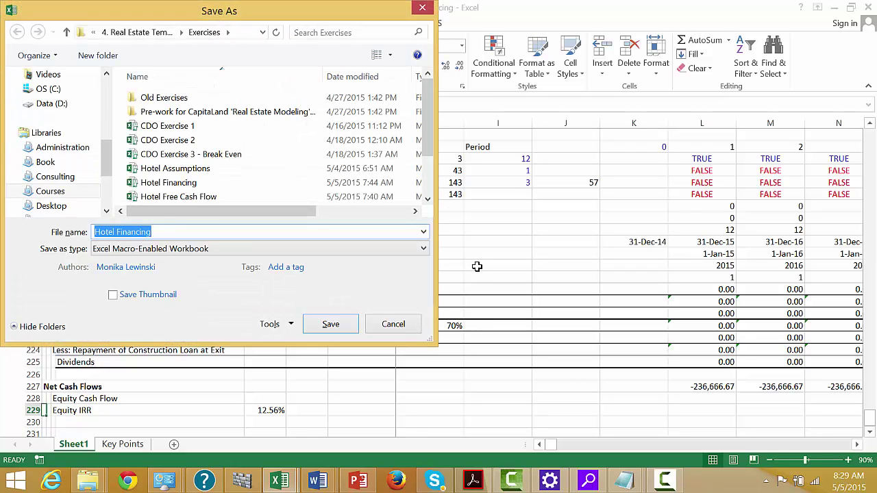
type("Hotel ")
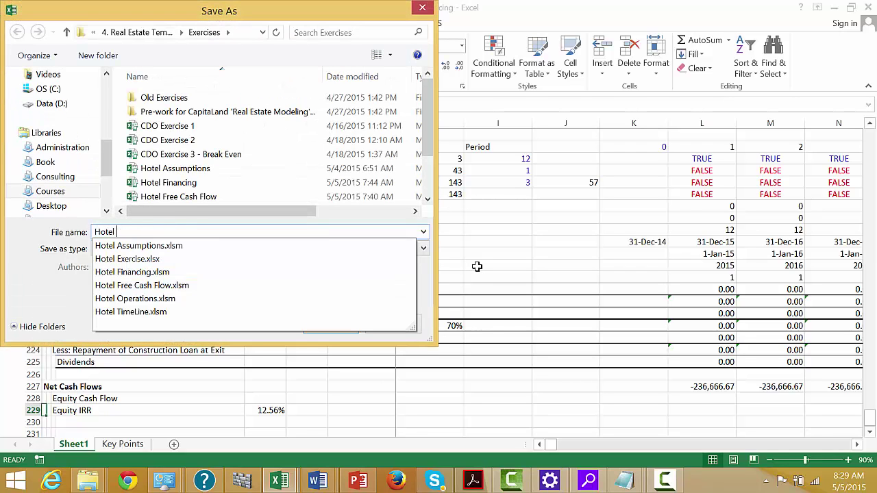
type("Summary")
key("Return")
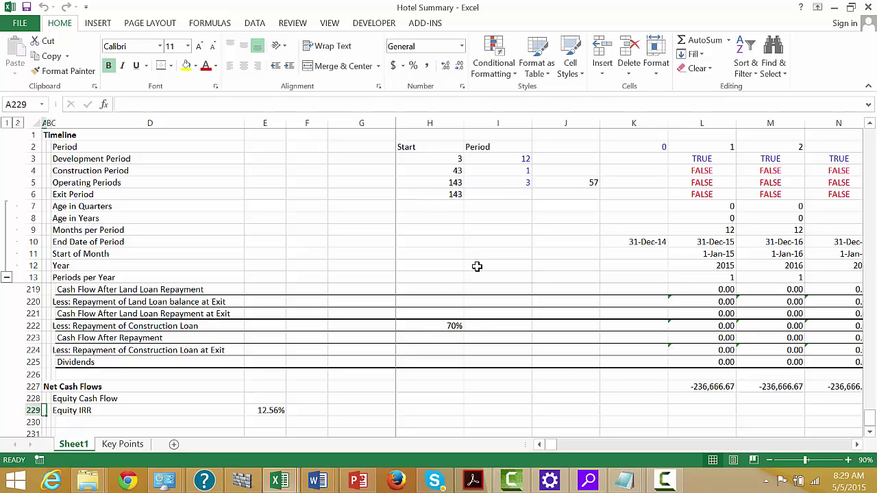
Step: Review the model upward from Net Cash Flows through Depreciation on Capitalised Interest and the Financing Schedule to the Sources of Funds
key("Up")
key("Up")
key("Up")
key("Up")
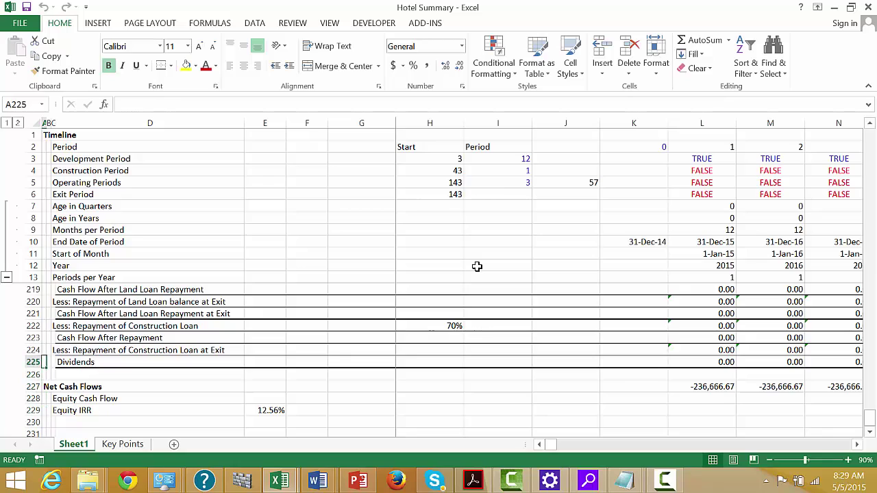
key("Up")
key("Up")
key("Up")
key("Up")
key("Up")
key("Up")
key("Up")
key("Up")
key("Up")
key("Up")
key("Up")
key("Up")
key("Up")
key("Up")
key("Up")
key("Up")
key("Up")
key("Up")
key("Up")
key("Up")
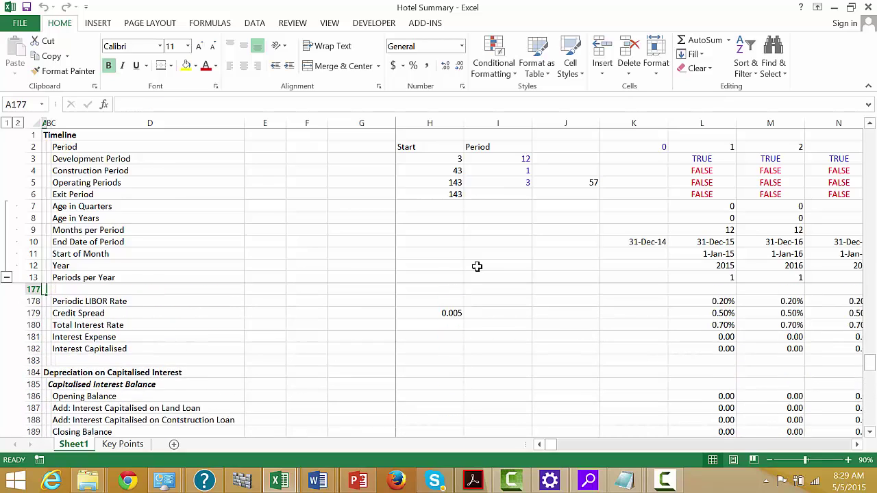
key("Up")
key("Up")
key("Up")
key("Up")
key("Up")
key("Up")
key("Up")
key("Up")
key("Up")
key("Up")
key("Up")
key("Up")
key("Up")
key("Up")
key("Up")
key("Up")
key("Up")
key("Up")
key("Up")
key("Up")
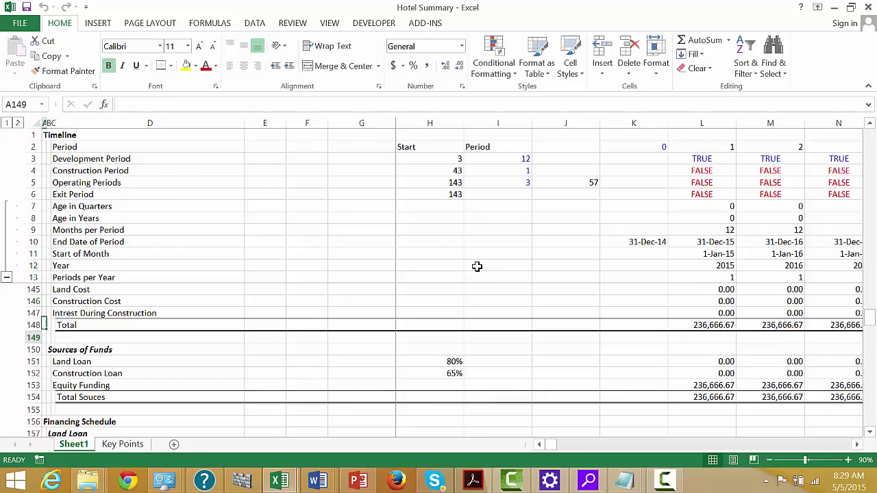
Step: Look back down through the Financing Schedule, Depreciation on Capitalised Interest and Profit and Loss sections to the Equity IRR row
key("Down")
key("Down")
key("Down")
key("Down")
key("Down")
key("Down")
key("Down")
key("Down")
key("Down")
key("Down")
key("Down")
key("Down")
key("Down")
key("Down")
key("Down")
key("Down")
key("Down")
key("Down")
key("Down")
key("Down")
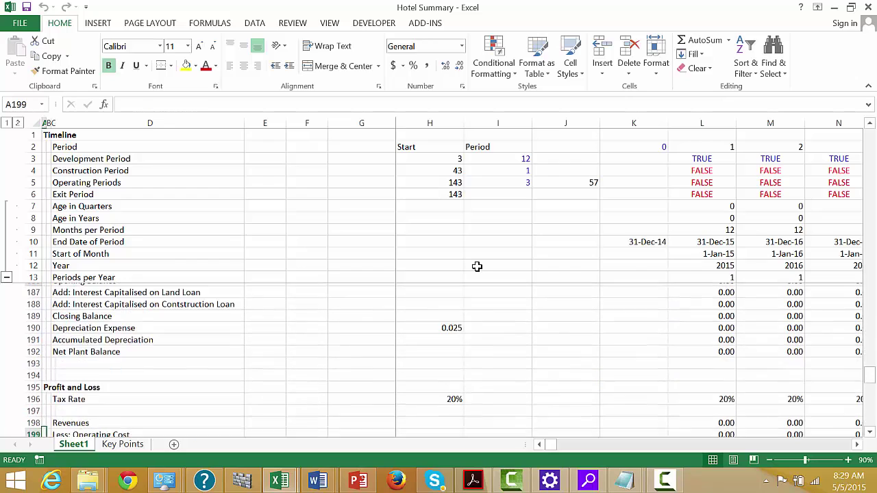
key("Down")
key("Down")
key("Down")
key("Down")
key("Down")
key("Down")
key("Down")
key("Down")
key("Down")
key("Down")
key("Down")
key("Down")
key("Down")
key("Down")
key("Down")
key("Down")
key("Down")
key("Down")
key("Down")
key("Down")
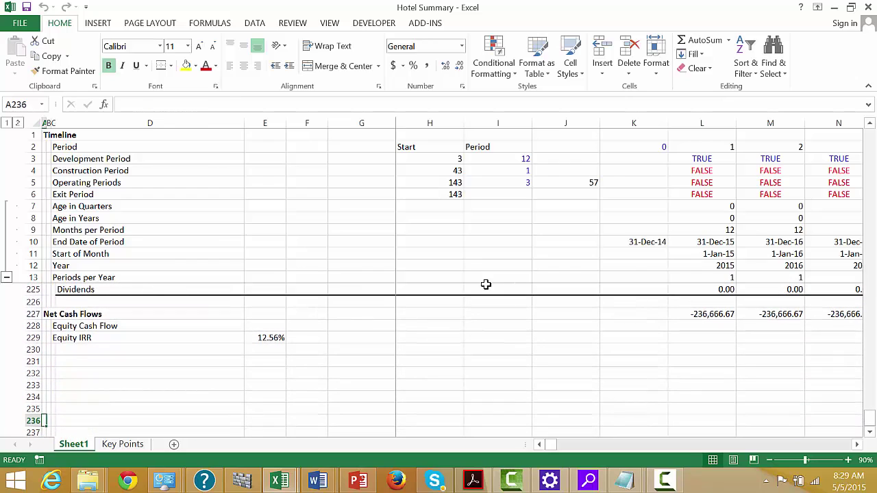
left_click(666, 481)
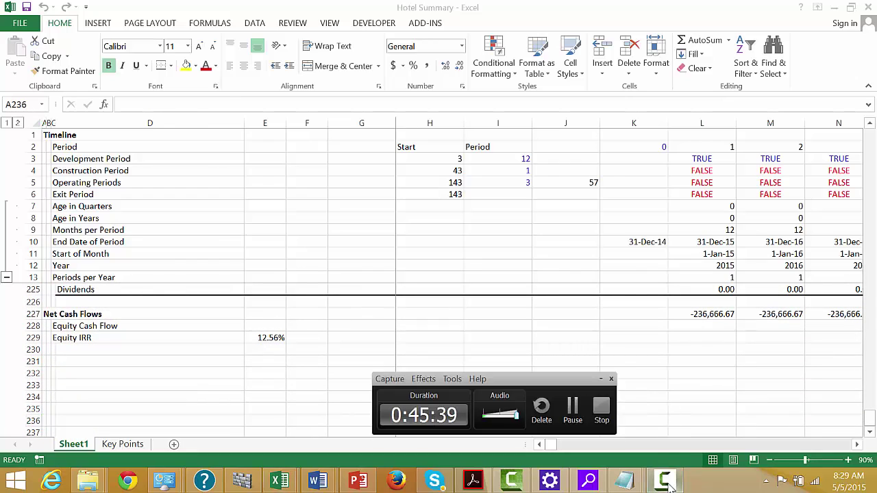